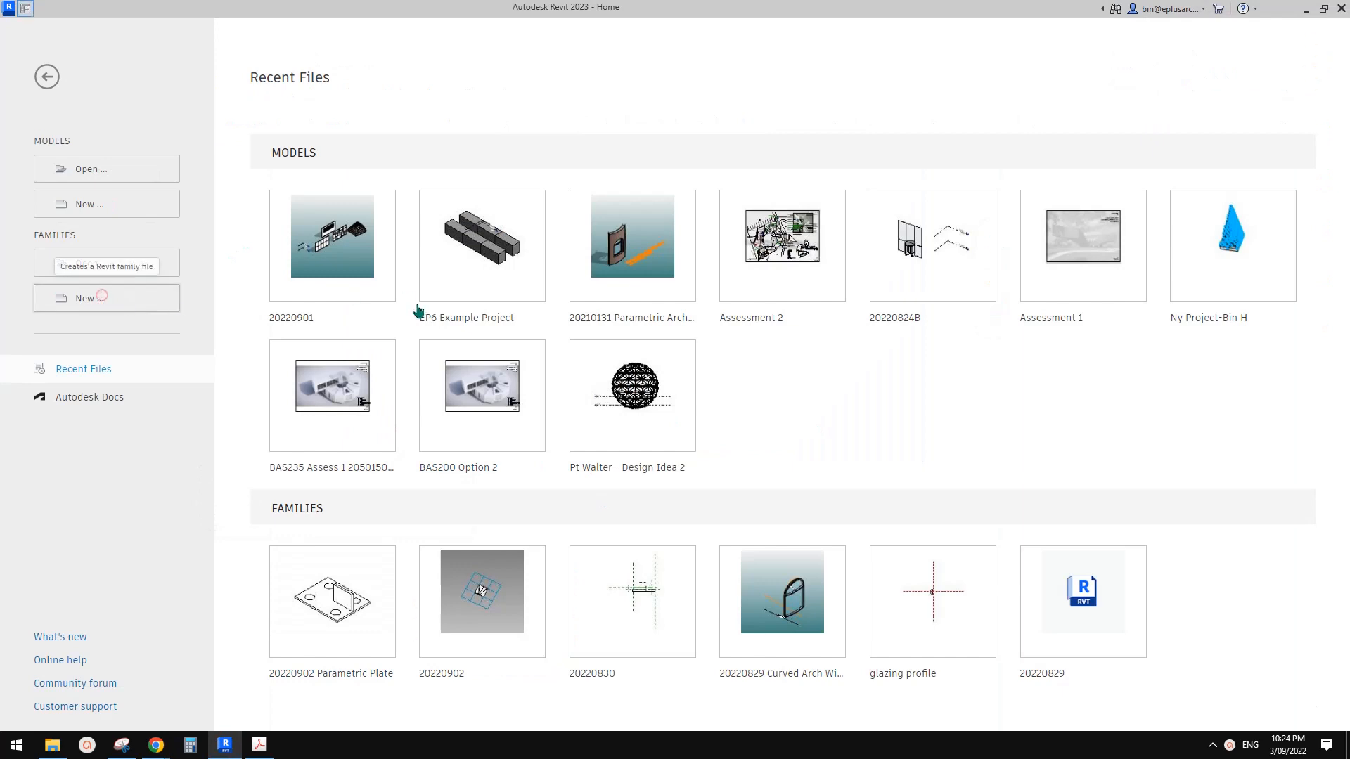
Create a new family from the Metric Generic Model Pattern Based.rft template
left_click(818, 341)
left_click(819, 360)
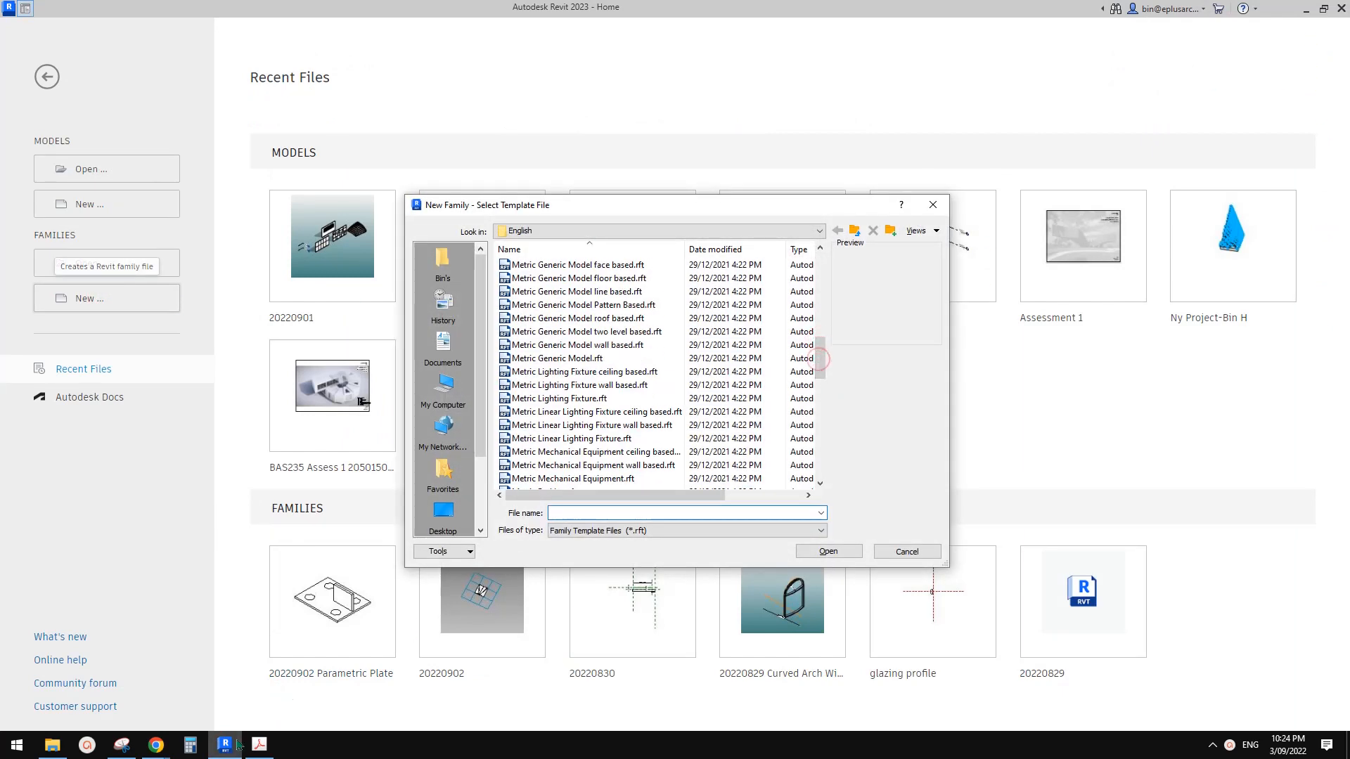
left_click(617, 318)
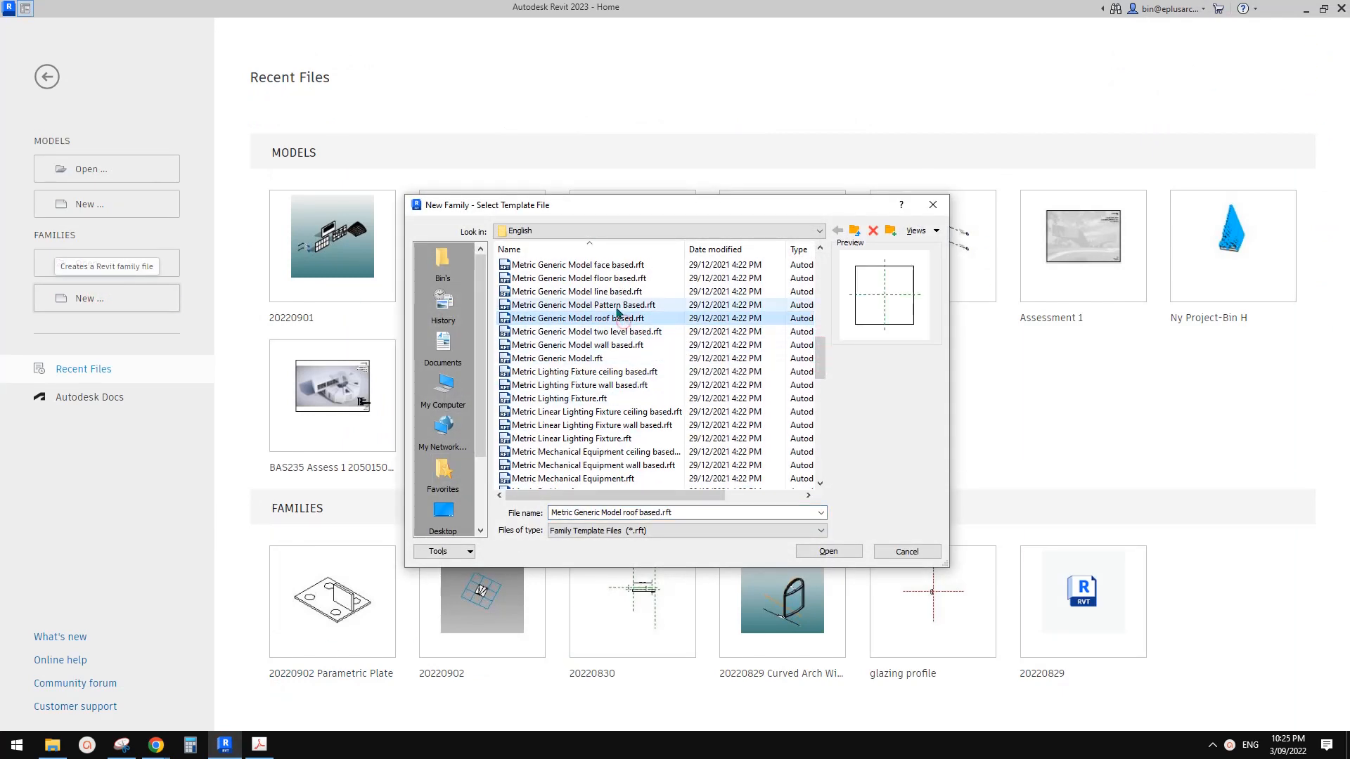
double_click(617, 306)
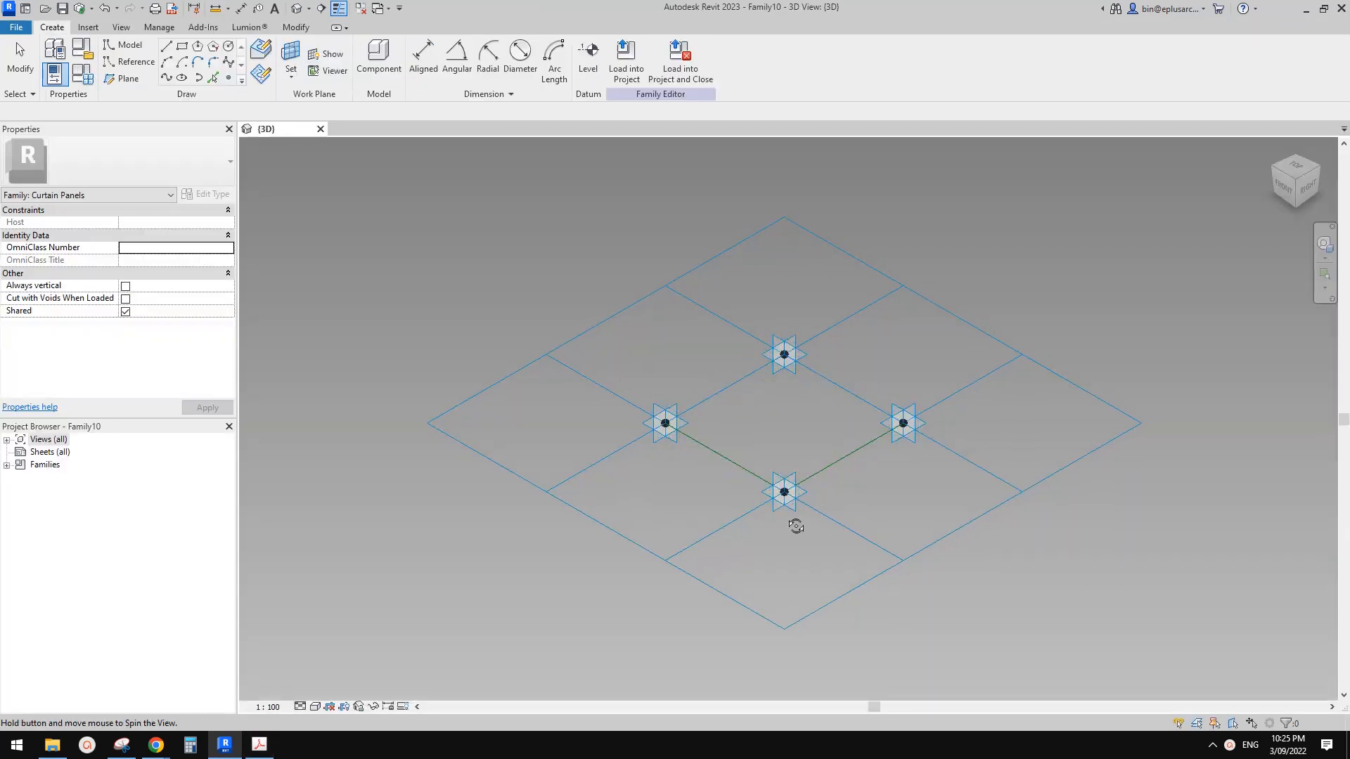
Inspect the pattern grid, switch to the Google Docs page to examine the facade photos and outlined panel modules, and return to Revit
middle_click_drag(792, 518, 854, 516, "shift")
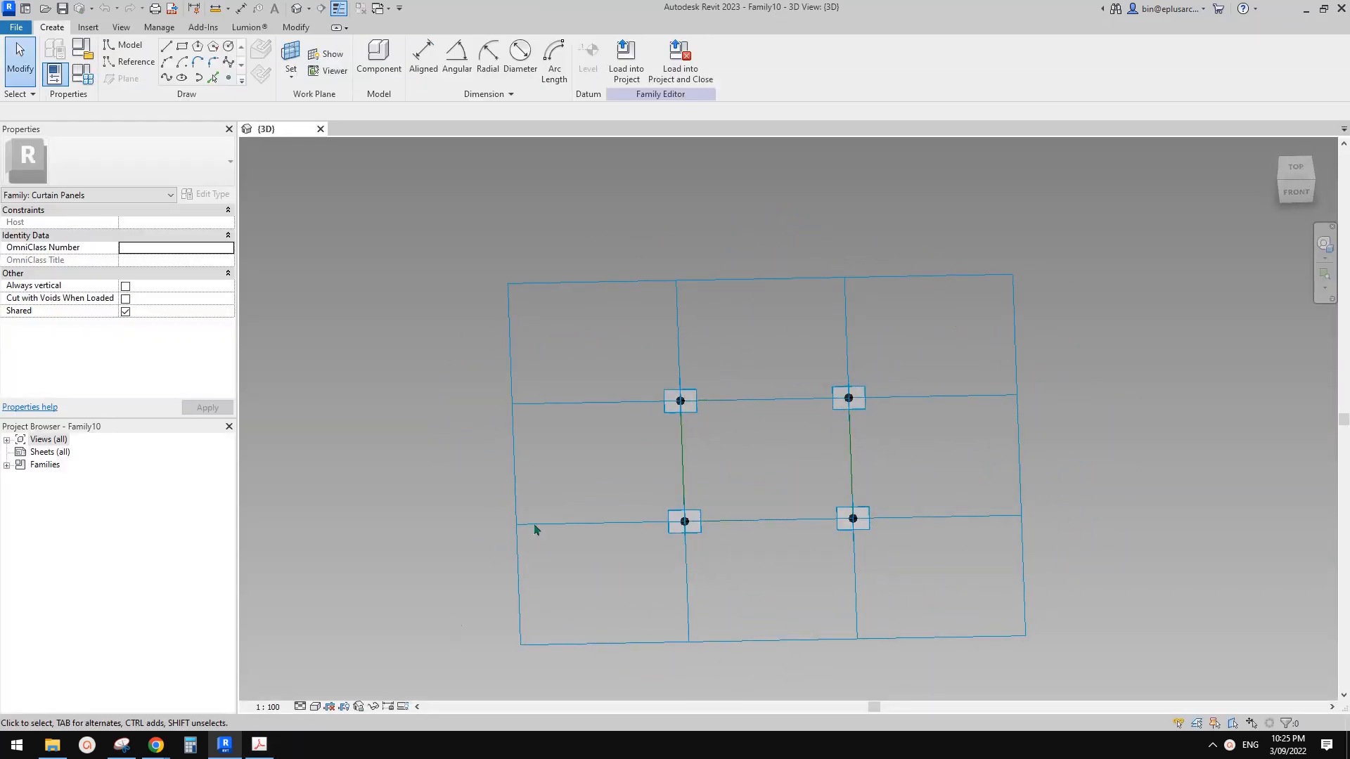
middle_click_drag(535, 529, 681, 542, "shift")
mouse_move(168, 750)
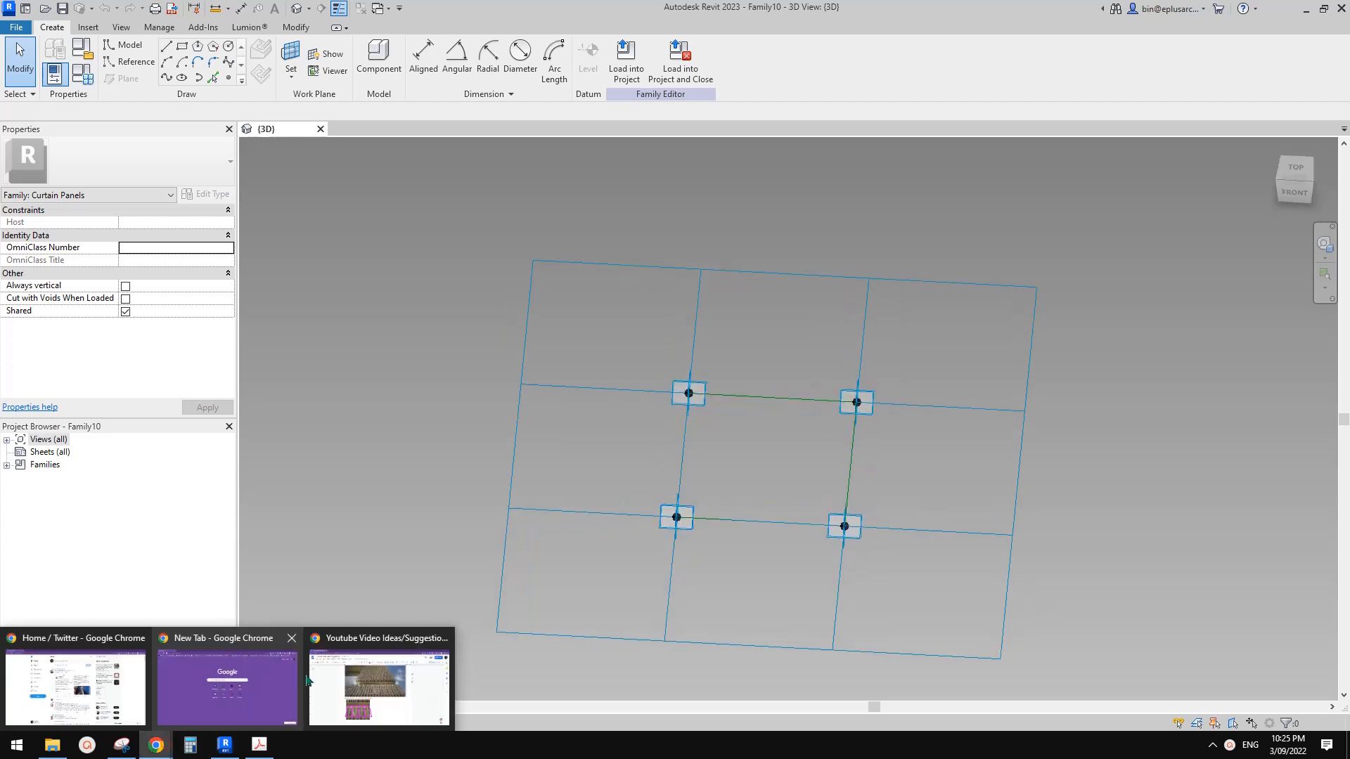
left_click(371, 680)
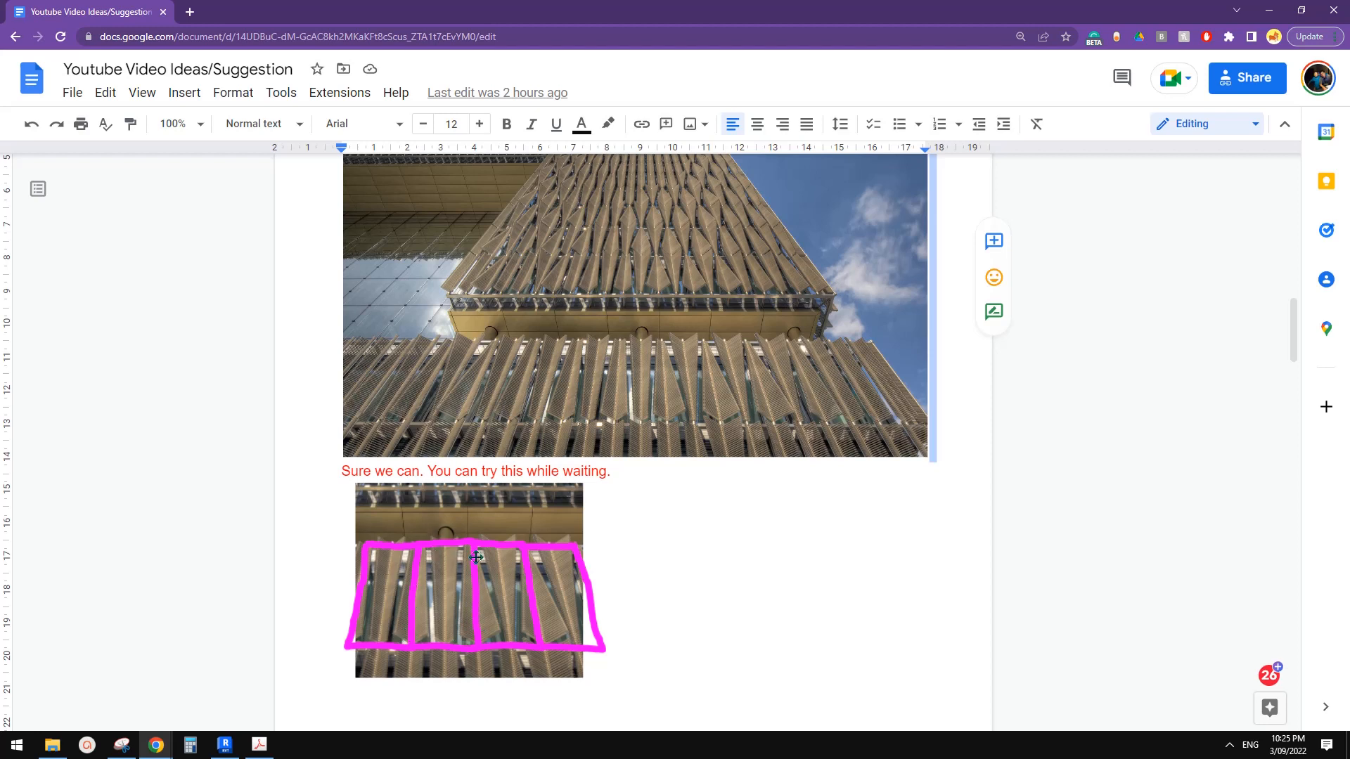
left_click(233, 751)
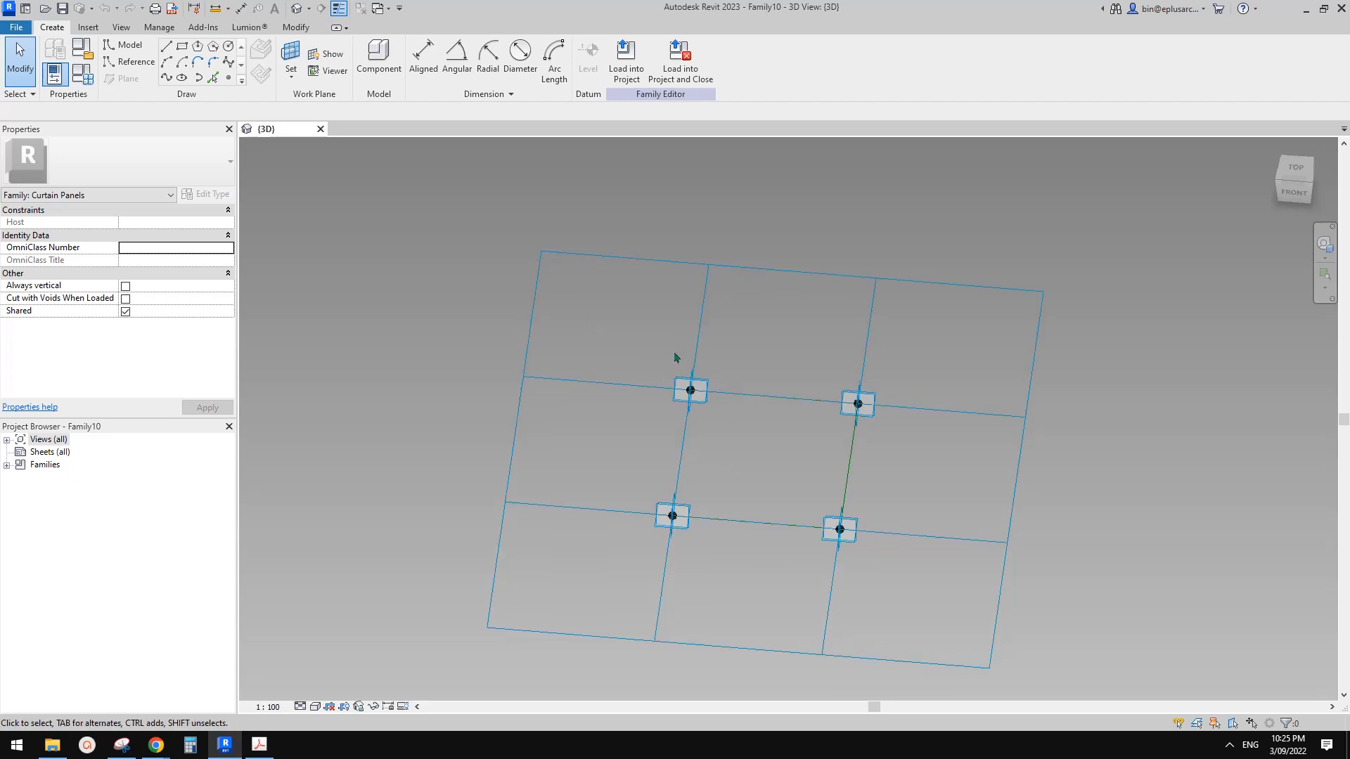
middle_click_drag(887, 388, 904, 394, "shift")
middle_click_drag(802, 432, 783, 422, "shift")
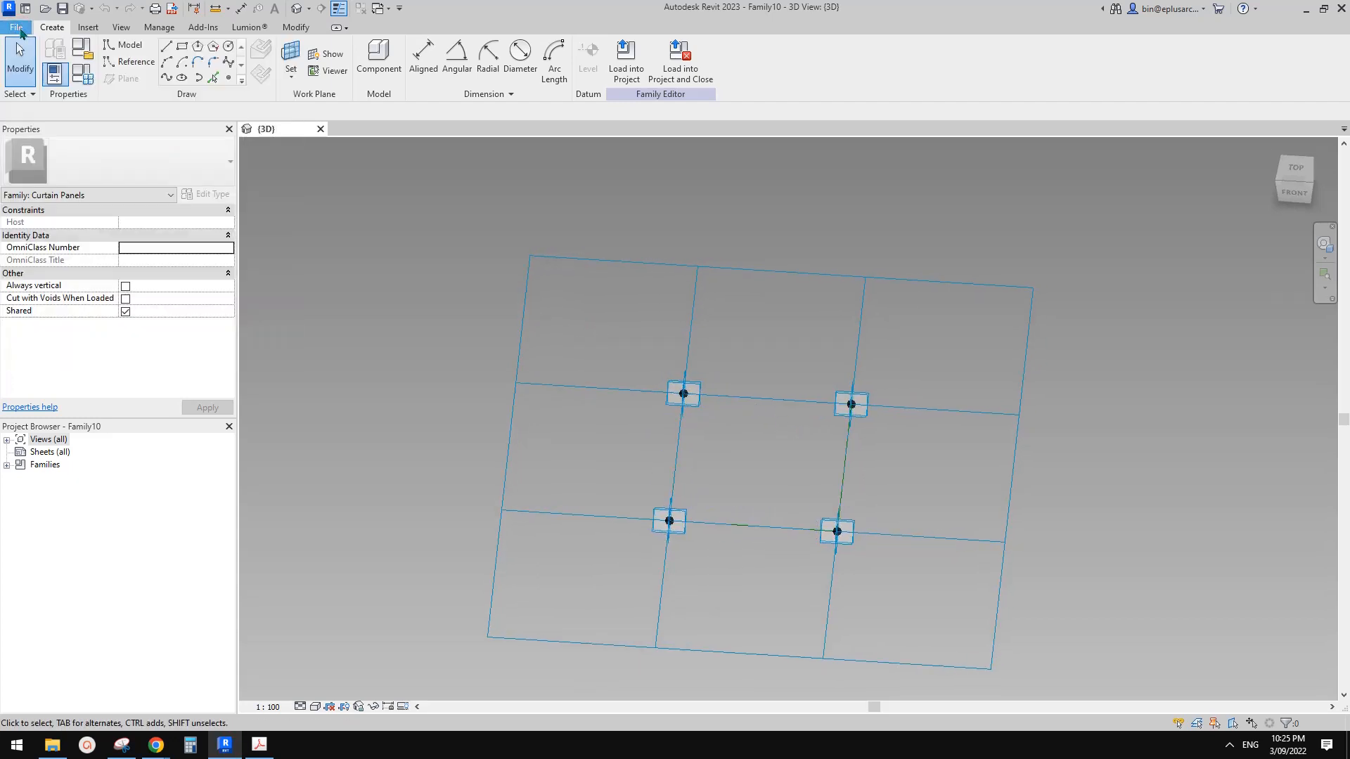
Create another new family from the Metric Generic Model Adaptive.rft template
left_click(19, 28)
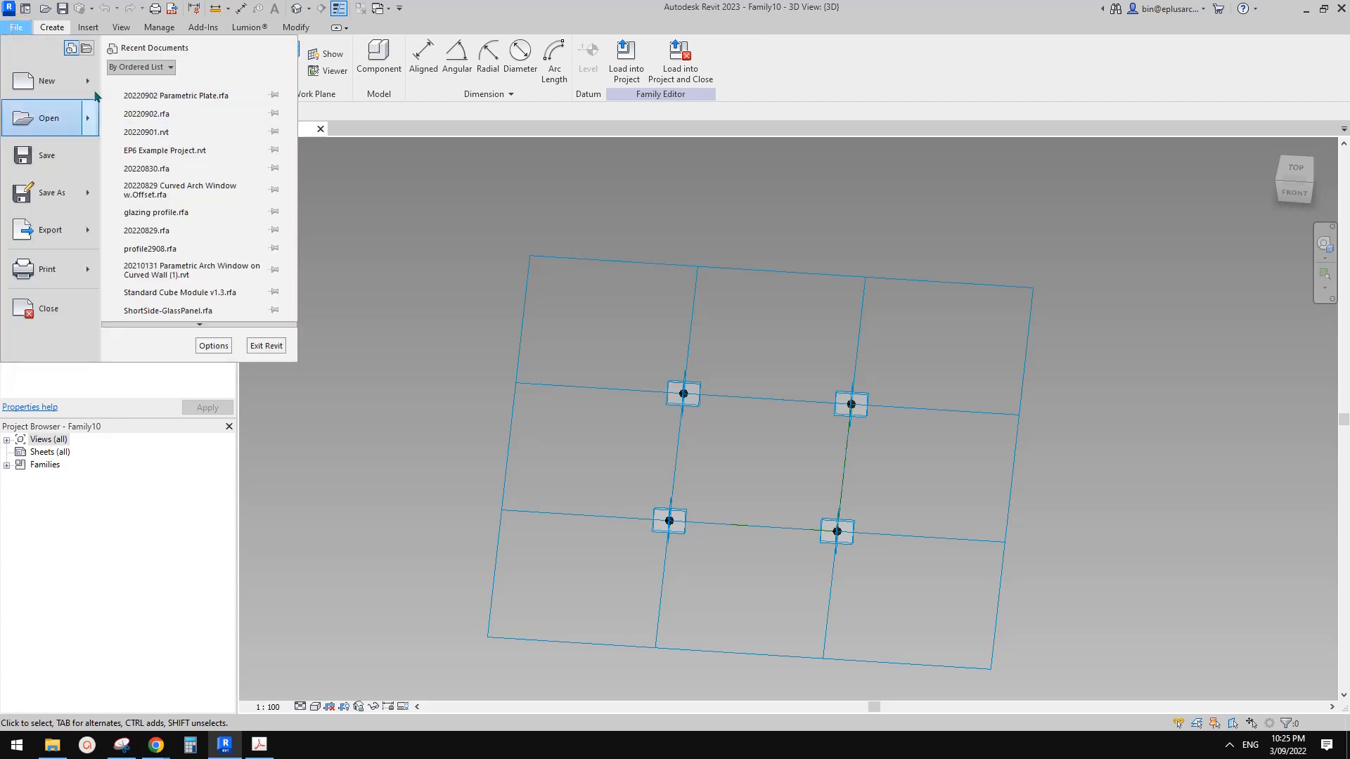
mouse_move(90, 89)
left_click(161, 116)
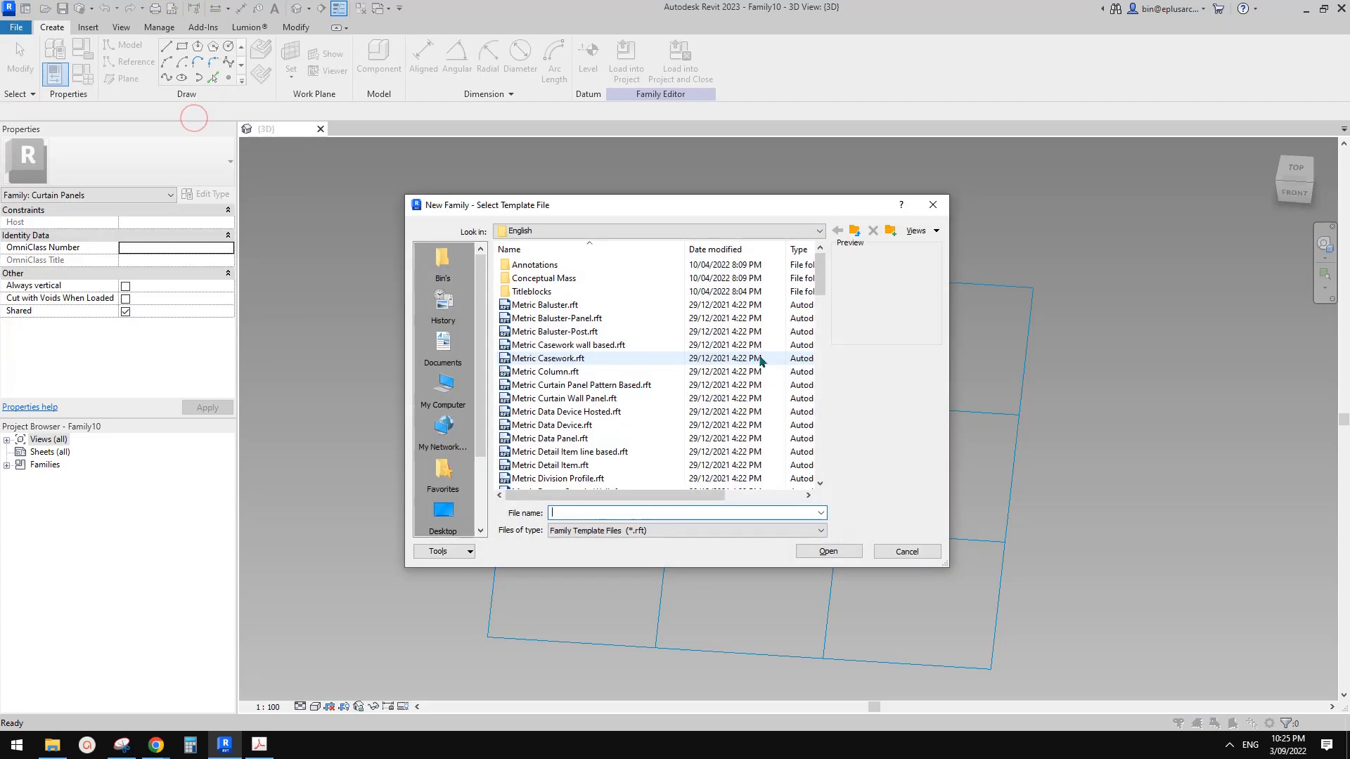
scroll(821, 342, "down", 1)
left_click_drag(821, 341, 821, 368)
scroll(750, 364, "up", 2)
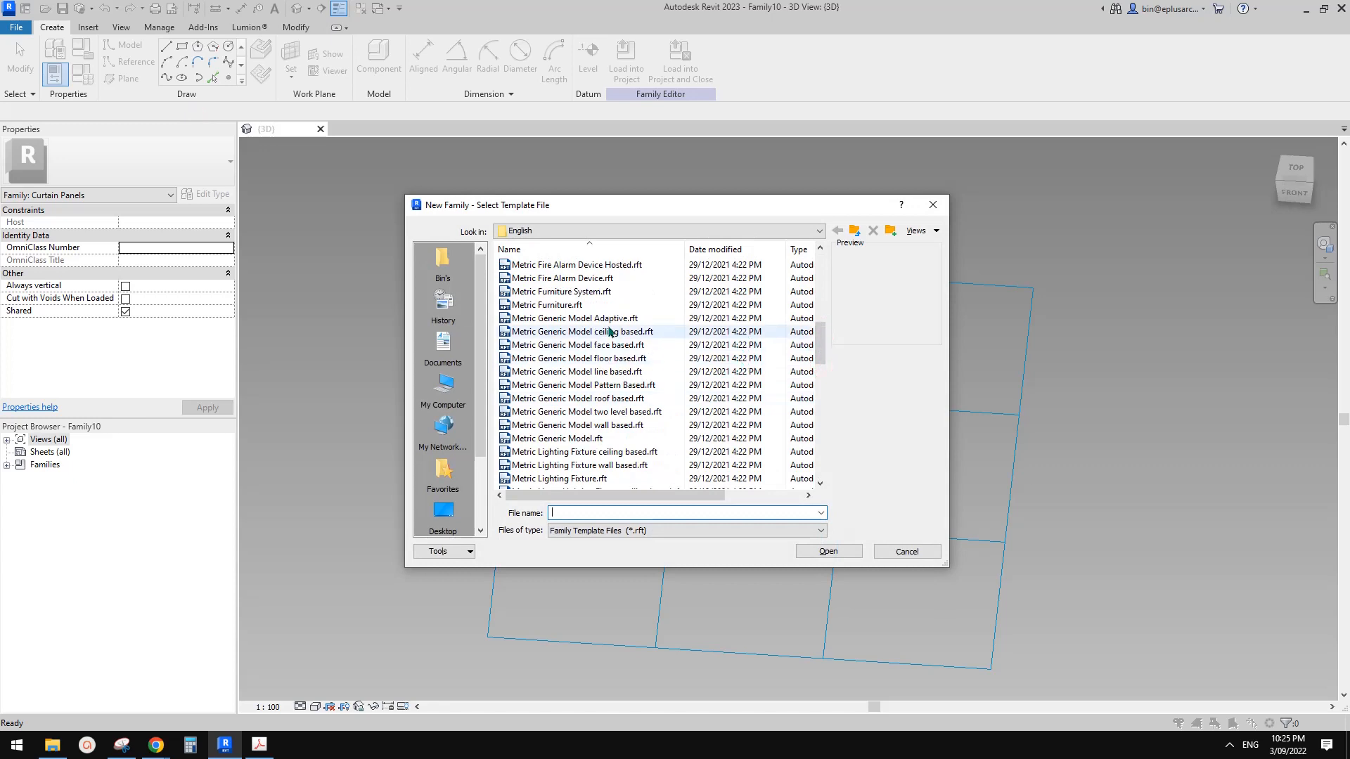
double_click(606, 318)
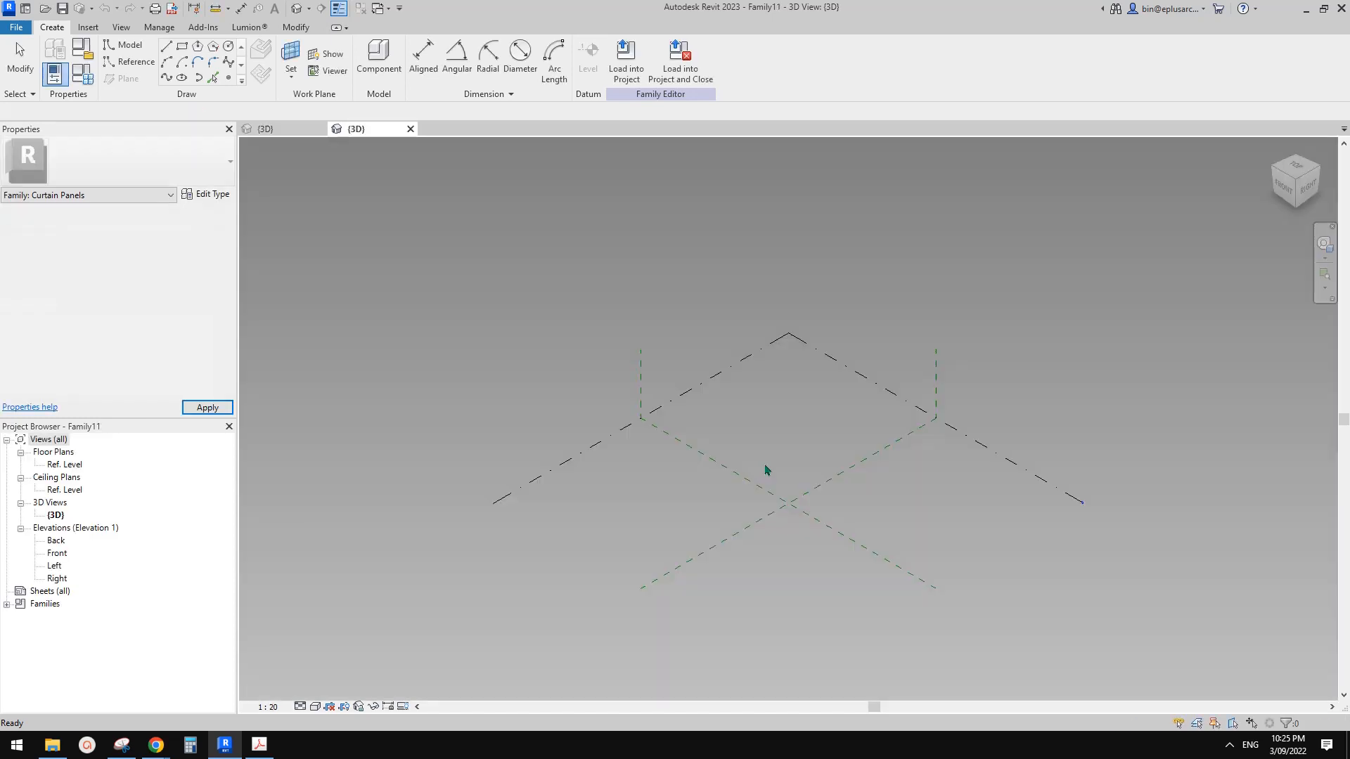
Place two reference points on the reference level and make both of them adaptive
middle_click_drag(810, 491, 811, 494)
left_click(228, 78)
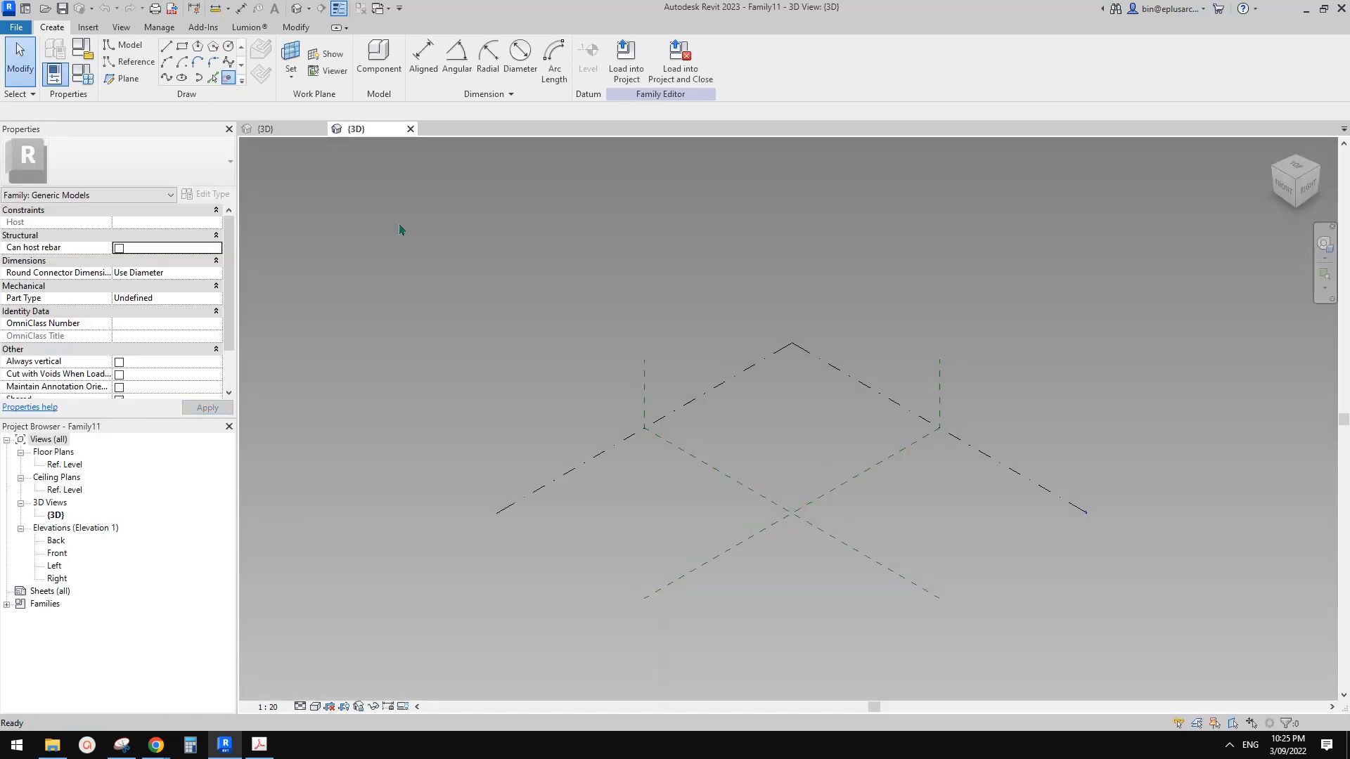
left_click(711, 510)
left_click(774, 465)
key("Escape")
key("Escape")
left_click_drag(551, 380, 909, 601)
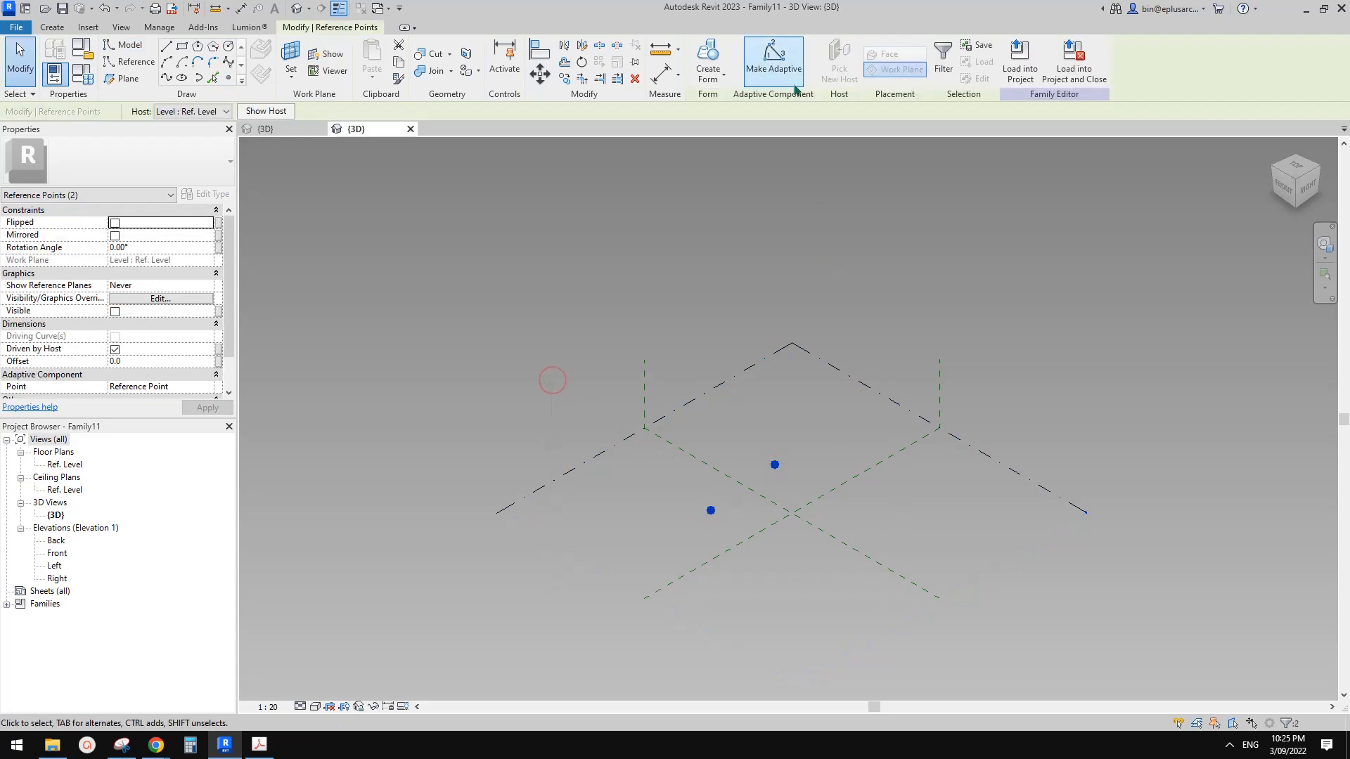
left_click(795, 65)
scroll(758, 481, "up", 2)
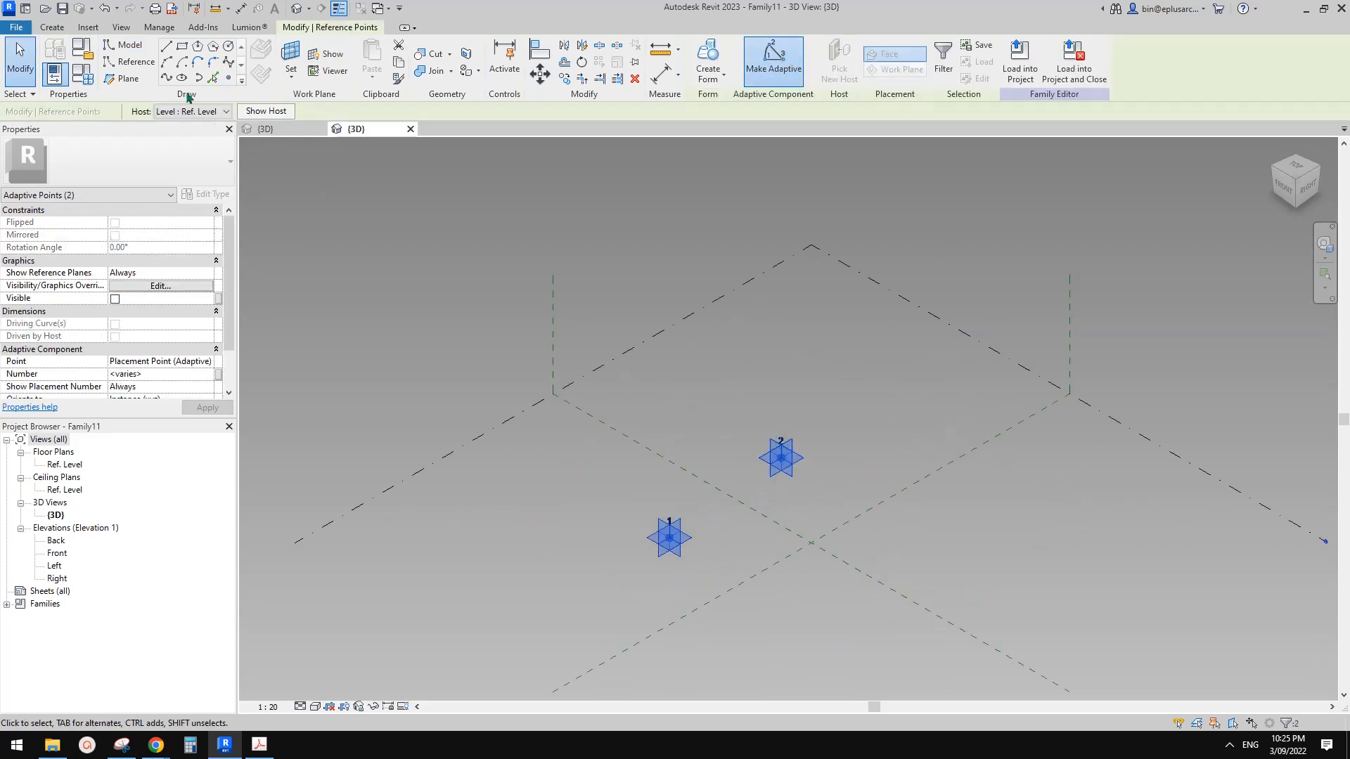
Connect the two adaptive points with a spline through points and turn it into a reference line
left_click(166, 78)
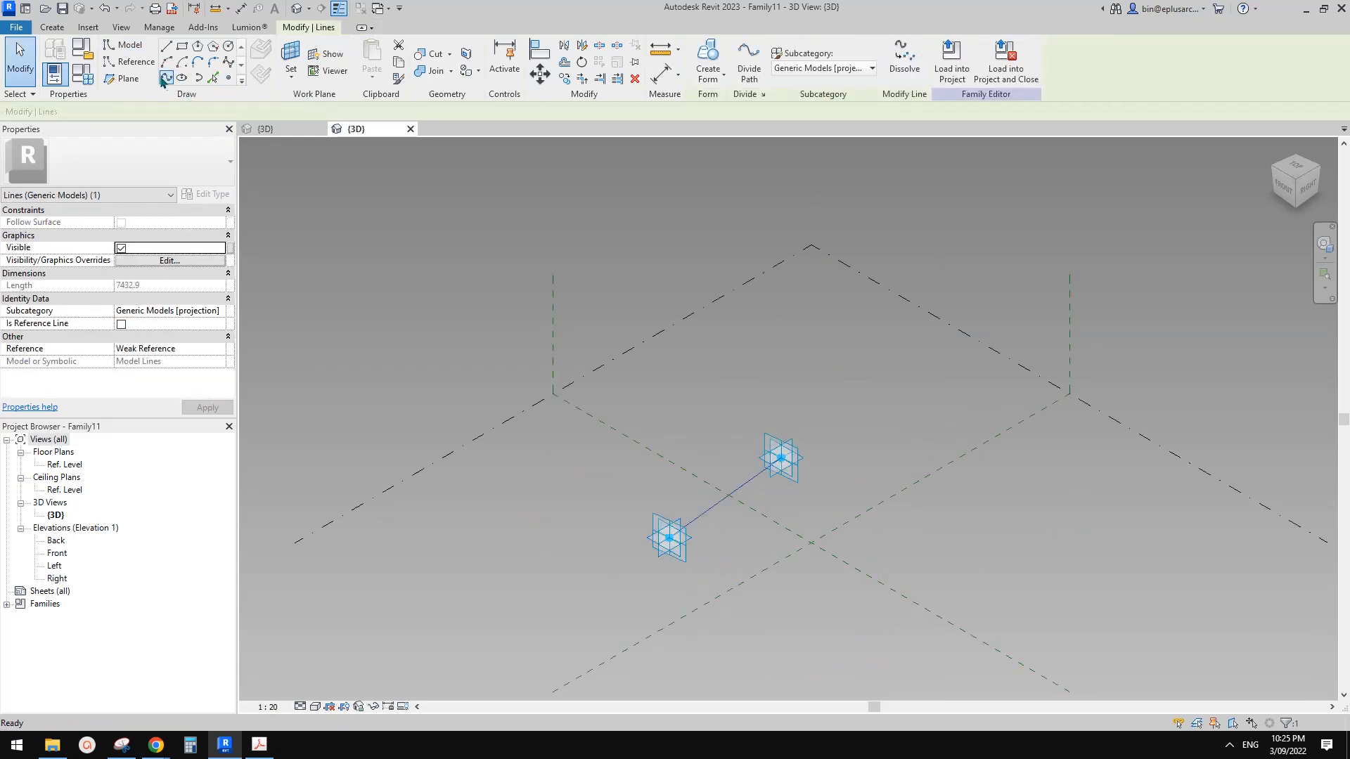
scroll(635, 392, "up", 1)
middle_click_drag(340, 368, 329, 367, "shift")
left_click(121, 324)
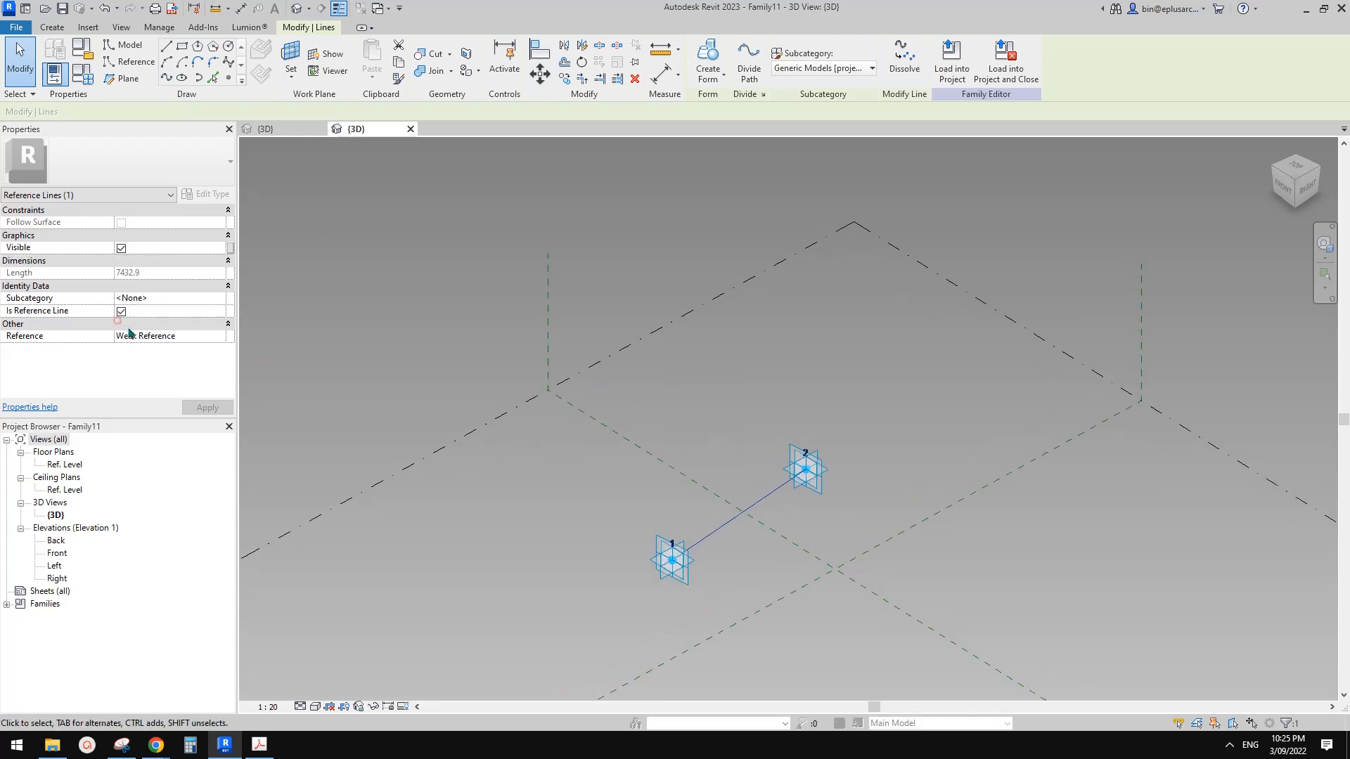
scroll(786, 519, "up", 1)
middle_click_drag(787, 518, 566, 518, "shift")
key("Escape")
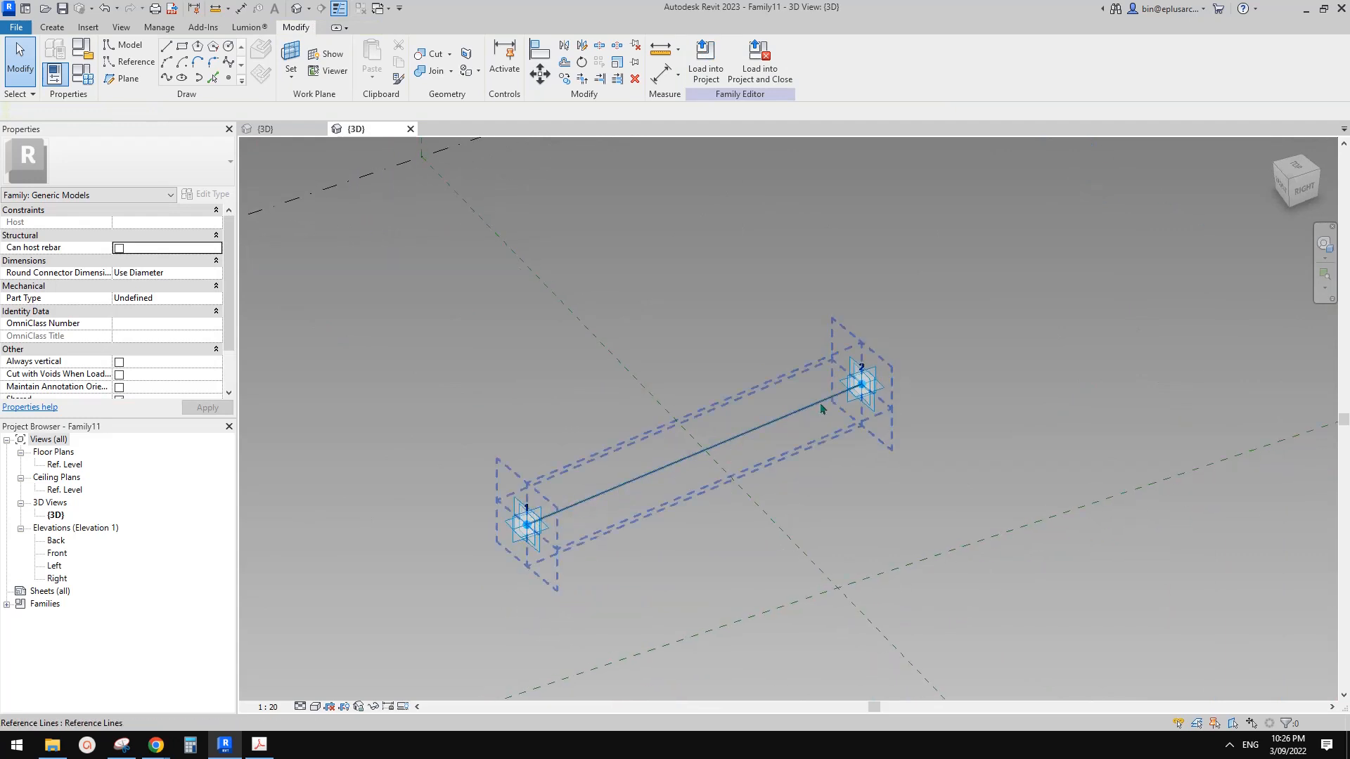
middle_click_drag(728, 436, 735, 468)
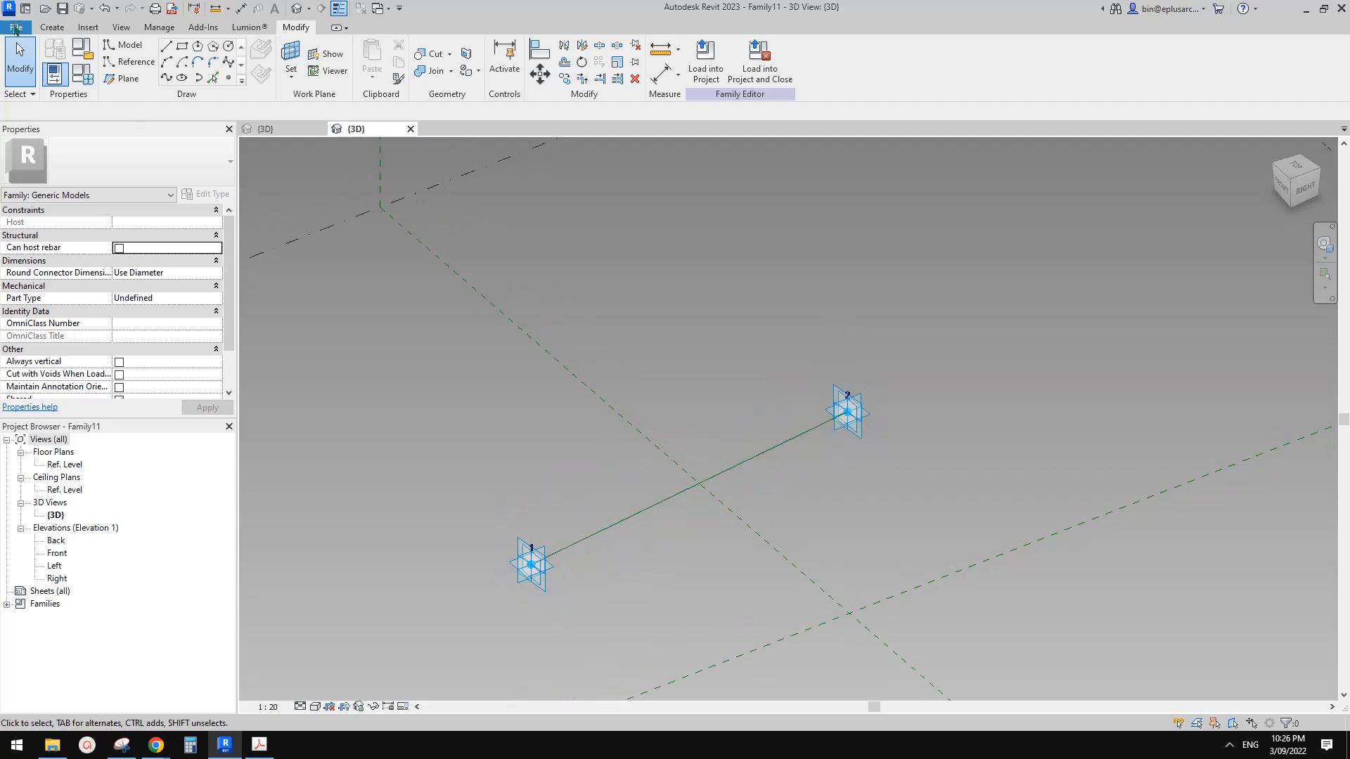
Create a further family from the Metric Generic Model Adaptive.rft template for the profile
left_click(15, 28)
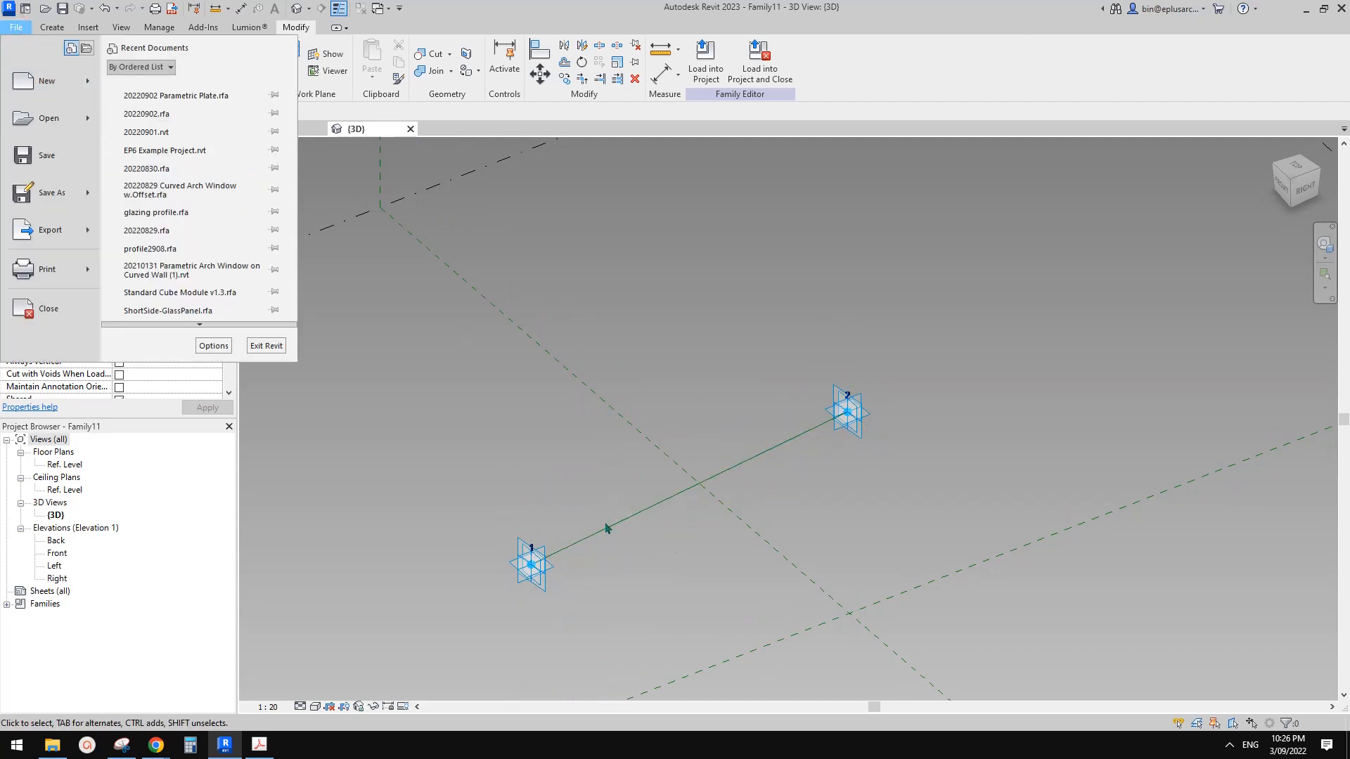
left_click(89, 80)
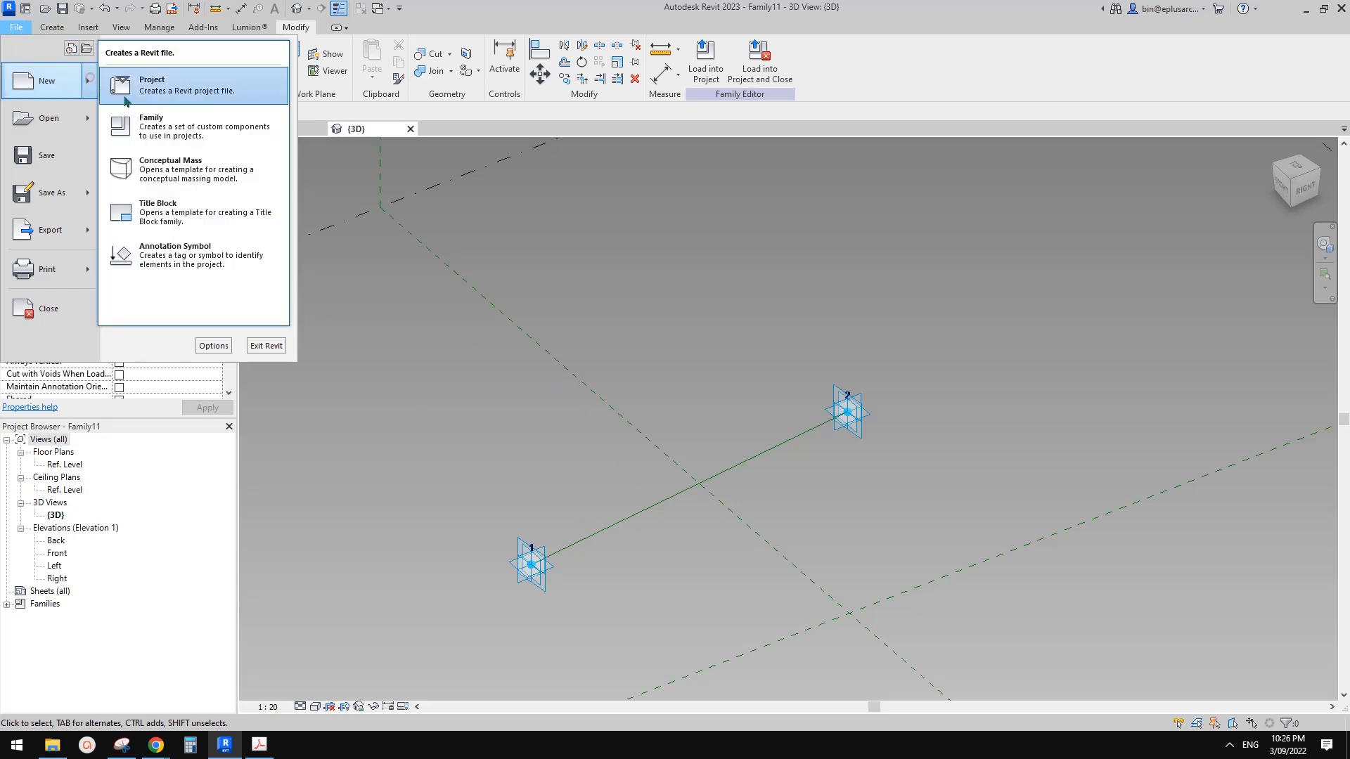
left_click(200, 135)
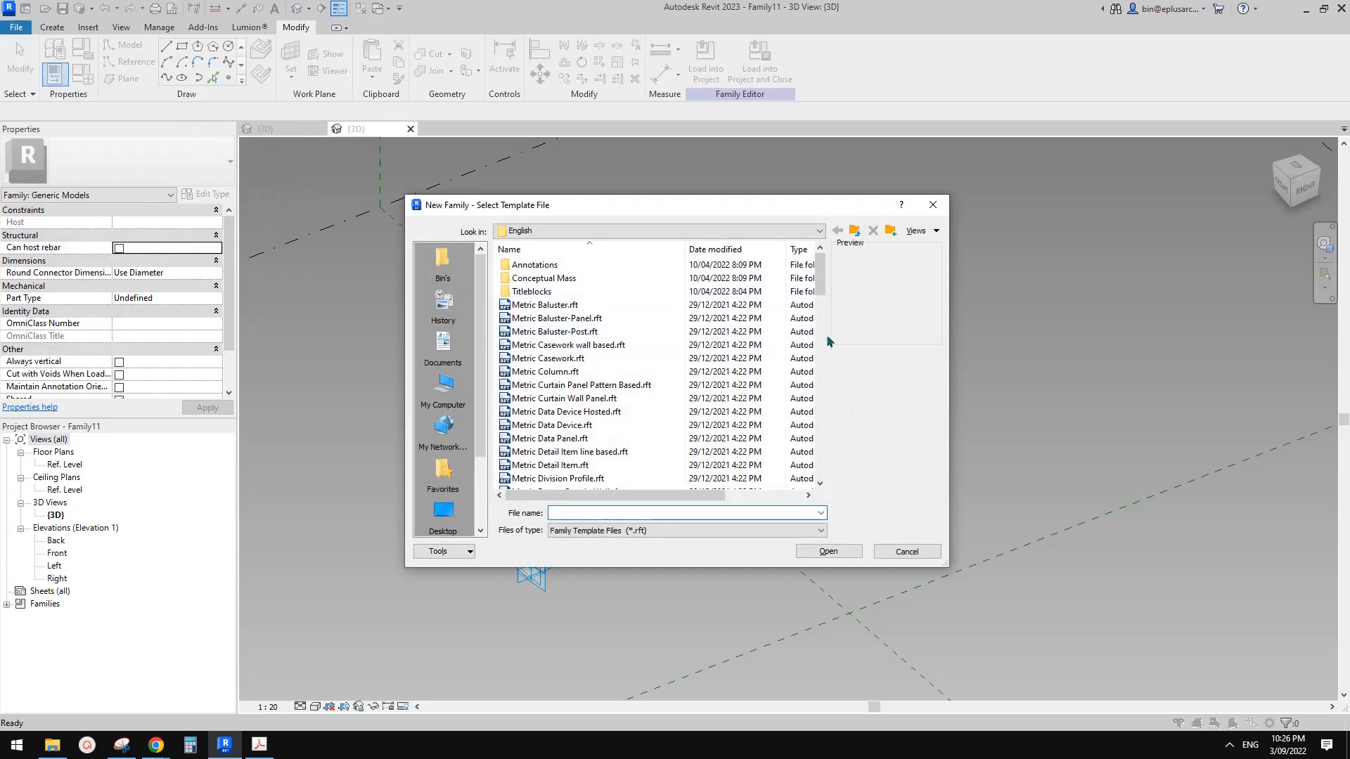
scroll(824, 351, "down", 5)
left_click(822, 347)
left_click_drag(823, 359, 822, 343)
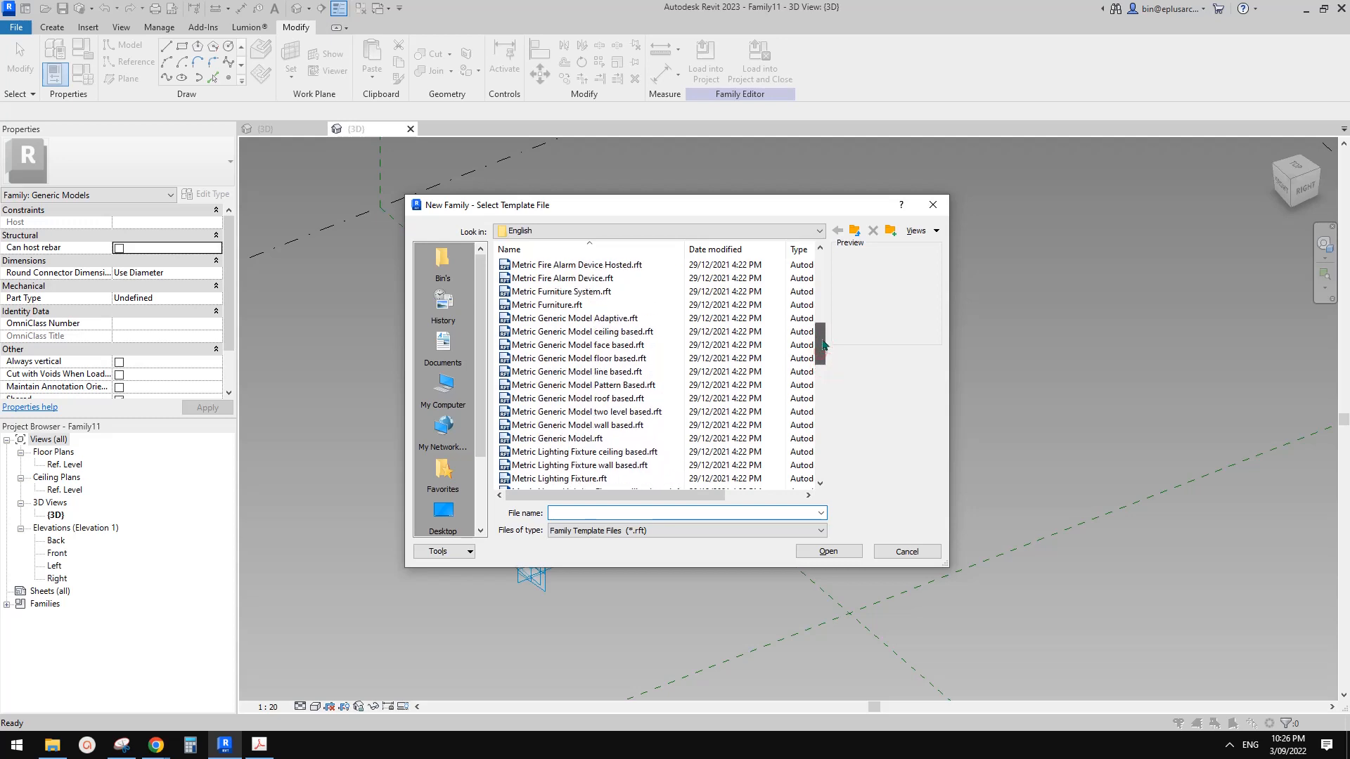
left_click(604, 318)
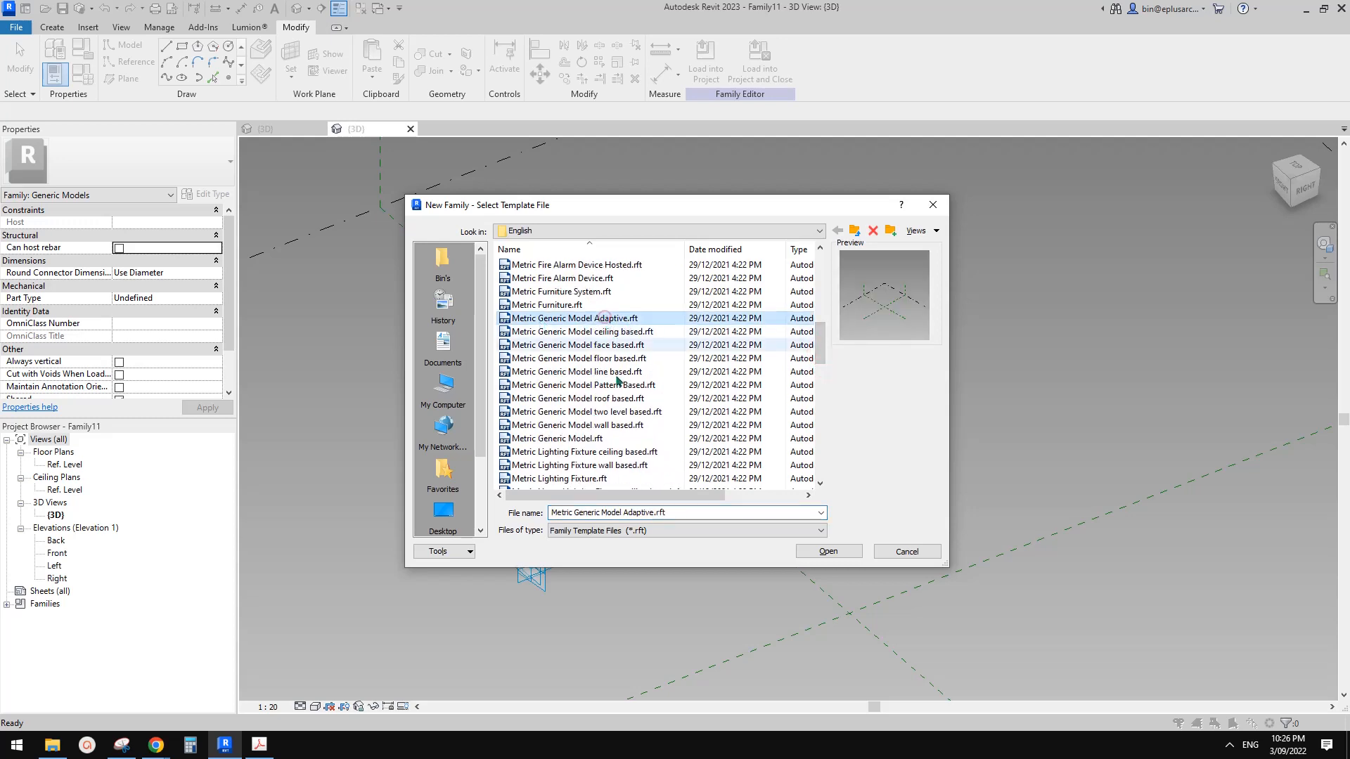
left_click(846, 545)
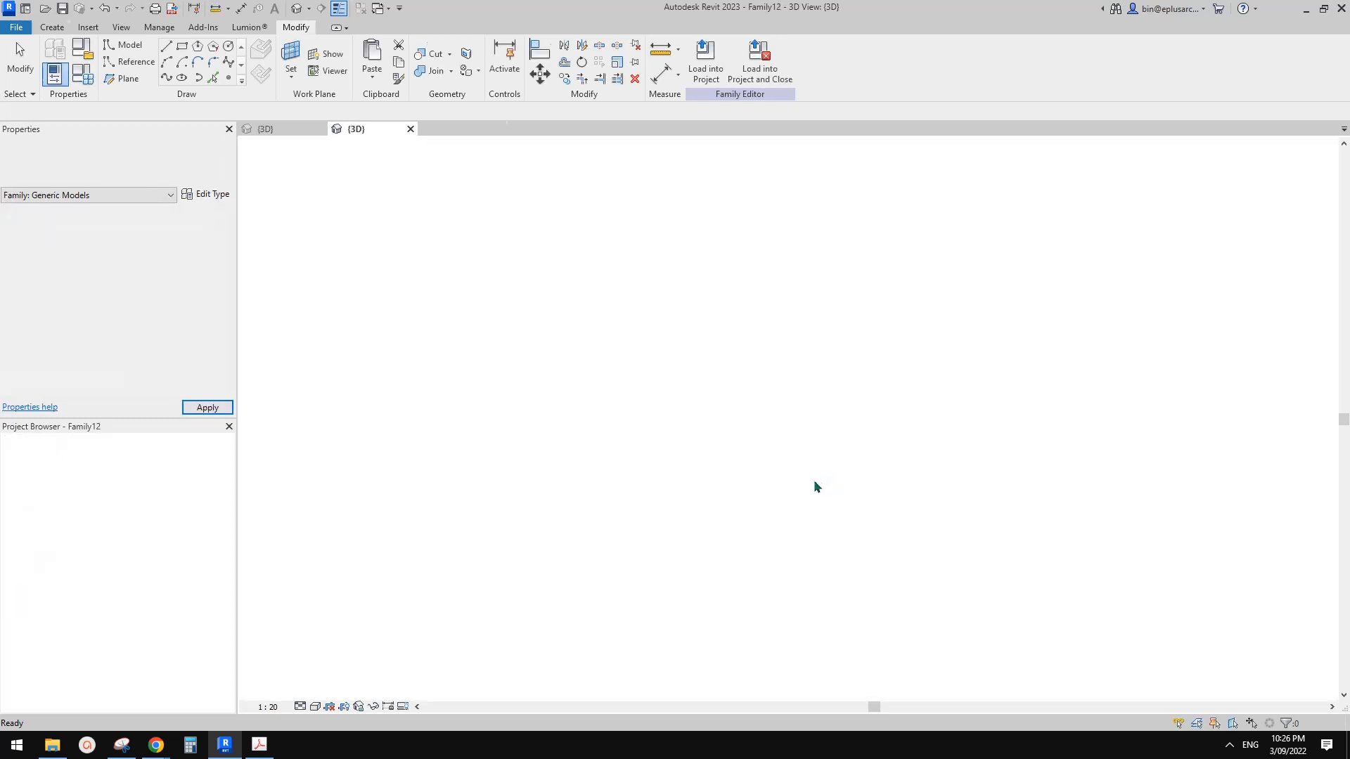
Place one reference point on the reference level and set its horizontal plane as the work plane for a model-line rectangle
left_click(228, 77)
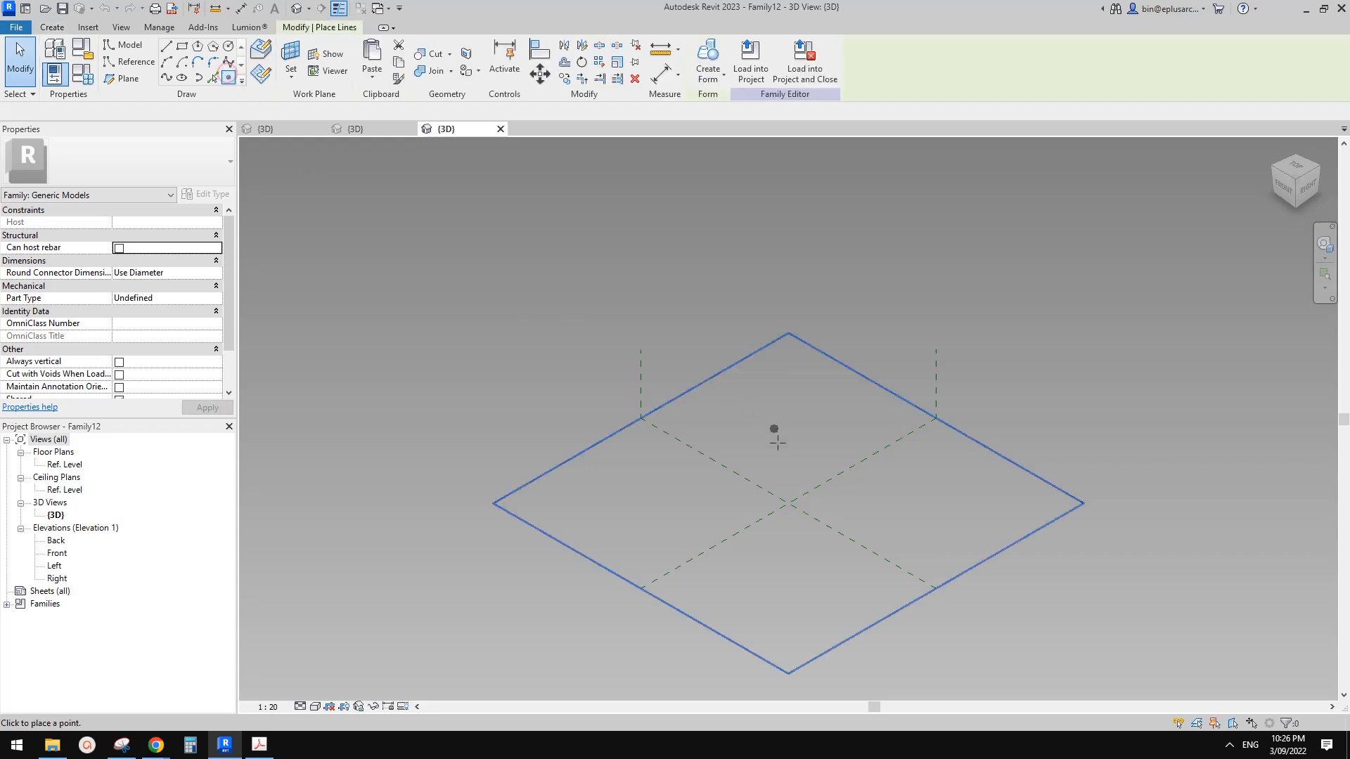
left_click(789, 453)
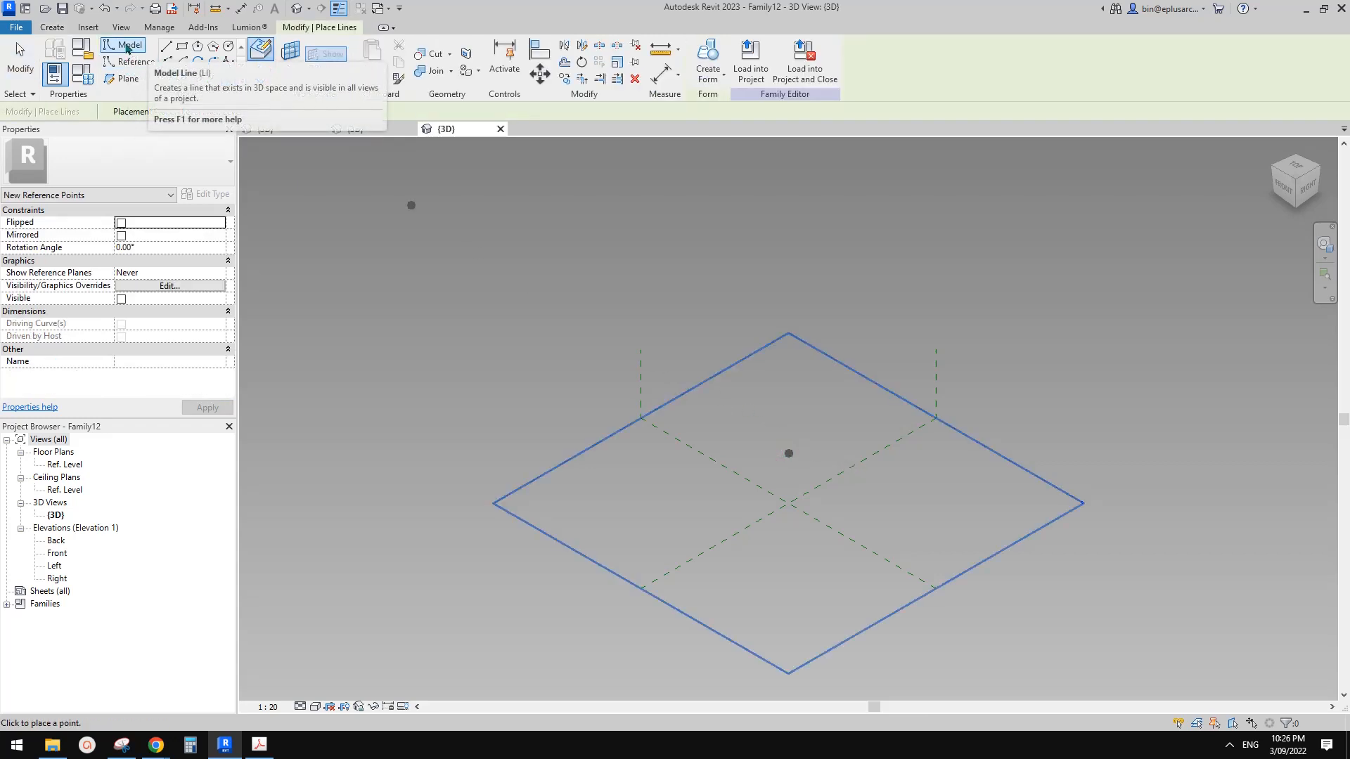
left_click(182, 49)
scroll(794, 457, "up", 4)
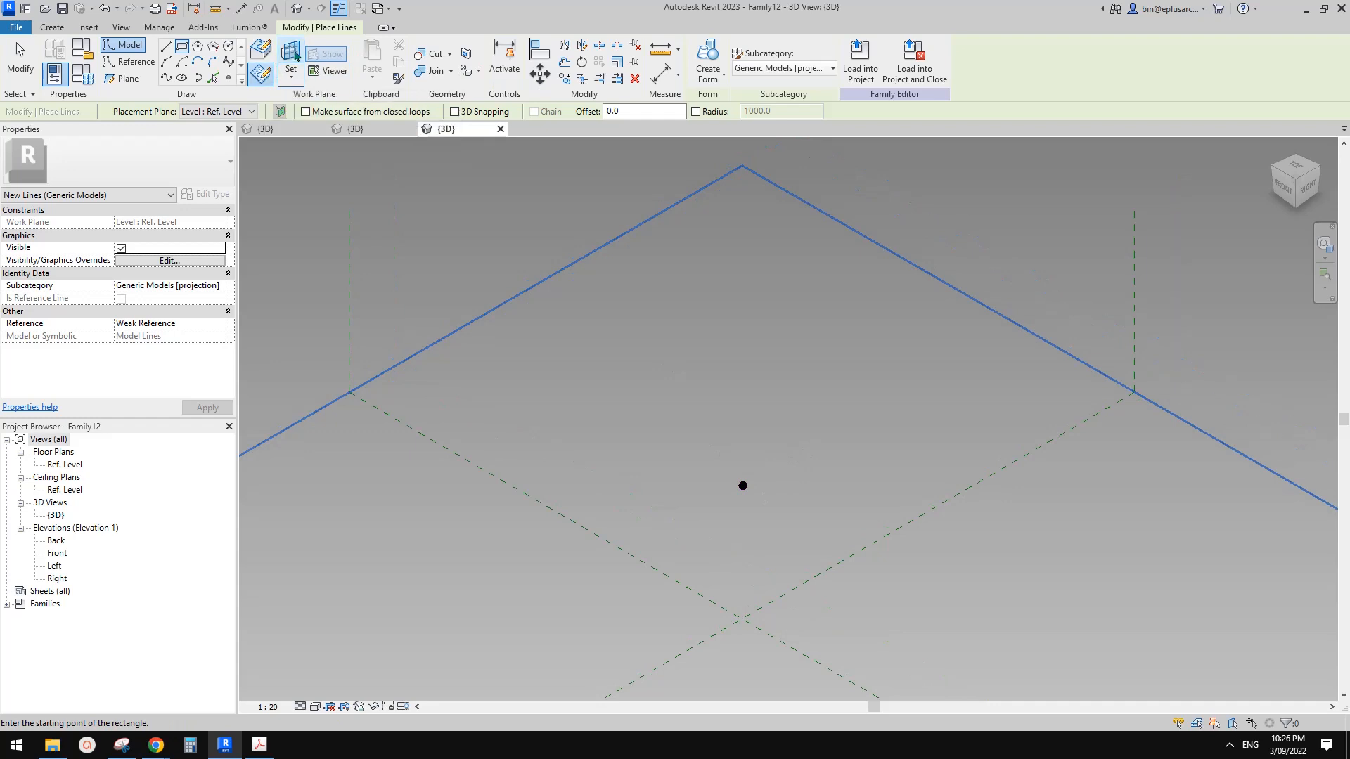
left_click(260, 74)
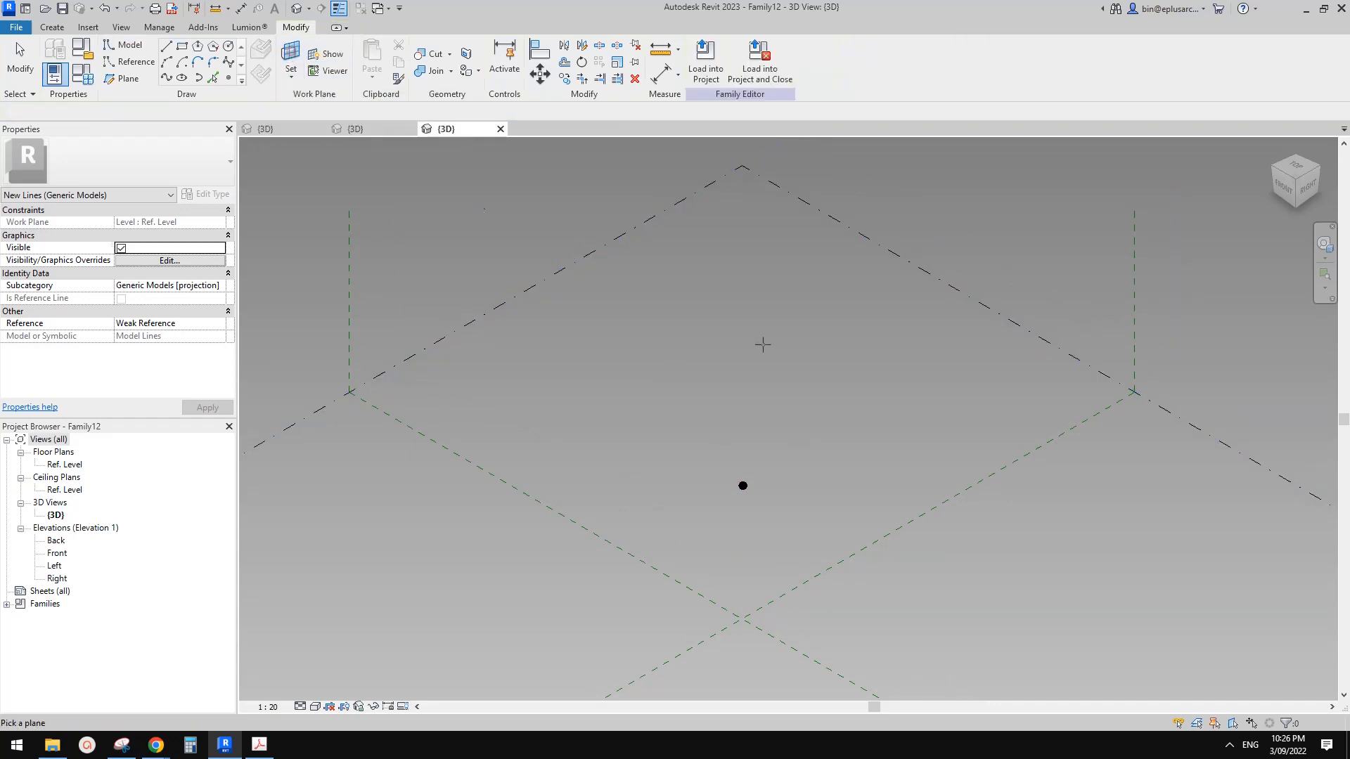
key("Tab")
key("Tab")
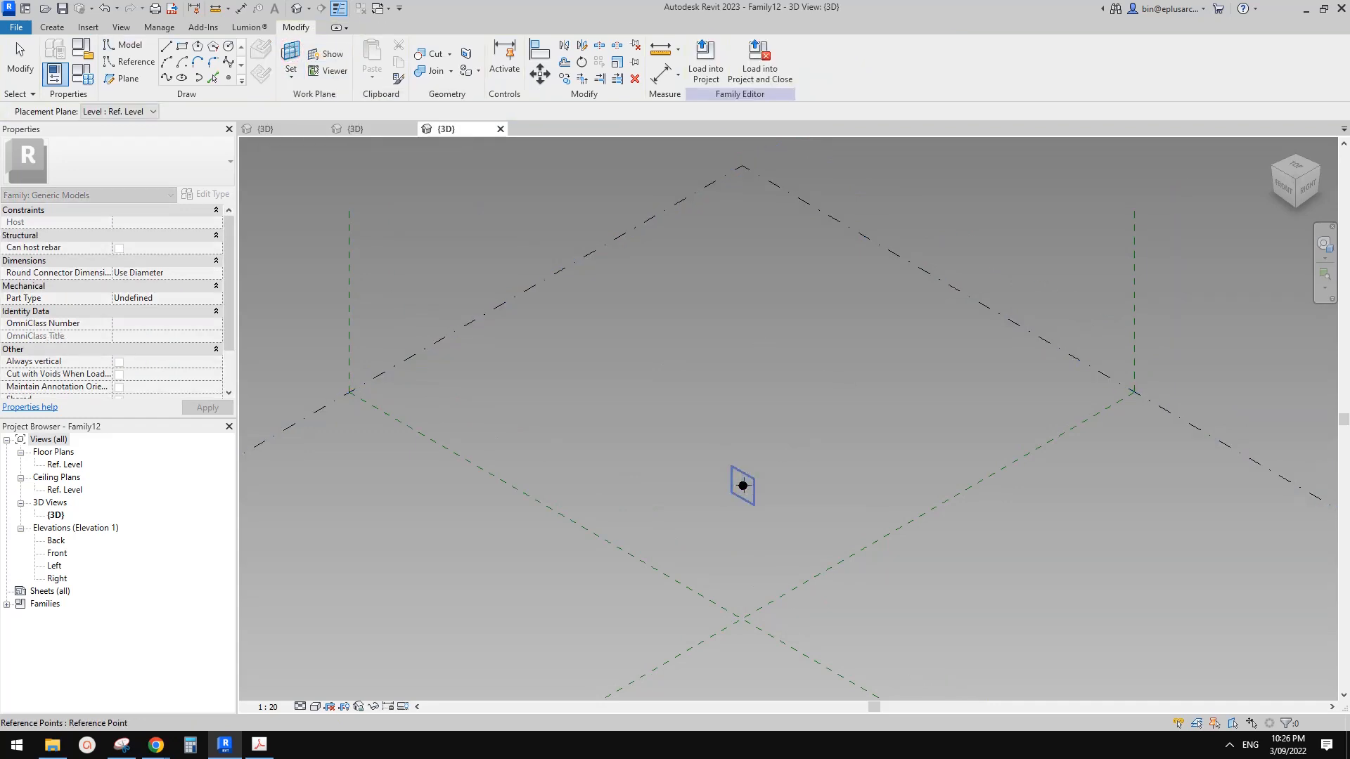
left_click(743, 485)
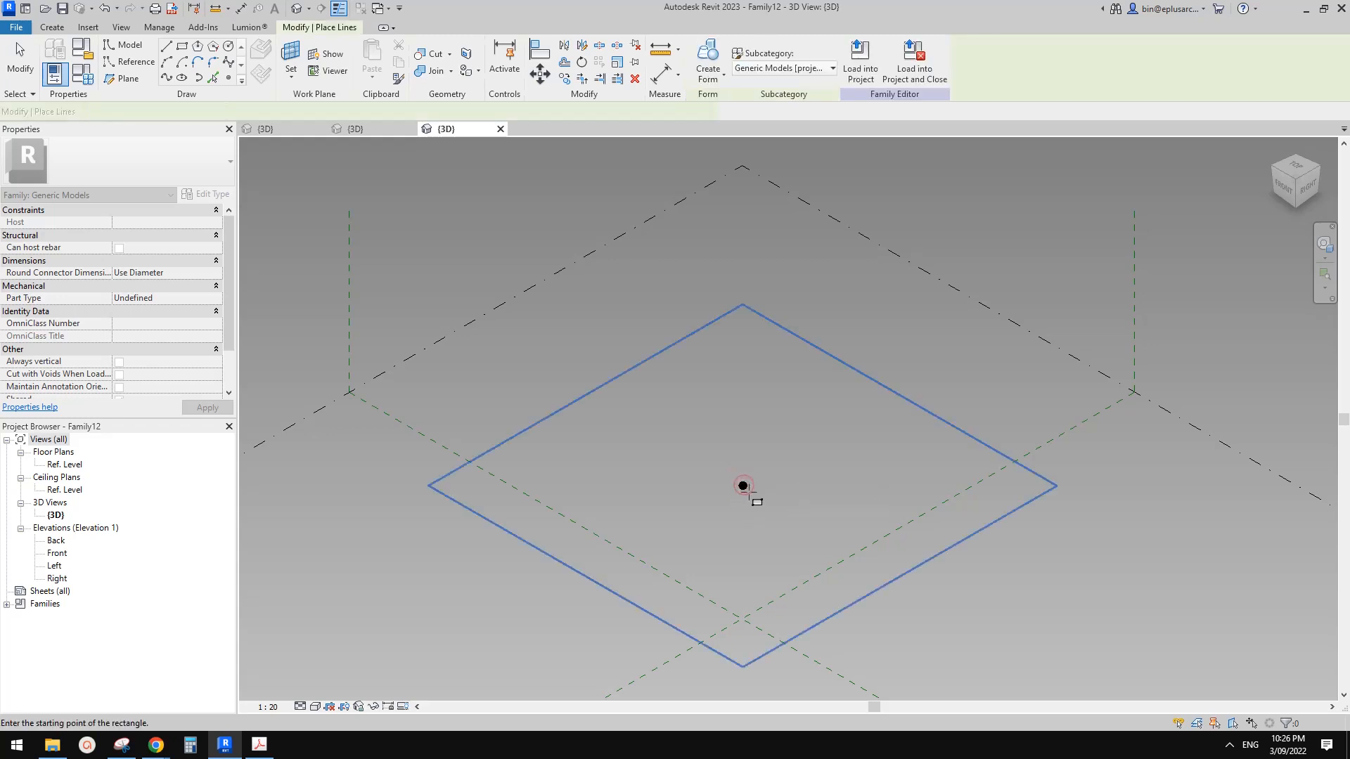
Draw a rectangle of about 800 by 400 mm on the point's plane, with one corner at the reference point
left_click(773, 495)
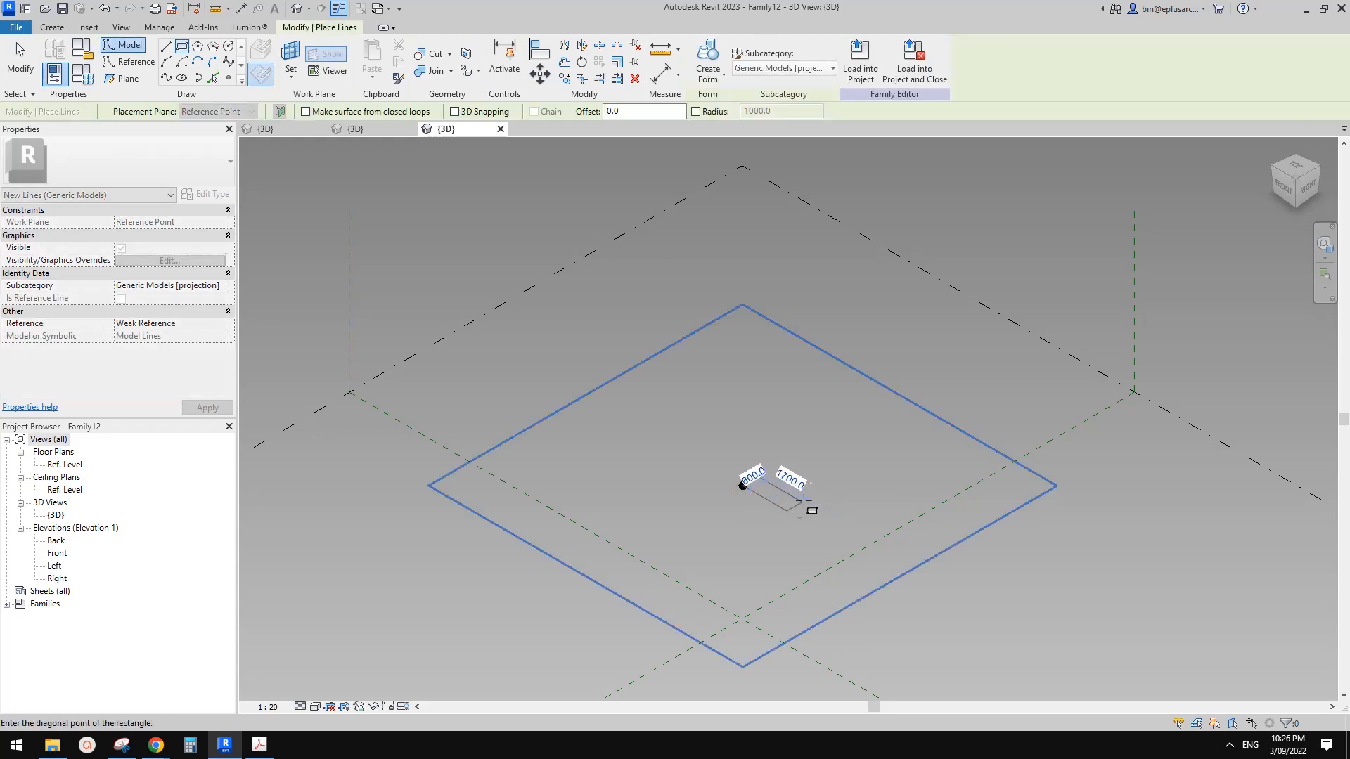
left_click(786, 503)
scroll(782, 491, "up", 4)
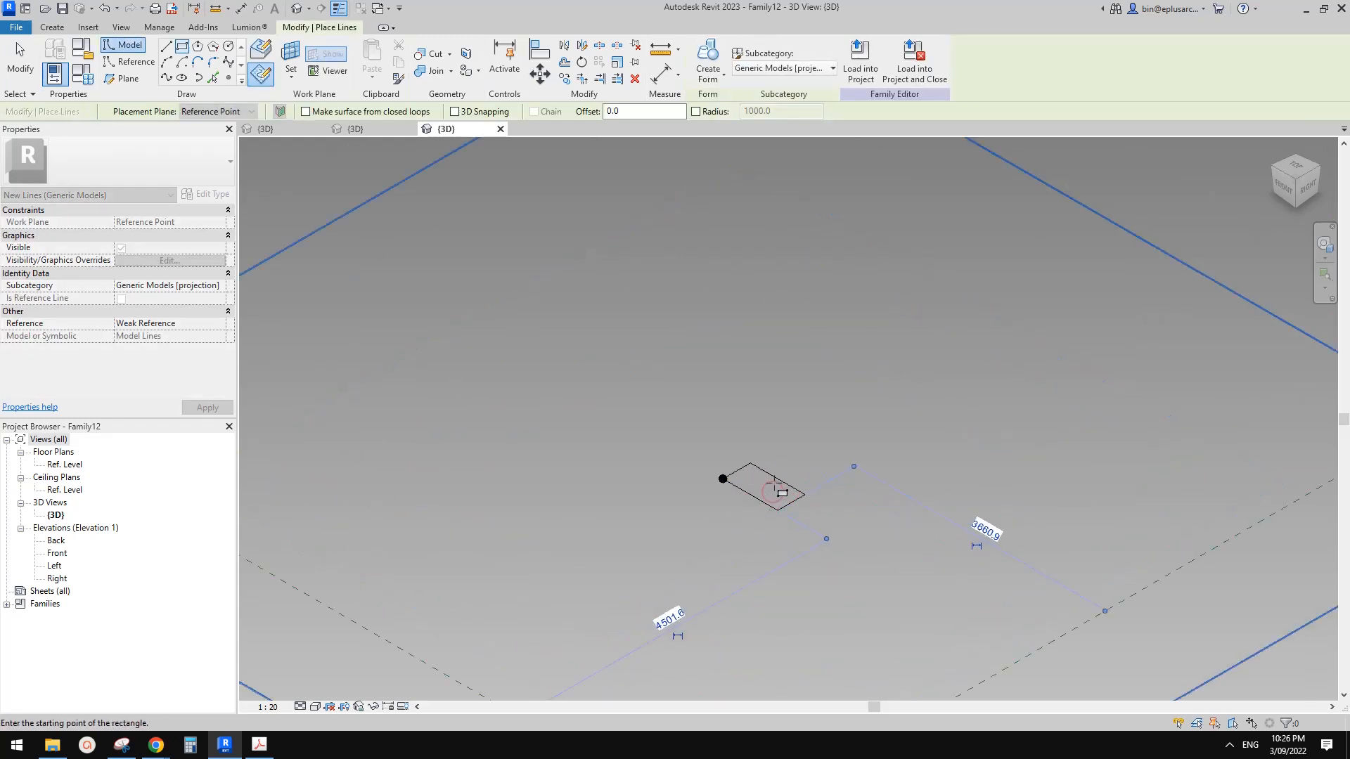
key("Escape")
key("Escape")
Set the short side of the profile rectangle to 40 mm
left_click(786, 481)
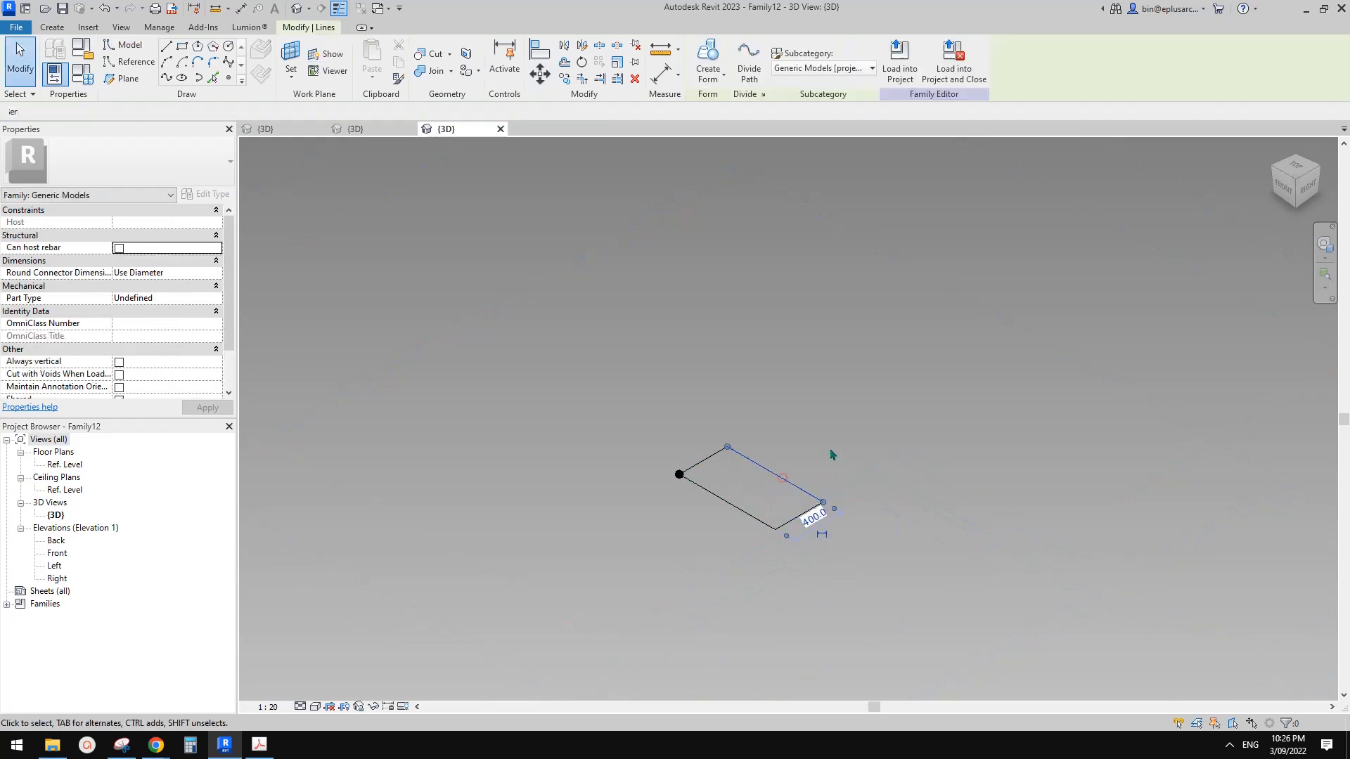
scroll(816, 492, "up", 1)
left_click(810, 536)
middle_click_drag(897, 461, 893, 476)
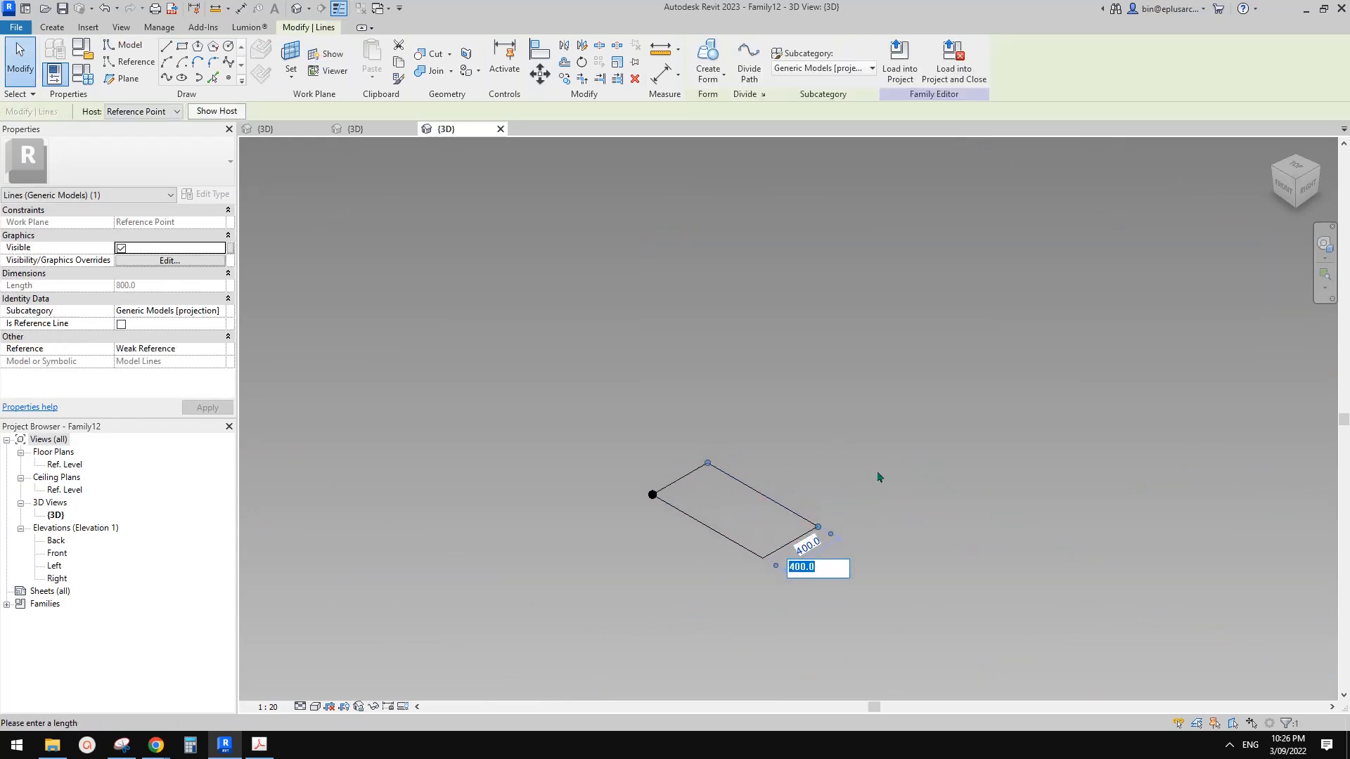
type("40")
key("Return")
left_click(881, 446)
Set the long side of the profile rectangle to 500 mm
left_click_drag(754, 506, 801, 588)
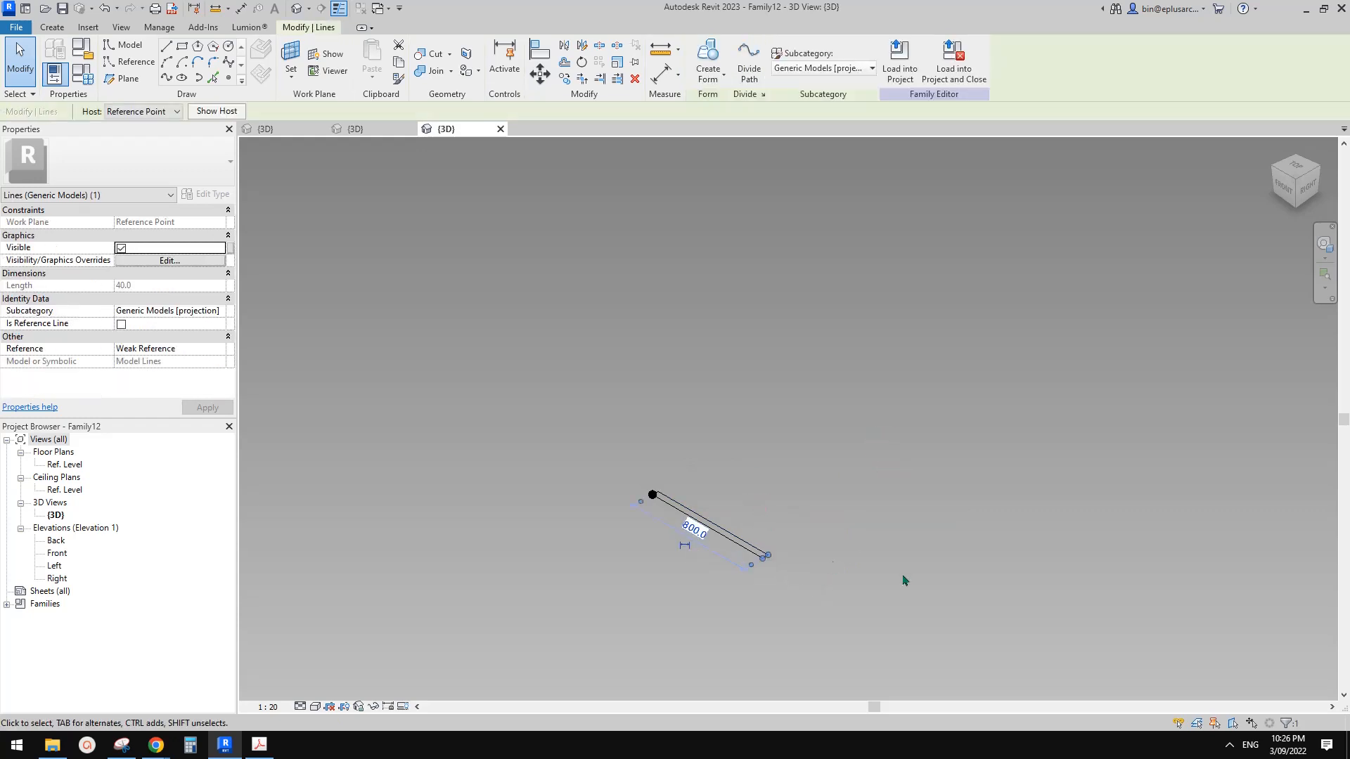
scroll(698, 538, "up", 2)
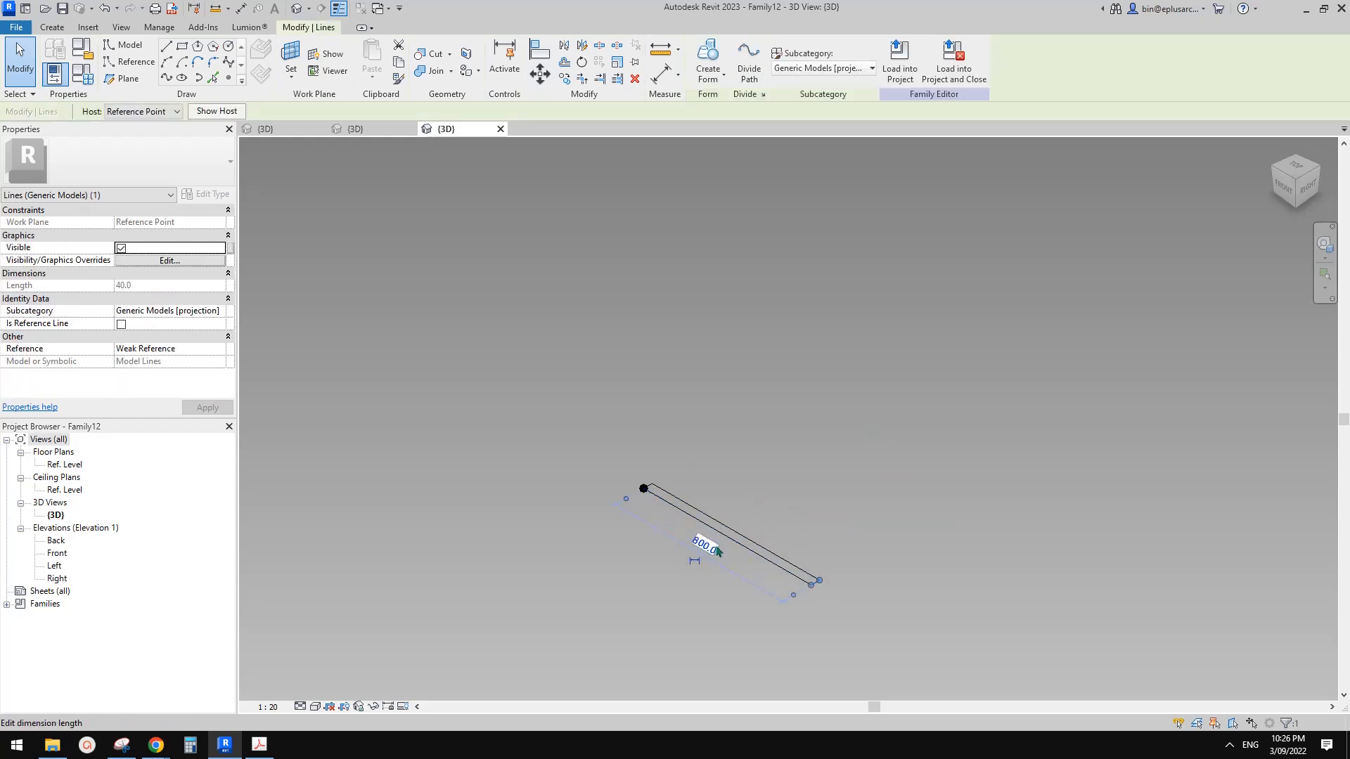
left_click(699, 550)
type("500")
key("Return")
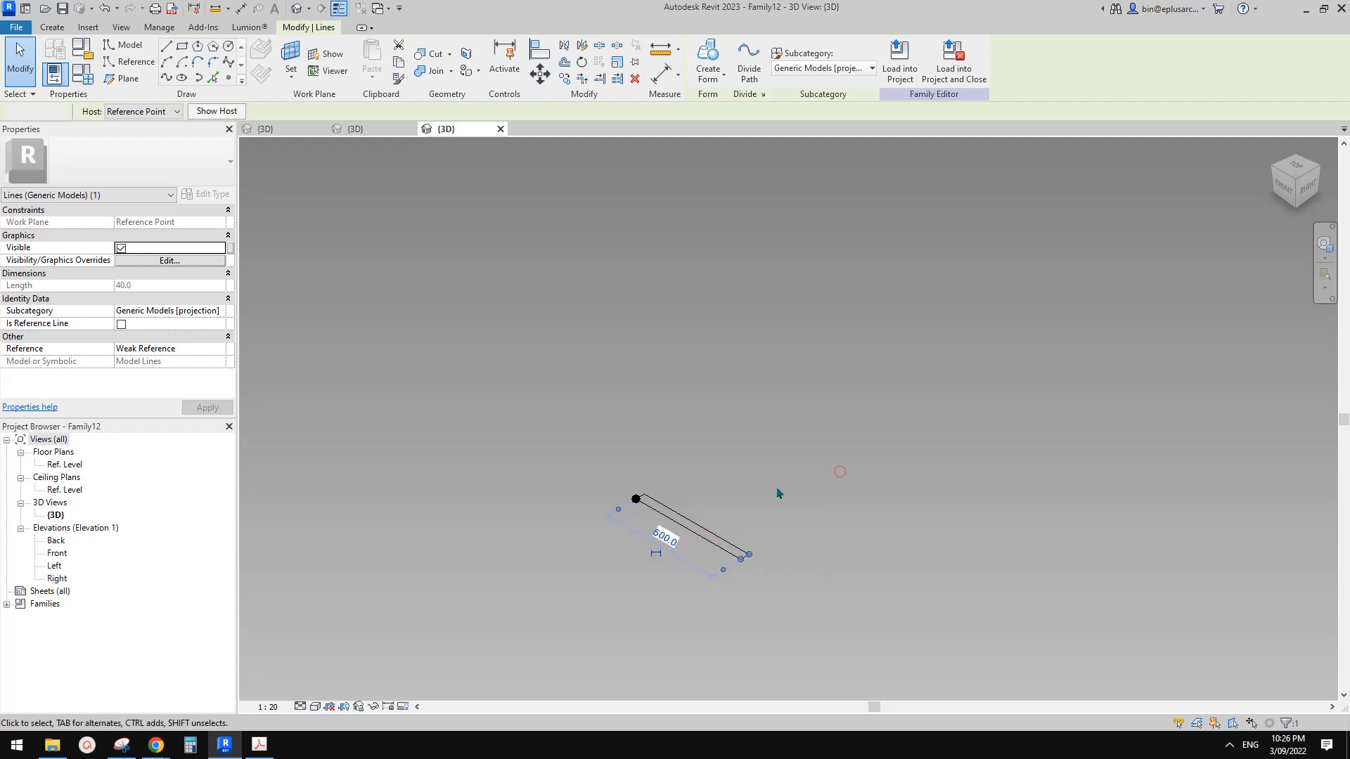
left_click(841, 472)
Move the whole rectangle so the midpoint of its near short side sits on the reference point
left_click(693, 493)
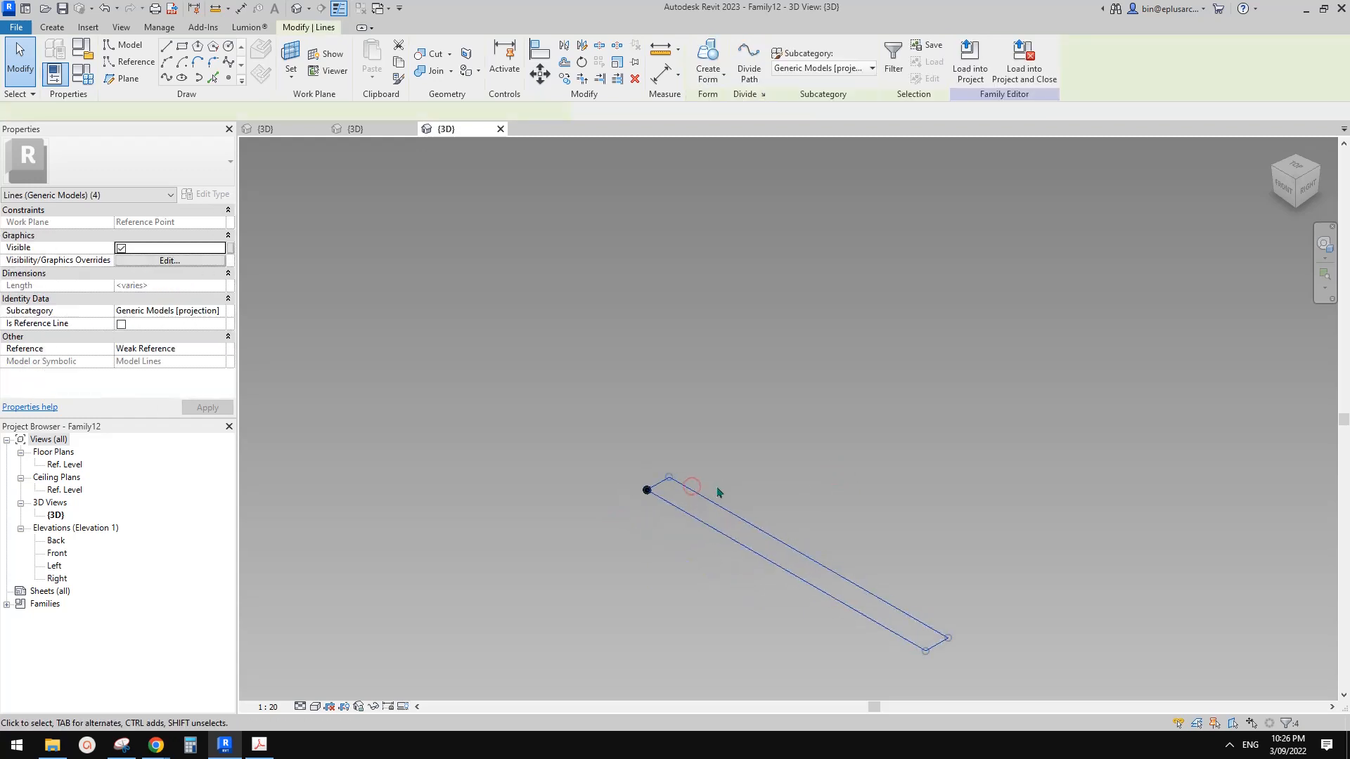
key("m")
key("v")
left_click(644, 483)
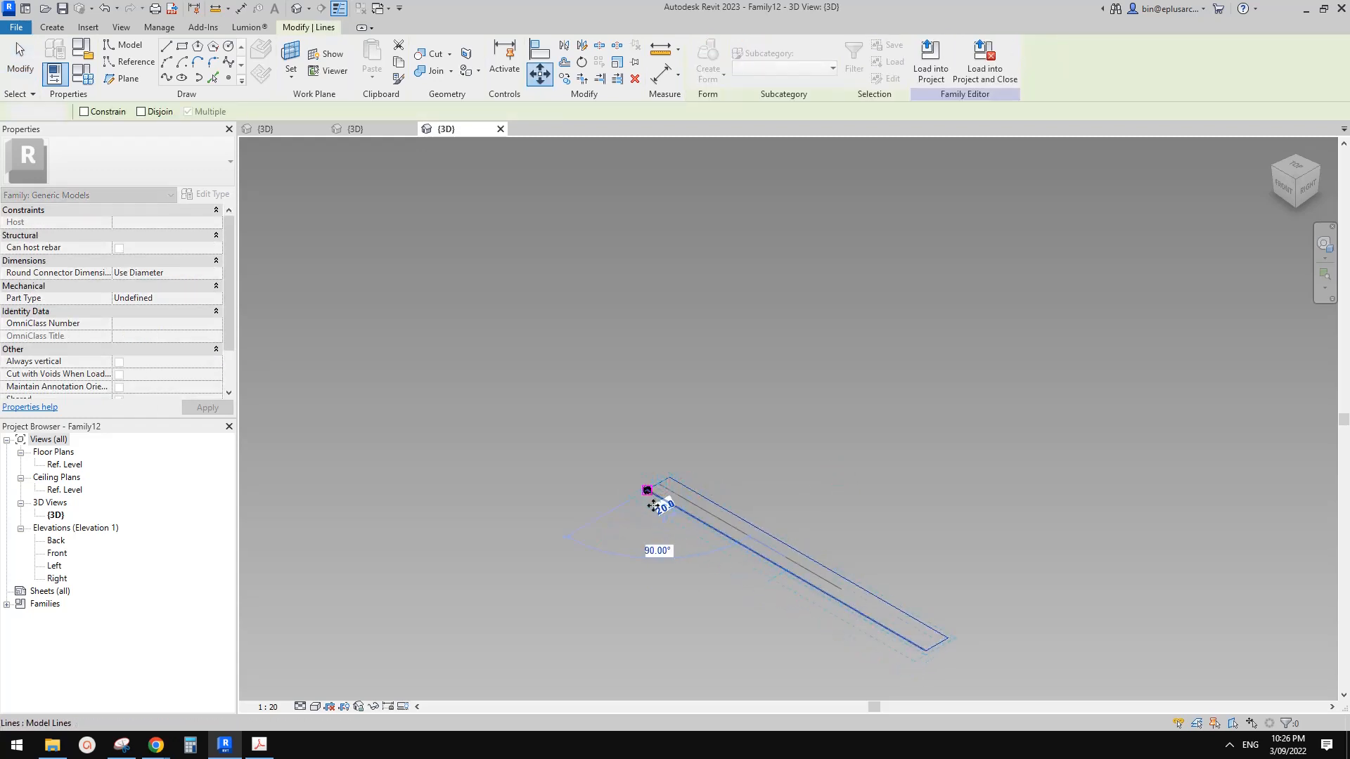
left_click(646, 490)
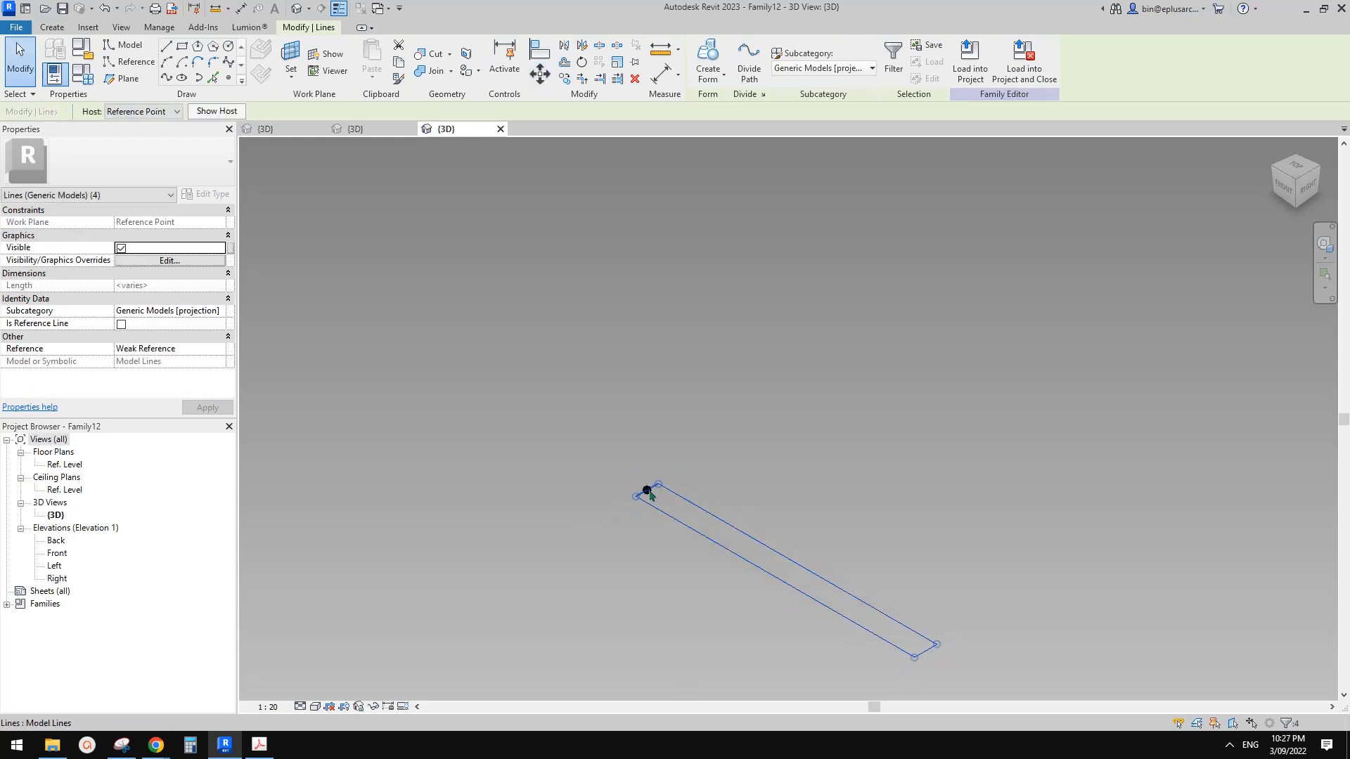
left_click(806, 503)
scroll(807, 503, "down", 1)
middle_click_drag(833, 488, 853, 469)
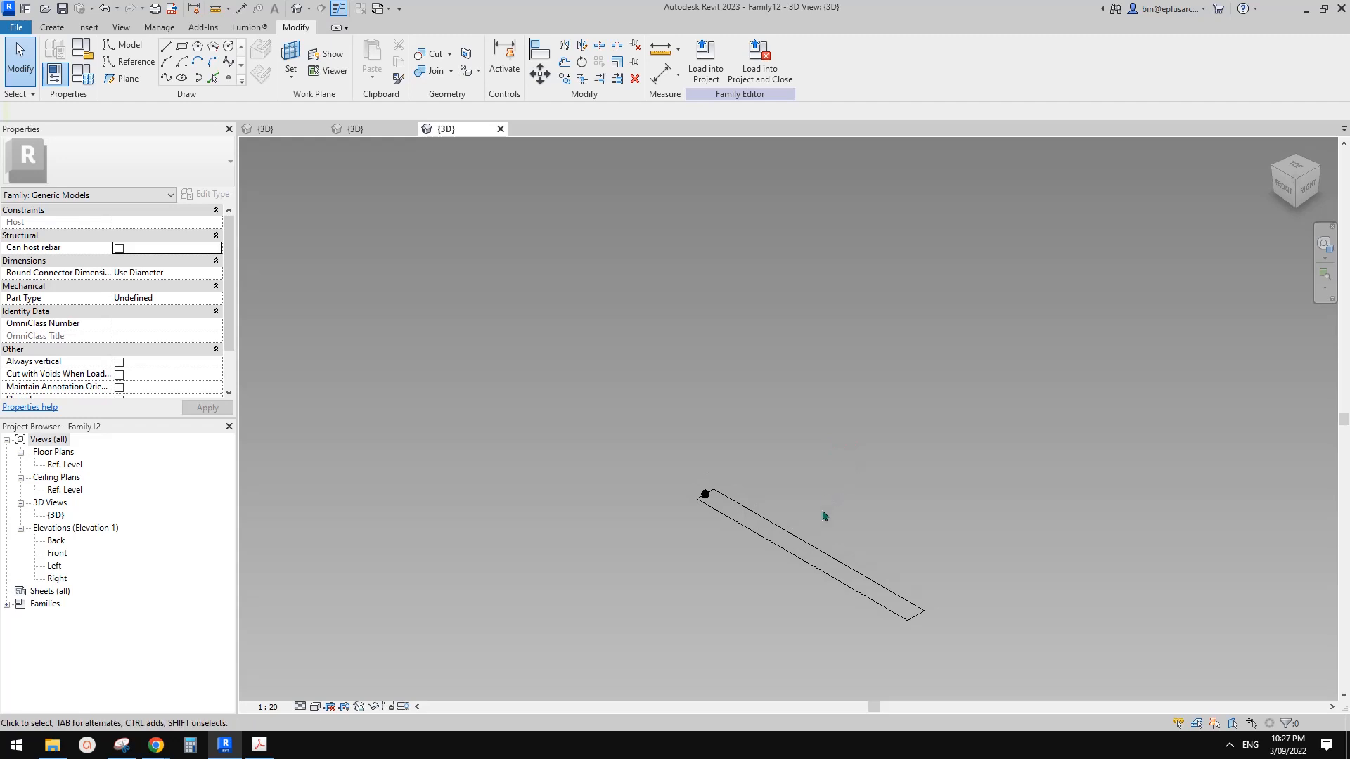
Load the profile family into Family11 and place one instance beside the reference line
left_click(706, 62)
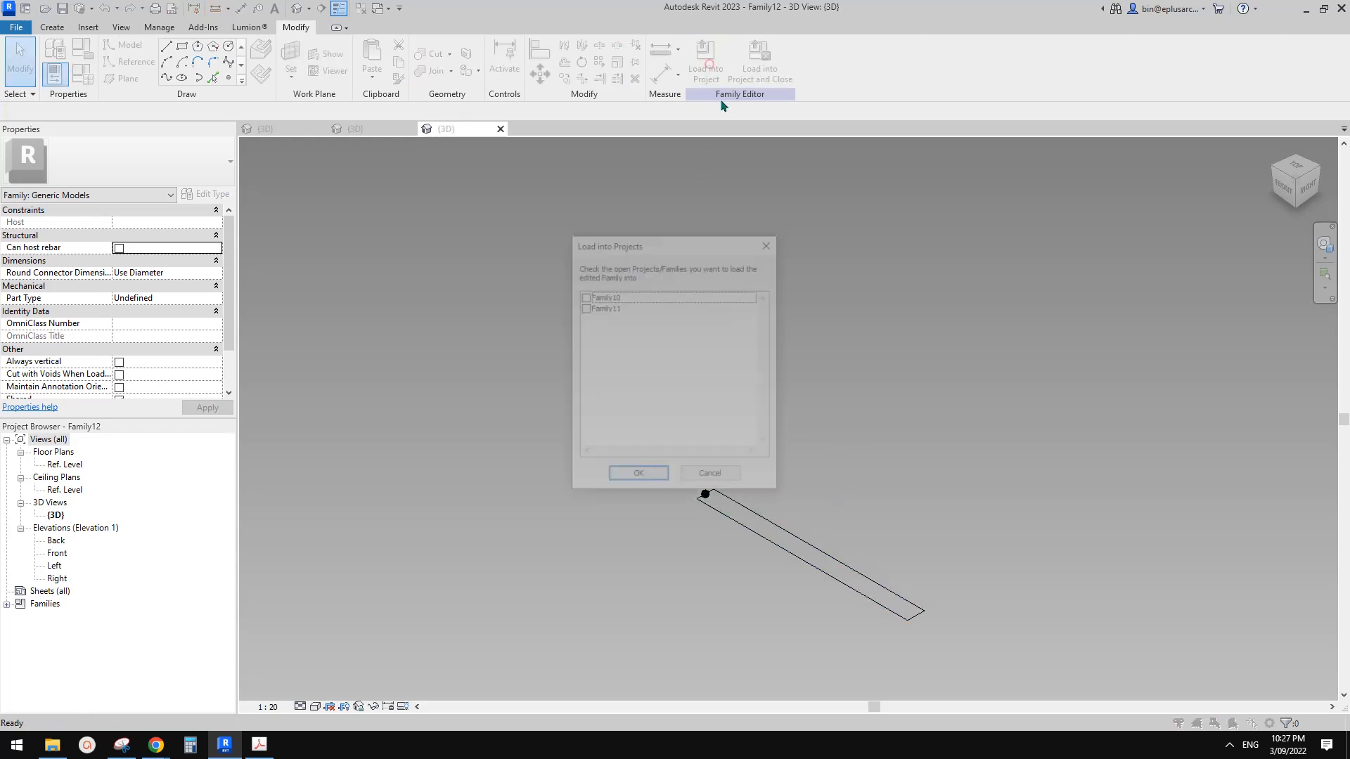
left_click(583, 308)
left_click(638, 478)
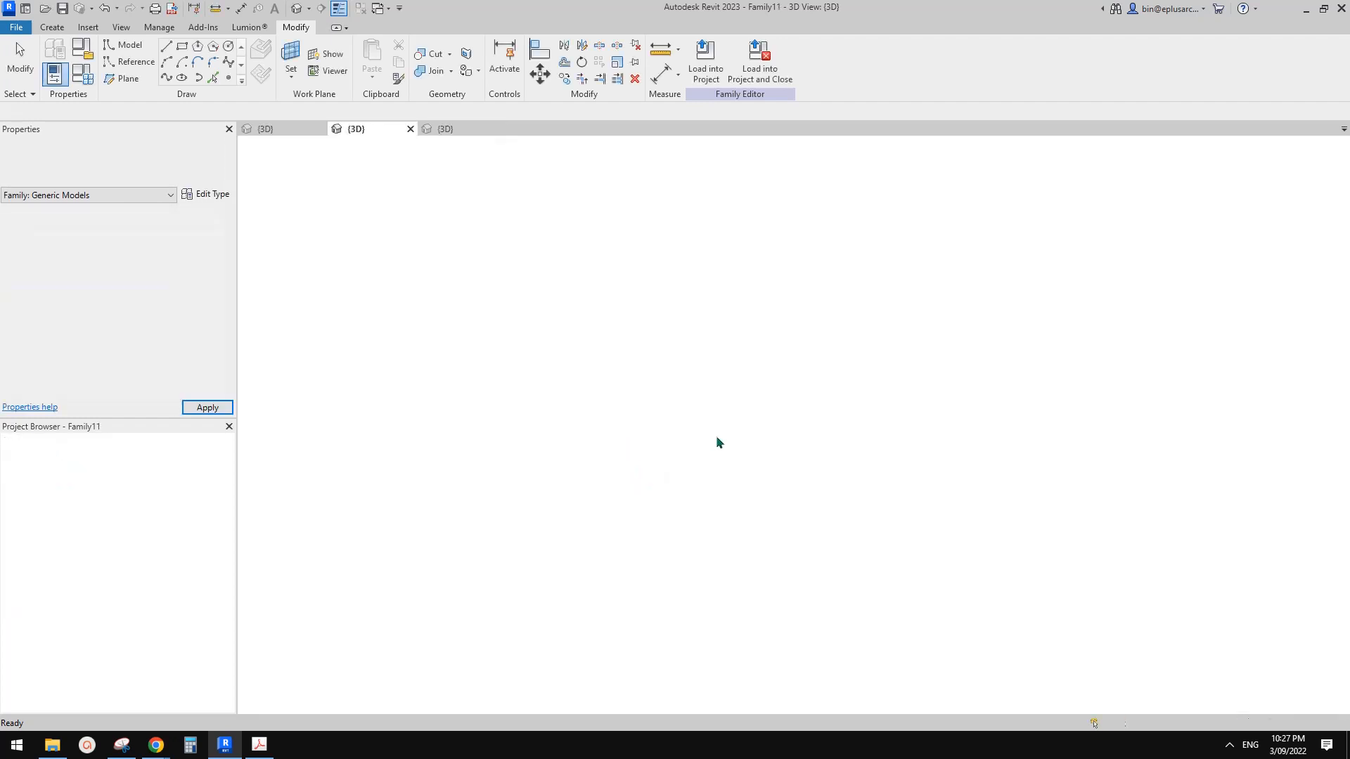
scroll(568, 543, "up", 5)
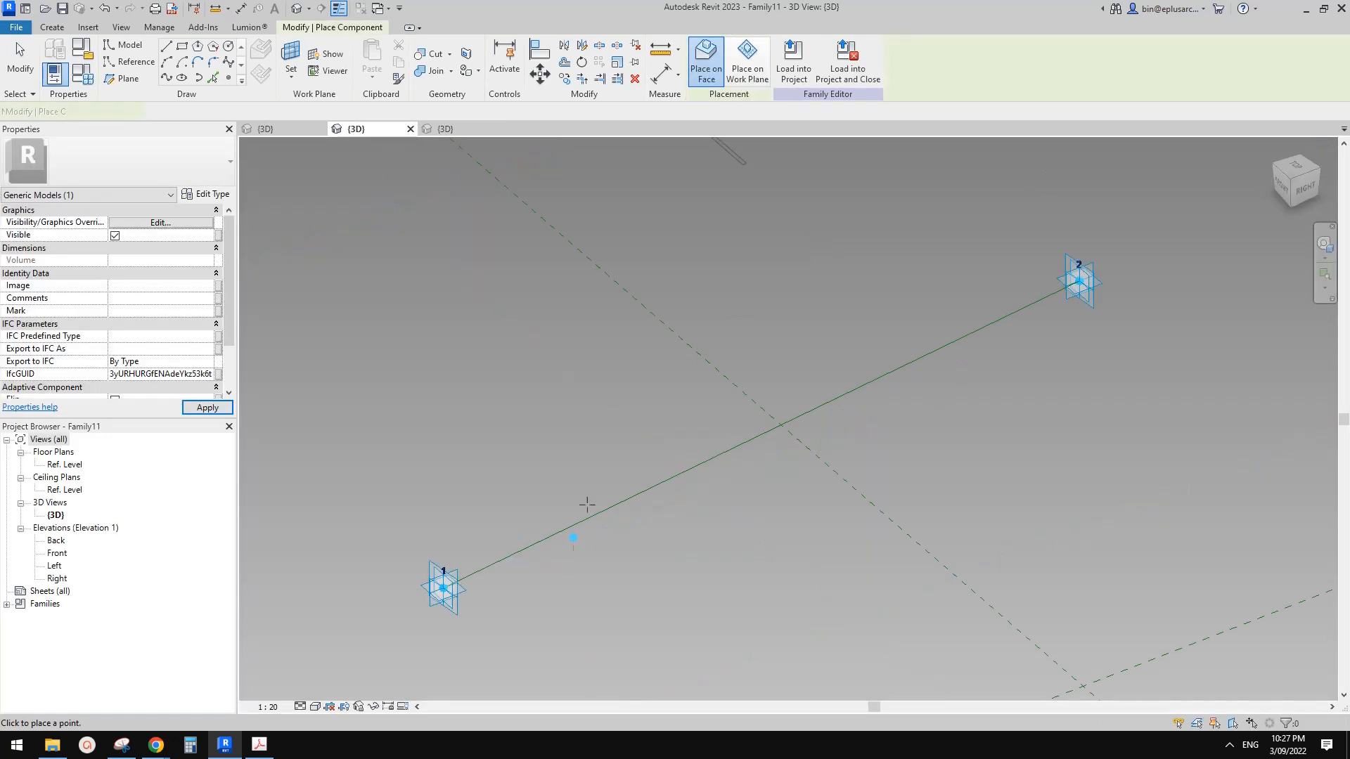
scroll(591, 500, "down", 3)
left_click(586, 511)
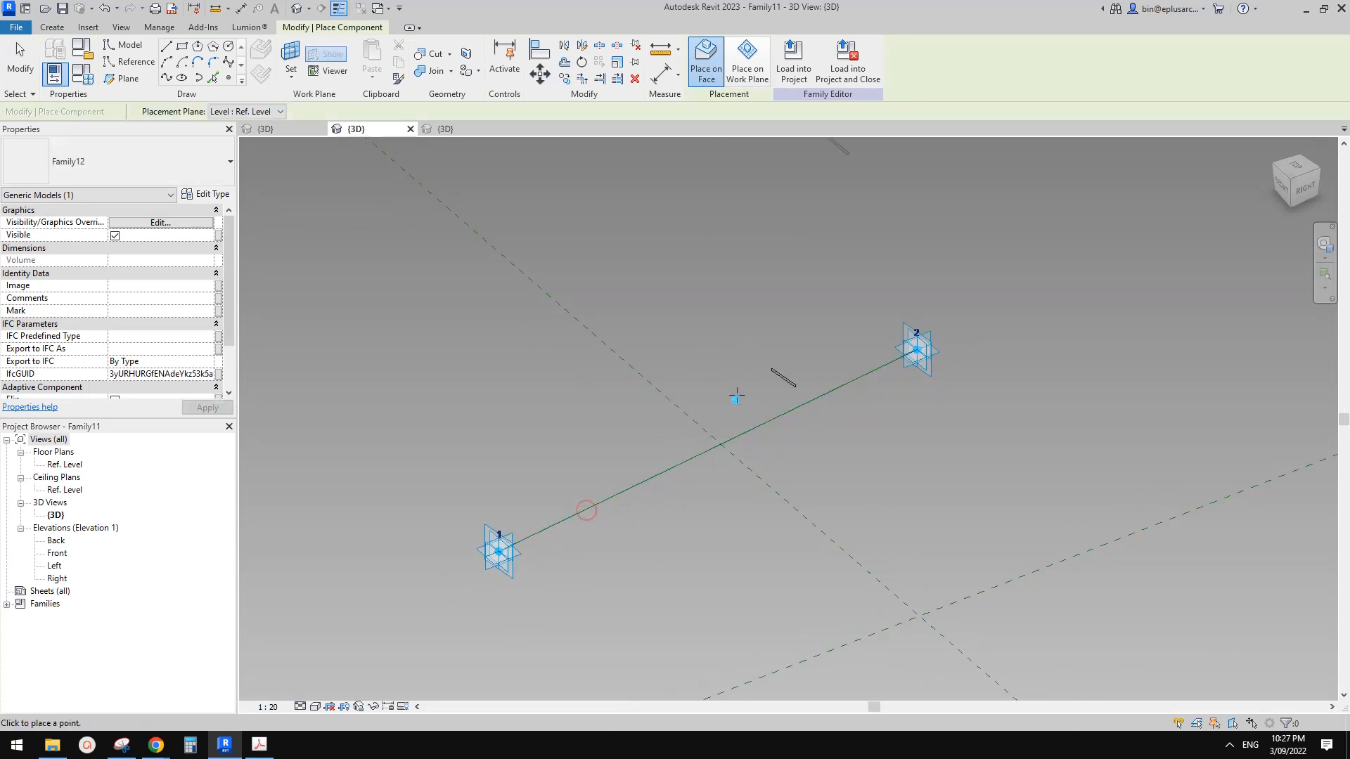
key("Escape")
key("Escape")
Open the placed profile's family for editing and make its reference point adaptive
left_click(788, 384)
middle_click_drag(741, 387, 731, 403)
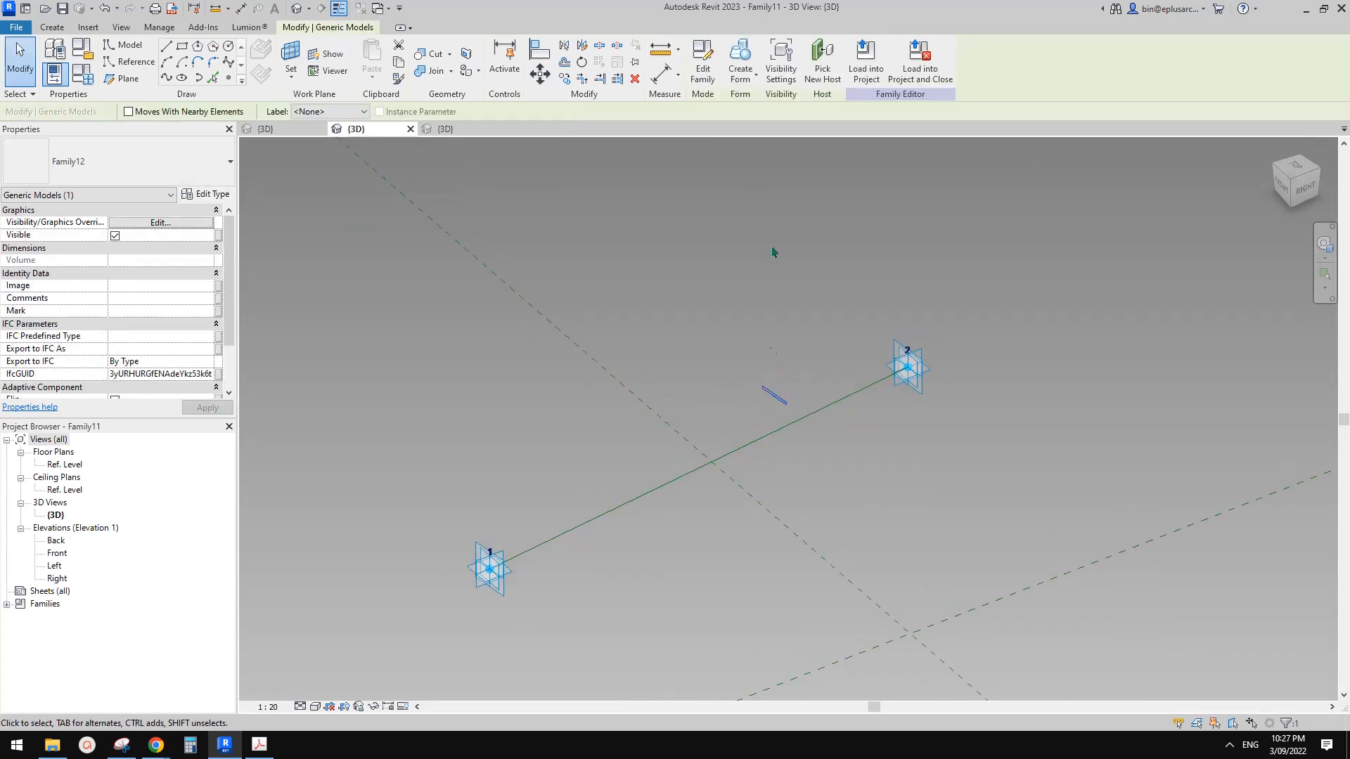
left_click(698, 83)
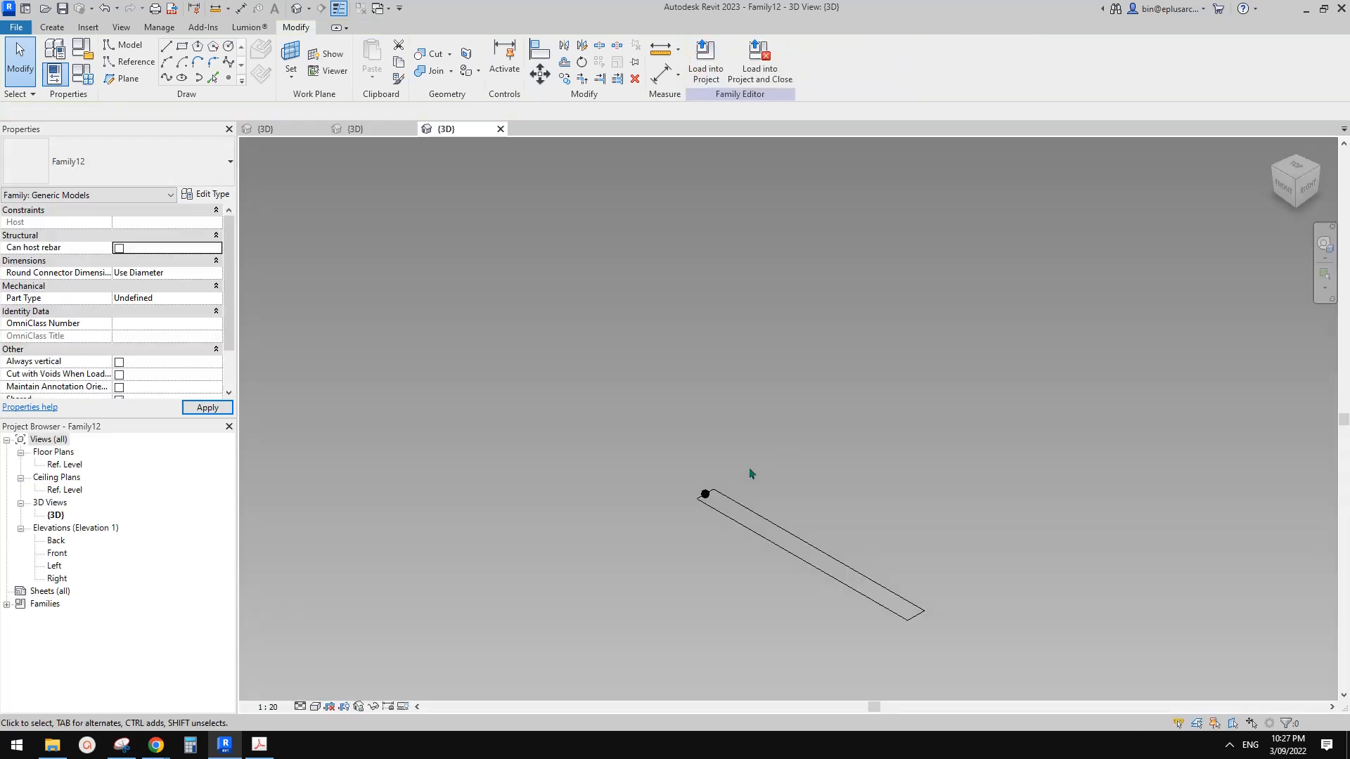
left_click(704, 468)
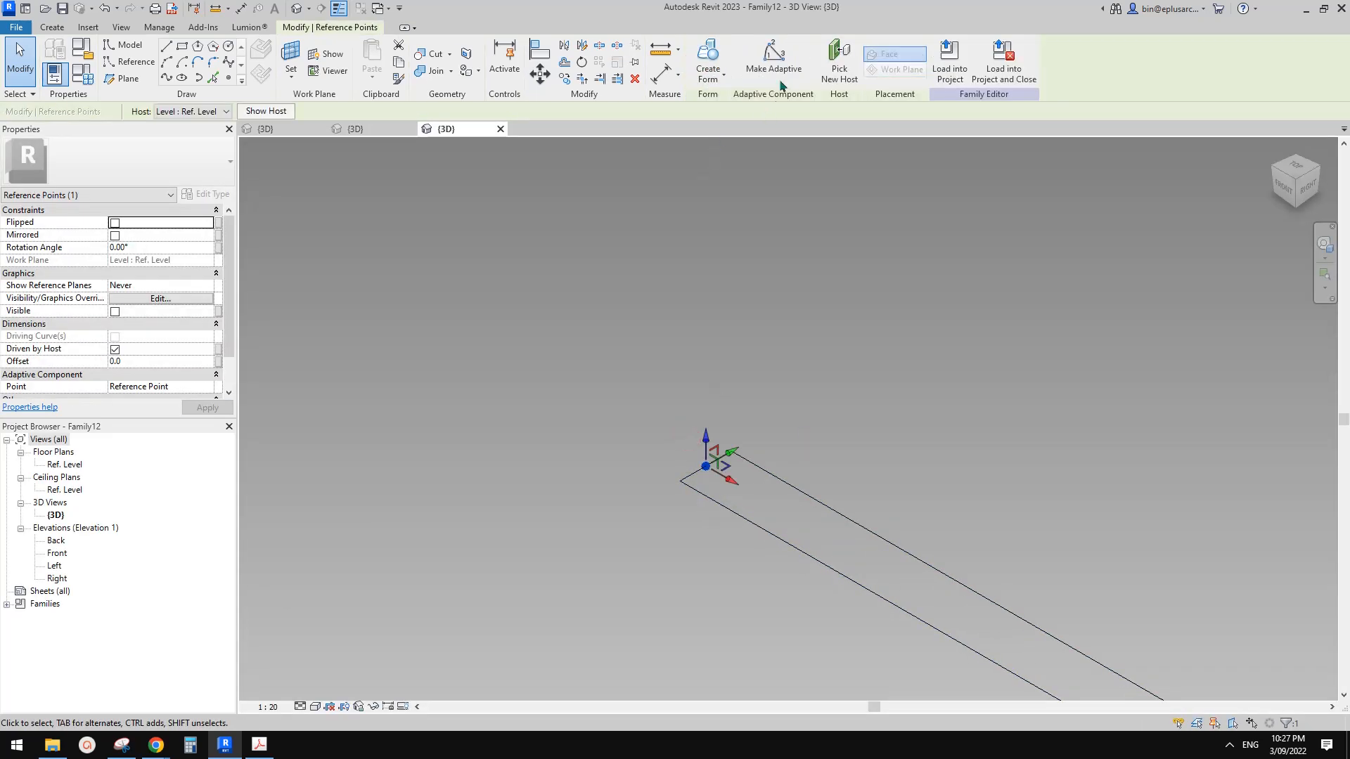
left_click(773, 62)
Reload the profile family into Family11, overwriting the existing version
left_click(950, 64)
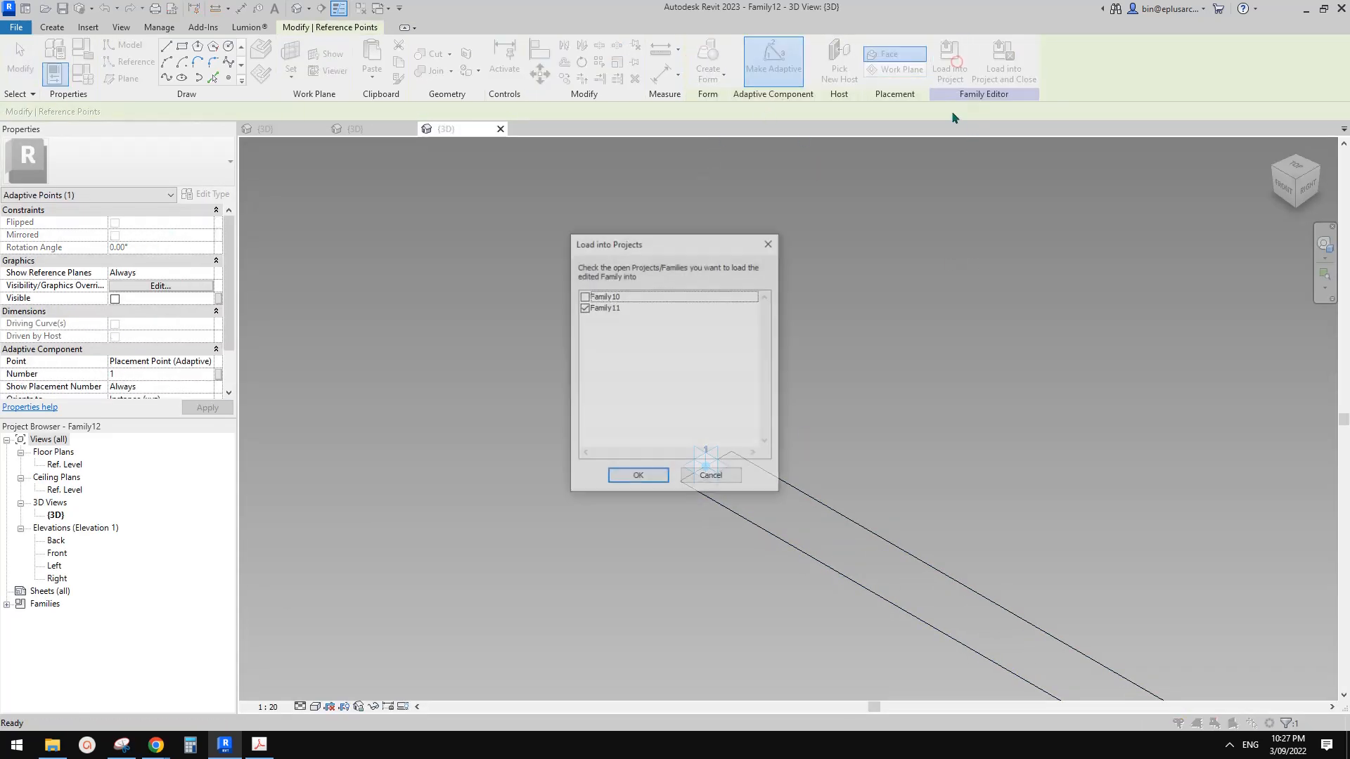
left_click(651, 478)
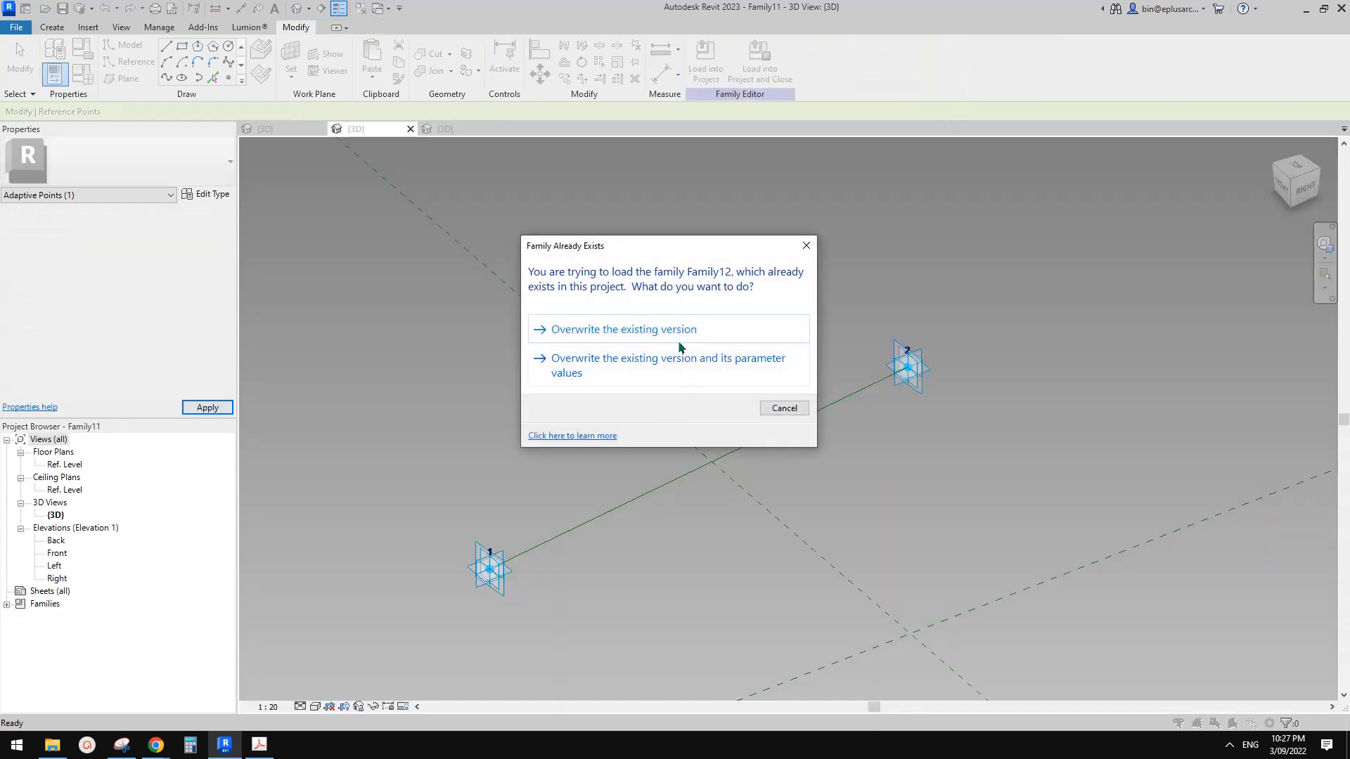
left_click(673, 335)
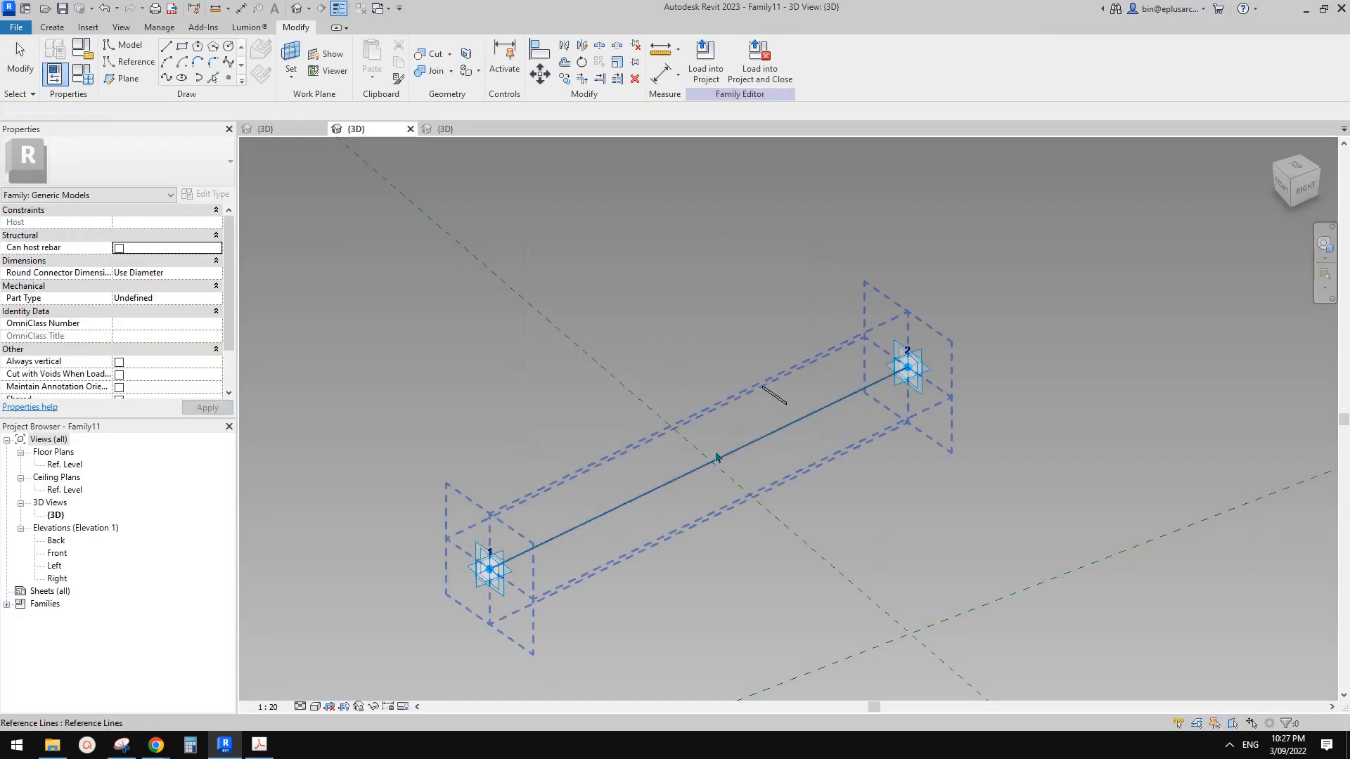
Copy the profile and place copies on the reference line, one toward adaptive point 1 and one toward adaptive point 2
left_click(786, 402)
scroll(790, 415, "up", 1)
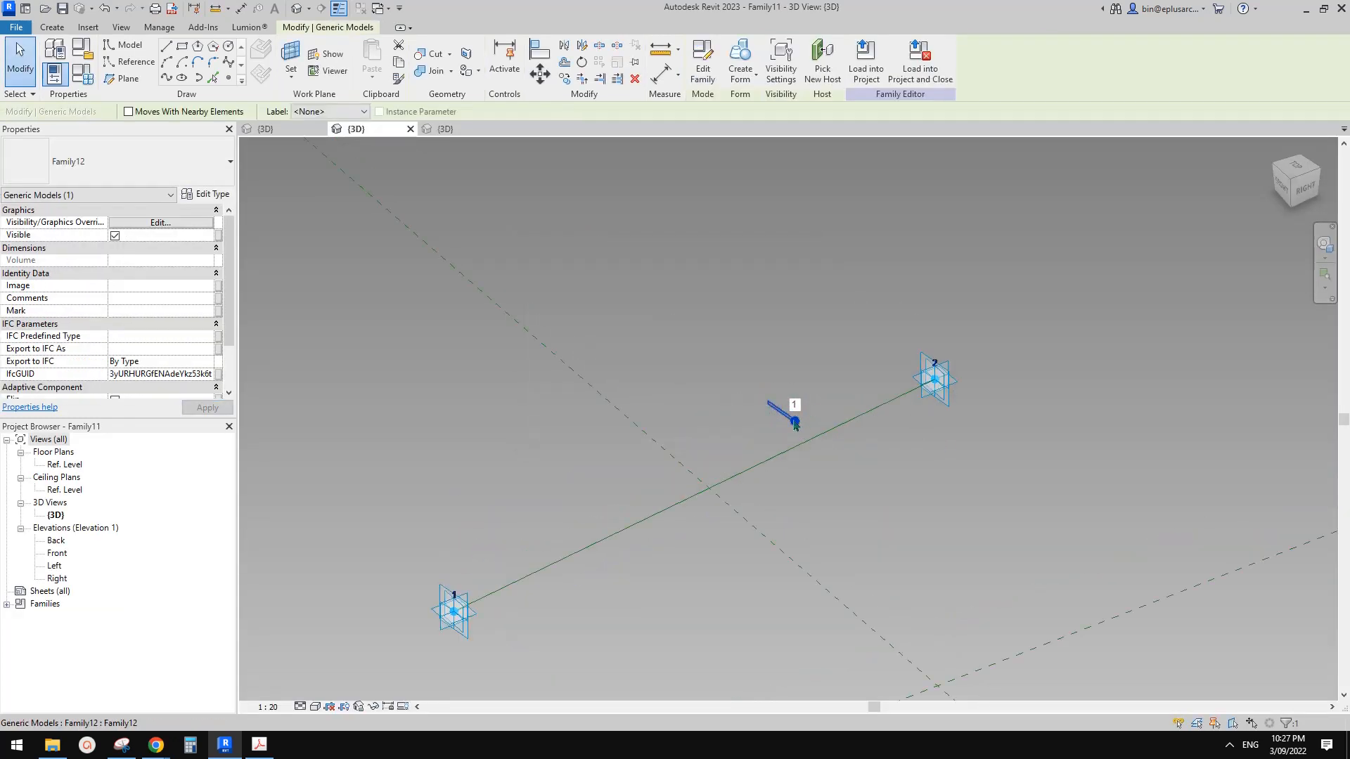
middle_click_drag(744, 359, 726, 368)
key("c")
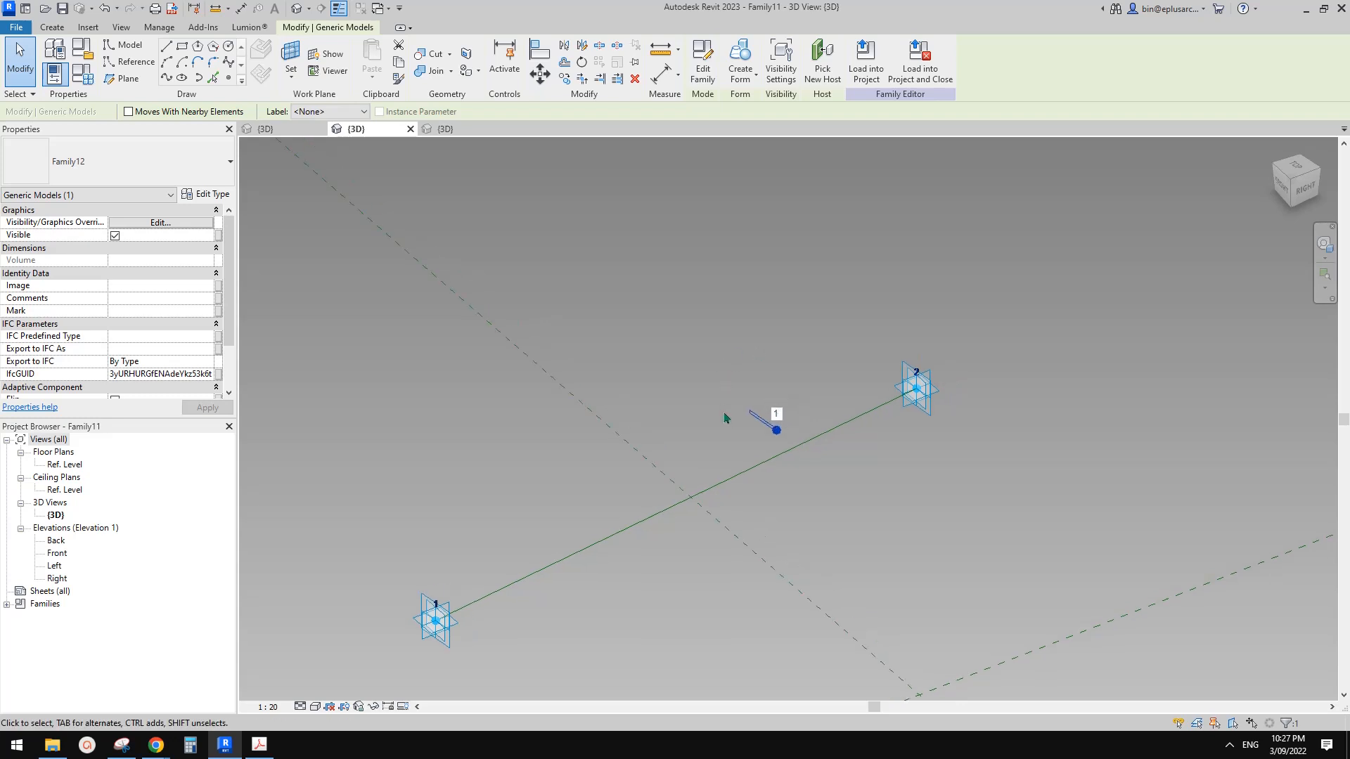
left_click(669, 373)
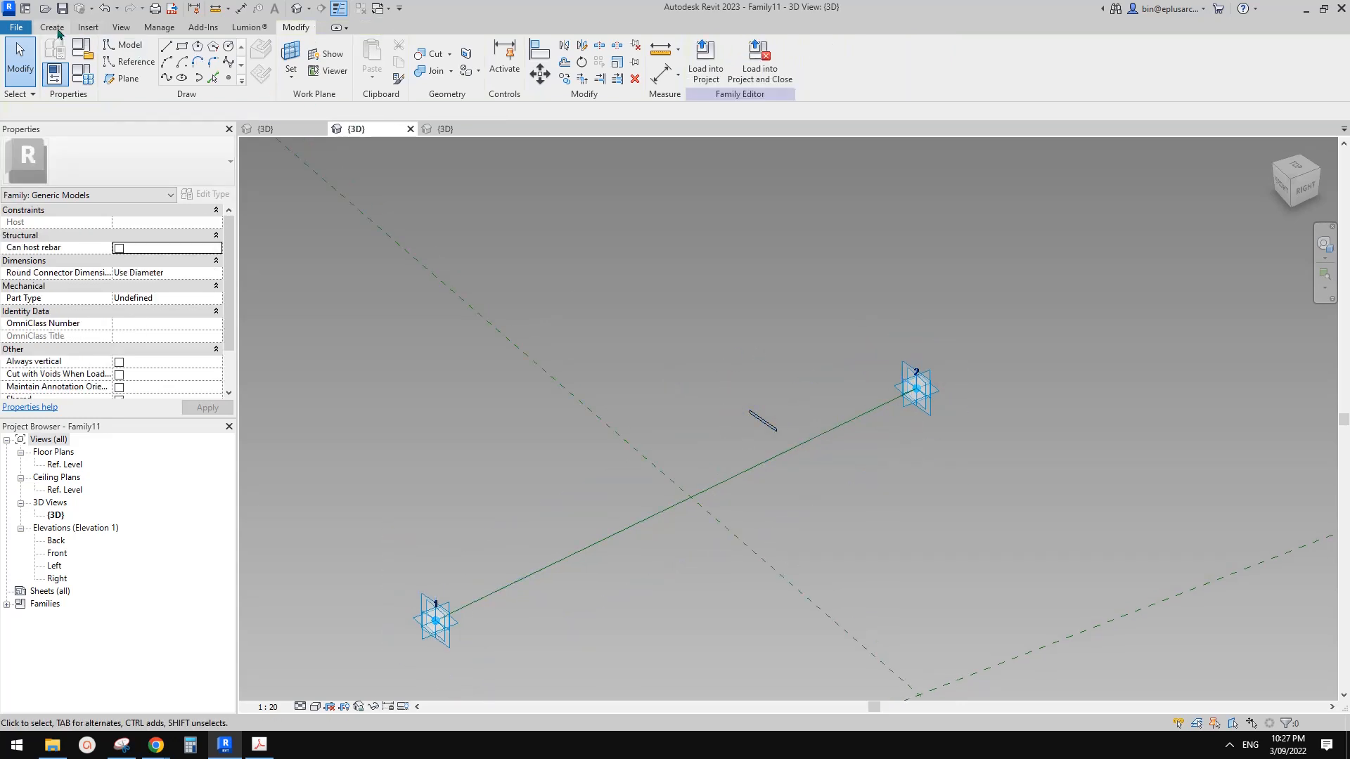
key("ctrl+v")
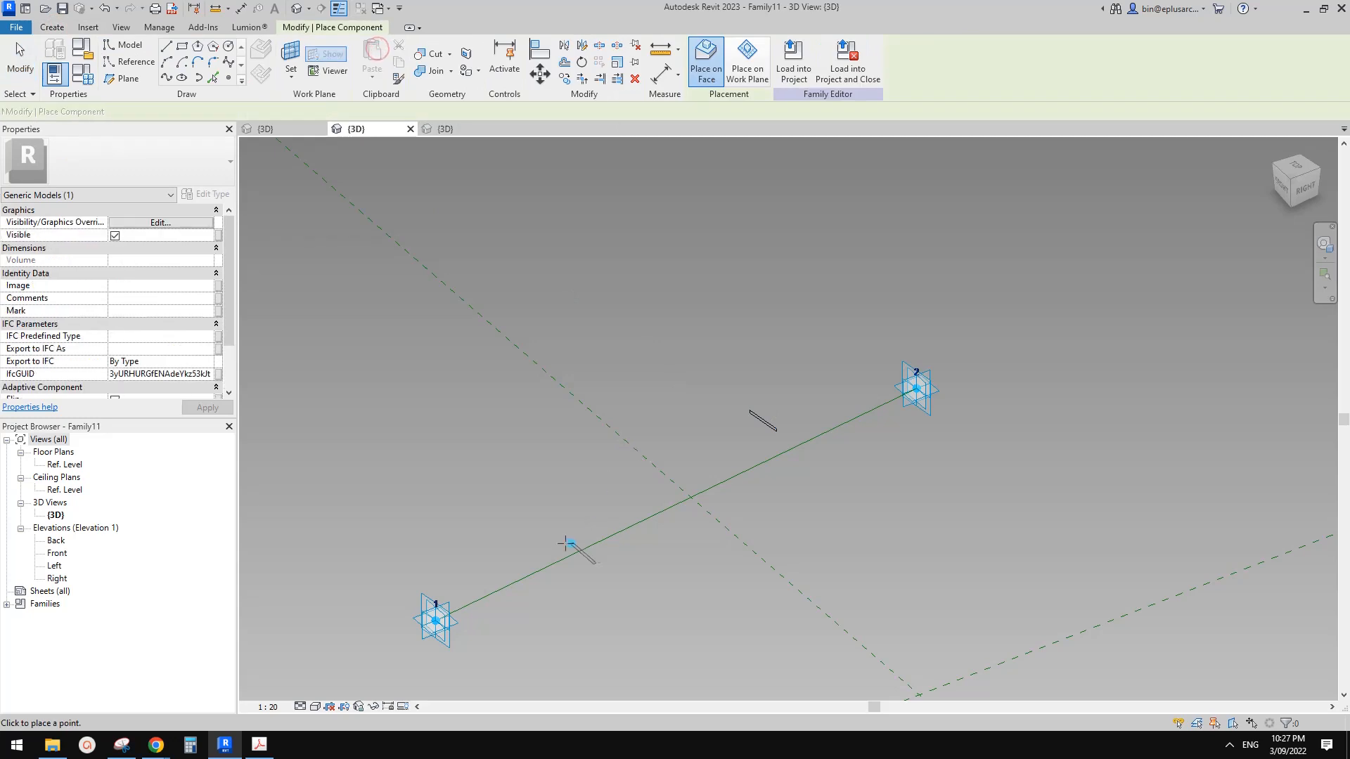
left_click(564, 548)
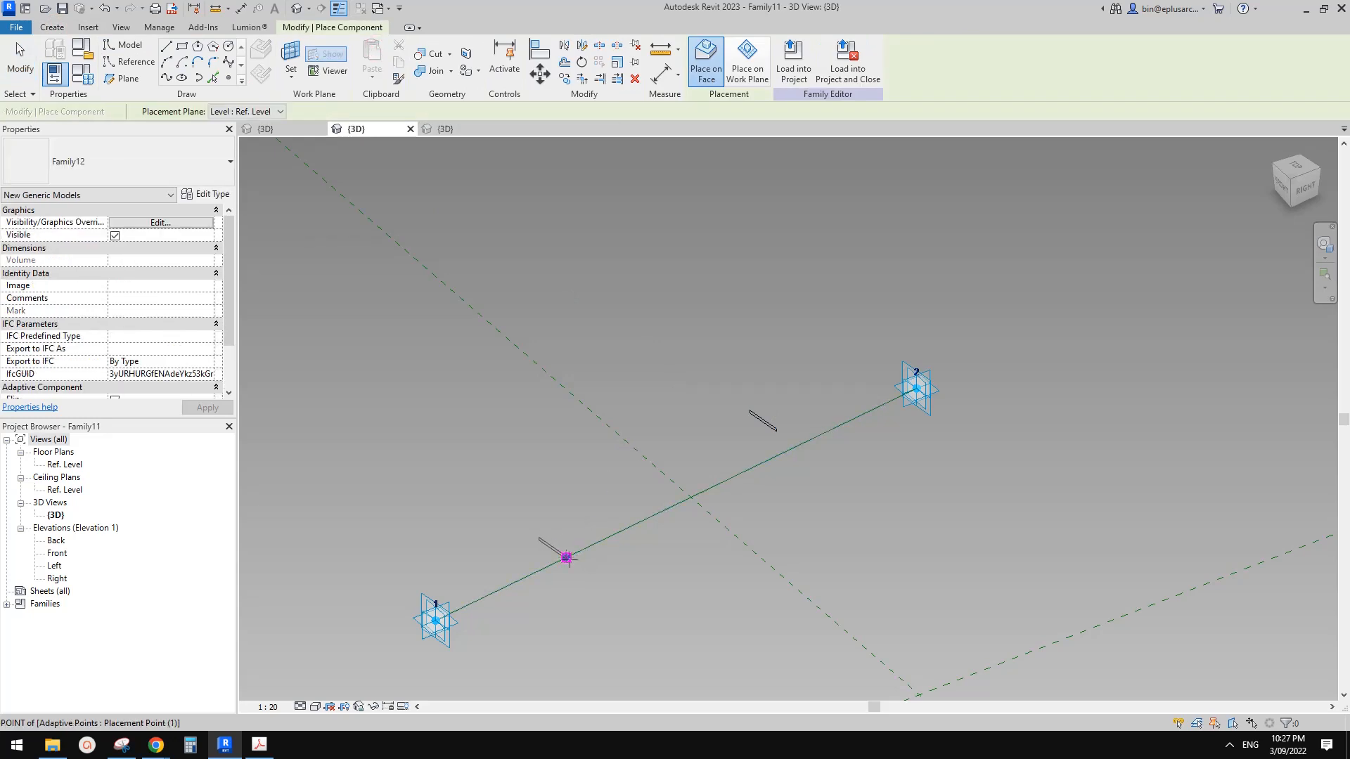
left_click(771, 434)
key("Escape")
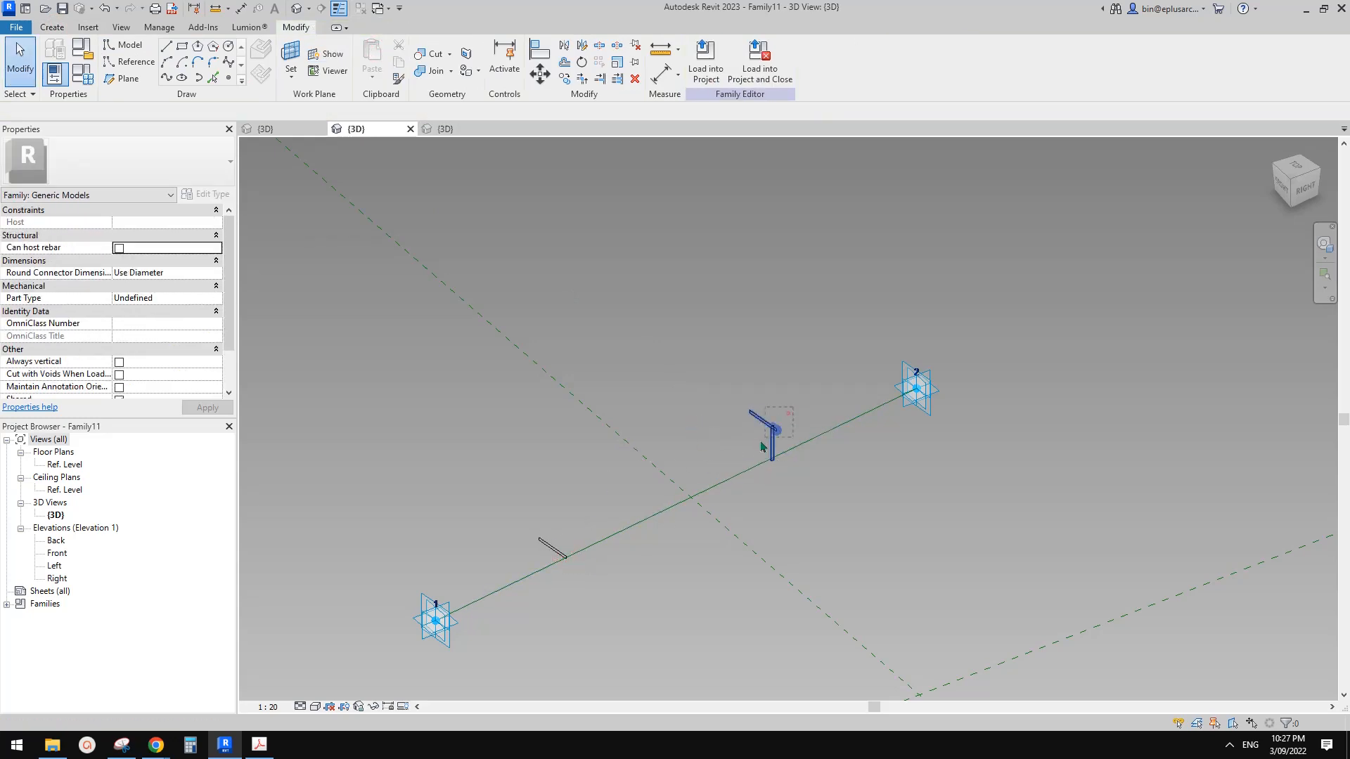
Delete the original profile beside the reference line and the copy toward adaptive point 2
left_click_drag(760, 442, 758, 450)
middle_click_drag(789, 440, 789, 448)
key("Delete")
Slide the remaining profile's point along the reference line toward adaptive point 1, to a normalized curve parameter of about 0.21
middle_click_drag(601, 538, 750, 420)
scroll(686, 485, "up", 4)
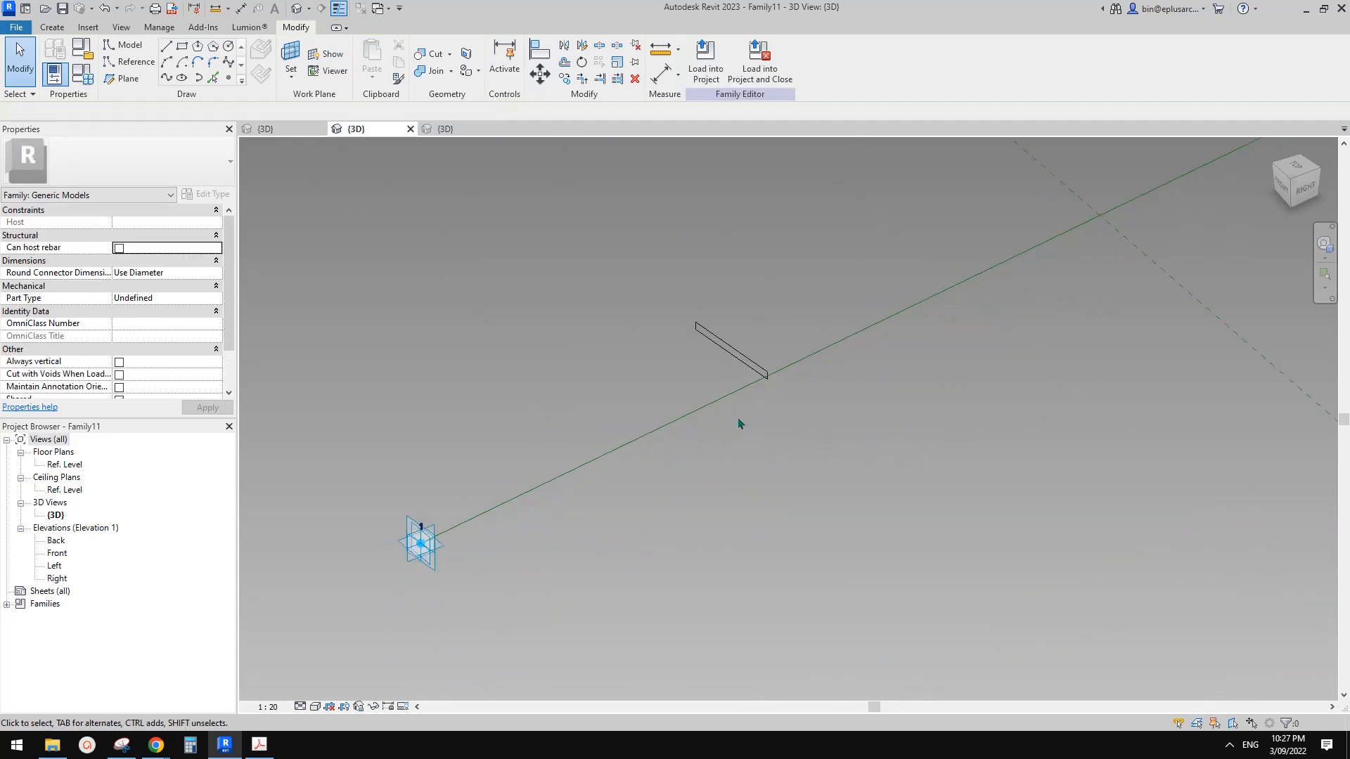
left_click_drag(768, 379, 688, 415)
scroll(691, 426, "down", 2)
middle_click_drag(723, 431, 667, 487)
middle_click_drag(741, 378, 723, 427)
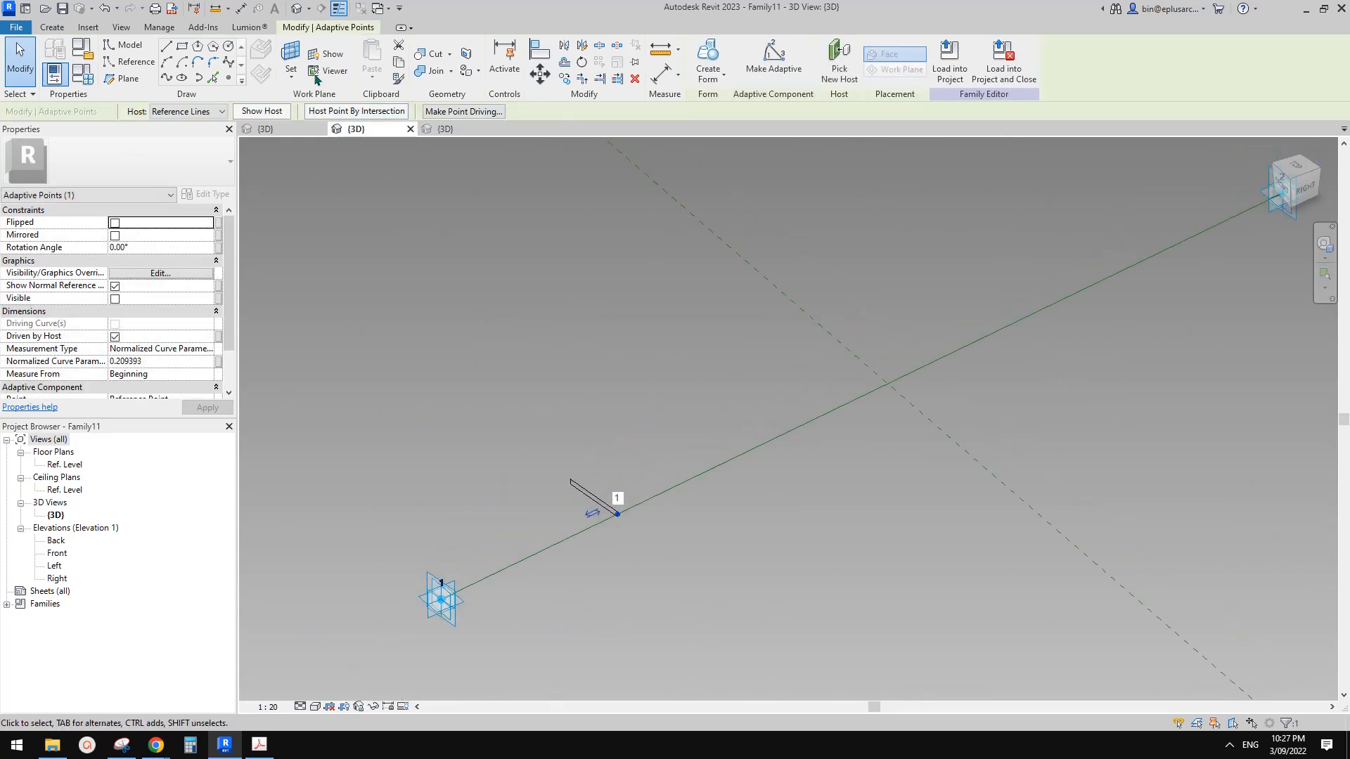
Place a second instance of the profile component on the reference line near its midpoint
left_click(53, 28)
left_click(389, 53)
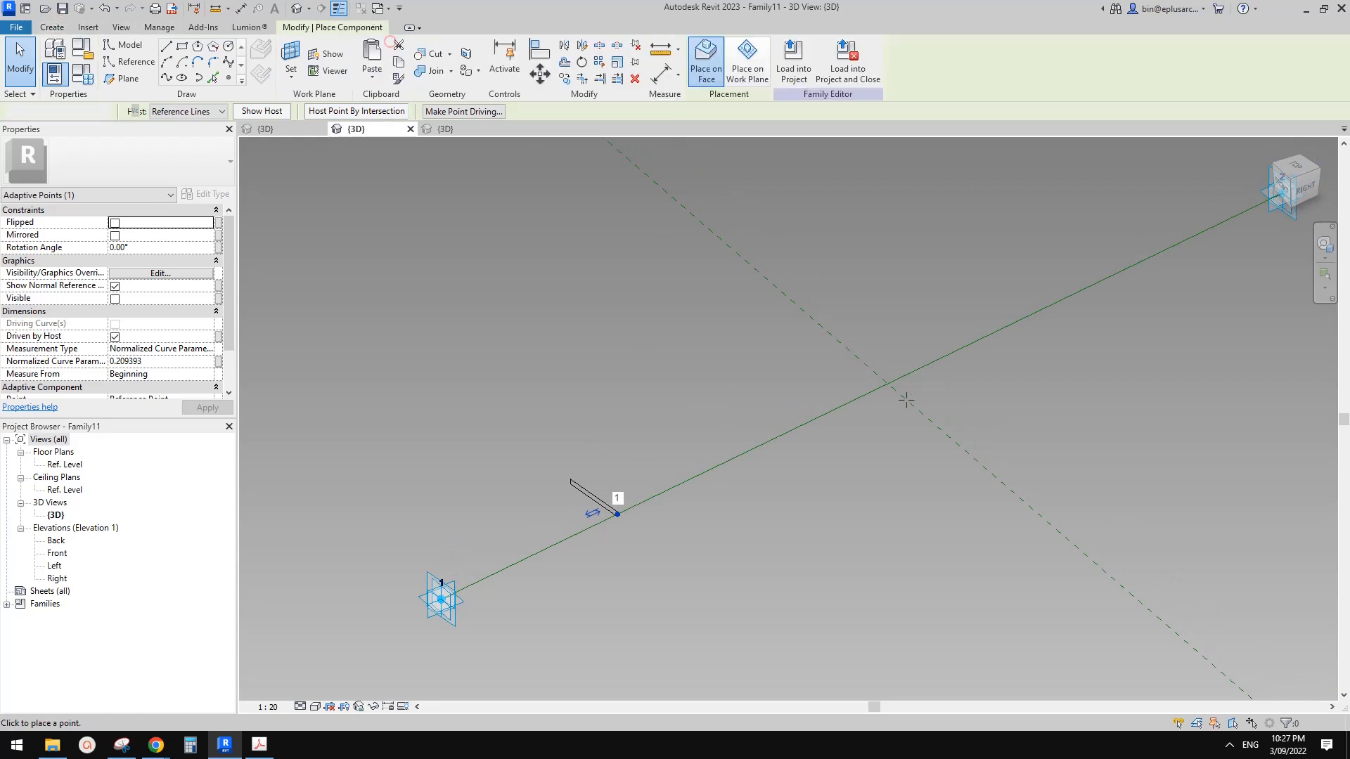
left_click(849, 402)
key("Escape")
Create a solid form between the two profiles hosted on the reference line
left_click(817, 378)
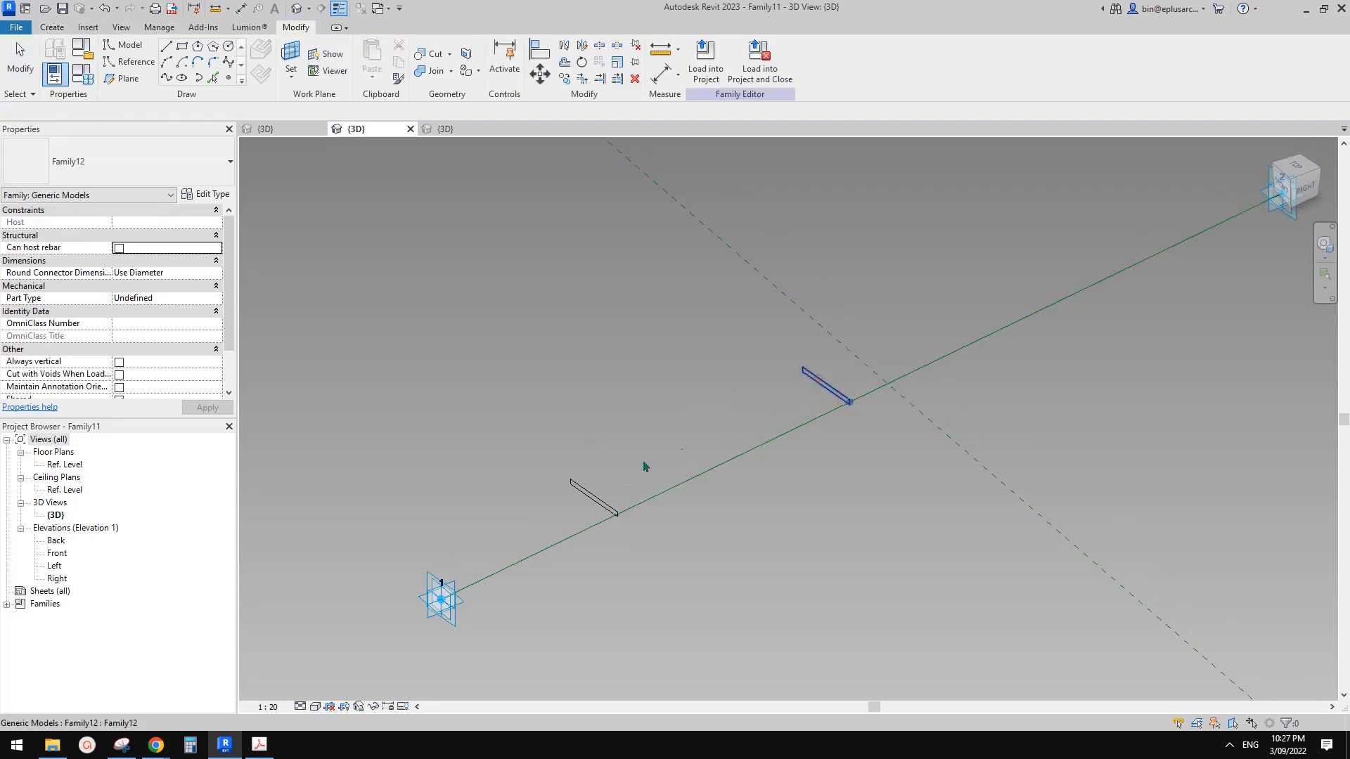
left_click(599, 502, "ctrl")
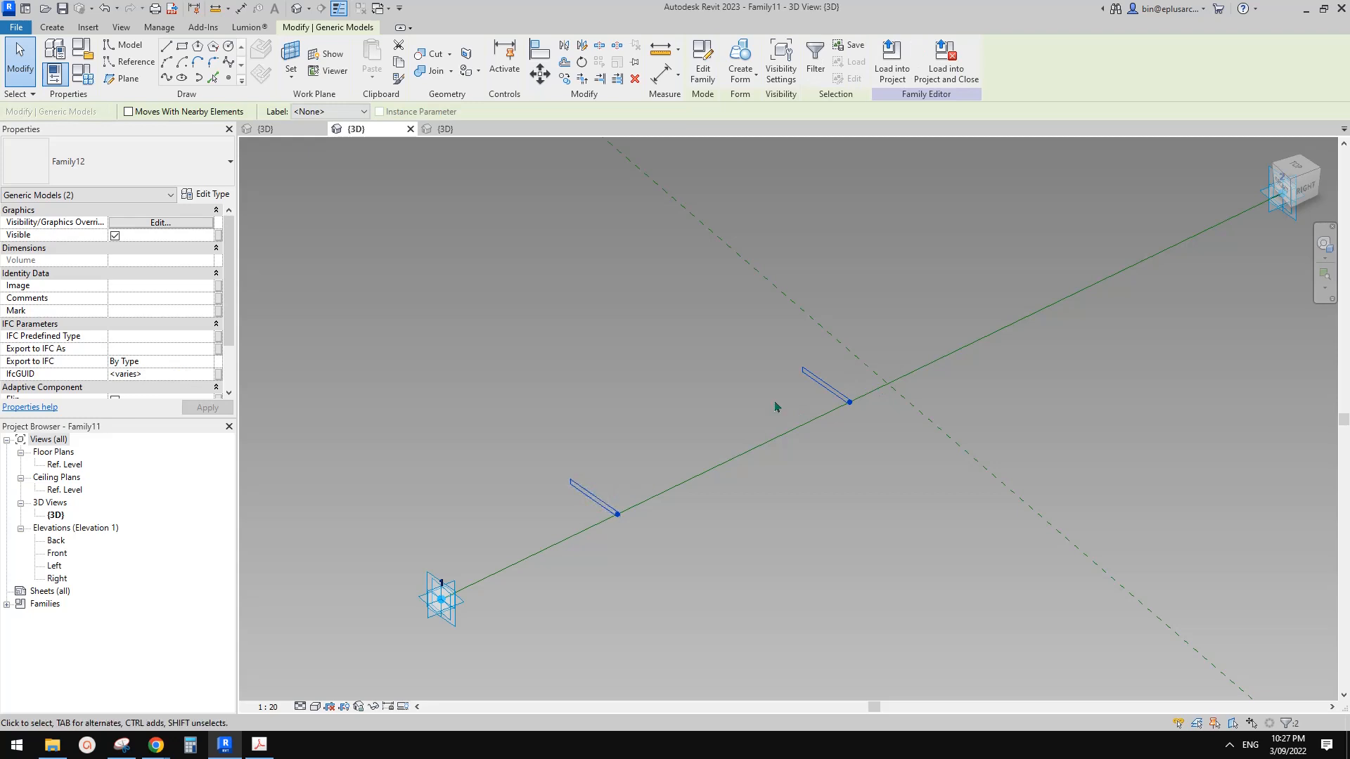
left_click(738, 62)
middle_click_drag(845, 481, 877, 422)
scroll(857, 383, "up", 1)
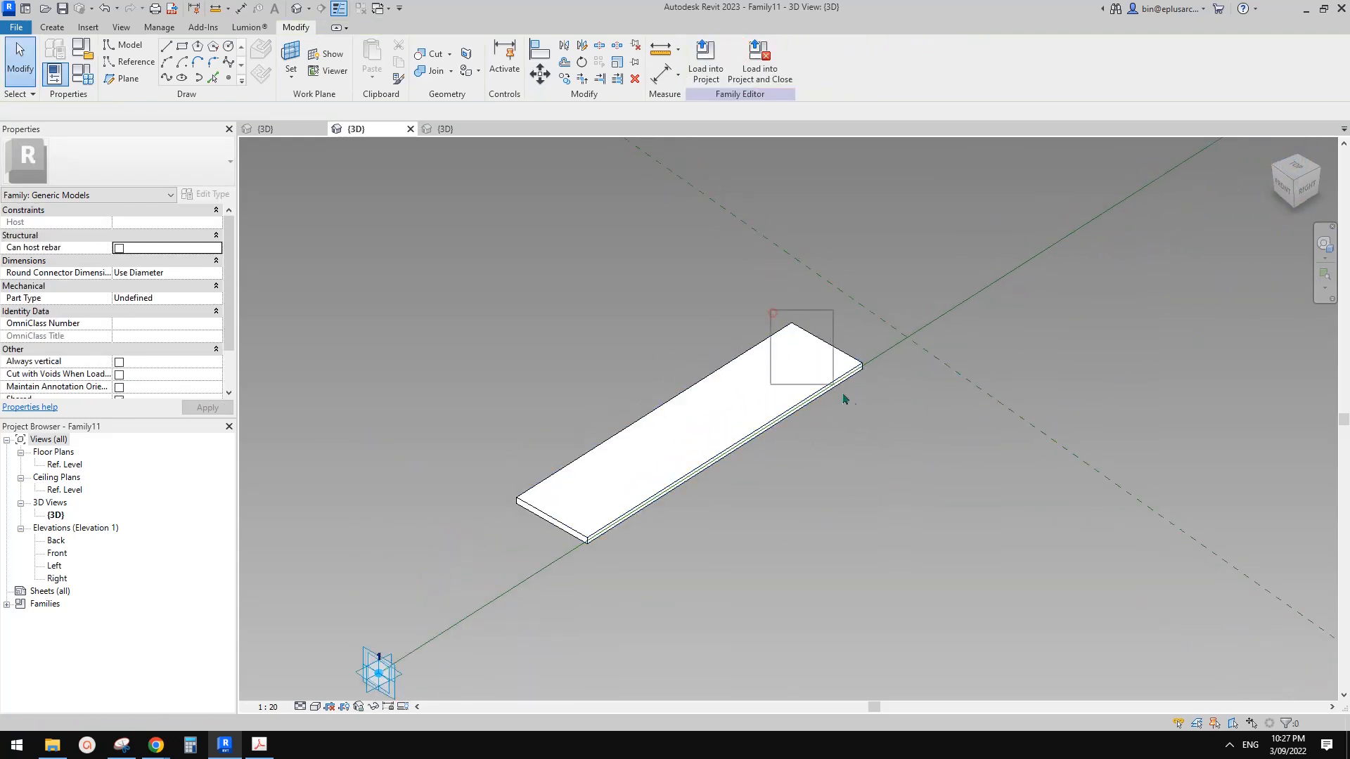
Open the profile component at the form's end near the reference line's midpoint for family editing
left_click(854, 365)
scroll(849, 406, "down", 2)
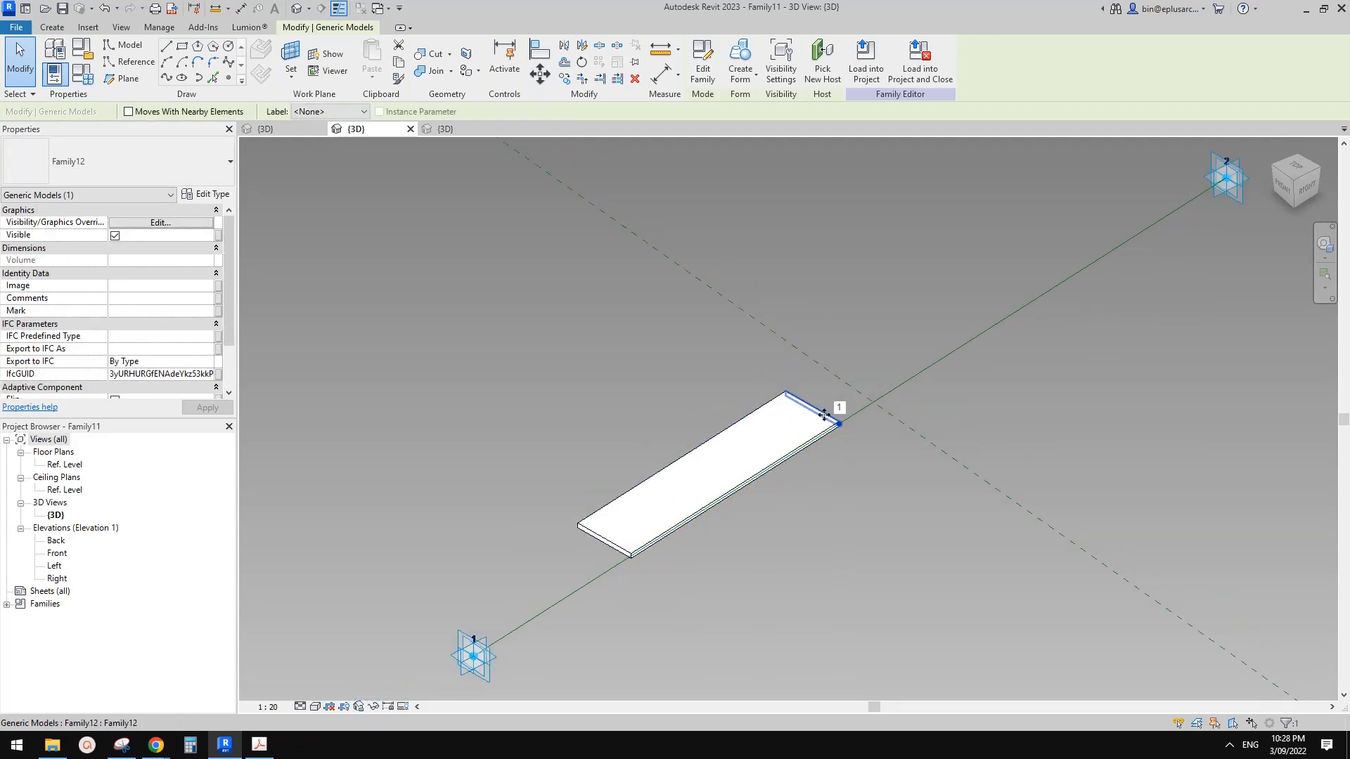
middle_click_drag(766, 358, 762, 374)
left_click(703, 61)
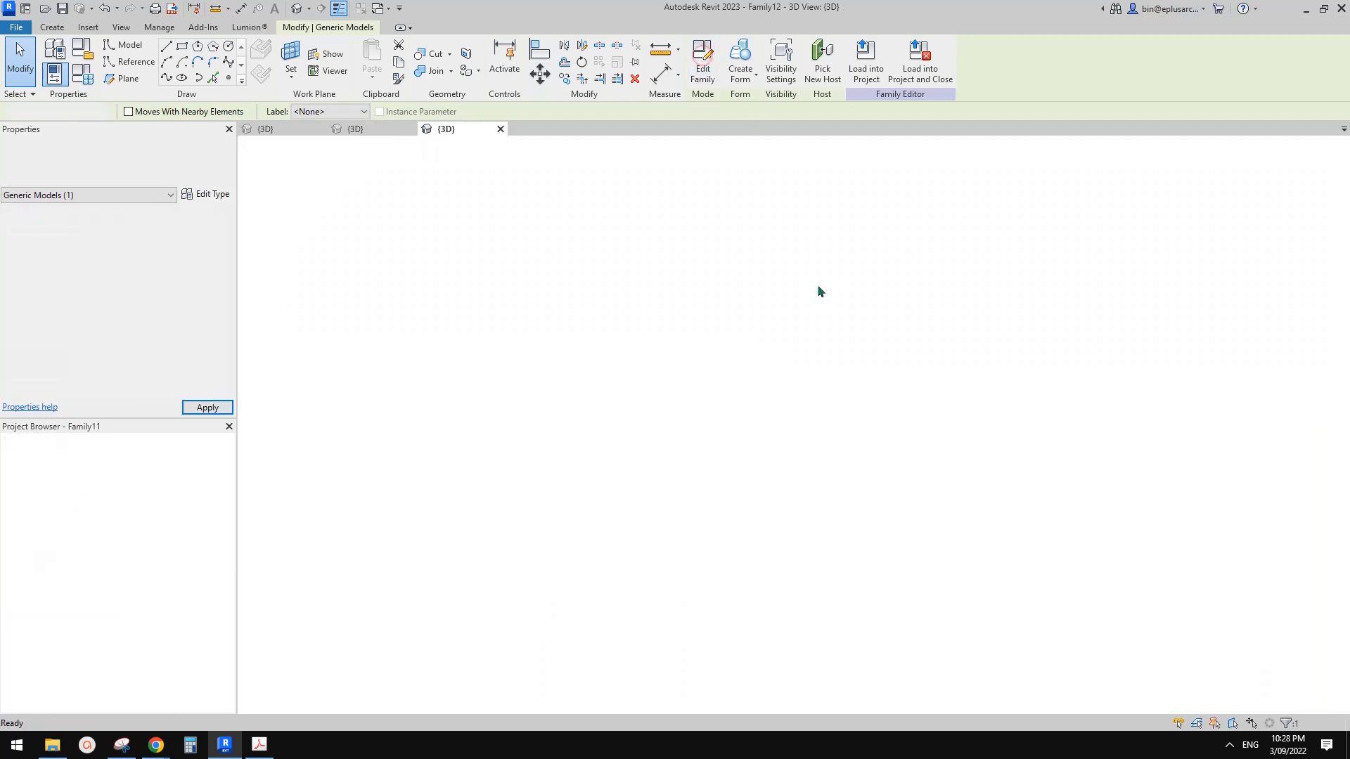
middle_click_drag(792, 491, 715, 272)
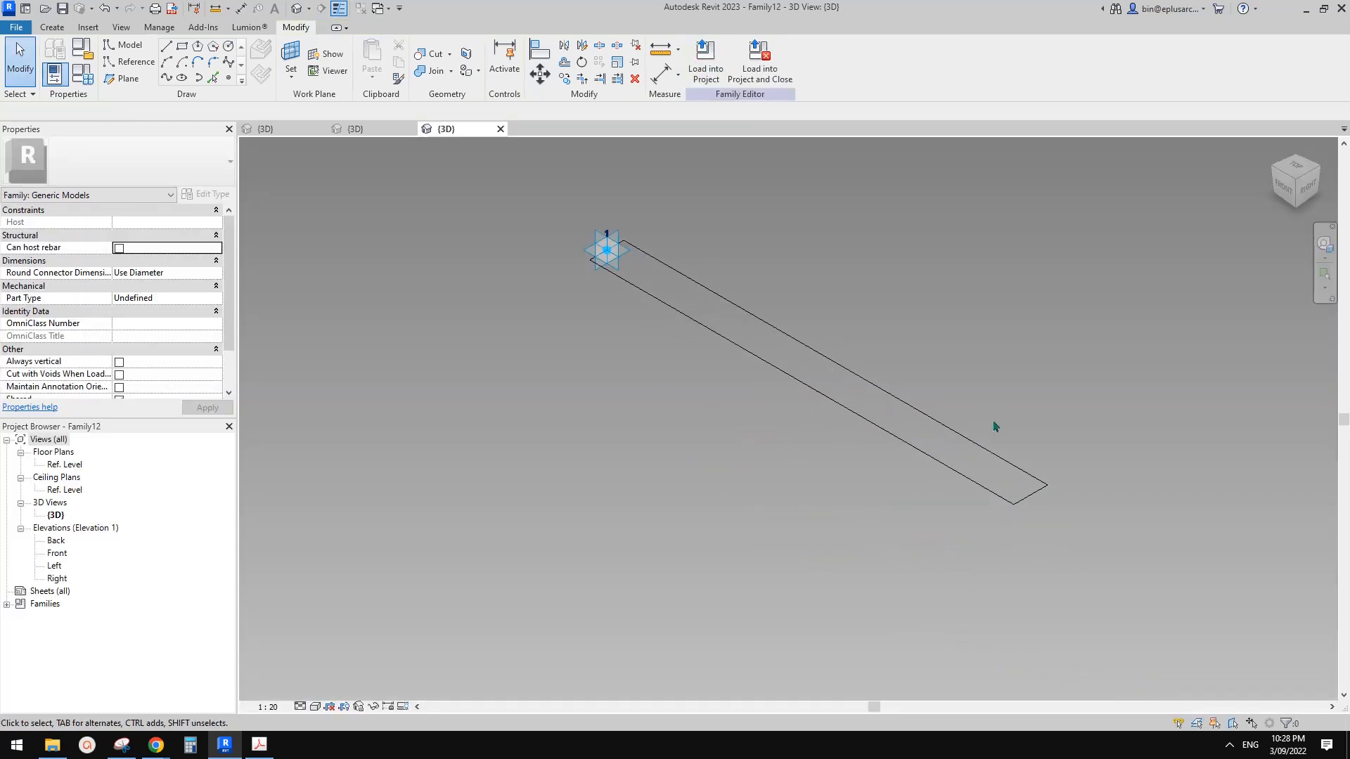
Make the rectangle's 500 mm temporary dimension permanent and label it with a new instance parameter named w
left_click_drag(991, 414, 1078, 559)
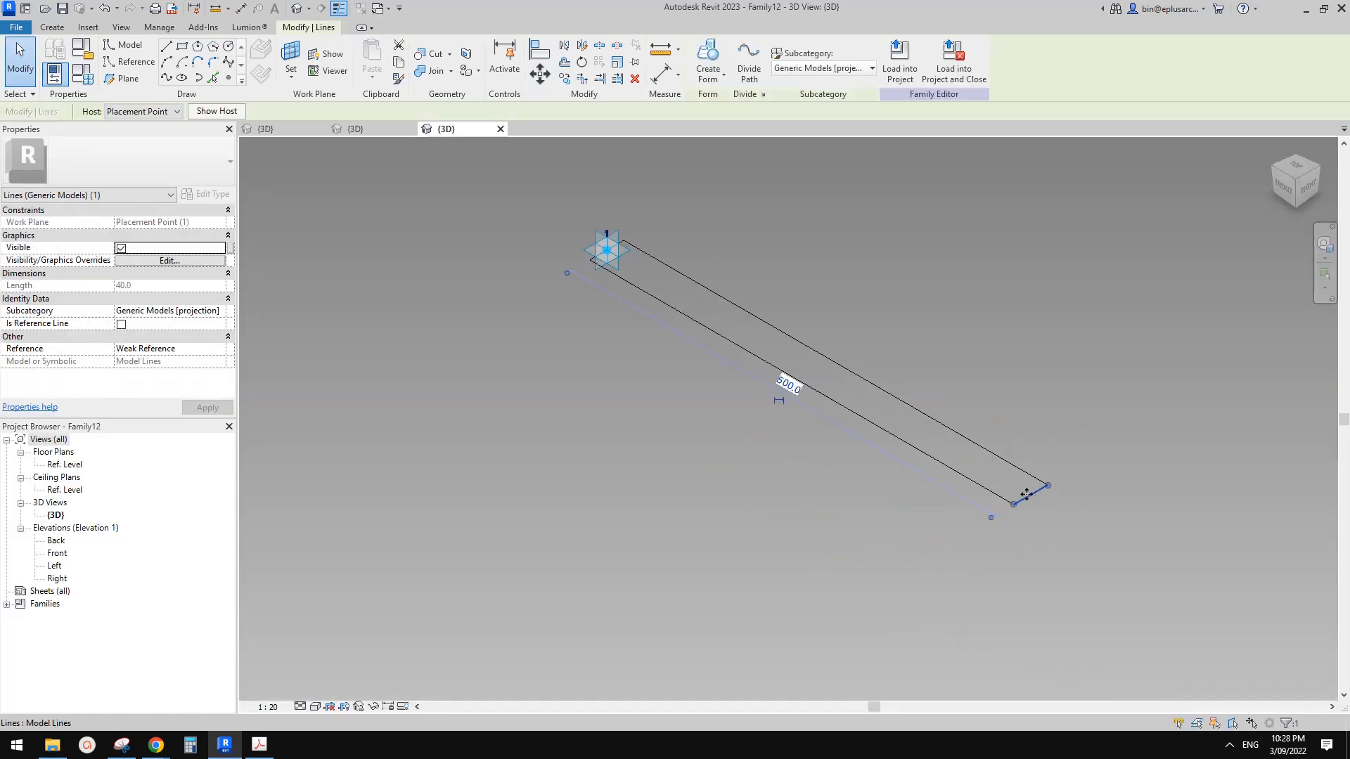
left_click(778, 401)
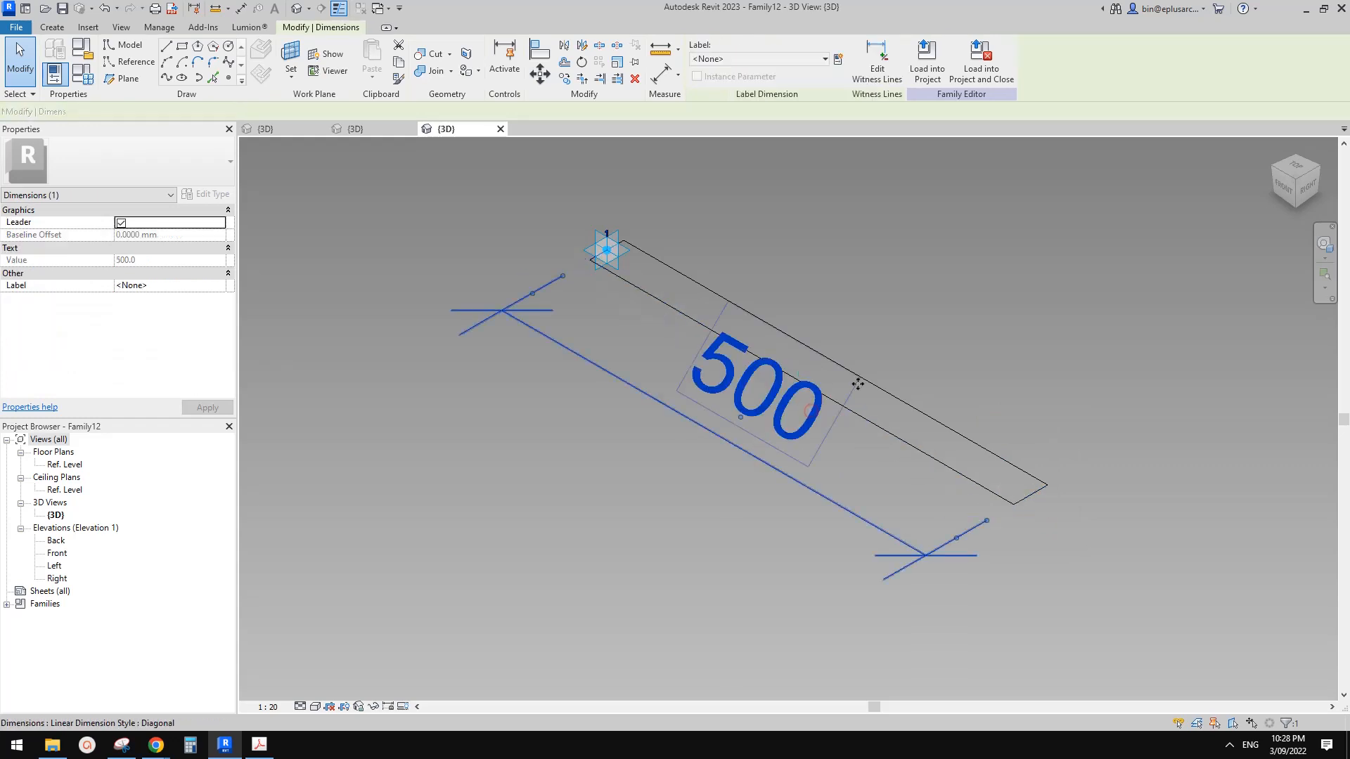
left_click(838, 59)
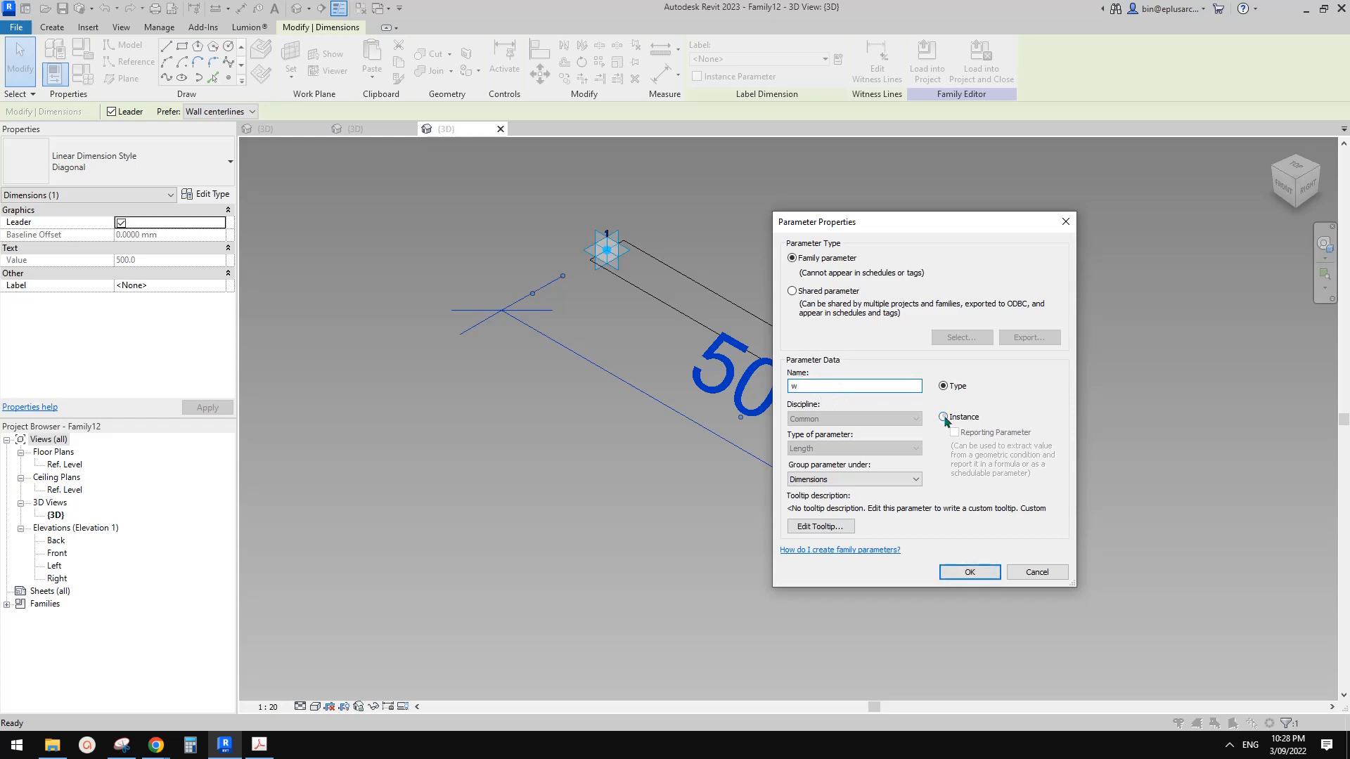
left_click(944, 417)
left_click(973, 570)
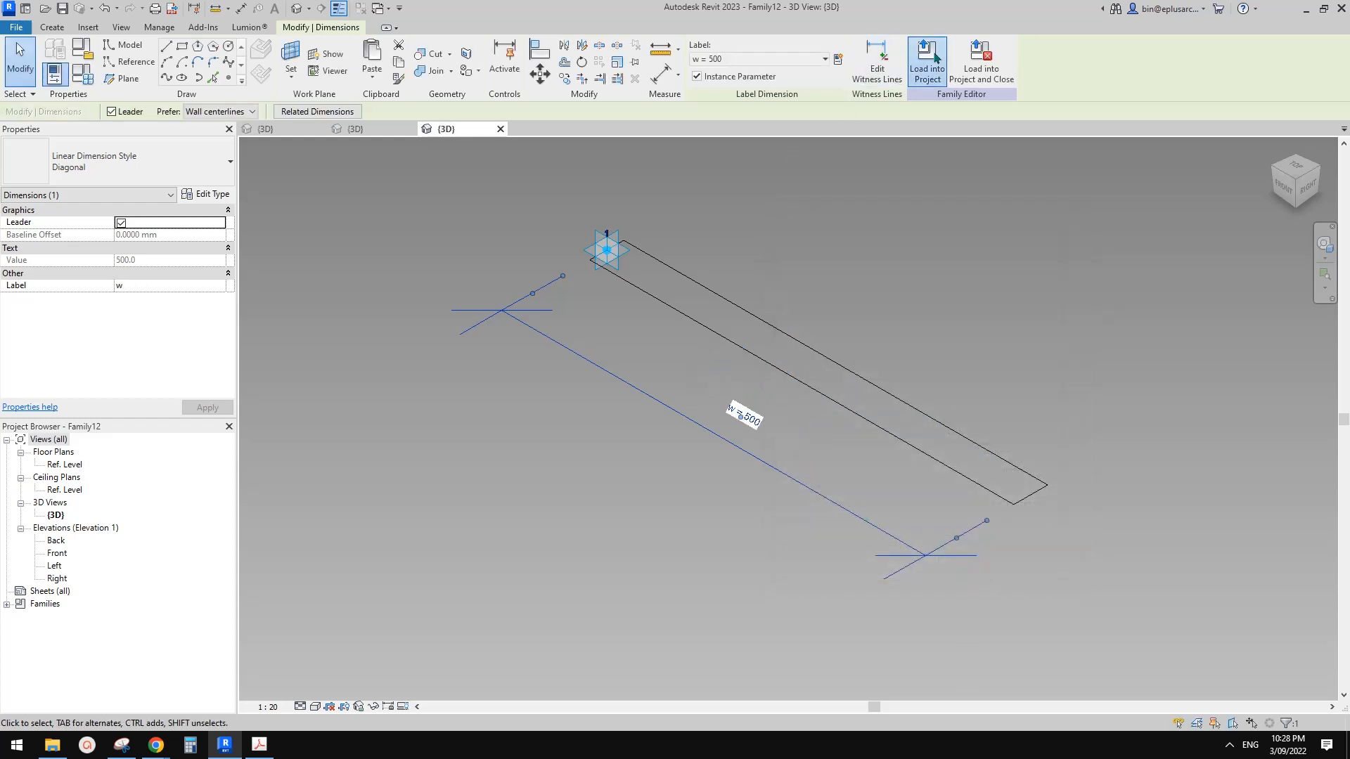
Load the edited profile family back into Family11, overwriting the existing version
left_click(926, 63)
left_click(659, 478)
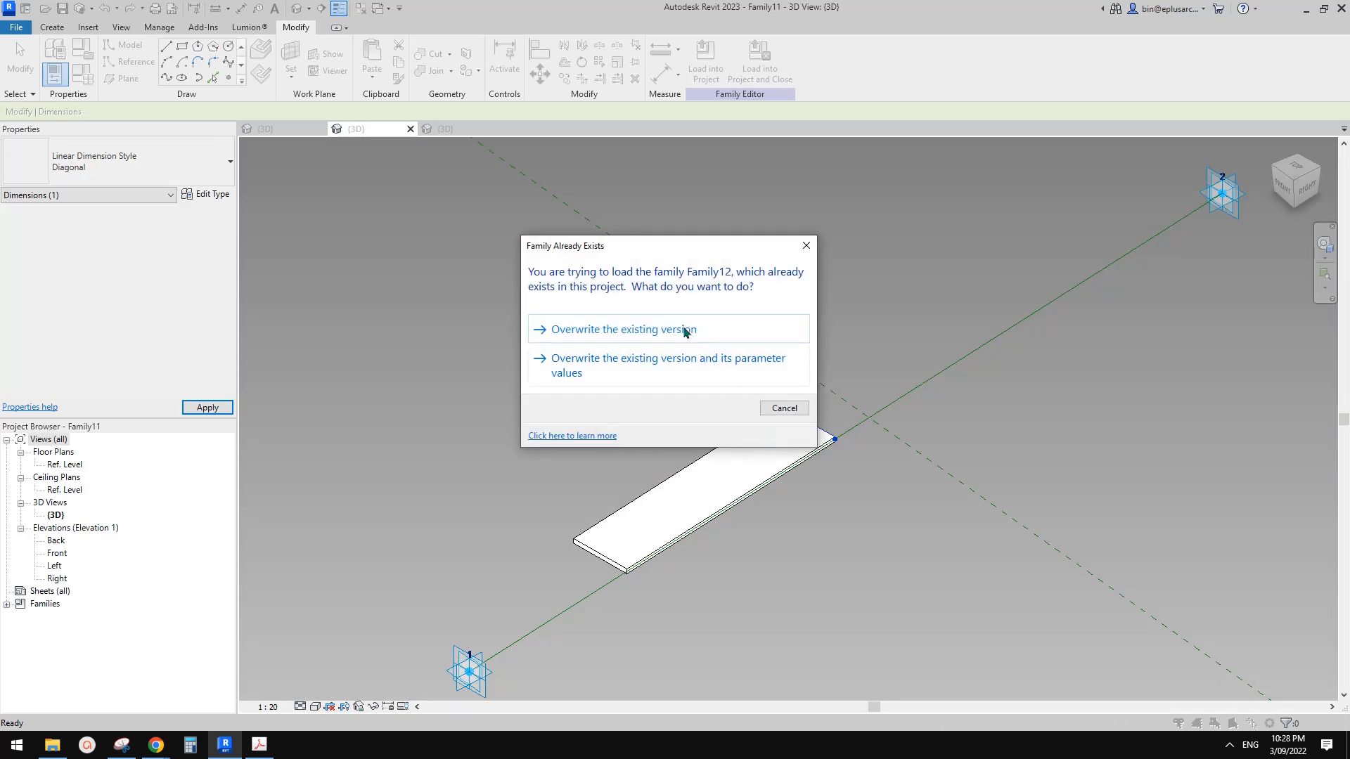
left_click(686, 331)
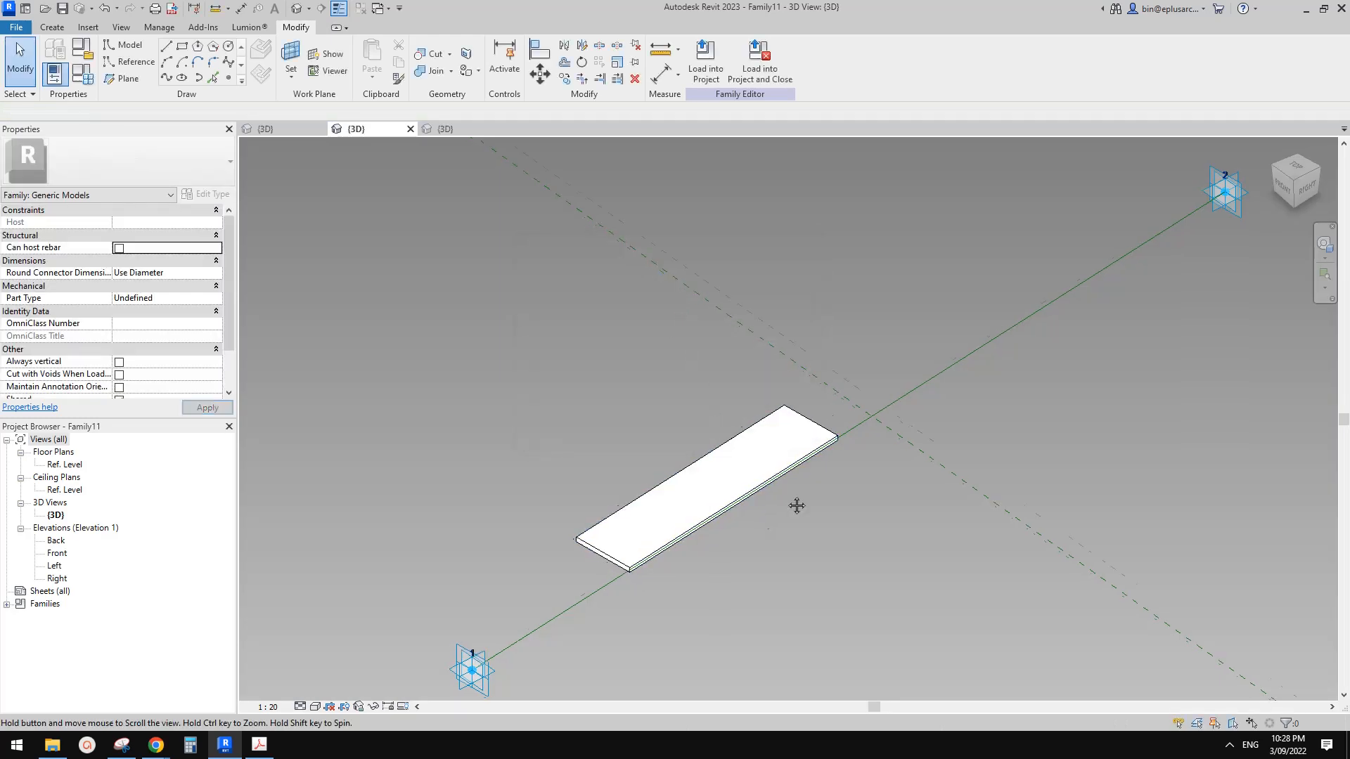
Set the w parameter to 800 for the profile near the reference line's midpoint
middle_click_drag(799, 504, 824, 477)
left_click_drag(778, 355, 871, 446)
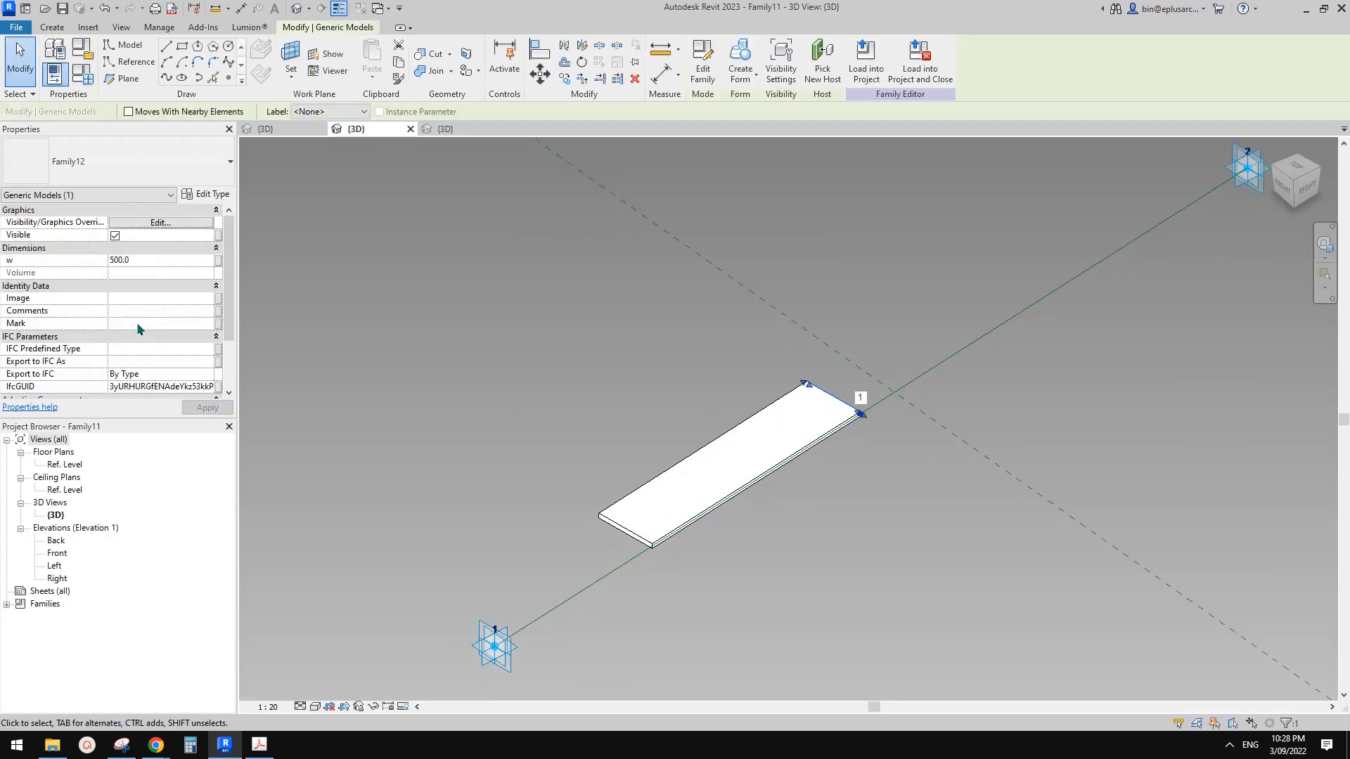
left_click(146, 261)
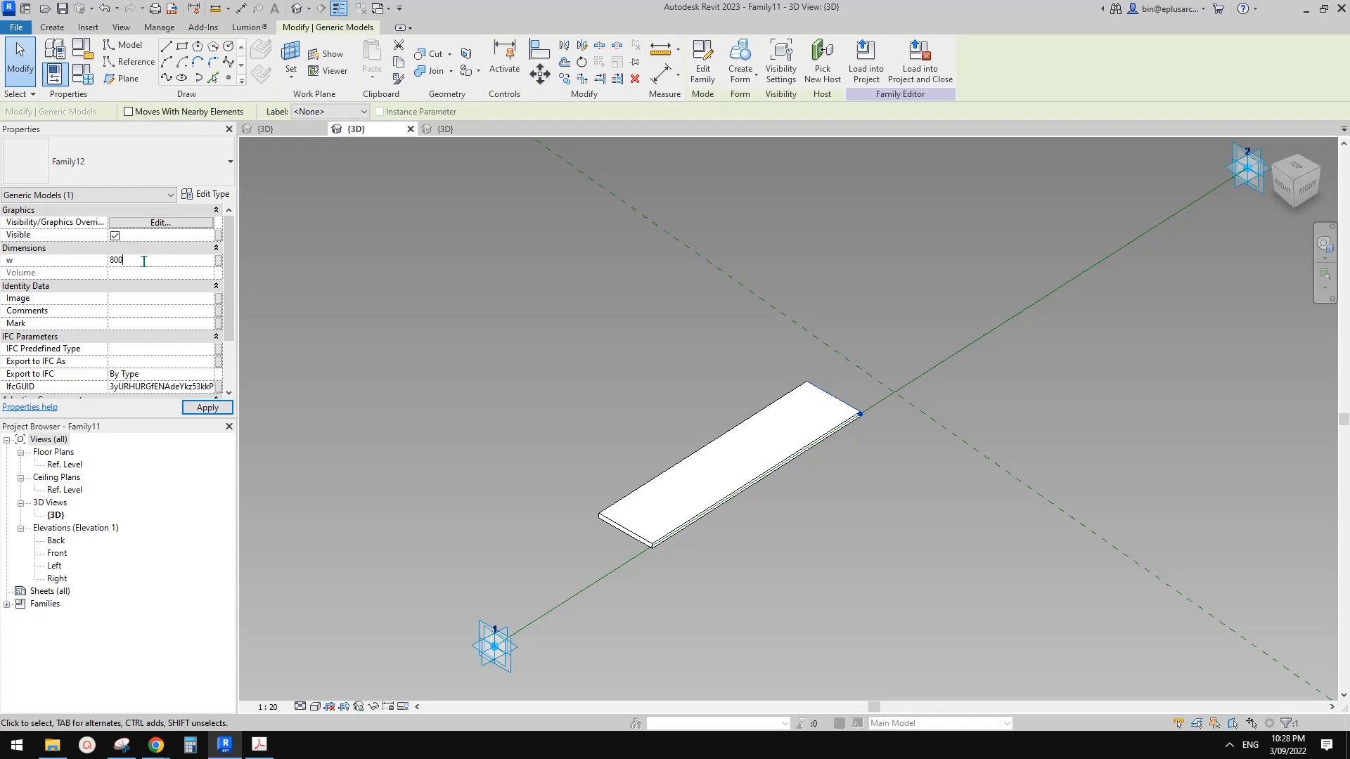
scroll(729, 414, "down", 1)
middle_click_drag(709, 423, 725, 424)
key("Escape")
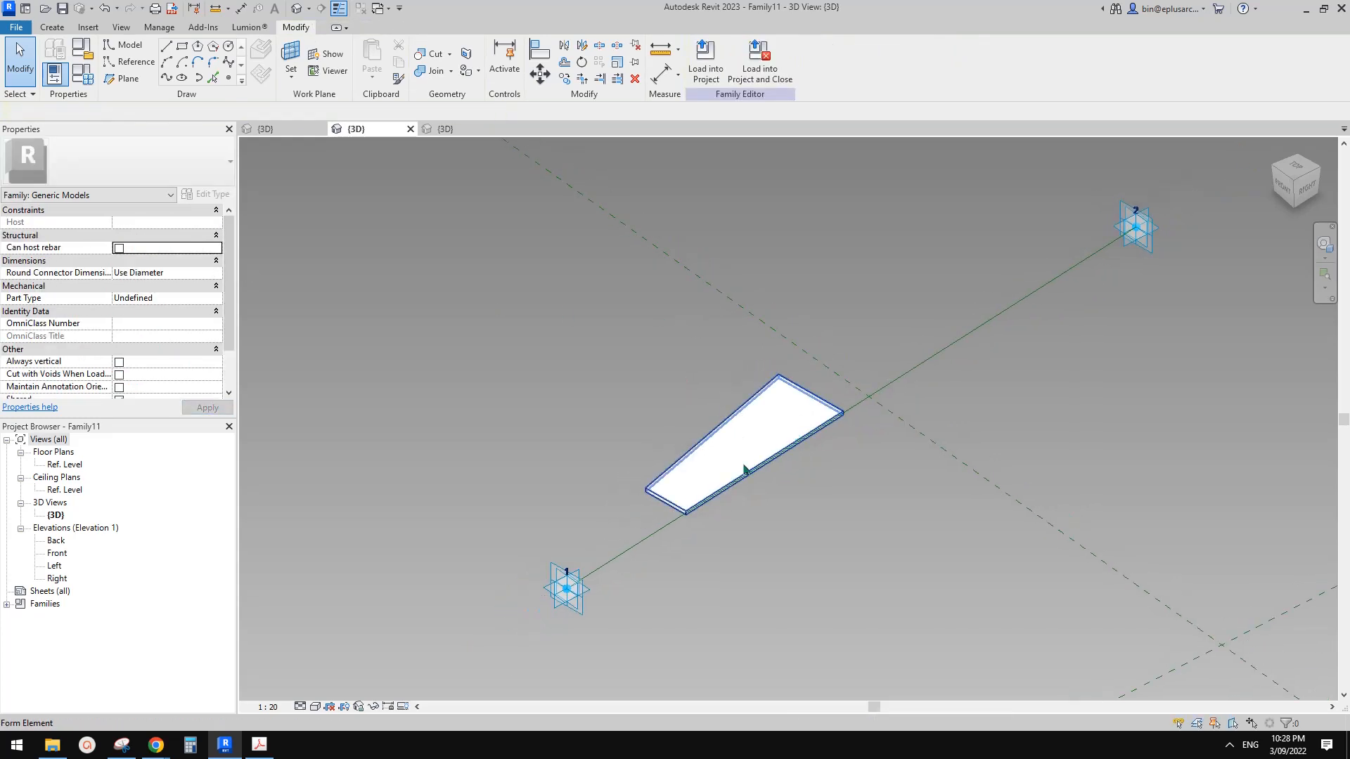
Slide the narrow profile's point to the line's end at adaptive point 1 and the wide profile's point to adaptive point 2
middle_click_drag(745, 469, 780, 452, "shift")
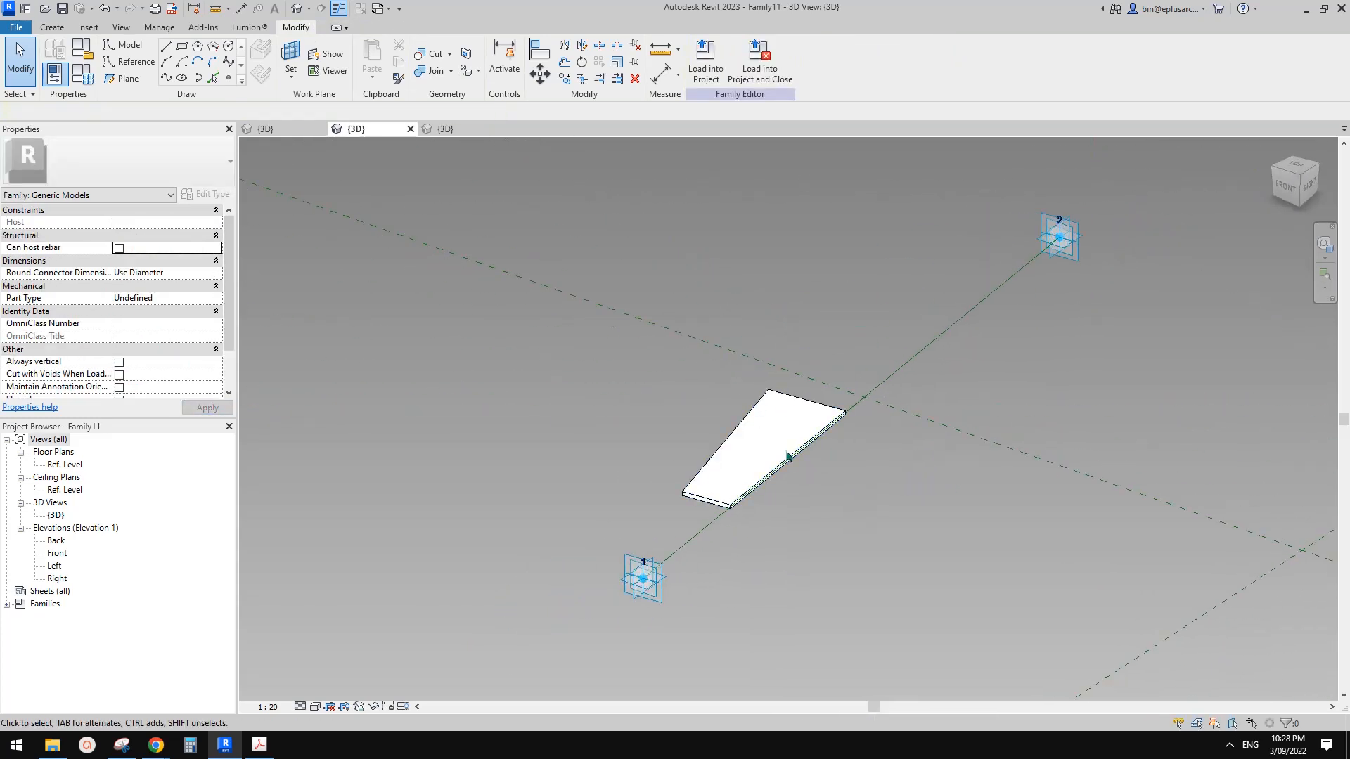
middle_click_drag(843, 400, 777, 386, "shift")
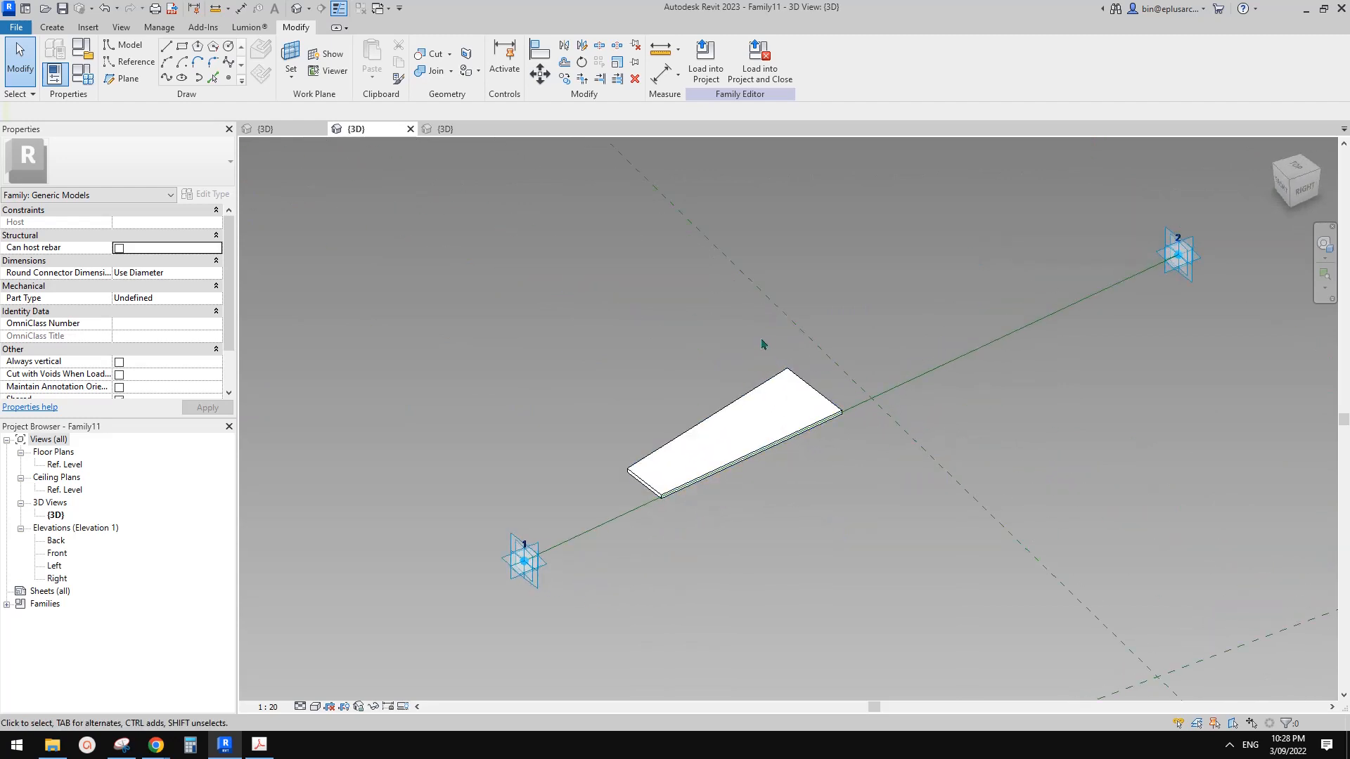
left_click_drag(602, 421, 696, 524)
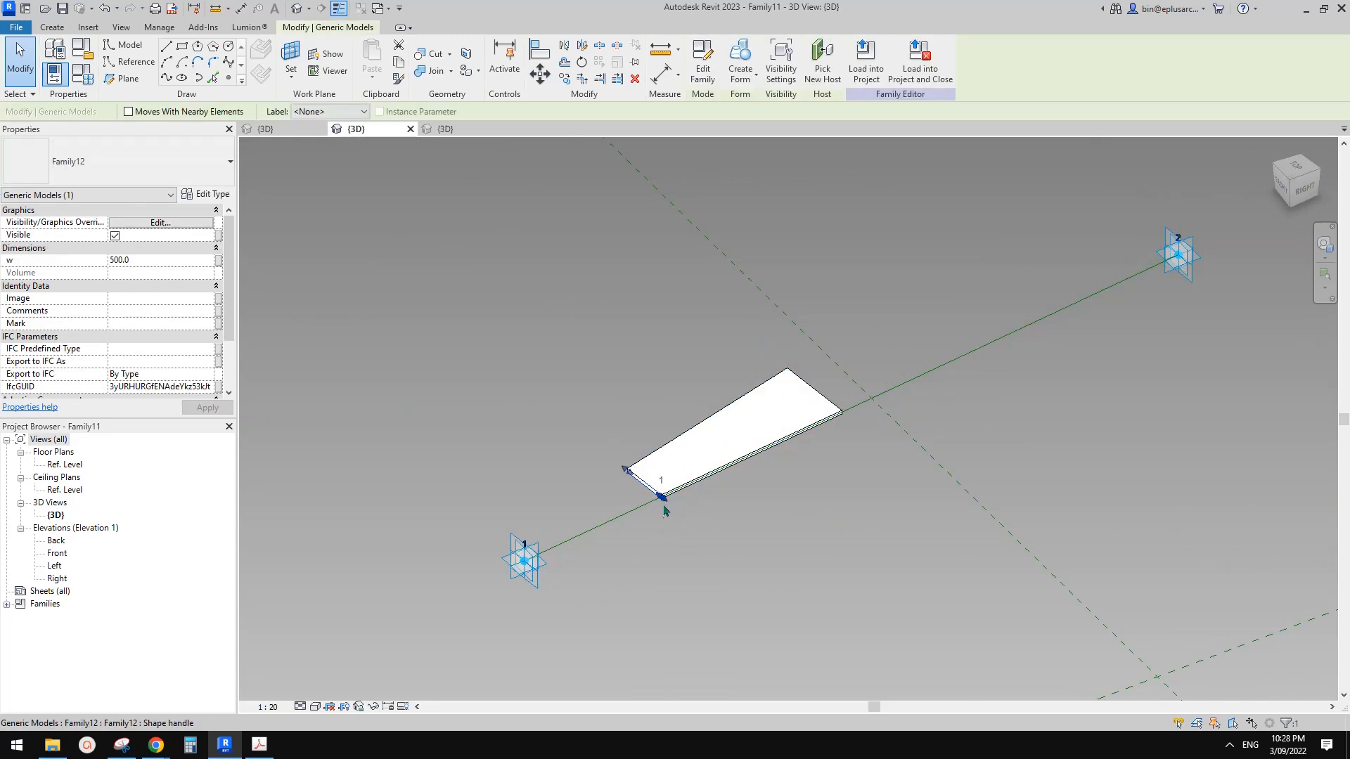
key("Escape")
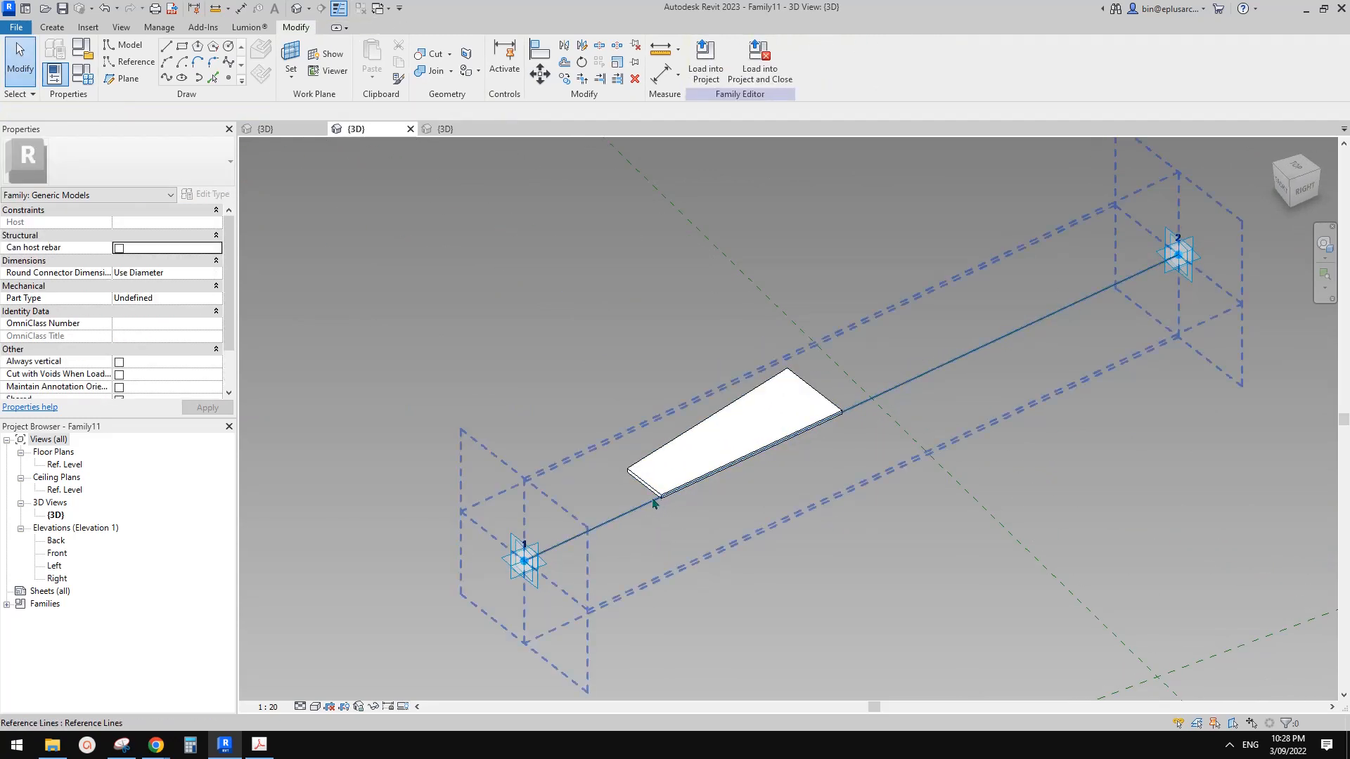
left_click(659, 497)
left_click_drag(660, 497, 467, 594)
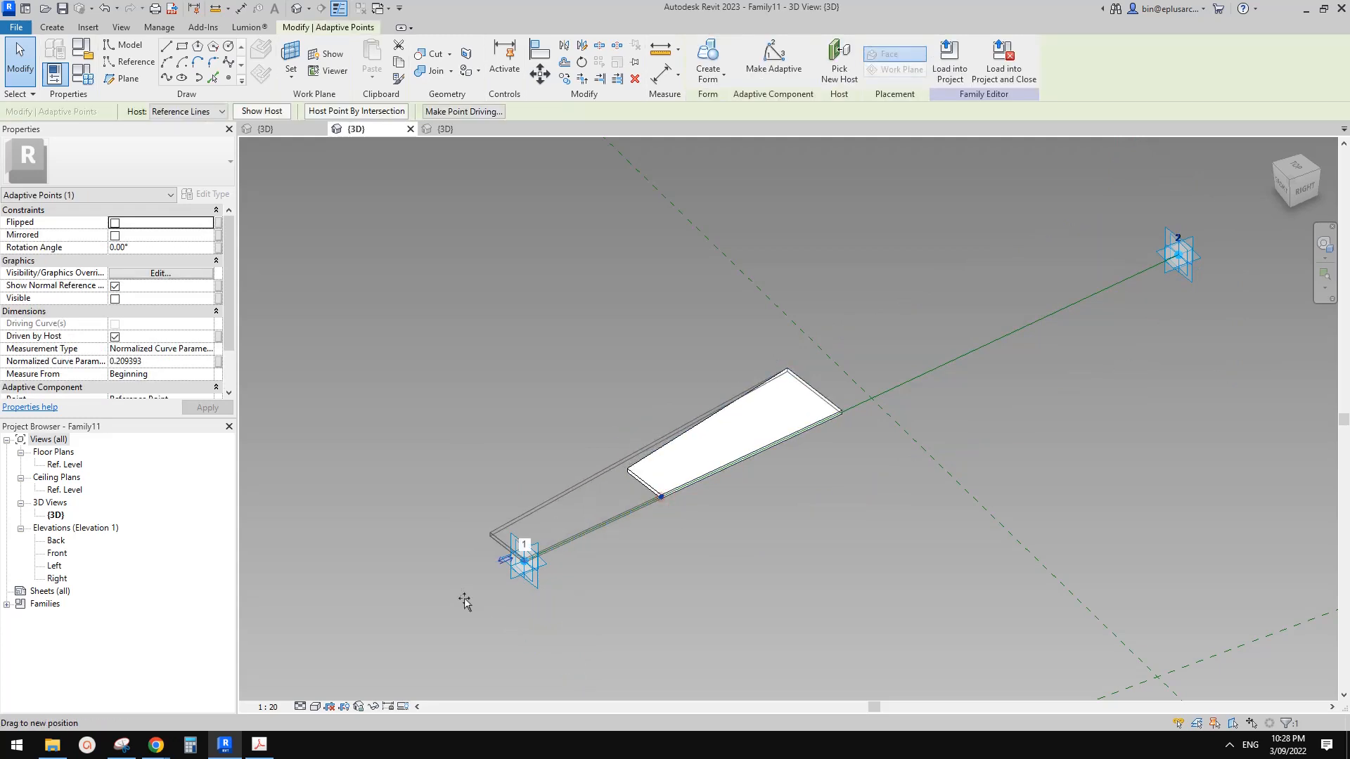
left_click_drag(843, 419, 1195, 253)
Move adaptive point 2 toward adaptive point 1 to shorten the swept form
middle_click_drag(1121, 292, 1181, 289, "shift")
left_click(1179, 294)
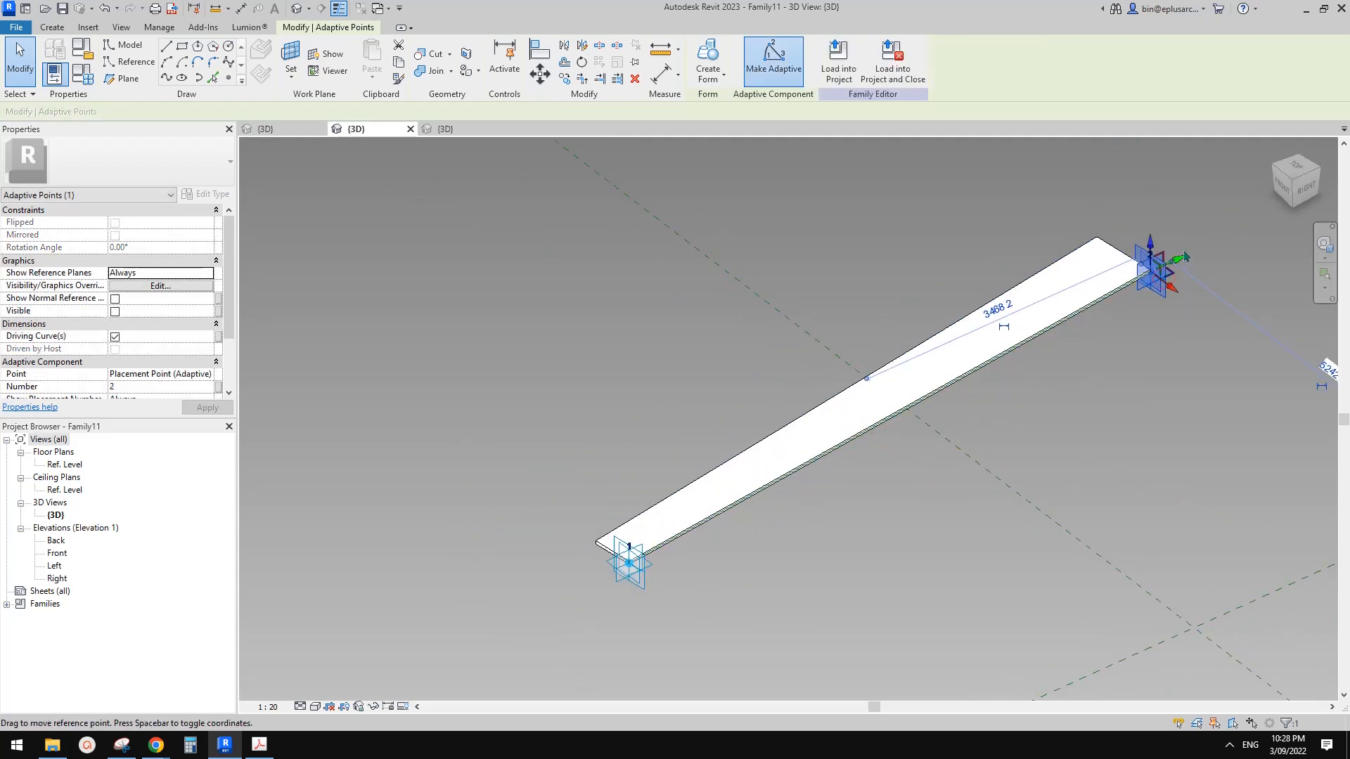
left_click_drag(1053, 353, 875, 453)
scroll(843, 423, "up", 3)
middle_click_drag(837, 492, 706, 517, "shift")
key("Escape")
Associate the rotation angle of the wide profile's point at adaptive point 2 with a new instance parameter named A
left_click(853, 436)
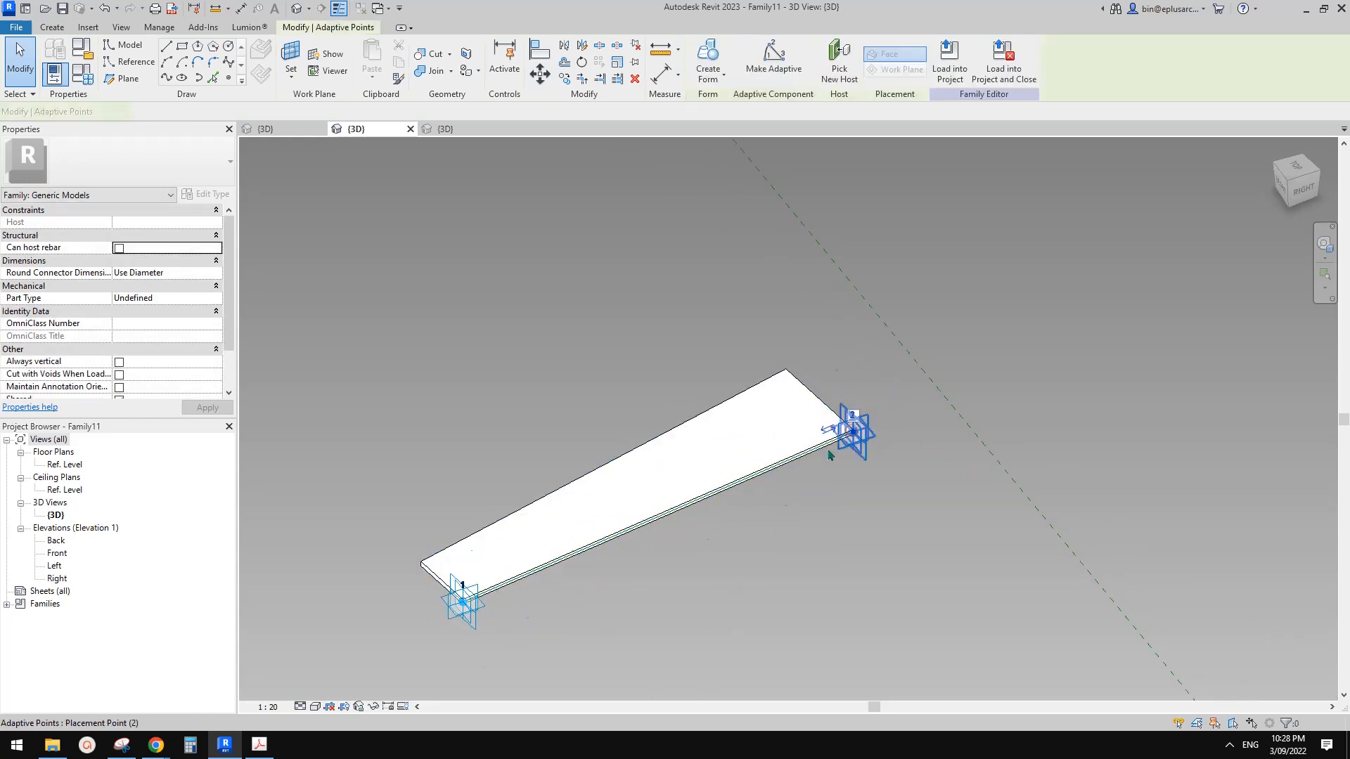
middle_click_drag(801, 462, 843, 457, "shift")
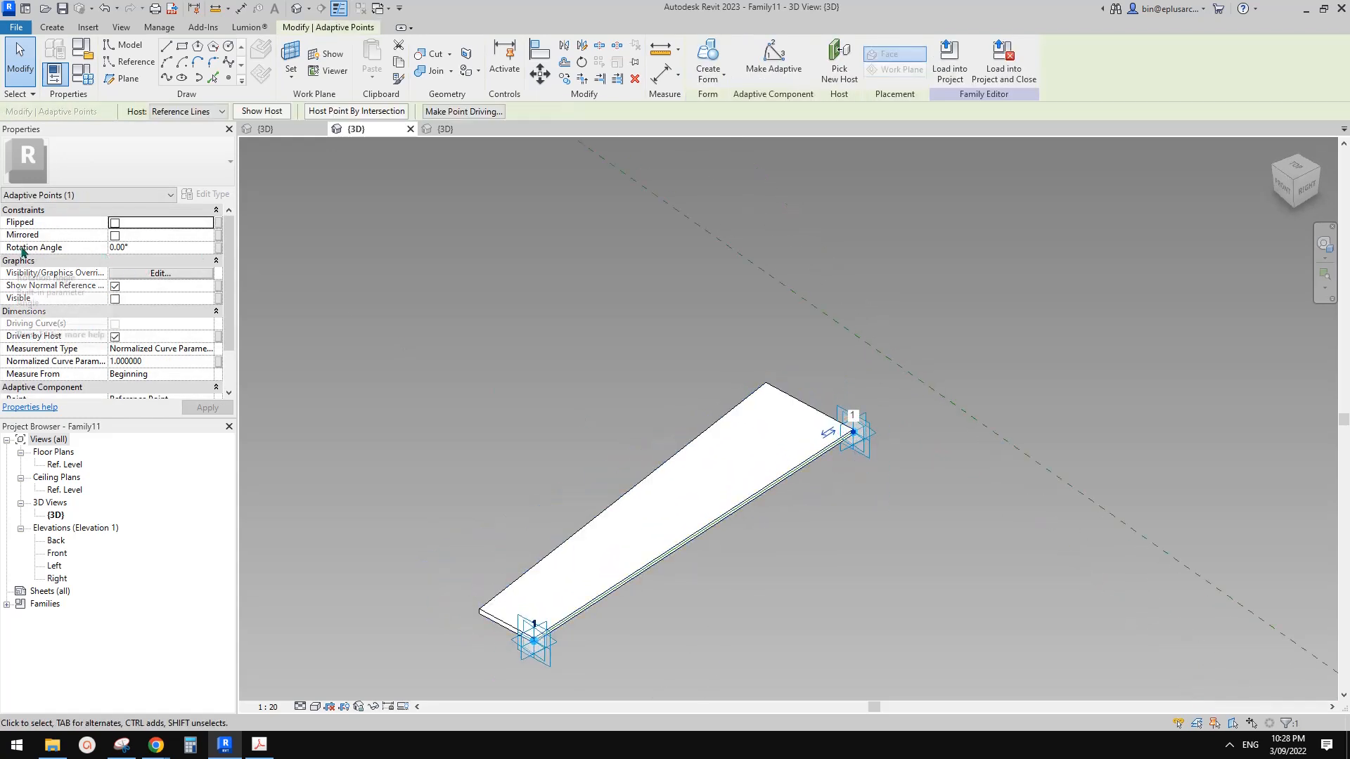
middle_click_drag(553, 369, 535, 375, "shift")
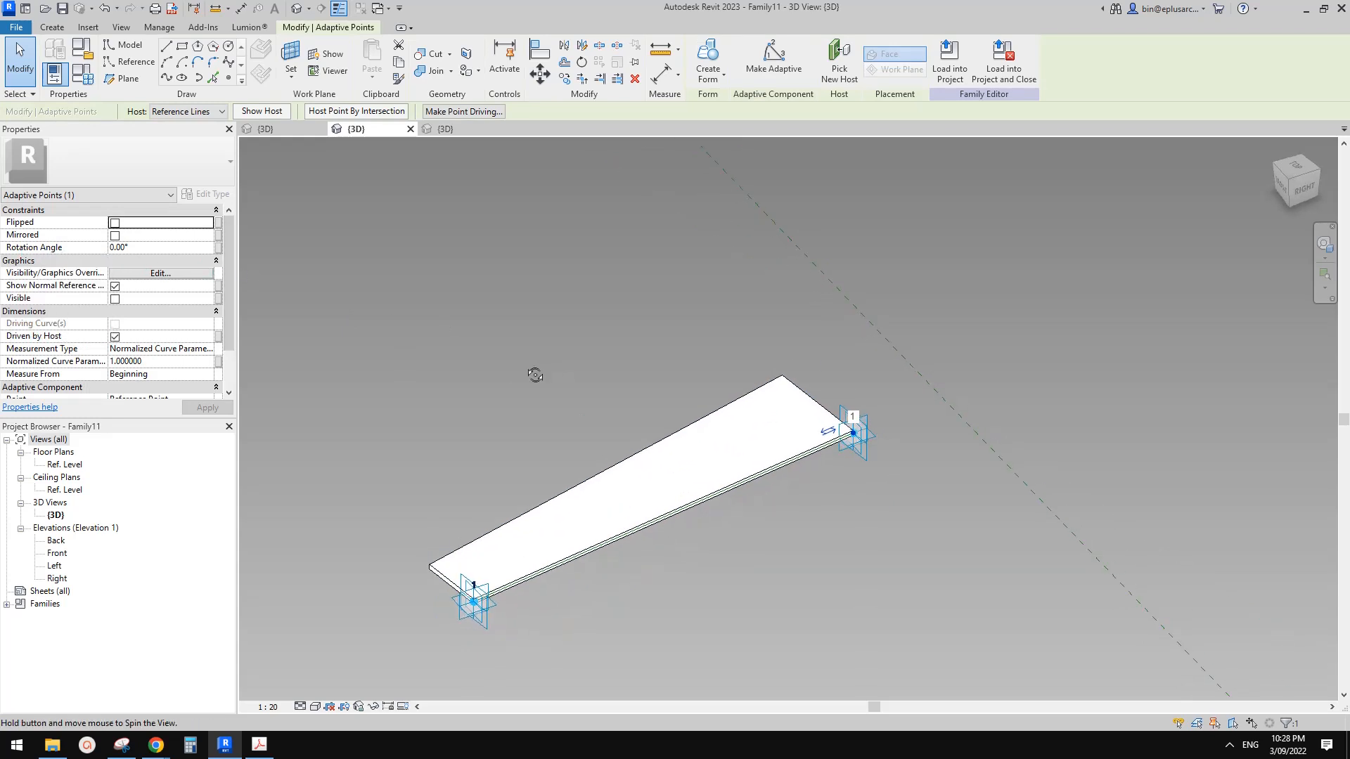
left_click(912, 556)
left_click(854, 435)
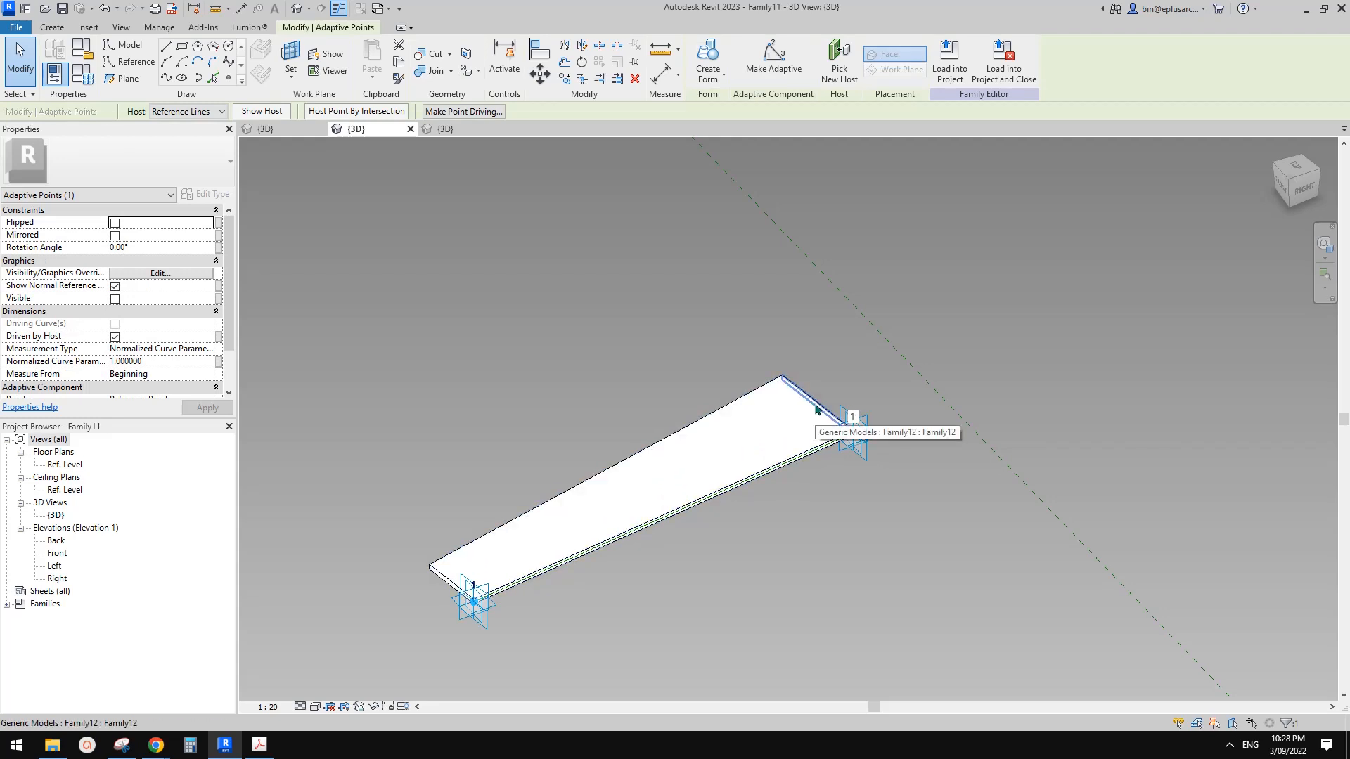
left_click(218, 246)
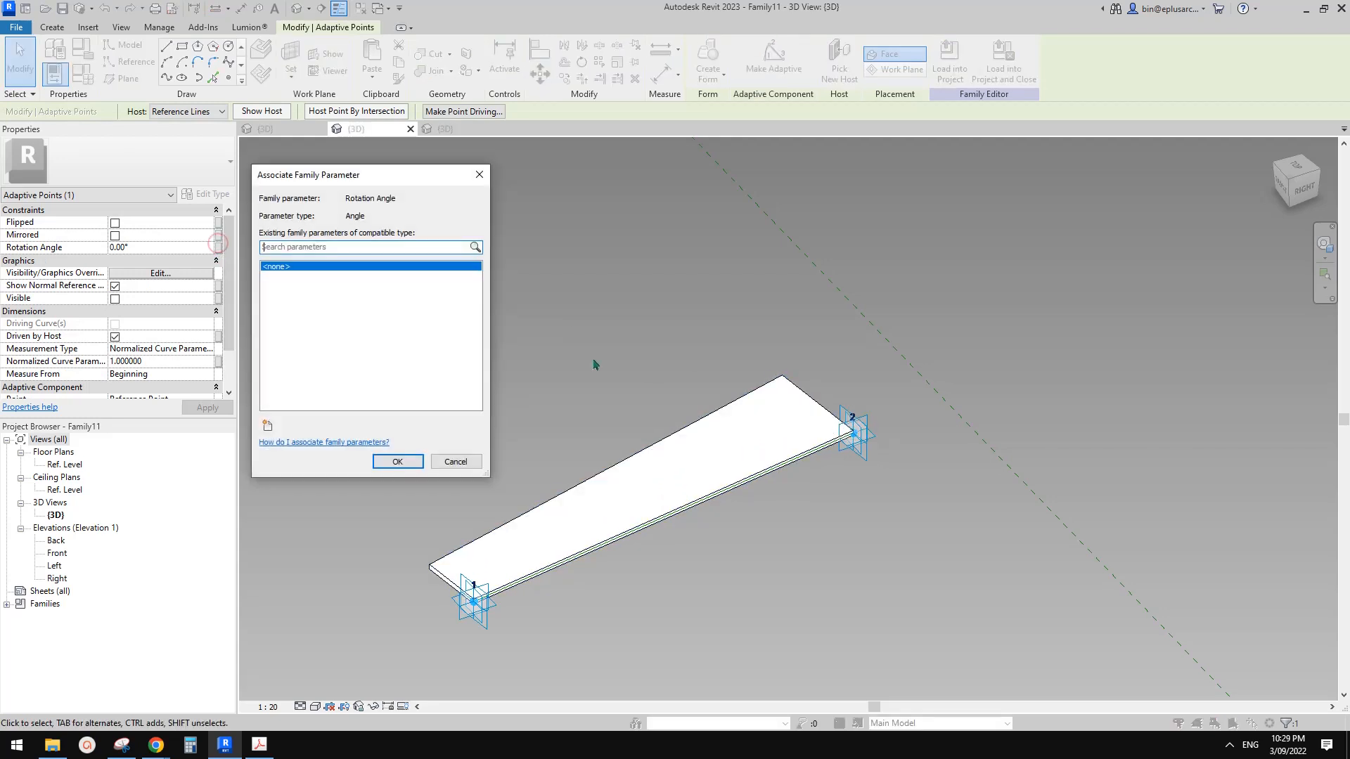
left_click(268, 426)
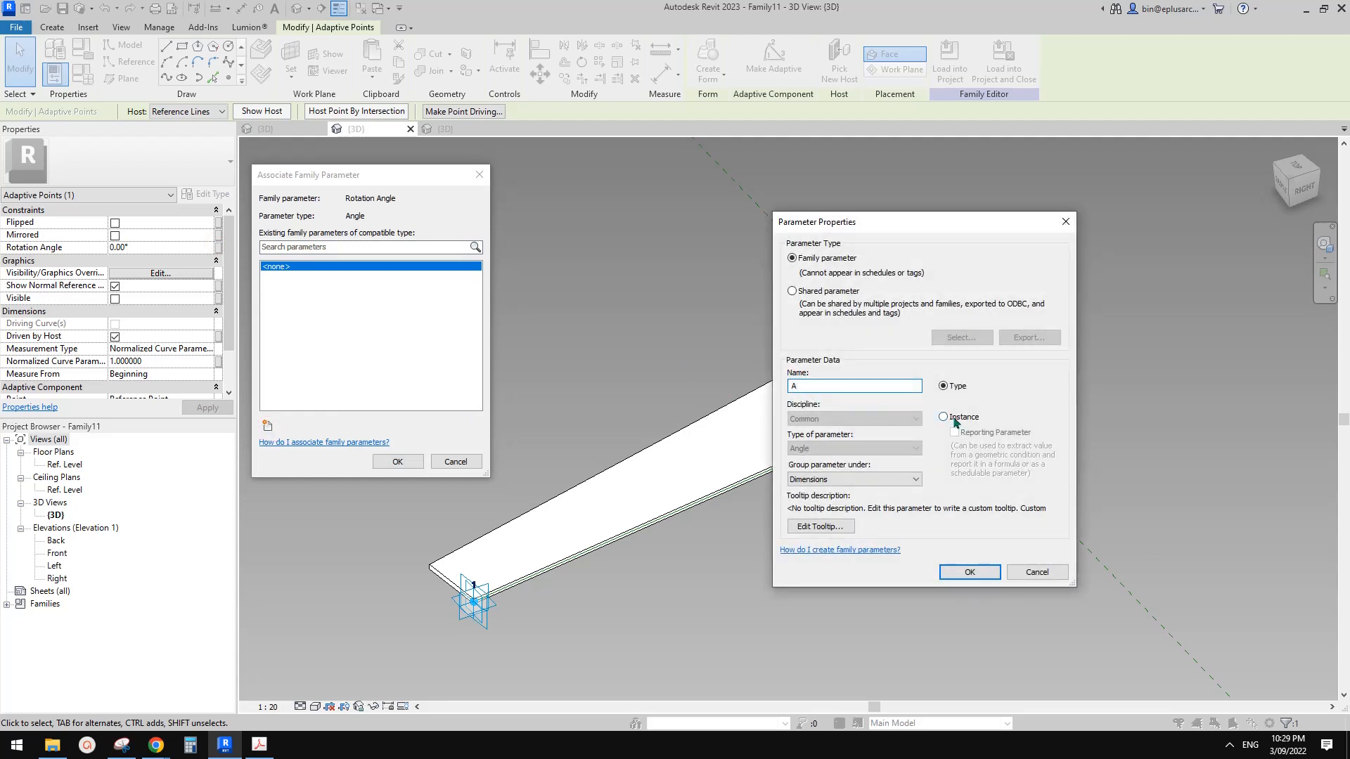
left_click(966, 568)
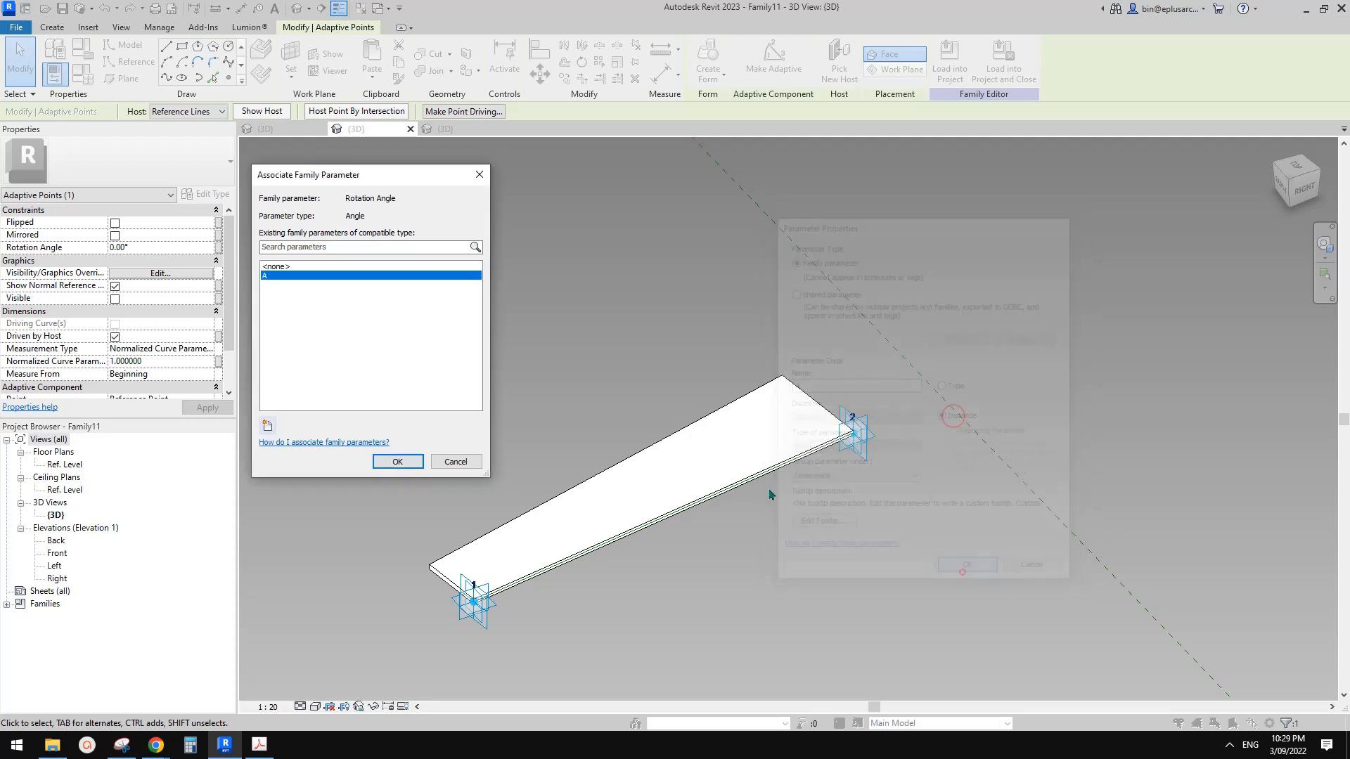
left_click(398, 461)
Associate the rotation angle of the narrow profile's point at adaptive point 1 with the existing parameter A
middle_click_drag(573, 467, 654, 343)
left_click(563, 498)
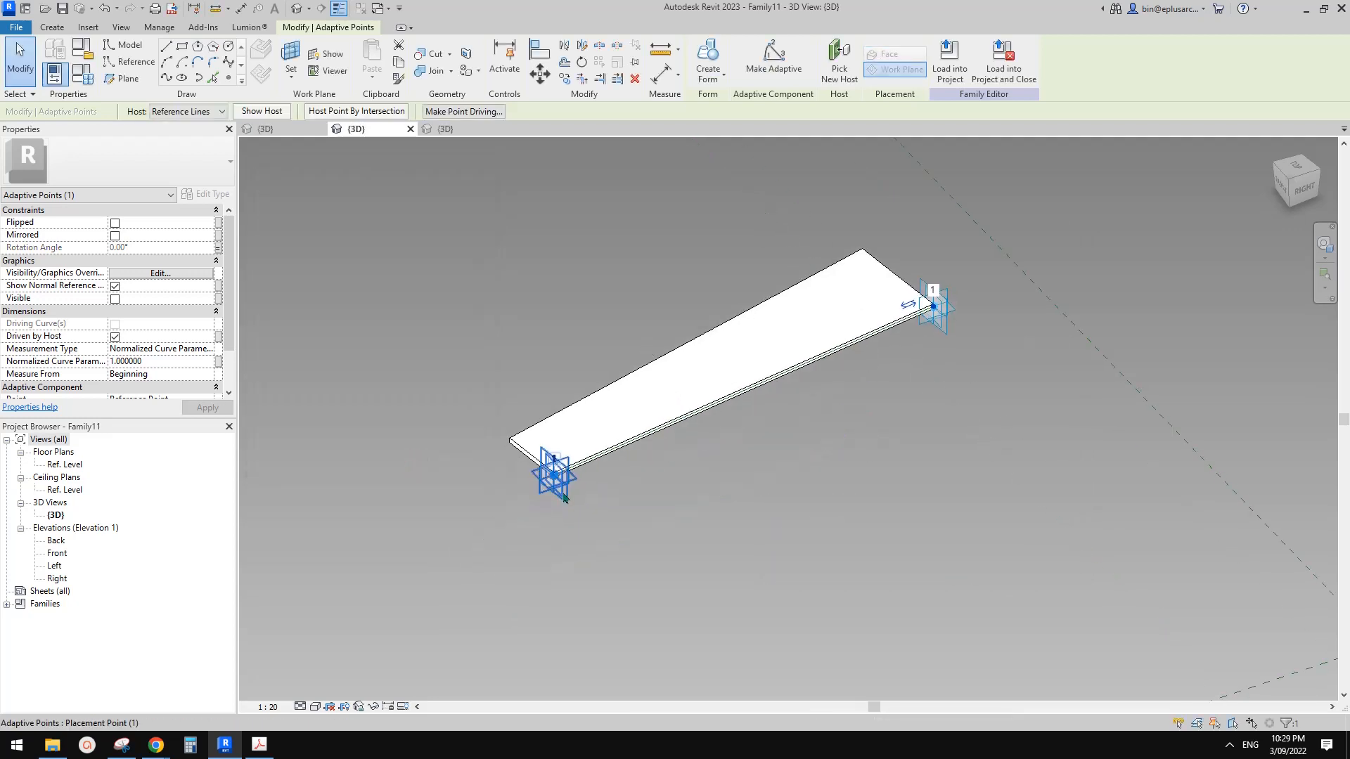
left_click(553, 477)
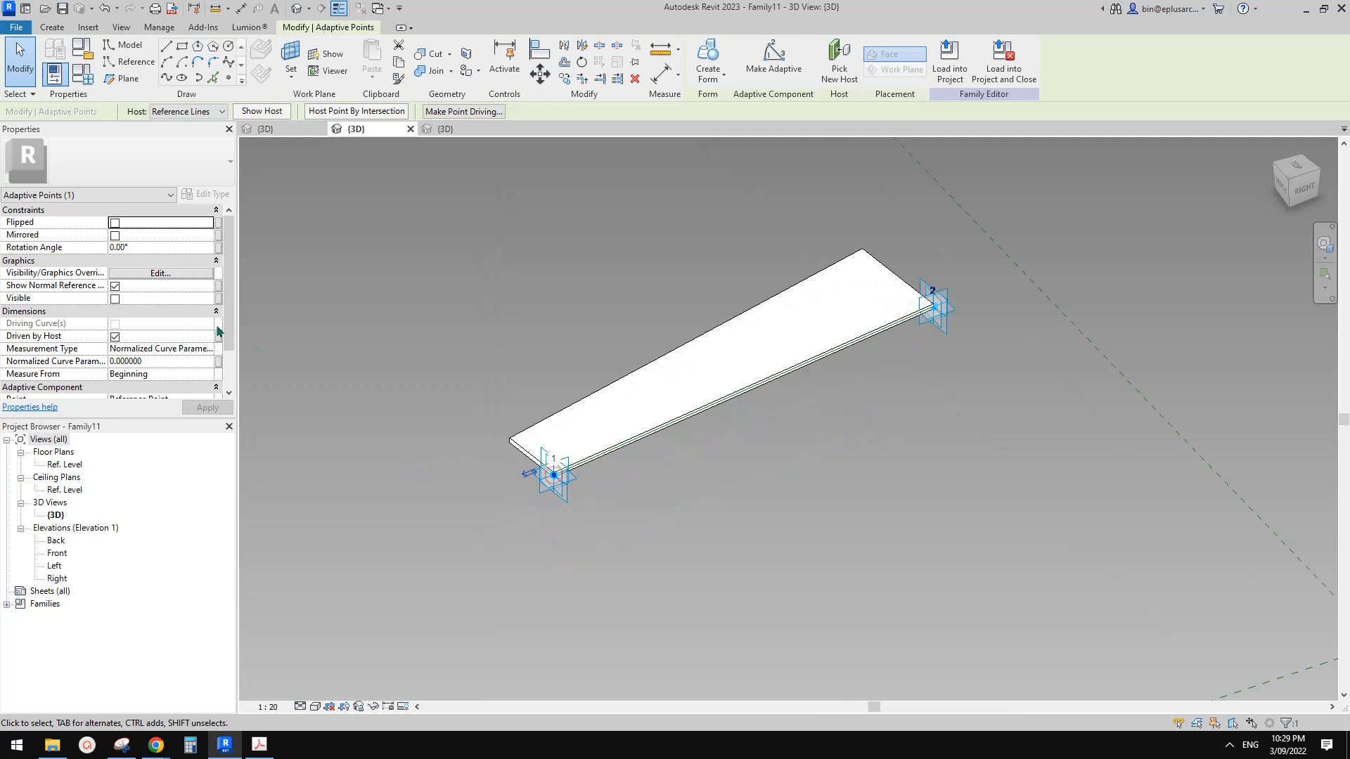
left_click(218, 249)
left_click(311, 276)
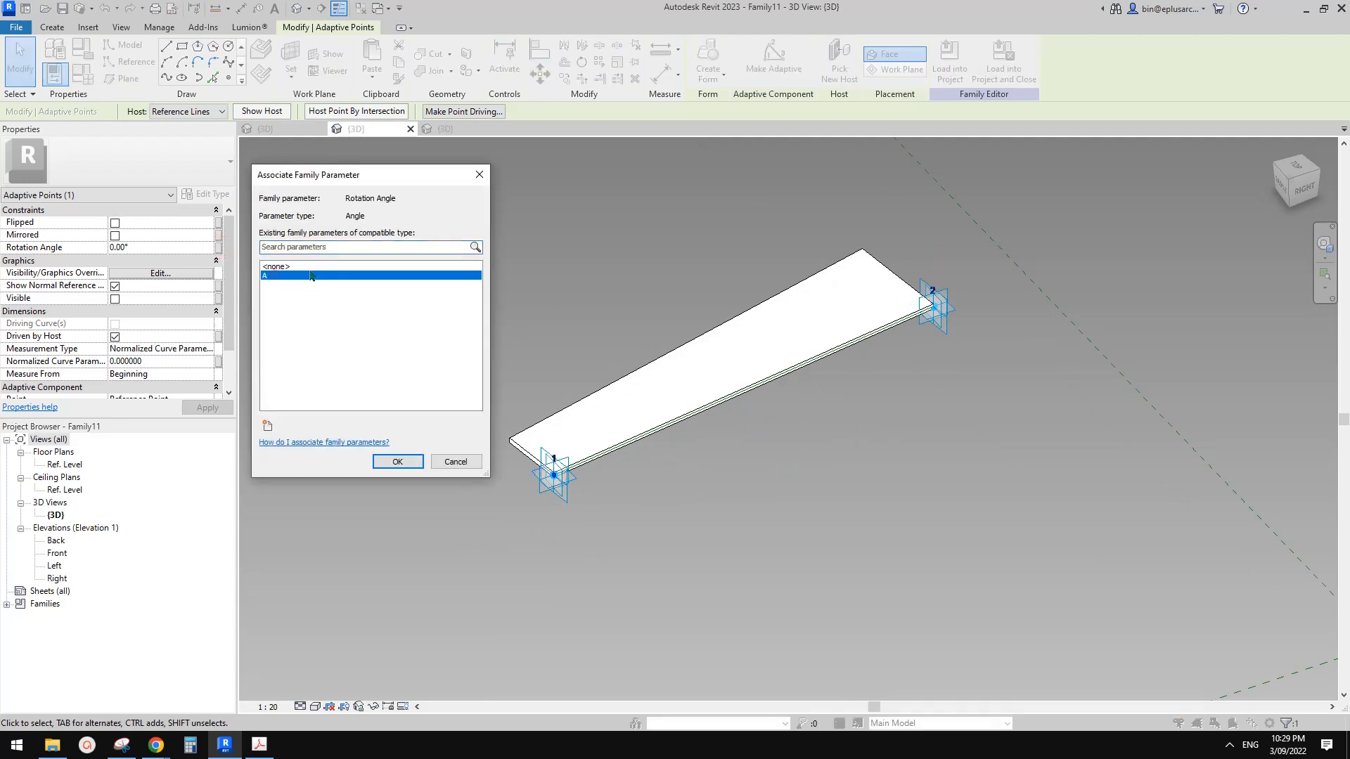
left_click(397, 462)
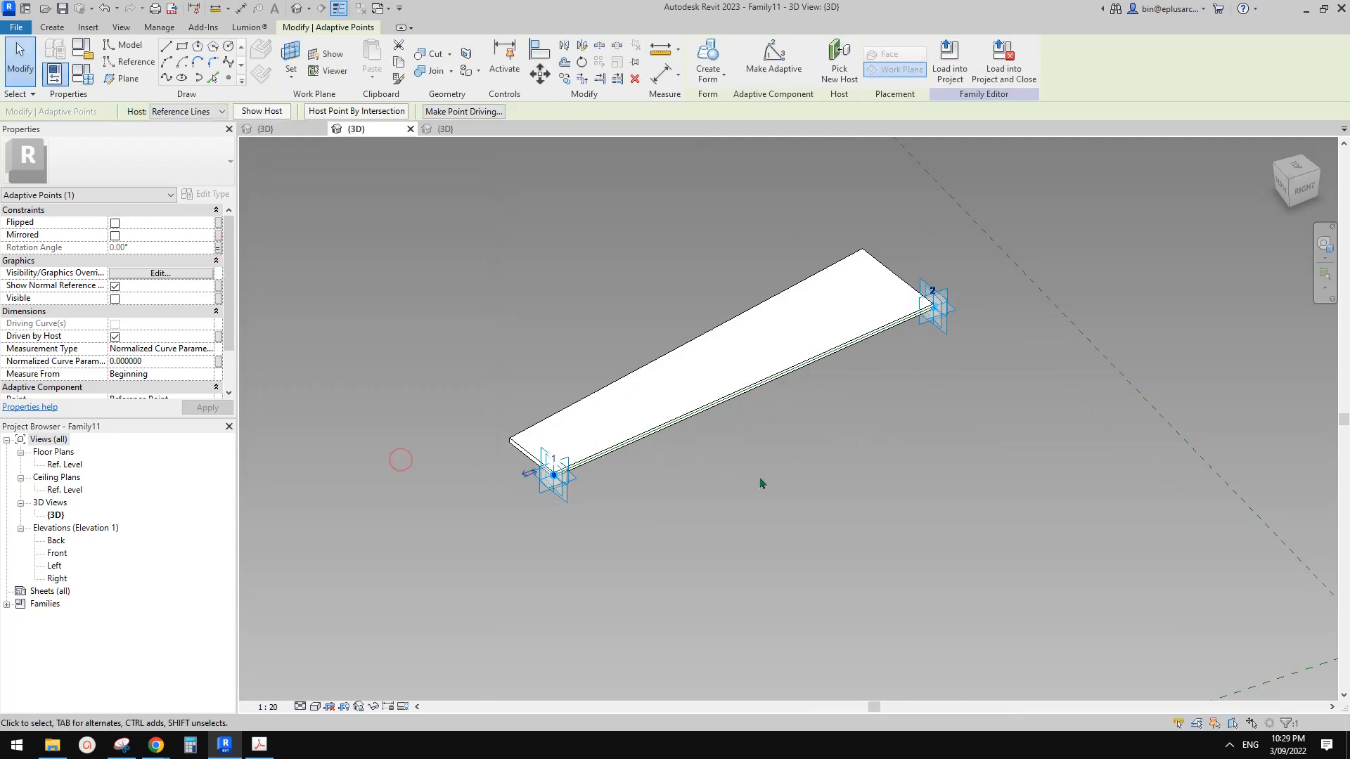
Set the family parameter A to 30° to rotate the swept form about the reference line
left_click(86, 83)
left_click(270, 255)
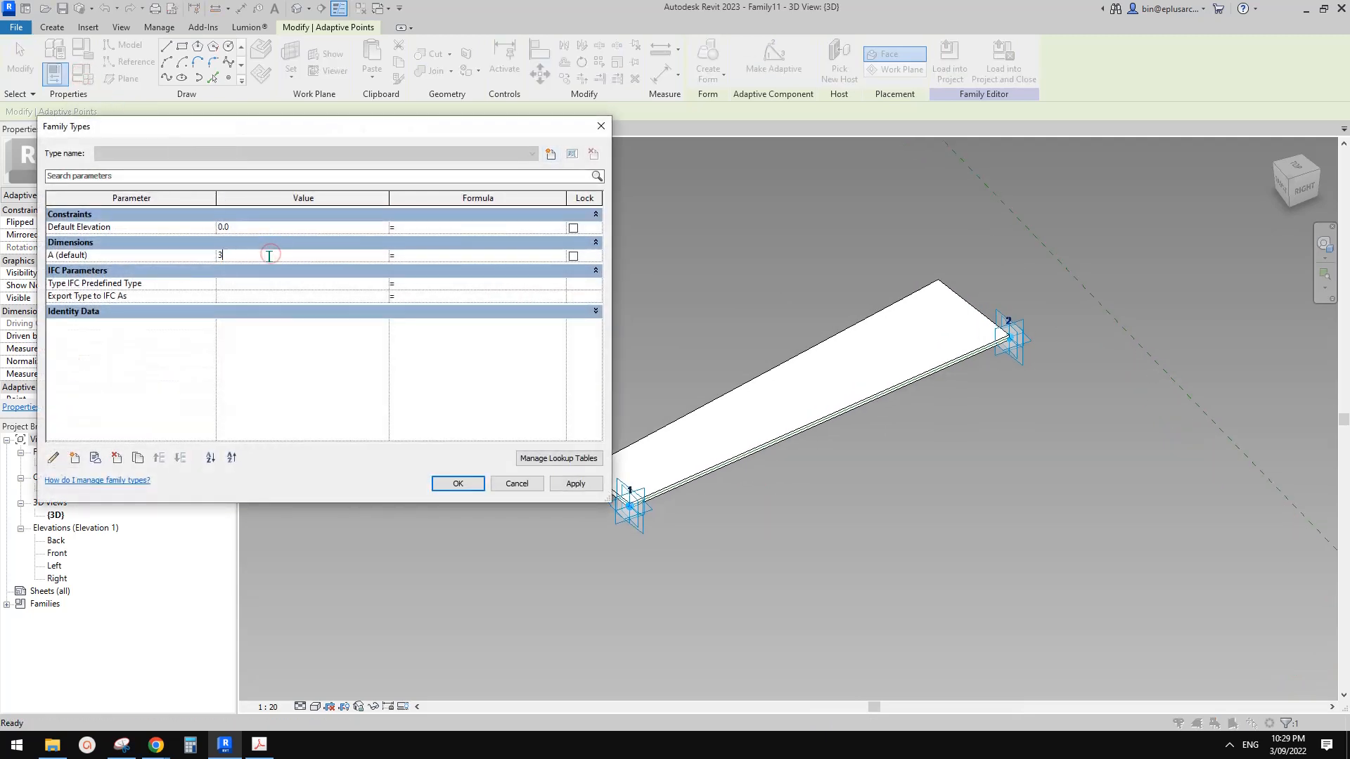
type("30")
left_click(568, 484)
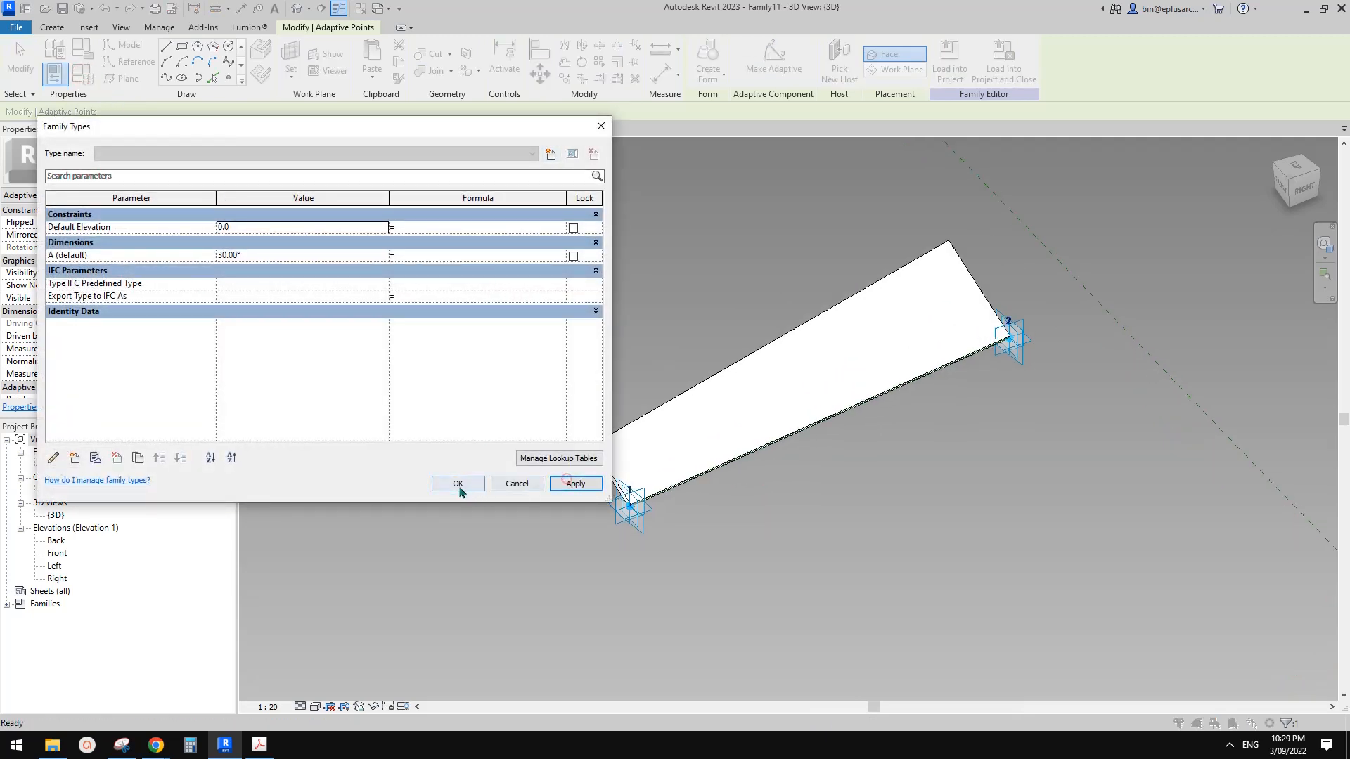
left_click(457, 484)
middle_click_drag(567, 476, 818, 361, "shift")
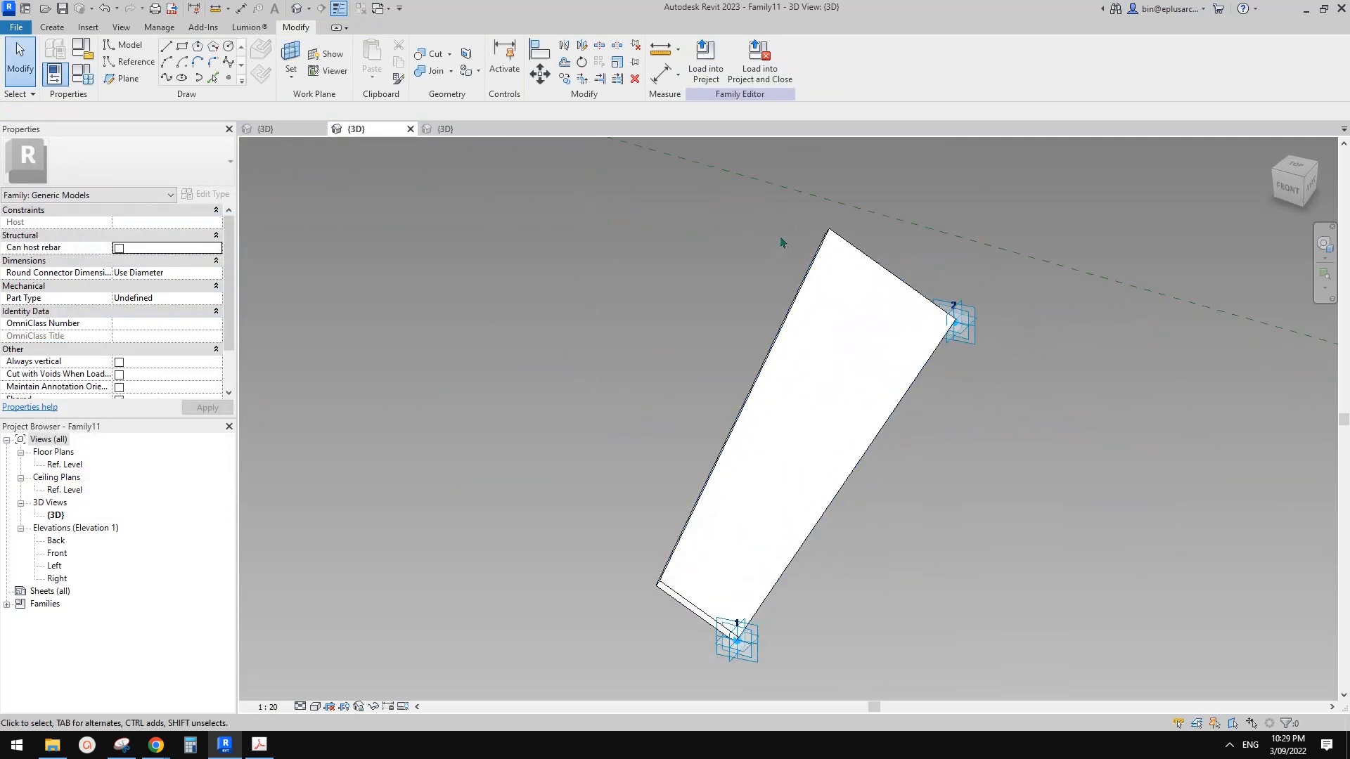
Load the rotated blade family into Family10, ready for placement on the curtain panel pattern
left_click(705, 60)
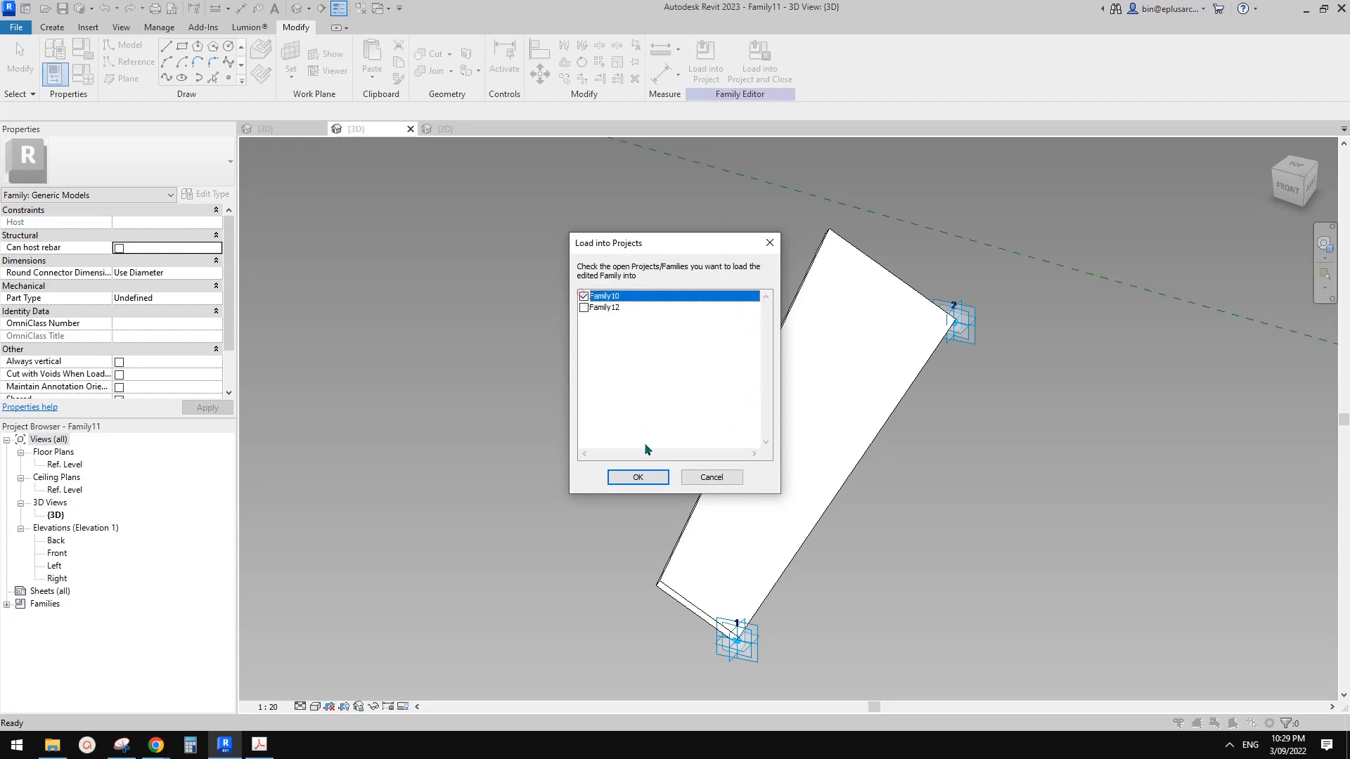
left_click(636, 477)
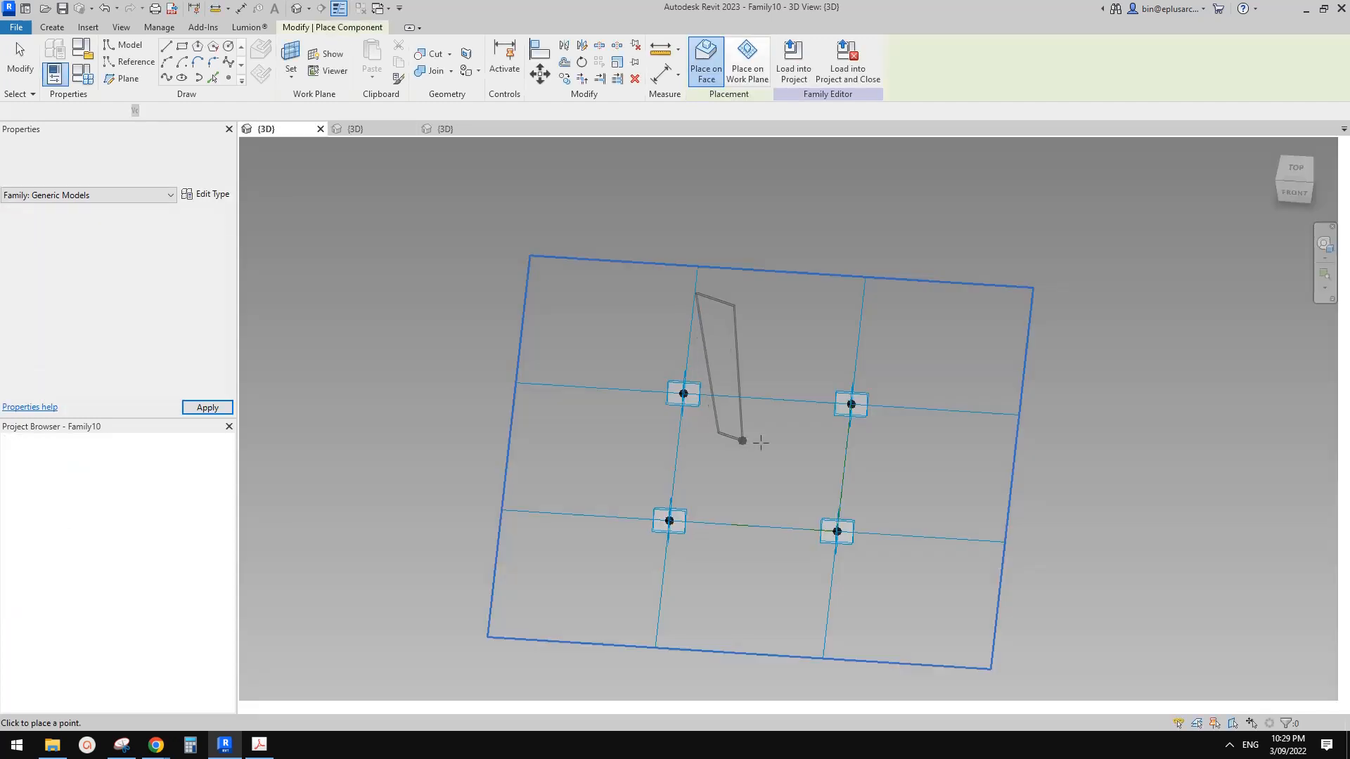
middle_click_drag(804, 416, 785, 395)
scroll(734, 425, "up", 1)
middle_click_drag(720, 424, 753, 369, "shift")
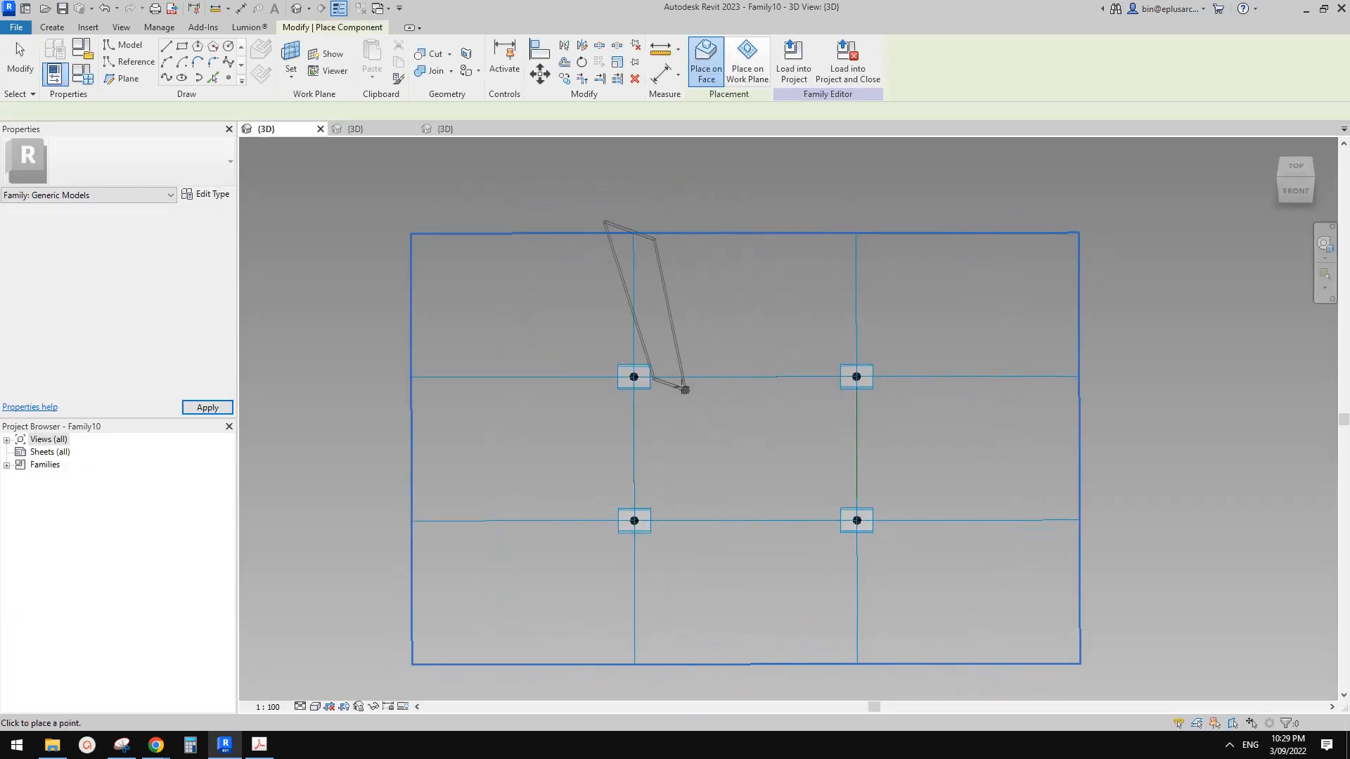
Place a blade along the panel's left edge, from the lower-left corner point to the upper-left corner point
scroll(684, 390, "up", 2)
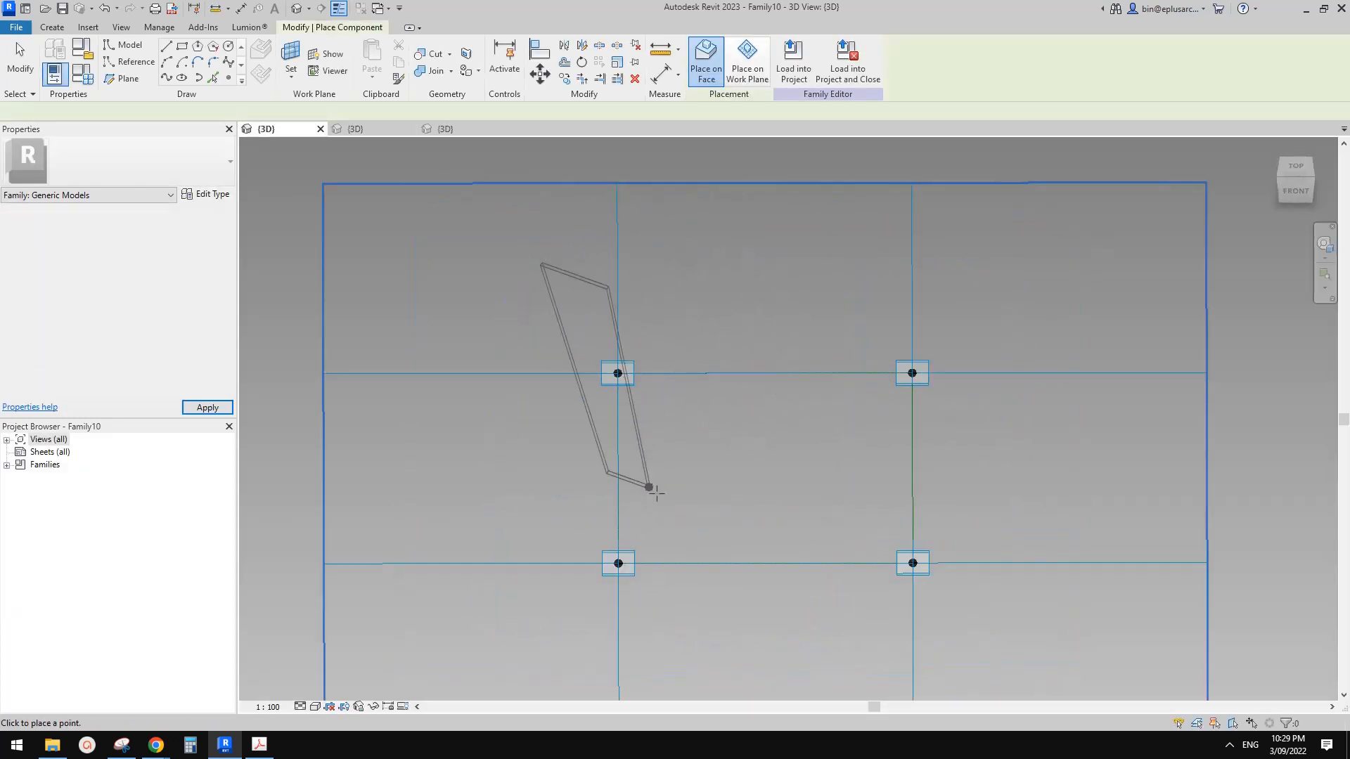
left_click(618, 563)
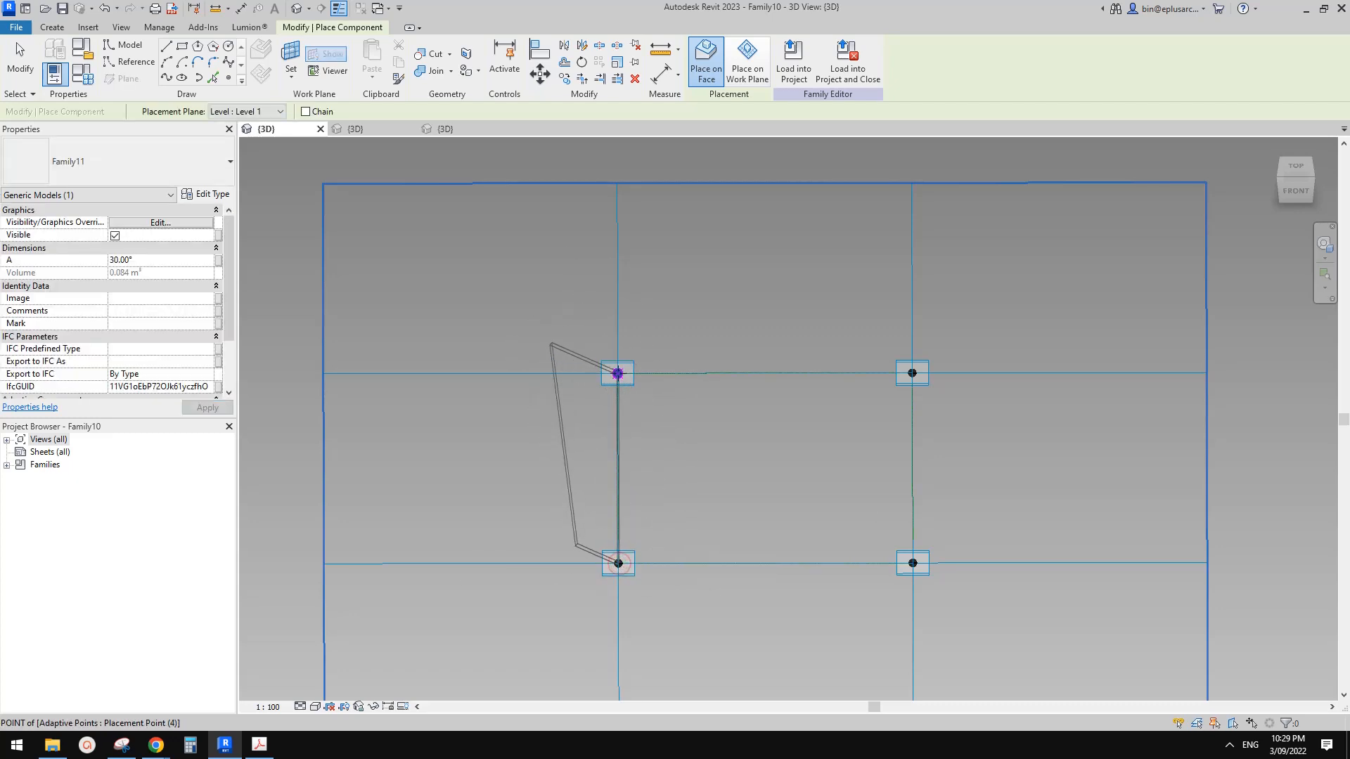
left_click(618, 374)
key("Escape")
key("Escape")
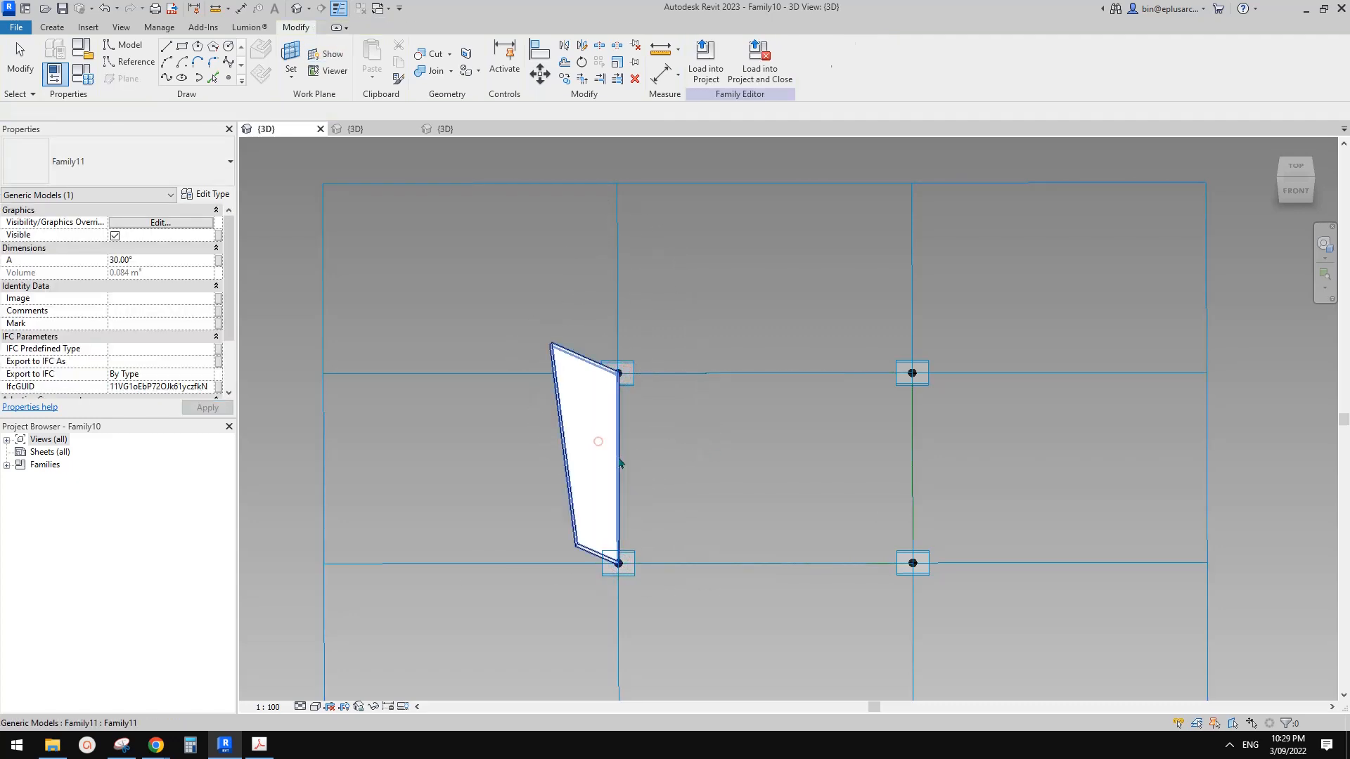
Set the rotation parameter A of the left-edge blade to 150°
left_click(584, 455)
middle_click_drag(617, 490, 741, 485, "shift")
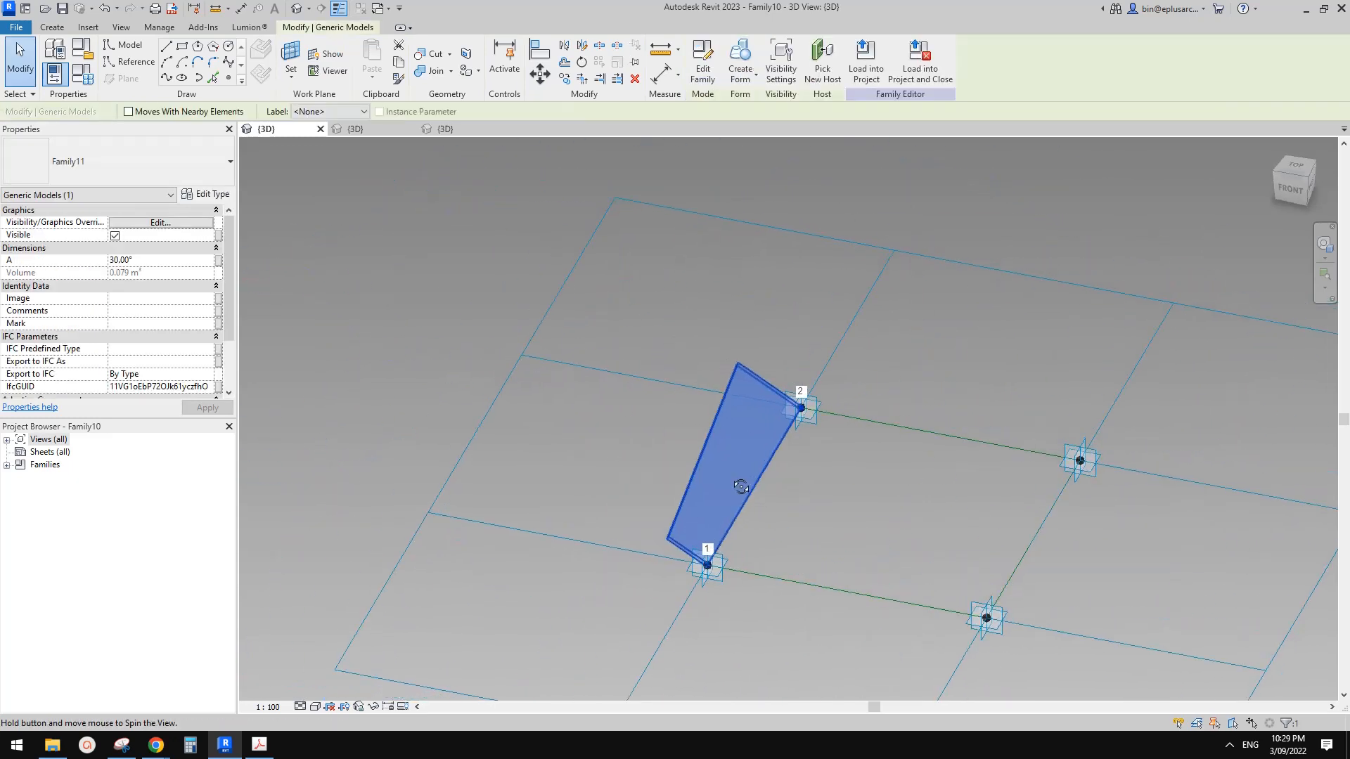
left_click(161, 265)
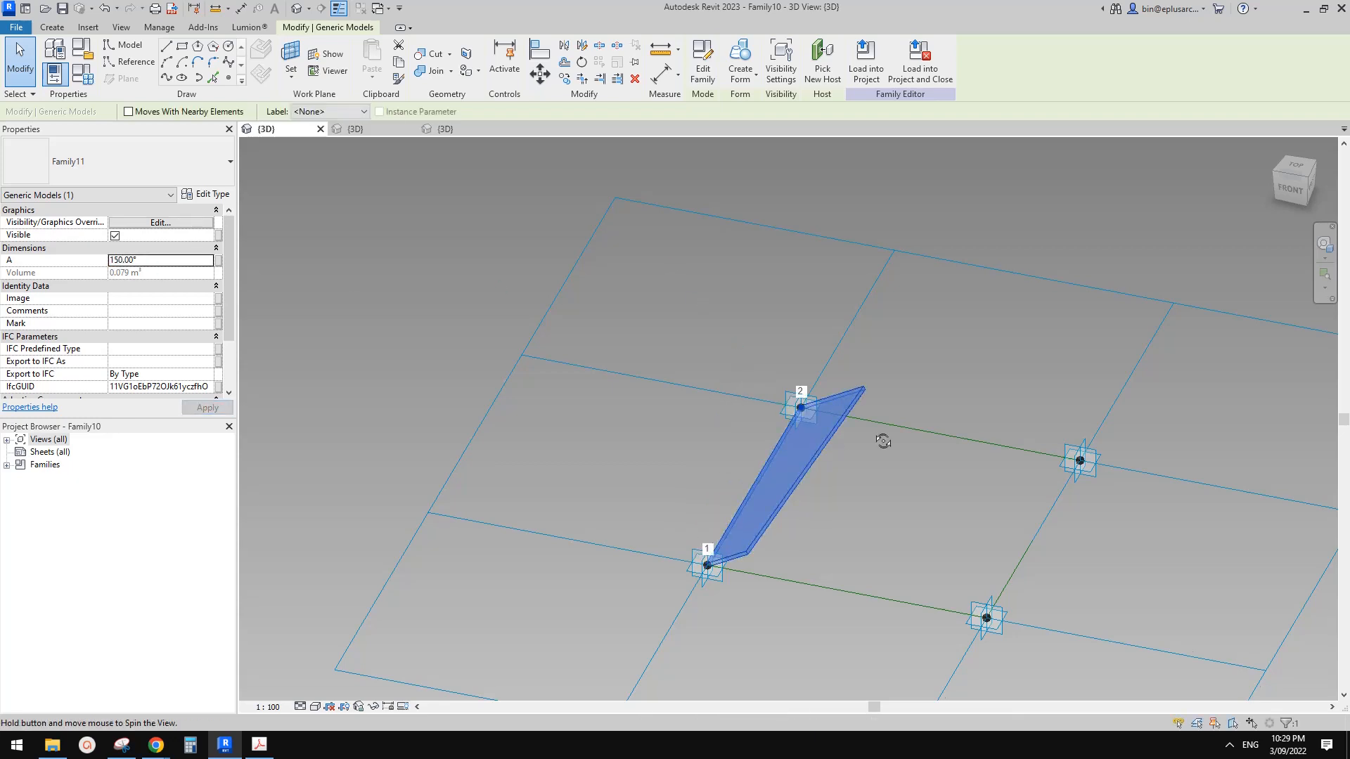
middle_click_drag(883, 440, 888, 478, "shift")
left_click(731, 474)
Place hosted reference points midway along the lower and upper edges of the central panel cell
key("l")
key("i")
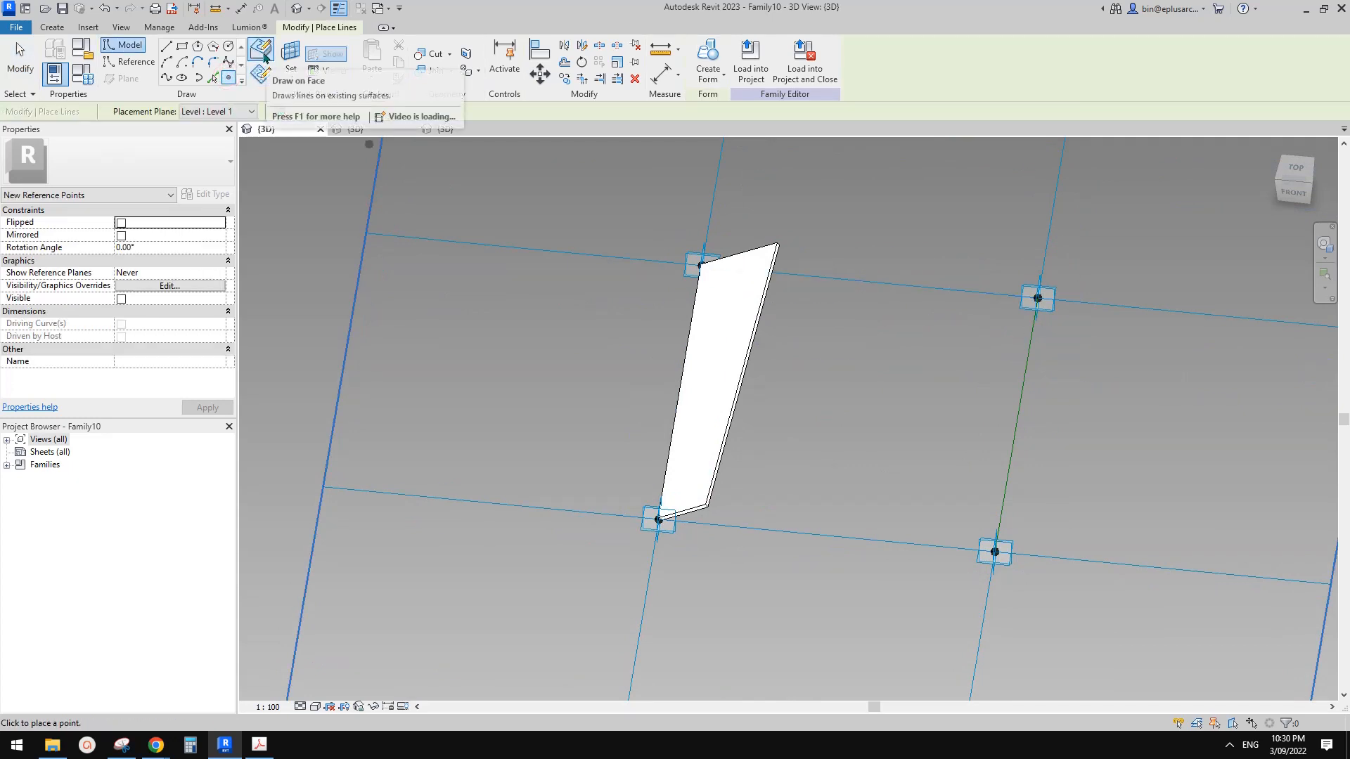
left_click(262, 52)
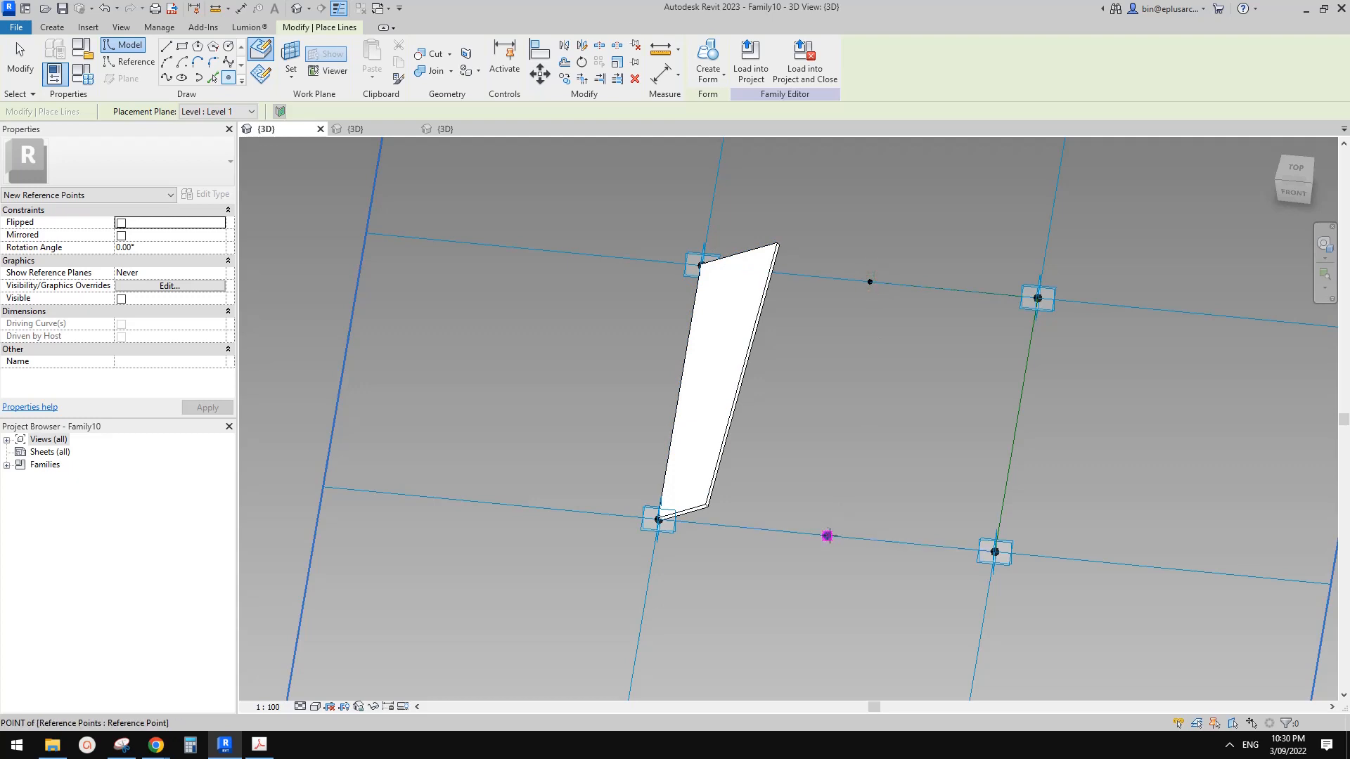
middle_click_drag(845, 518, 842, 525)
key("Escape")
key("Escape")
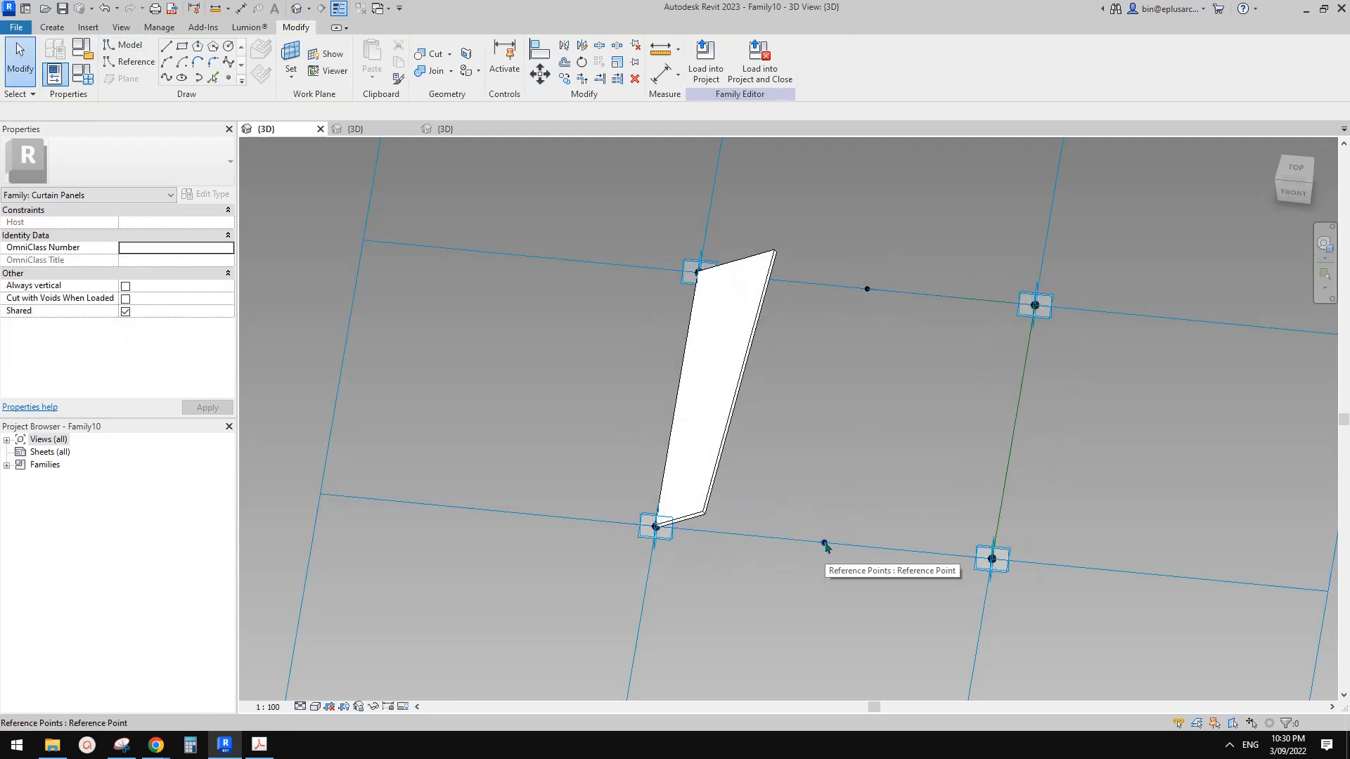
middle_click_drag(807, 514, 810, 527)
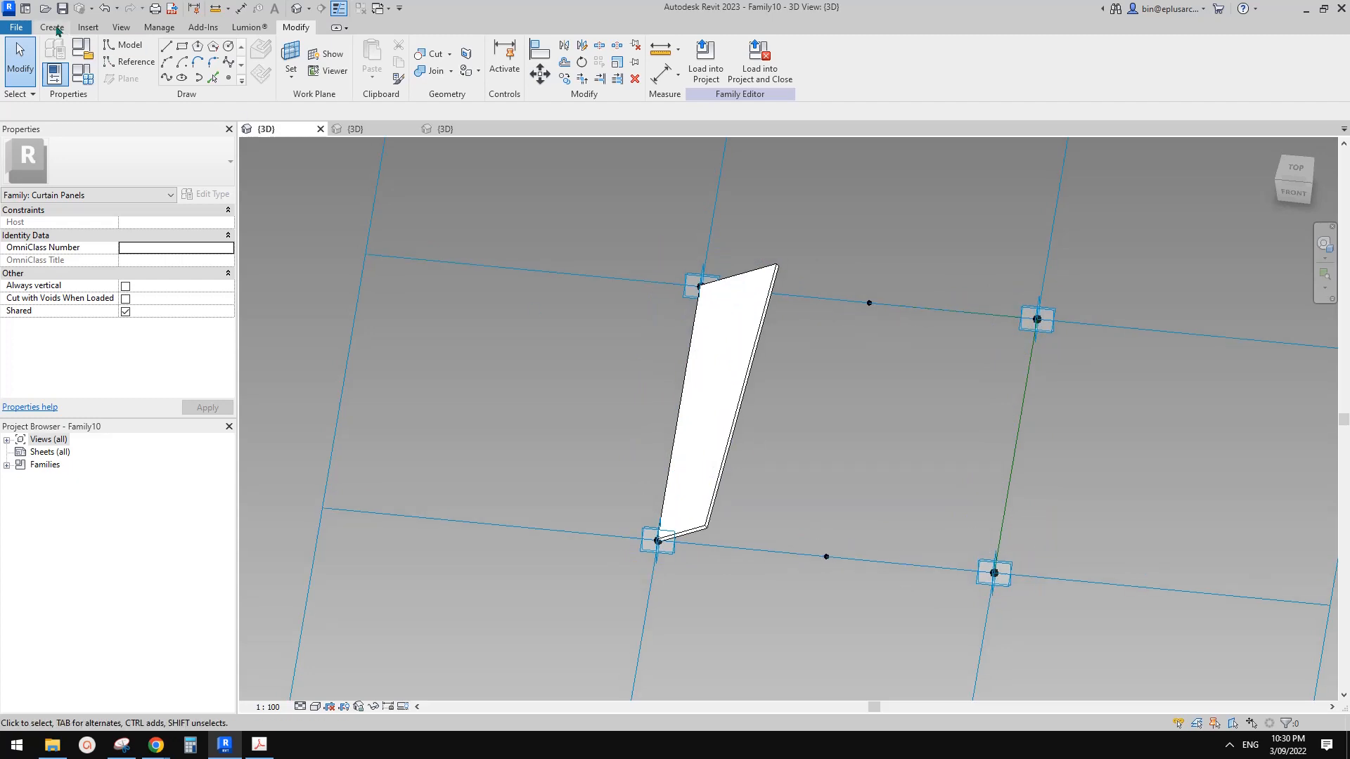
Place a second blade from the upper edge's midpoint to the lower edge's midpoint
left_click(56, 29)
left_click(379, 58)
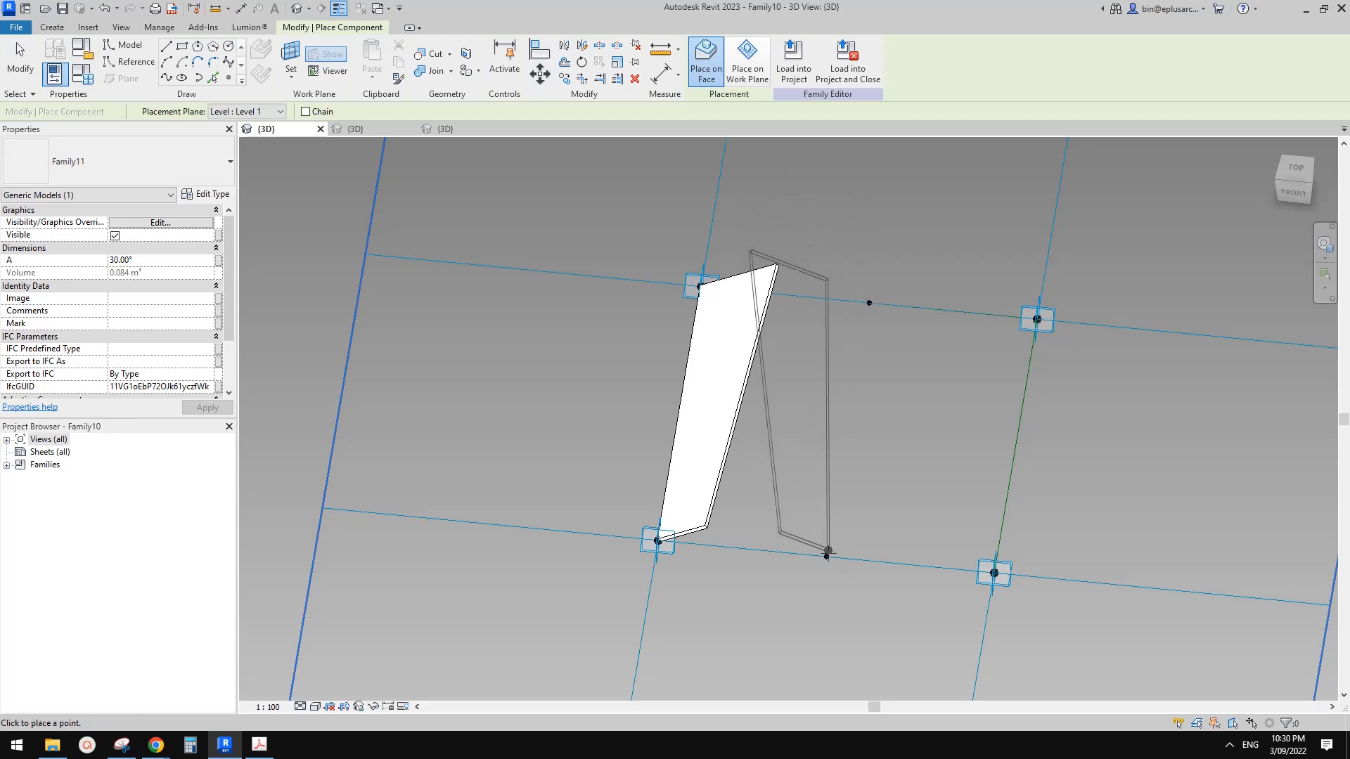
left_click(869, 303)
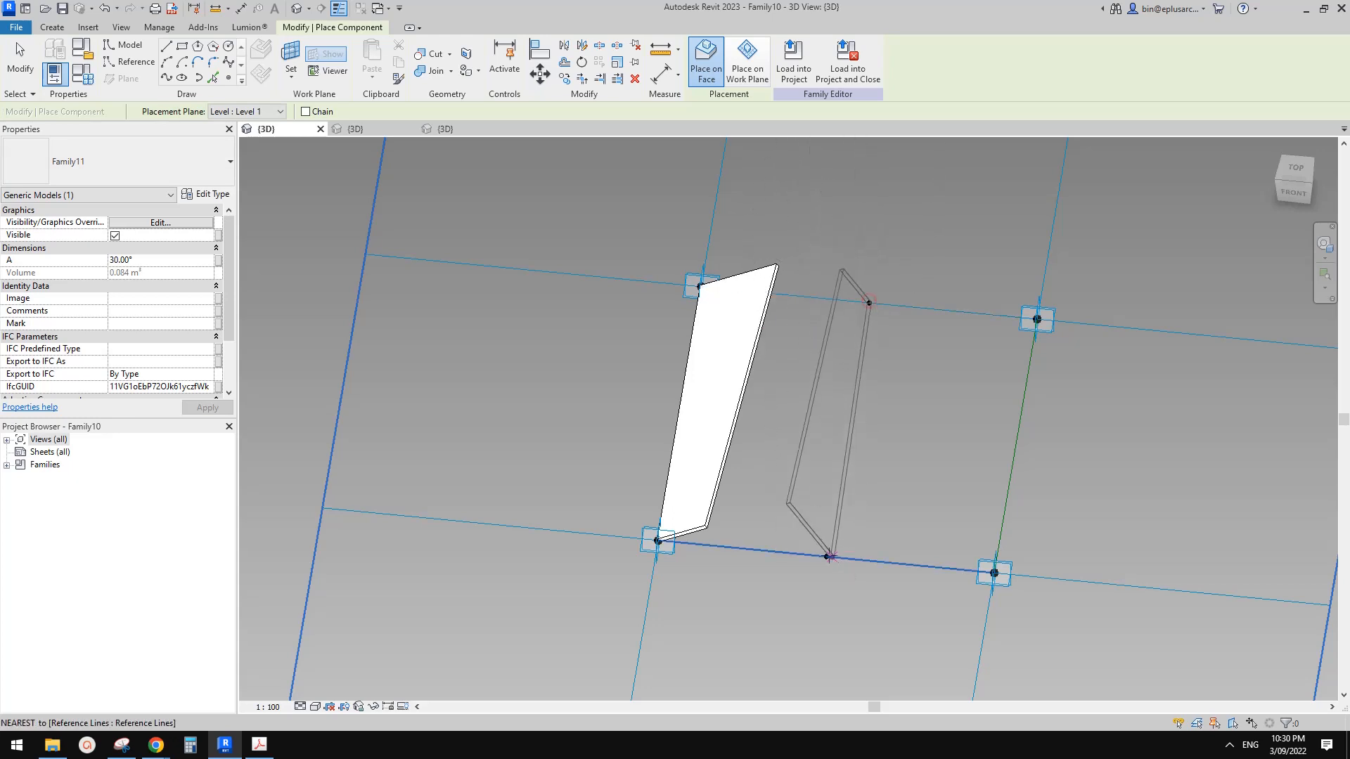
left_click(826, 557)
key("Escape")
Set the rotation parameter A of the middle blade to 60°
left_click(794, 478)
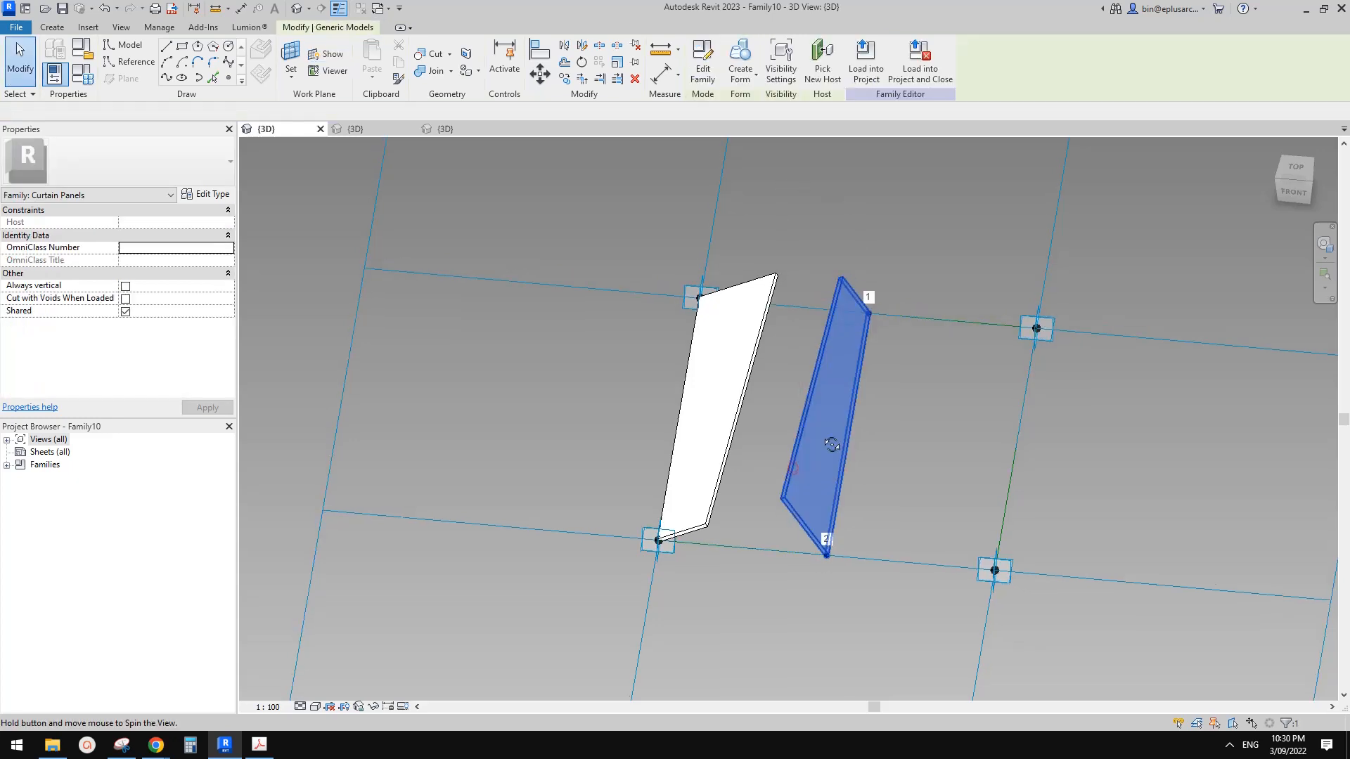
middle_click_drag(795, 477, 860, 282, "shift")
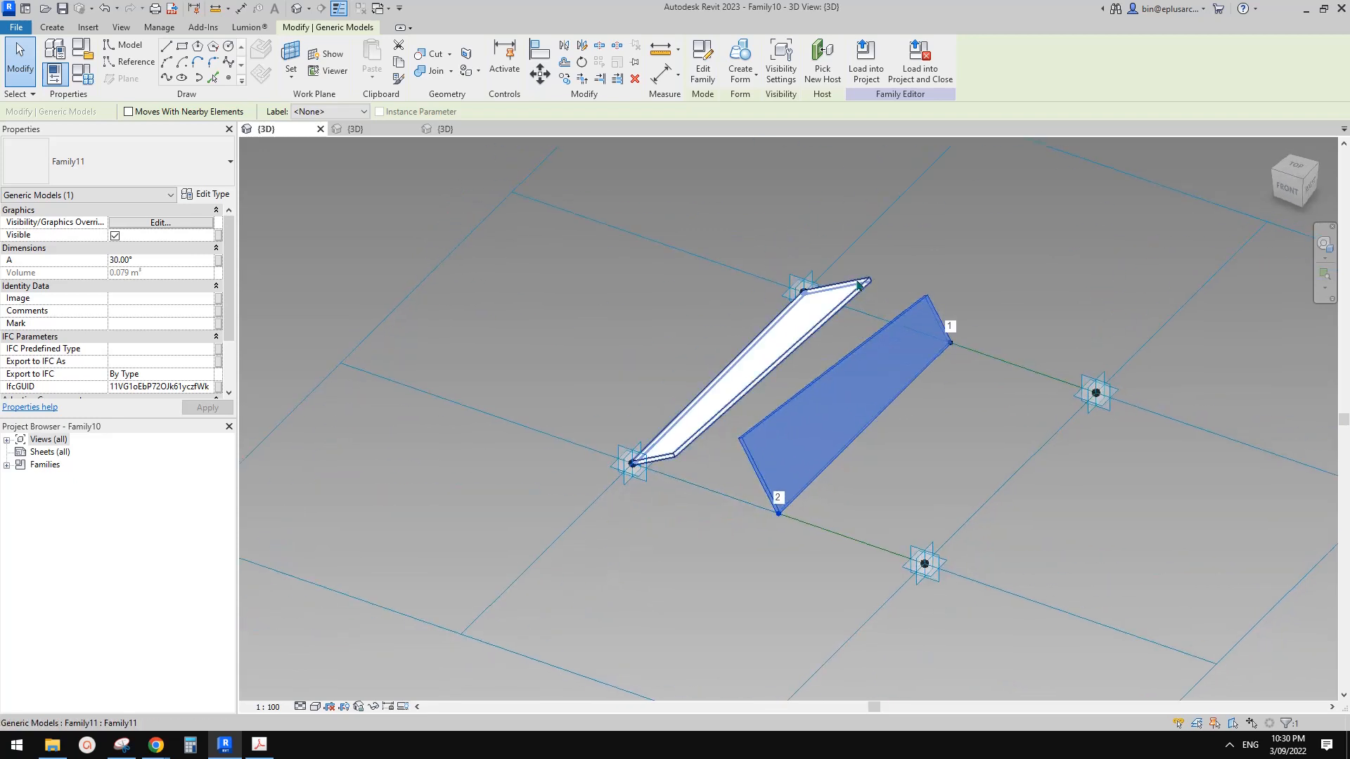
middle_click_drag(866, 394, 953, 279, "shift")
middle_click_drag(806, 430, 757, 480, "shift")
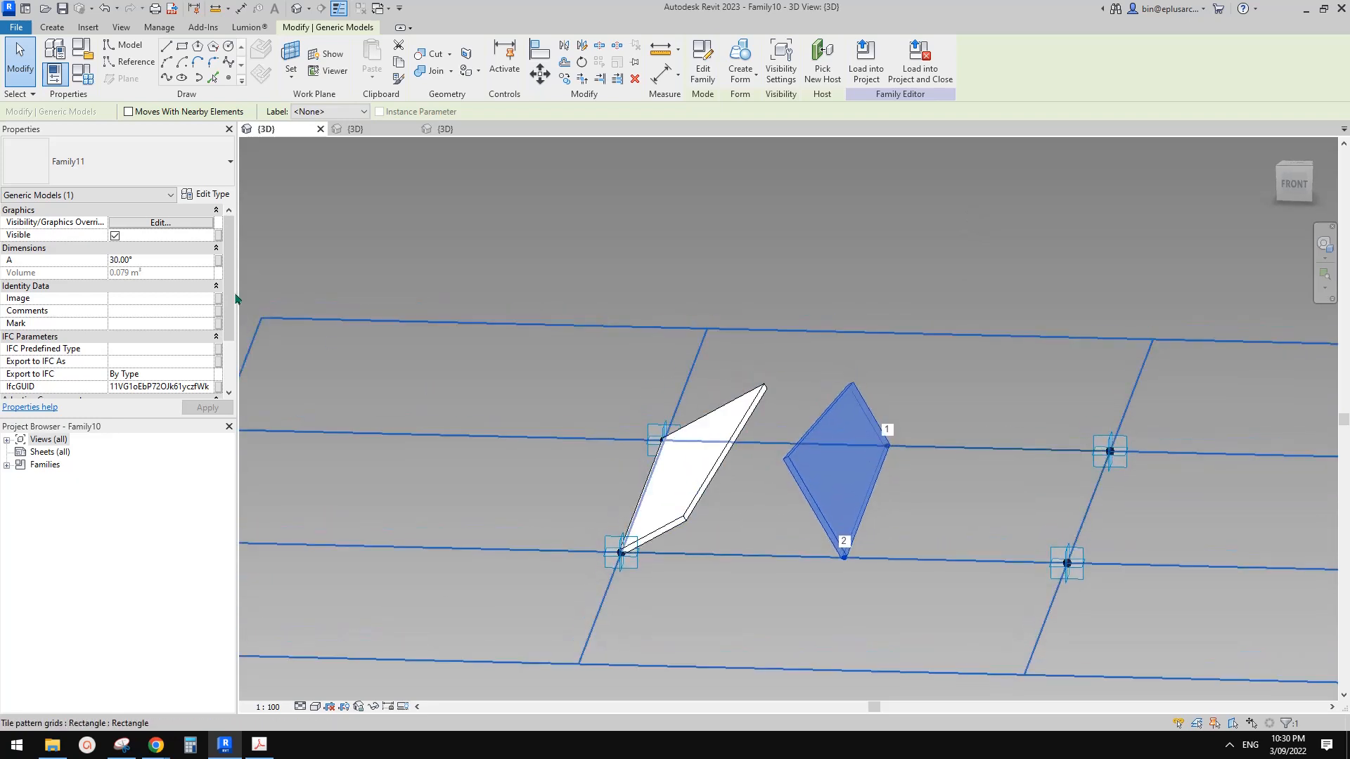
middle_click_drag(848, 501, 506, 381, "shift")
left_click(158, 260)
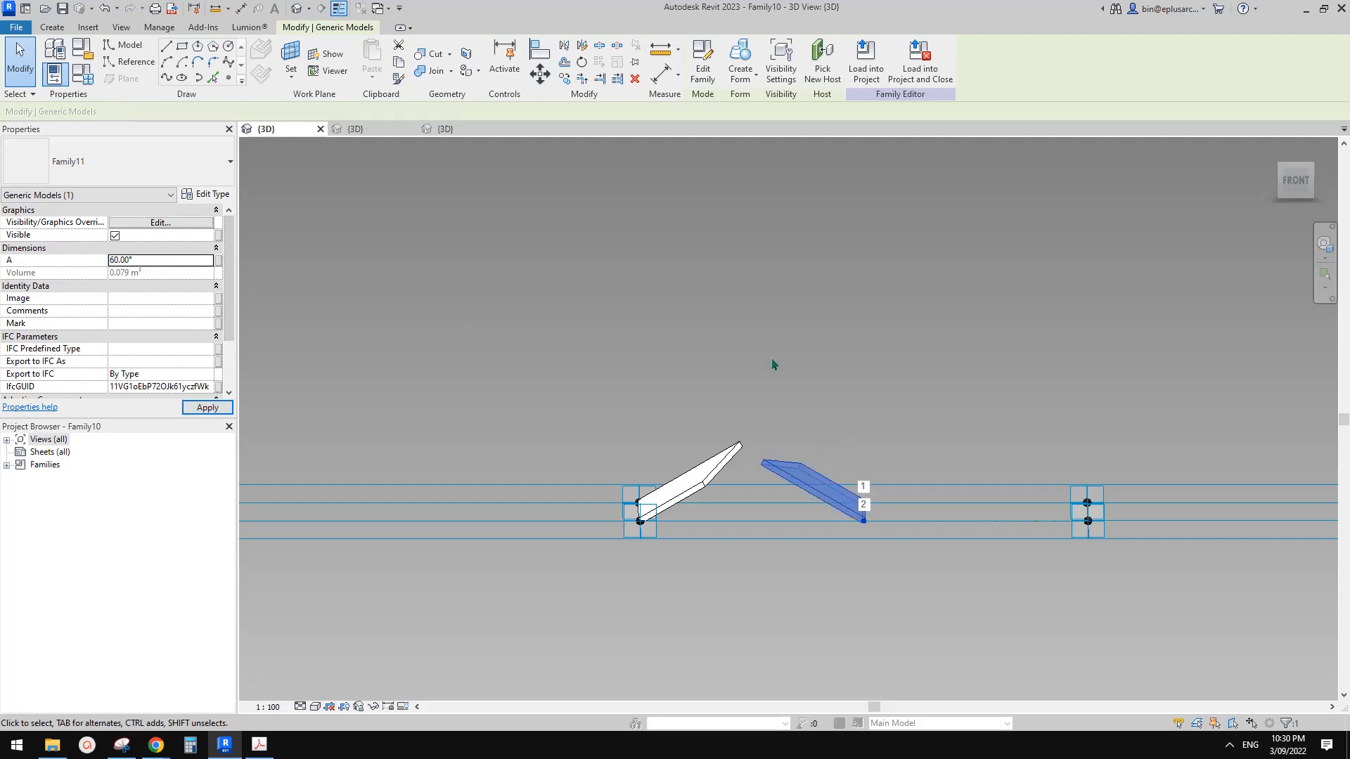
middle_click_drag(717, 500, 844, 518, "shift")
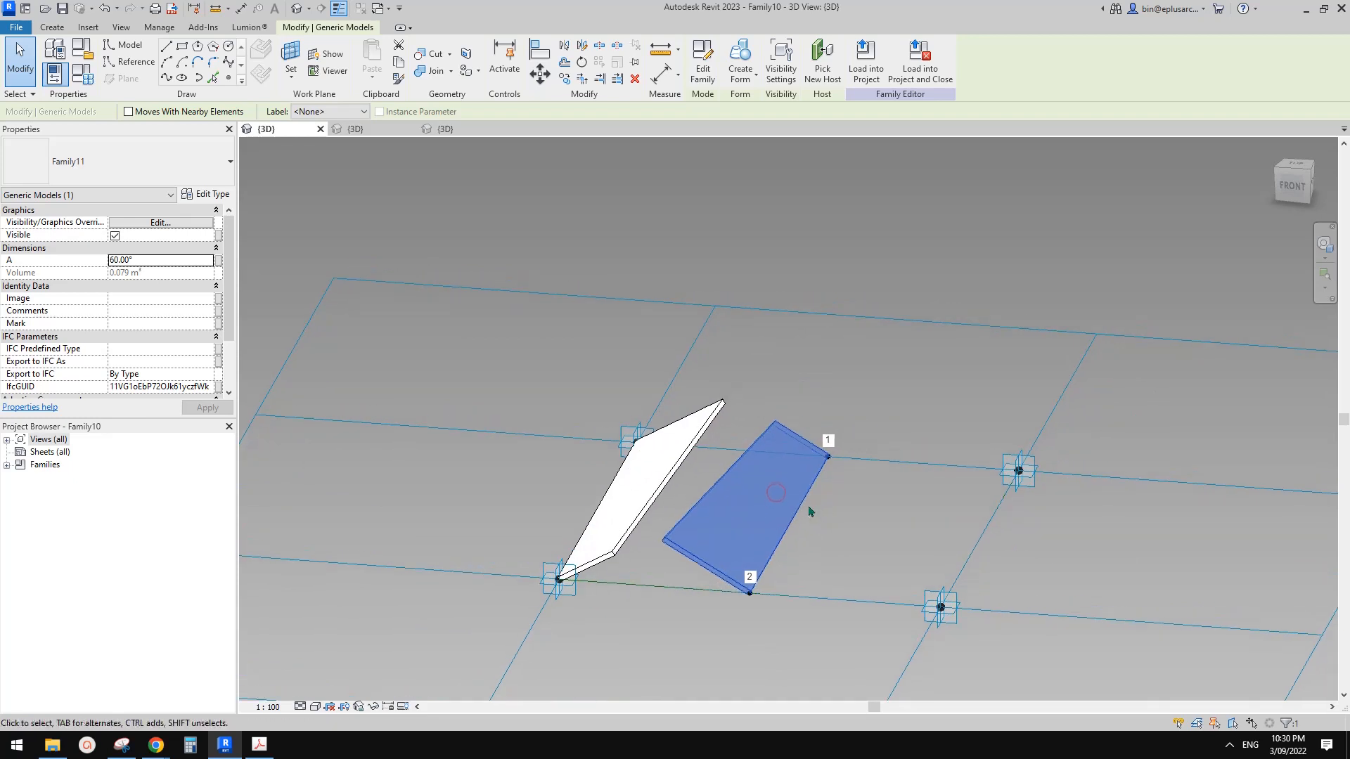
Temporarily hide the middle blade and place another blade from the lower midpoint to the upper midpoint
middle_click_drag(778, 492, 758, 506)
key("h")
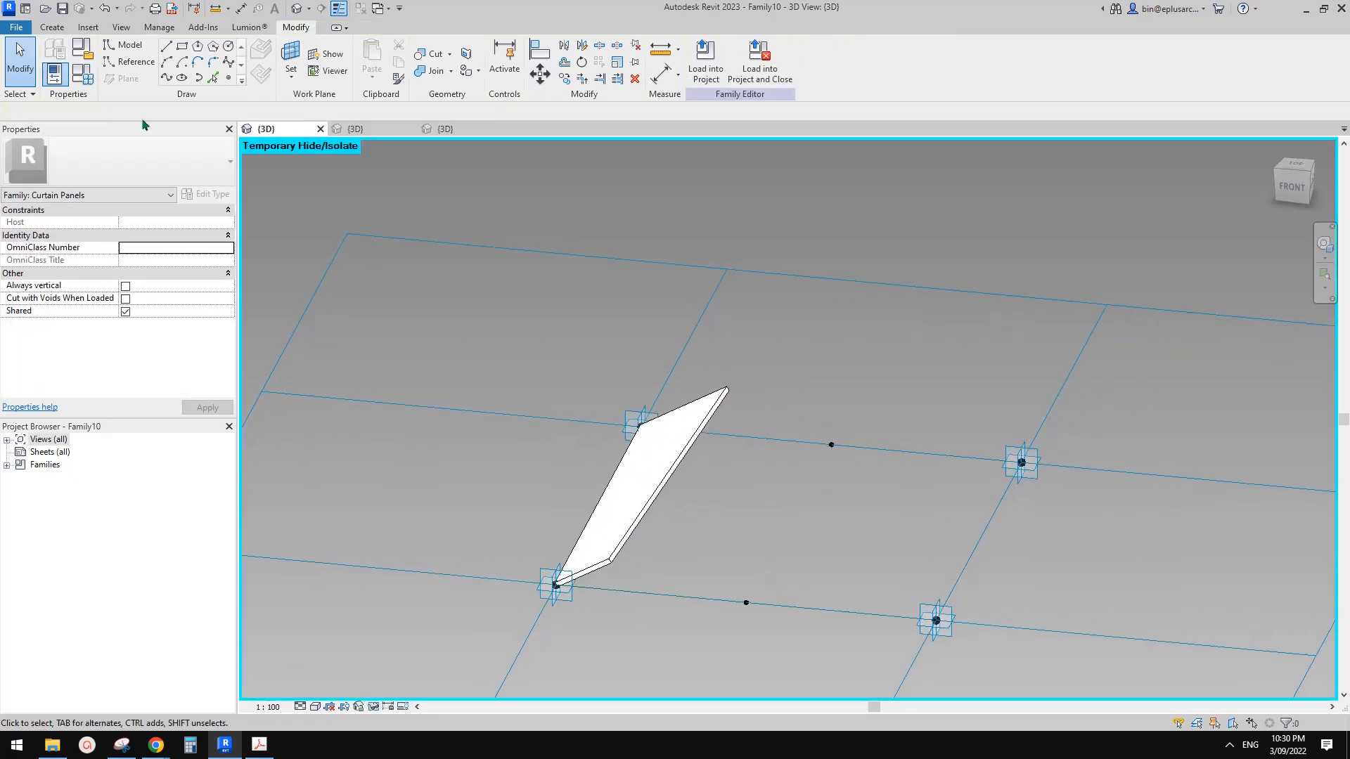
left_click(52, 26)
left_click(378, 62)
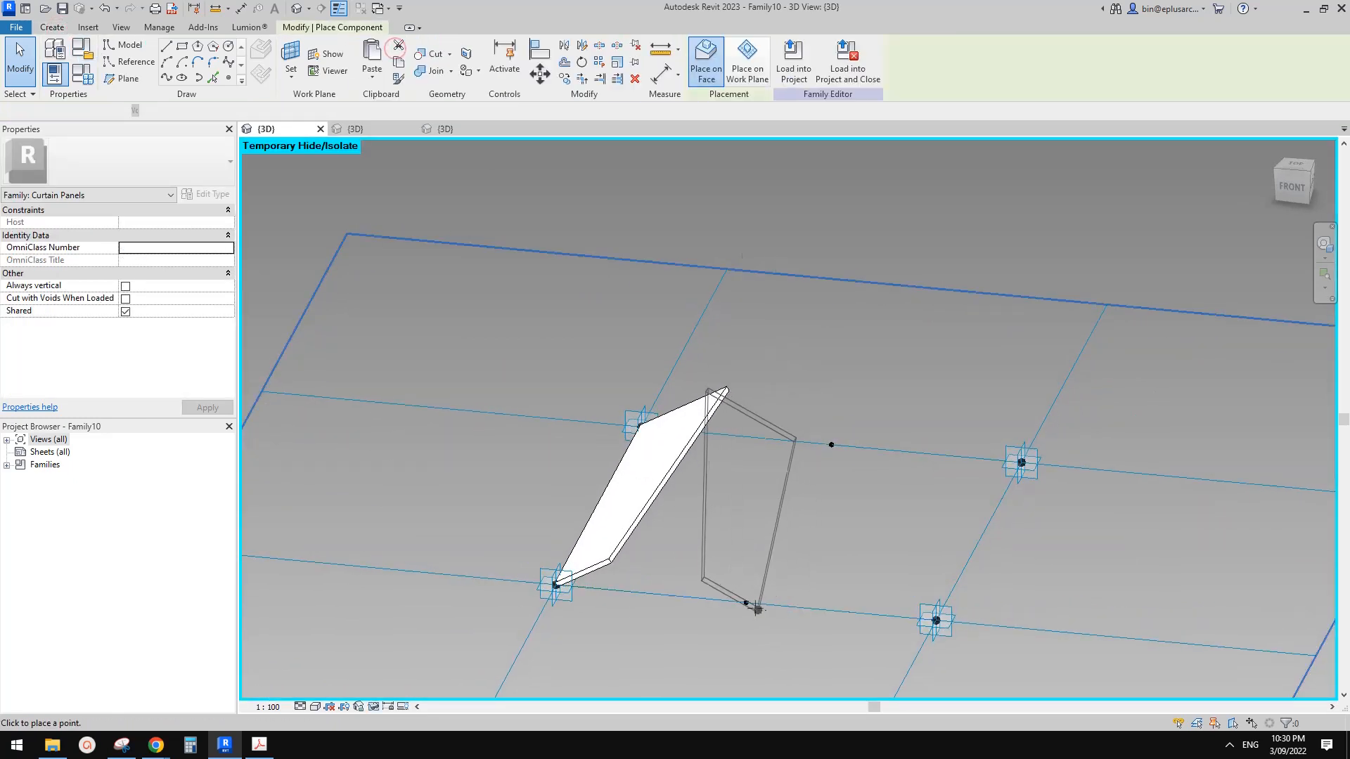
left_click(746, 602)
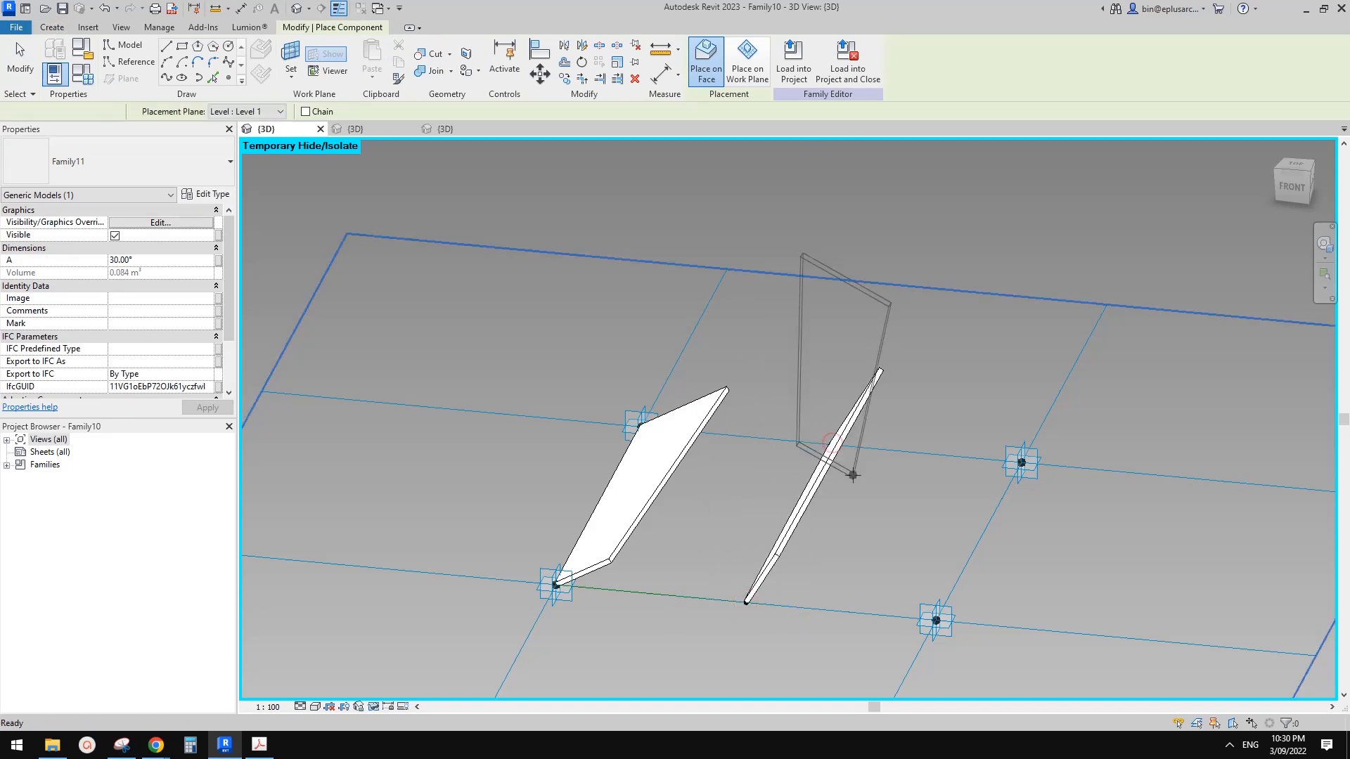
left_click(831, 444)
key("Escape")
Set the rotation parameter A of the newly placed middle blade to 60°, parallel to the left-edge blade
left_click(815, 498)
middle_click_drag(815, 498, 871, 425, "shift")
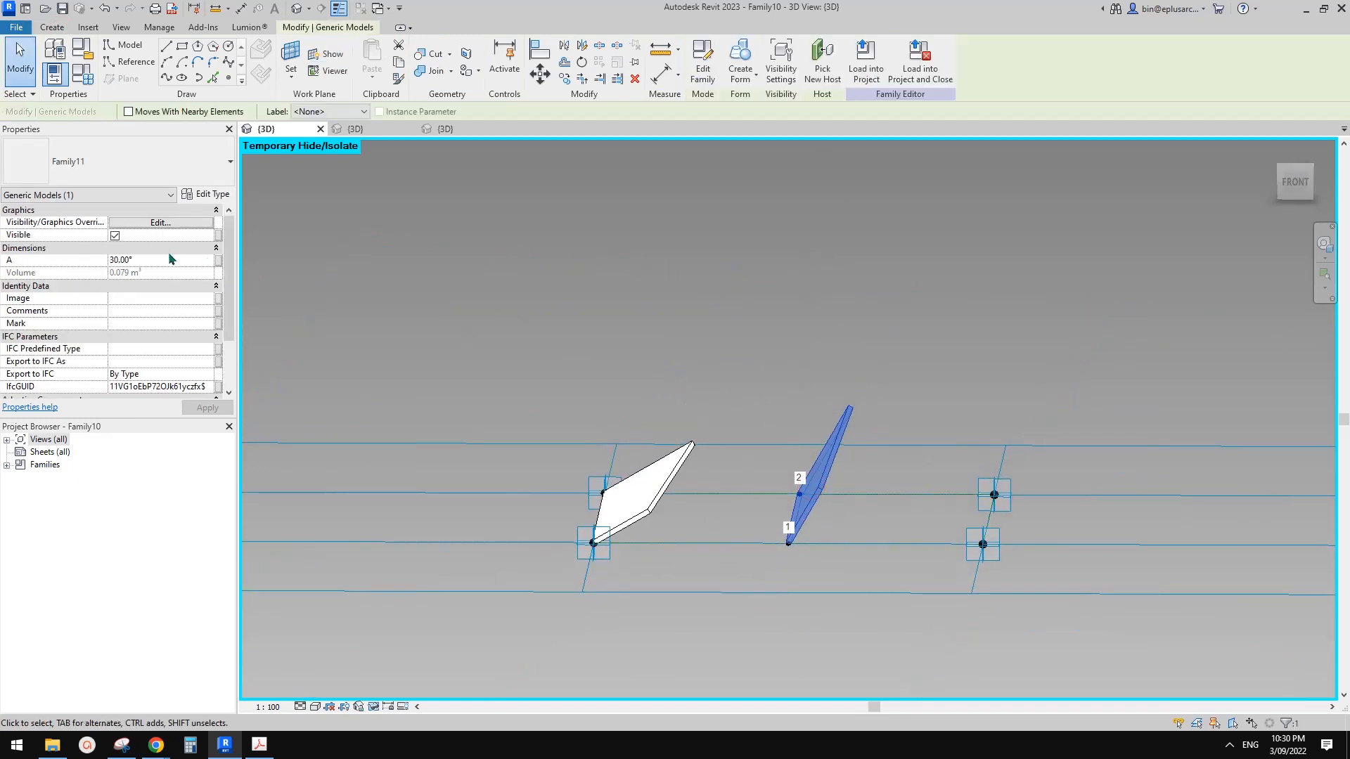
left_click(171, 260)
key("Return")
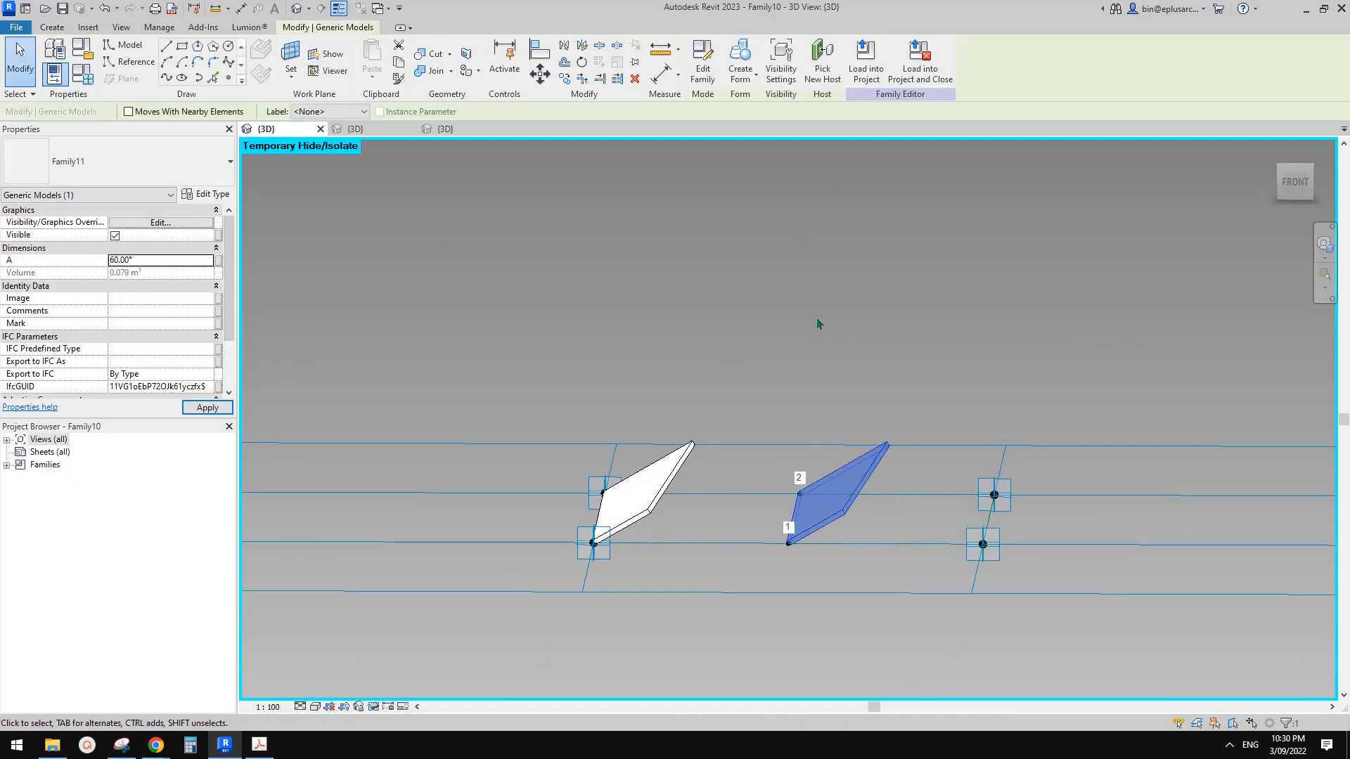
middle_click_drag(736, 271, 768, 413, "shift")
key("Escape")
middle_click_drag(926, 451, 952, 506, "shift")
Place a fourth blade along the panel's right edge, from the upper-right corner point to the lower-right corner point
left_click(59, 27)
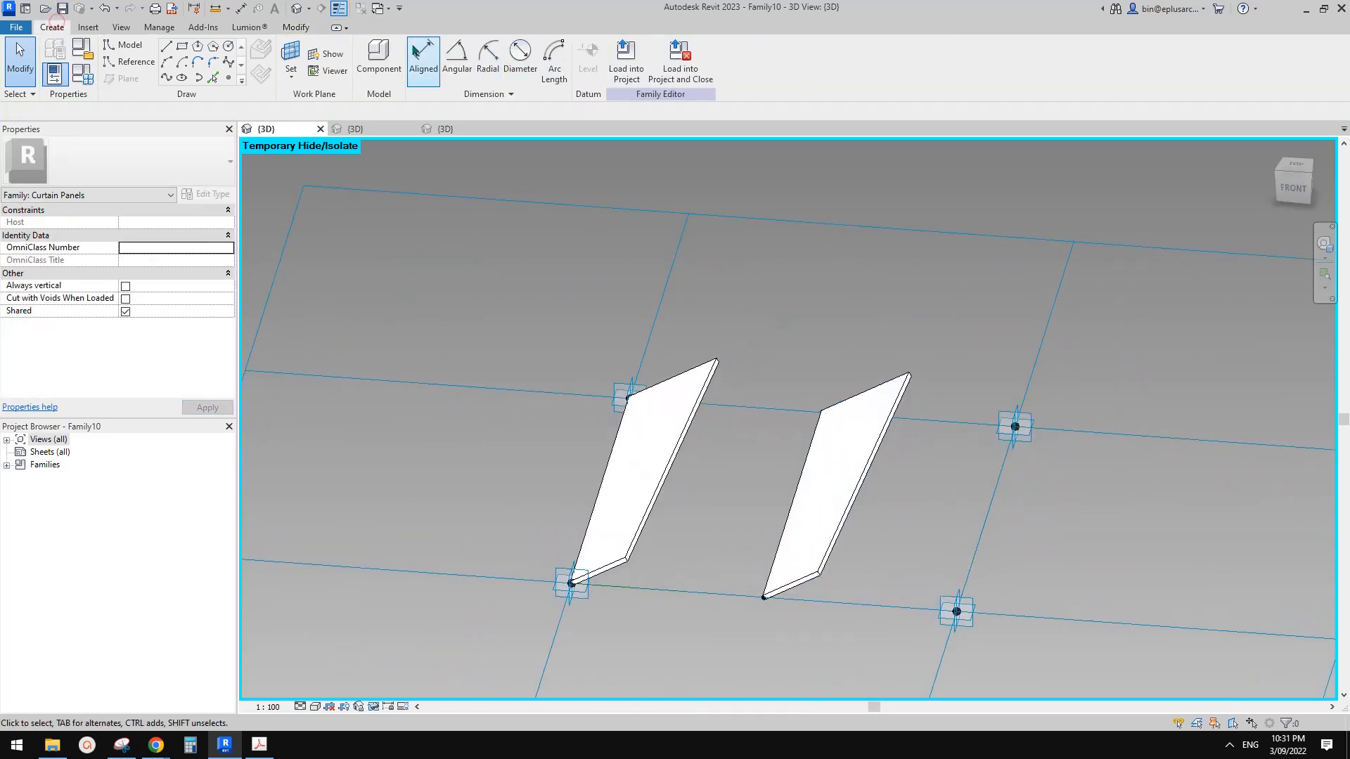
left_click(405, 56)
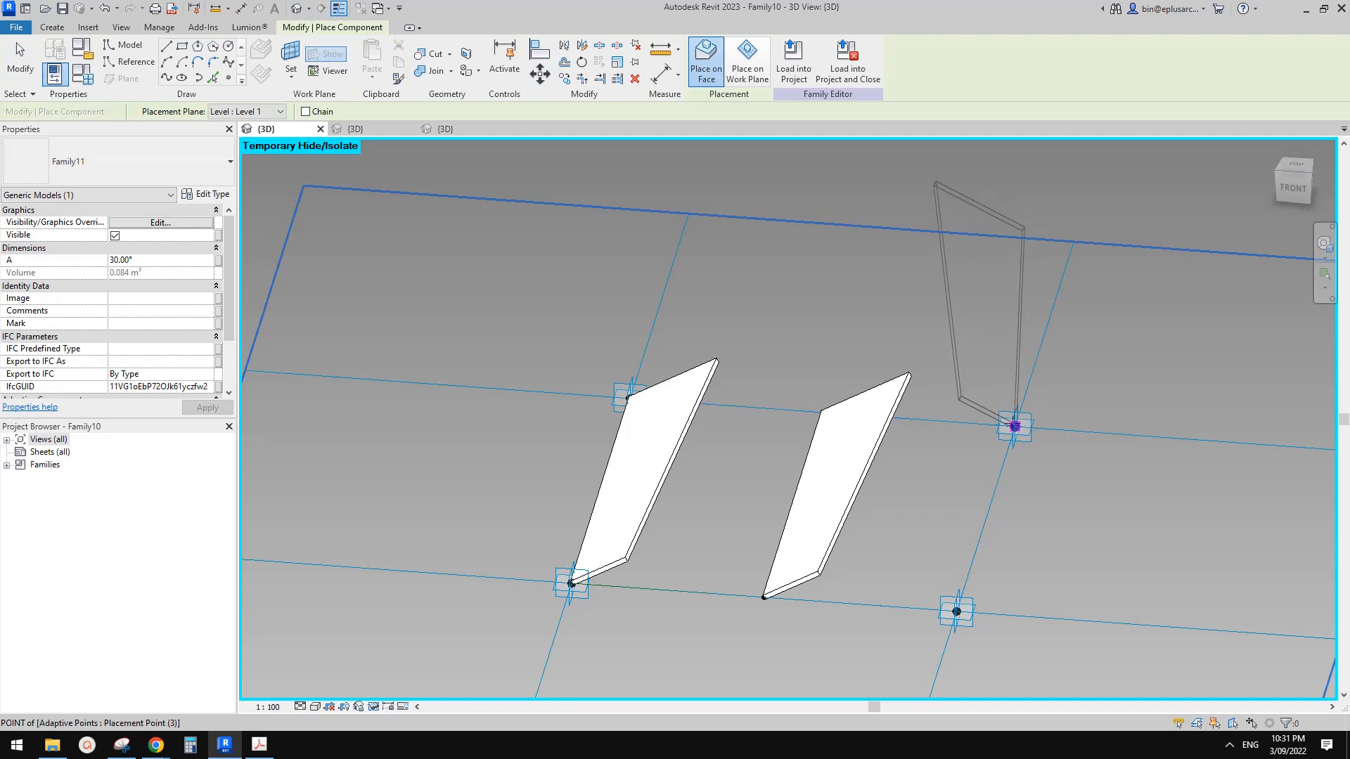
left_click(1015, 426)
left_click(956, 611)
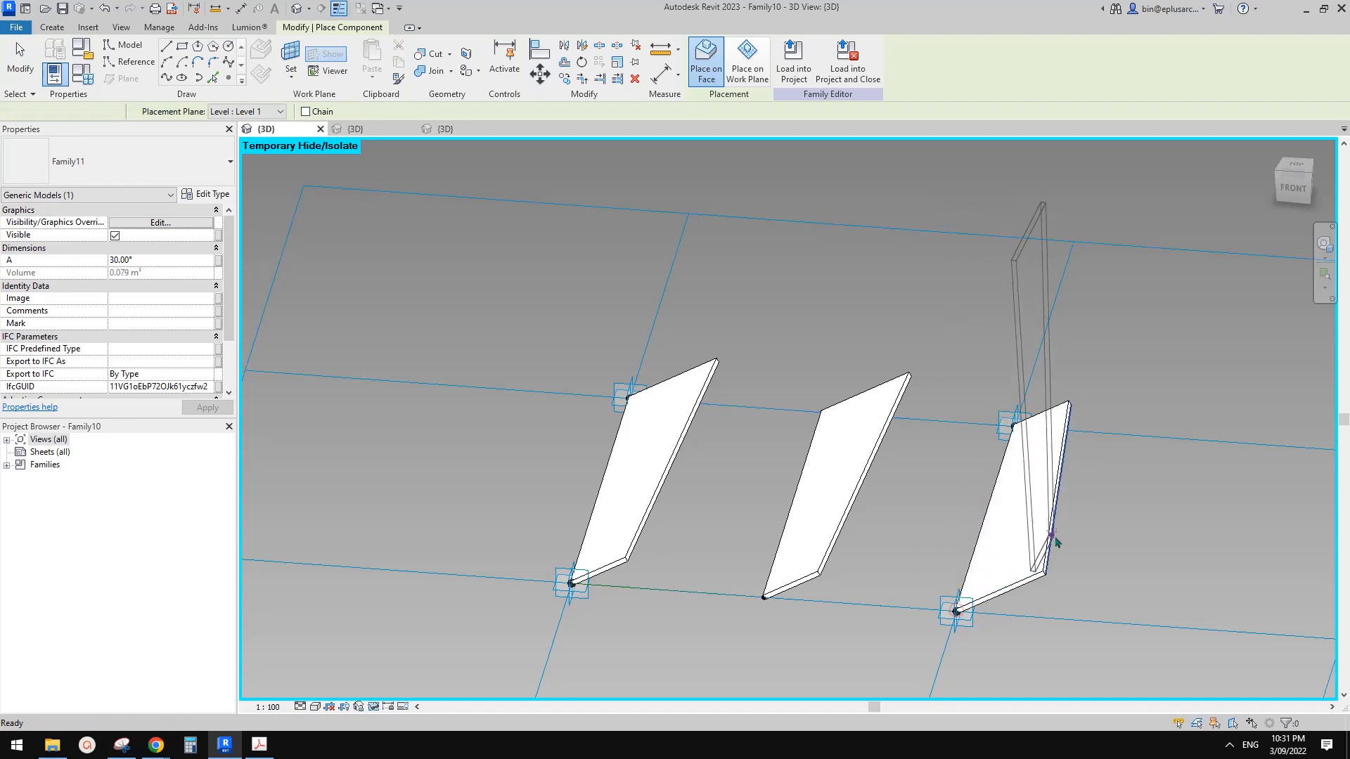
key("Escape")
key("Escape")
Change the rotation parameter A of the right-edge blade so it leans inward, toward the middle blades
left_click(1030, 536)
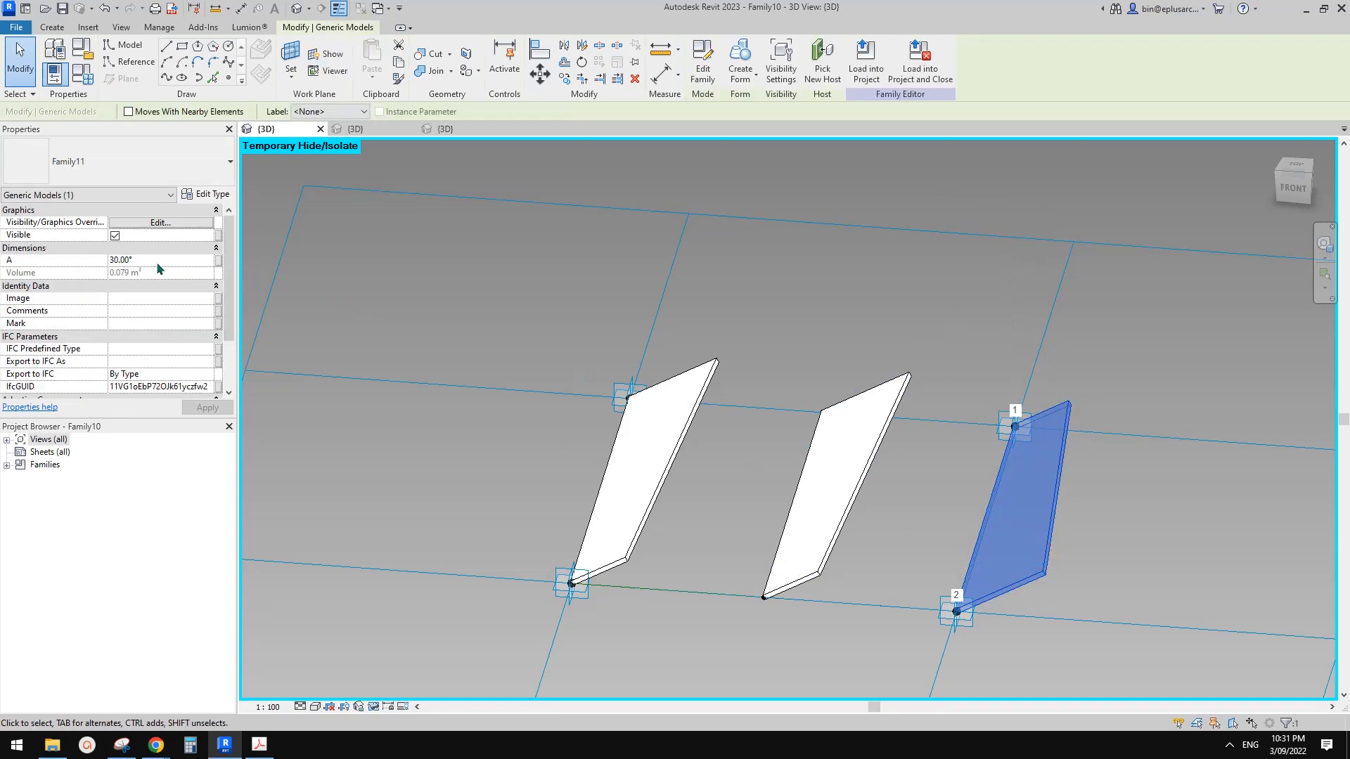
left_click(158, 261)
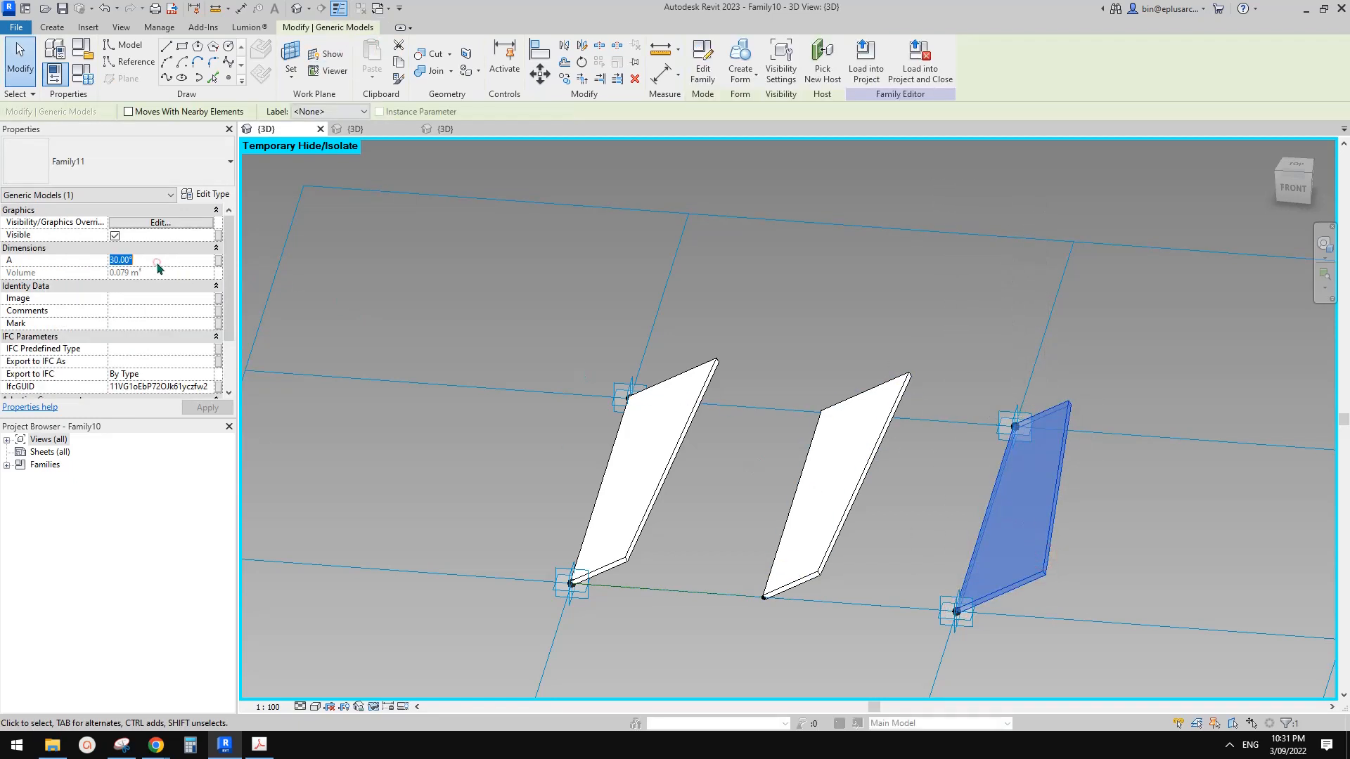
left_click(832, 252)
middle_click_drag(833, 251, 844, 444, "shift")
Restore the temporarily hidden middle blade and examine where the two middle blades meet at the lower midpoint
key("r")
scroll(796, 428, "up", 2)
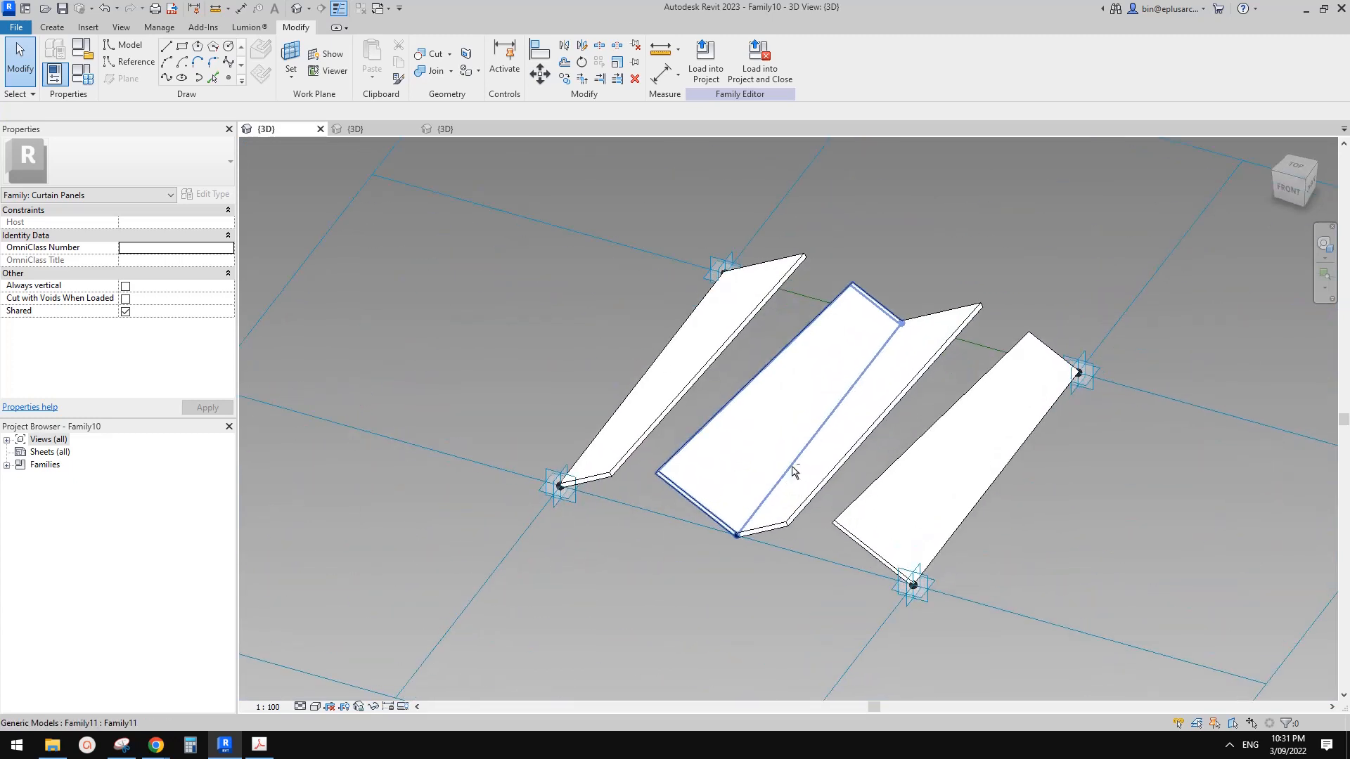
scroll(749, 552, "up", 1)
scroll(749, 551, "up", 2)
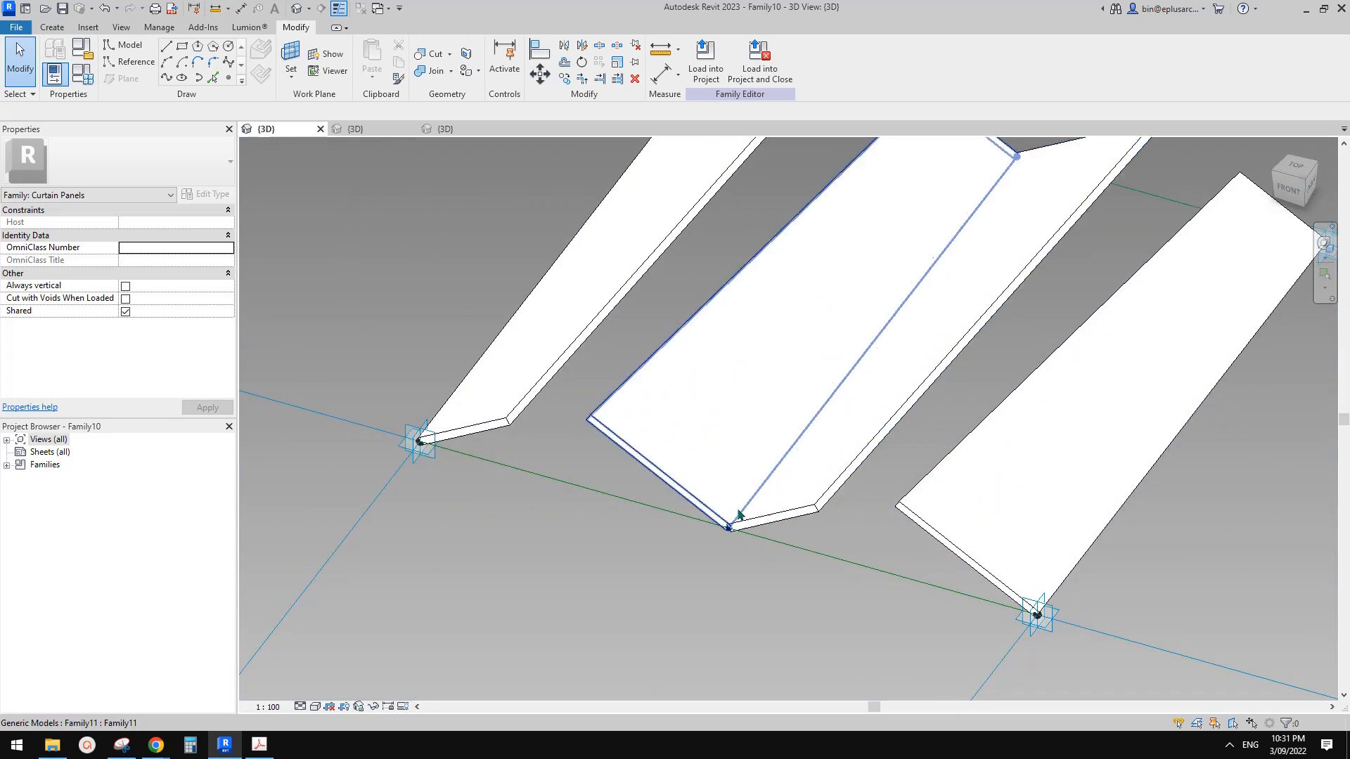
scroll(734, 517, "up", 2)
scroll(773, 526, "down", 4)
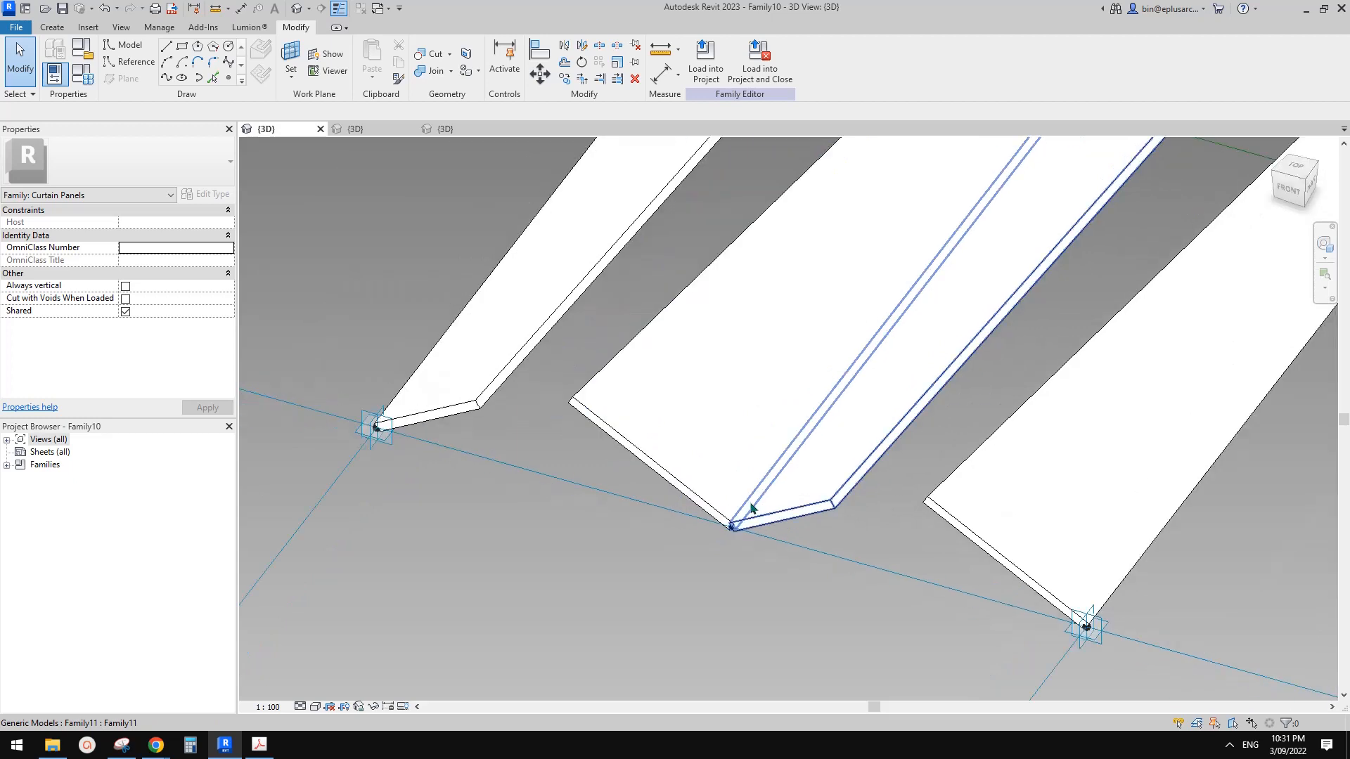
Inspect the meeting edge of the middle blades in the Shaded visual style and return to Hidden Line
key("d")
middle_click_drag(771, 524, 735, 551, "shift")
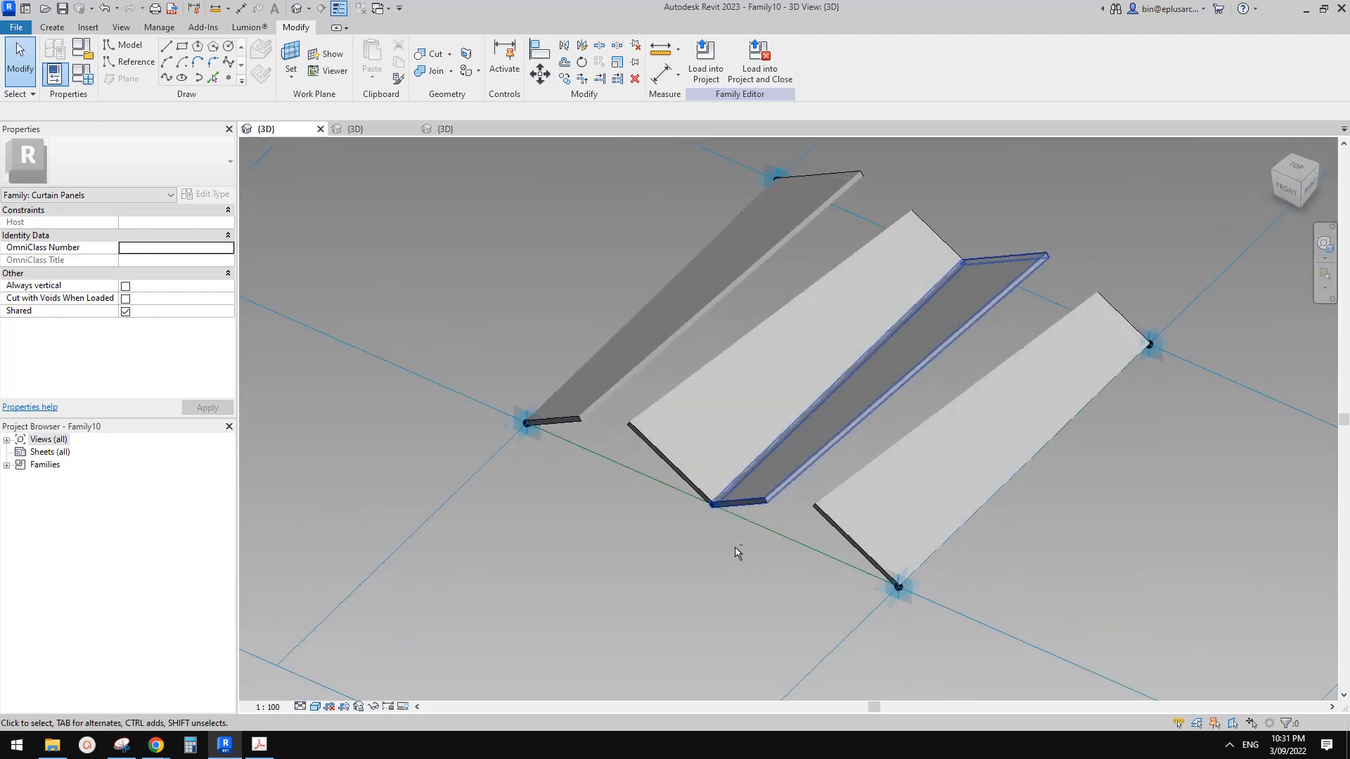
mouse_move(764, 498)
middle_mouse_down()
mouse_move(755, 579)
mouse_move(771, 544)
middle_mouse_up()
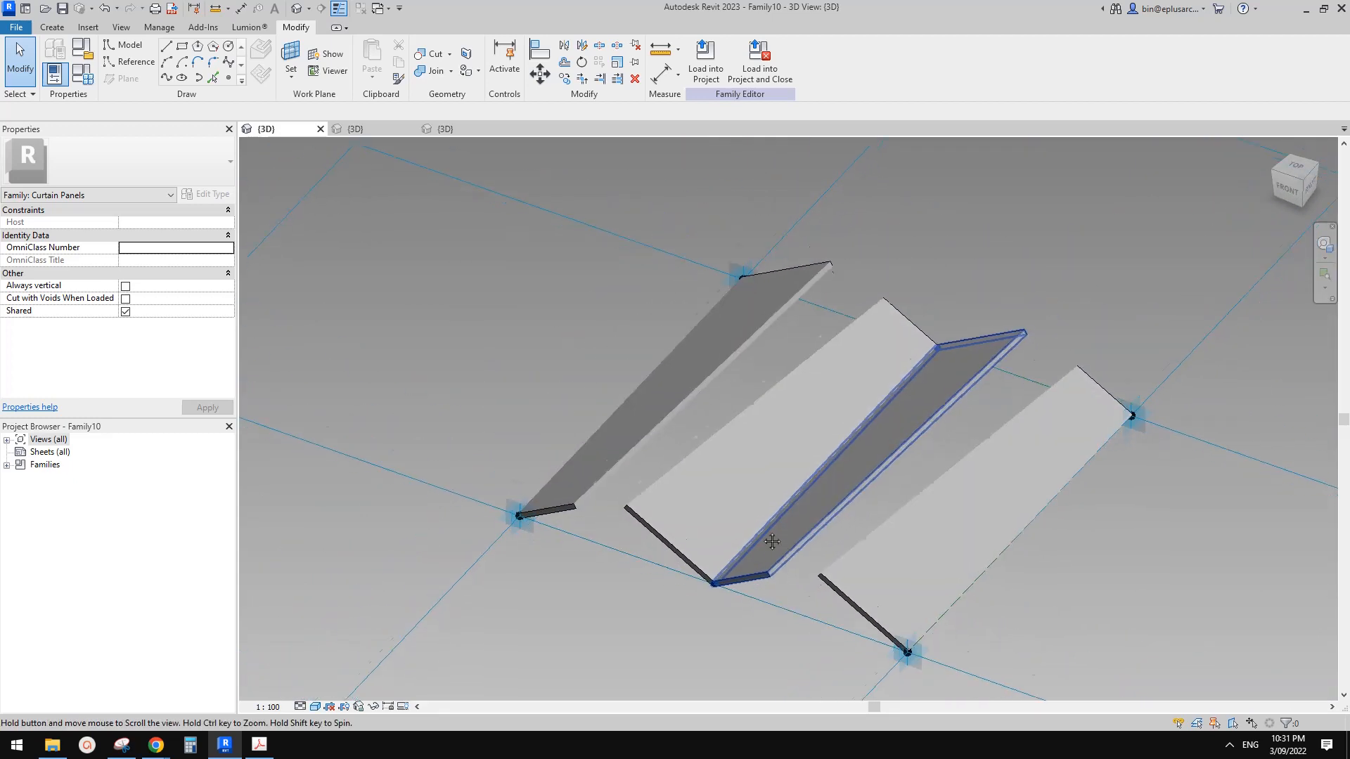
scroll(752, 587, "up", 1)
middle_click_drag(751, 592, 758, 551)
key("h")
key("l")
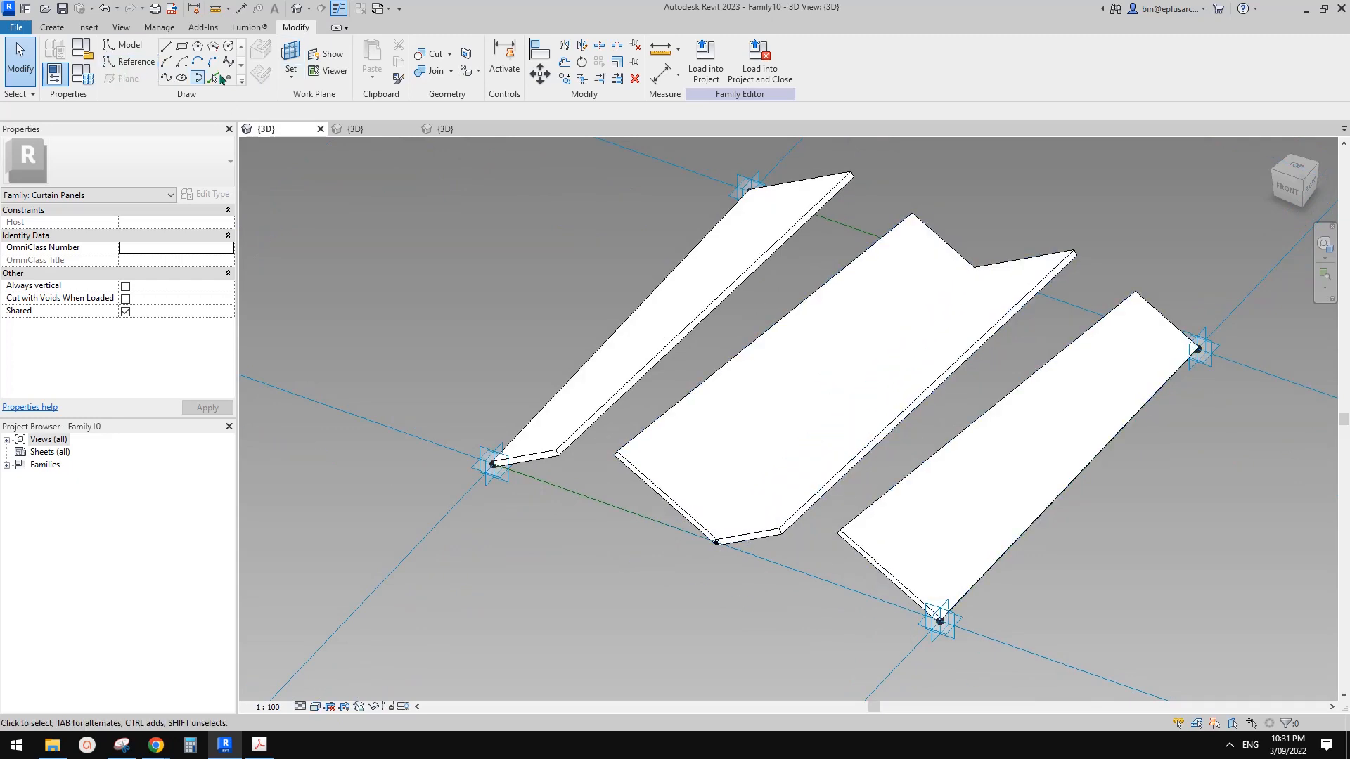
Join the geometry of the two middle blades that share the midpoint edge
left_click(435, 71)
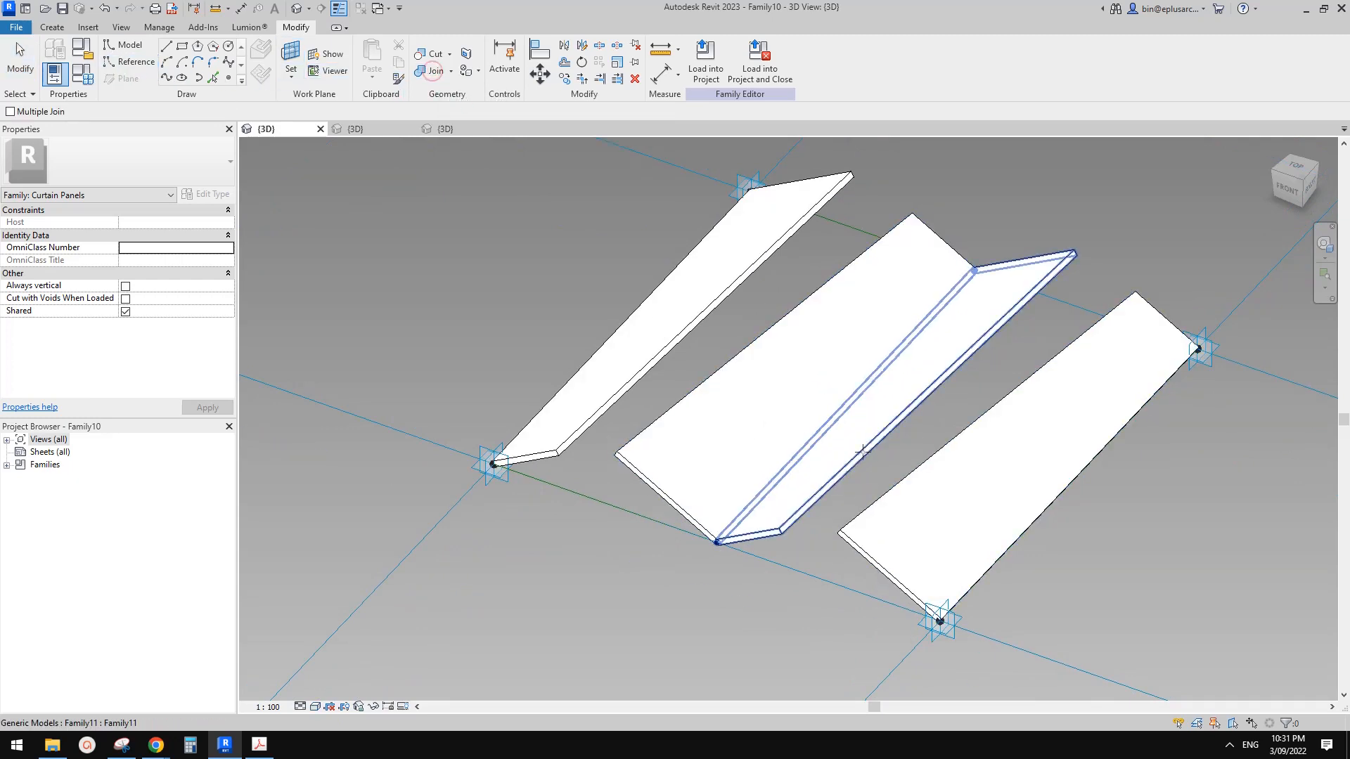
middle_click_drag(865, 412, 862, 419, "shift")
left_click(835, 404)
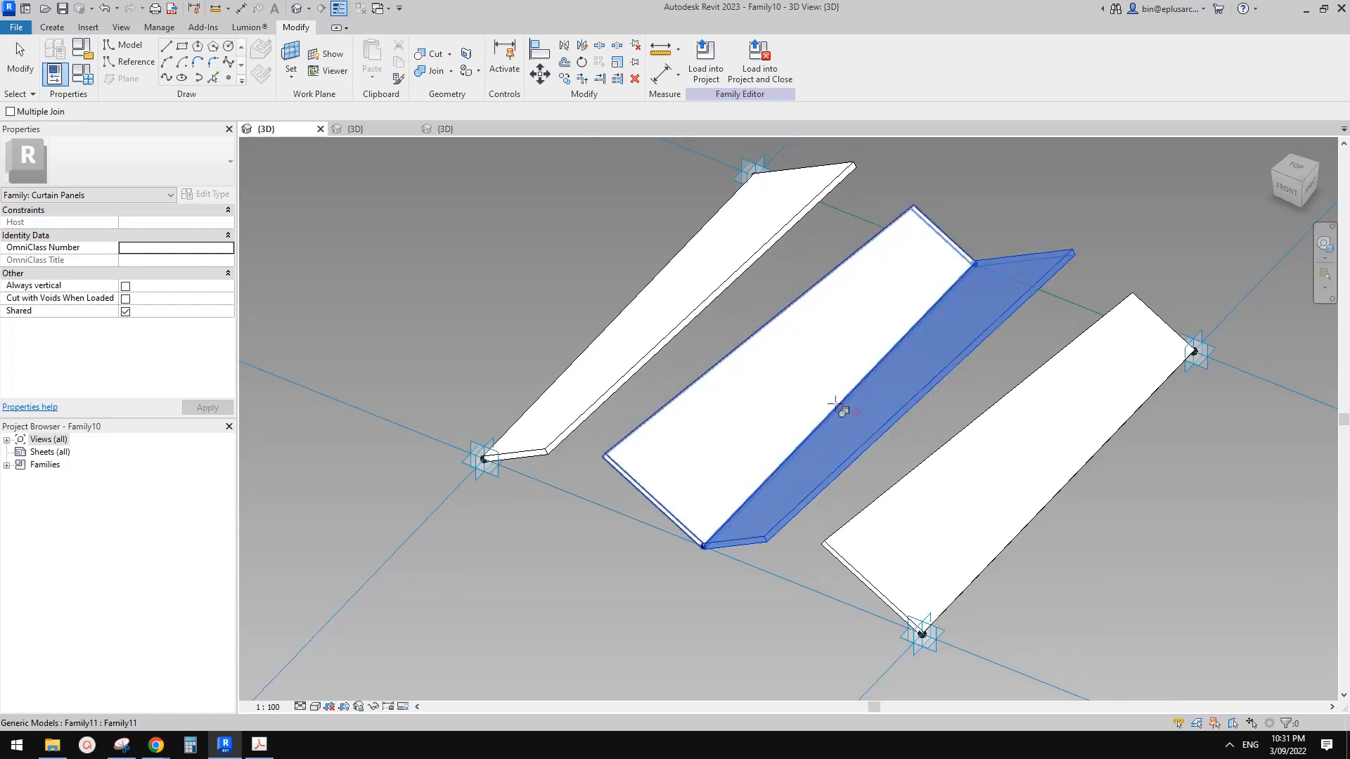
left_click(819, 397)
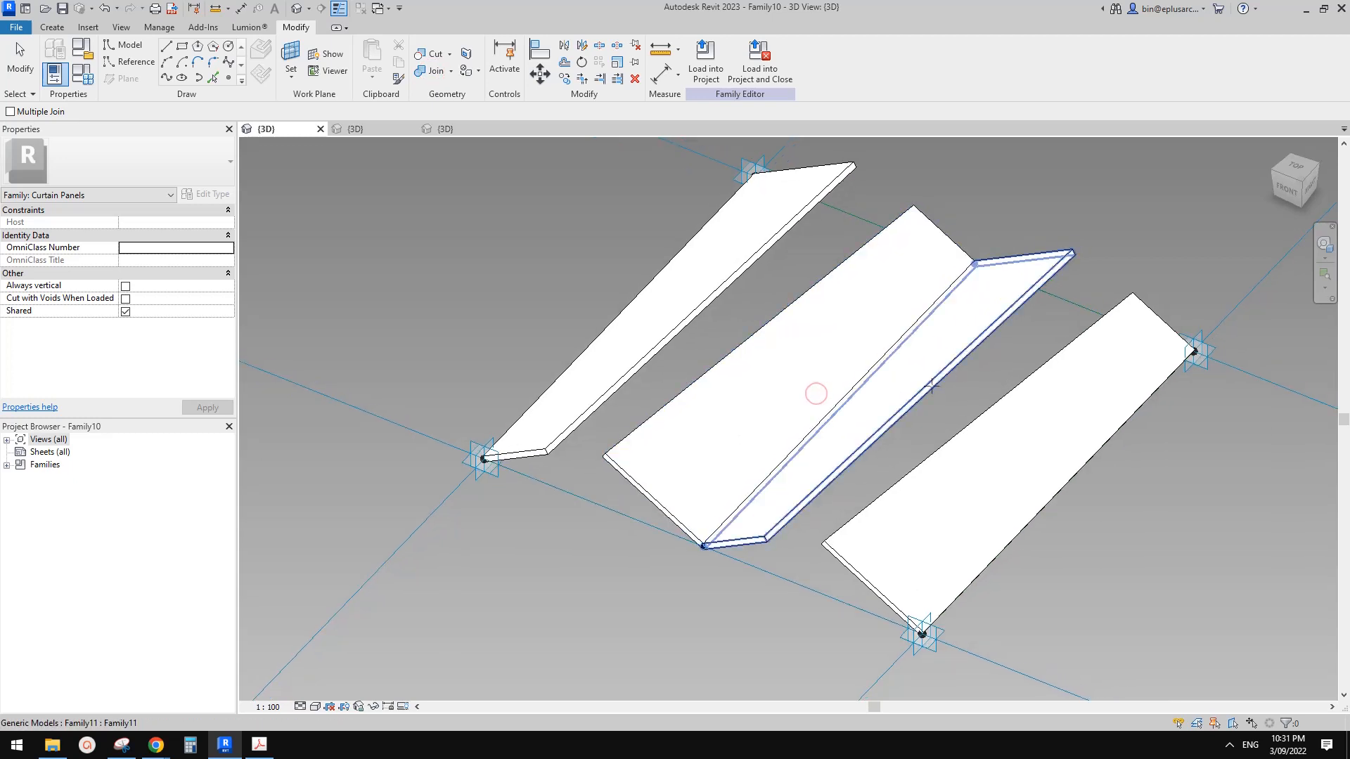
Examine the joined middle blades from several angles and check the rotation parameter A of each of the four blades
key("Escape")
middle_click_drag(915, 367, 943, 331, "shift")
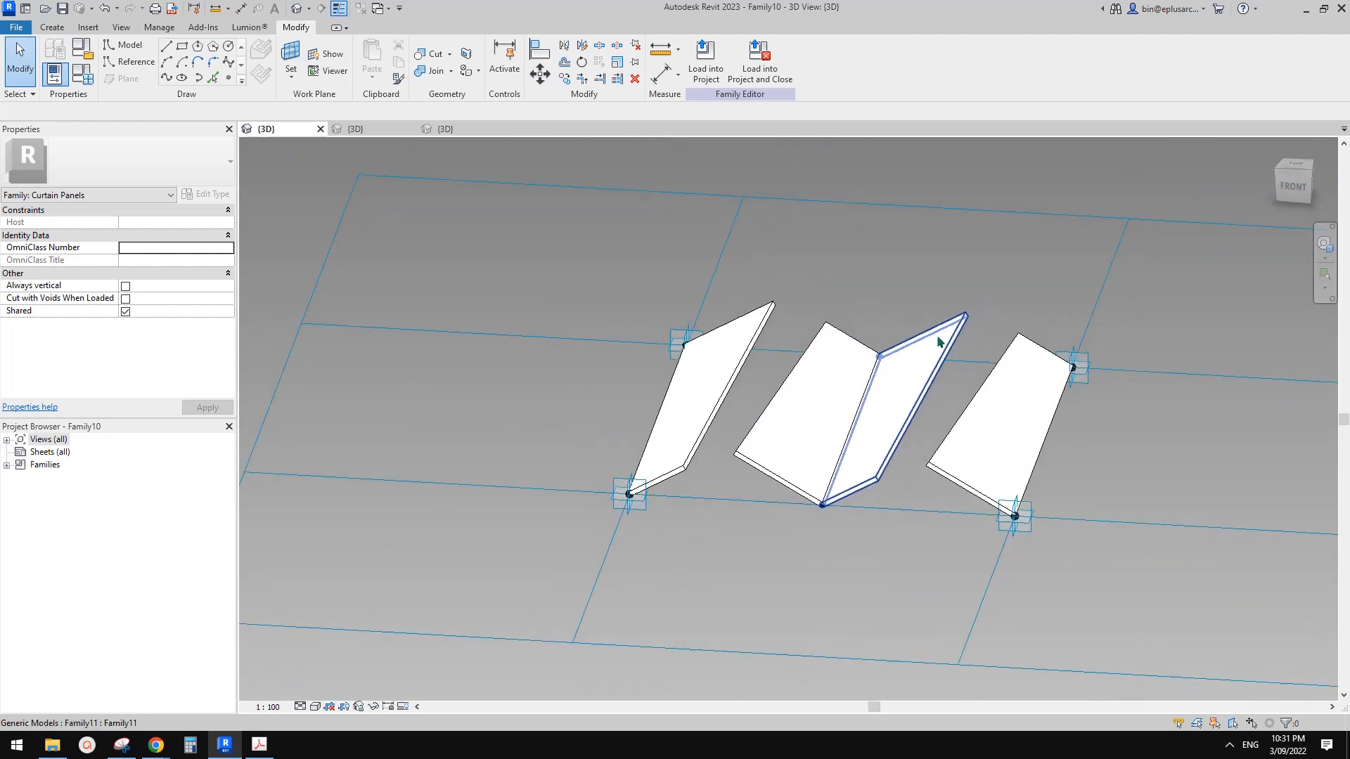
middle_click_drag(854, 456, 858, 528, "shift")
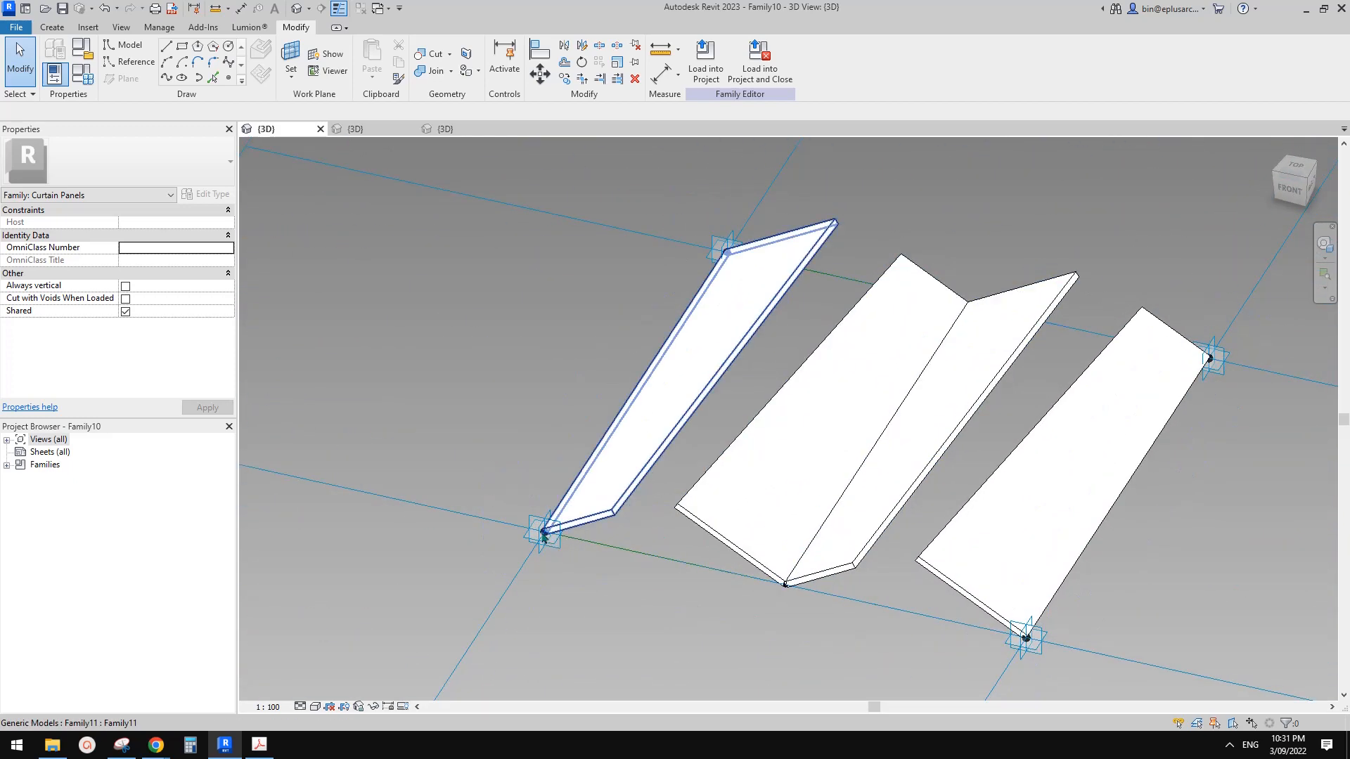
left_click(544, 533)
left_click(708, 443)
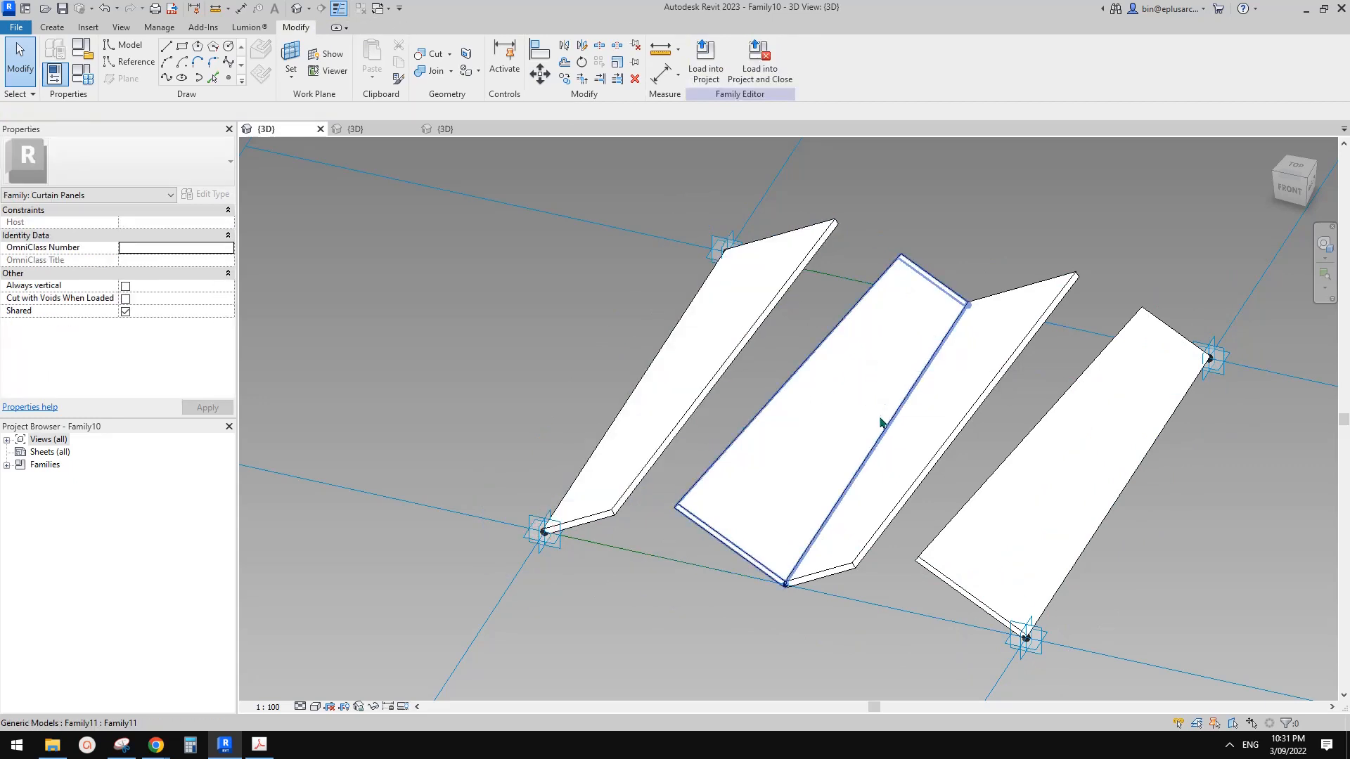
left_click(725, 324)
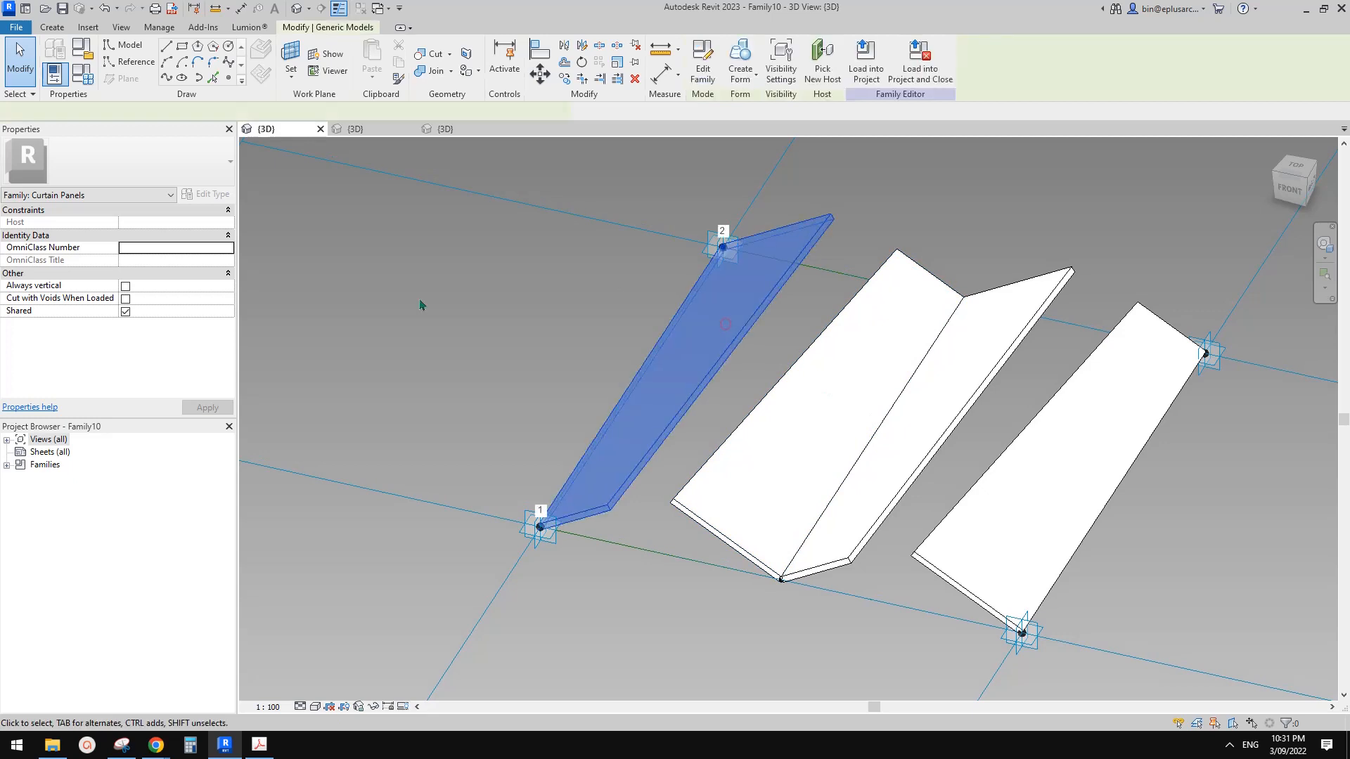
left_click(836, 397)
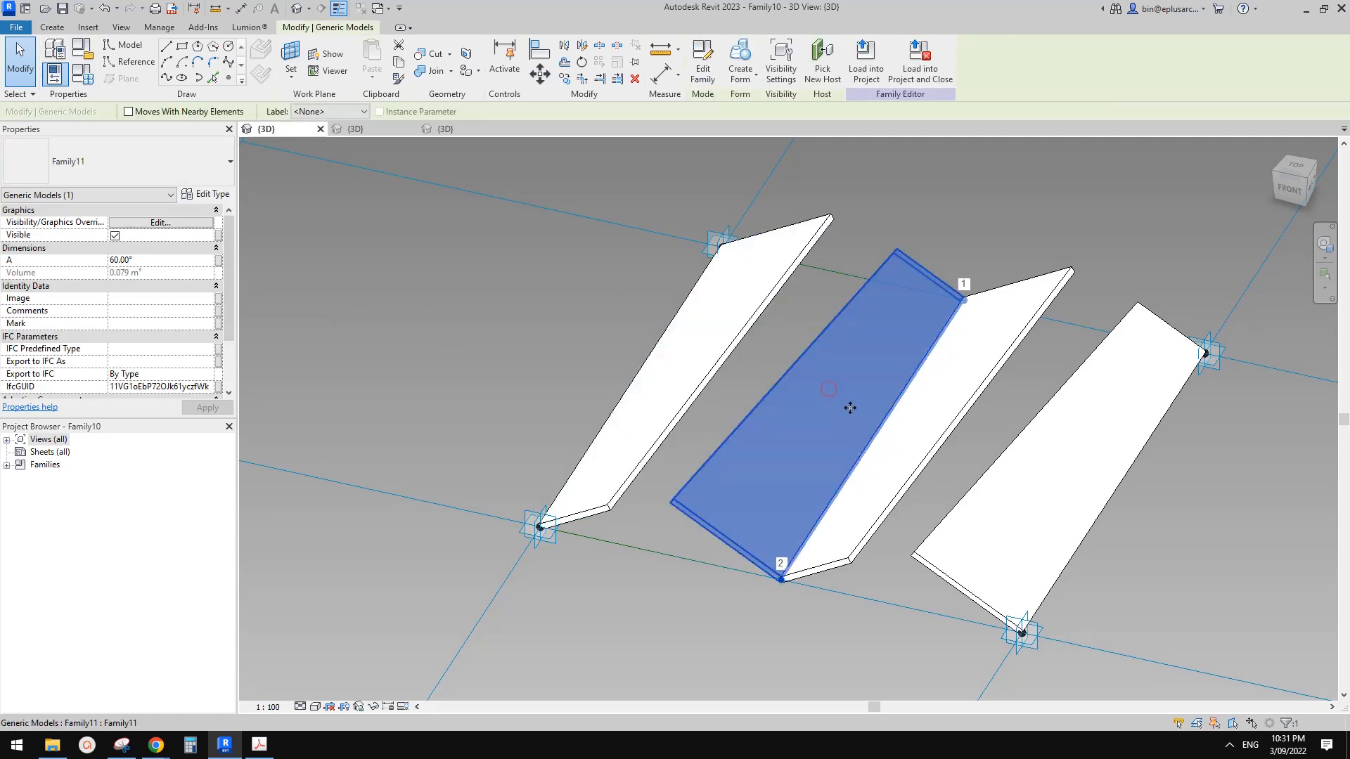
left_click(921, 422)
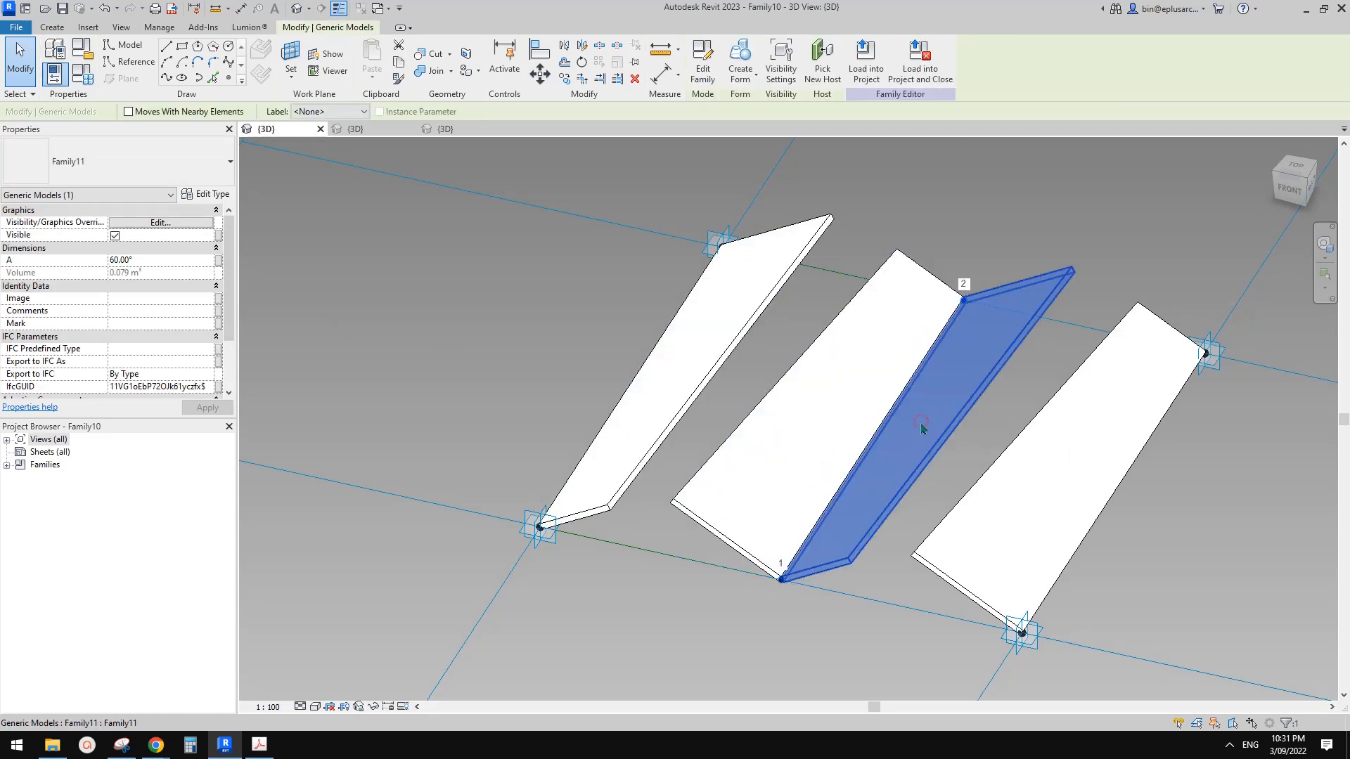
left_click(1038, 456)
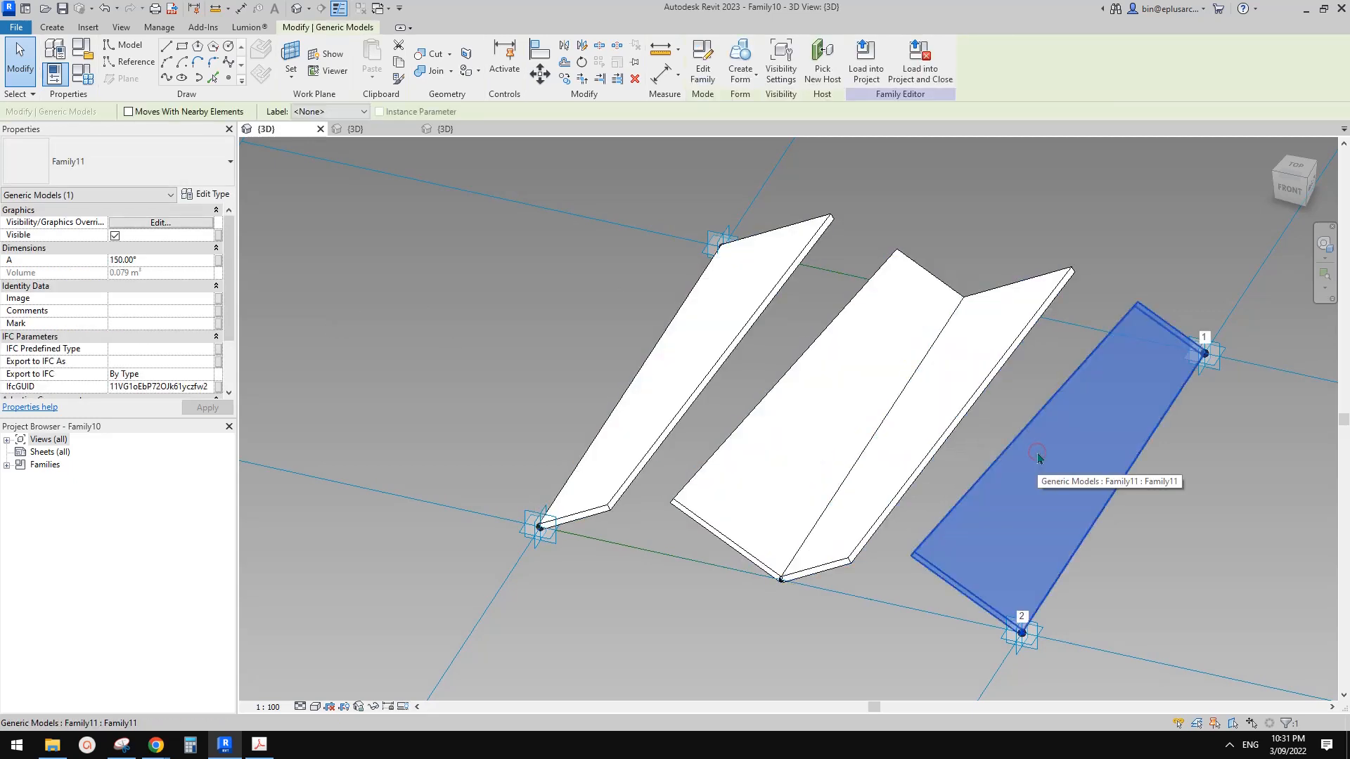
left_click(983, 441)
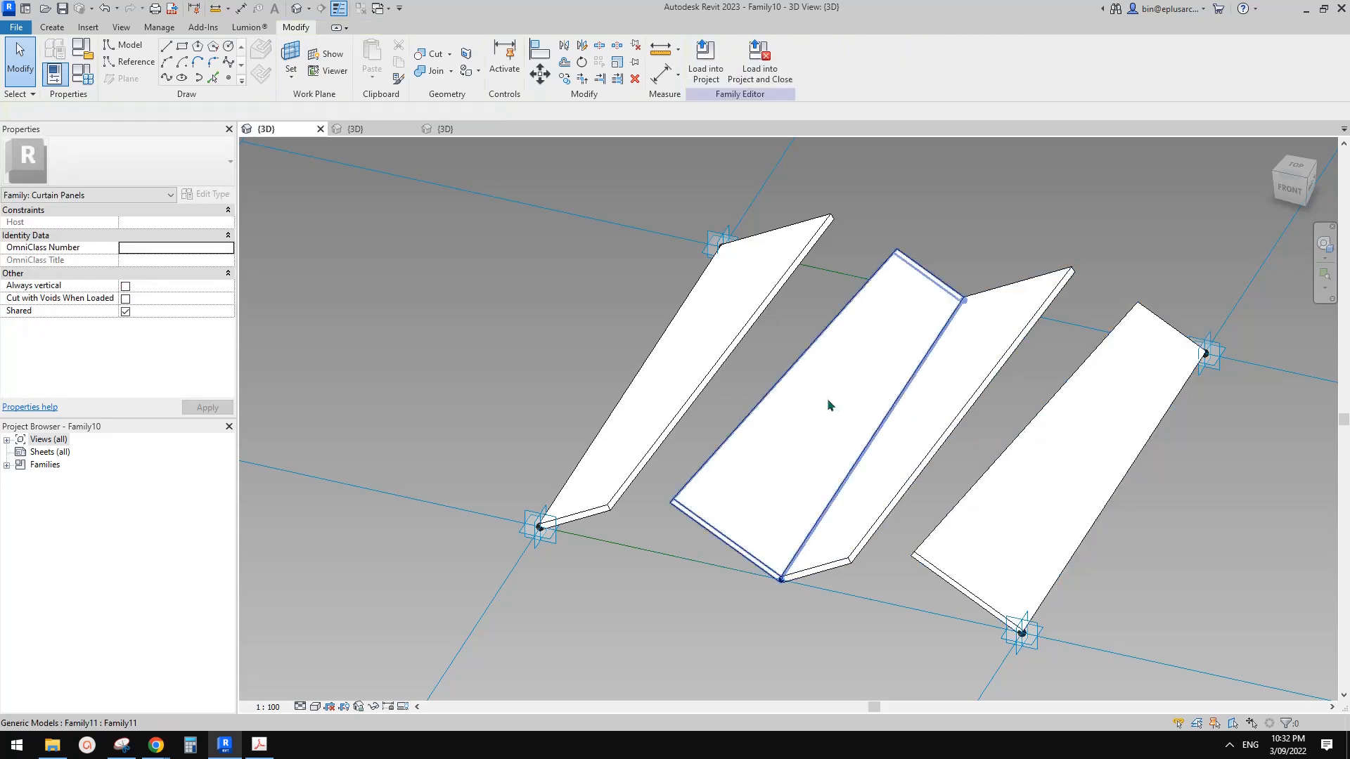
left_click(474, 320)
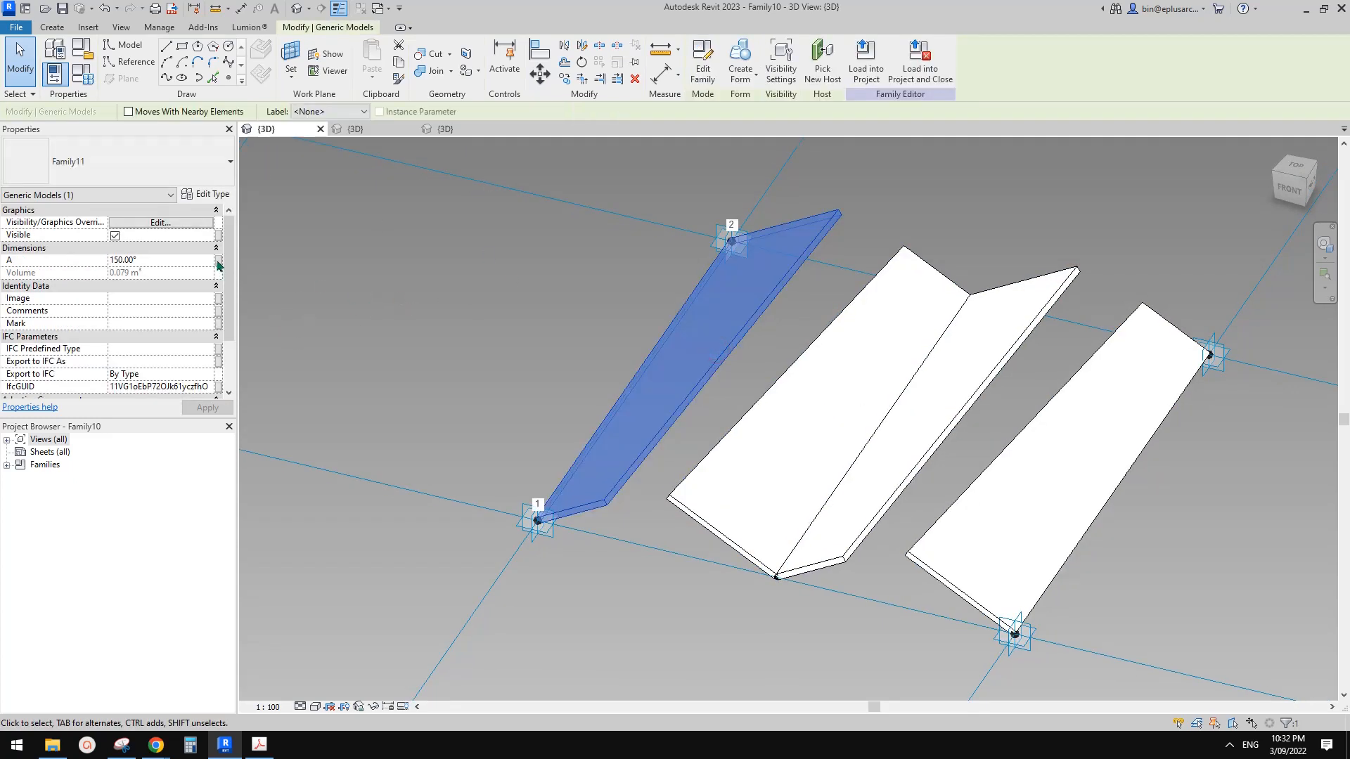
key("Escape")
Create an instance family parameter named A with the Angle type, grouped under Dimensions
left_click(81, 73)
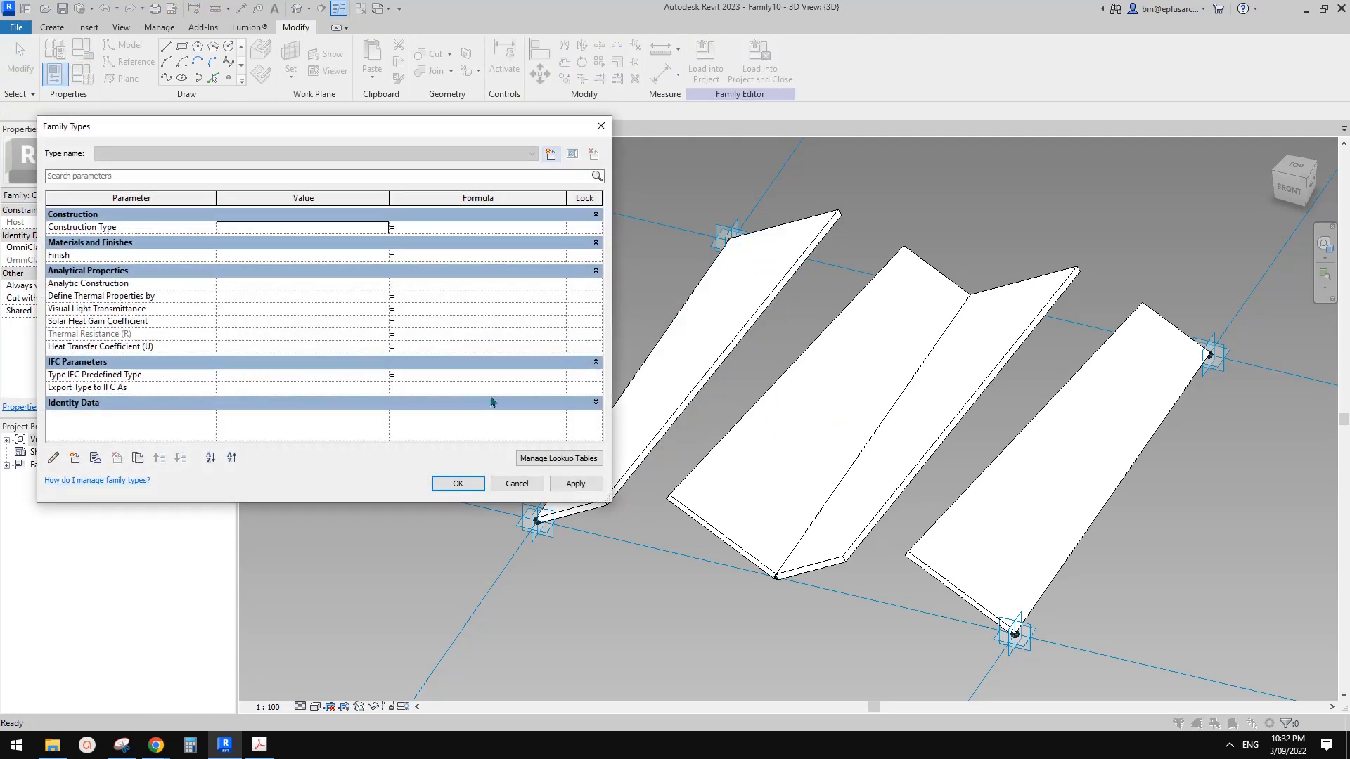
left_click(74, 457)
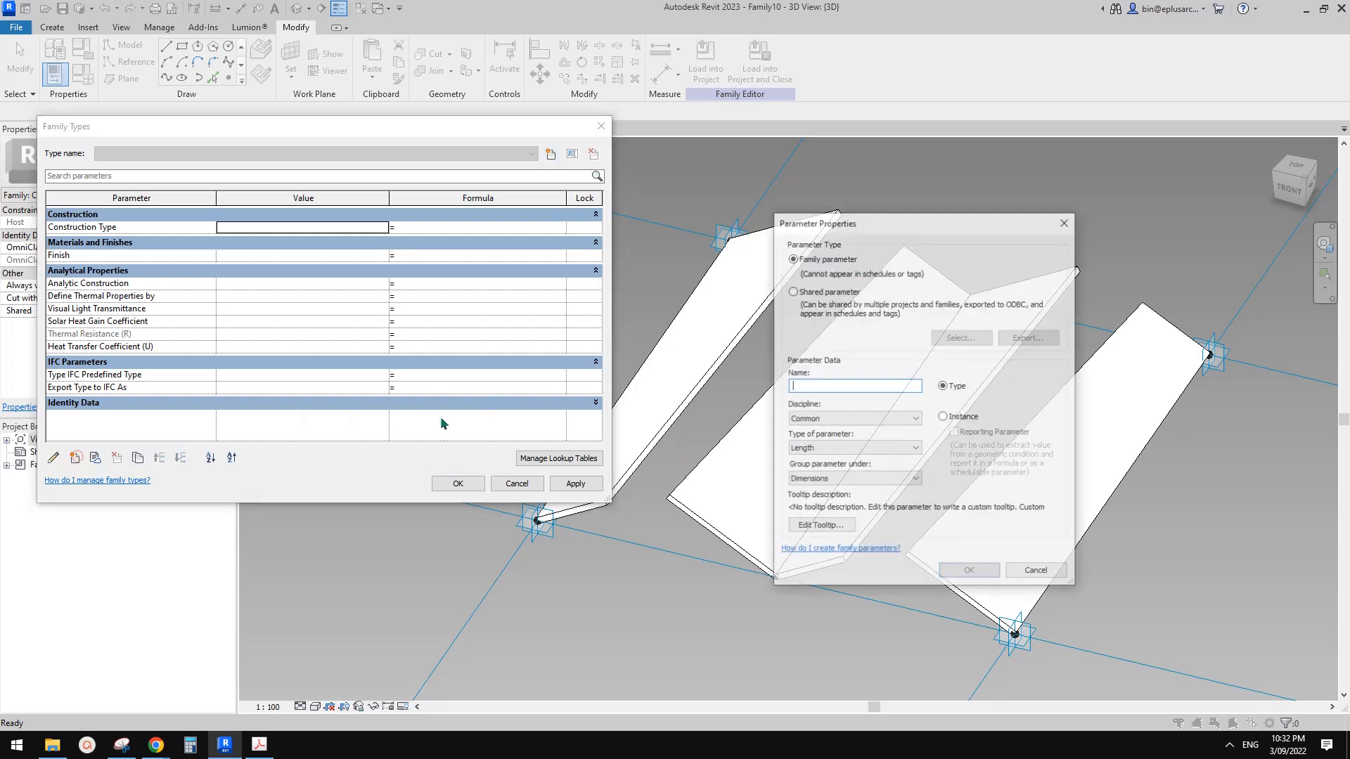
type("A")
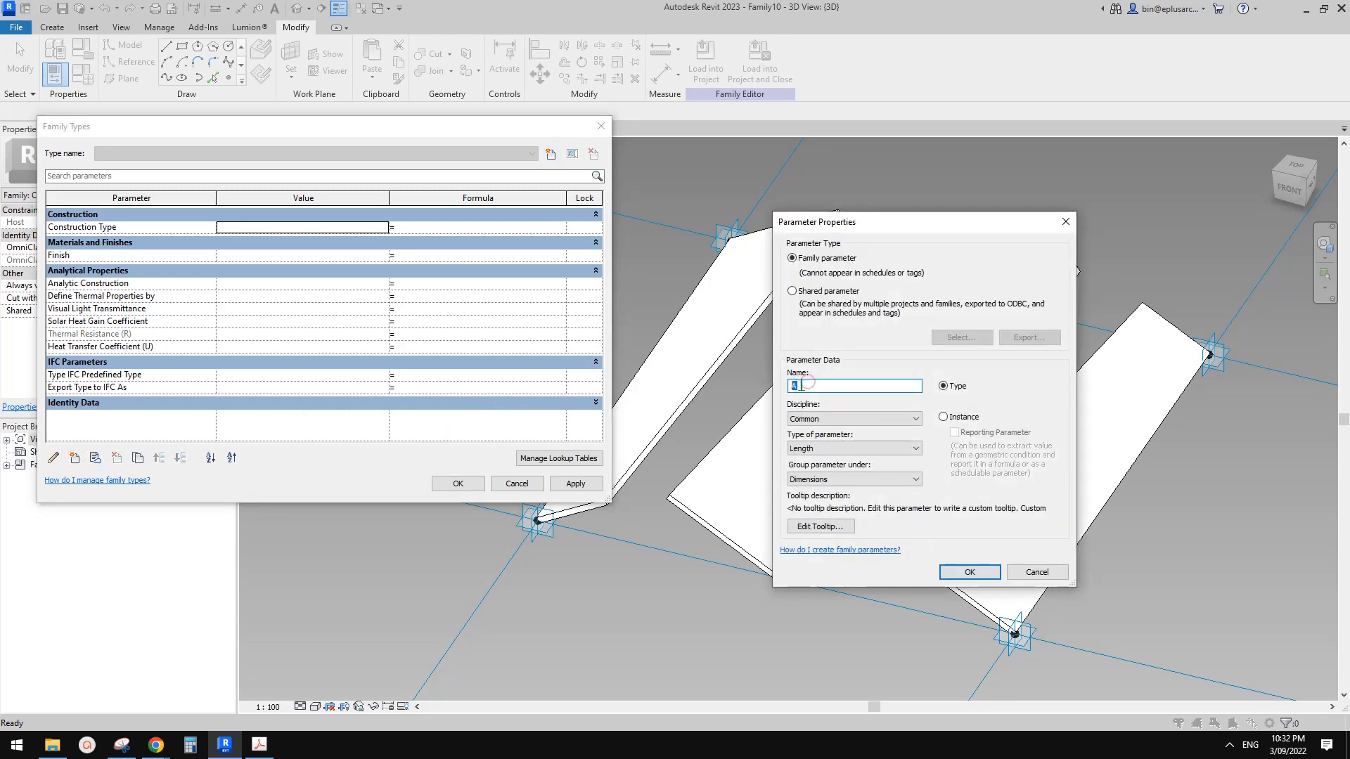
left_click(826, 449)
left_click(812, 469)
left_click(943, 417)
left_click(968, 573)
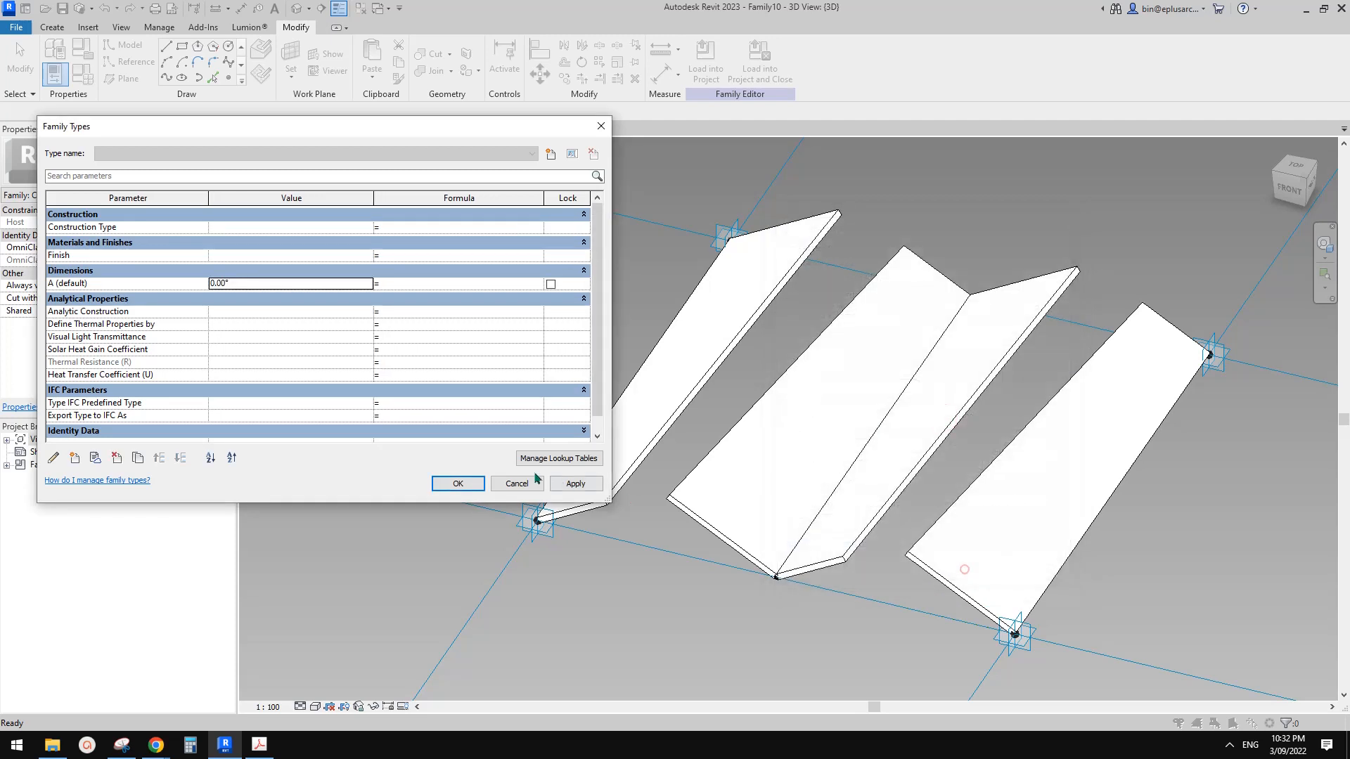
left_click(470, 483)
Set the value of family parameter A to 30° in the family types
left_click(82, 79)
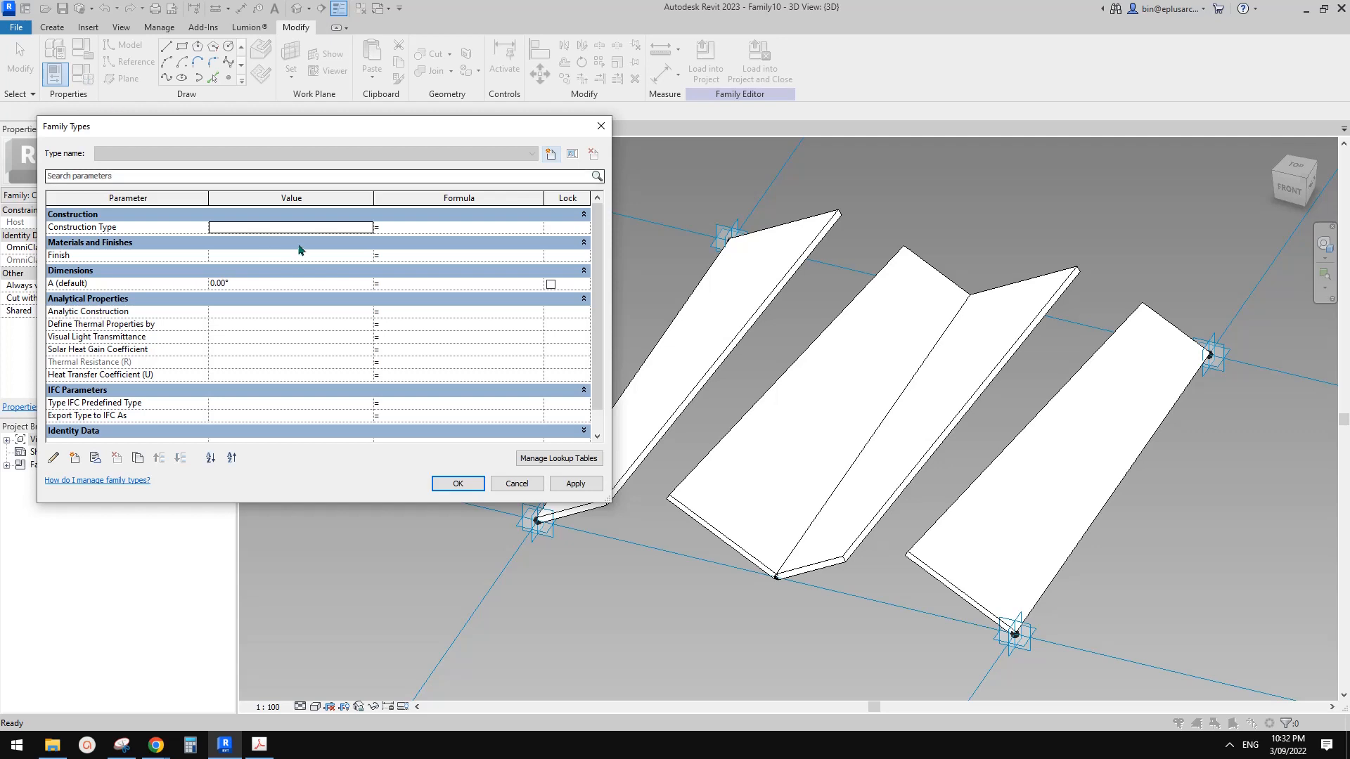
left_click(304, 284)
type("30")
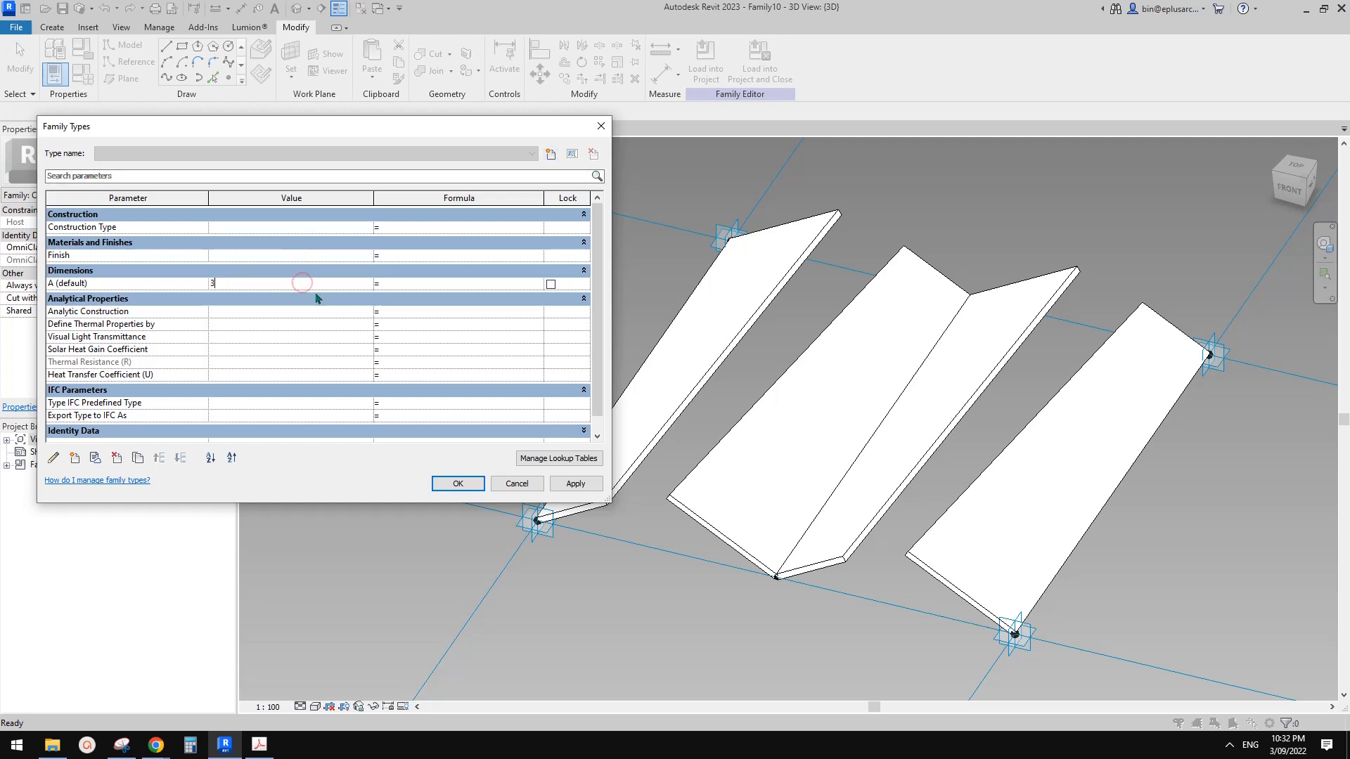
left_click(458, 484)
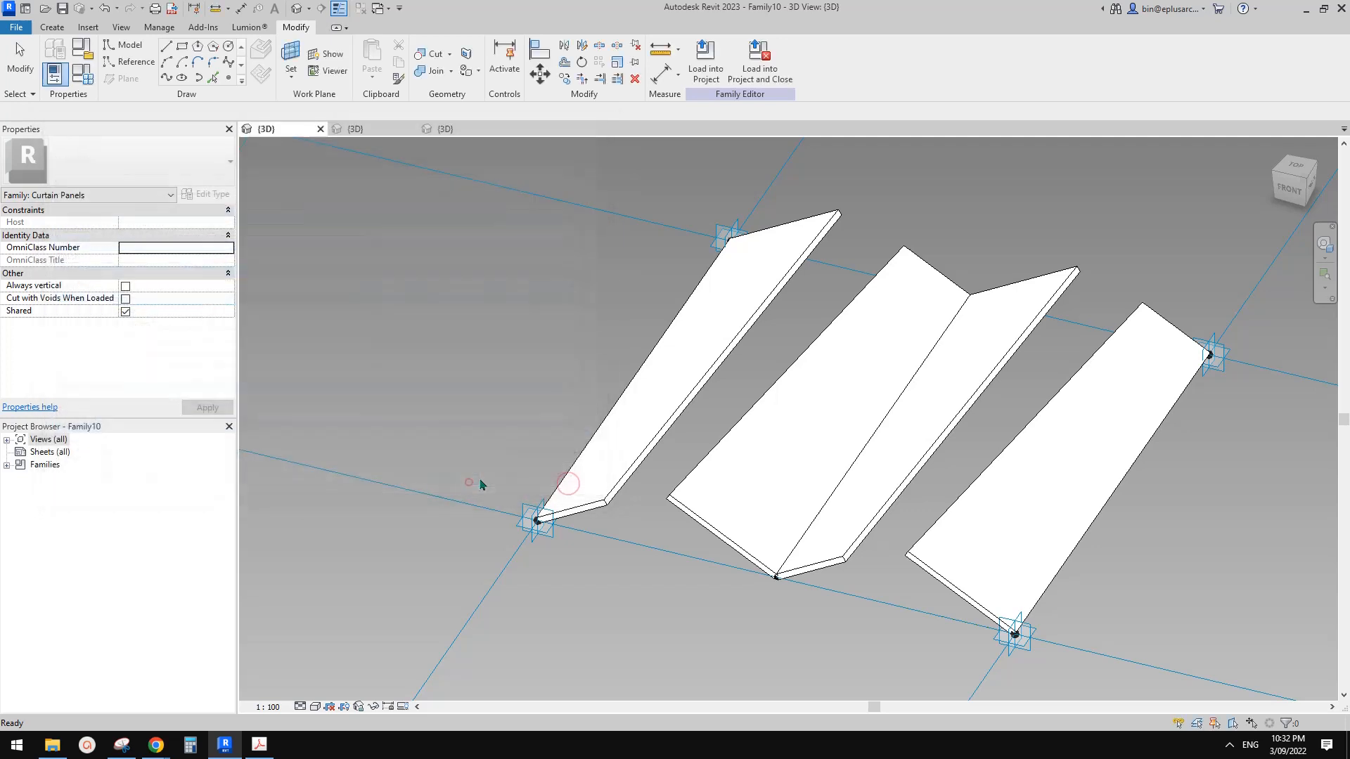
Associate the left-edge blade's rotation angle with a new instance family parameter named B
left_click(719, 358)
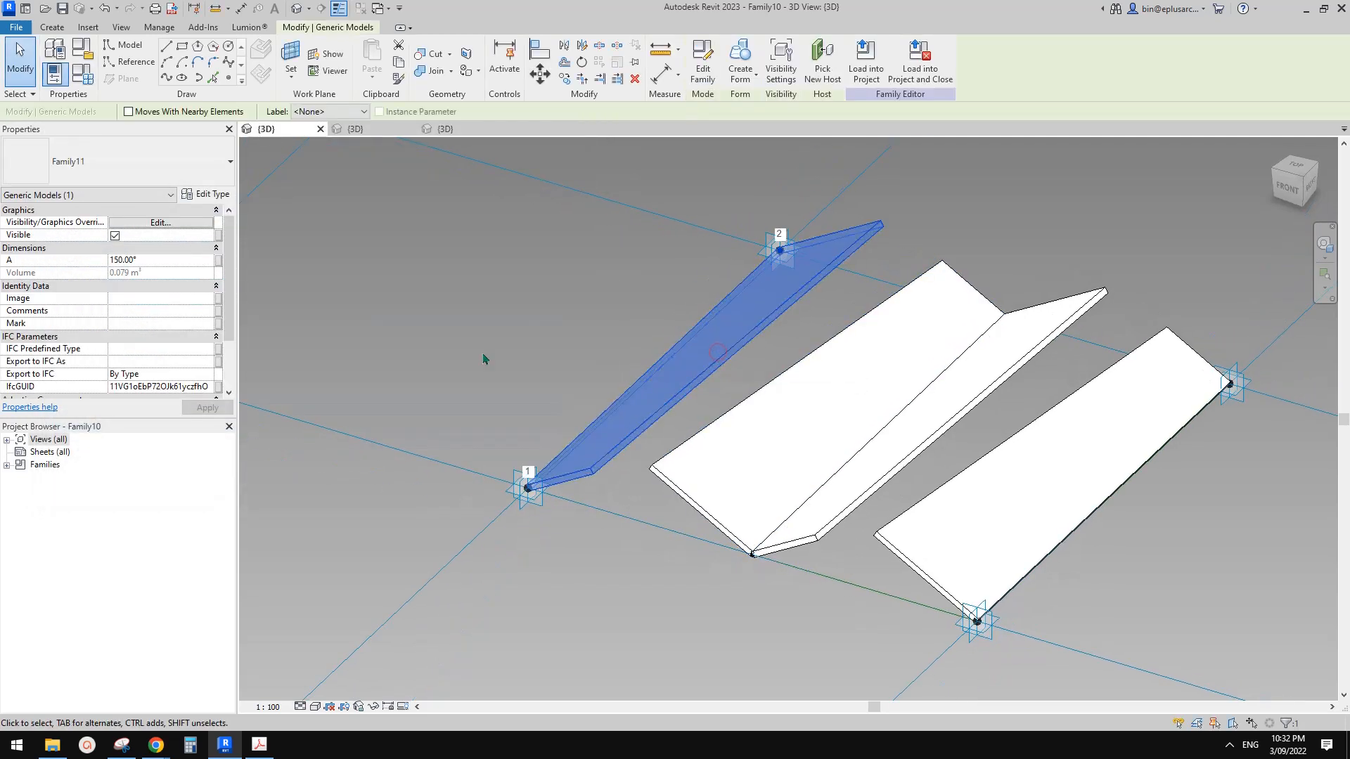
left_click(219, 262)
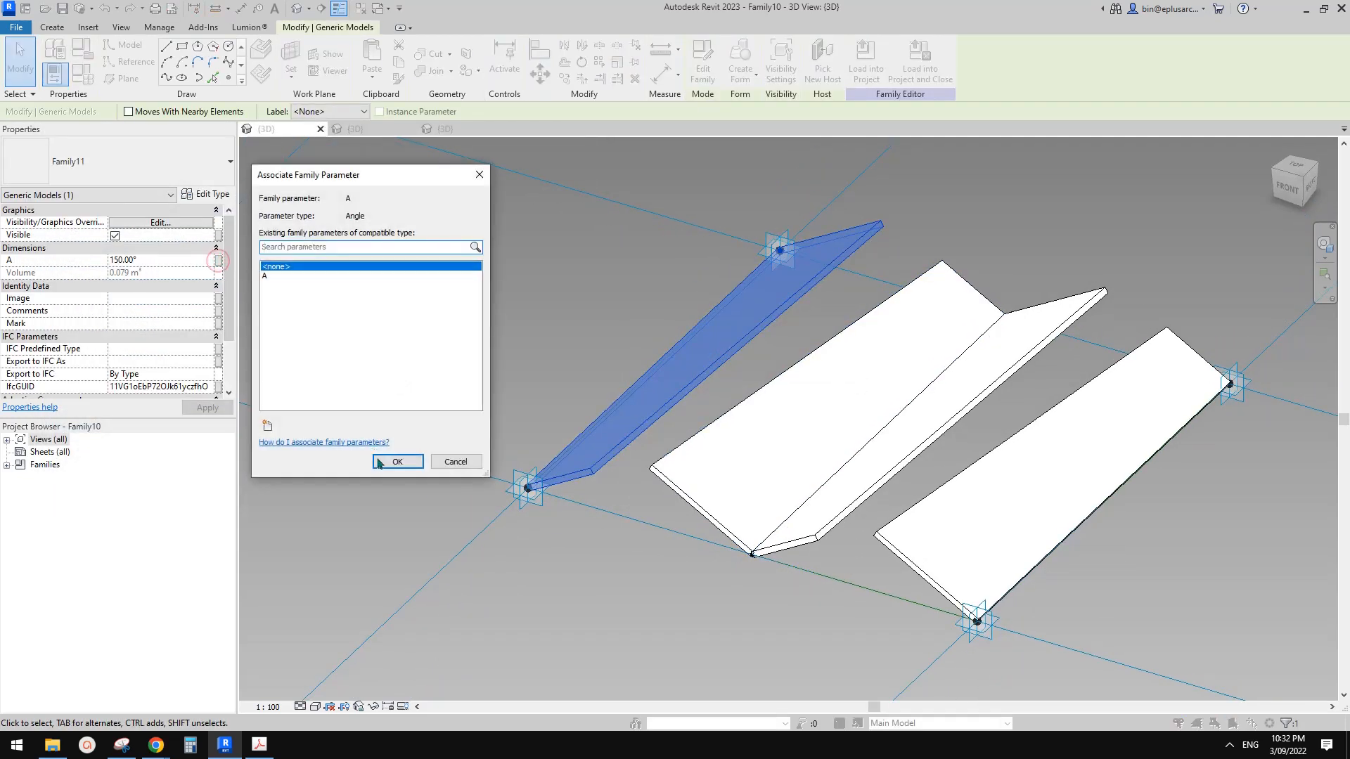
left_click(268, 425)
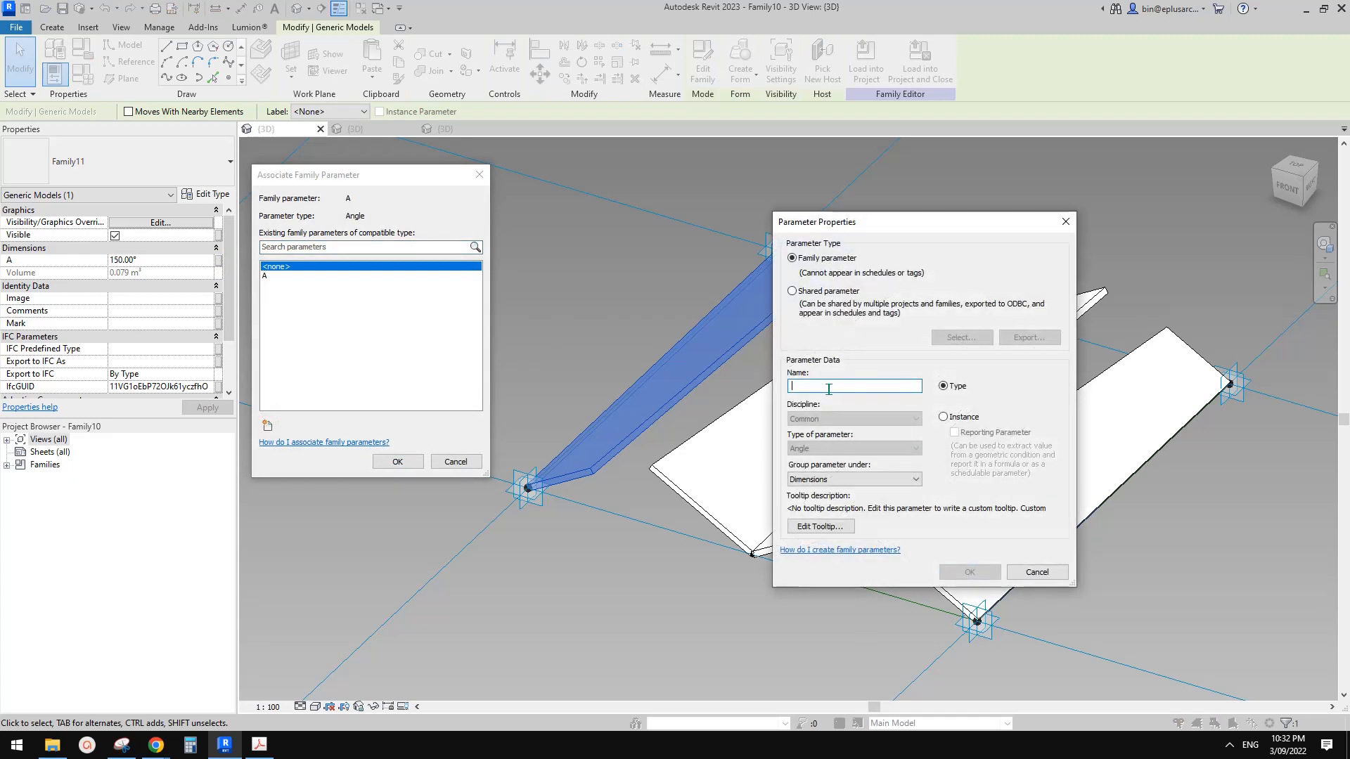
type("B")
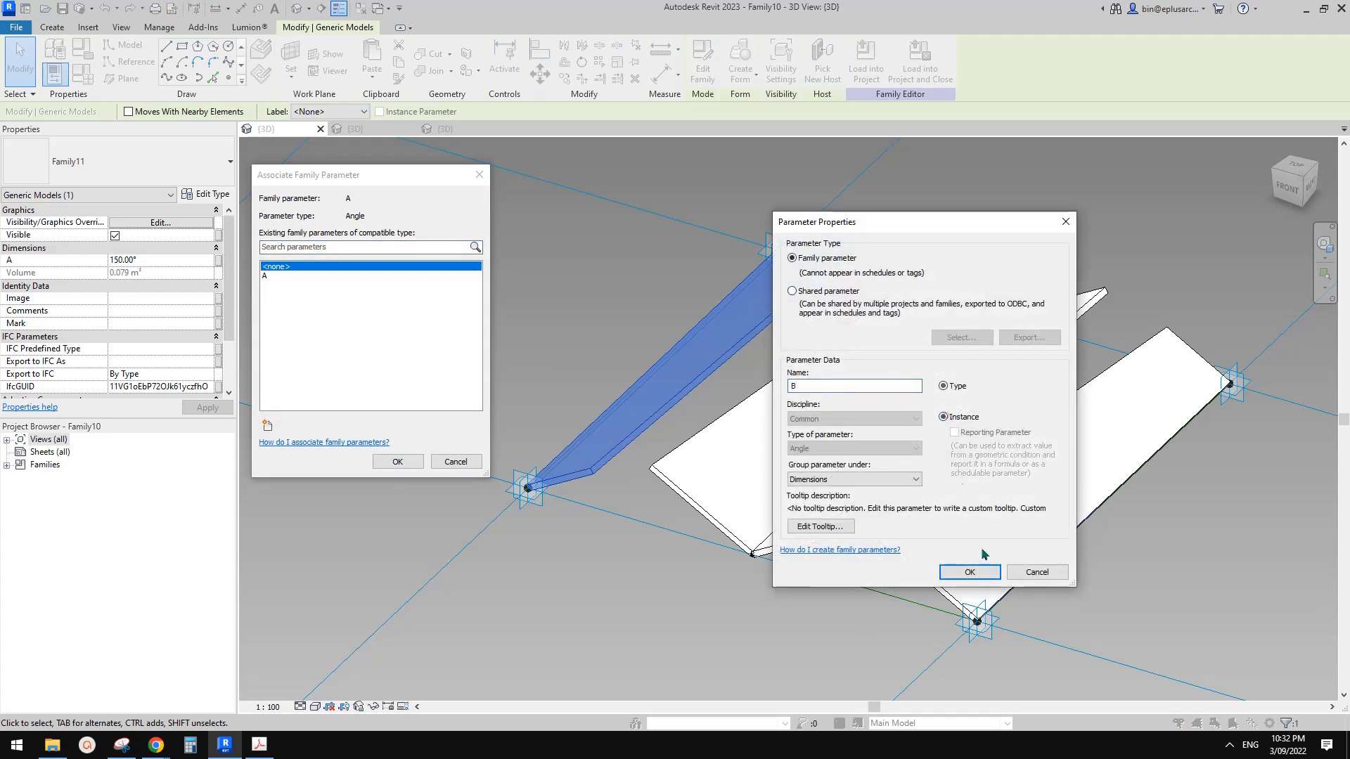
left_click(969, 572)
left_click(402, 462)
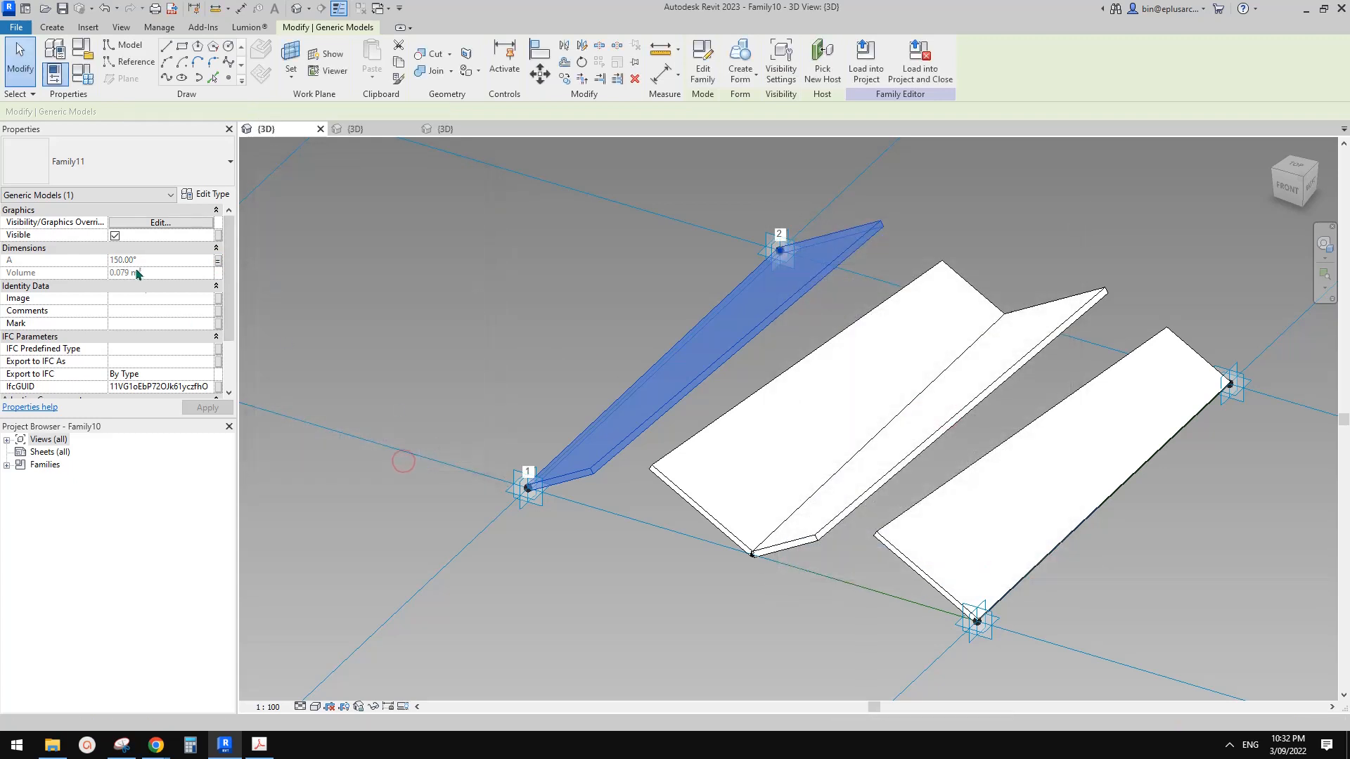
Give family parameter B the formula 180° - 30°
left_click(83, 74)
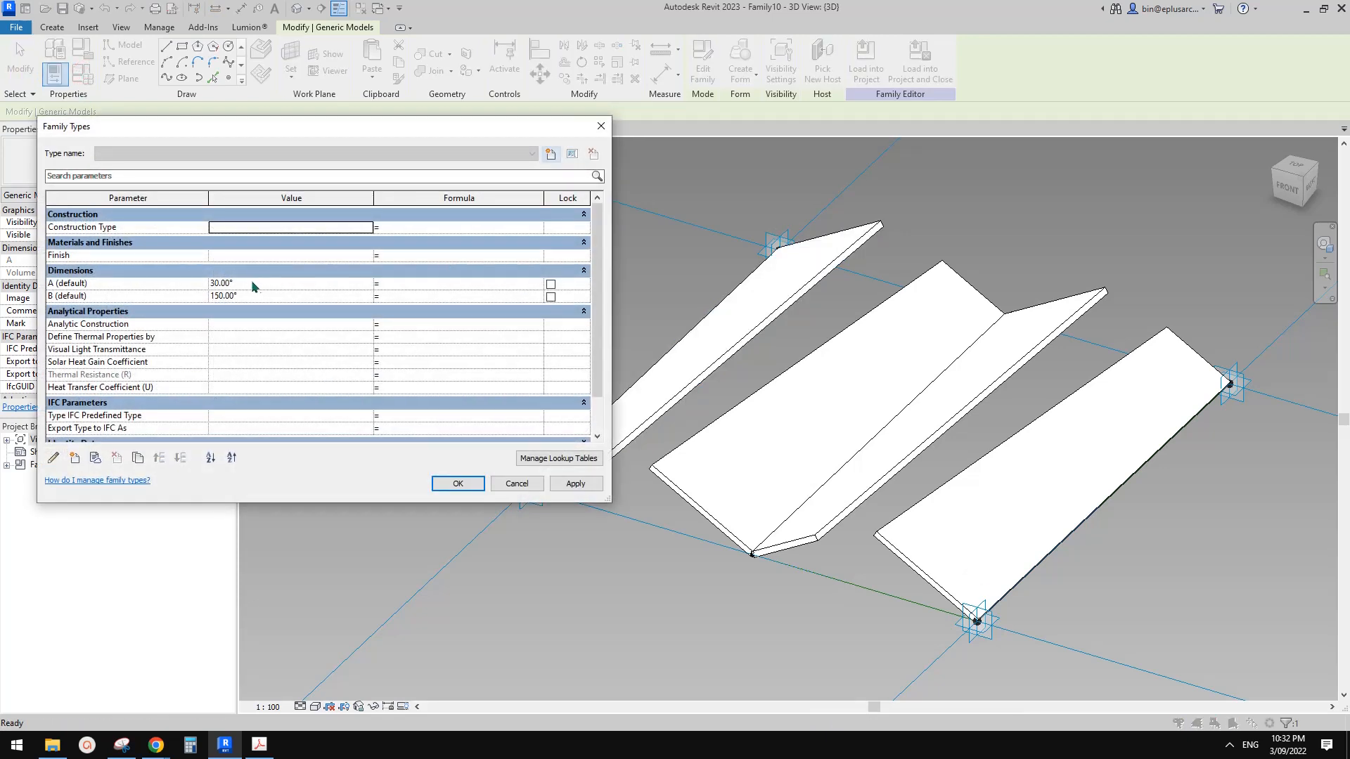
left_click(422, 297)
type("180° - 30°")
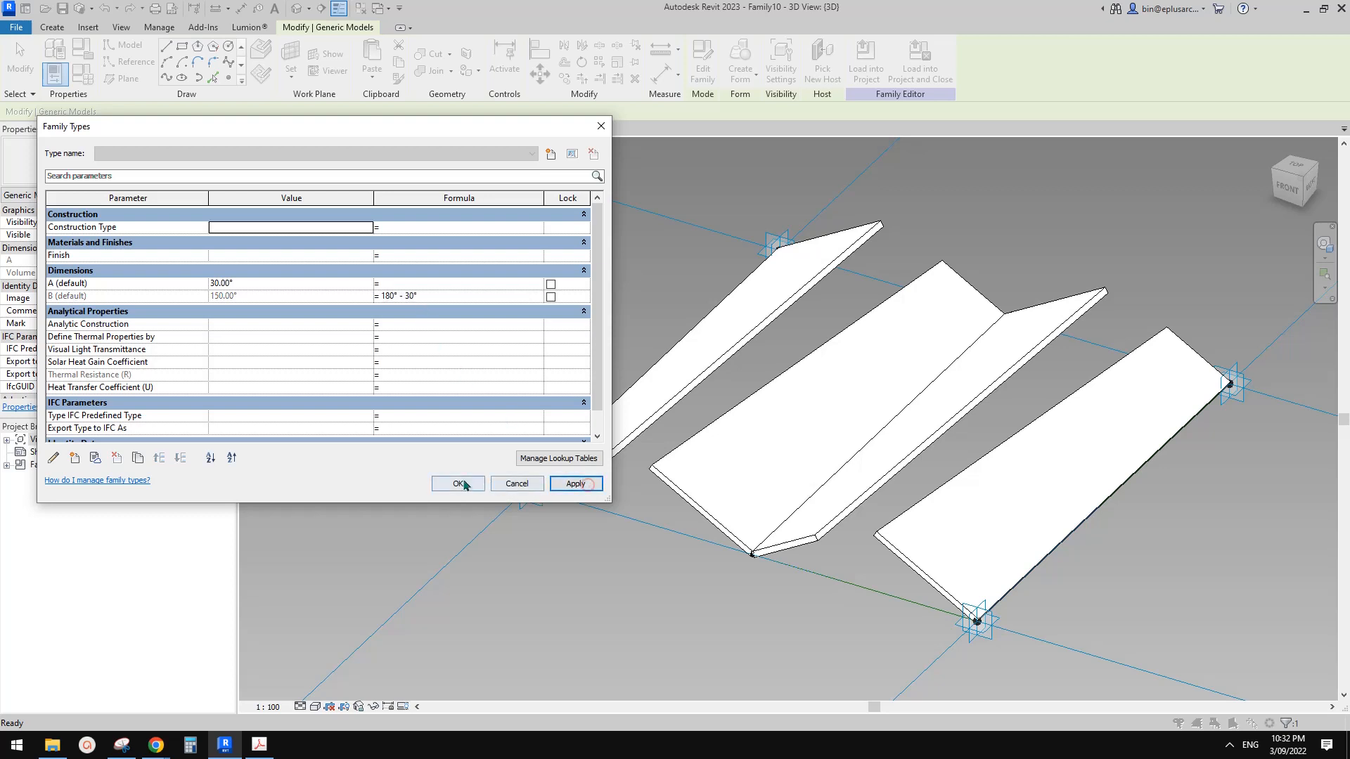
left_click(457, 483)
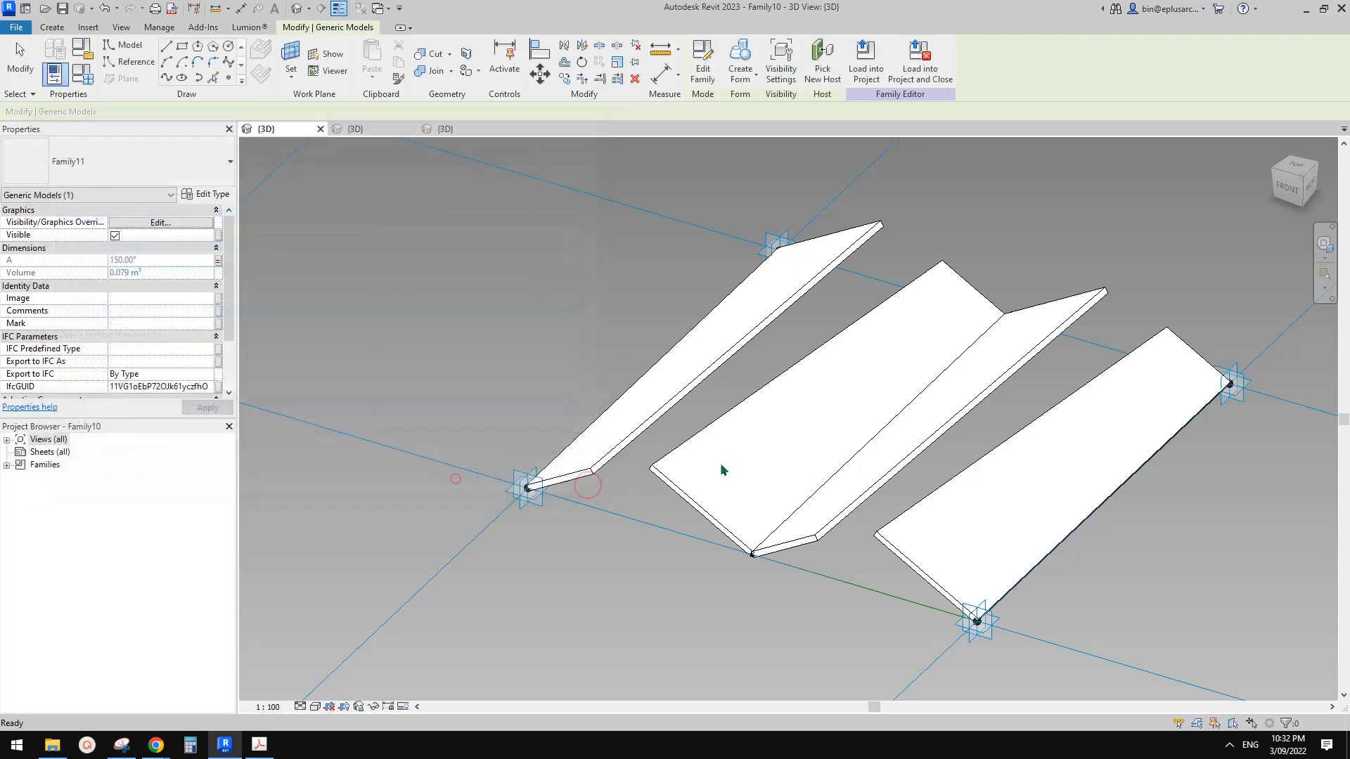
Associate the right-edge blade's rotation angle with the existing family parameter B
left_click(1047, 512)
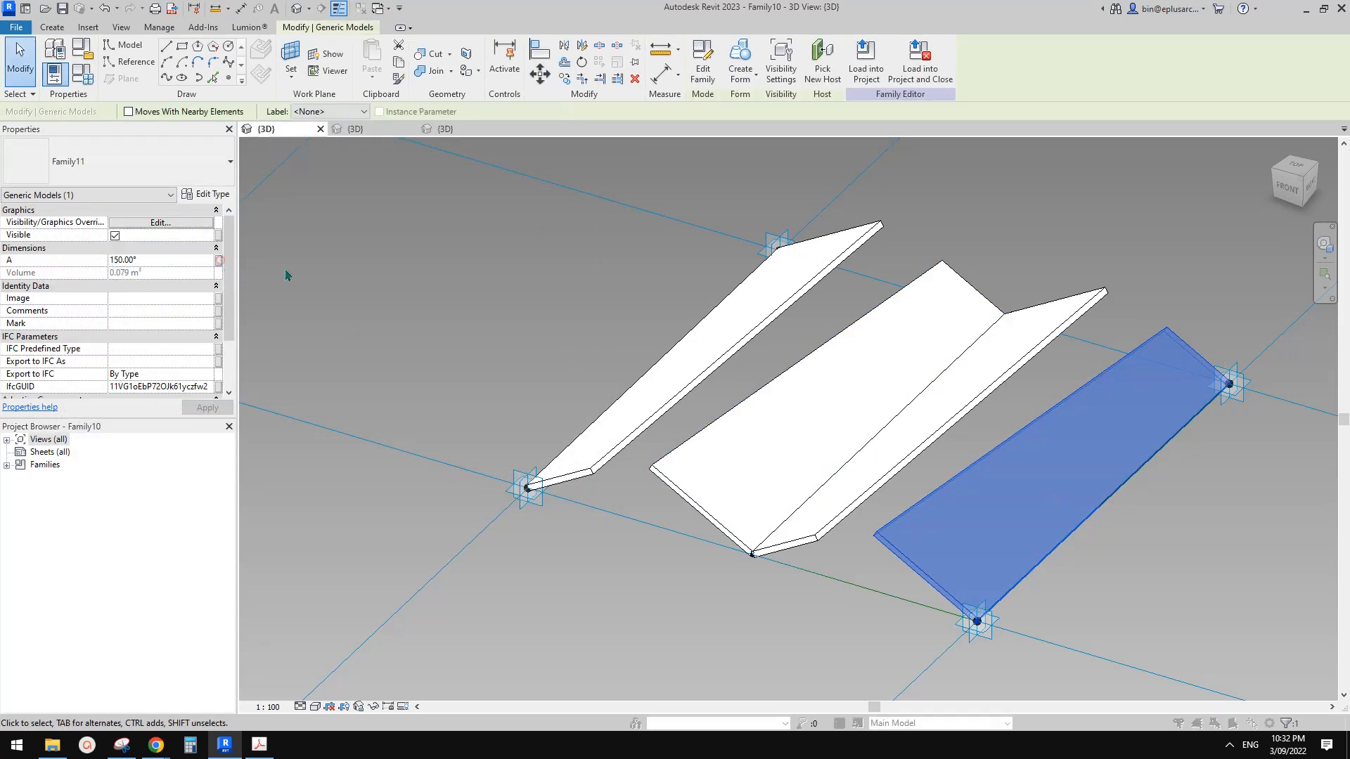
left_click(289, 282)
left_click(413, 457)
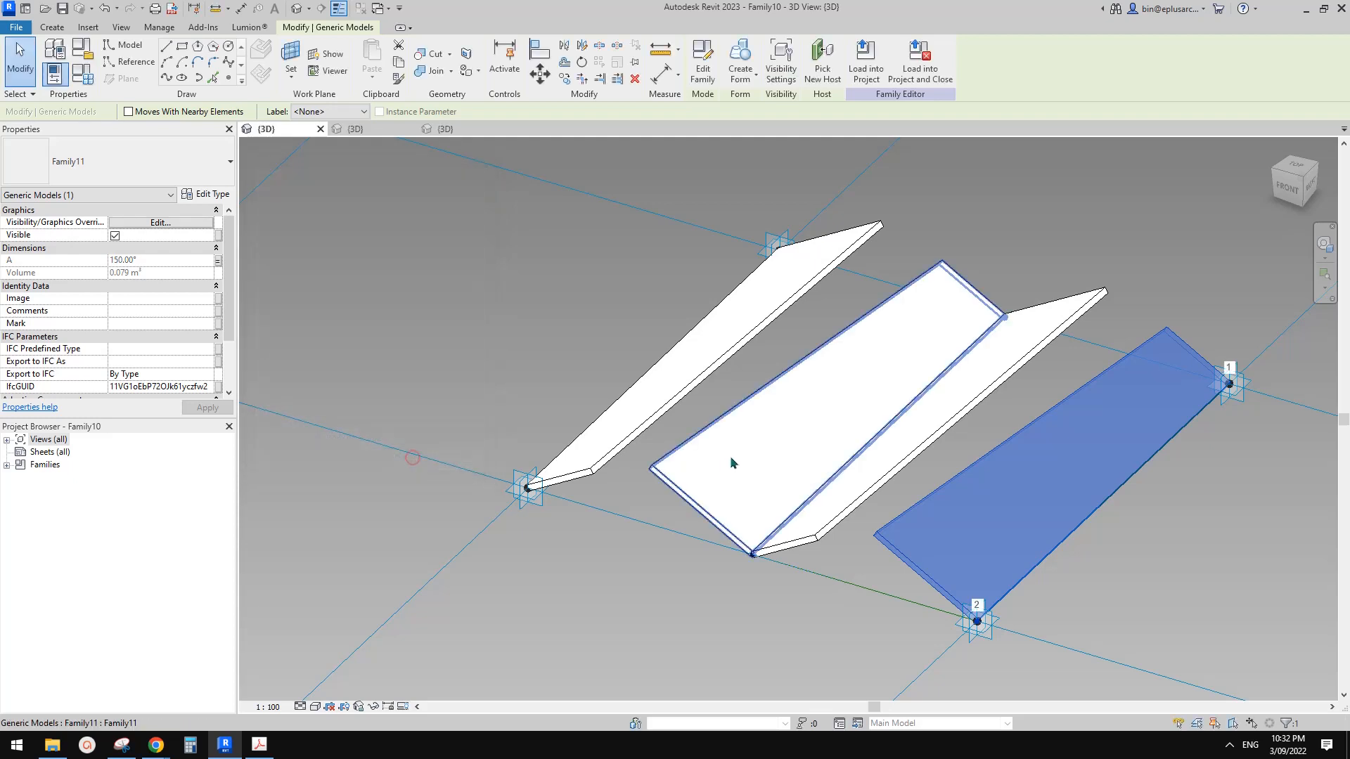
Associate the rotation angle of the left one of the two middle blades with a new instance family parameter named C
left_click(731, 462)
left_click(218, 260)
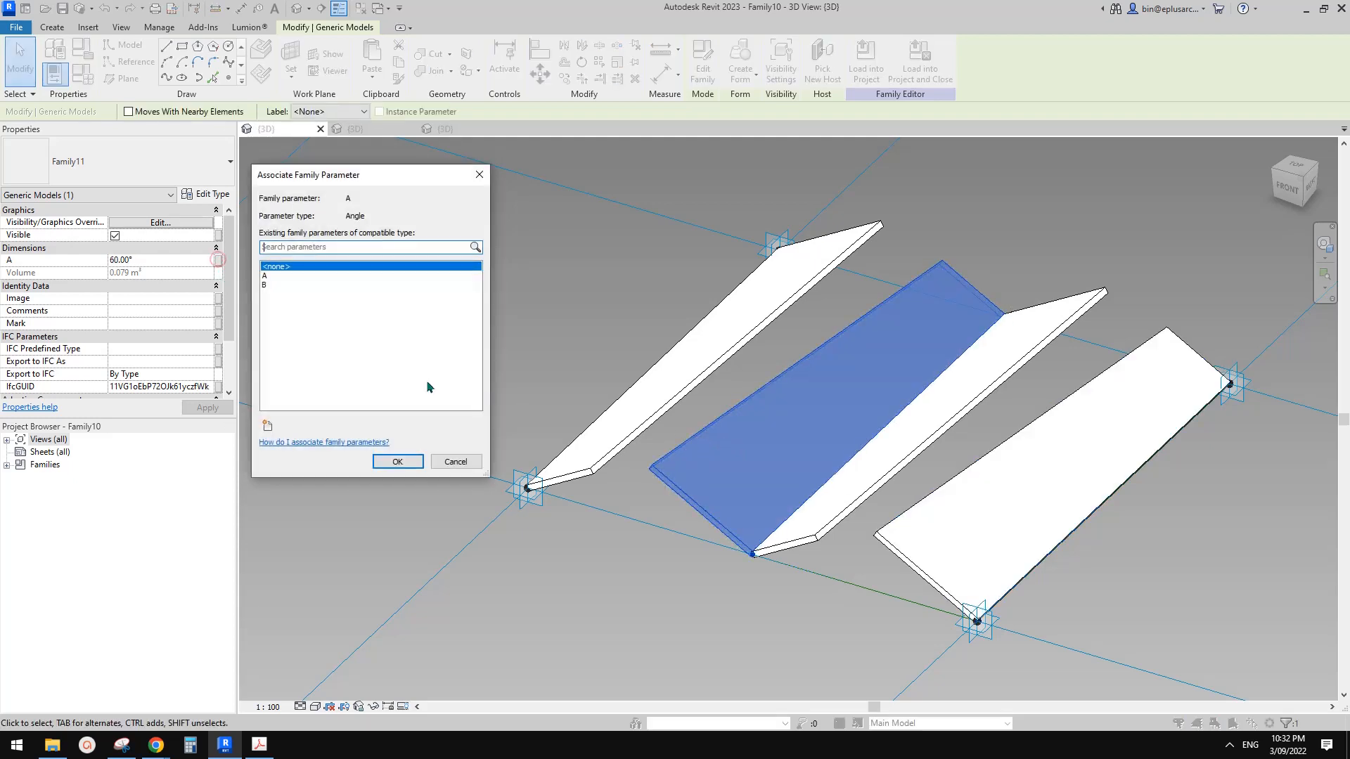
left_click(267, 426)
type("C")
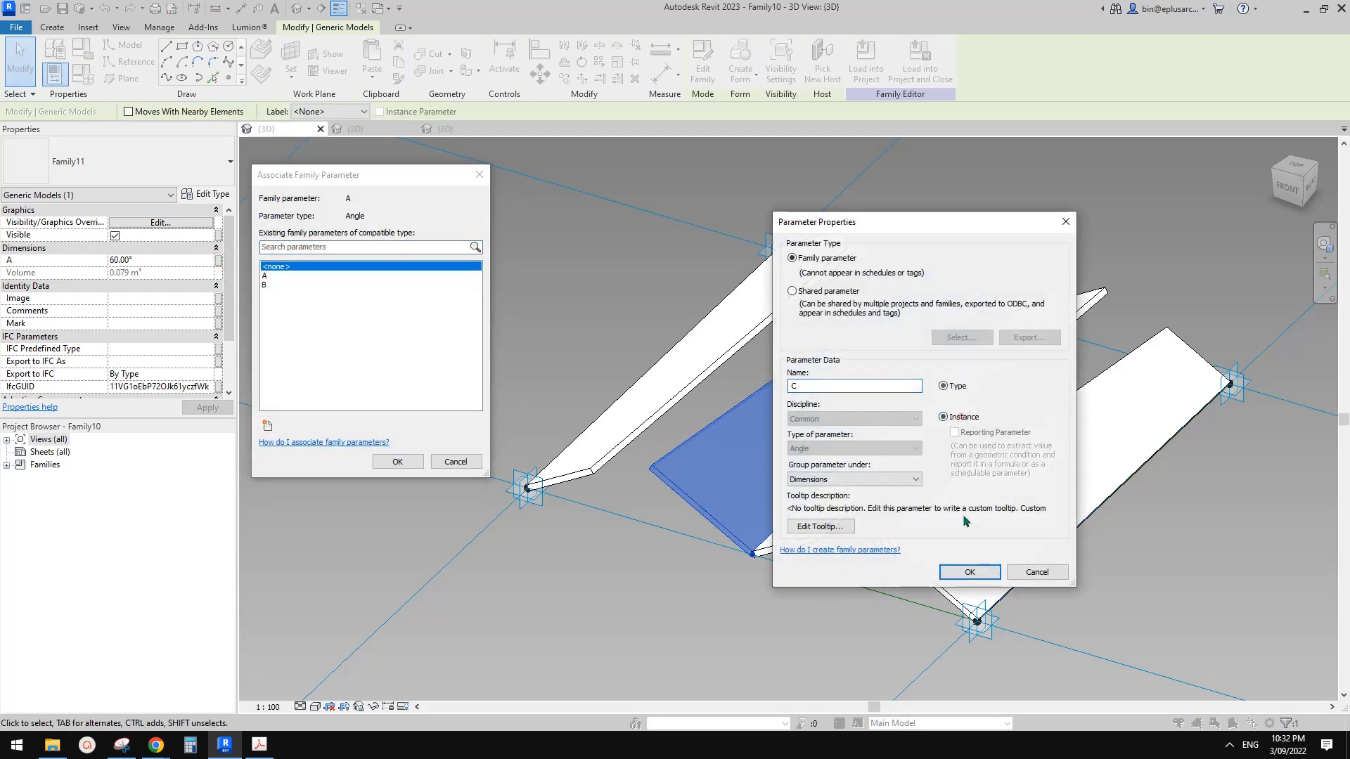
left_click(969, 571)
left_click(397, 461)
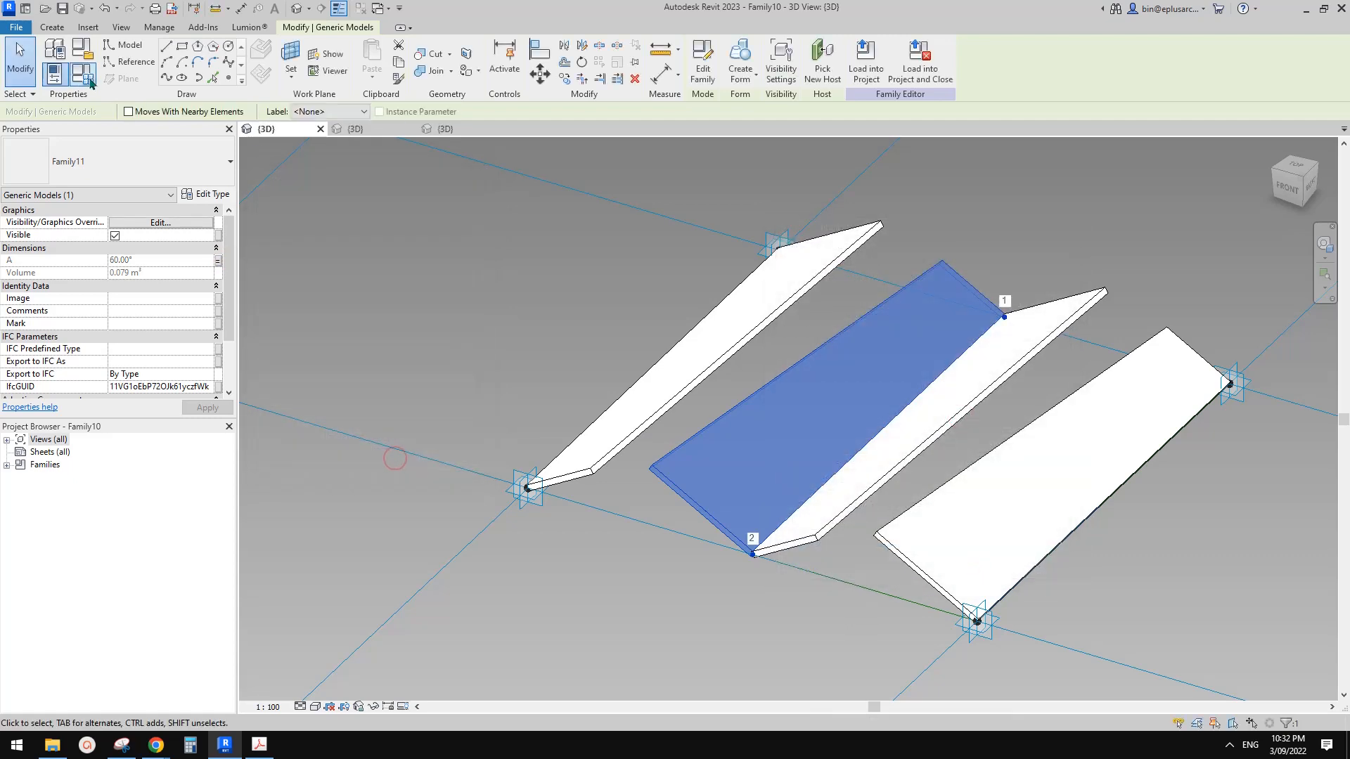
Give family parameter C the formula 90° - A and apply it
left_click(90, 83)
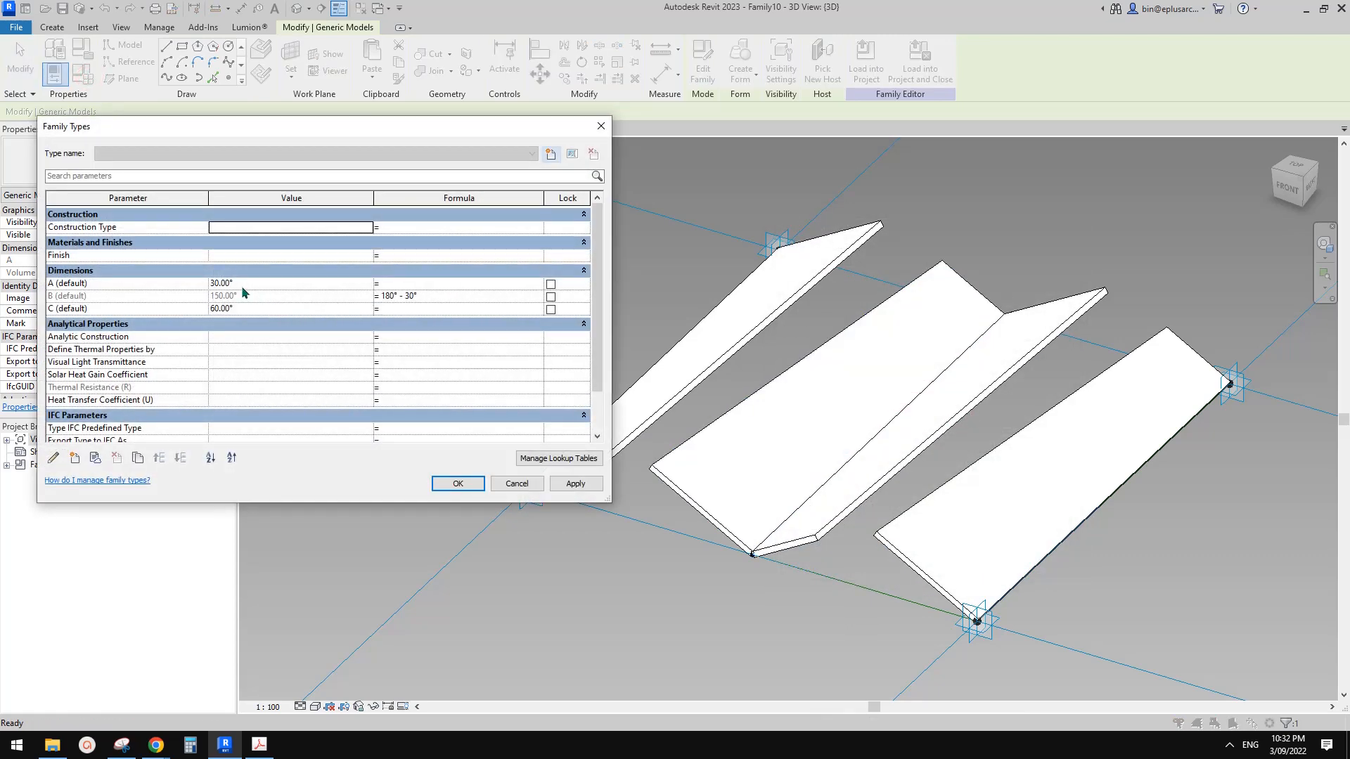
left_click(403, 311)
type("90° ")
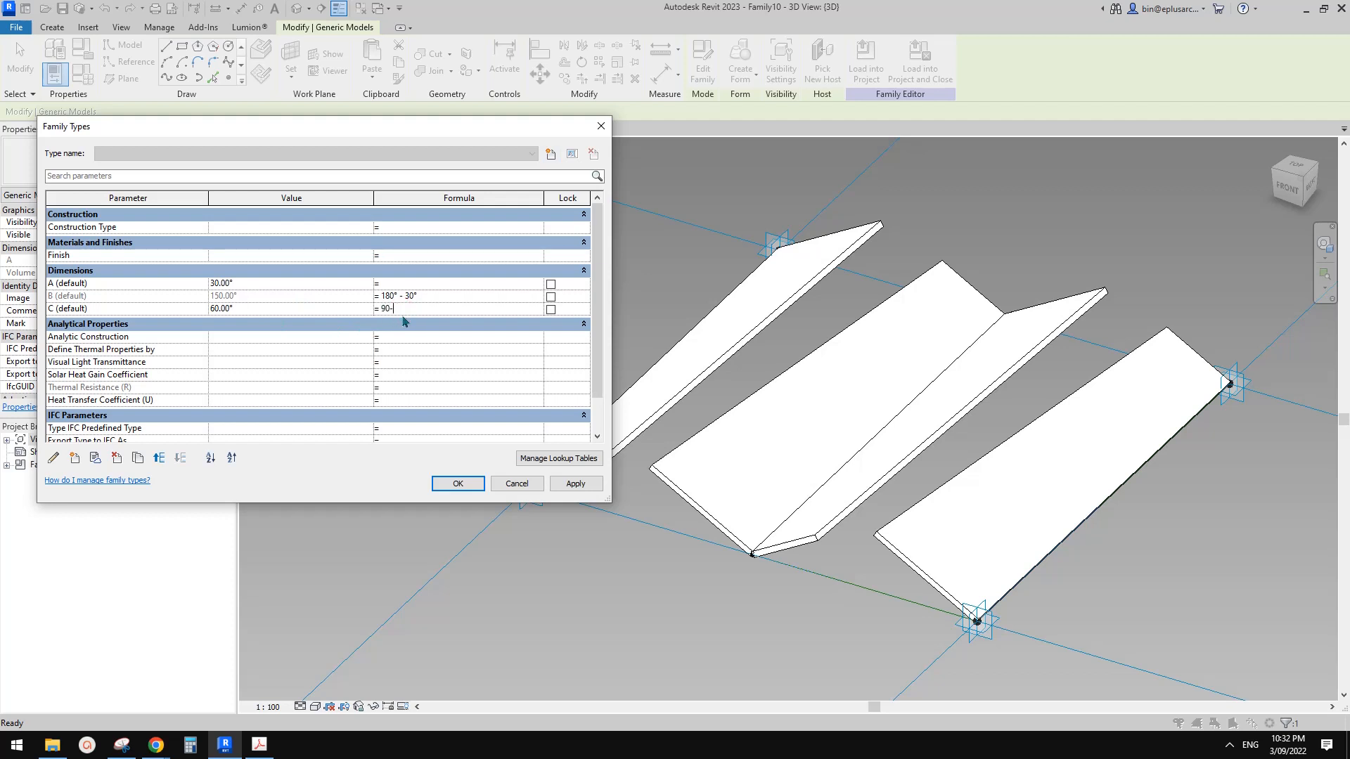
type("- A")
left_click(575, 484)
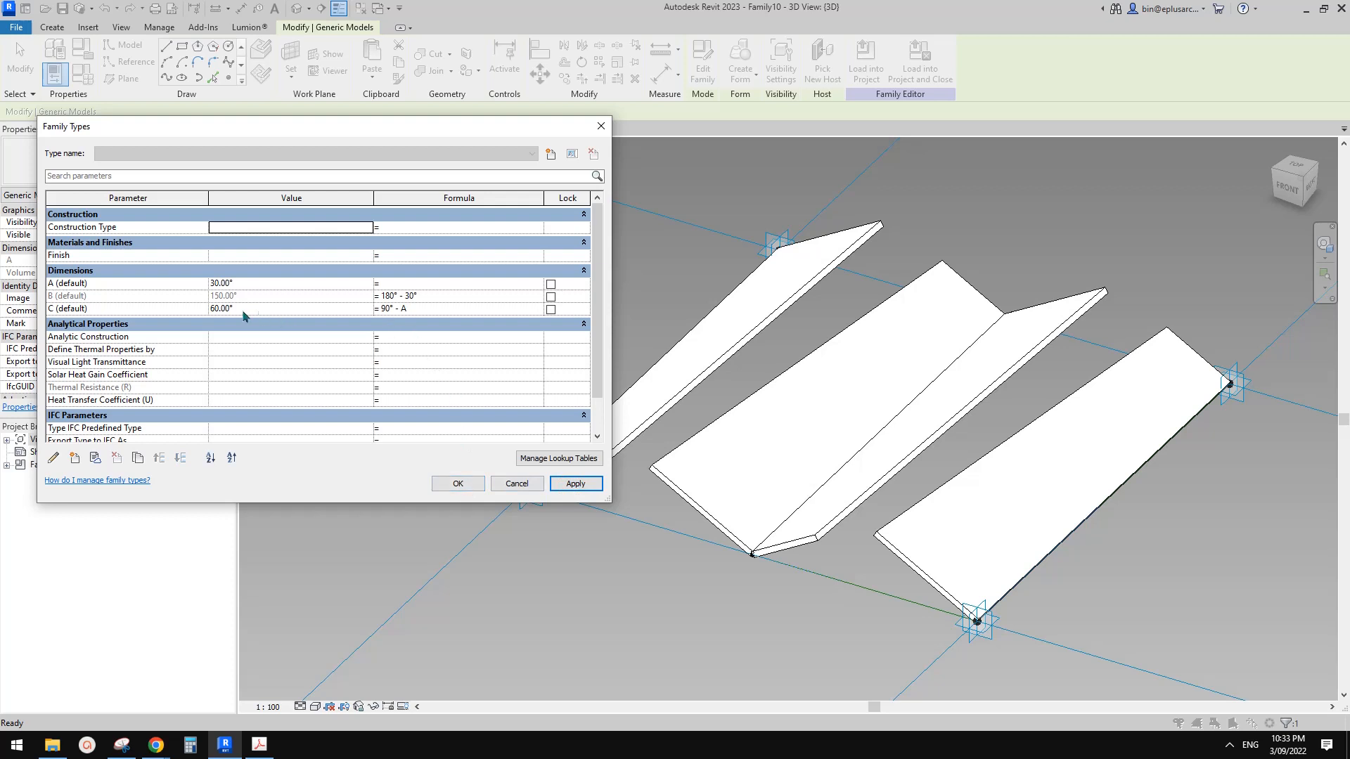
Change the formula of family parameter B to 180° - A
left_click(411, 301)
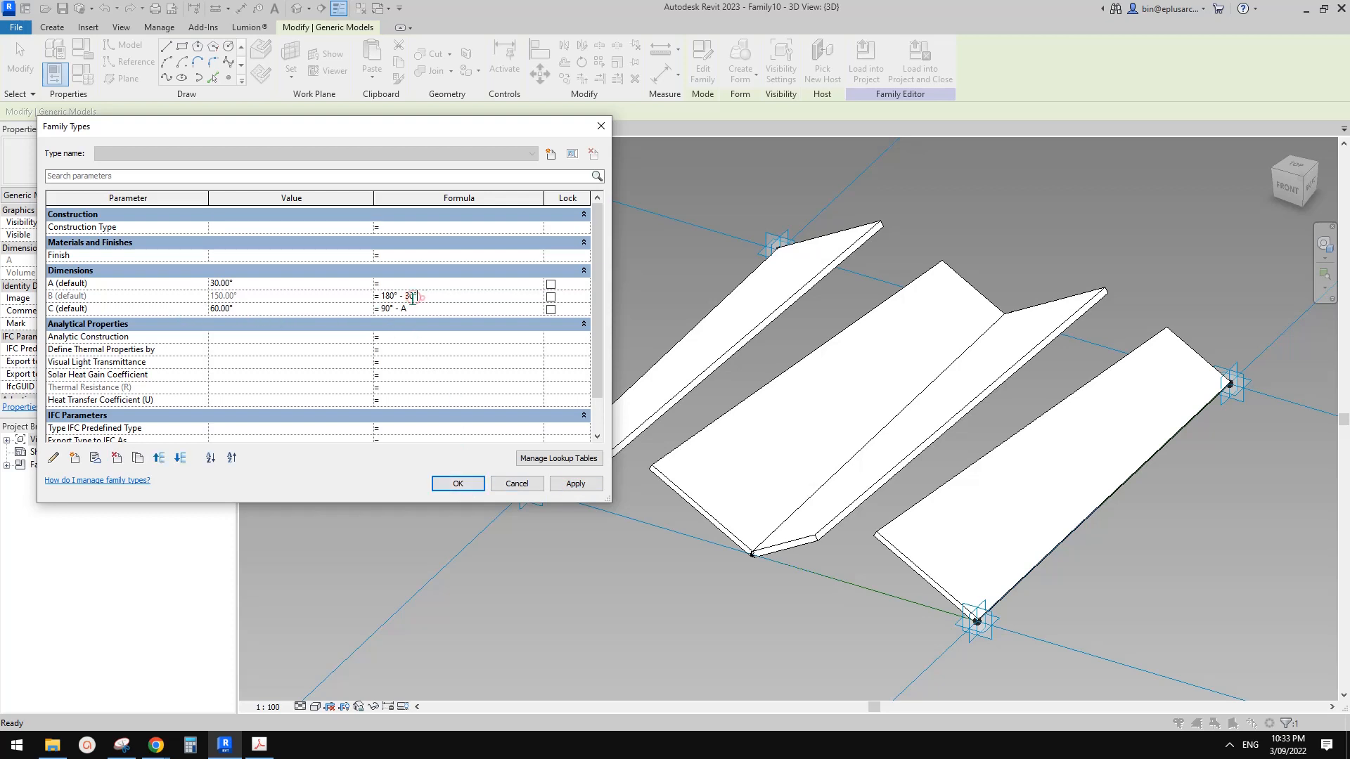
left_click_drag(401, 296, 447, 310)
type("A")
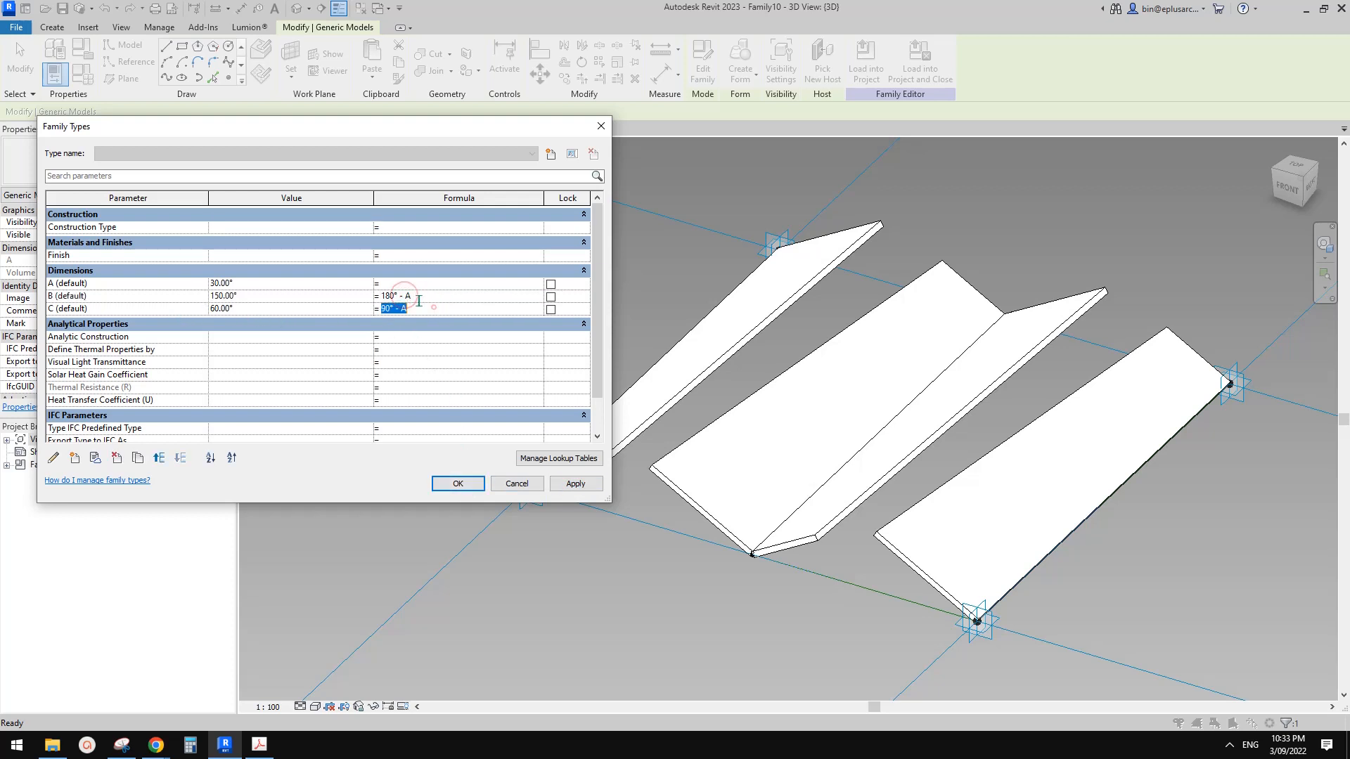
left_click(384, 294)
left_click(427, 310)
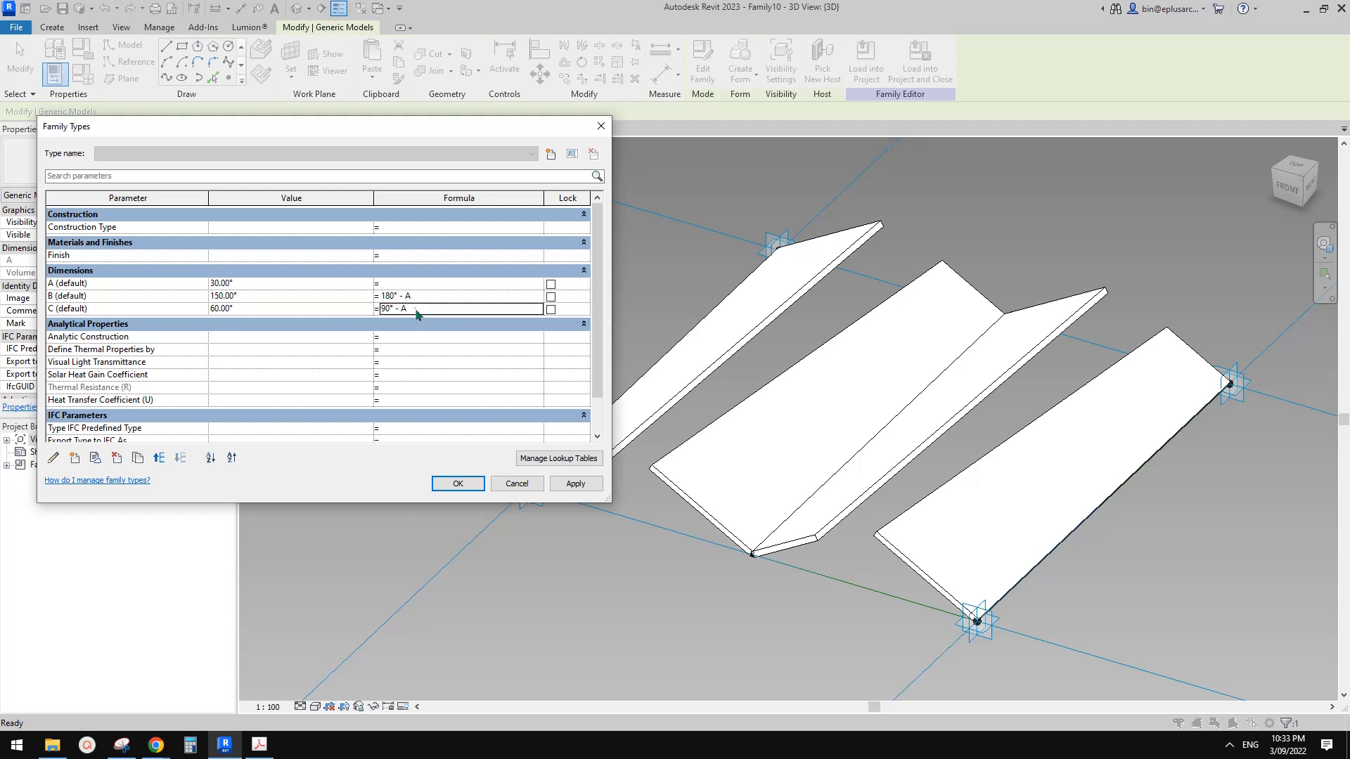
Apply the parameter formulas and associate the rotation angle of the right one of the two middle blades with family parameter C
left_click(571, 483)
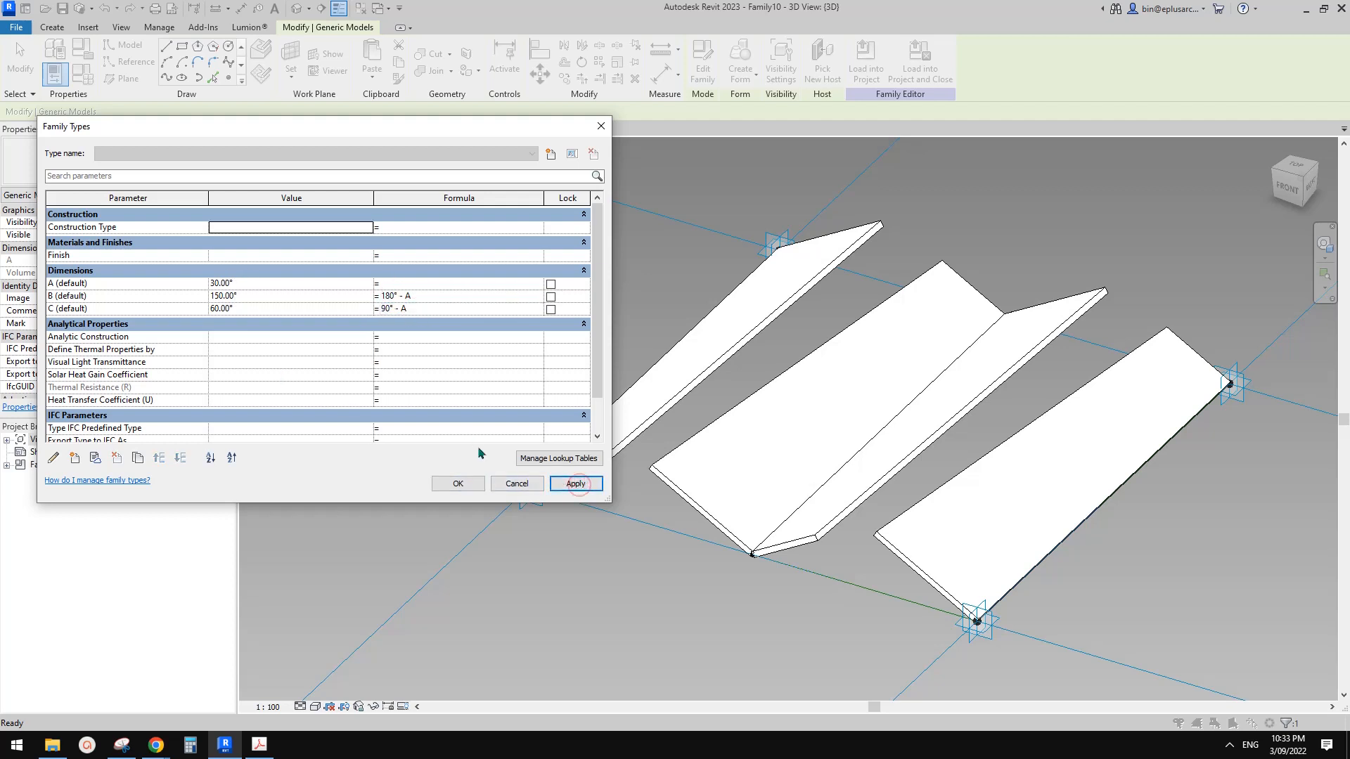
left_click(460, 484)
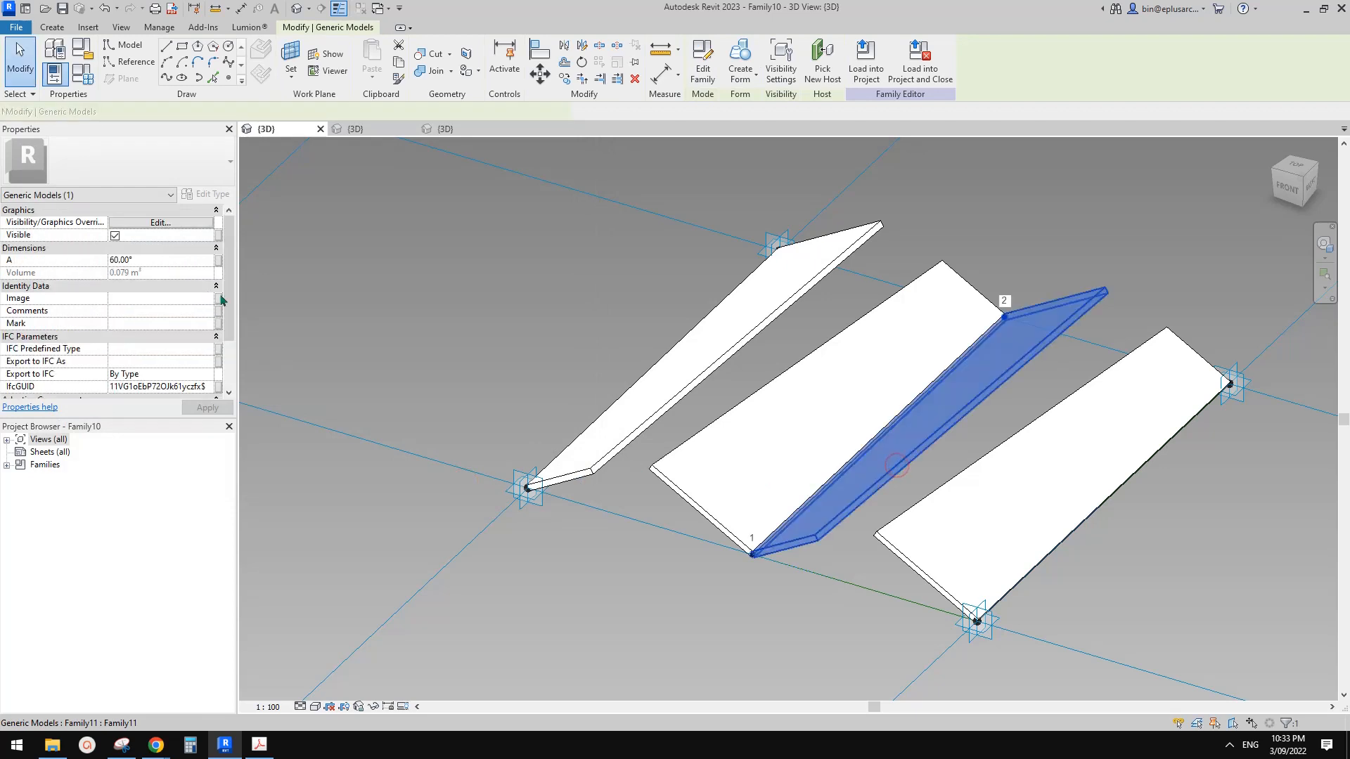
left_click(219, 260)
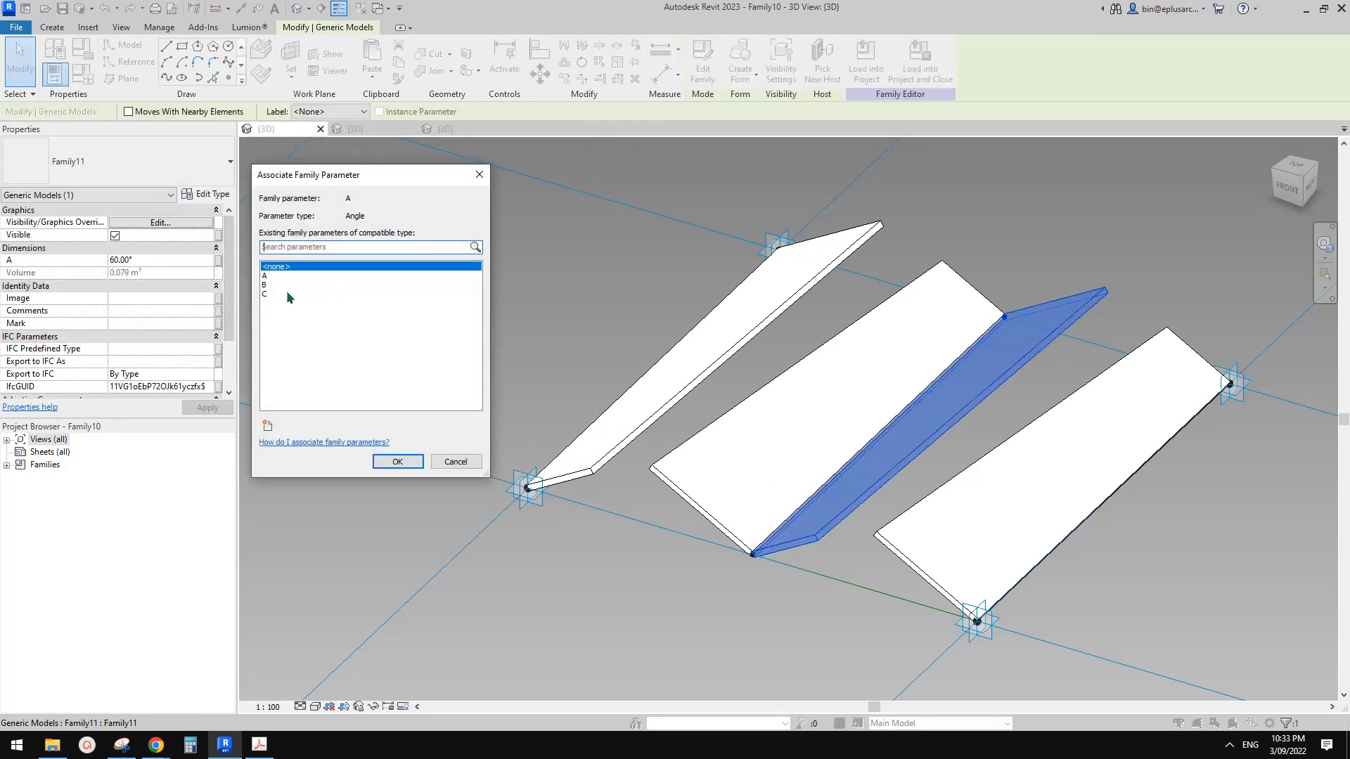
left_click(287, 294)
left_click(412, 461)
middle_click_drag(582, 365, 635, 391)
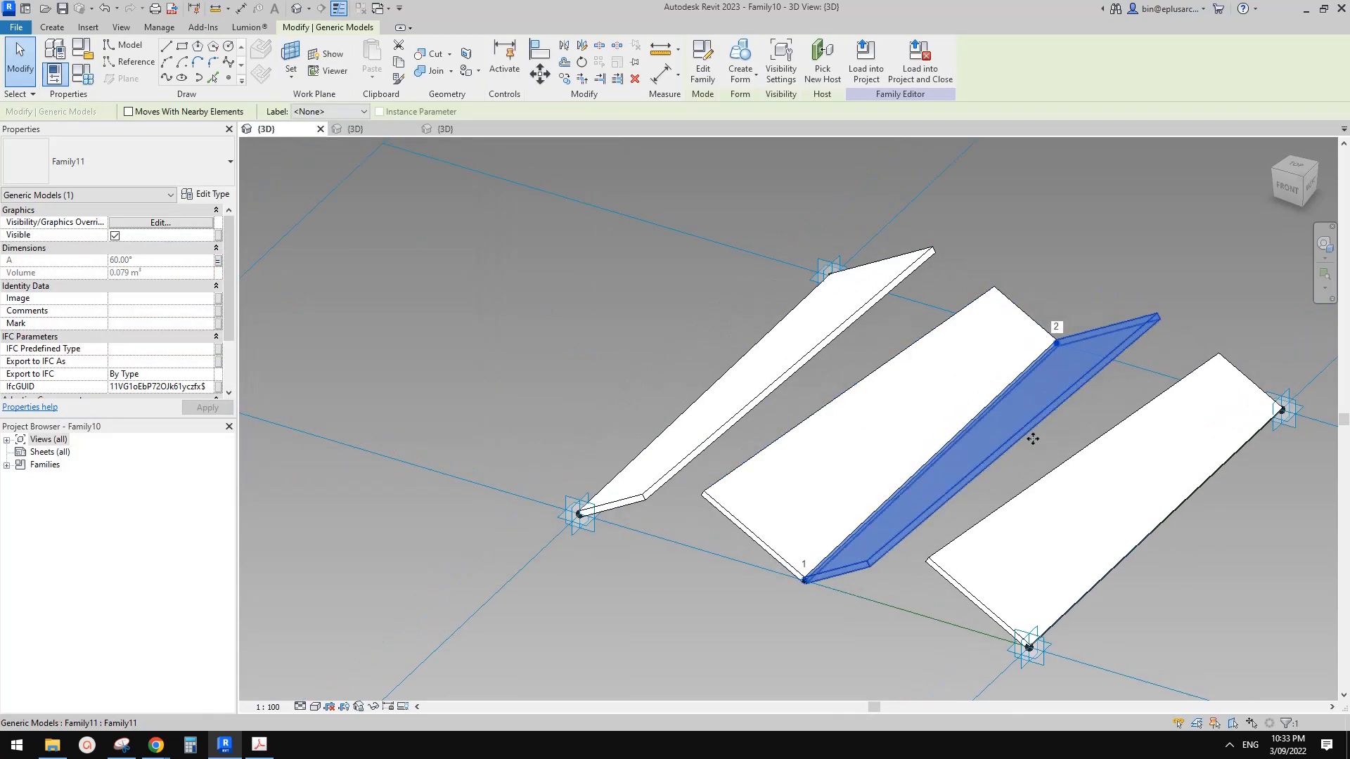
Flex the blades by applying 0° and 30° in turn to family parameter A
left_click(83, 73)
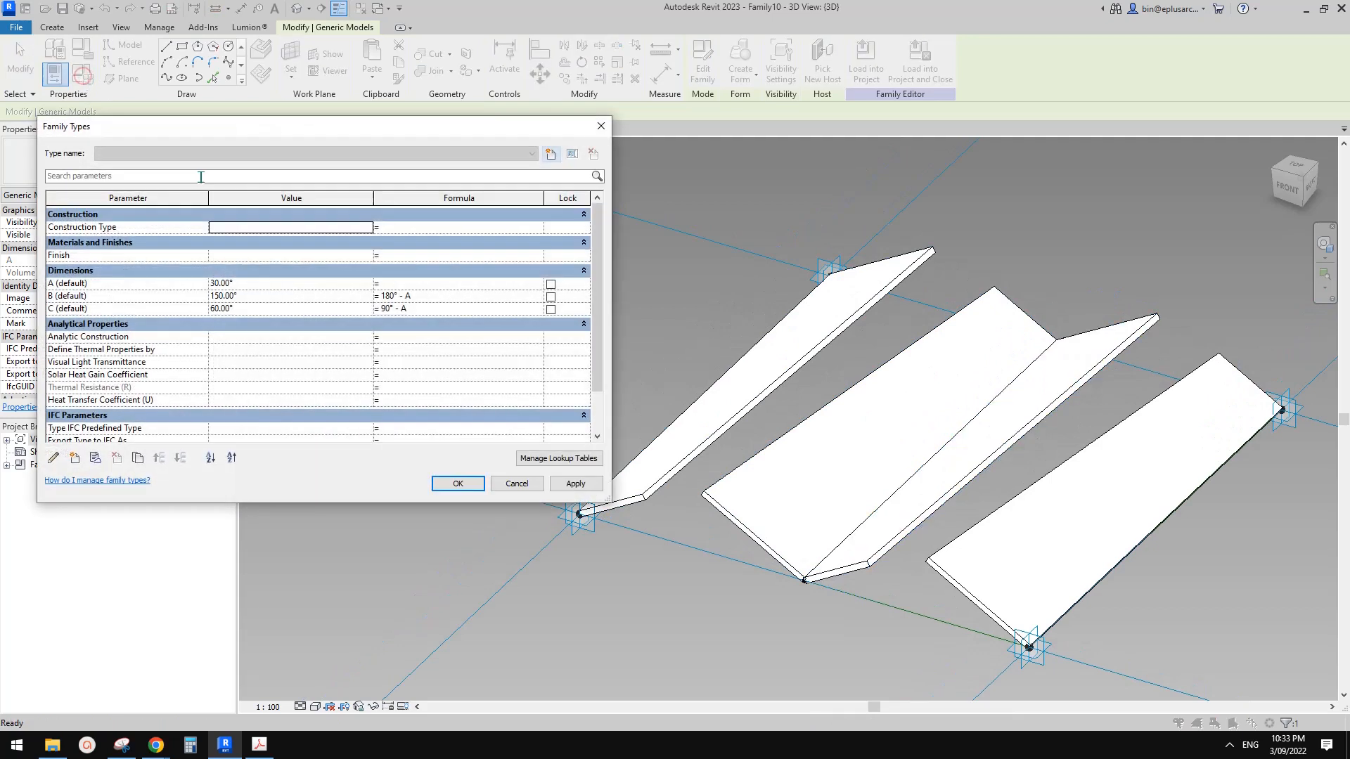
left_click(254, 283)
type("0")
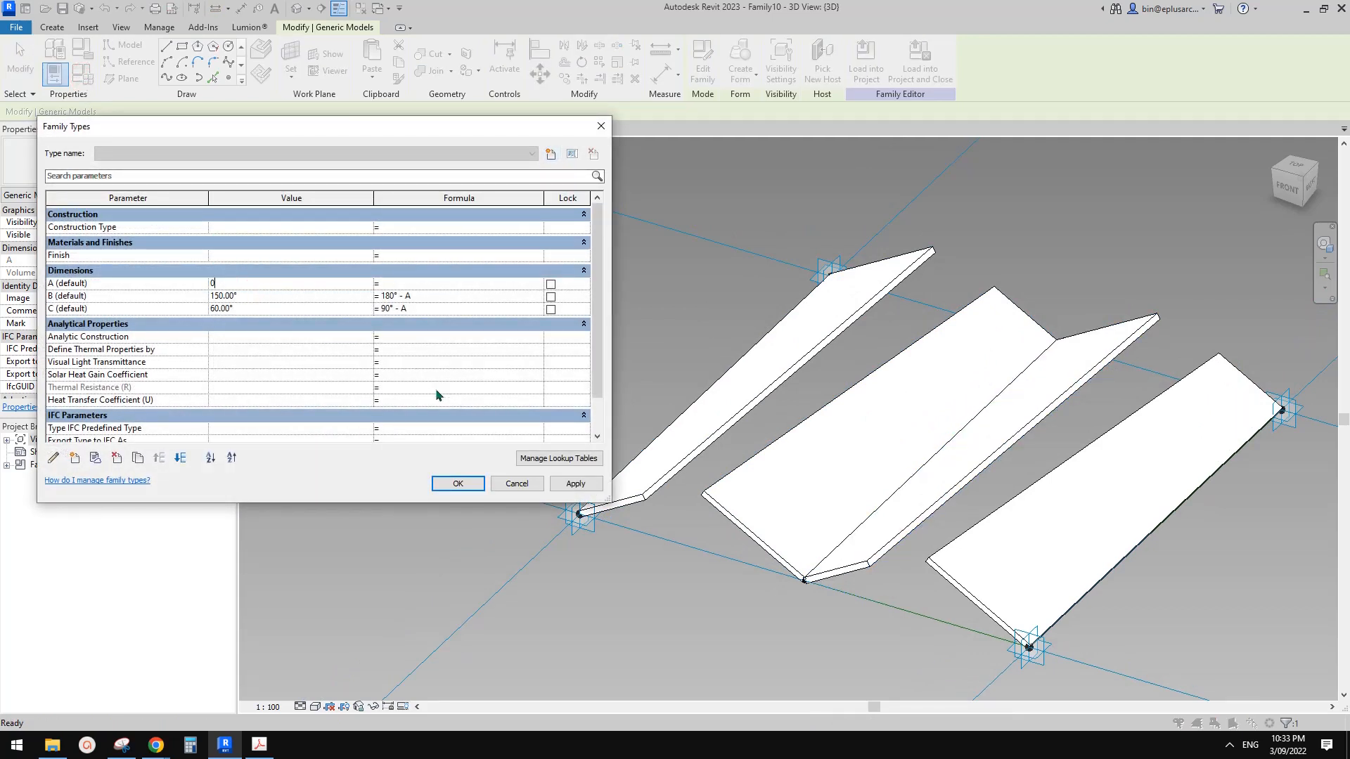
left_click(559, 484)
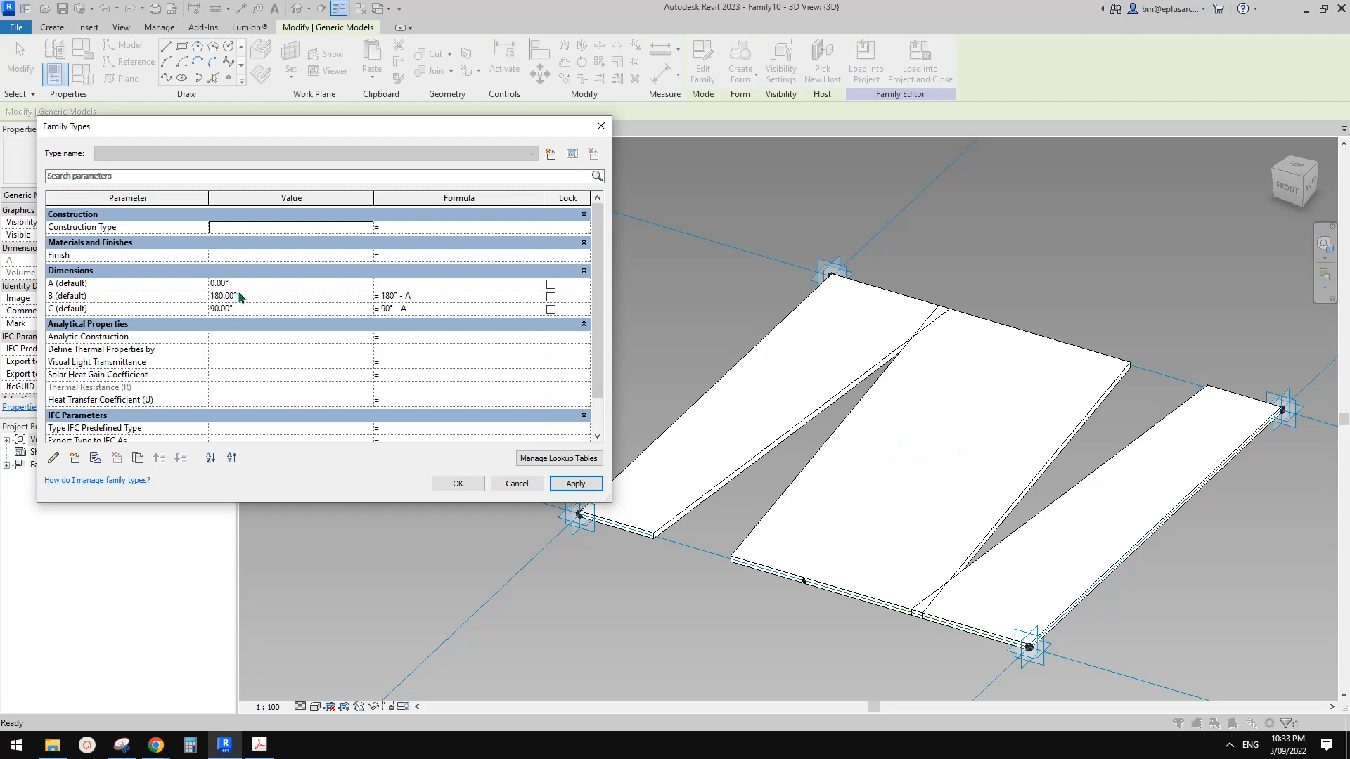
left_click(264, 285)
type("30")
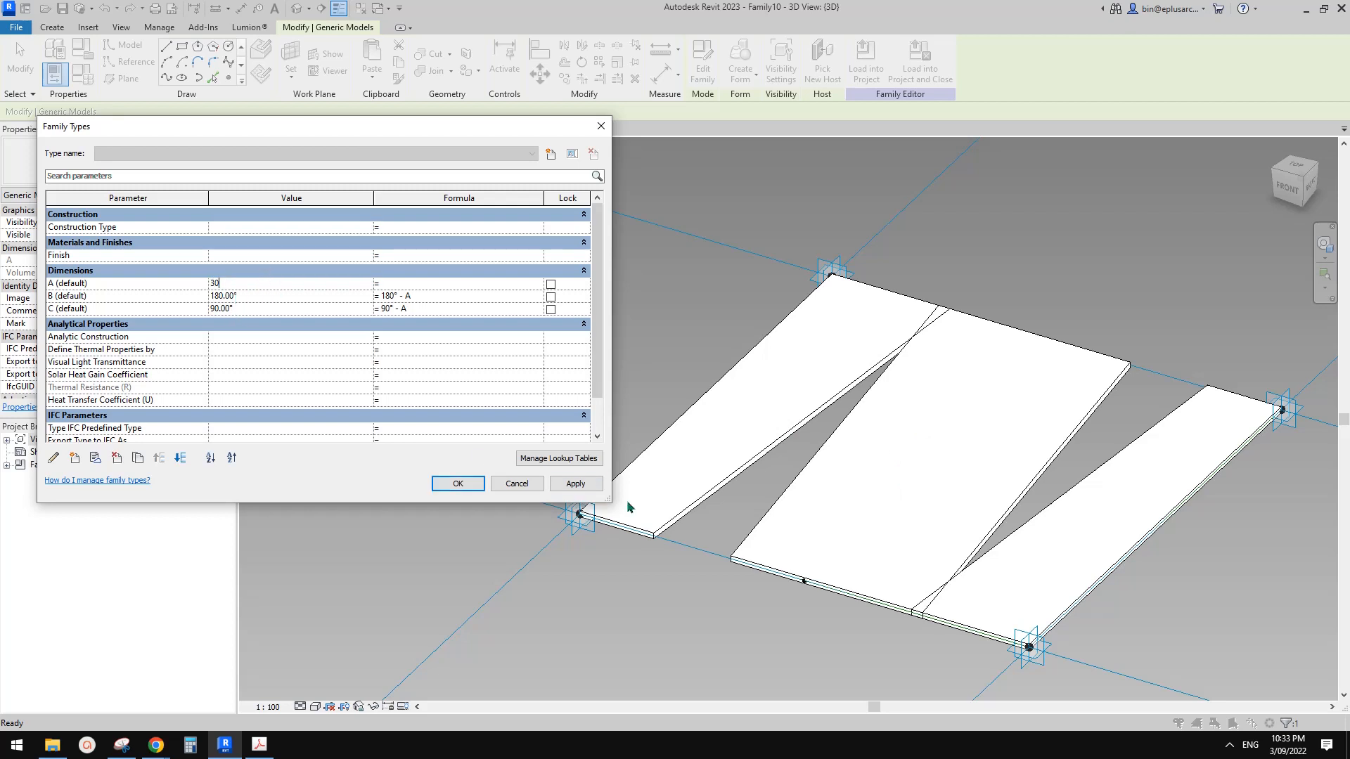
left_click(575, 484)
Flex the blades again by applying 90° and 45° in turn to family parameter A
left_click(271, 287)
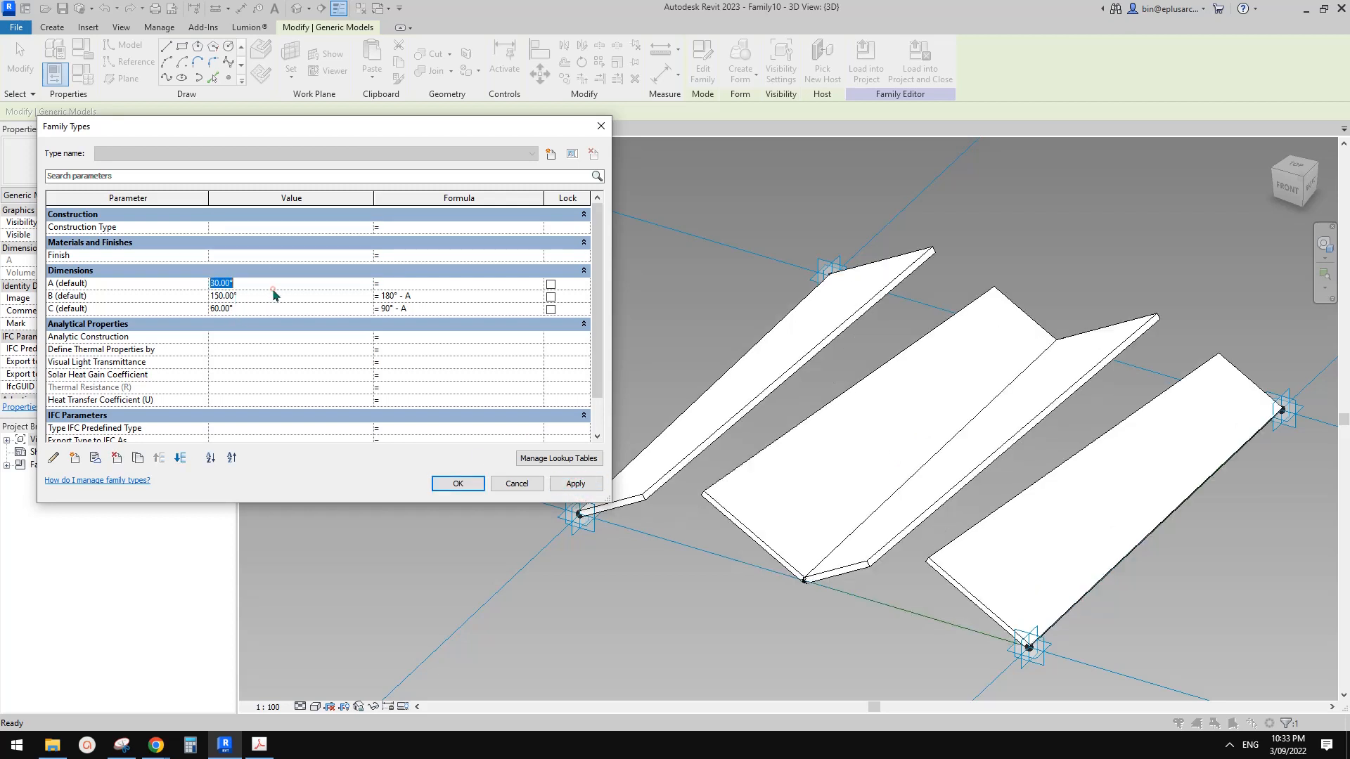
type("90")
left_click(575, 484)
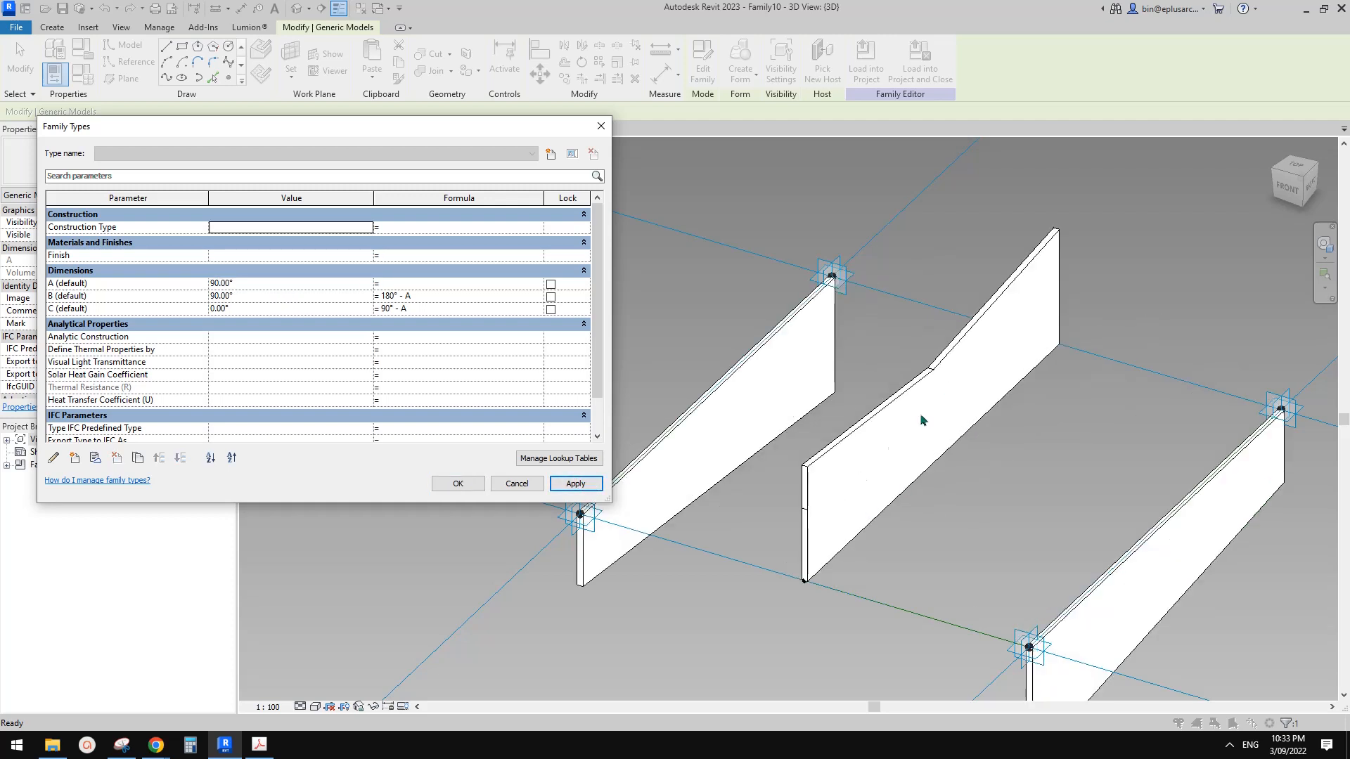
left_click(263, 283)
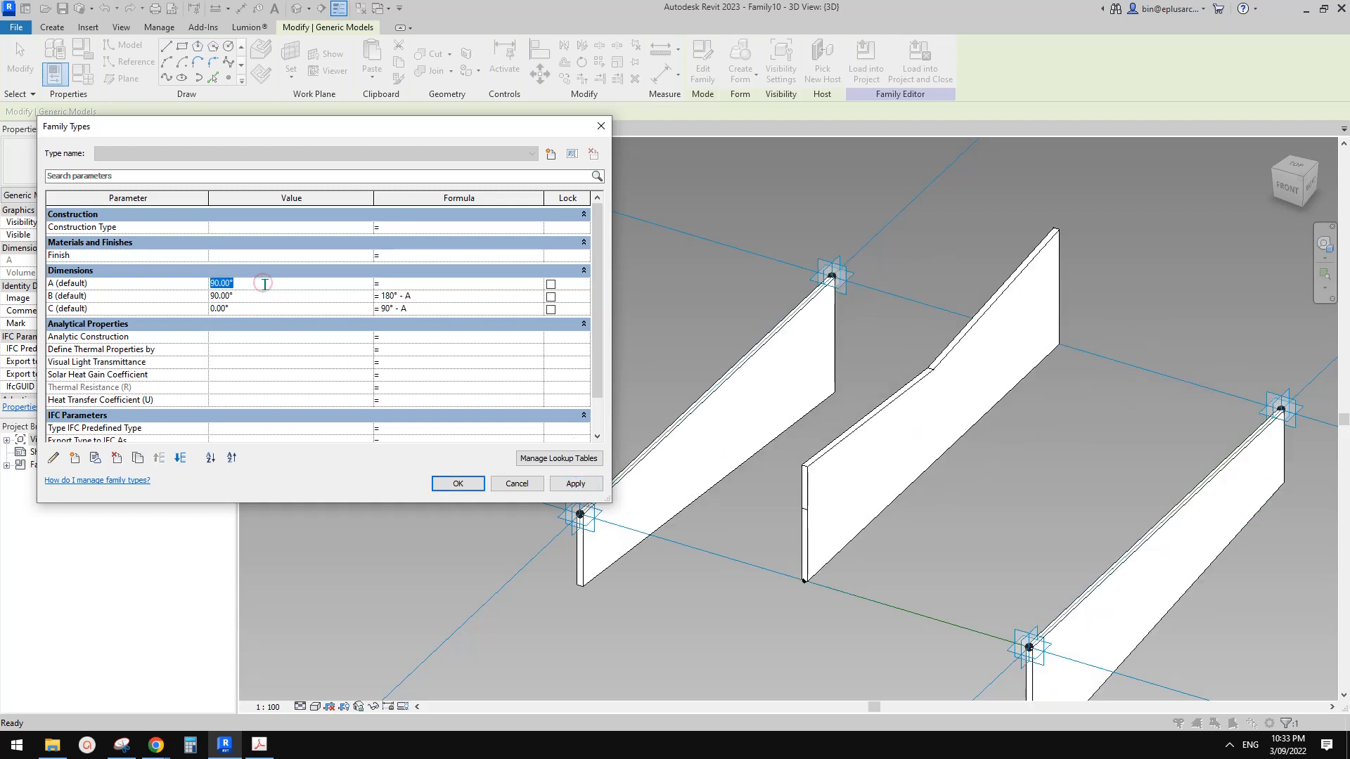
type("45")
left_click(580, 483)
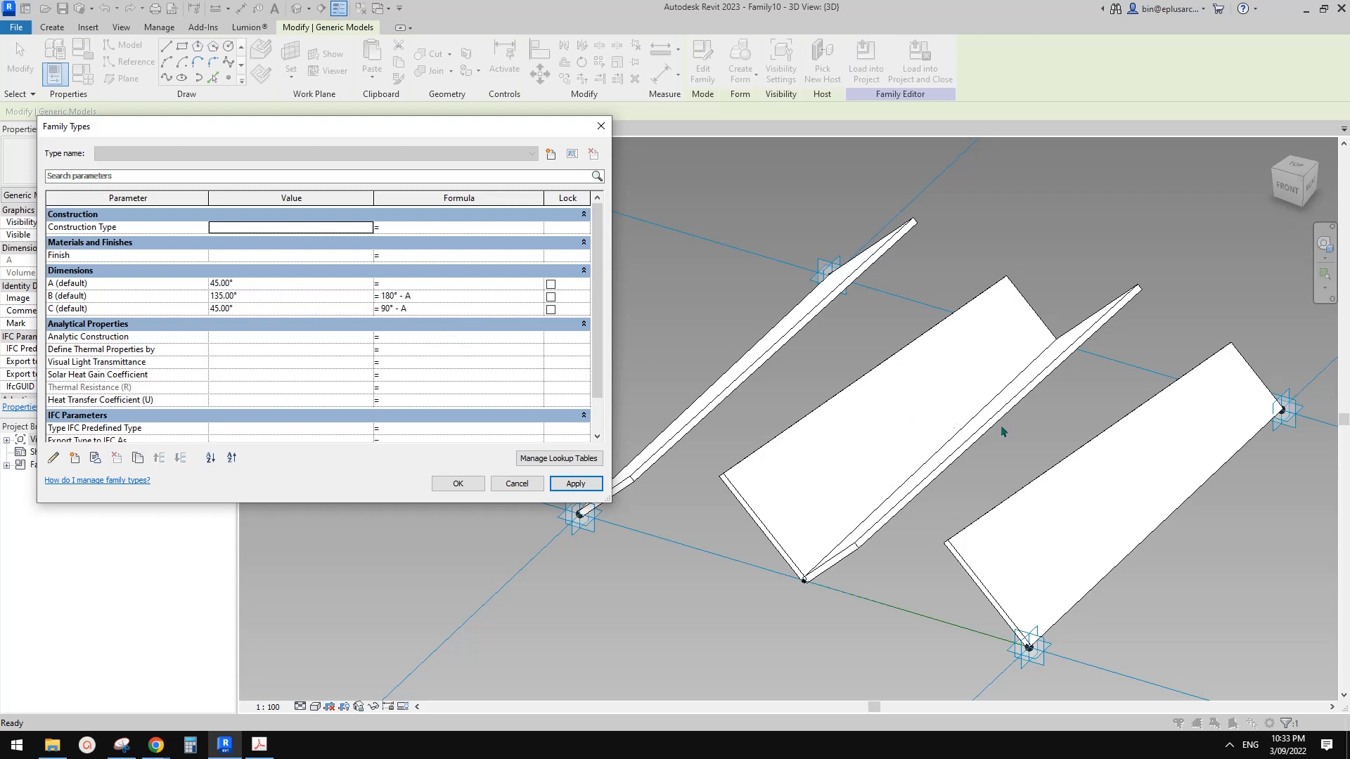
Test the flat blade position with parameter A at 0°, and set A back to 30°
left_click(293, 283)
type("0")
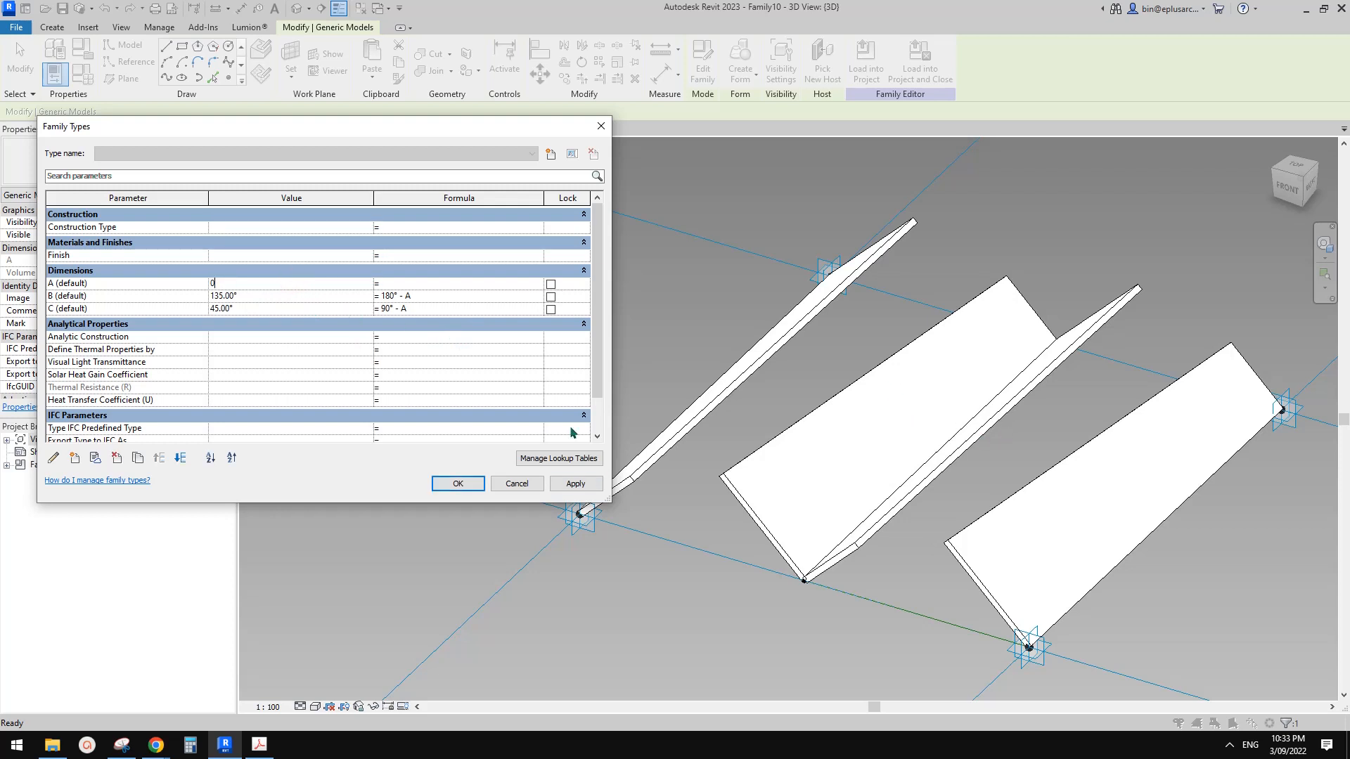
left_click(575, 484)
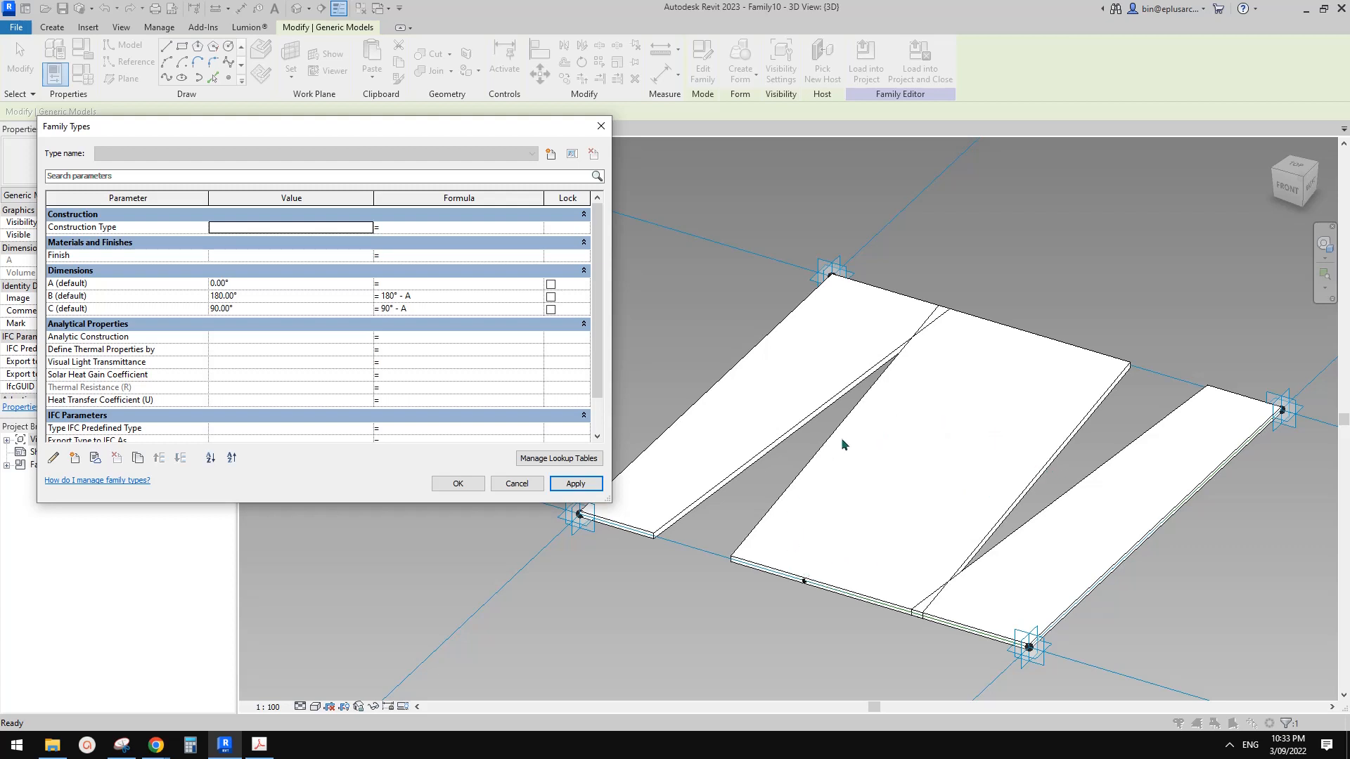
left_click(264, 284)
type("30")
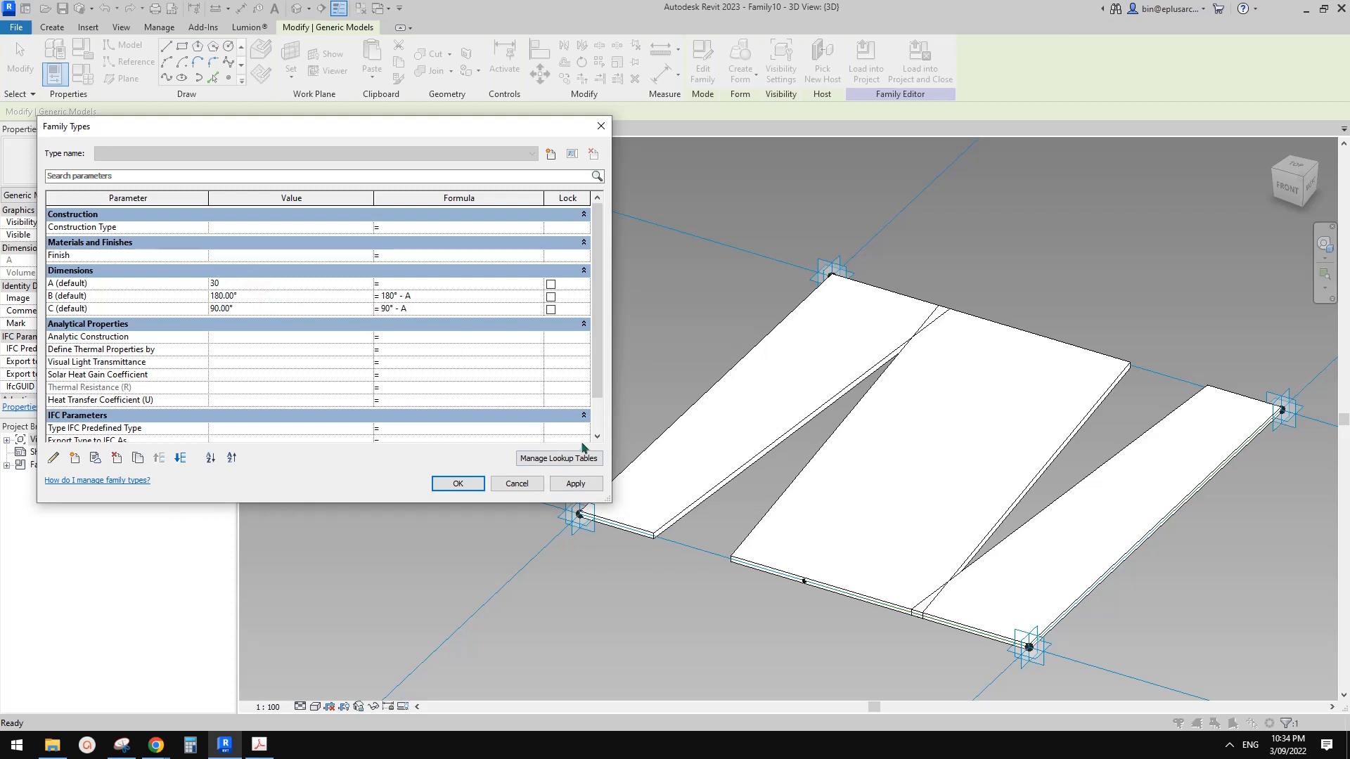
left_click(575, 483)
left_click(457, 484)
Compare the blade arrangement with the facade photo in the Google Docs document in Chrome and return to Revit
scroll(462, 479, "down", 2)
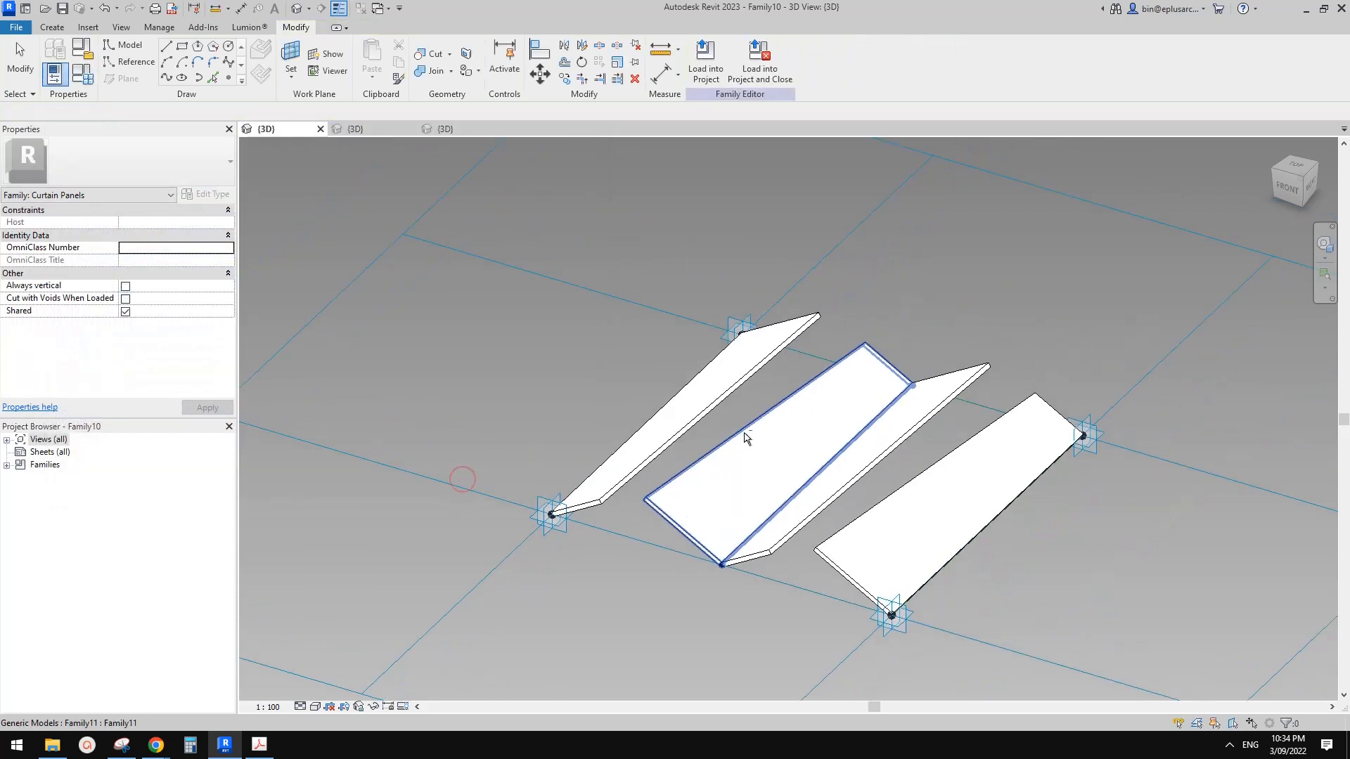
middle_click_drag(746, 437, 485, 570, "shift")
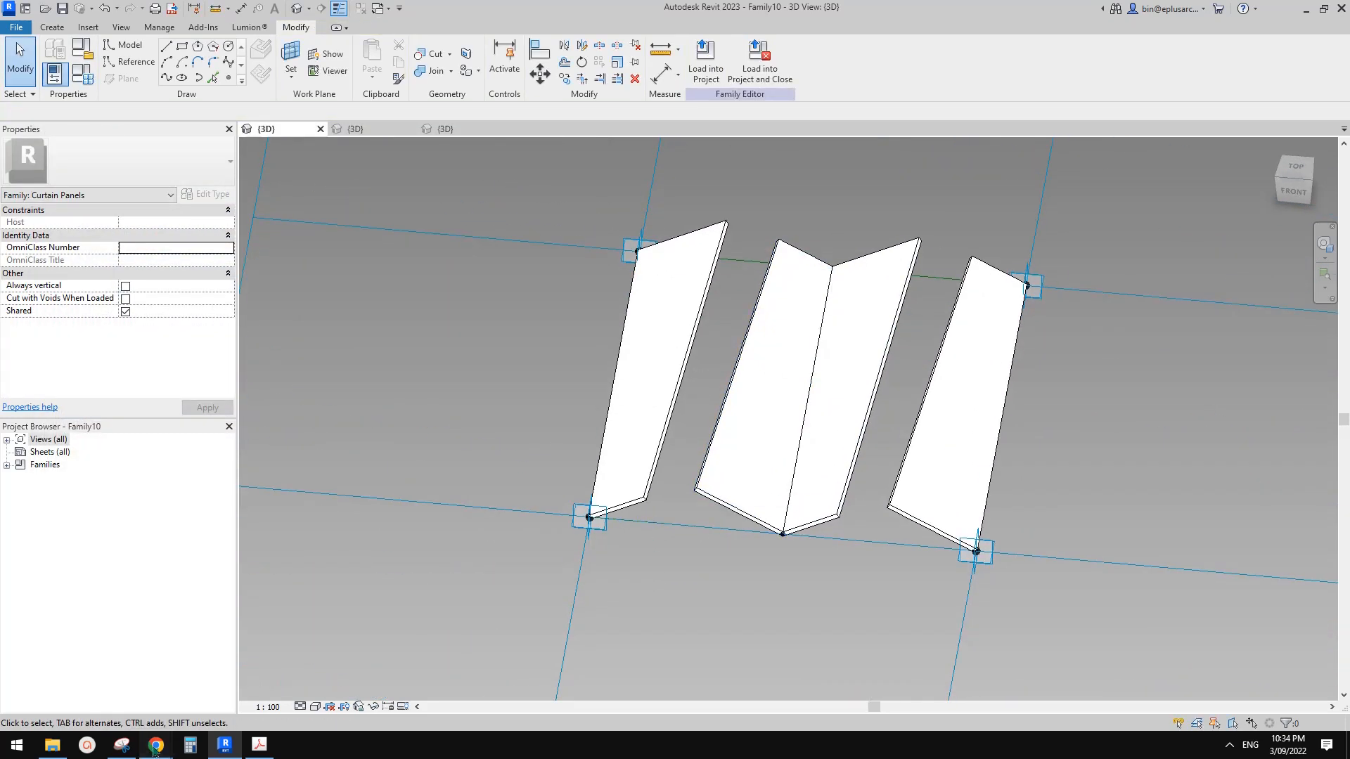
mouse_move(156, 745)
left_click(386, 690)
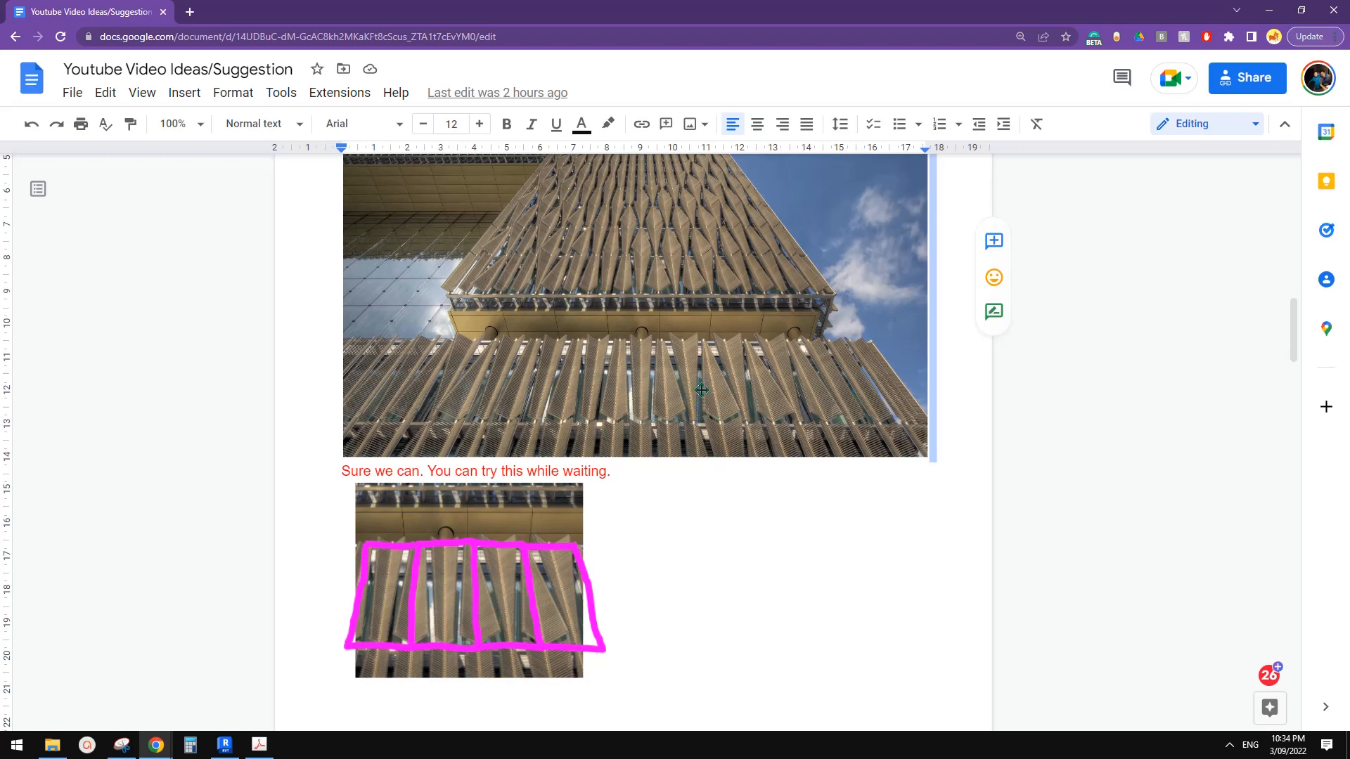
left_click(225, 745)
Set family parameter A to 1° and resolve the join error by unjoining the elements
middle_click_drag(693, 492, 779, 527)
left_click(82, 74)
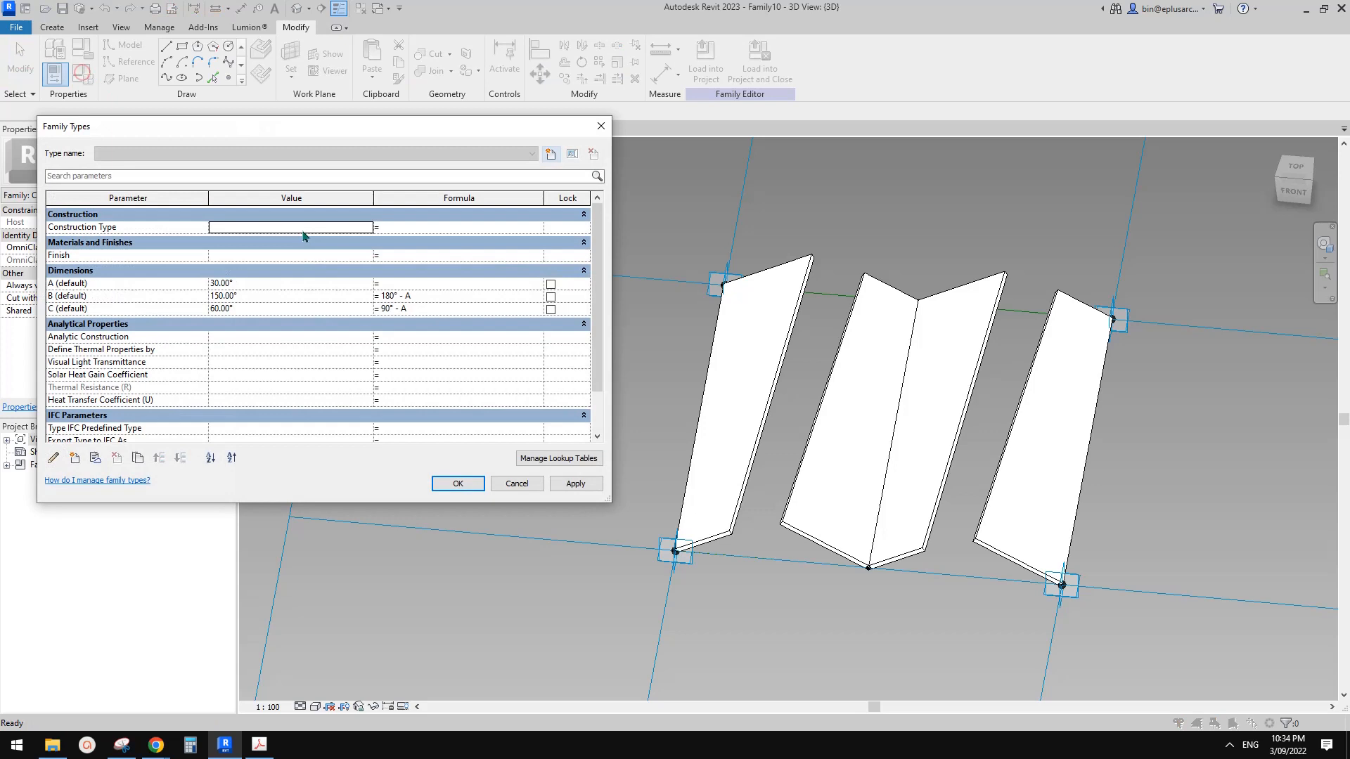
left_click(256, 284)
type("1")
left_click(575, 484)
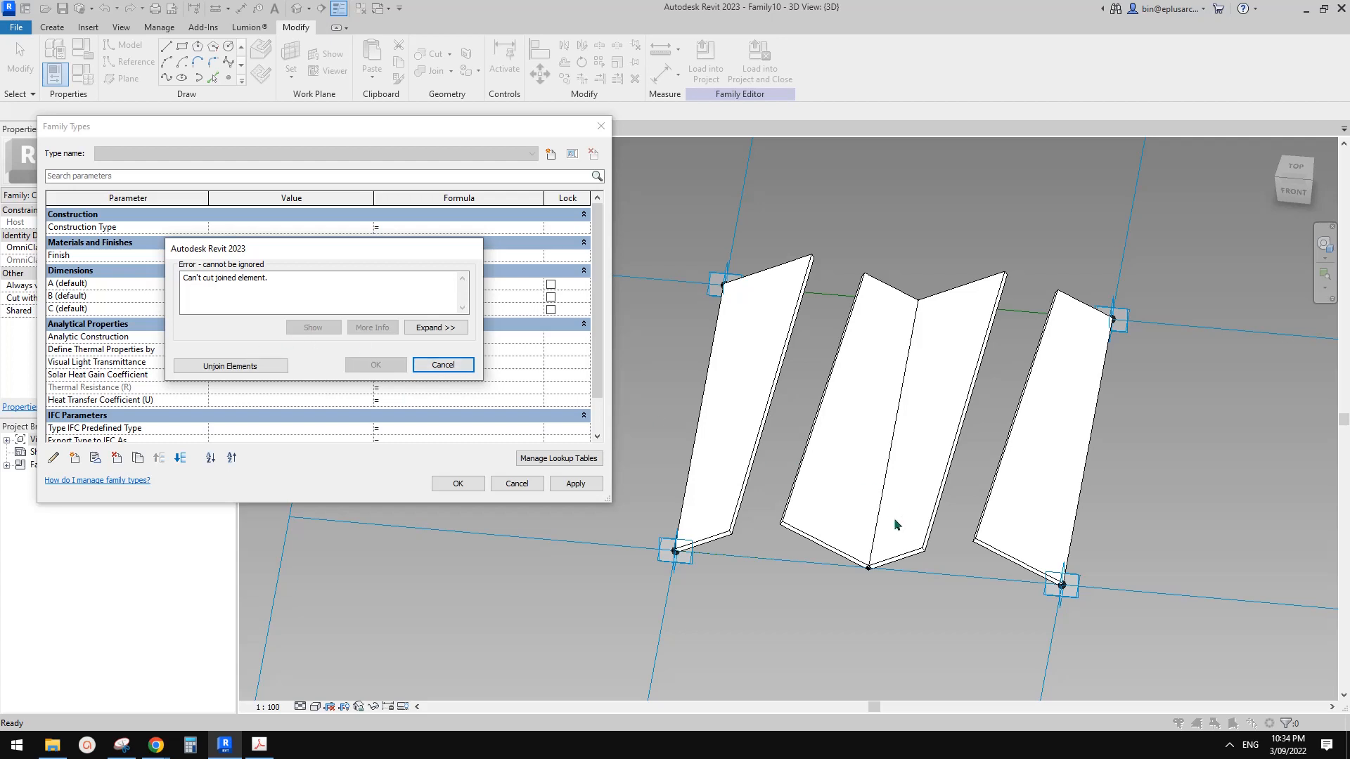
left_click(234, 365)
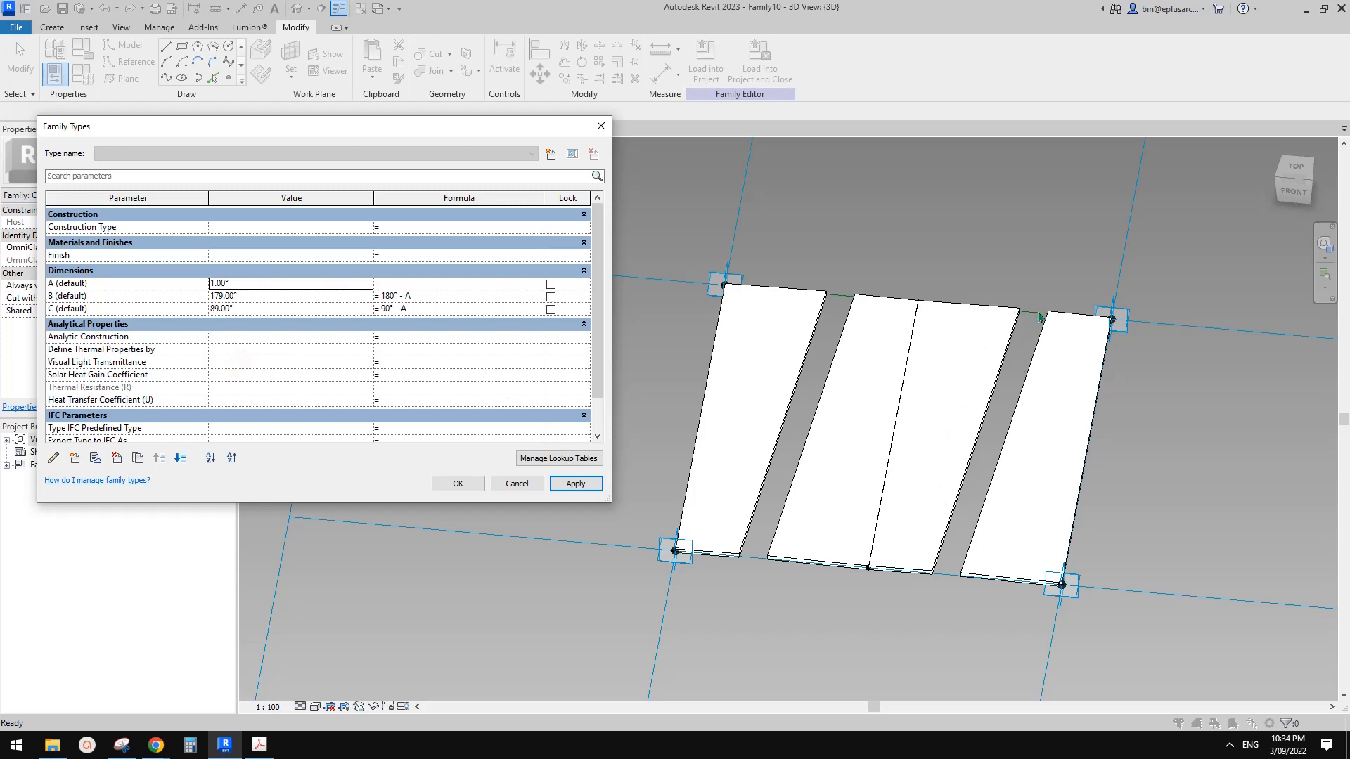
Set family parameter A to 89°, apply it and inspect the nearly upright blades
left_click(262, 282)
type("89")
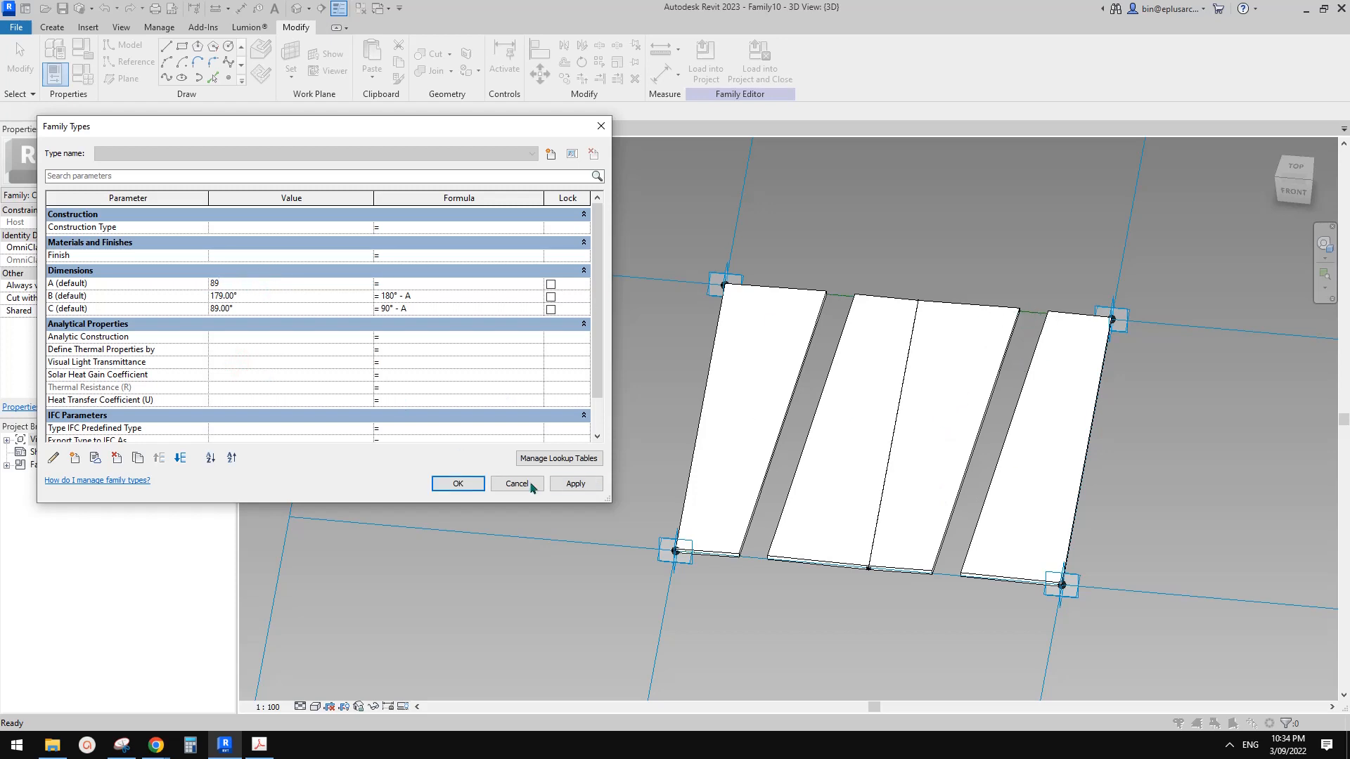
left_click(575, 483)
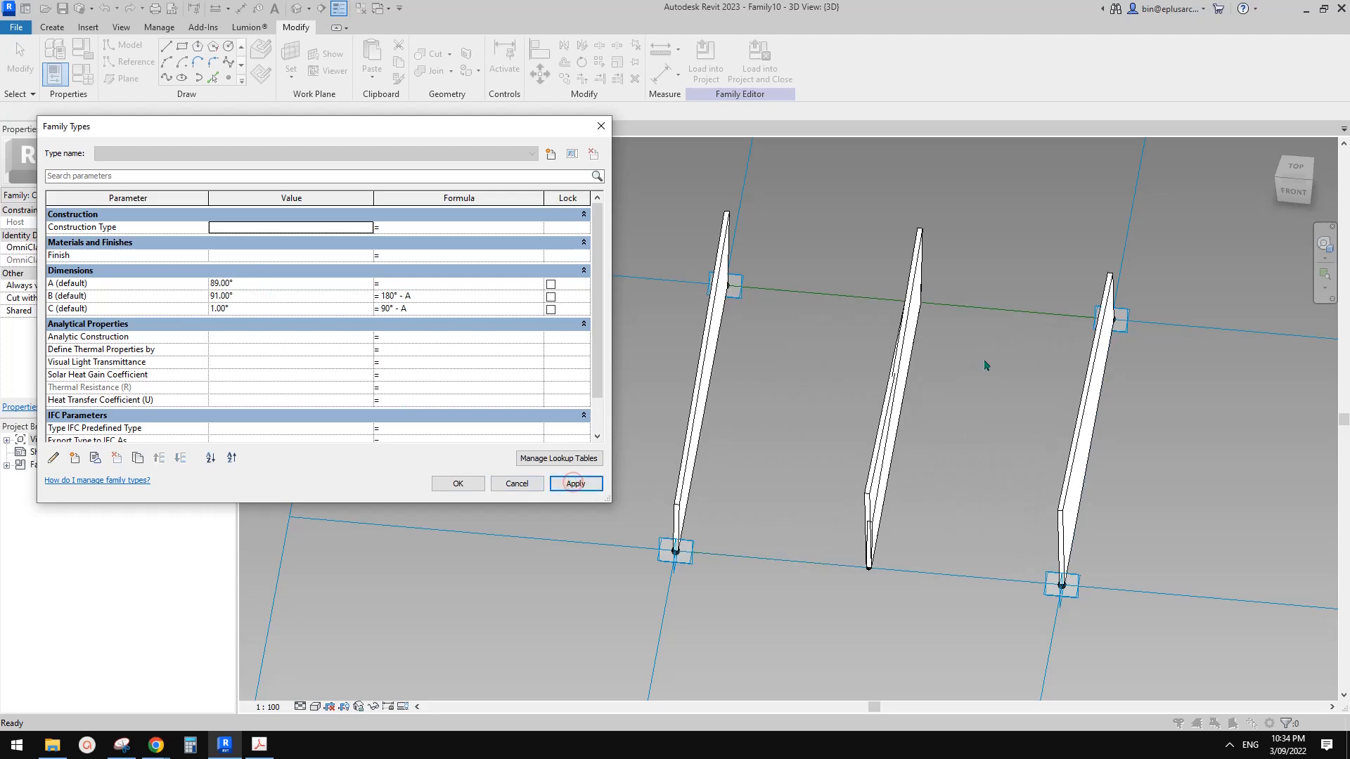
left_click(455, 484)
middle_click_drag(1024, 391, 973, 376, "shift")
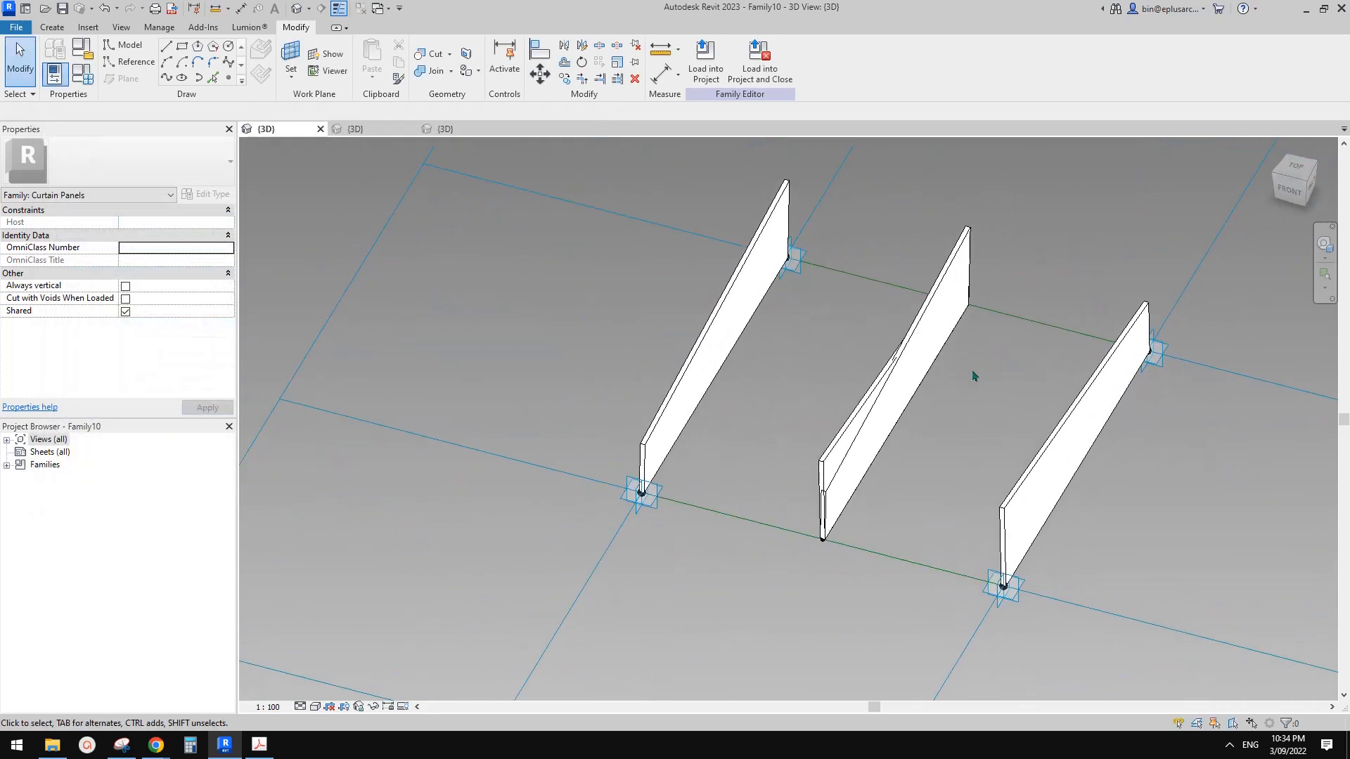
Set family parameter A to 30° and apply it
left_click(87, 70)
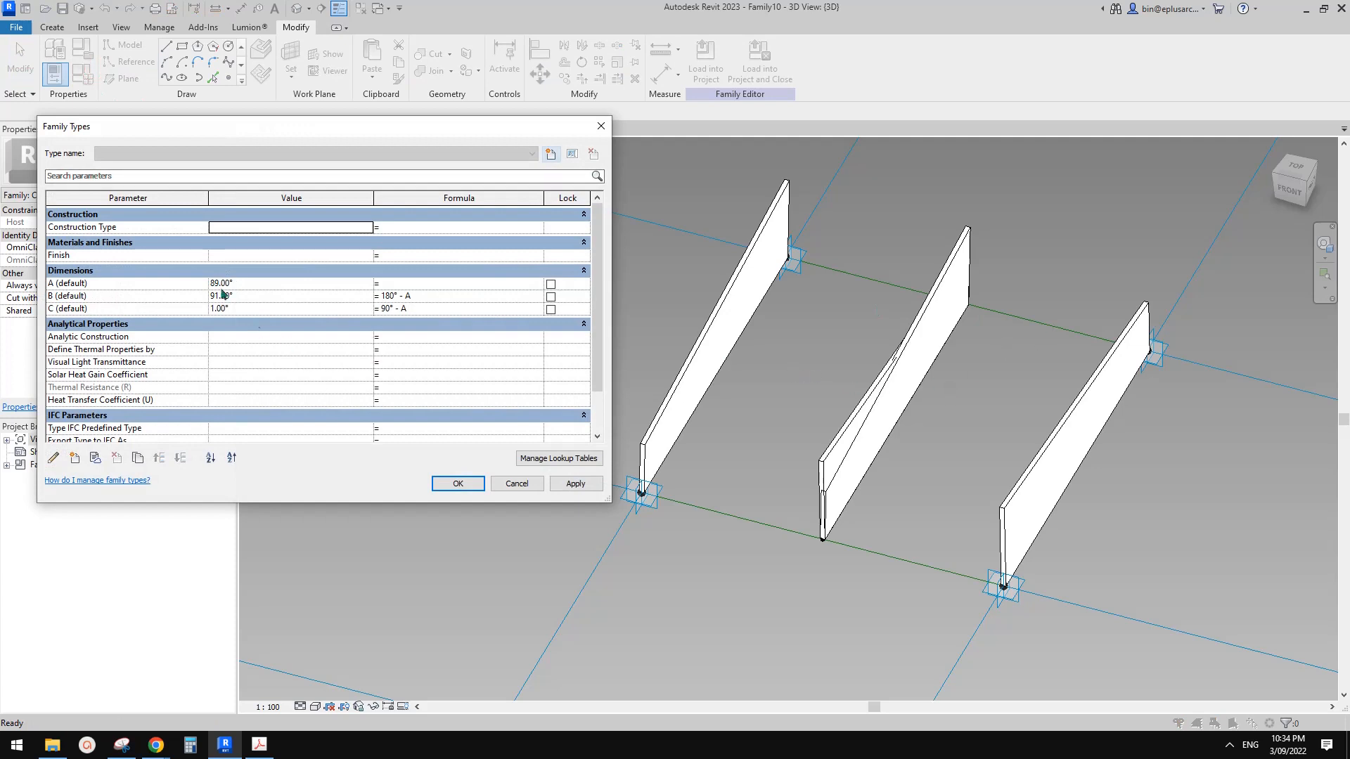
left_click(254, 281)
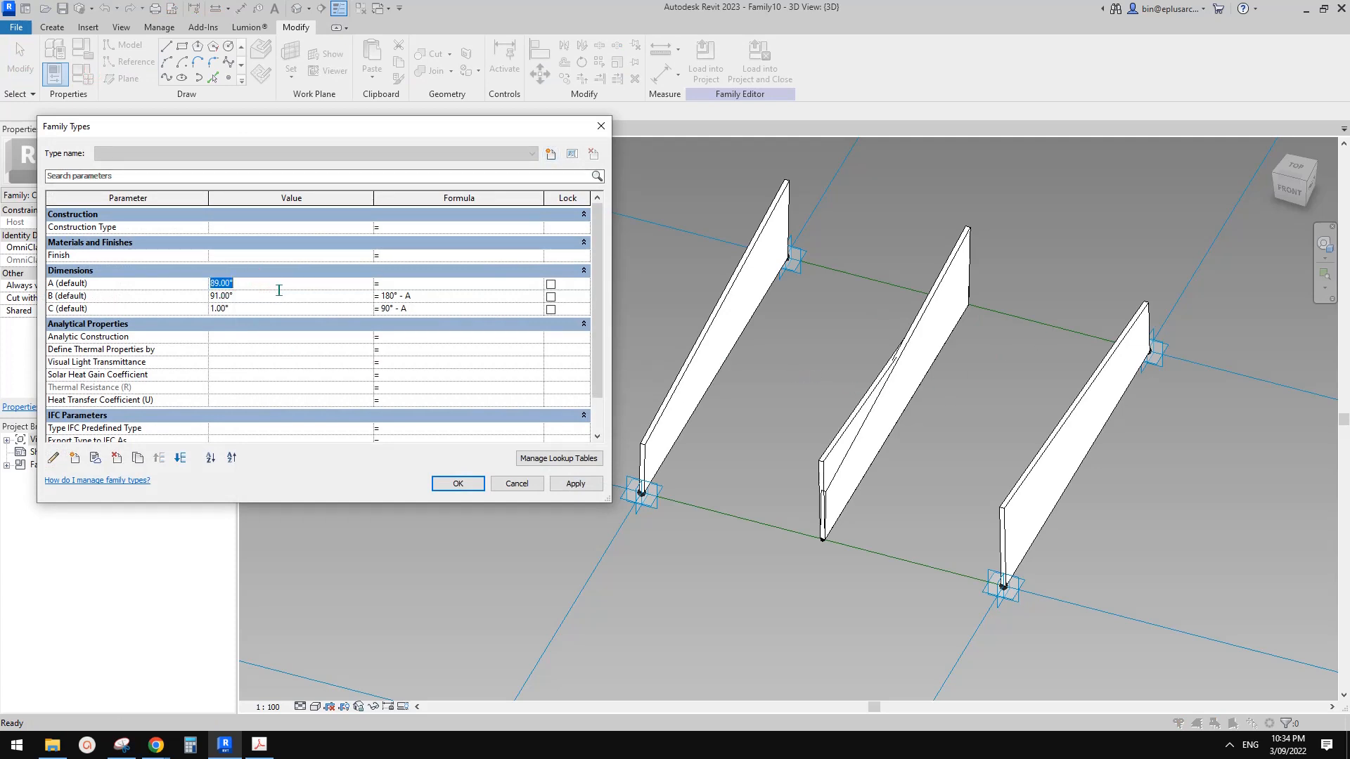
type("30")
left_click(575, 483)
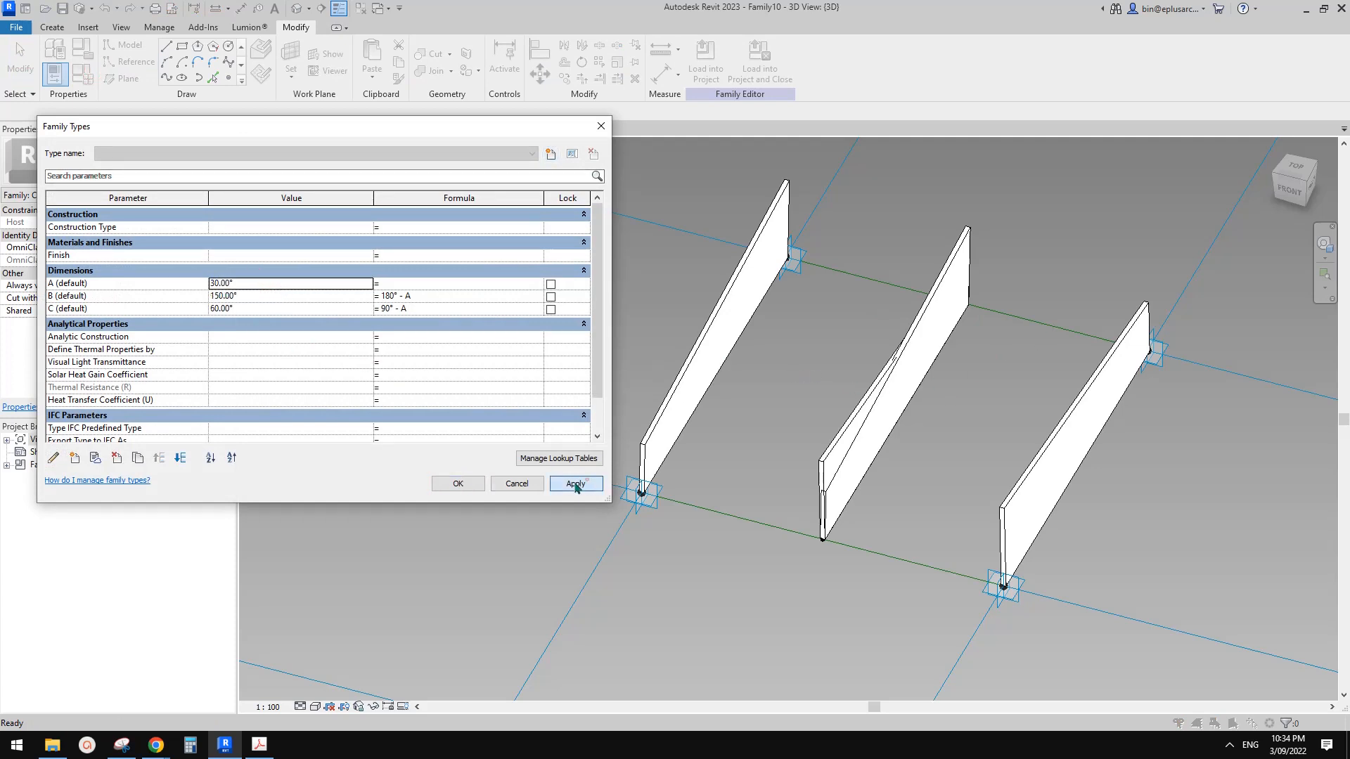
left_click(457, 483)
middle_click_drag(457, 473, 867, 478, "shift")
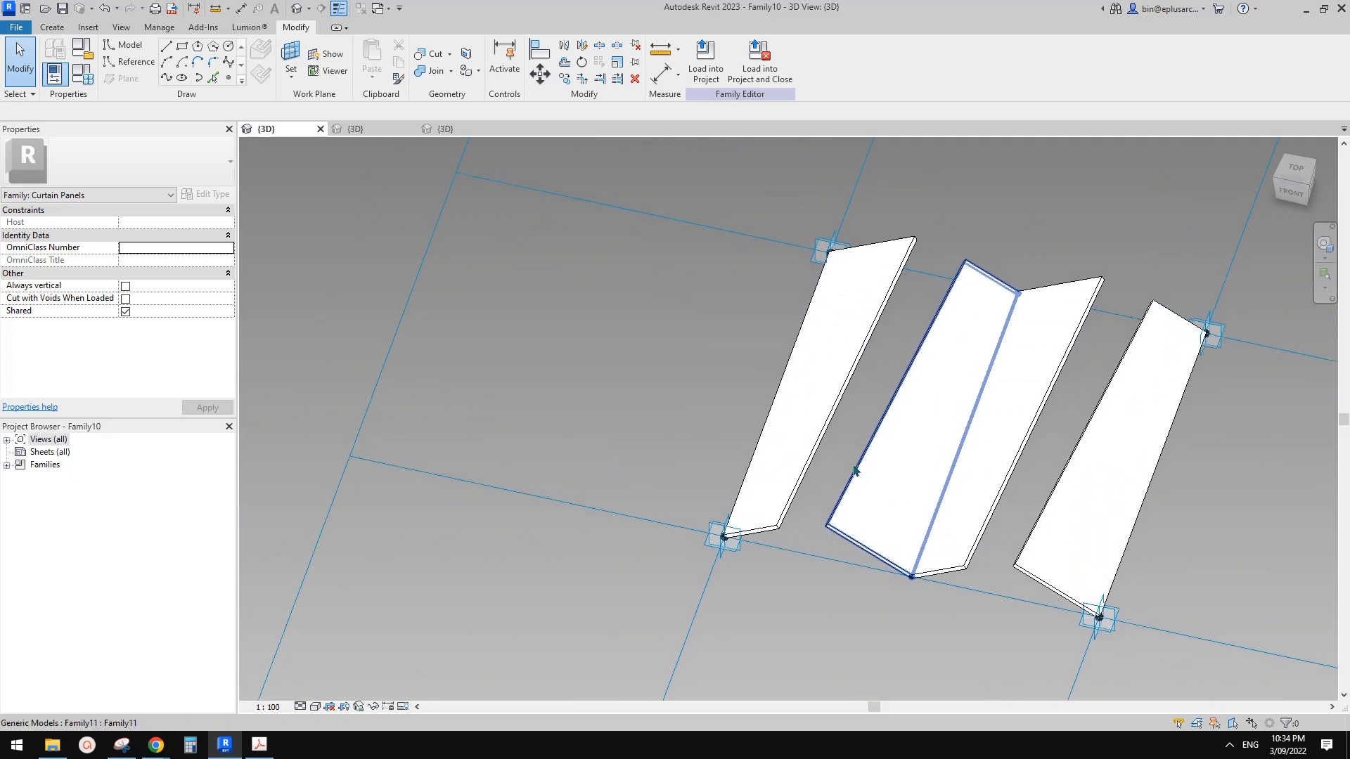
Examine the left-edge blade and its placement point at the front corner of the panel
scroll(872, 461, "up", 2)
left_click(726, 541)
middle_click_drag(726, 541, 710, 427)
left_click(766, 453)
scroll(710, 427, "down", 1)
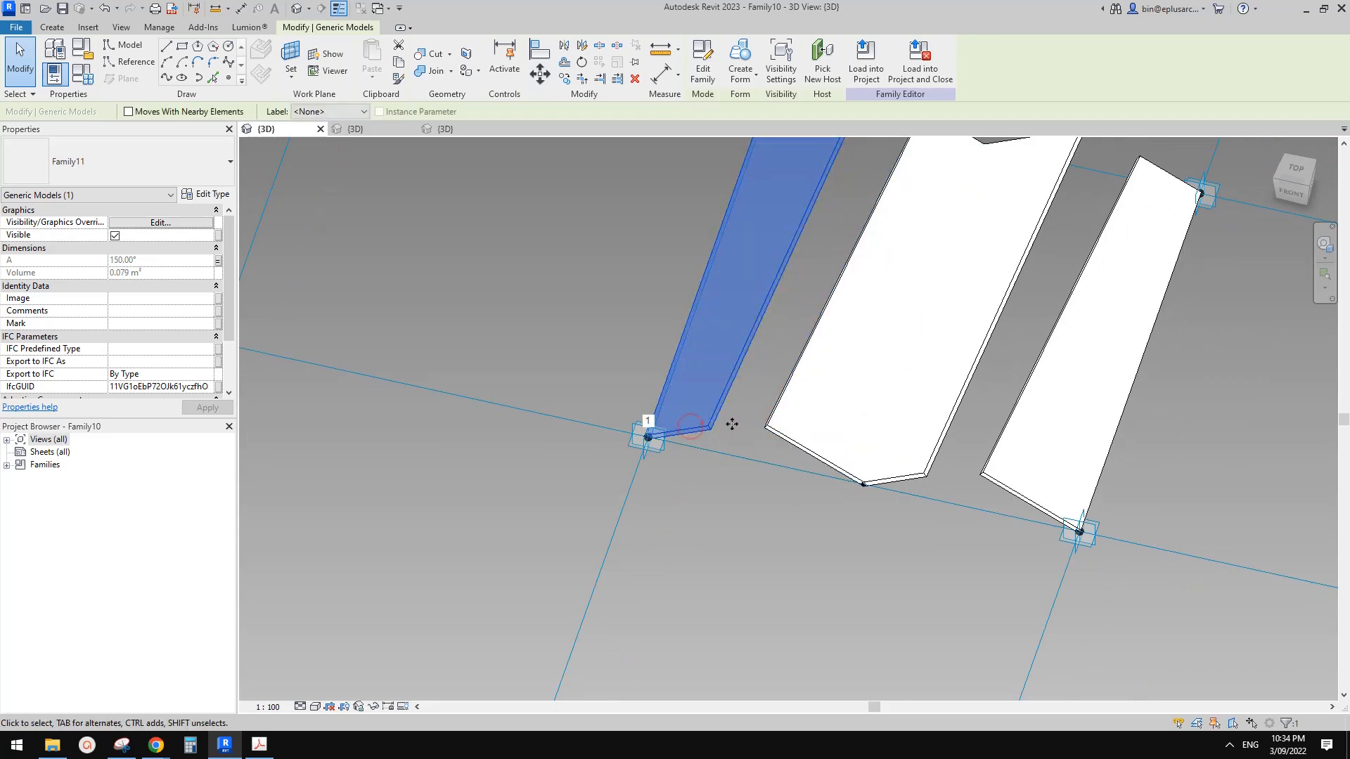
scroll(778, 437, "down", 1)
left_click(777, 439)
left_click(692, 438)
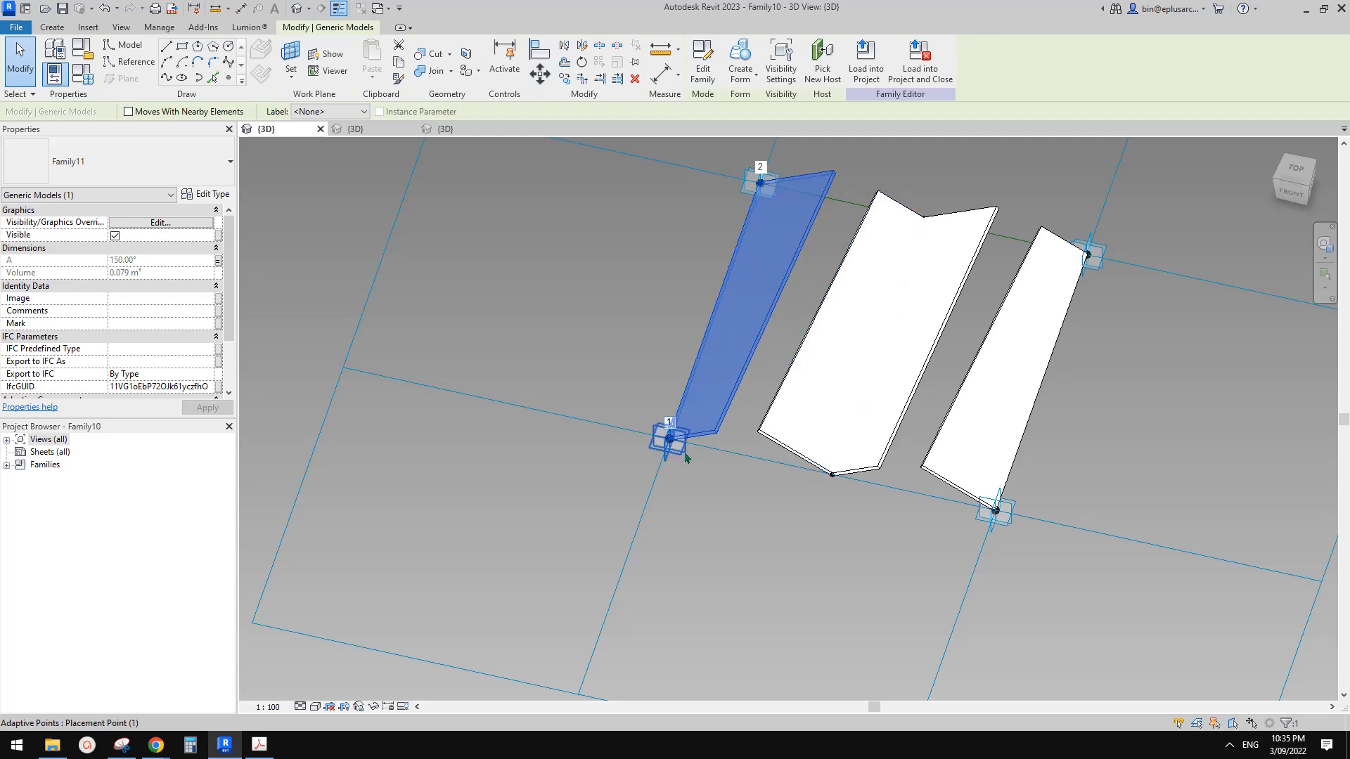
mouse_move(866, 475)
middle_mouse_down()
mouse_move(852, 472)
mouse_move(871, 479)
mouse_move(871, 467)
middle_mouse_up()
key("Escape")
key("d")
key("i")
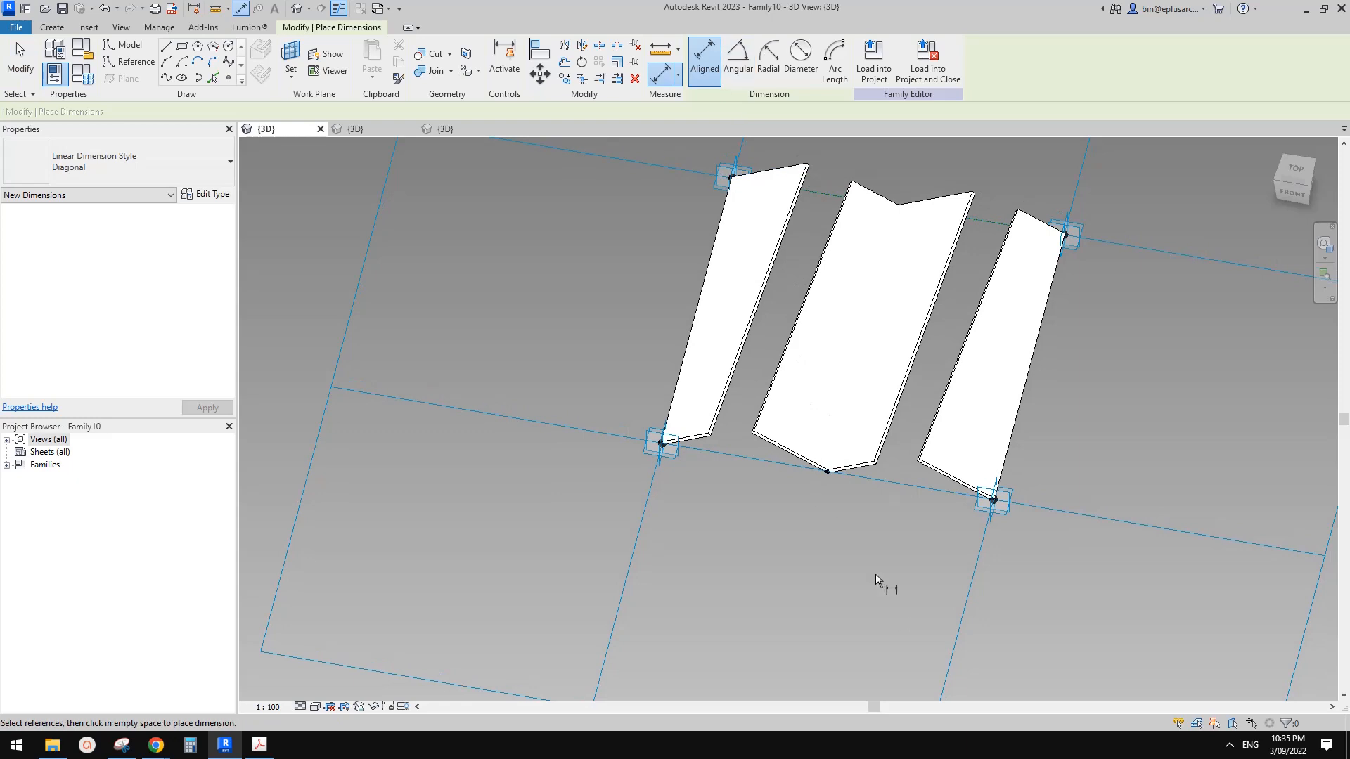
middle_click_drag(813, 504, 810, 505)
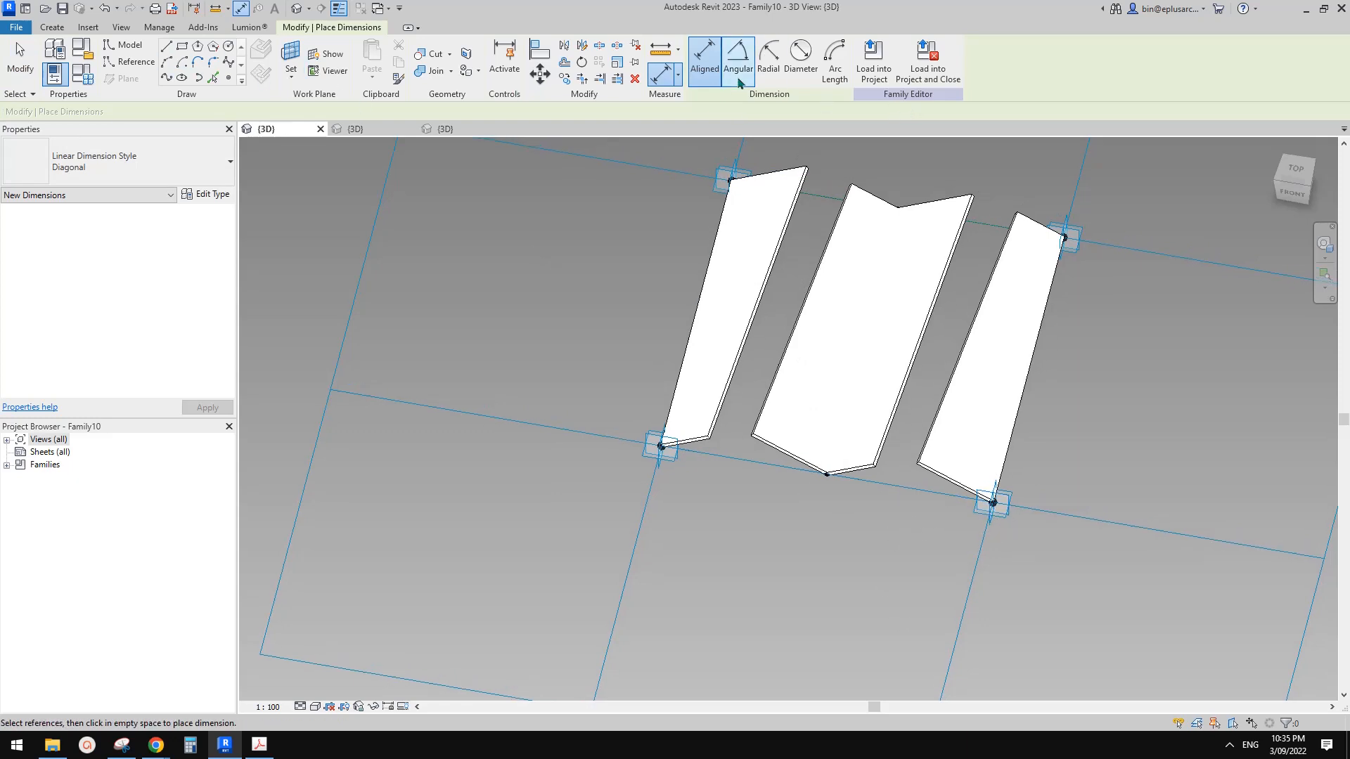
key("Escape")
Set the work plane at the panel's front edge and try to dimension between the two front placement points
left_click(291, 53)
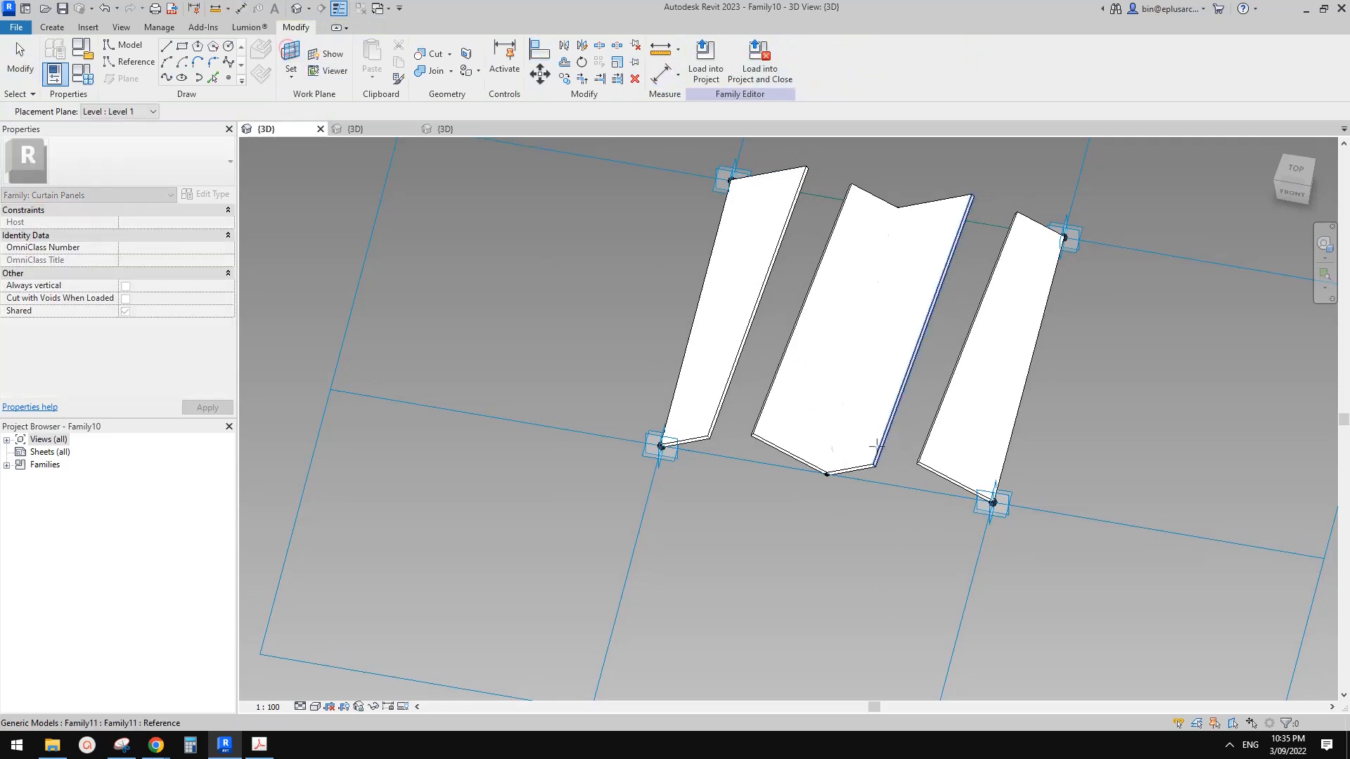
left_click(891, 482)
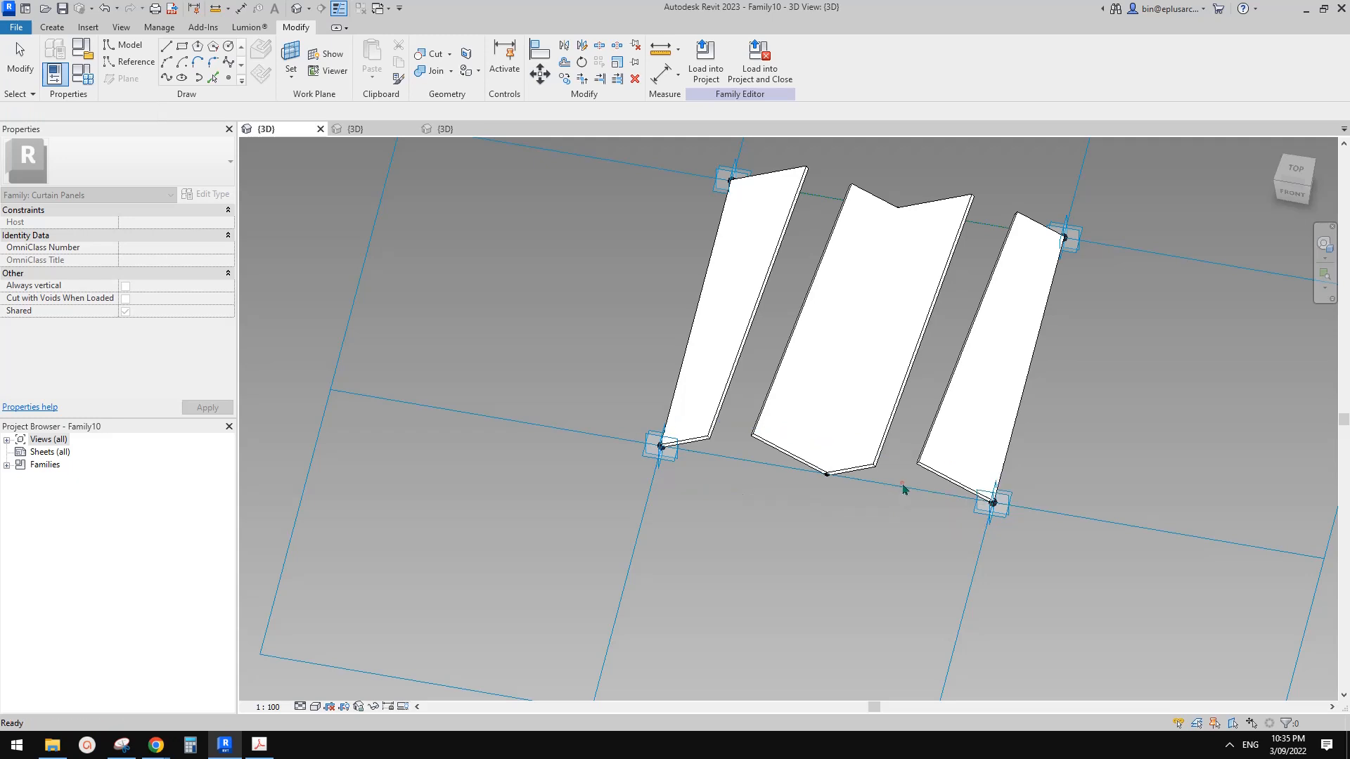
key("d")
key("i")
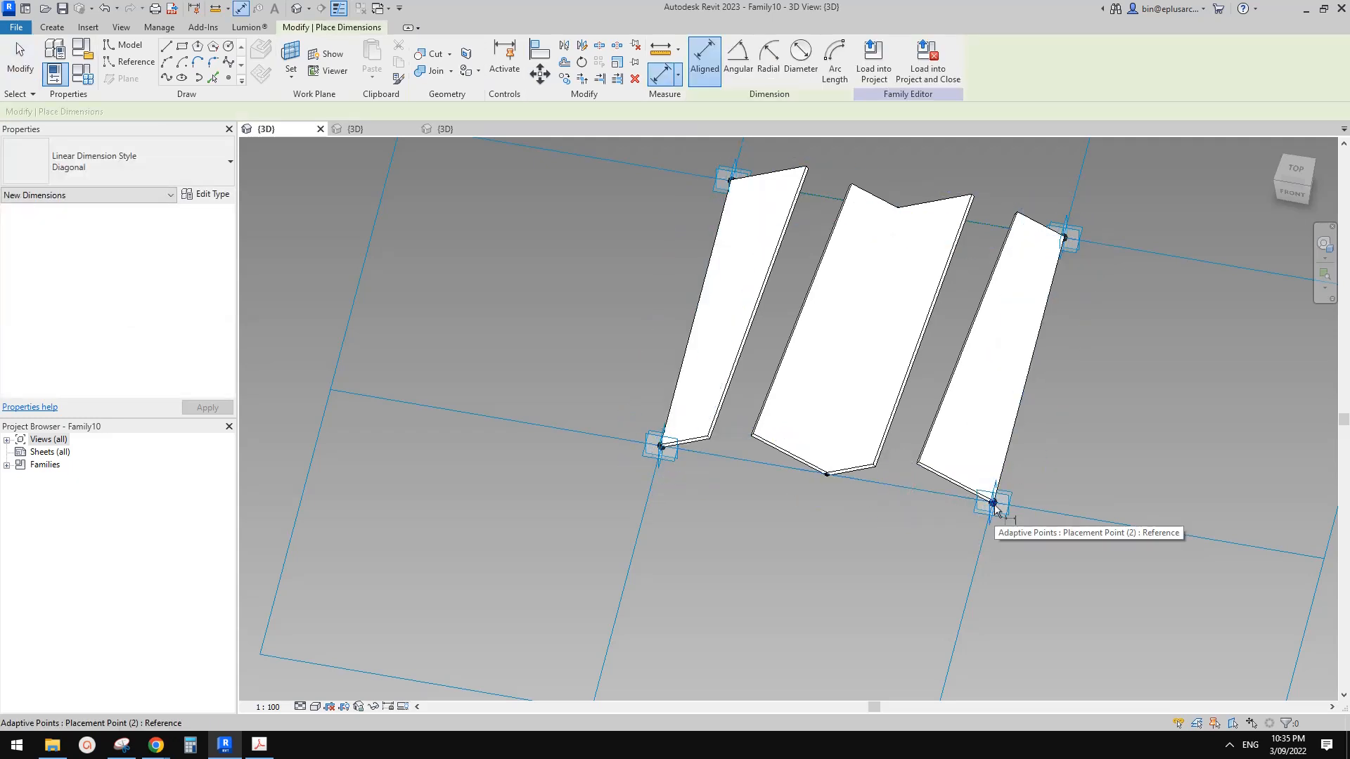
left_click(994, 508)
left_click(663, 452)
left_click(890, 521)
key("Escape")
scroll(764, 501, "up", 1)
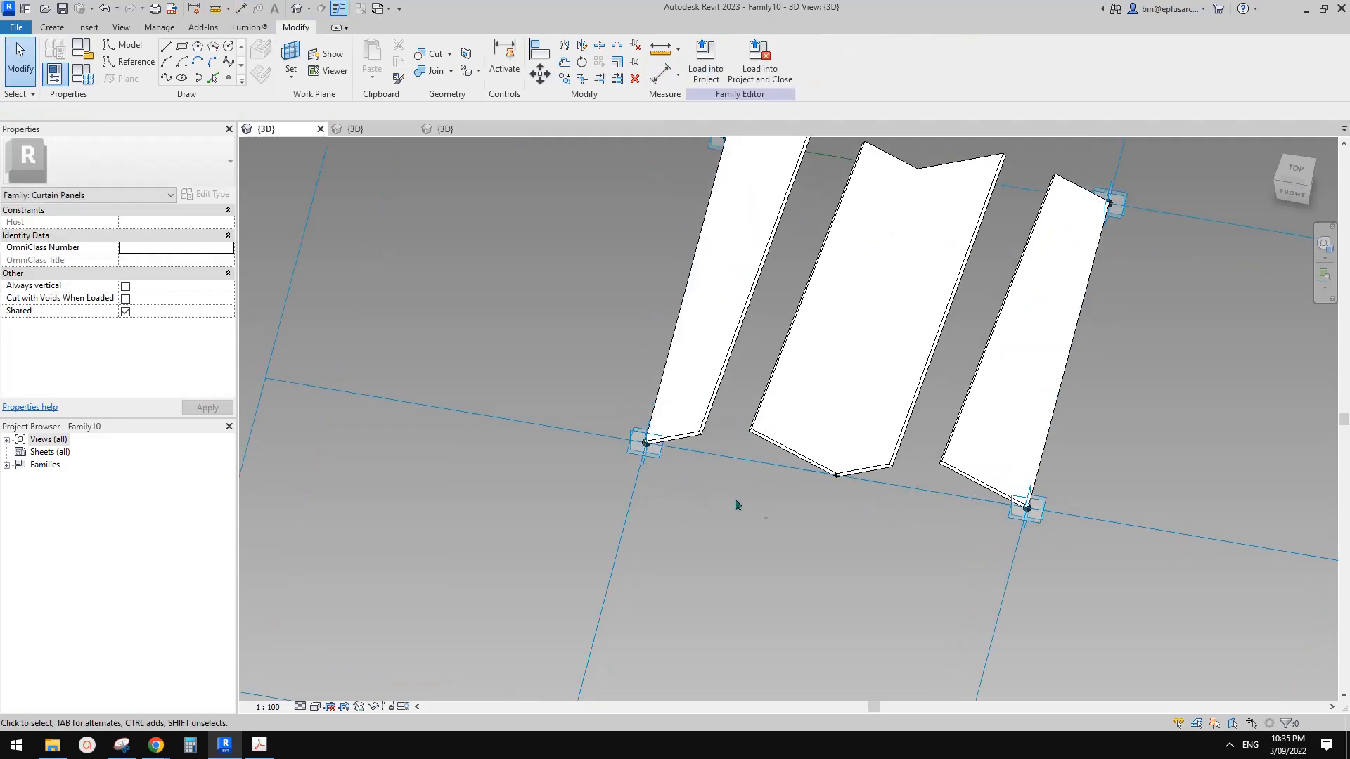
Temporarily isolate the two placement points at the panel's front corners
middle_click_drag(664, 490, 651, 474, "shift")
left_click(647, 461)
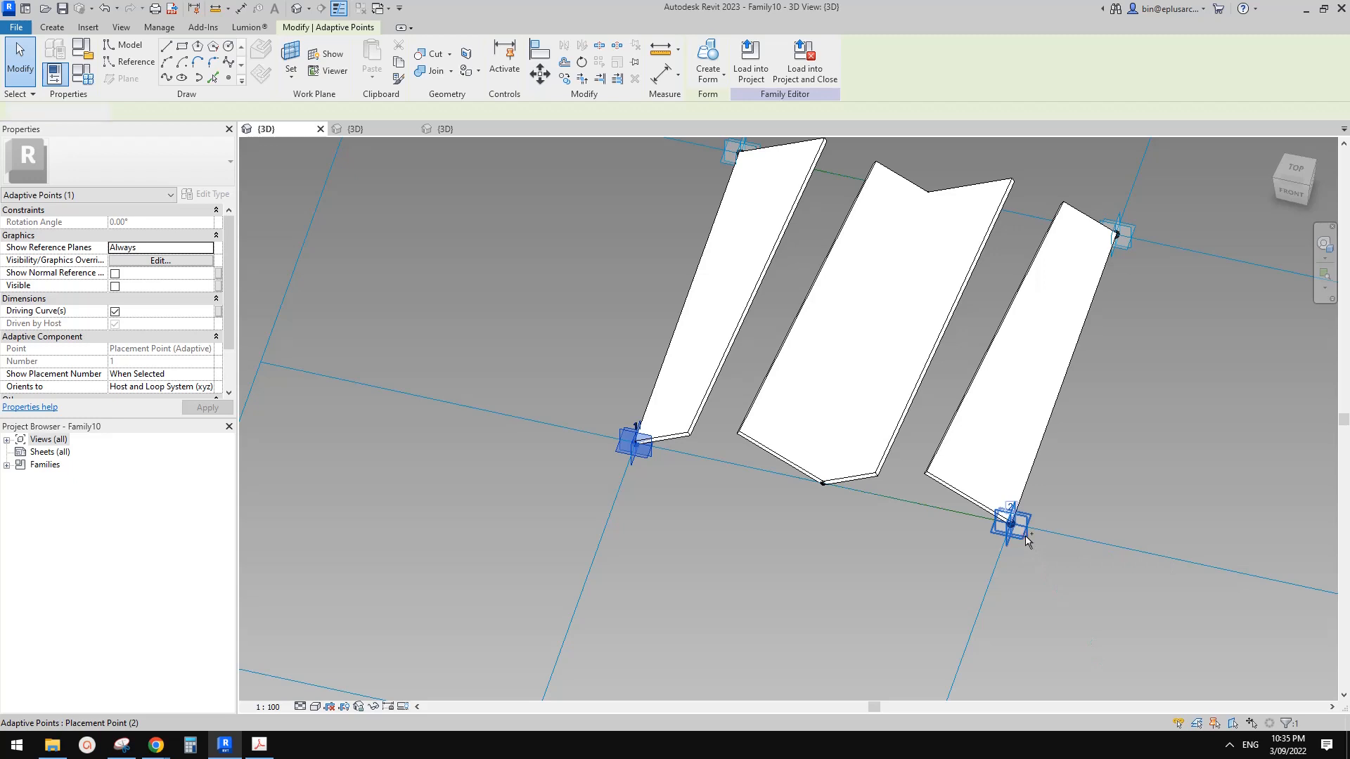
left_click(994, 530, "ctrl")
key("h")
key("i")
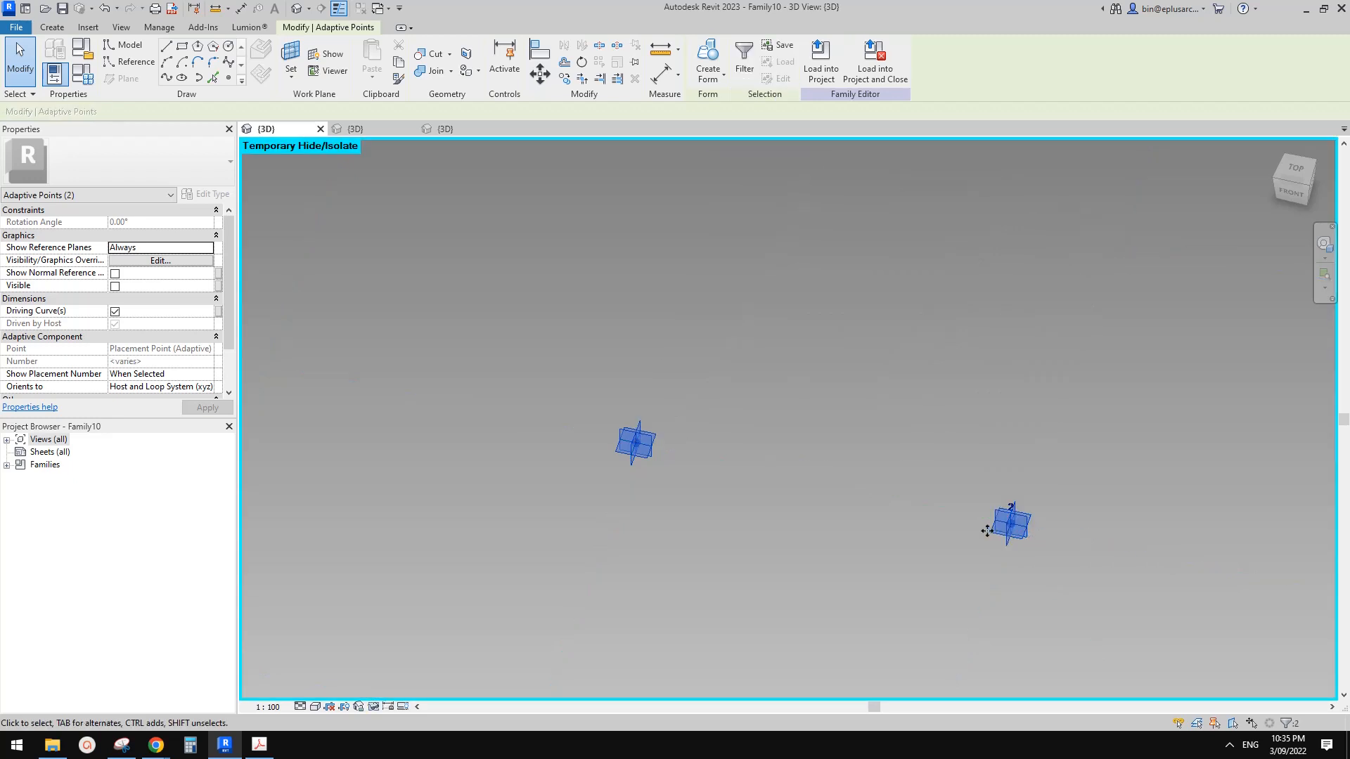
Place an aligned dimension between the two isolated front placement points and restore the temporarily hidden elements
key("d")
key("i")
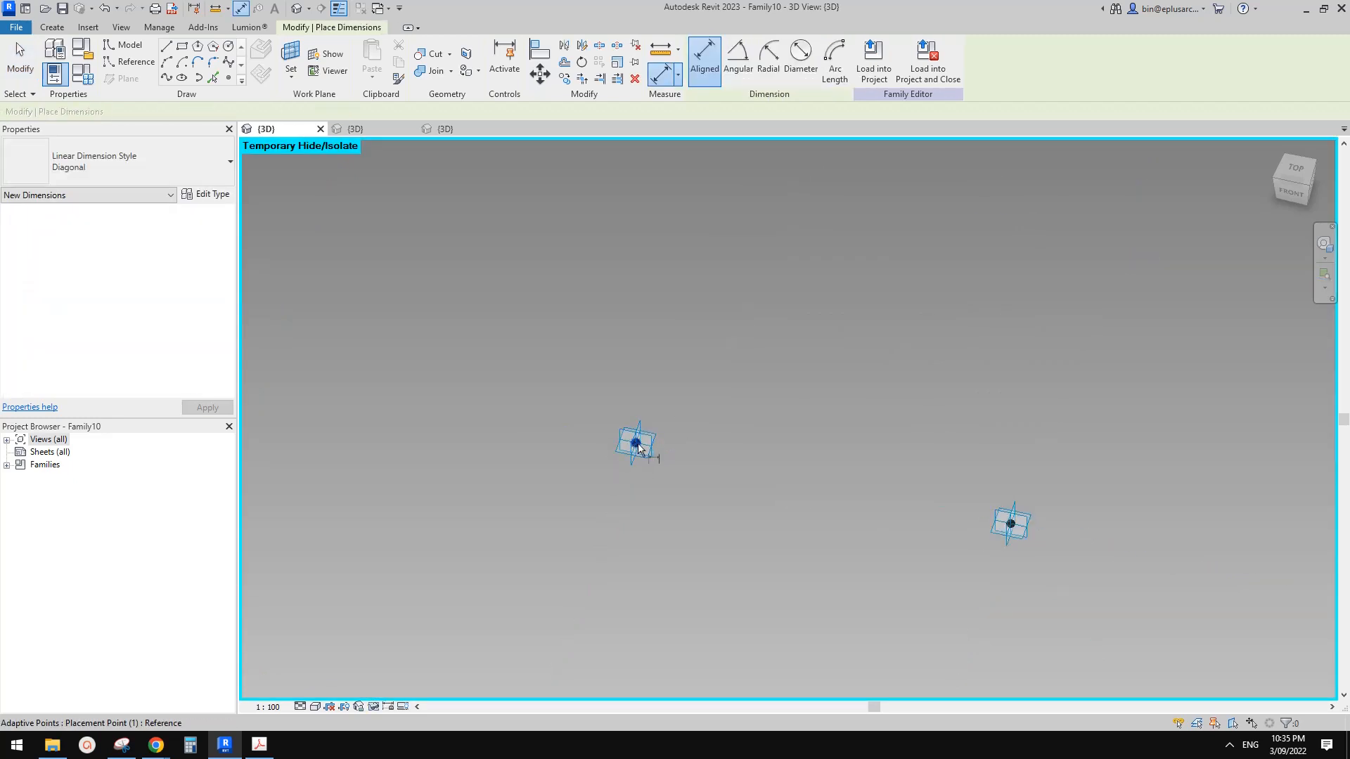
left_click(635, 442)
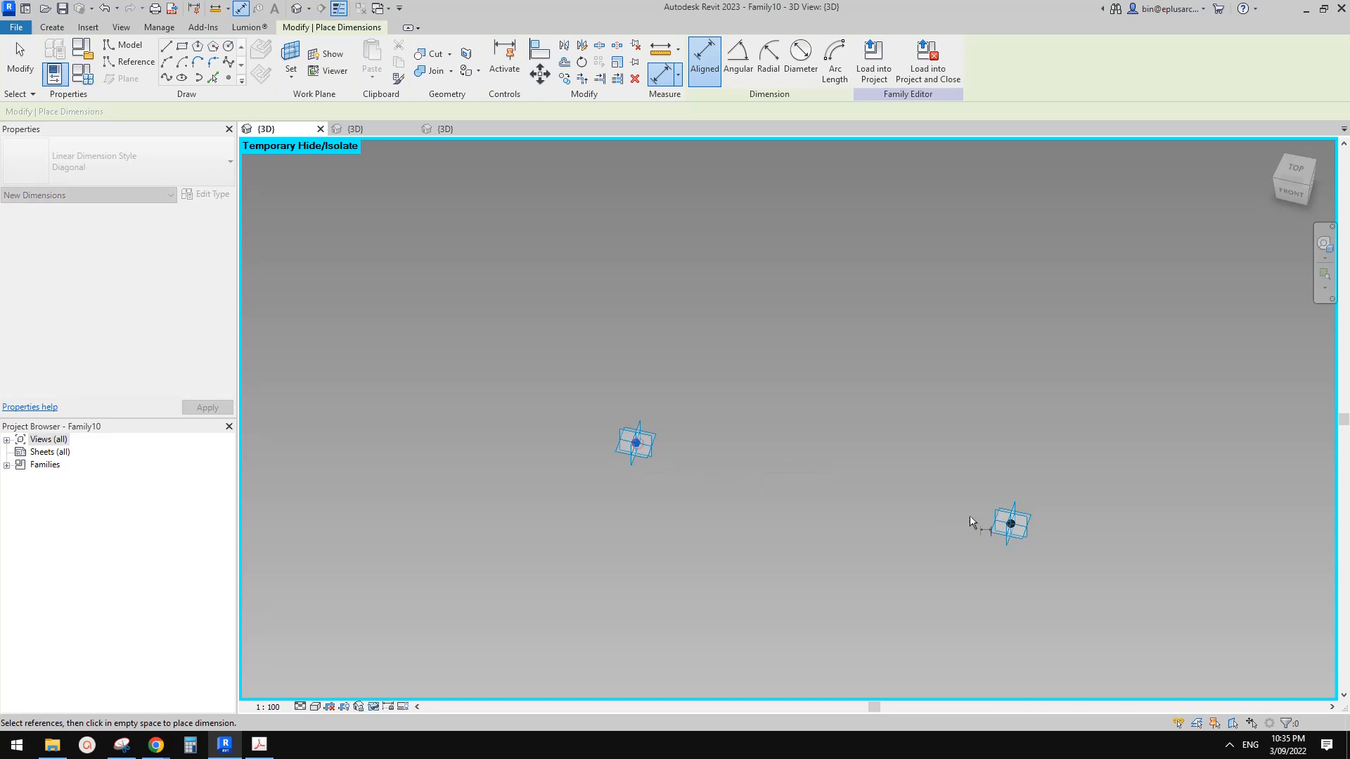
left_click(1010, 524)
left_click(806, 550)
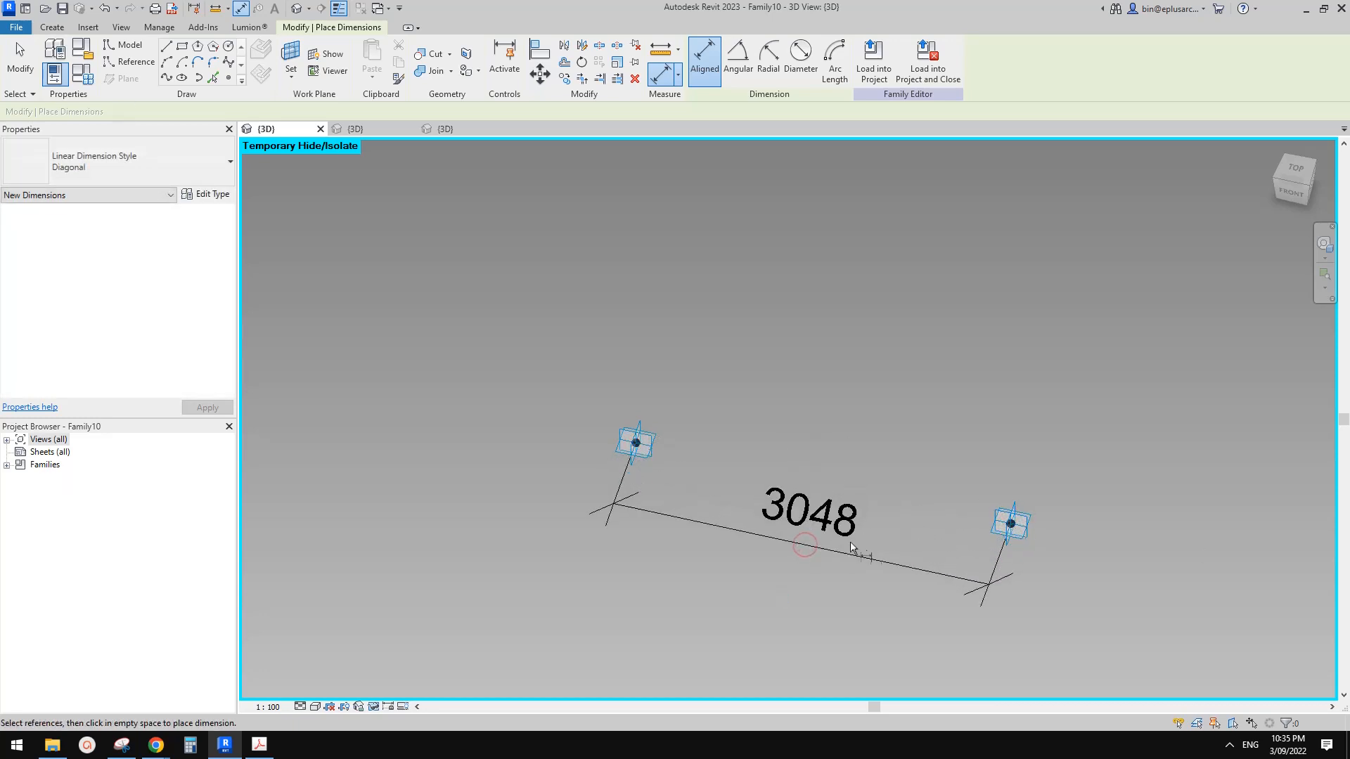
key("Escape")
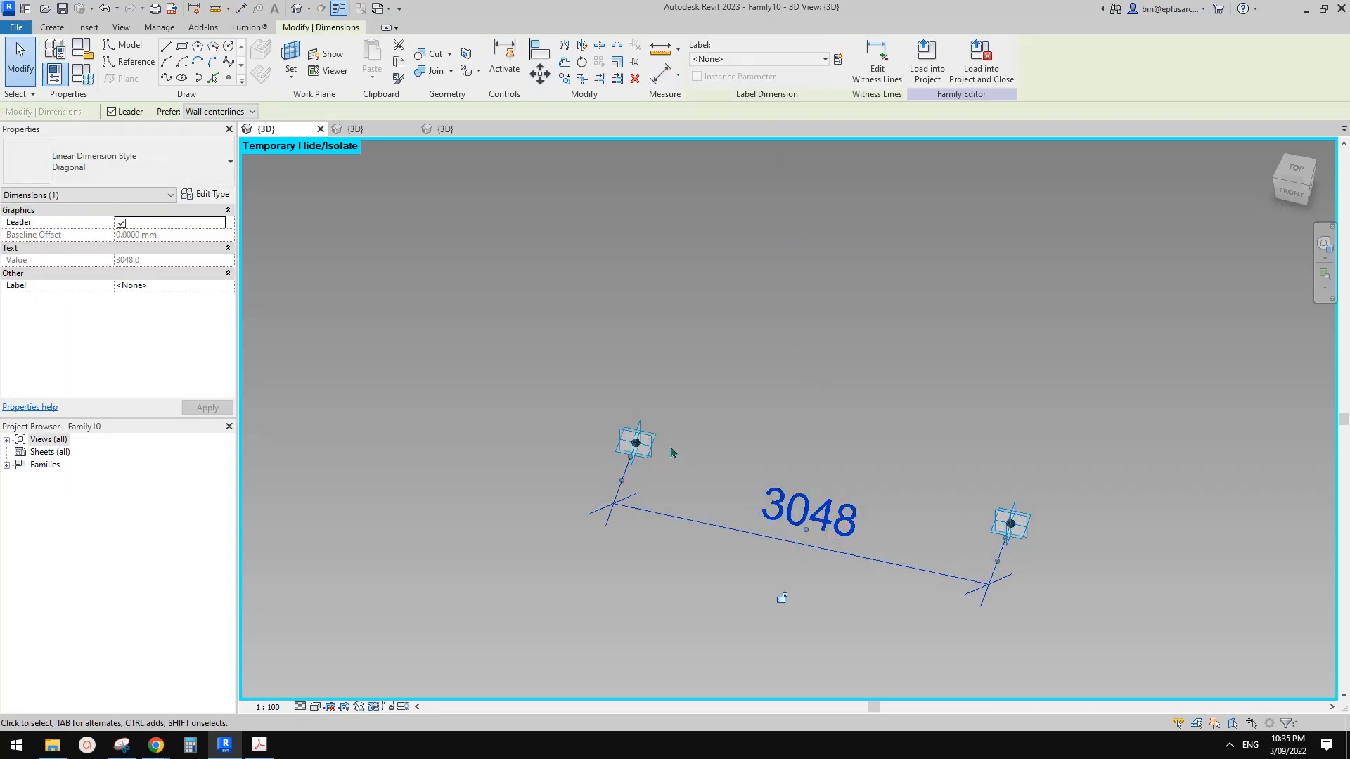
key("h")
key("r")
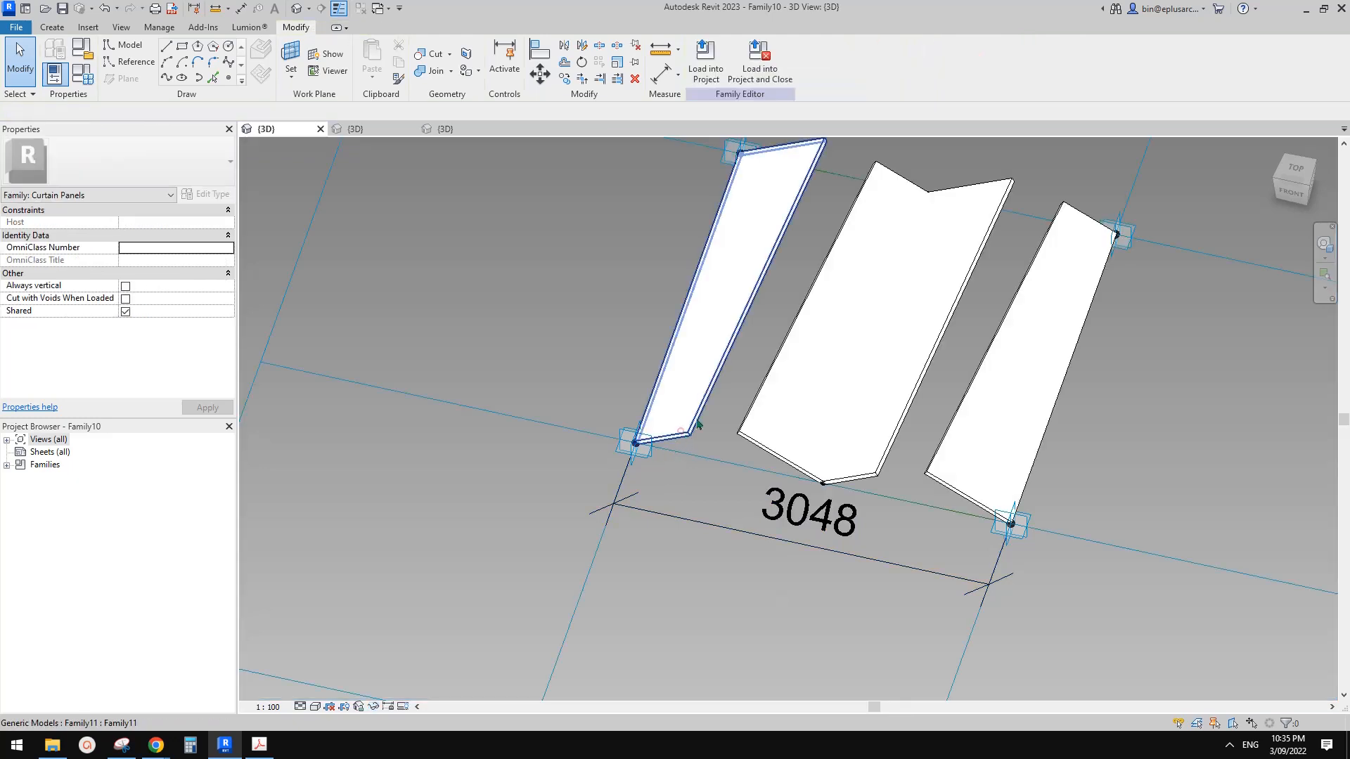
Move the new dimension line farther away from the panel's front edge
left_click(698, 424)
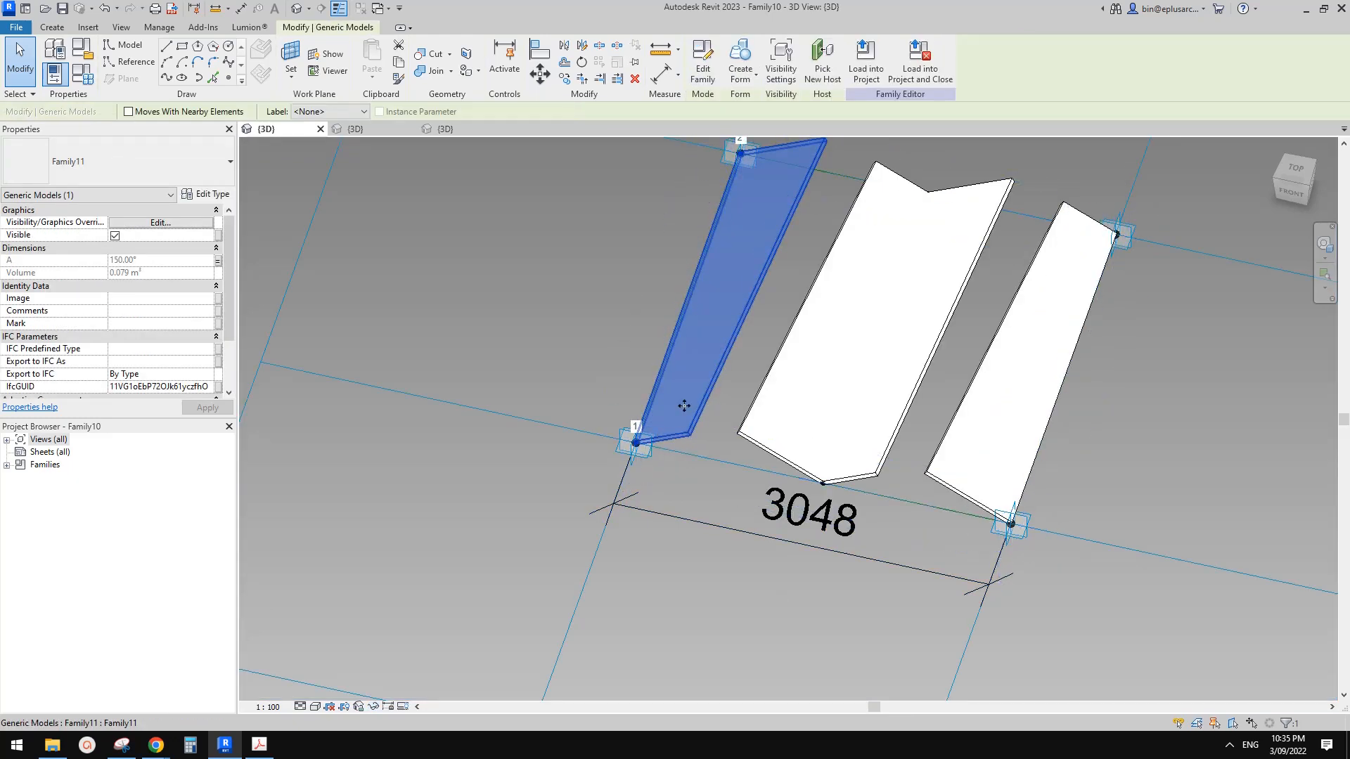
left_click(819, 528)
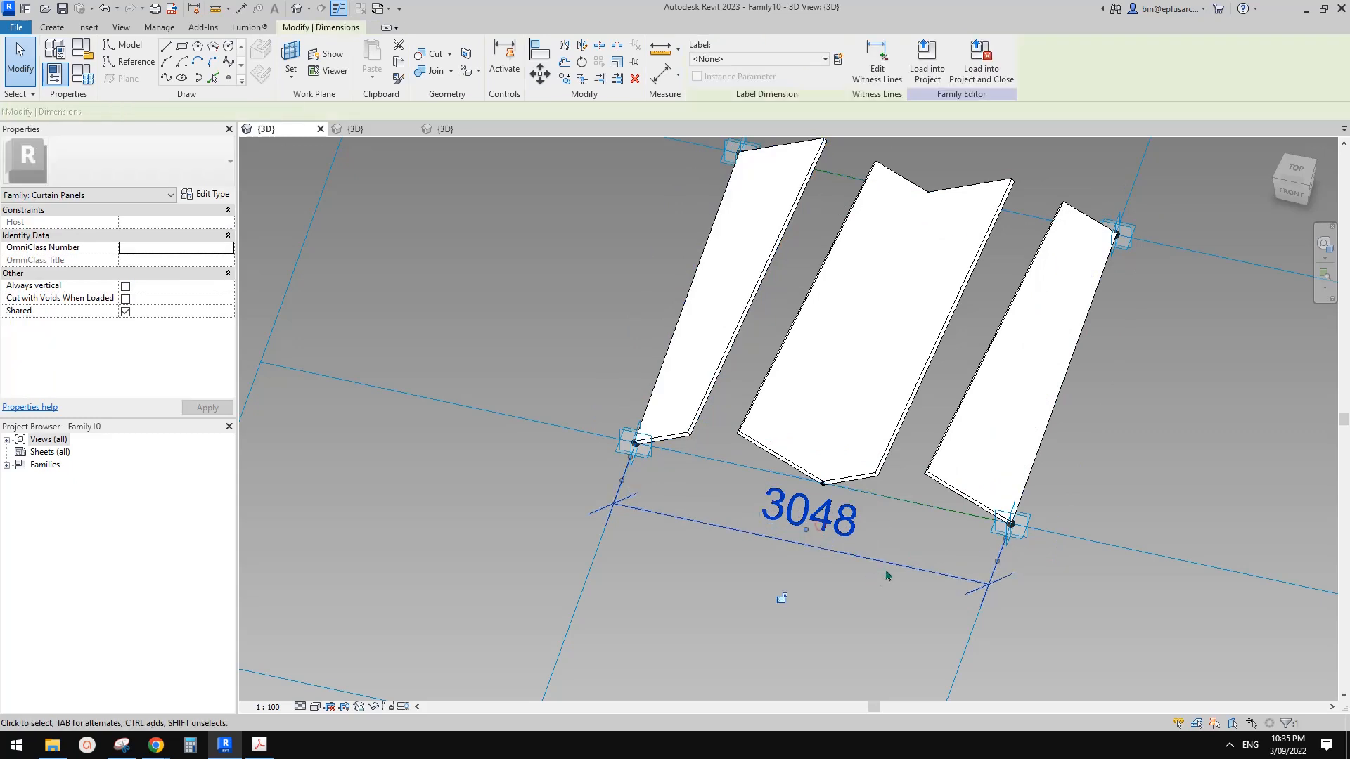
left_click_drag(887, 562, 873, 590)
middle_click_drag(885, 567, 867, 566)
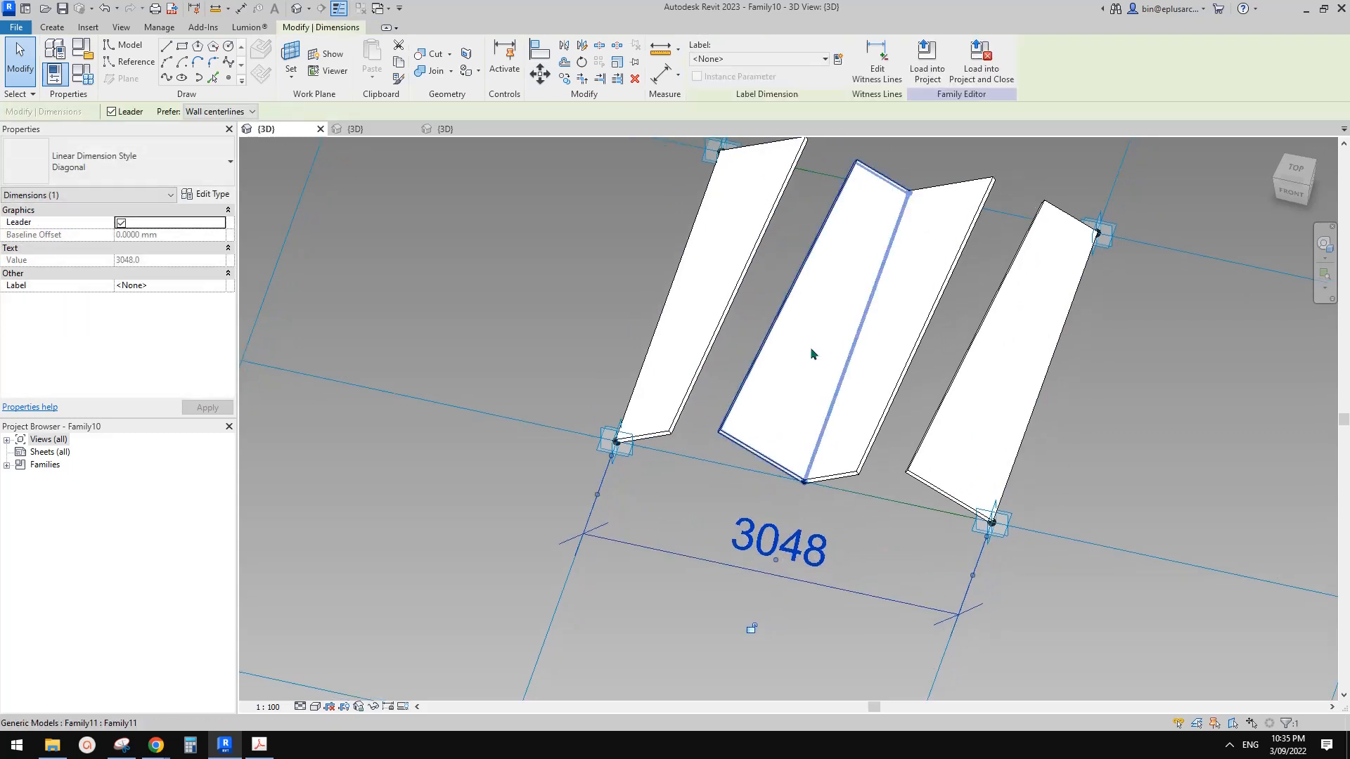
Label the front-edge dimension with a new family parameter named RP, set as an instance reporting parameter
left_click(769, 59)
left_click(837, 59)
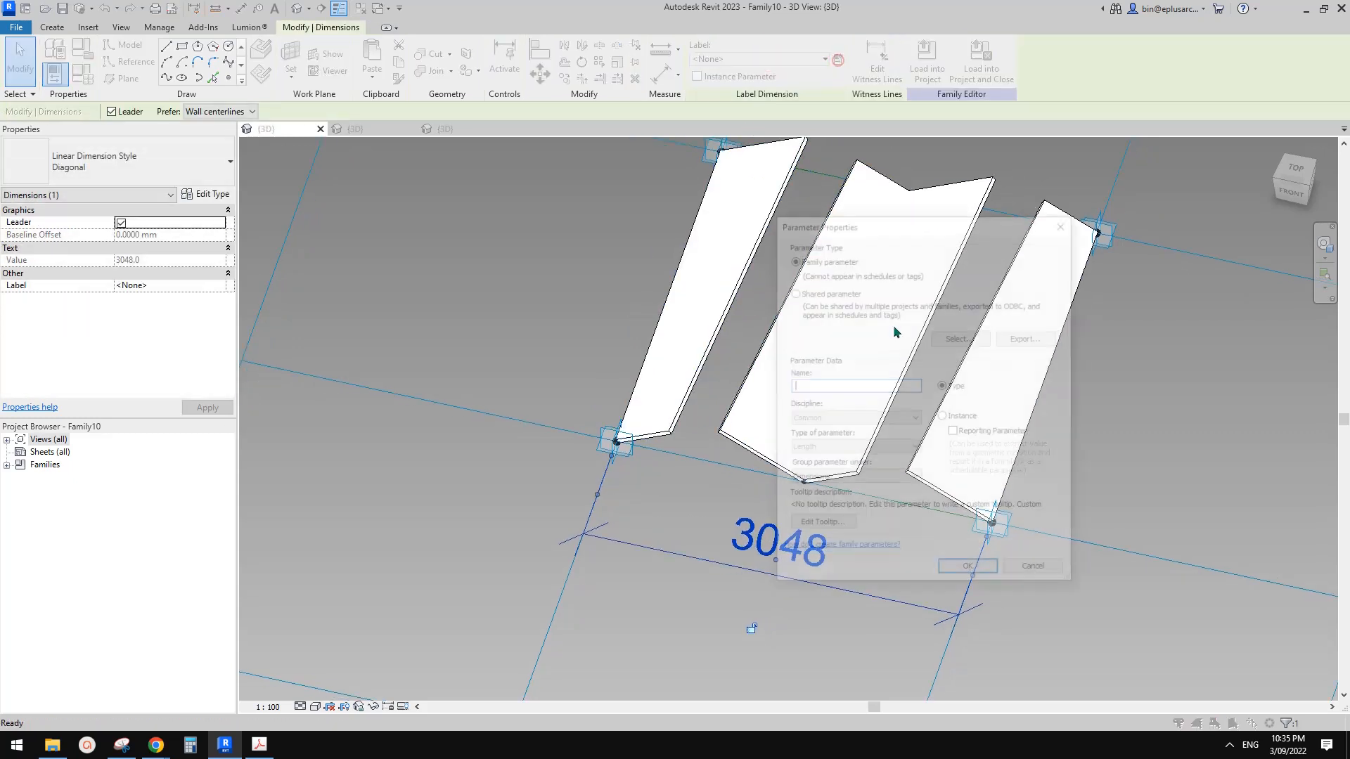
type("RP")
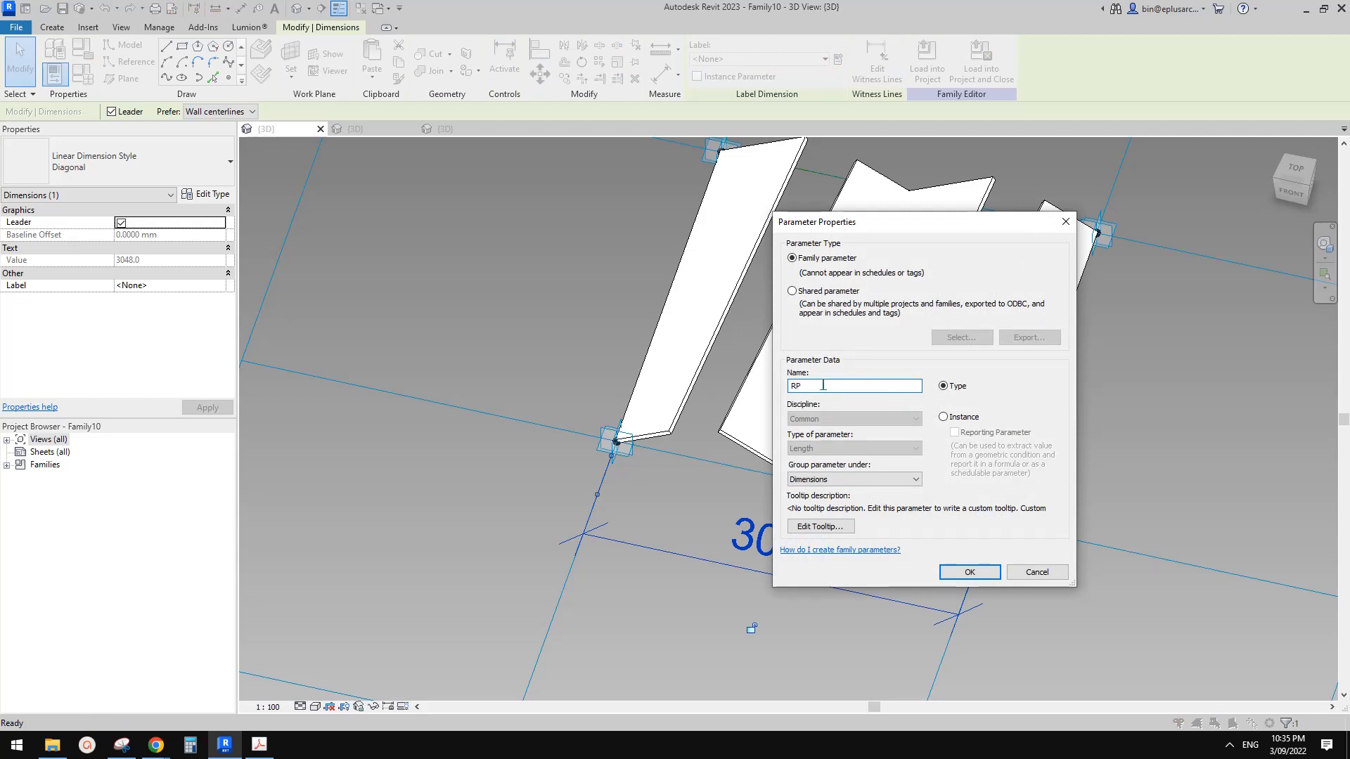
left_click(942, 416)
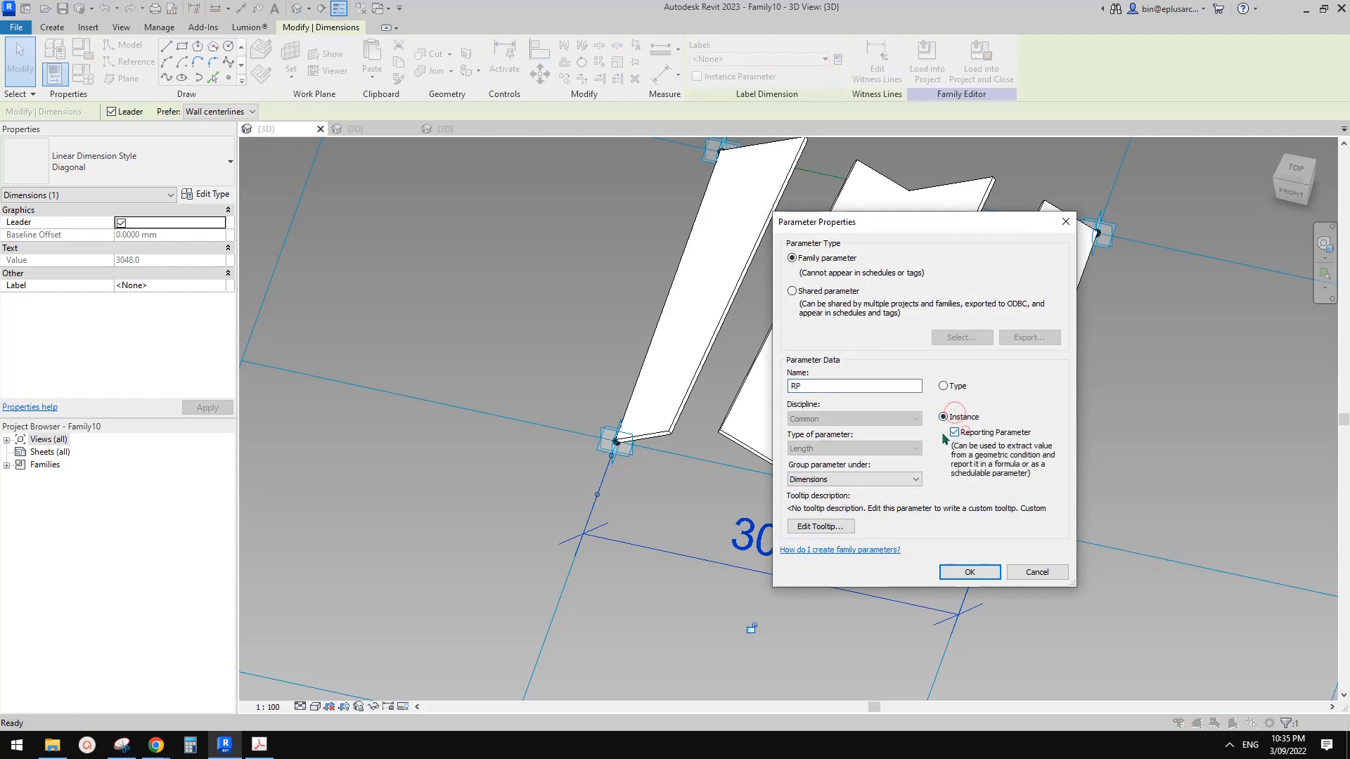
left_click(954, 432)
left_click(965, 571)
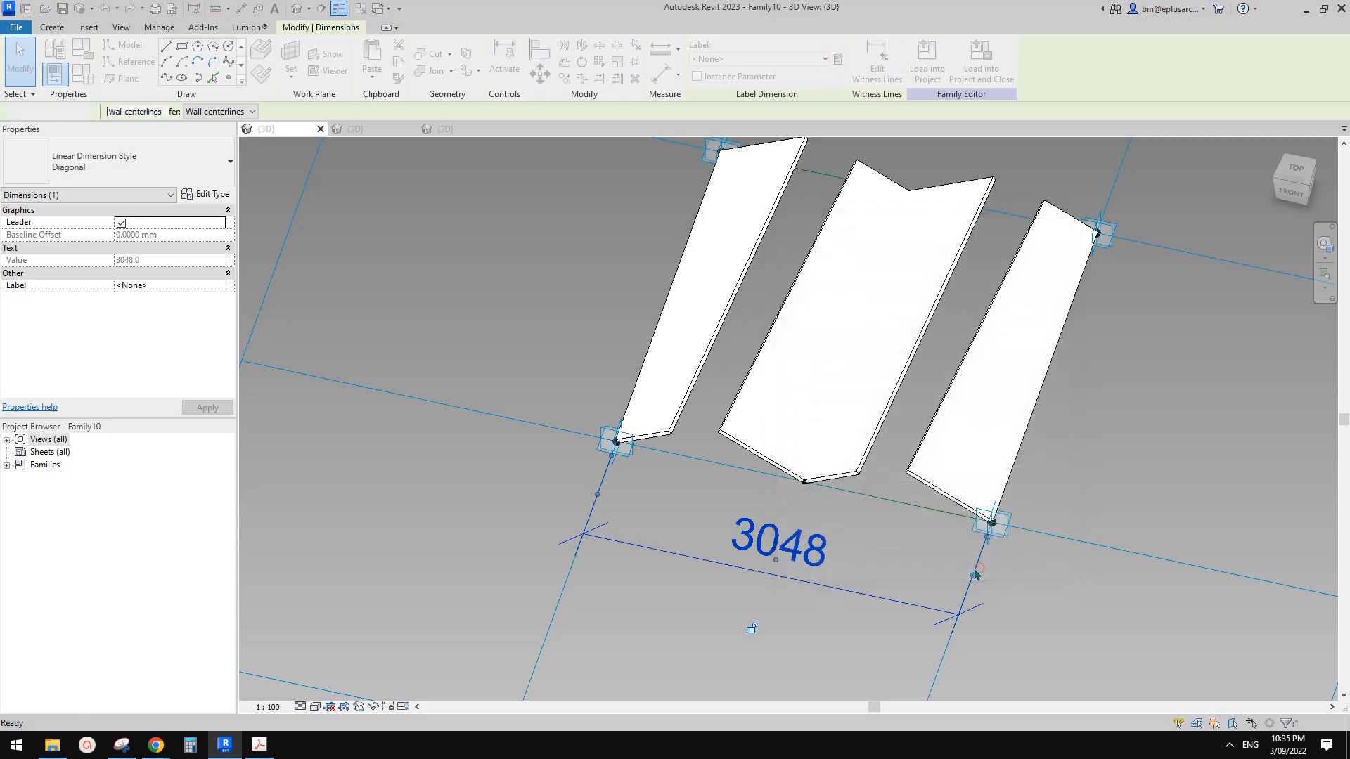
scroll(864, 512, "down", 2)
middle_click_drag(837, 513, 899, 485)
key("Escape")
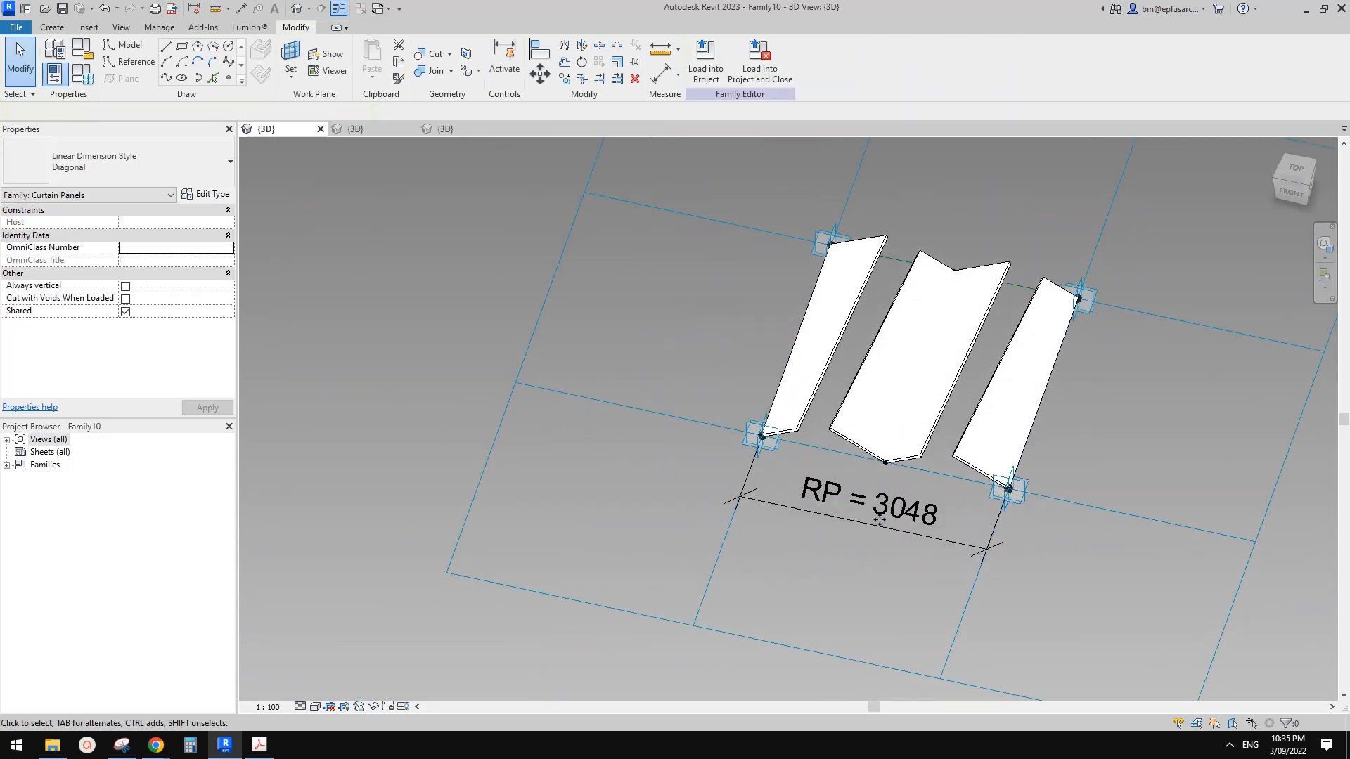
Reposition the RP dimension farther out in front of the blades
scroll(888, 528, "up", 2)
middle_click_drag(893, 551, 897, 559, "shift")
left_click_drag(890, 505, 859, 537)
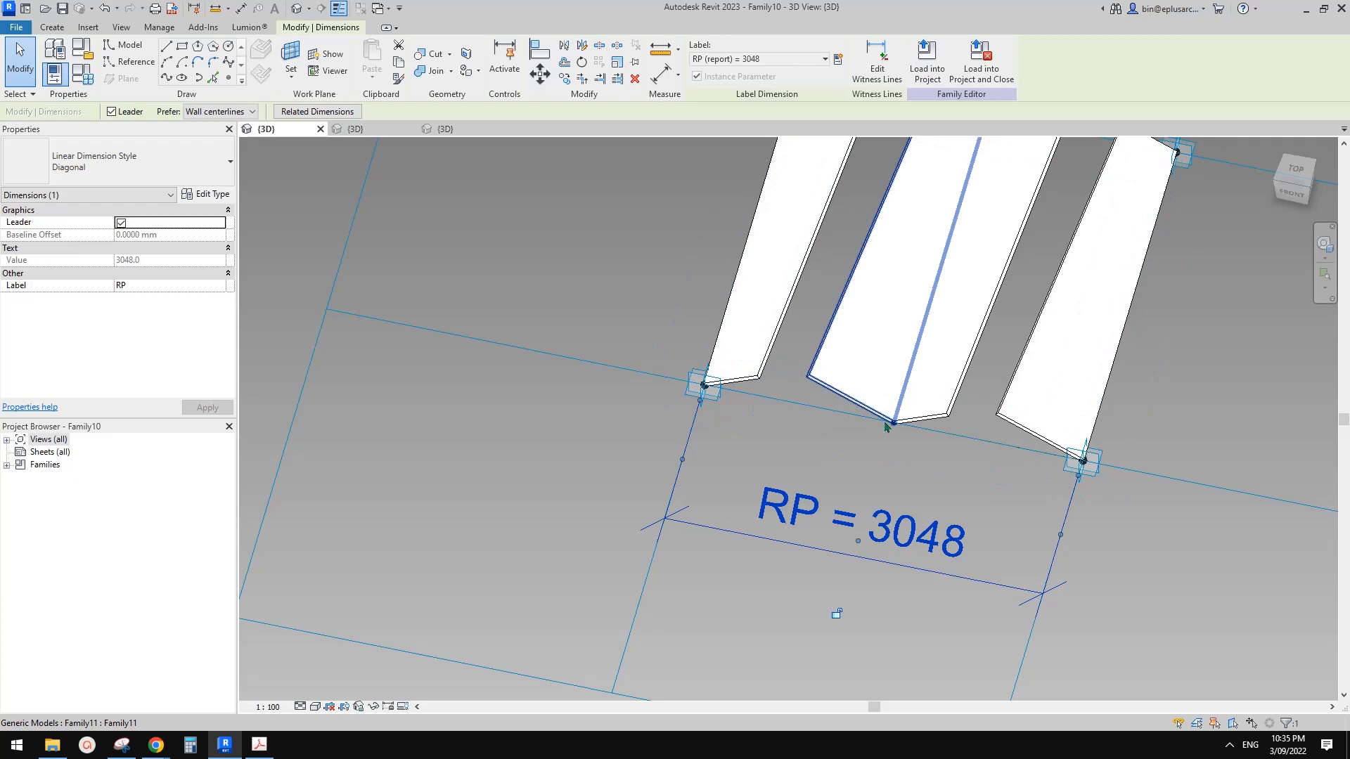
middle_click_drag(886, 427, 877, 530)
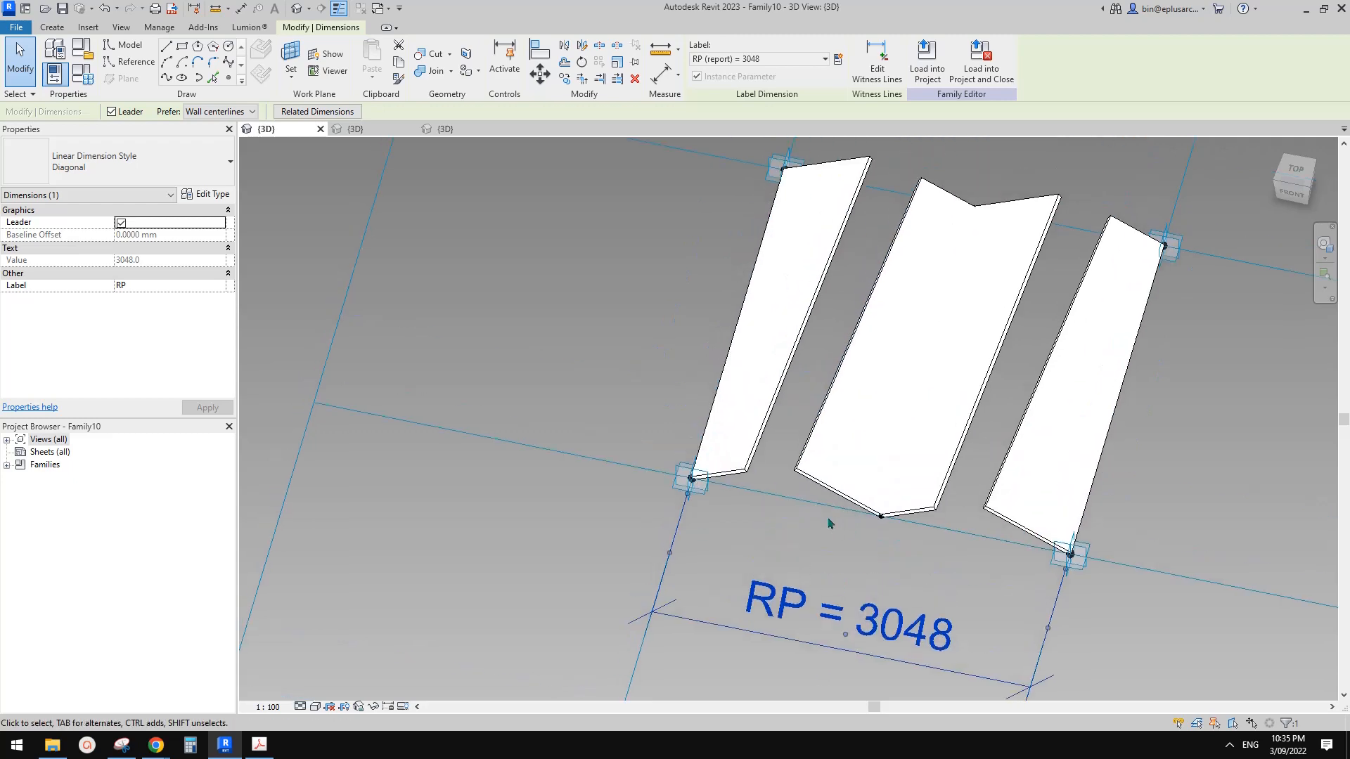
Examine the left-edge blade's instance and type properties for a parameter that controls its width
left_click(756, 419)
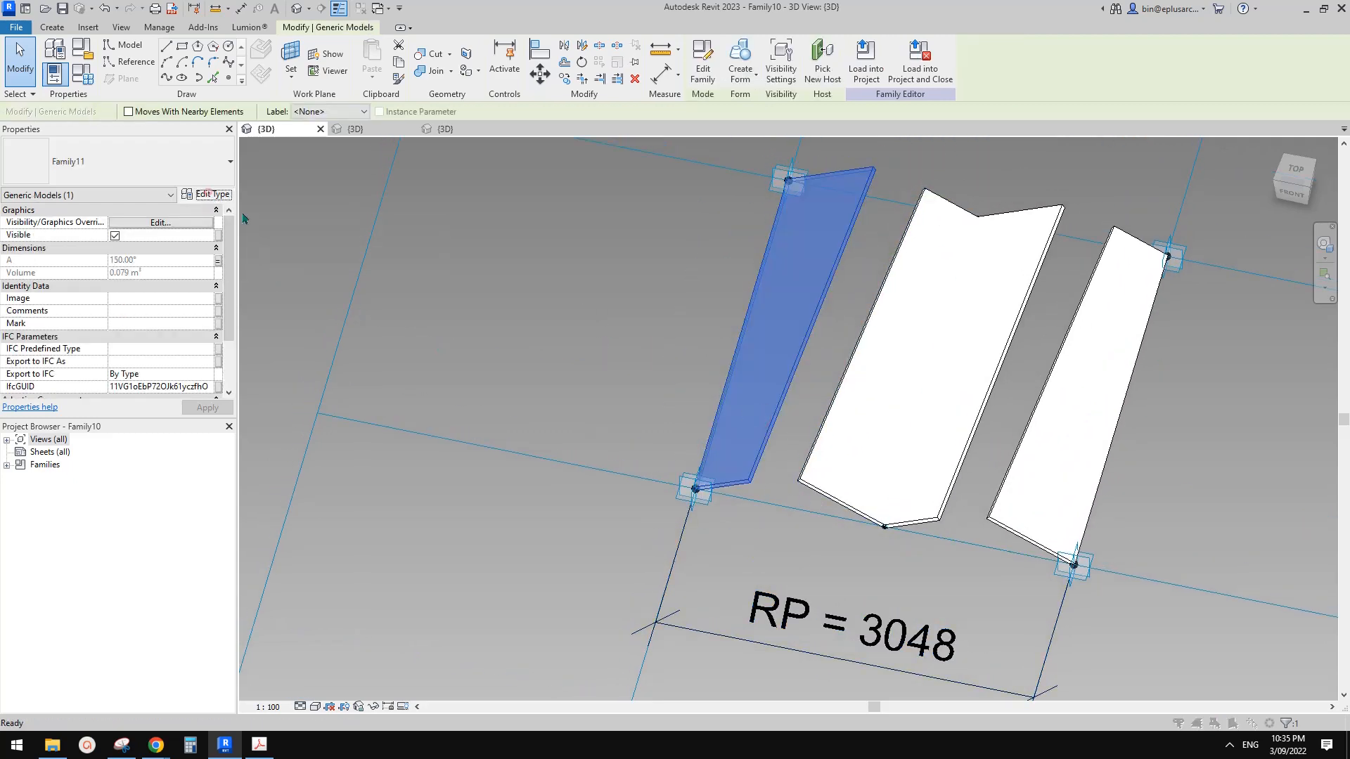
key("Escape")
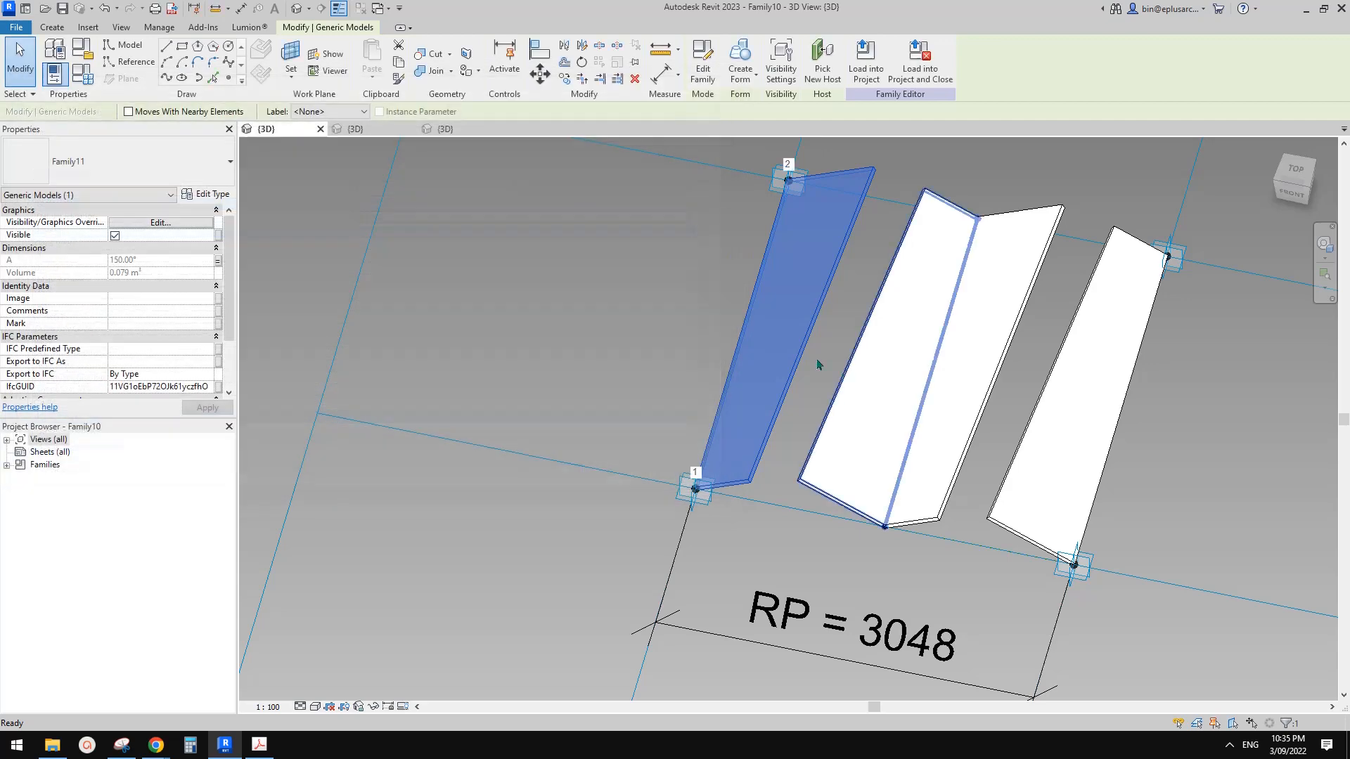
left_click(209, 200)
mouse_move(720, 302)
left_mouse_down()
mouse_move(731, 330)
mouse_move(734, 295)
left_mouse_up()
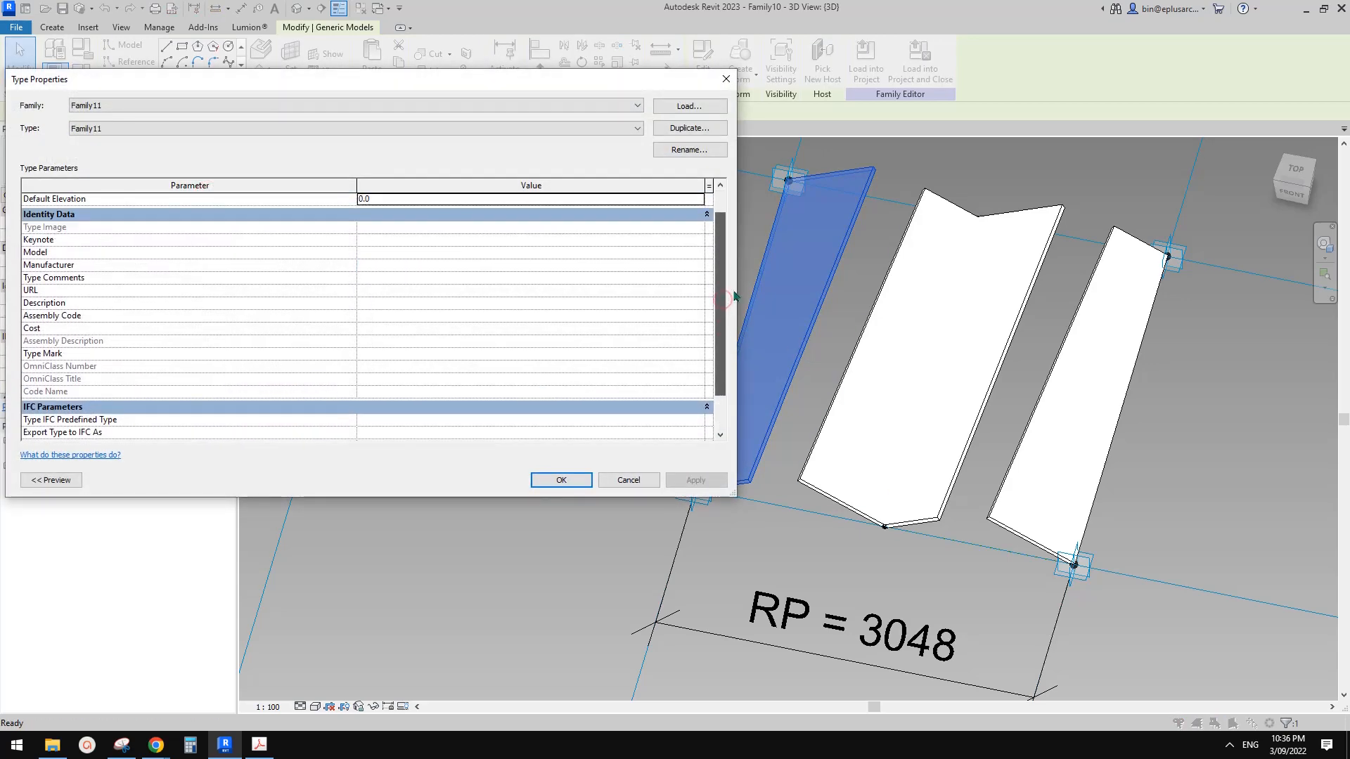
key("Escape")
scroll(177, 329, "down", 2)
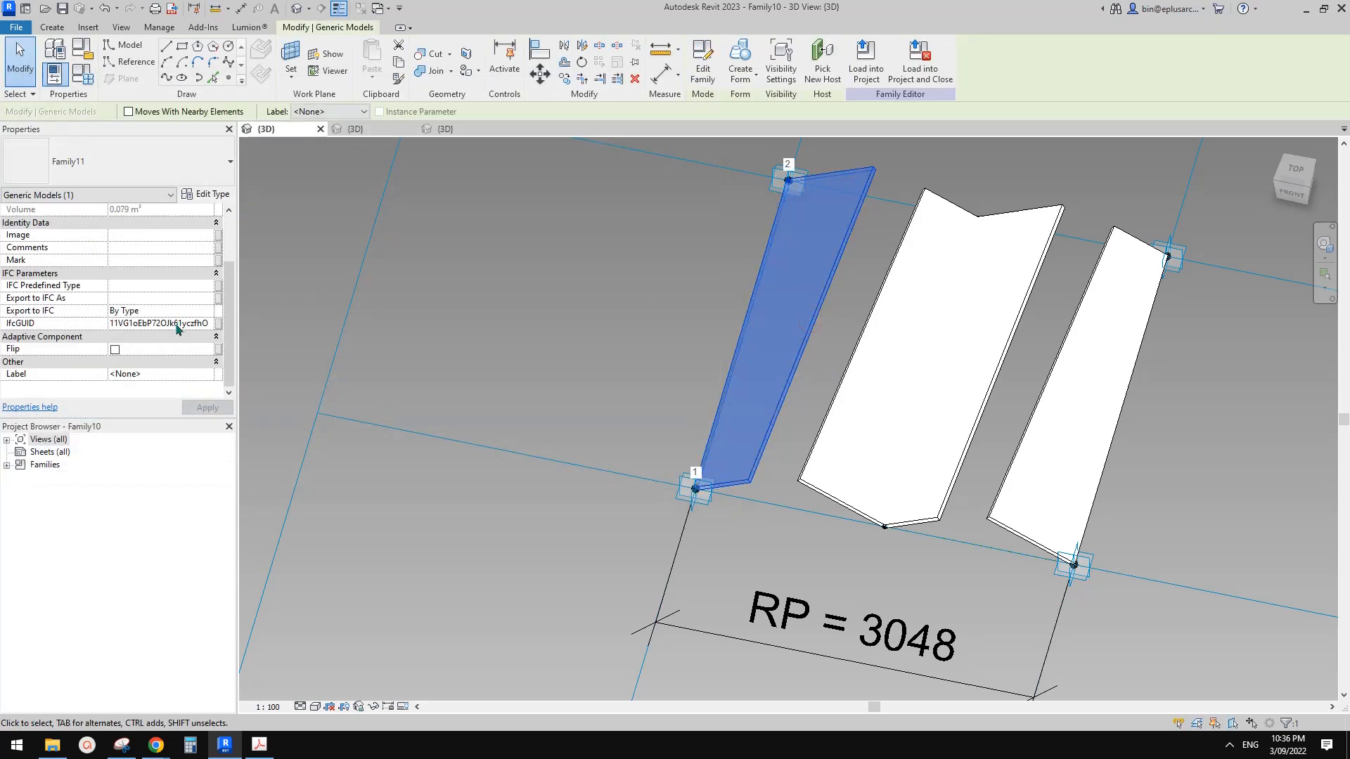
scroll(177, 329, "up", 2)
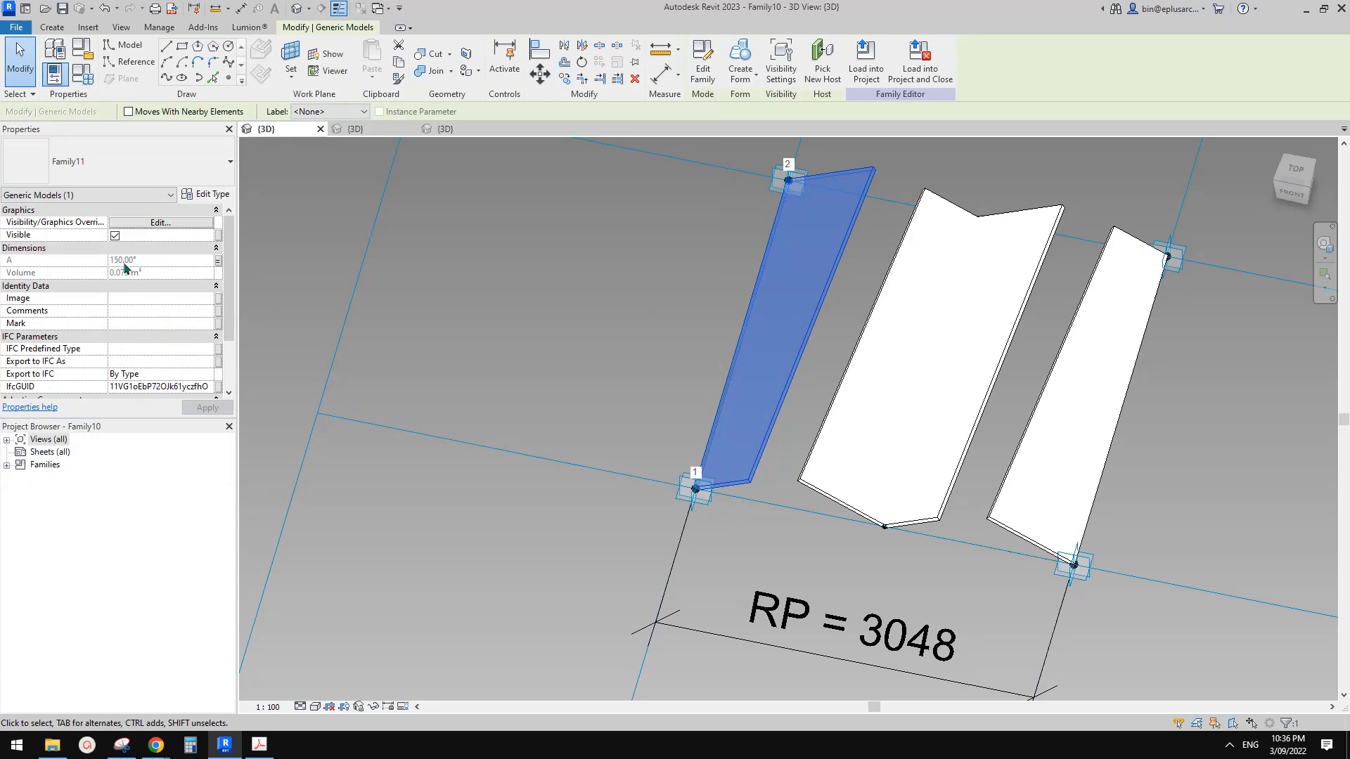
scroll(126, 270, "down", 2)
scroll(137, 283, "up", 2)
scroll(136, 283, "down", 3)
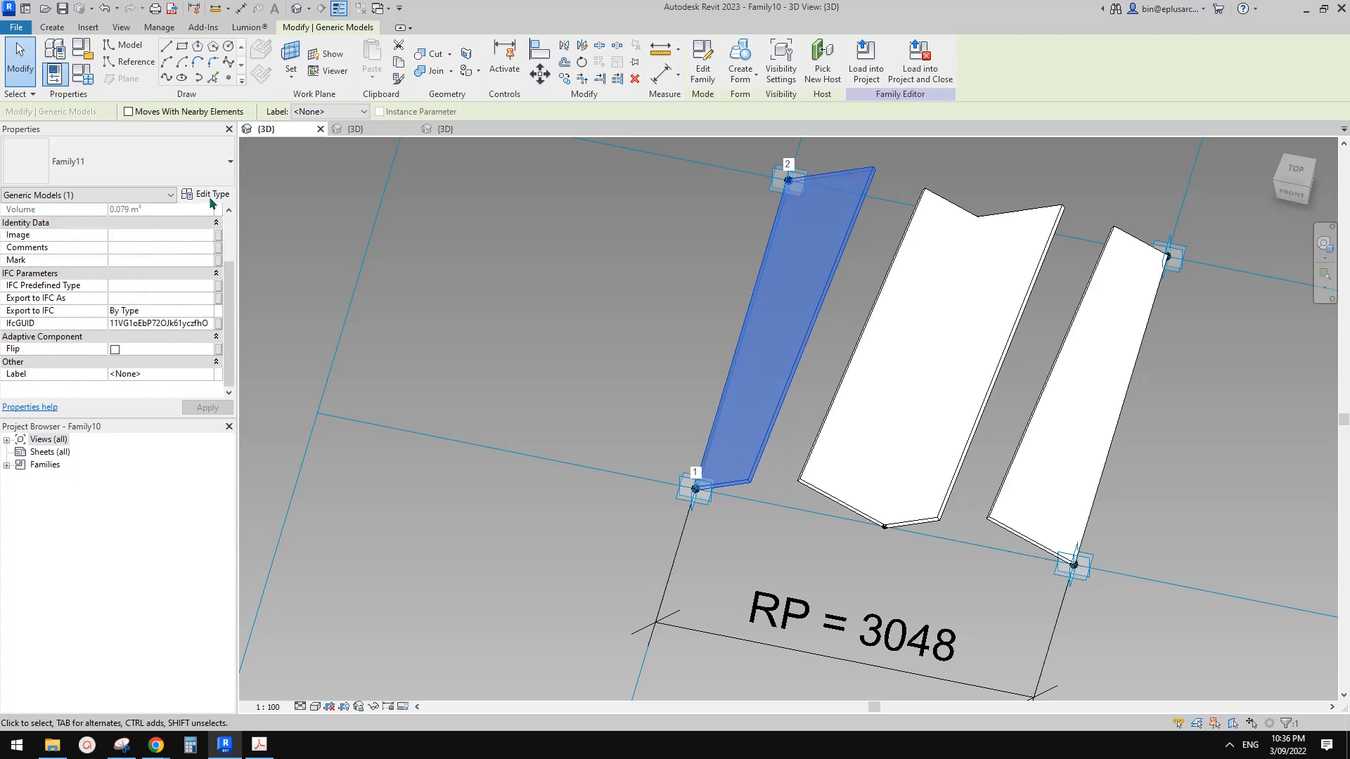
left_click(206, 194)
scroll(478, 322, "down", 3)
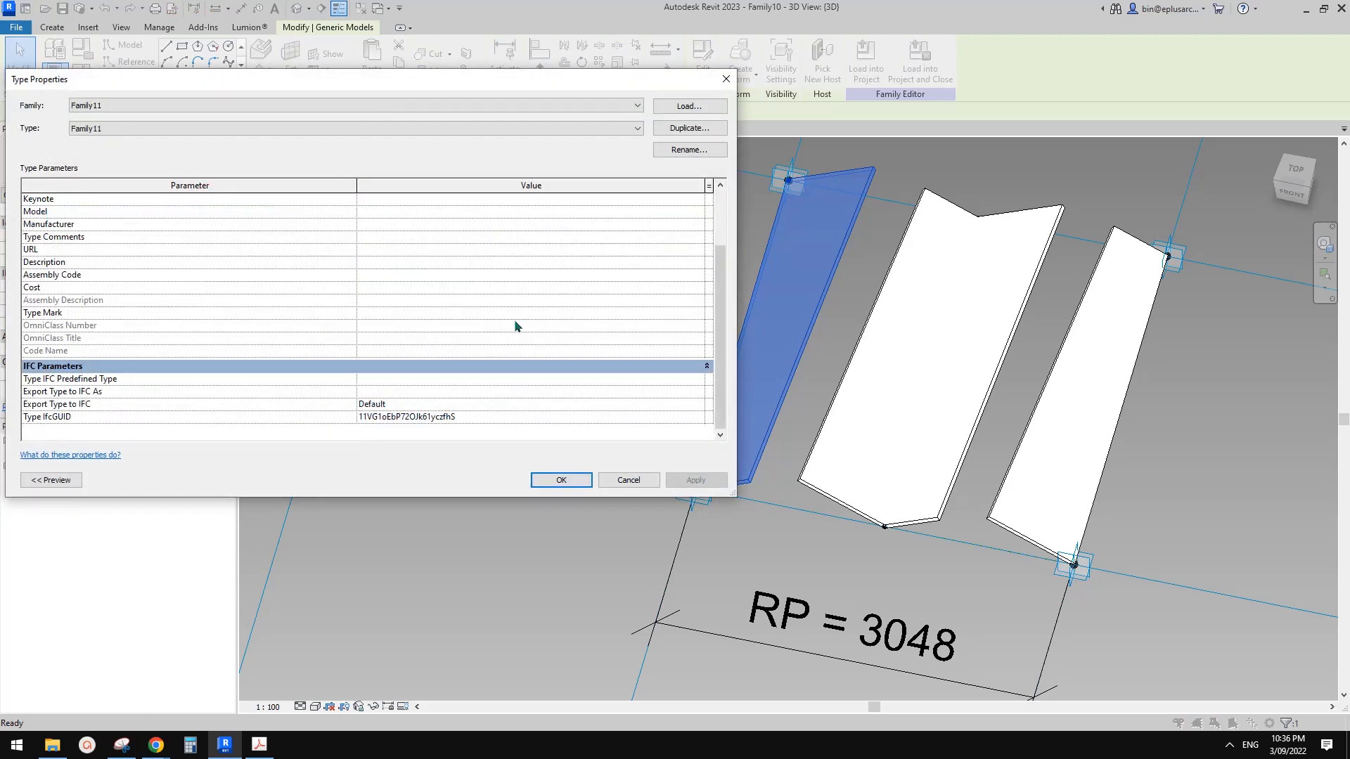
key("Escape")
key("Escape")
left_click(787, 296)
middle_click_drag(777, 298, 741, 398)
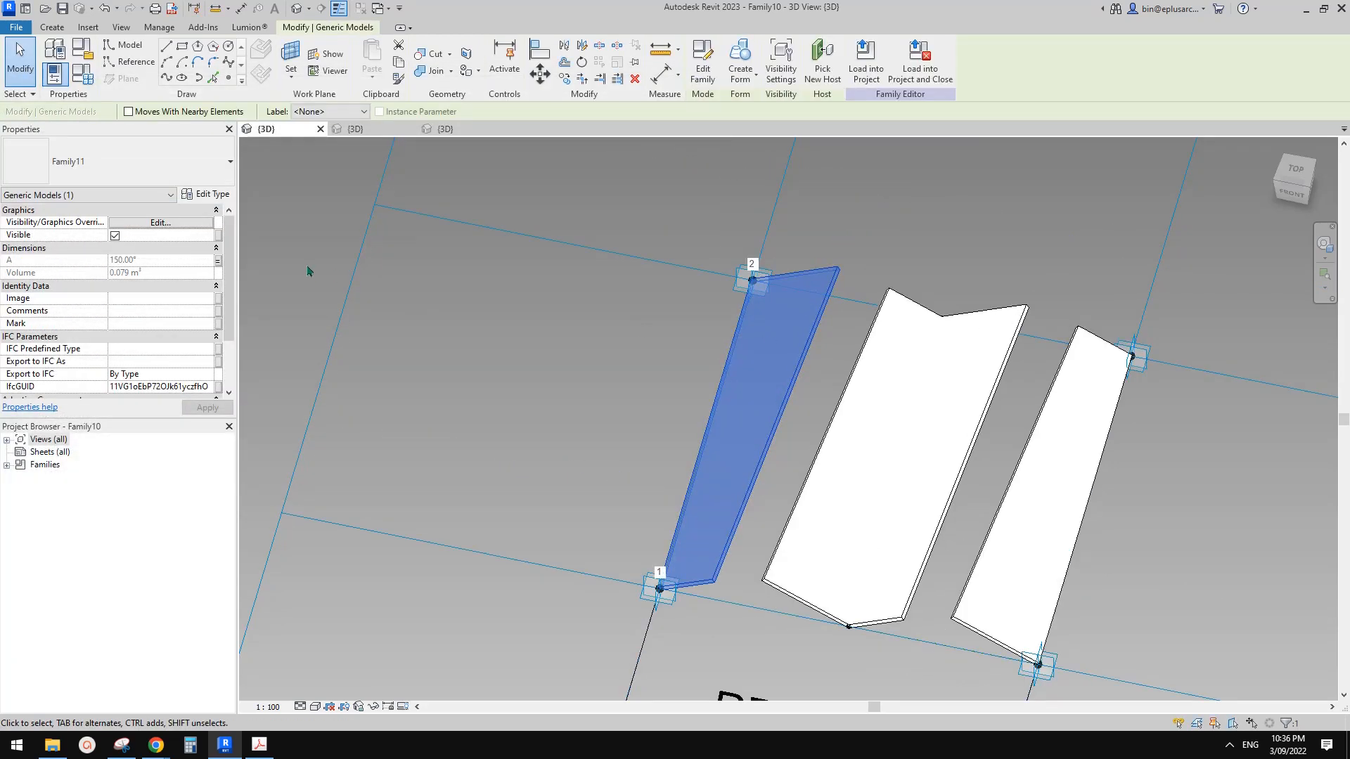
left_click_drag(230, 273, 234, 246)
Open the left-edge blade's family for editing and temporarily hide its solid form to expose the nested profiles
left_click(703, 60)
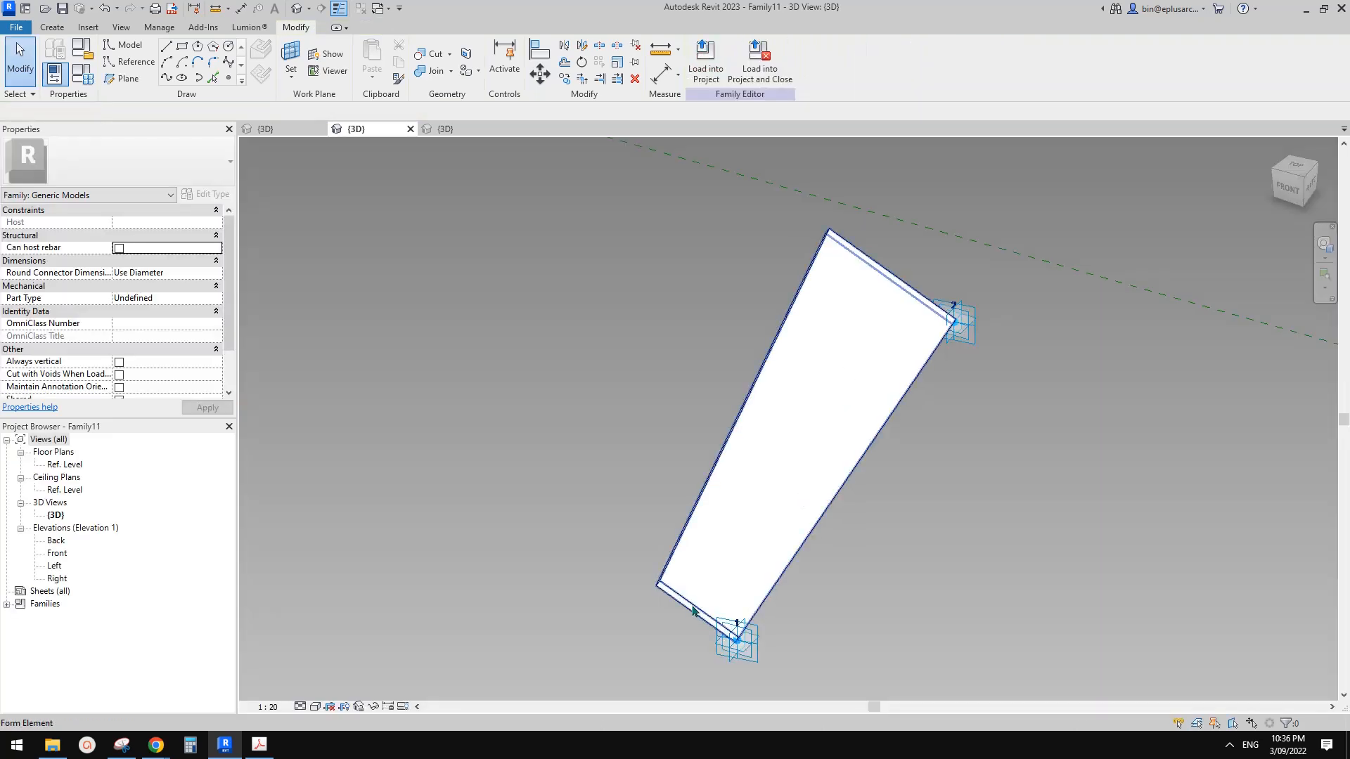
left_click(691, 606)
middle_click_drag(699, 578, 717, 463)
left_click_drag(627, 437, 767, 539)
middle_click_drag(790, 500, 771, 599)
key("Escape")
left_click_drag(616, 538, 755, 639)
key("Escape")
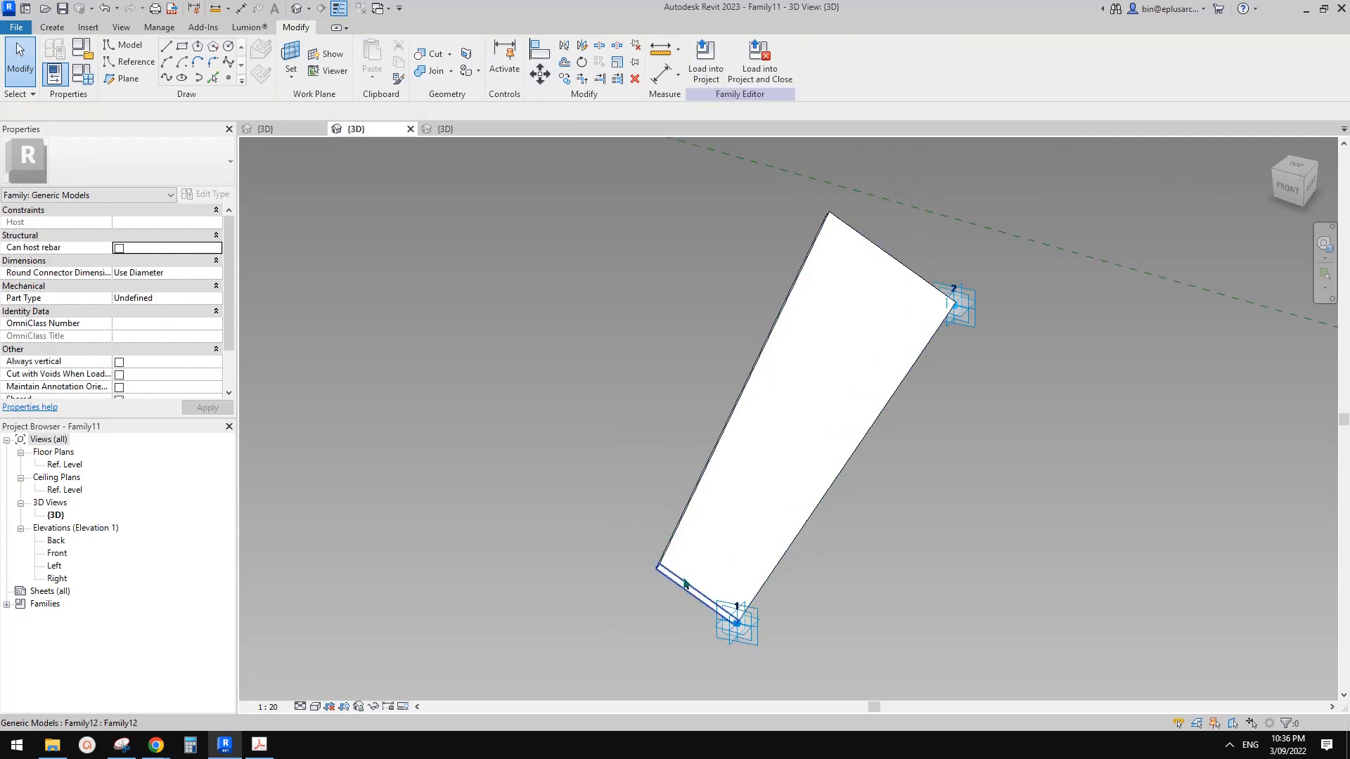
left_click(776, 390)
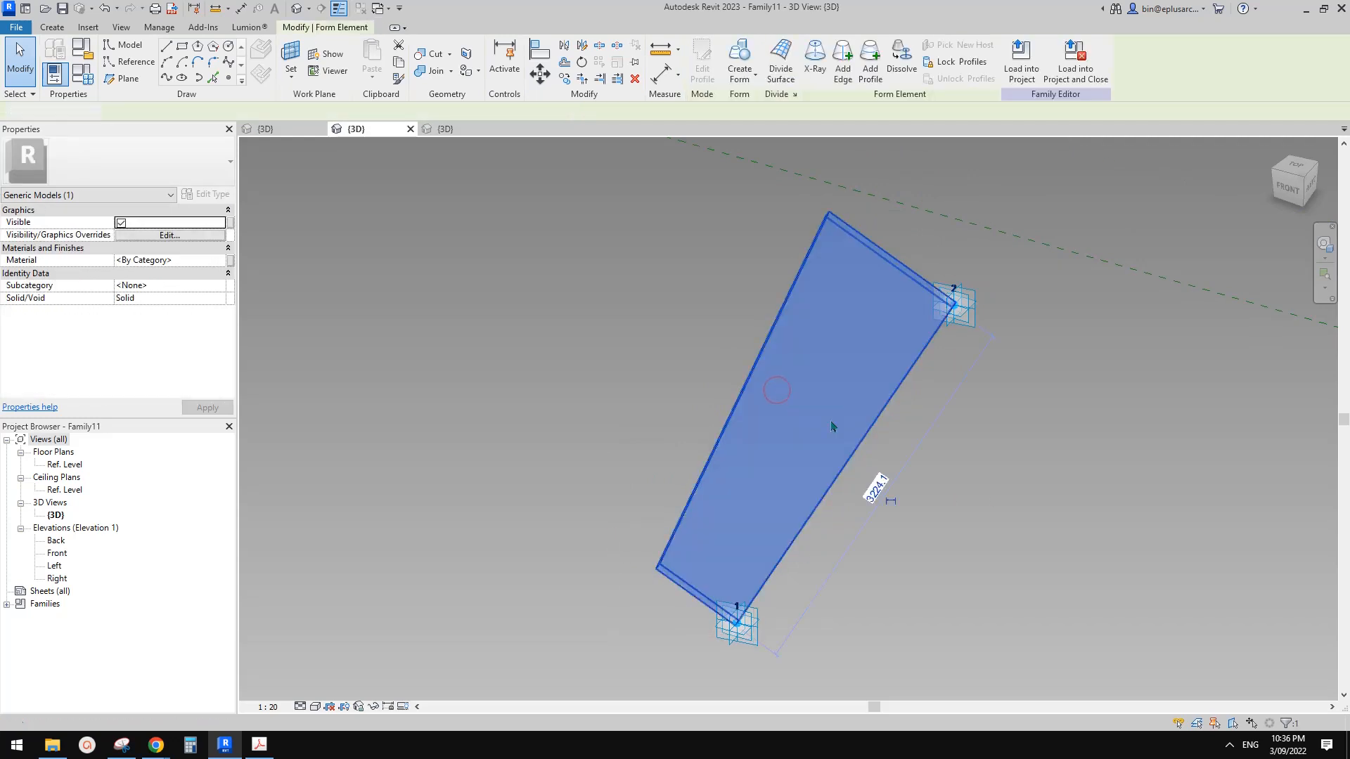
key("h")
key("h")
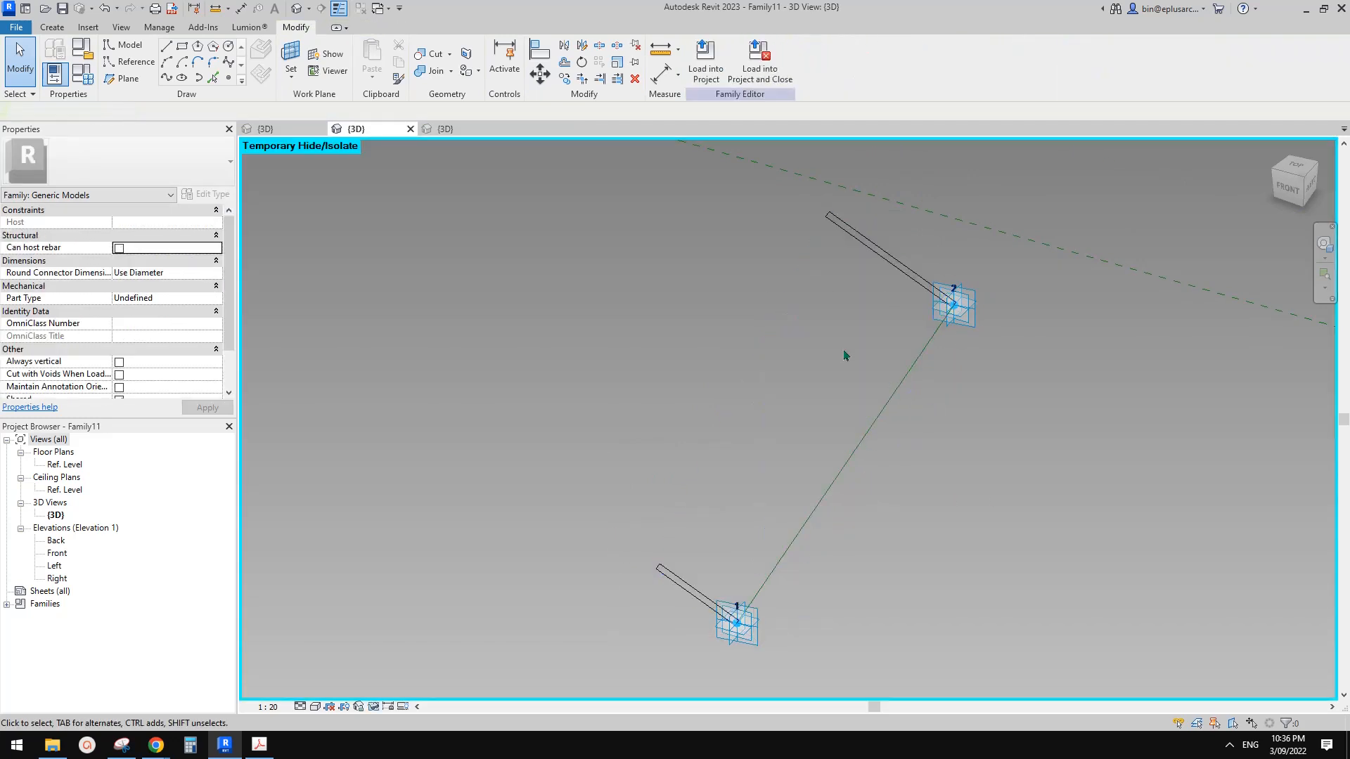
Link the w width of the nested profile at point 1 to a new instance family parameter named w1
left_click(694, 586)
middle_click_drag(700, 547, 730, 518)
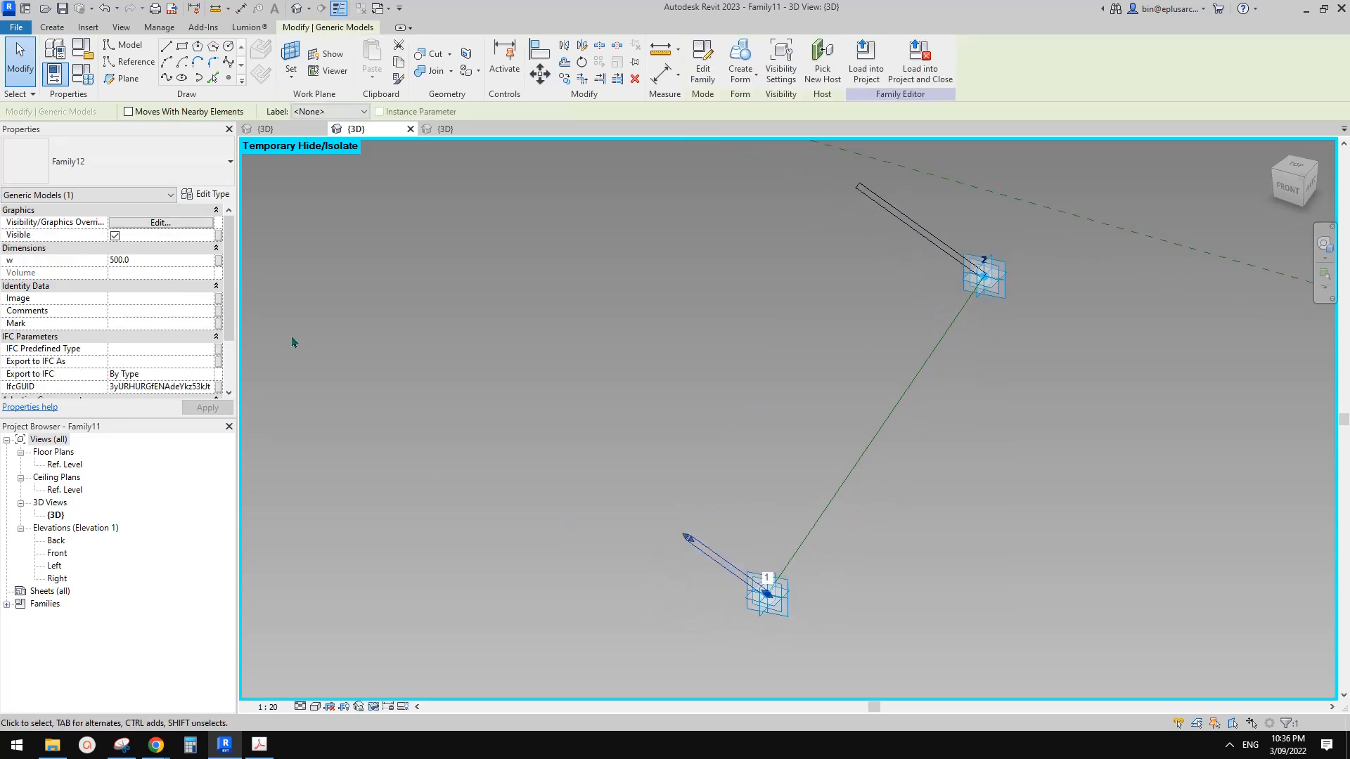
left_click(218, 260)
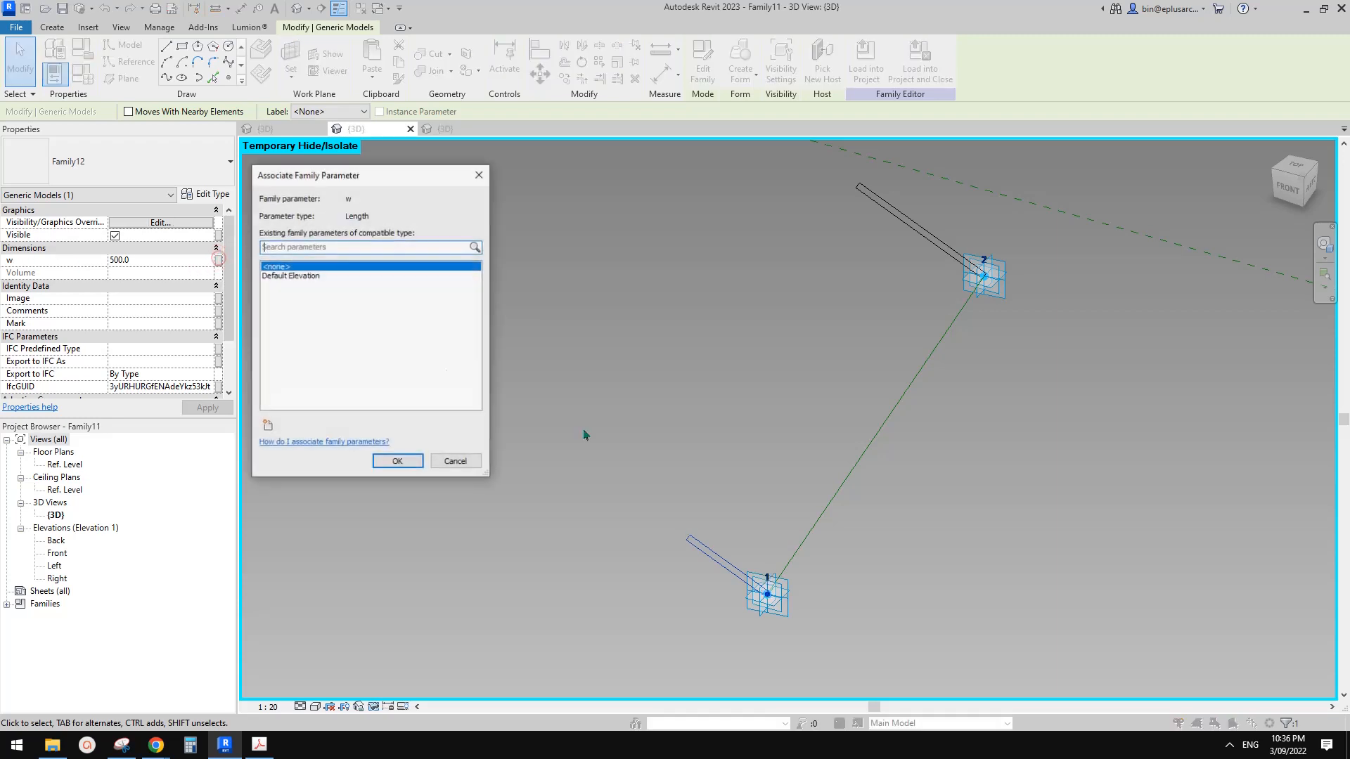
left_click(268, 426)
type("W1")
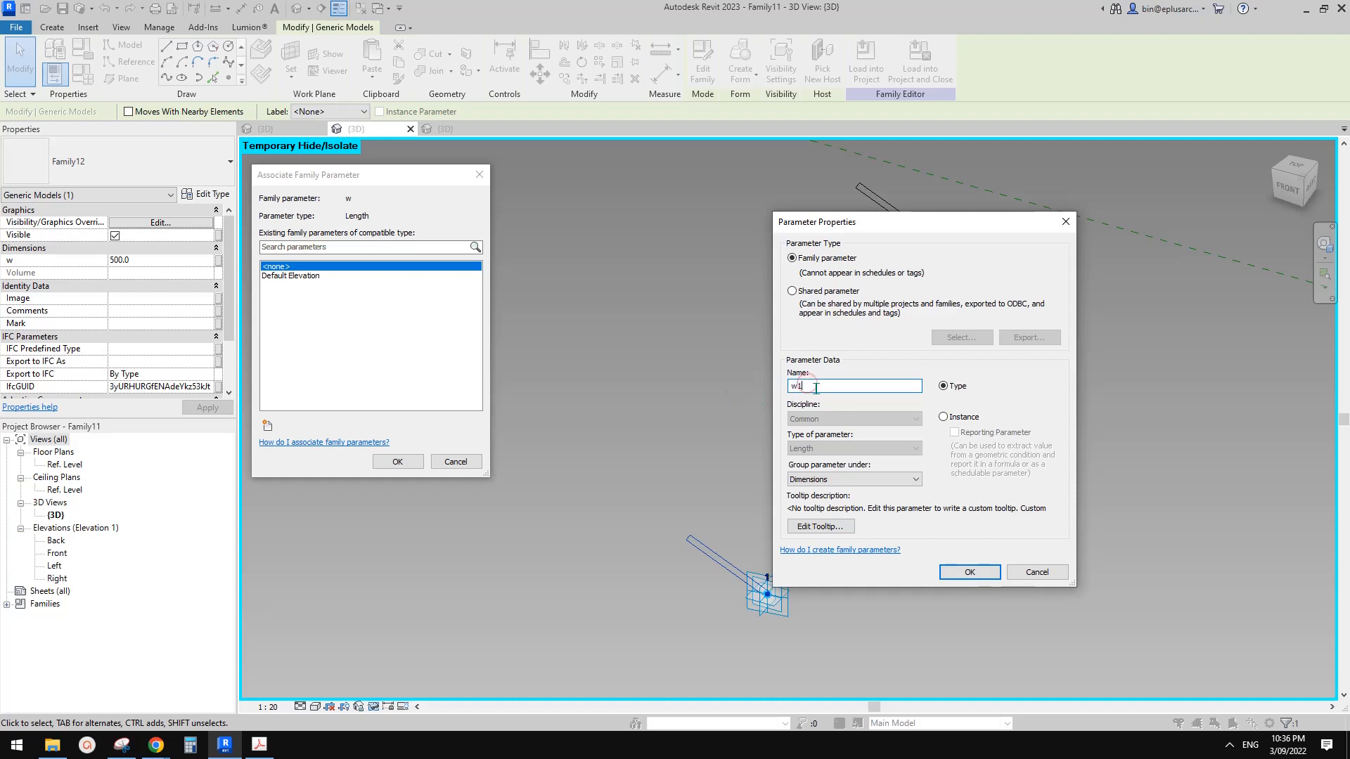
left_click(945, 417)
left_click(970, 571)
left_click(399, 460)
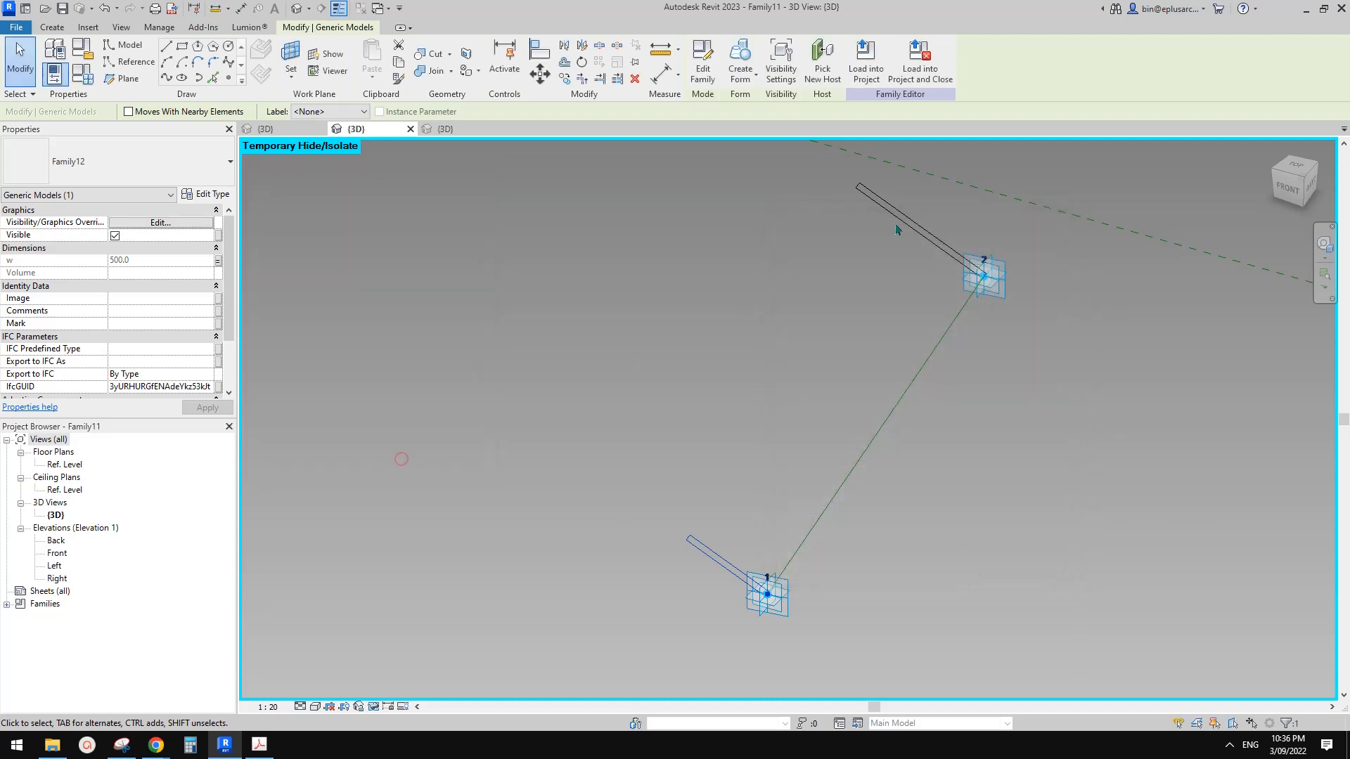
Link the w width of the nested profile at point 2 to a new instance family parameter named w2
left_click(905, 249)
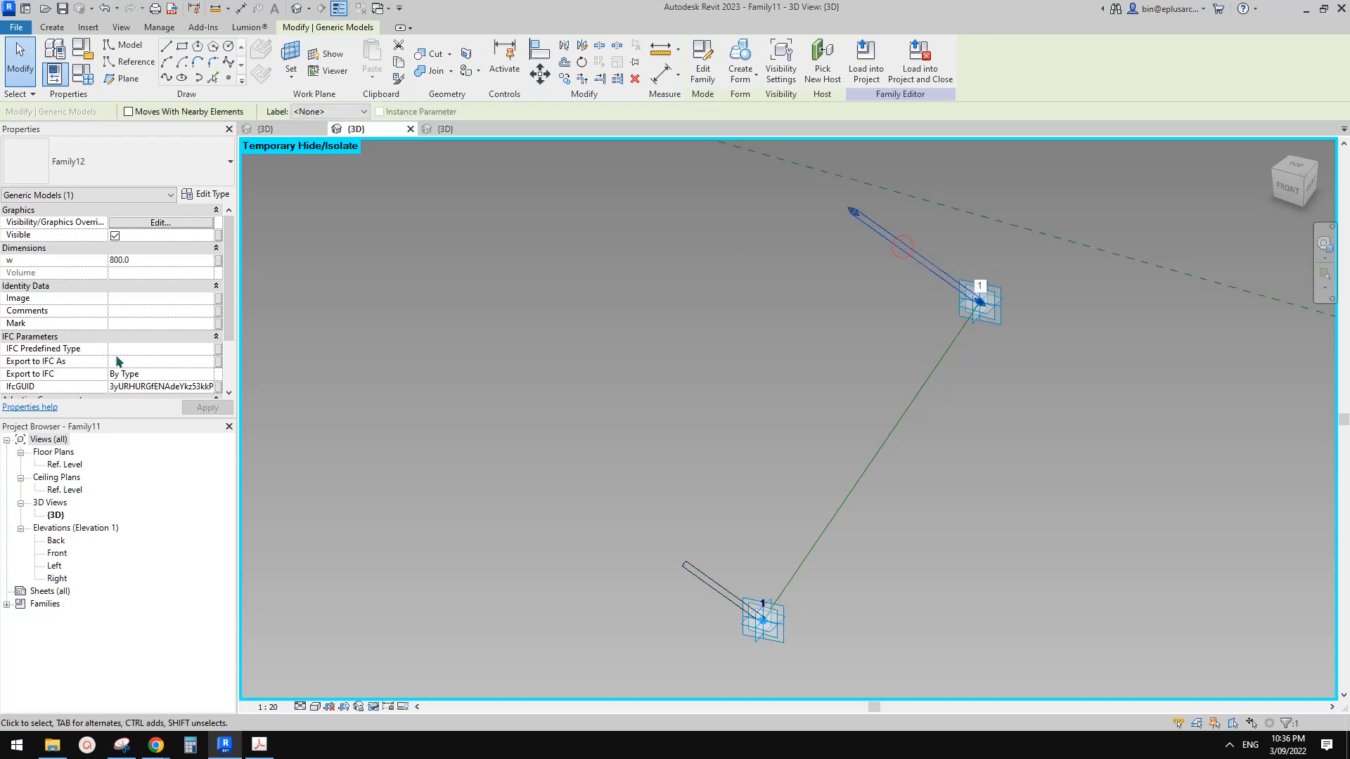
left_click(218, 264)
left_click(266, 426)
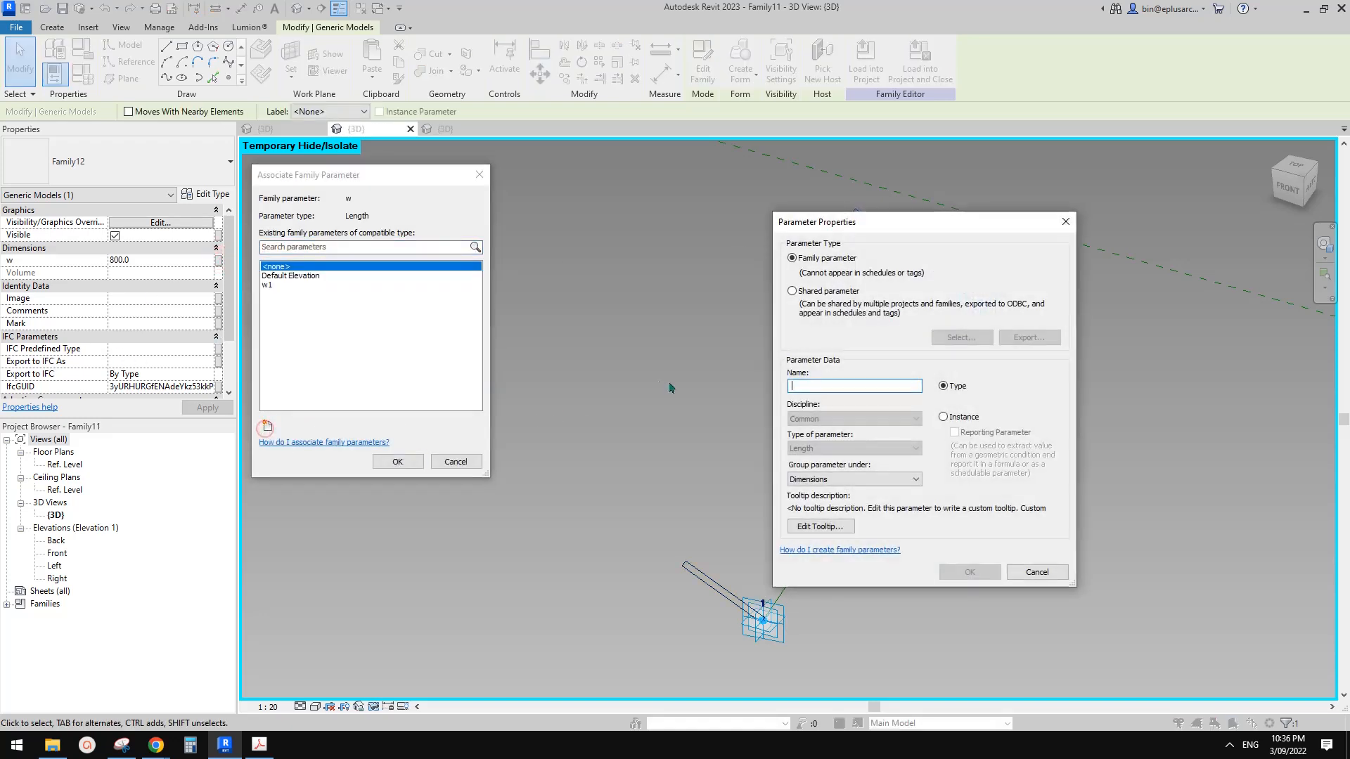
type("w2")
left_click(943, 417)
left_click(969, 572)
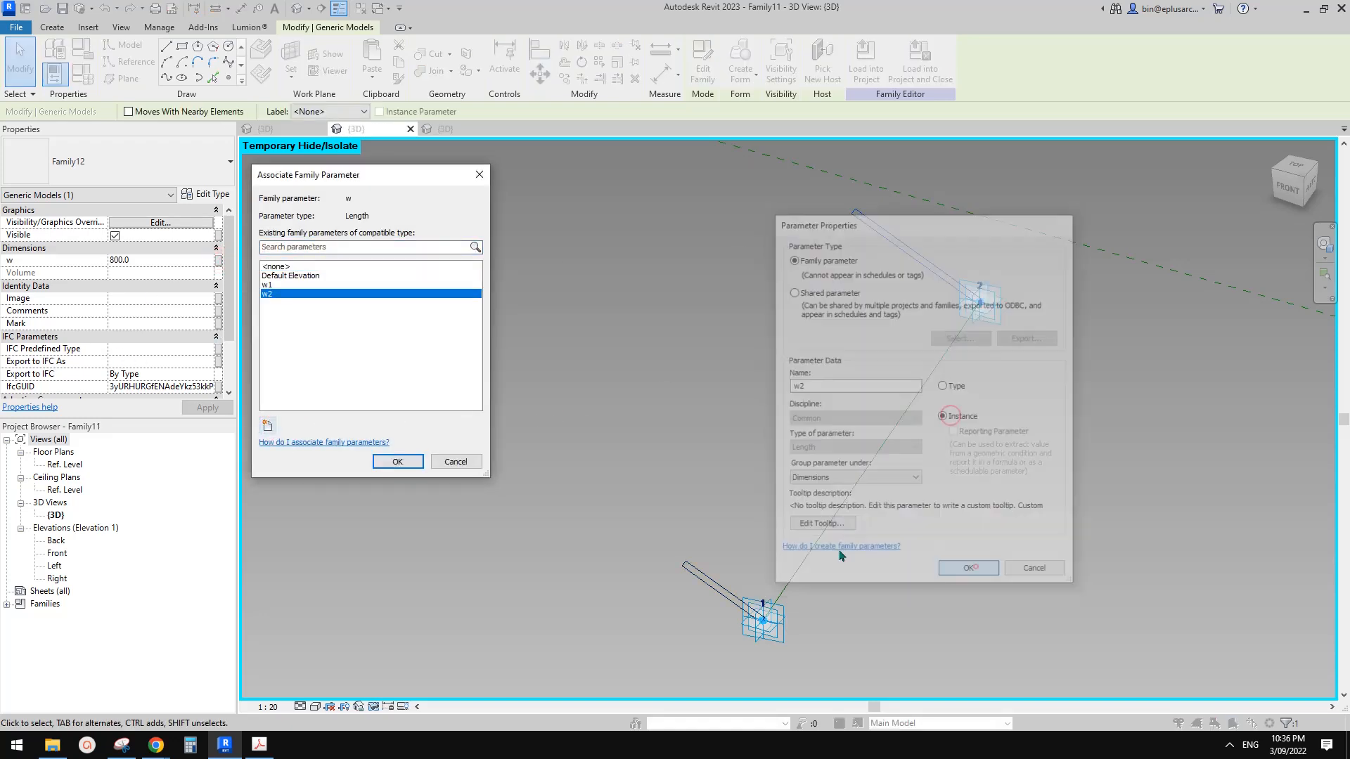
left_click(400, 462)
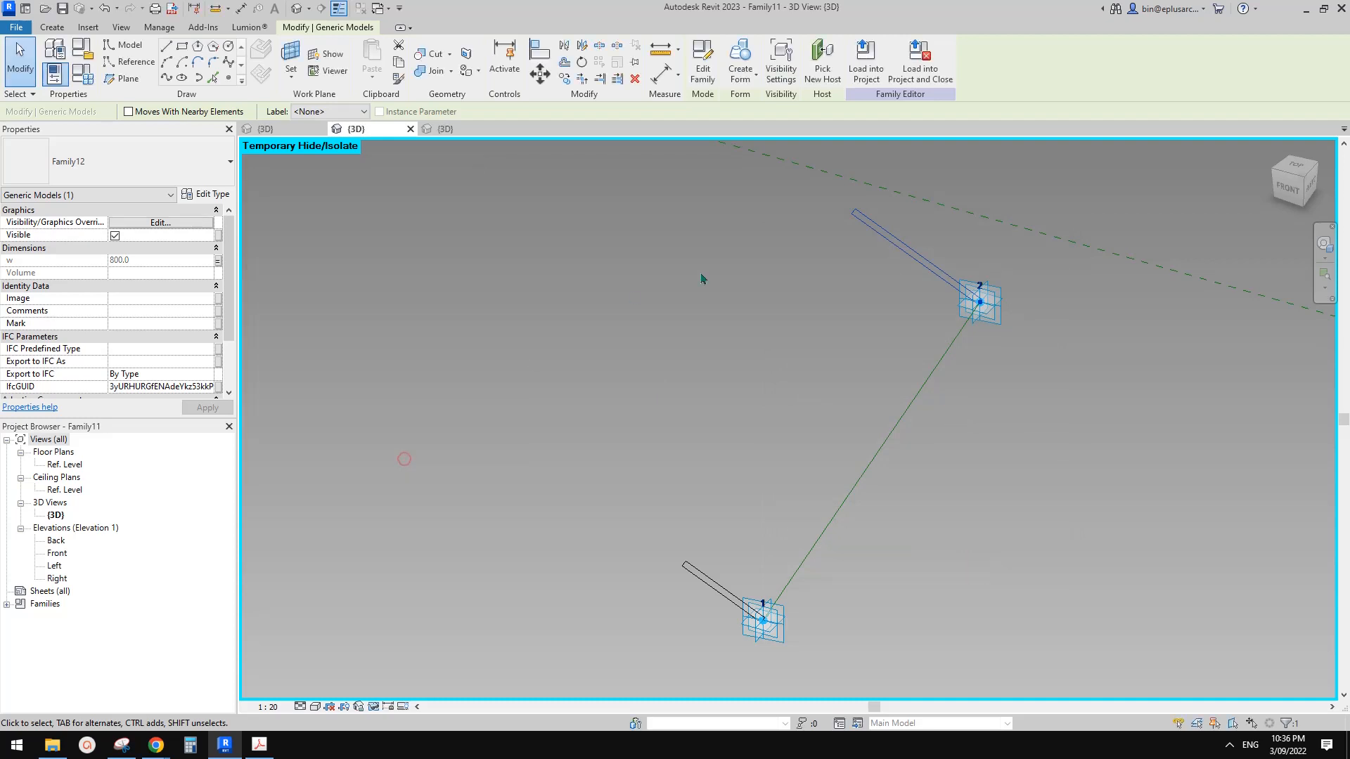
Load the edited blade family into Family10, overwriting the existing version, and select the left-edge blade to expose its width parameters
left_click(865, 63)
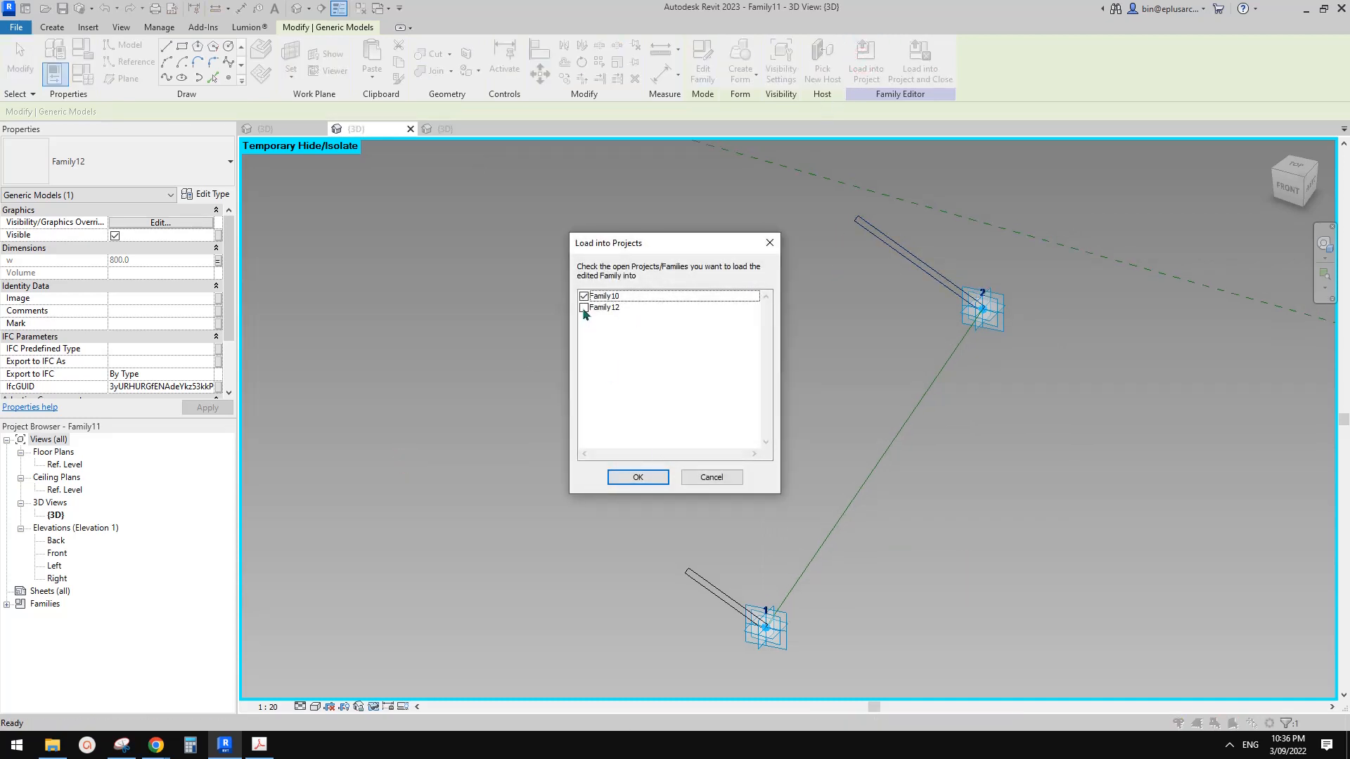
left_click(636, 477)
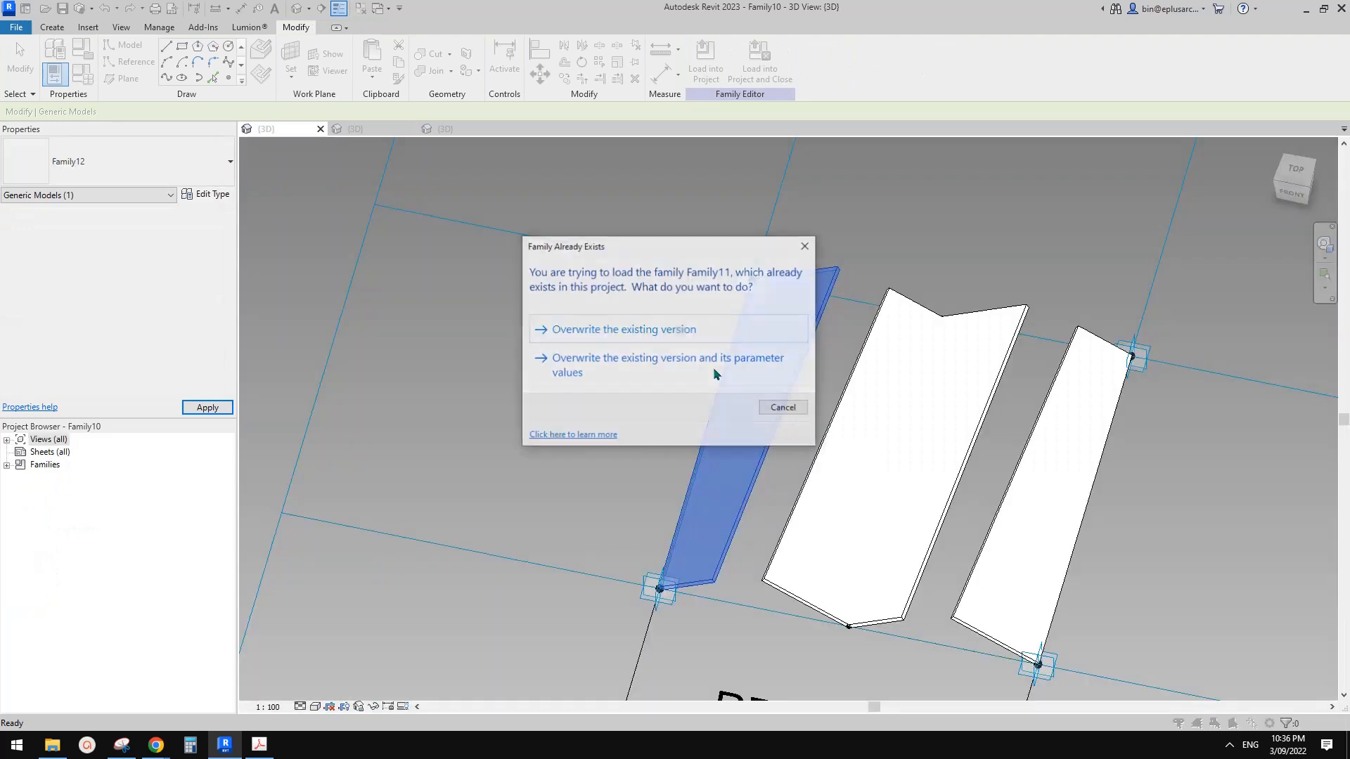
left_click(692, 328)
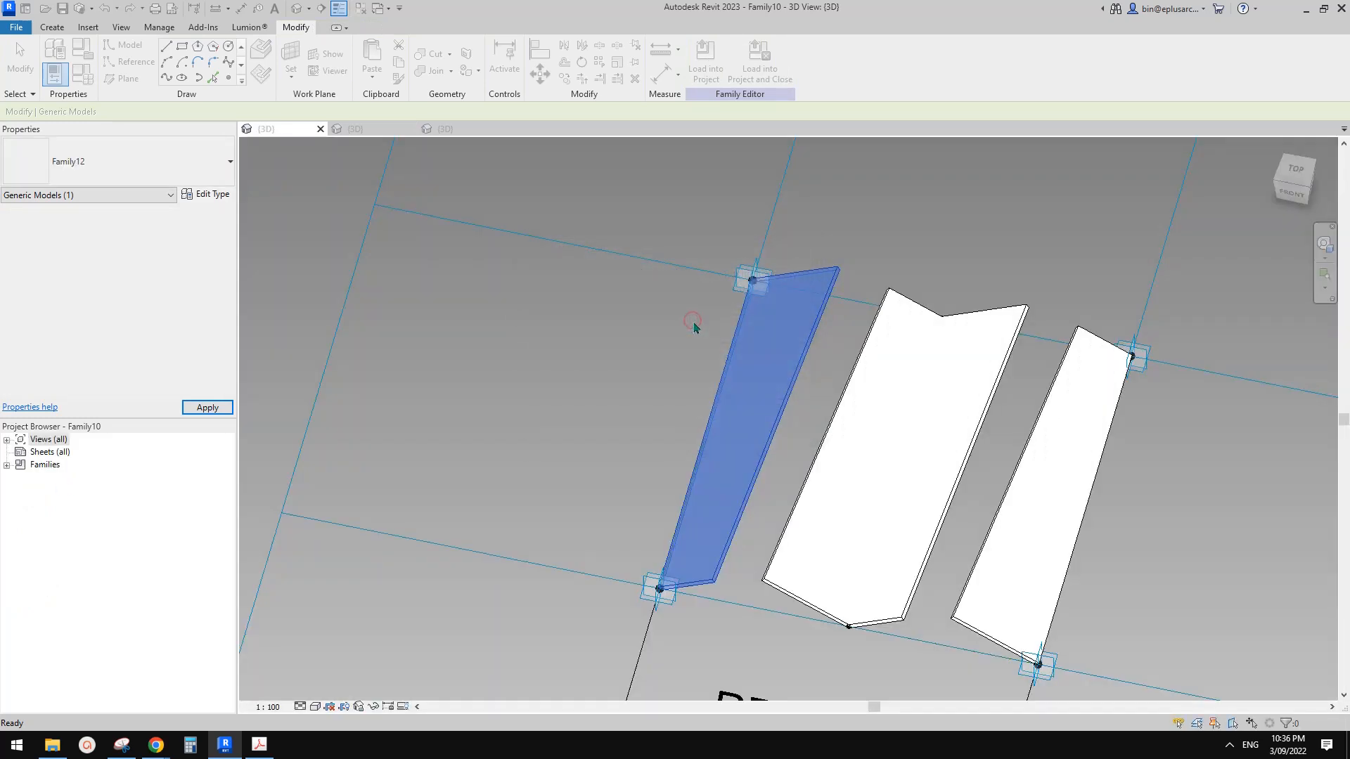
left_click(795, 336)
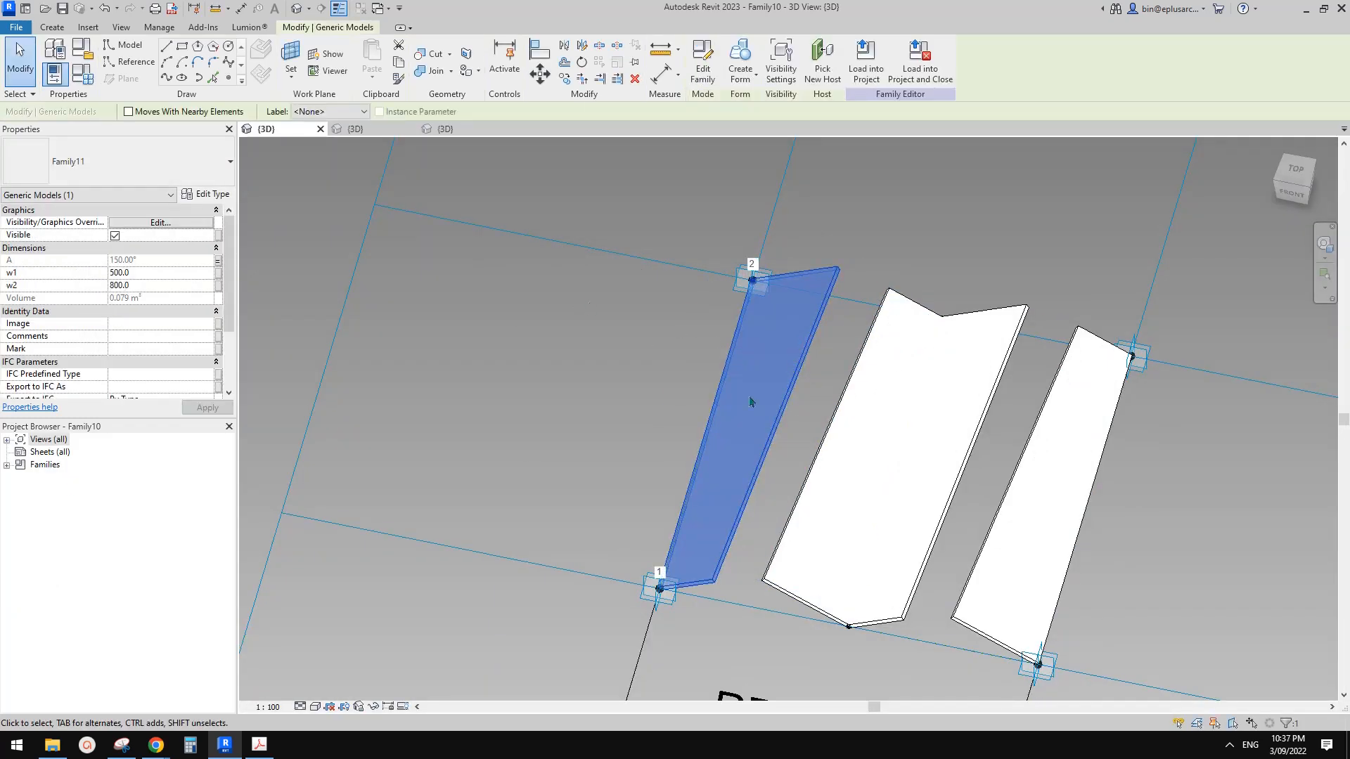
Select all instances of the panel component and link their w1 dimension to a new instance family parameter named w1
key("s")
key("a")
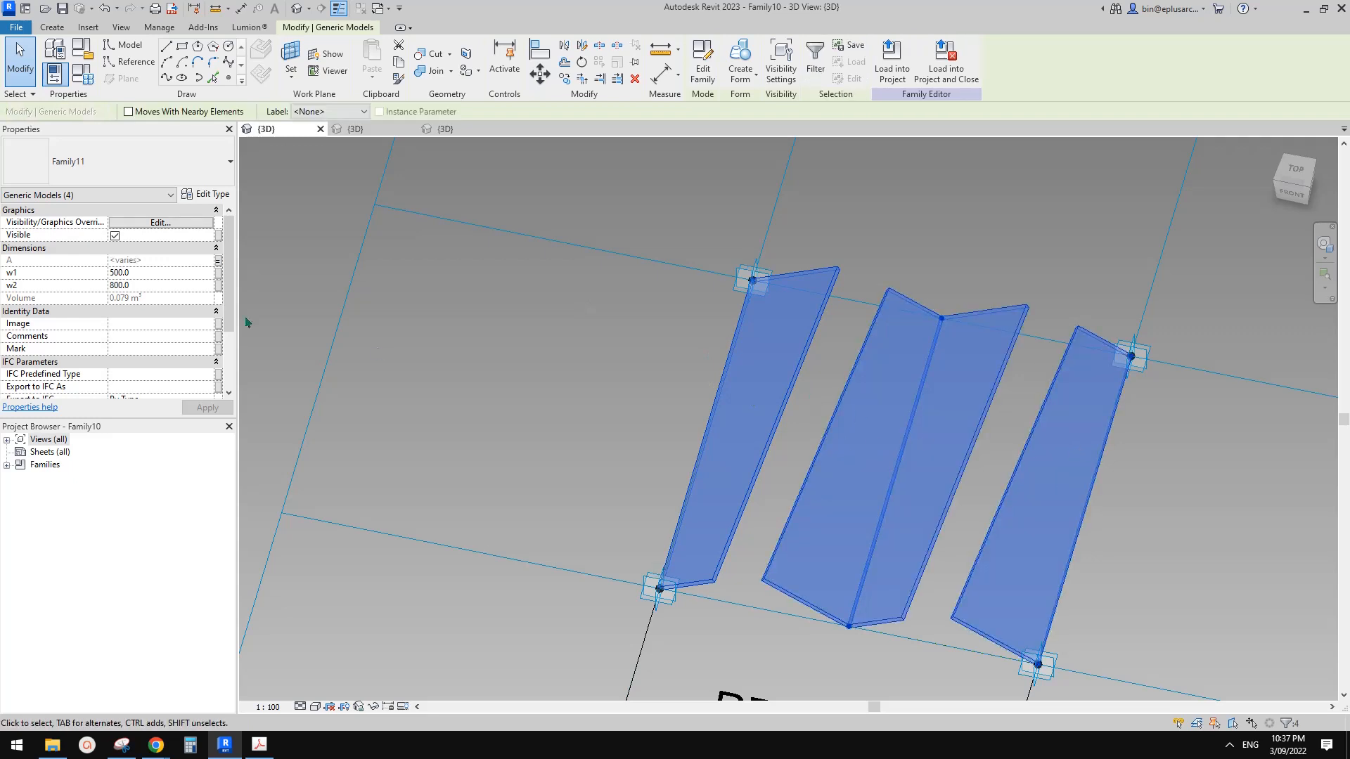
left_click(218, 272)
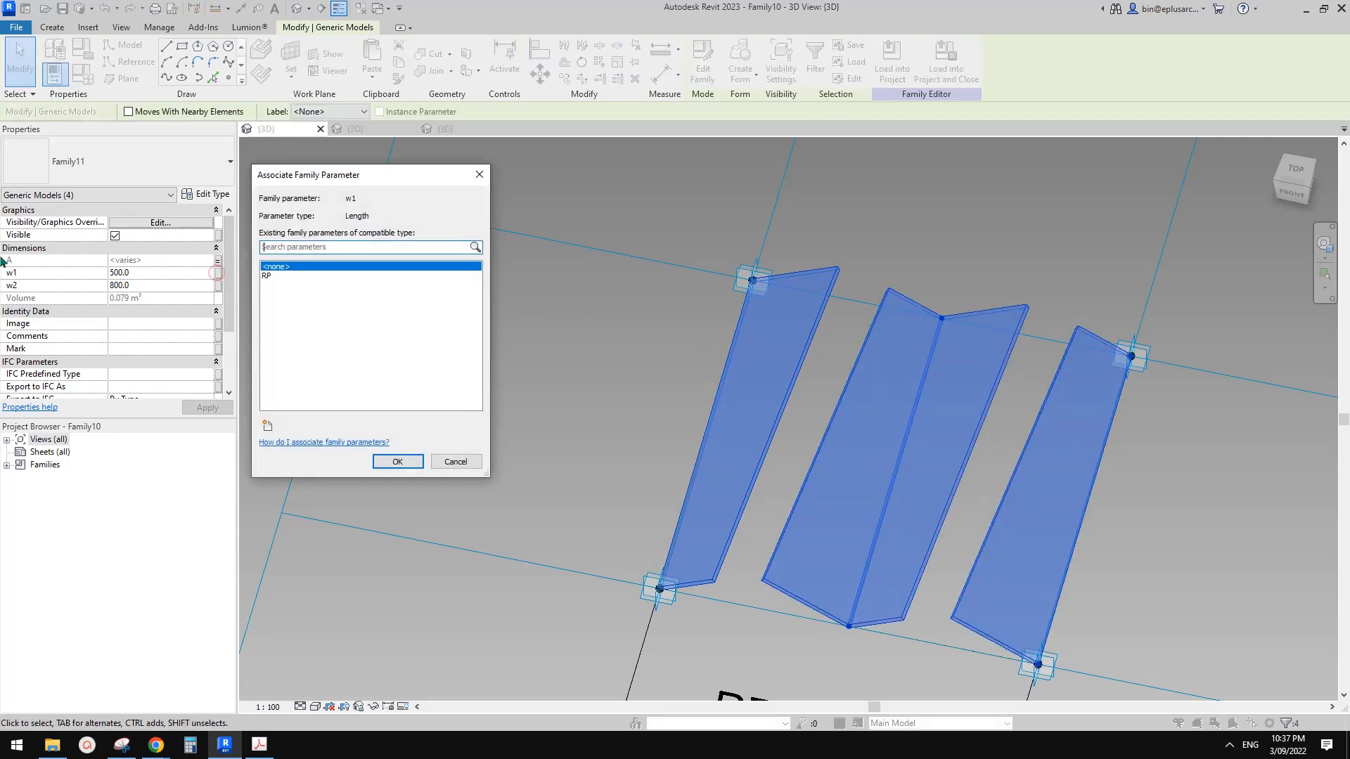
left_click(268, 426)
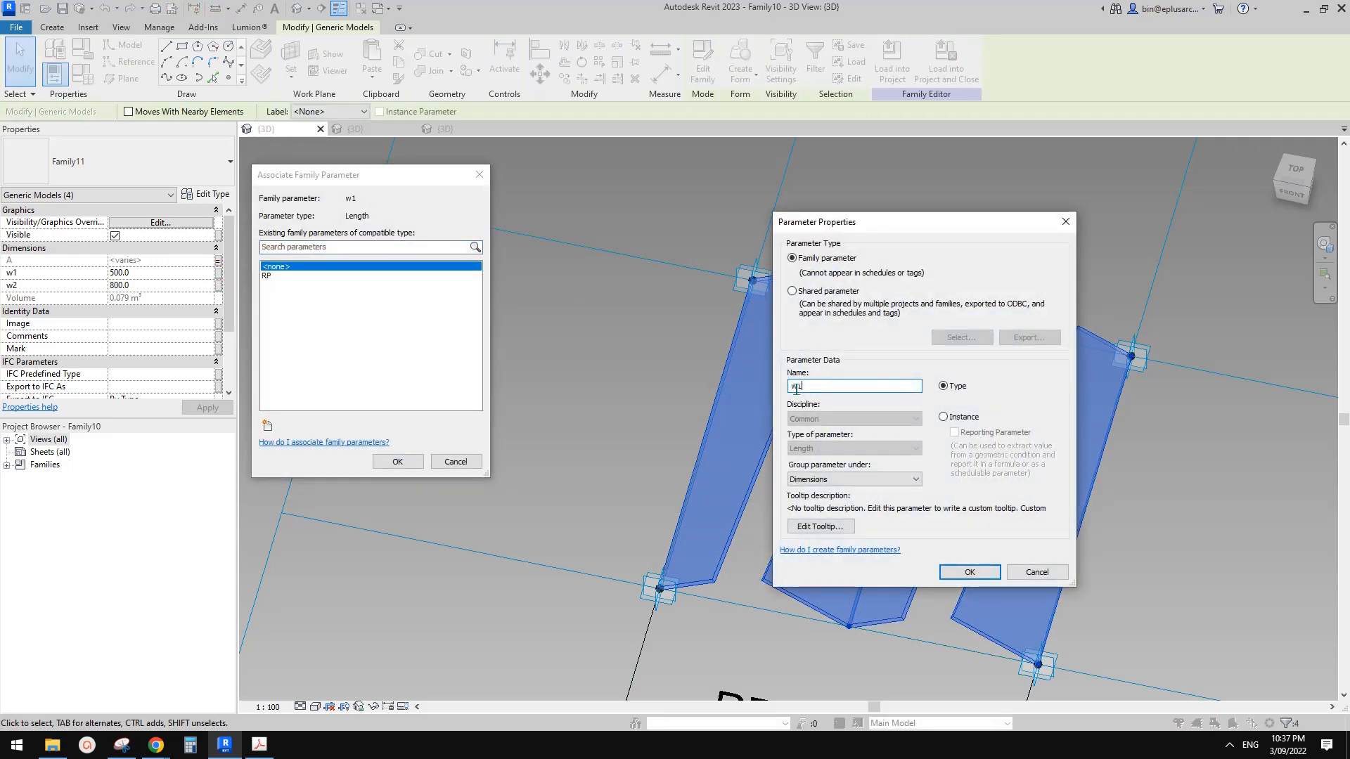
left_click(944, 417)
left_click(967, 571)
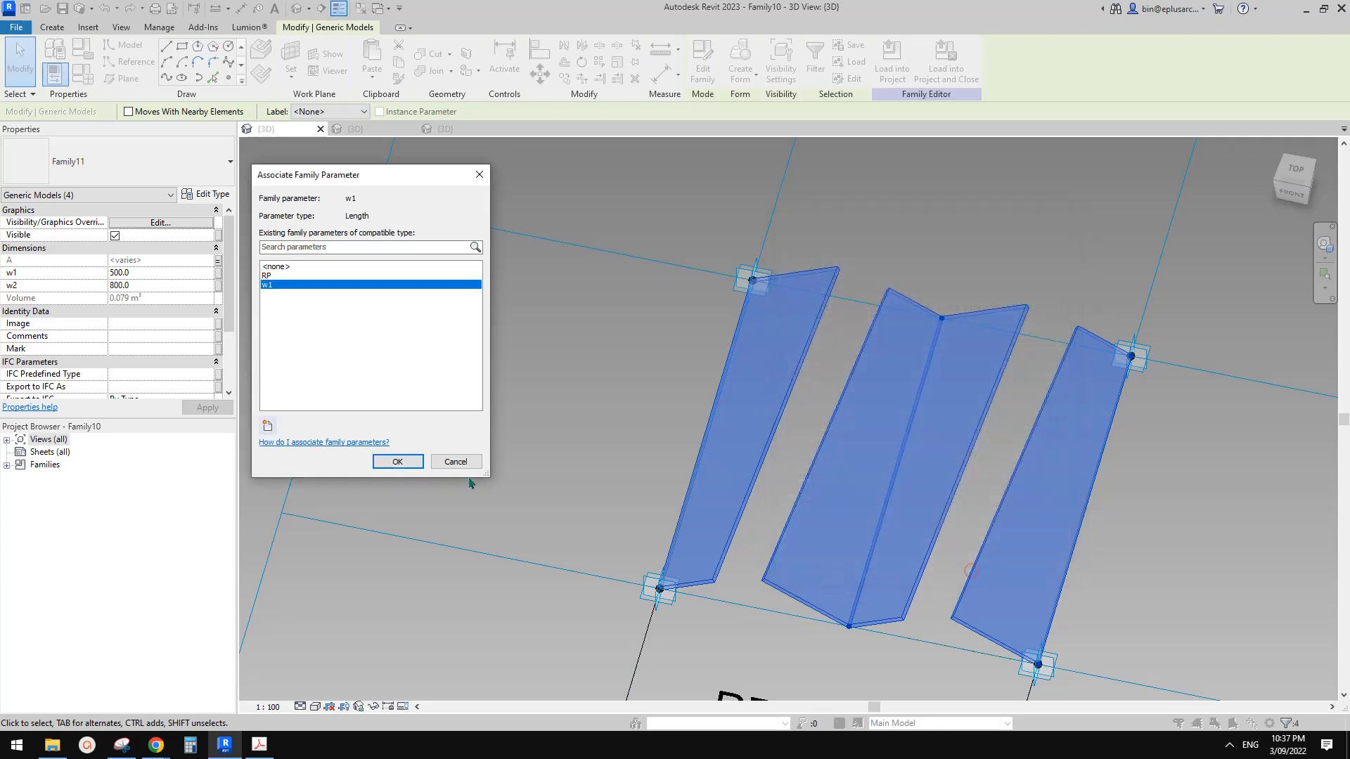
left_click(406, 464)
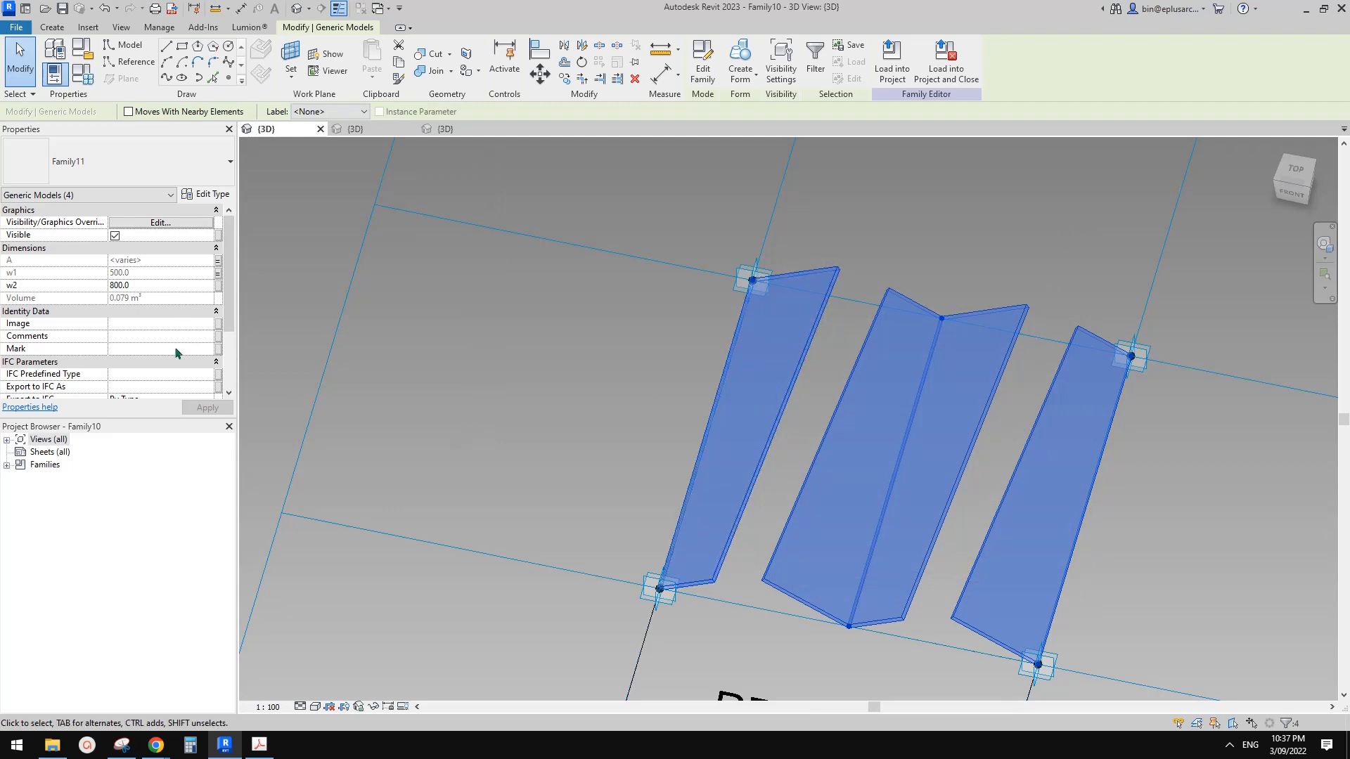
Link the w2 dimension of the selected panels to a new instance family parameter named w2
left_click(218, 286)
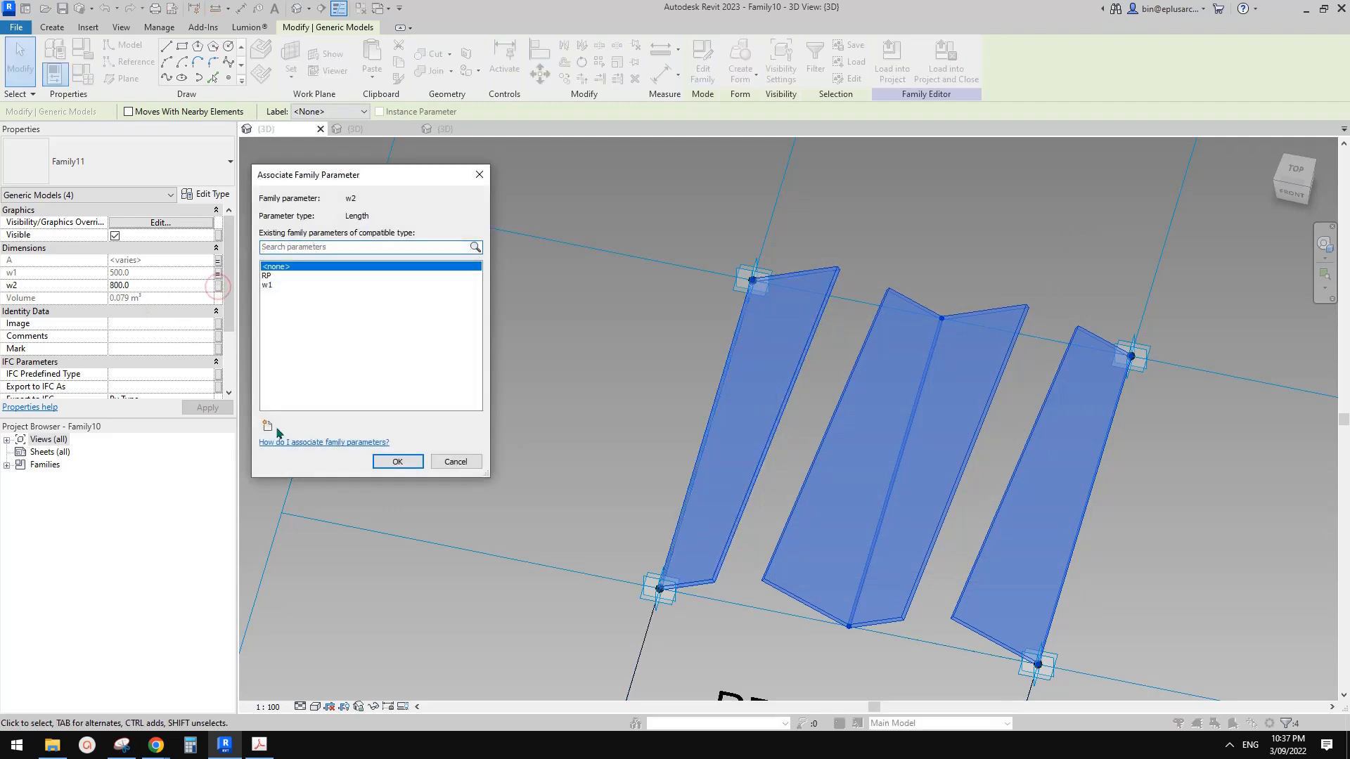
left_click(267, 426)
type("w2")
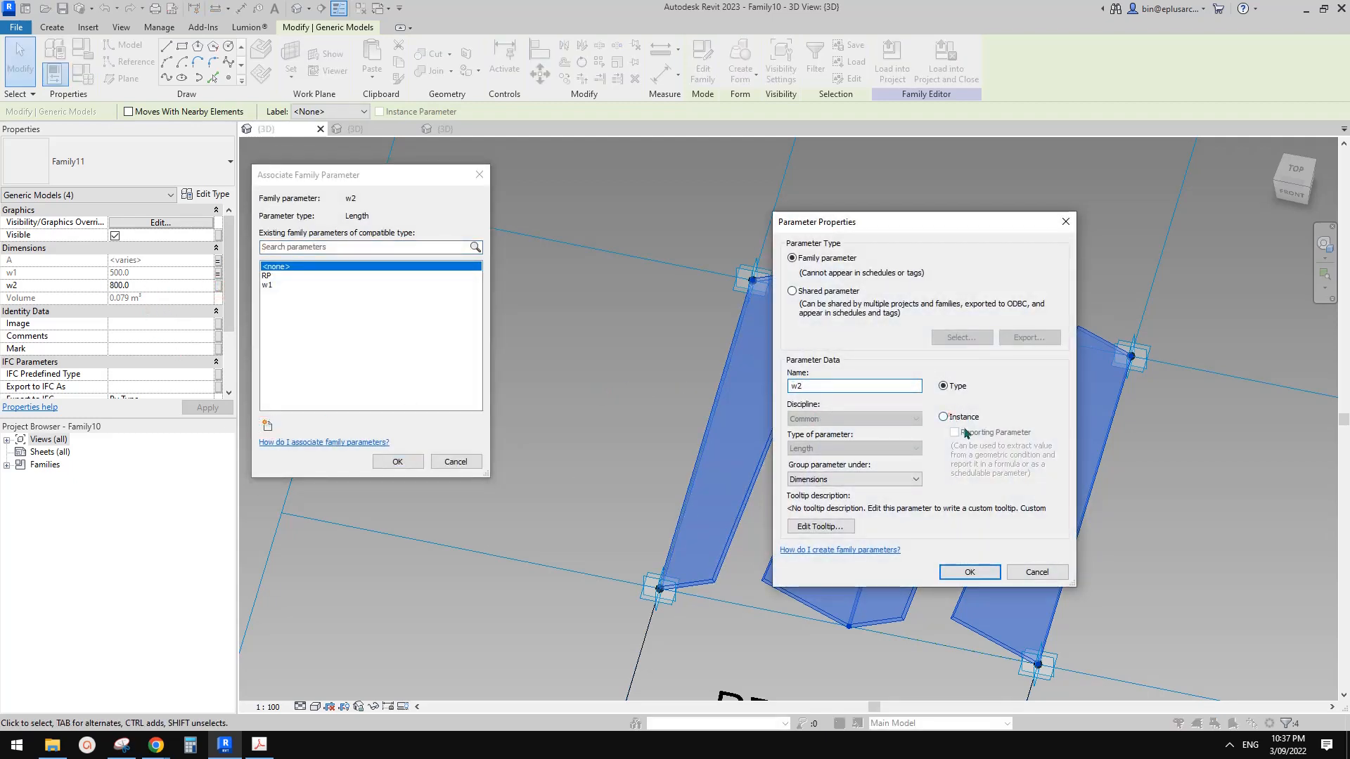
left_click(970, 571)
left_click(400, 461)
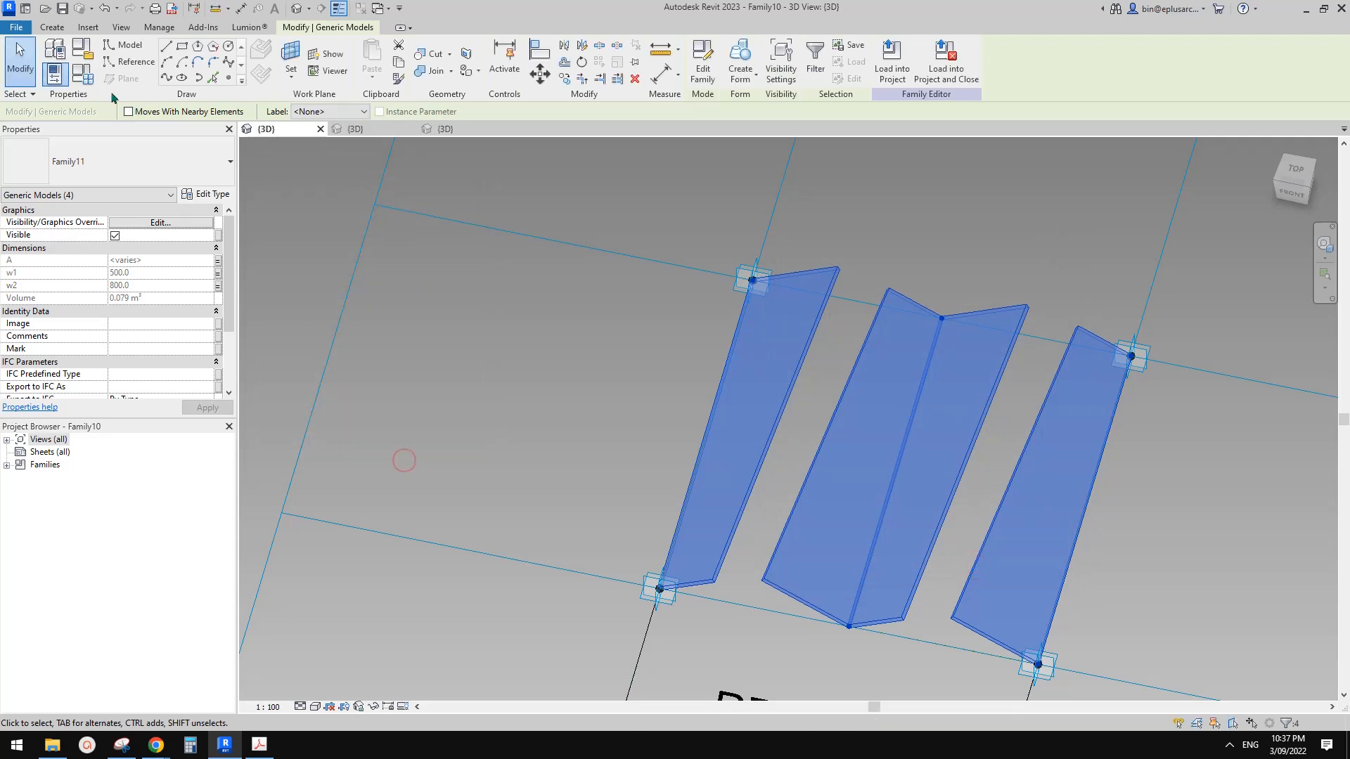
Give the w2 family parameter the formula RP/2-w1 and apply it to the panels
left_click(81, 73)
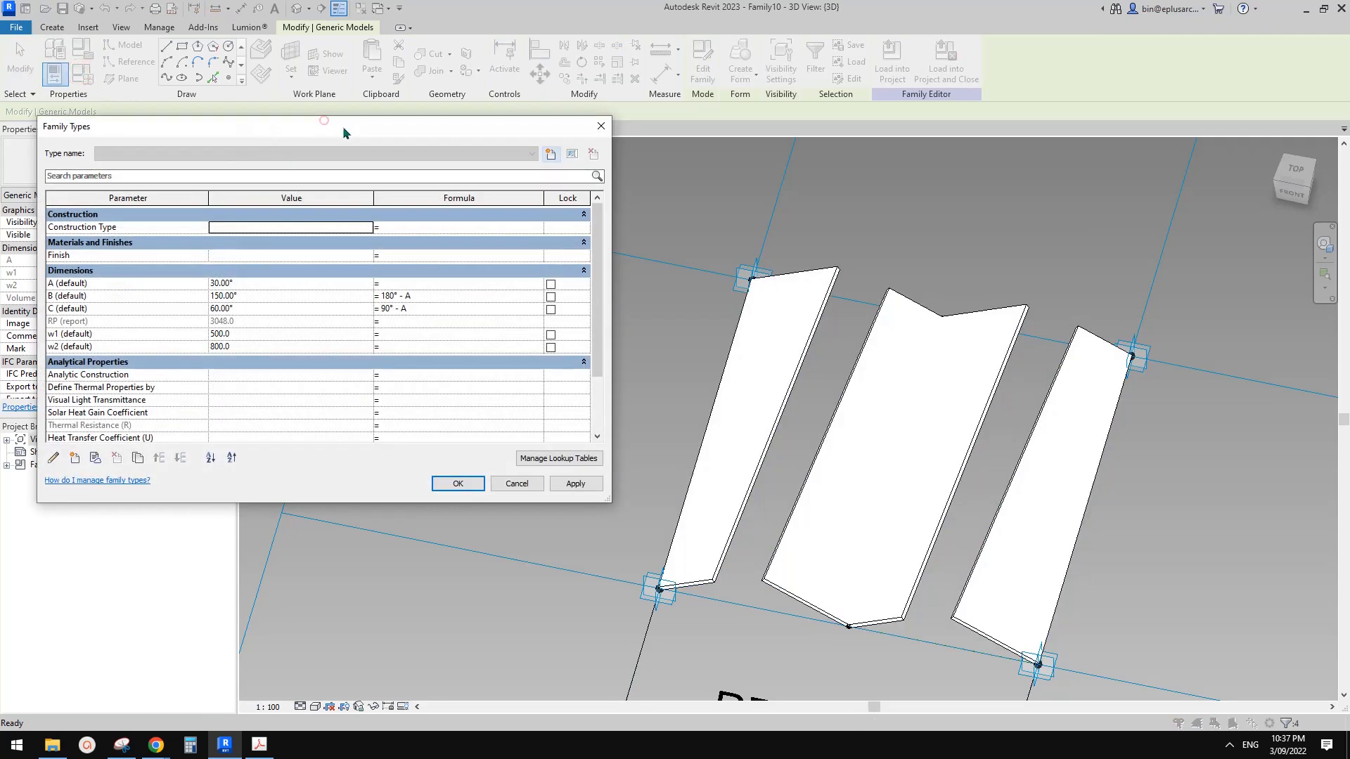
left_click_drag(343, 125, 361, 123)
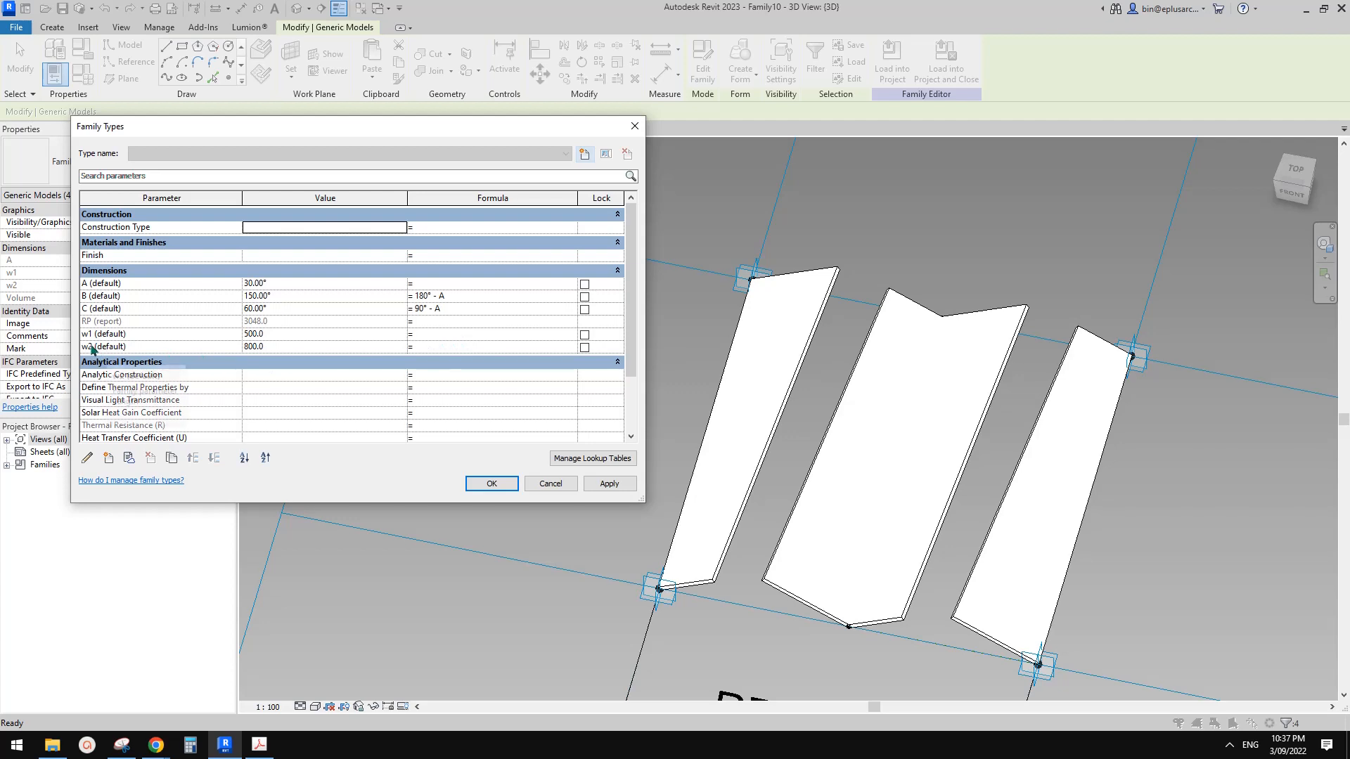
left_click(418, 348)
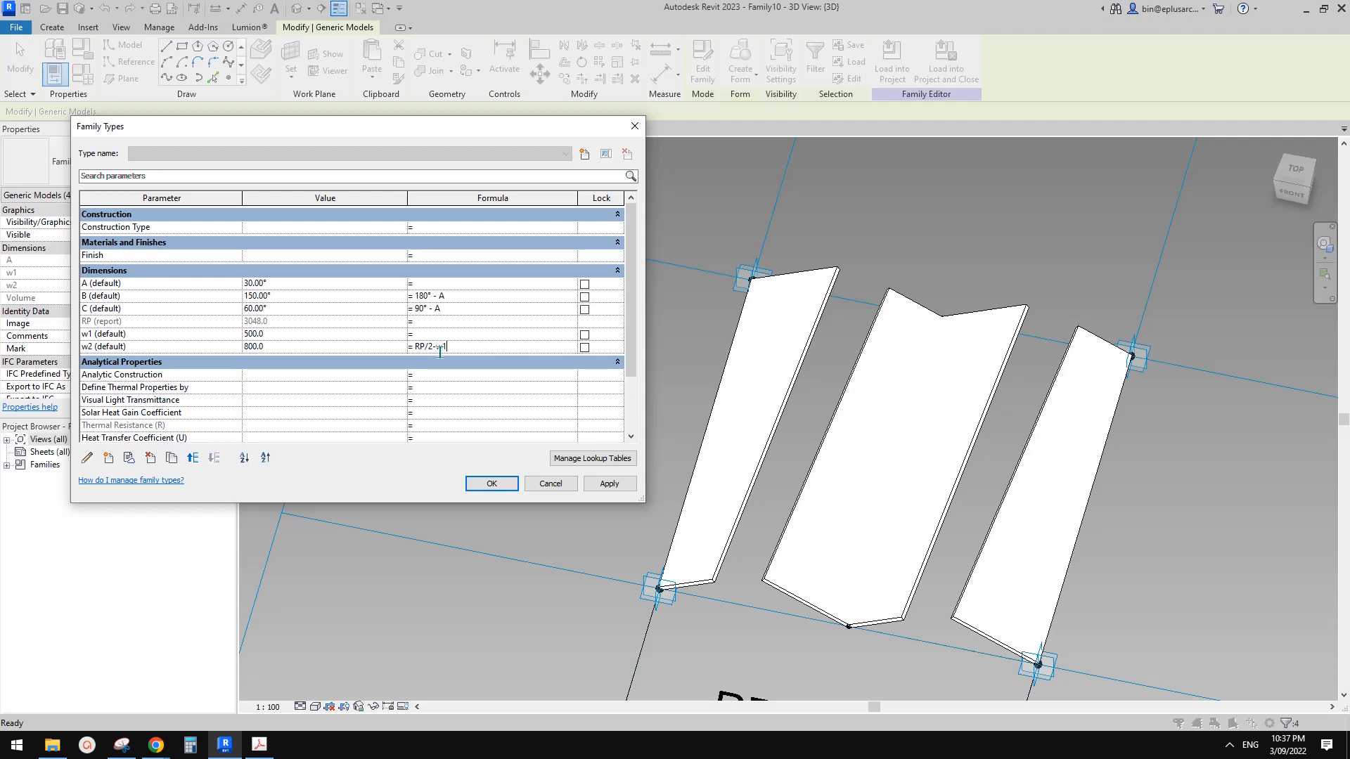
left_click(471, 378)
left_click(609, 483)
left_click(491, 483)
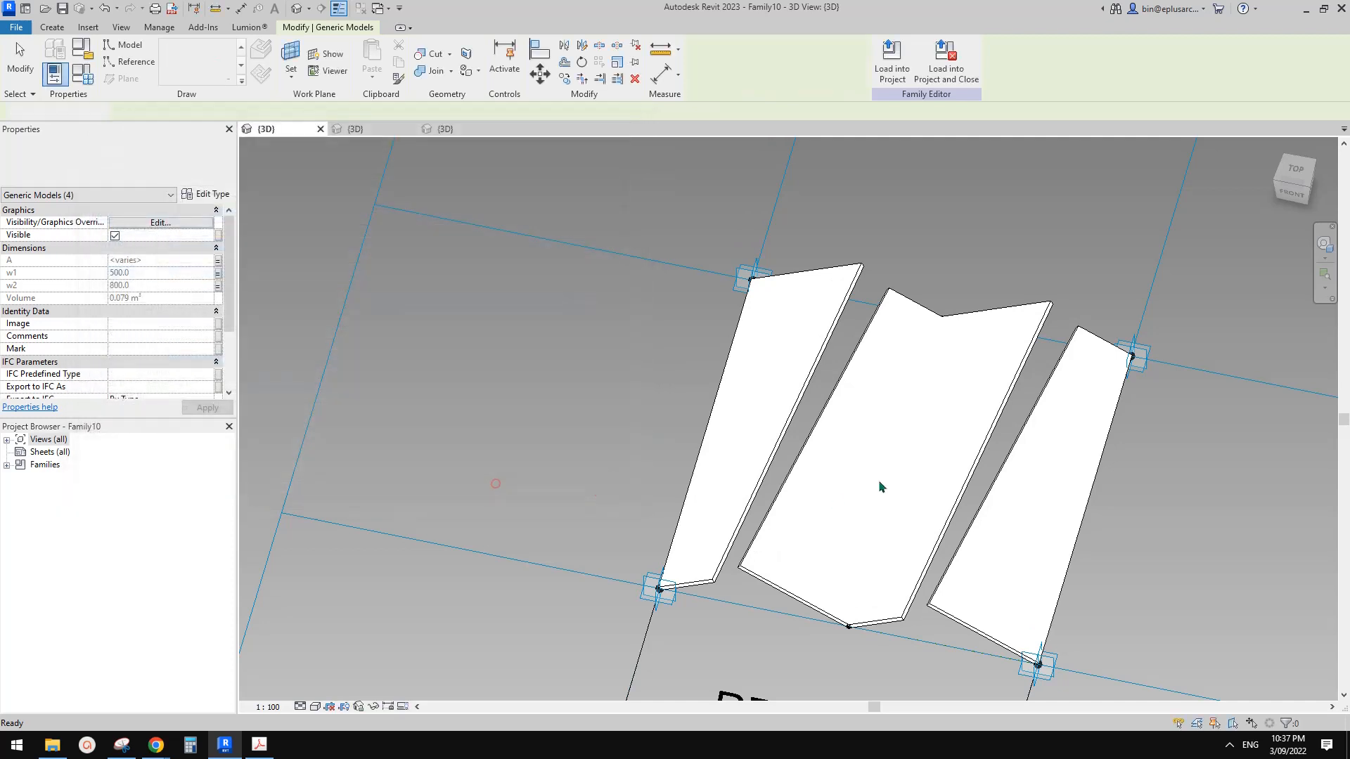
middle_click_drag(879, 480, 850, 473, "shift")
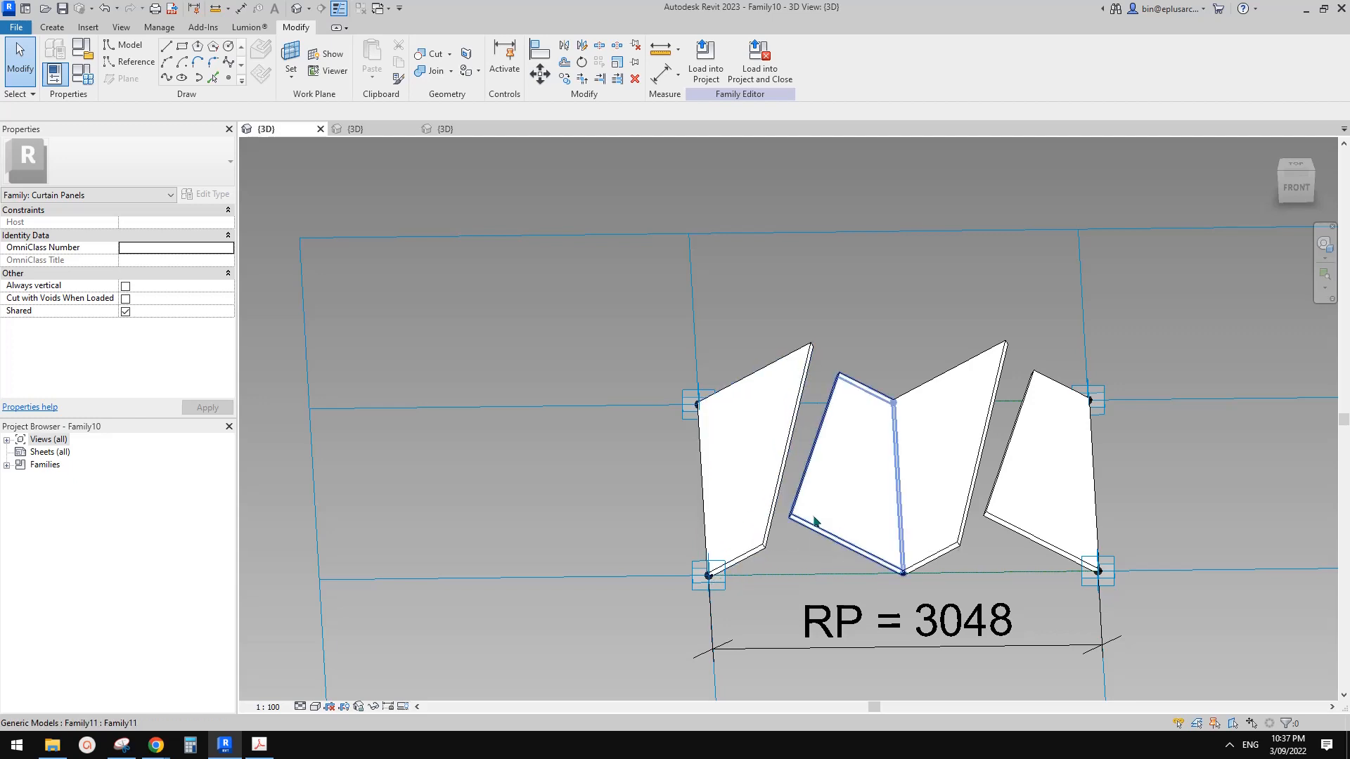
Set the angle parameter A to 1° and apply it to test the panels nearly flat
left_click(82, 73)
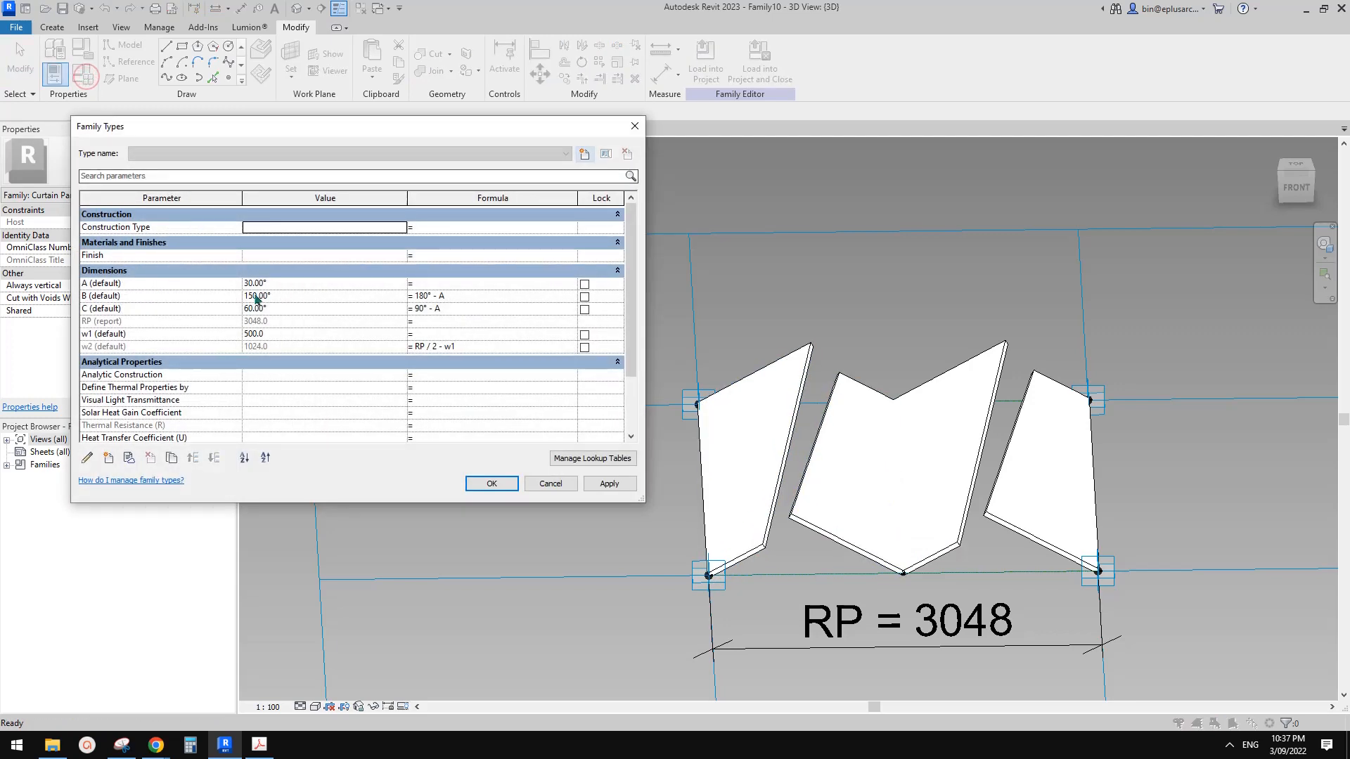
left_click(291, 285)
type("1")
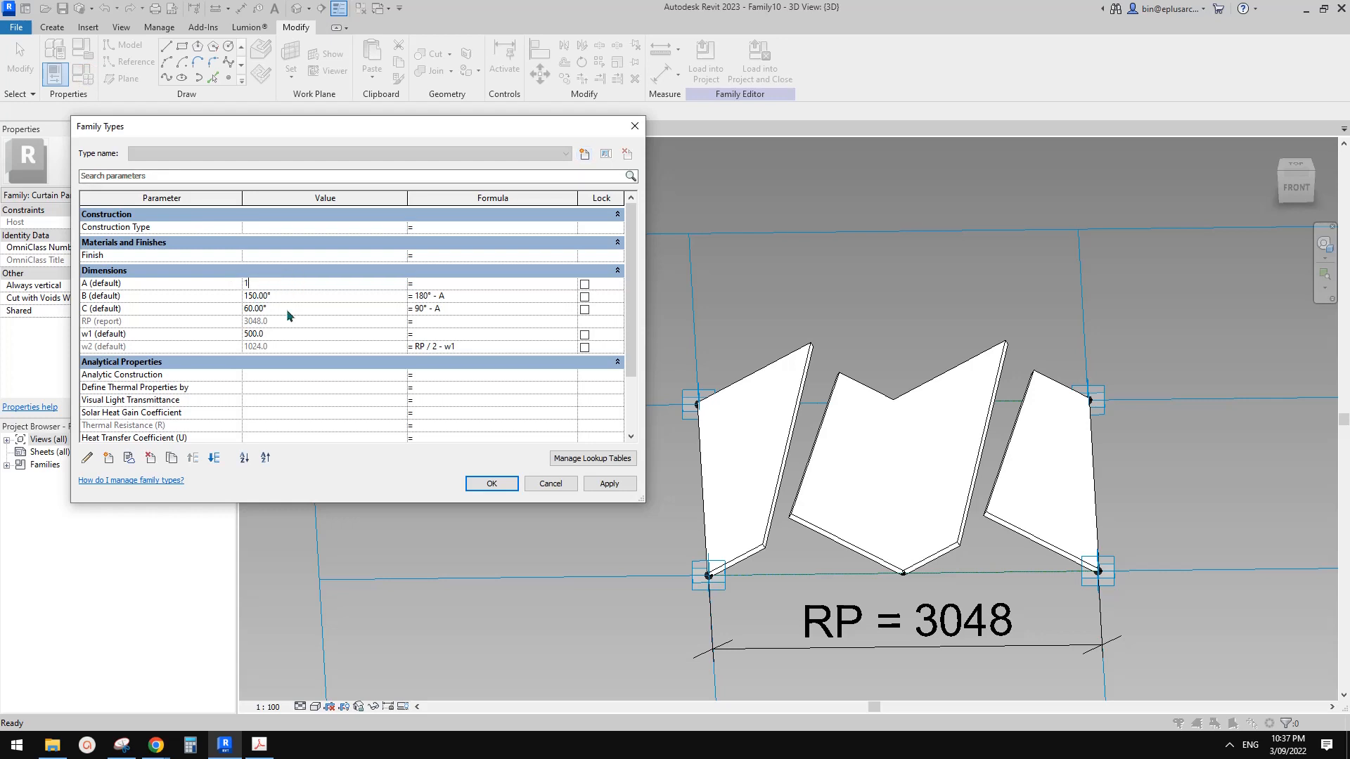
left_click(613, 485)
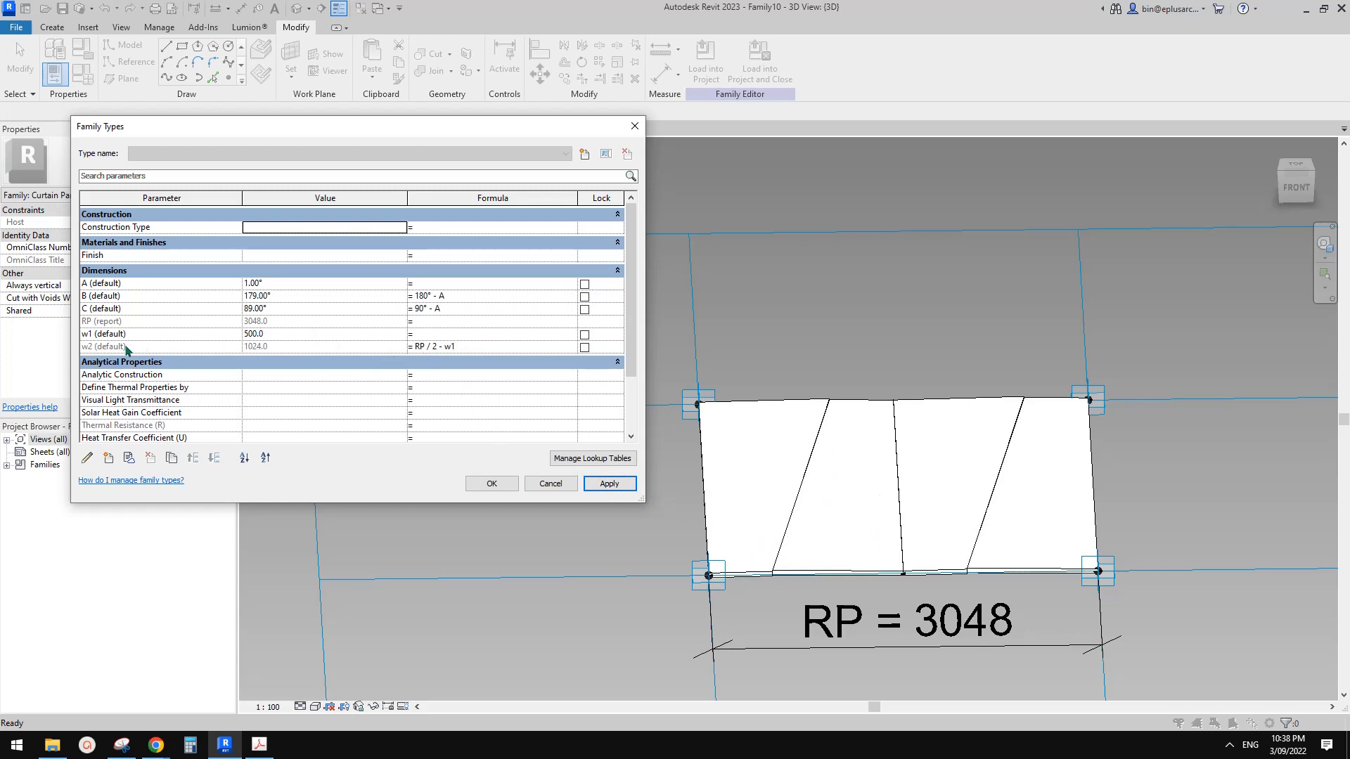
Subtract a 100 mm gap in the w2 formula and reduce that gap to 20 mm, giving RP / 2 - w1 - 20 mm
left_click(473, 348)
left_click(474, 348)
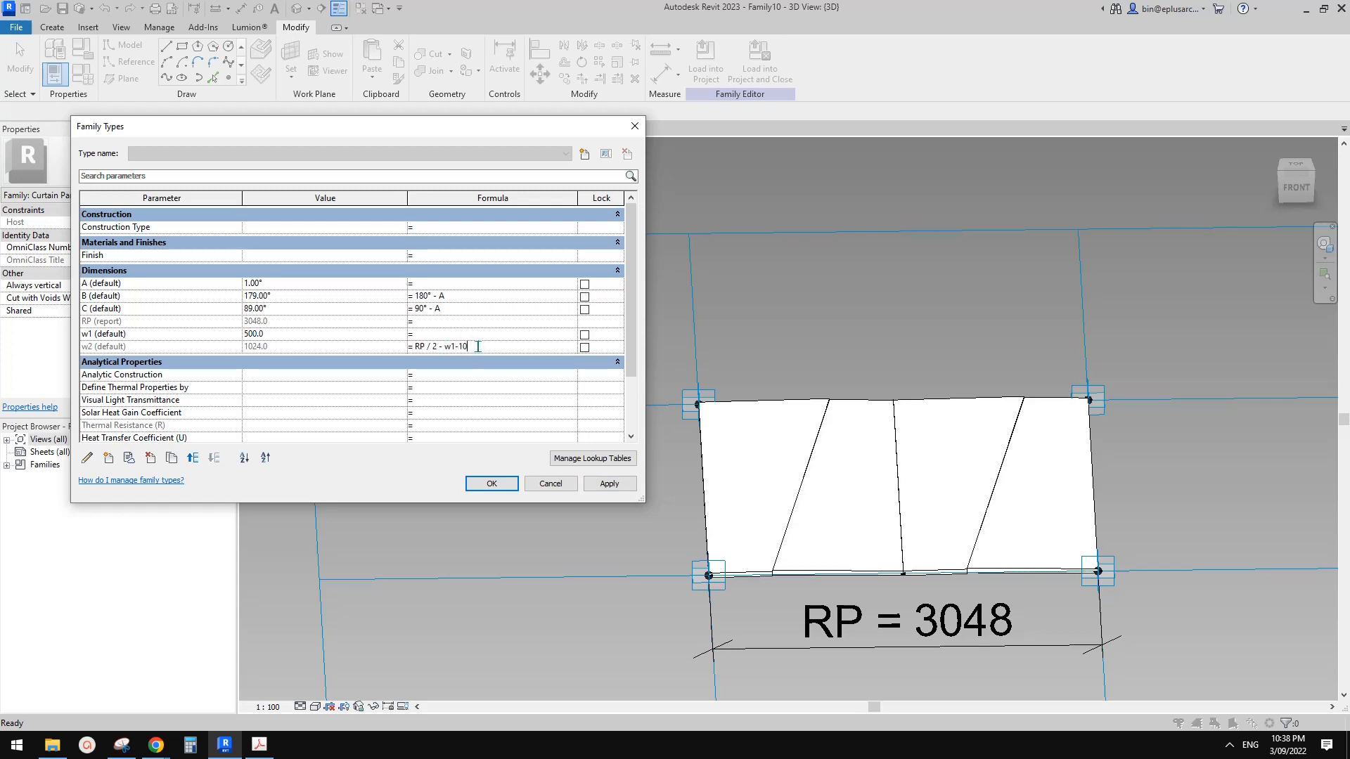
left_click(608, 485)
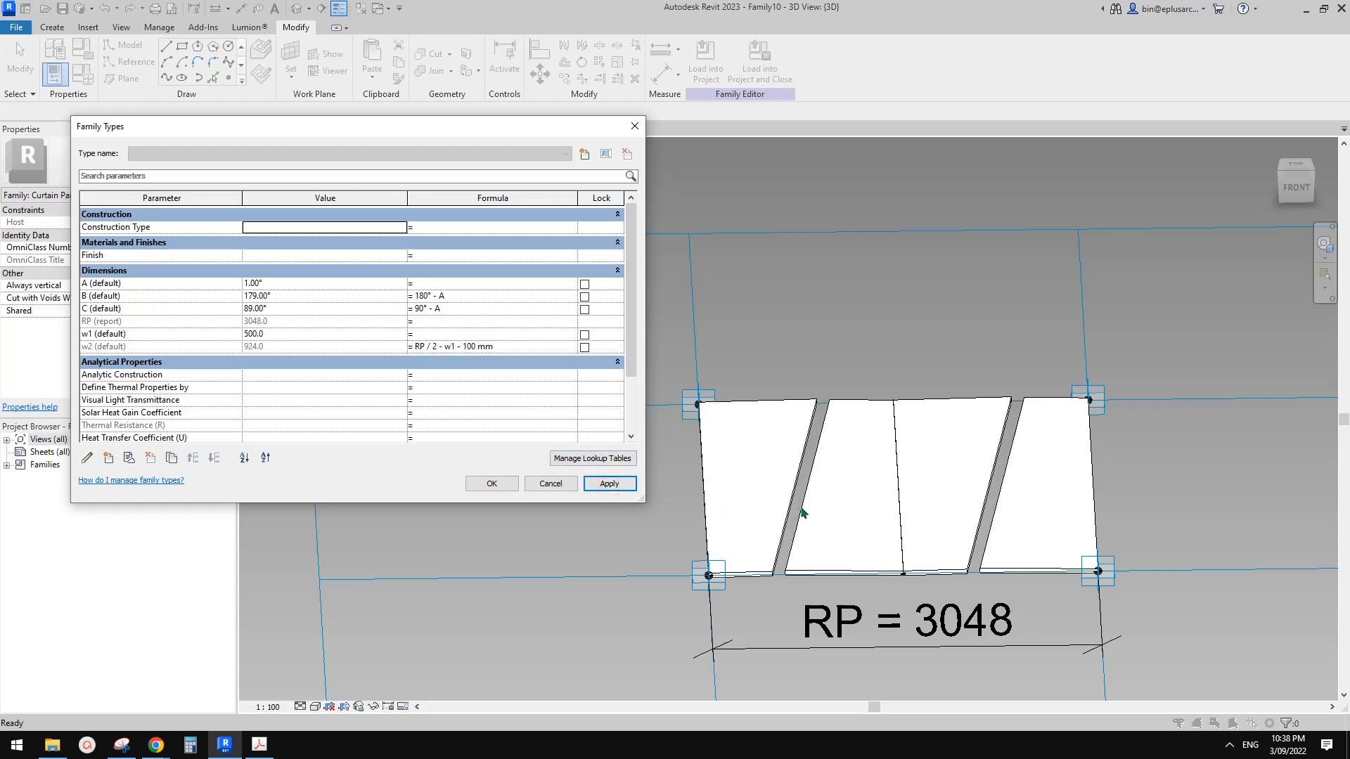
left_click(479, 347)
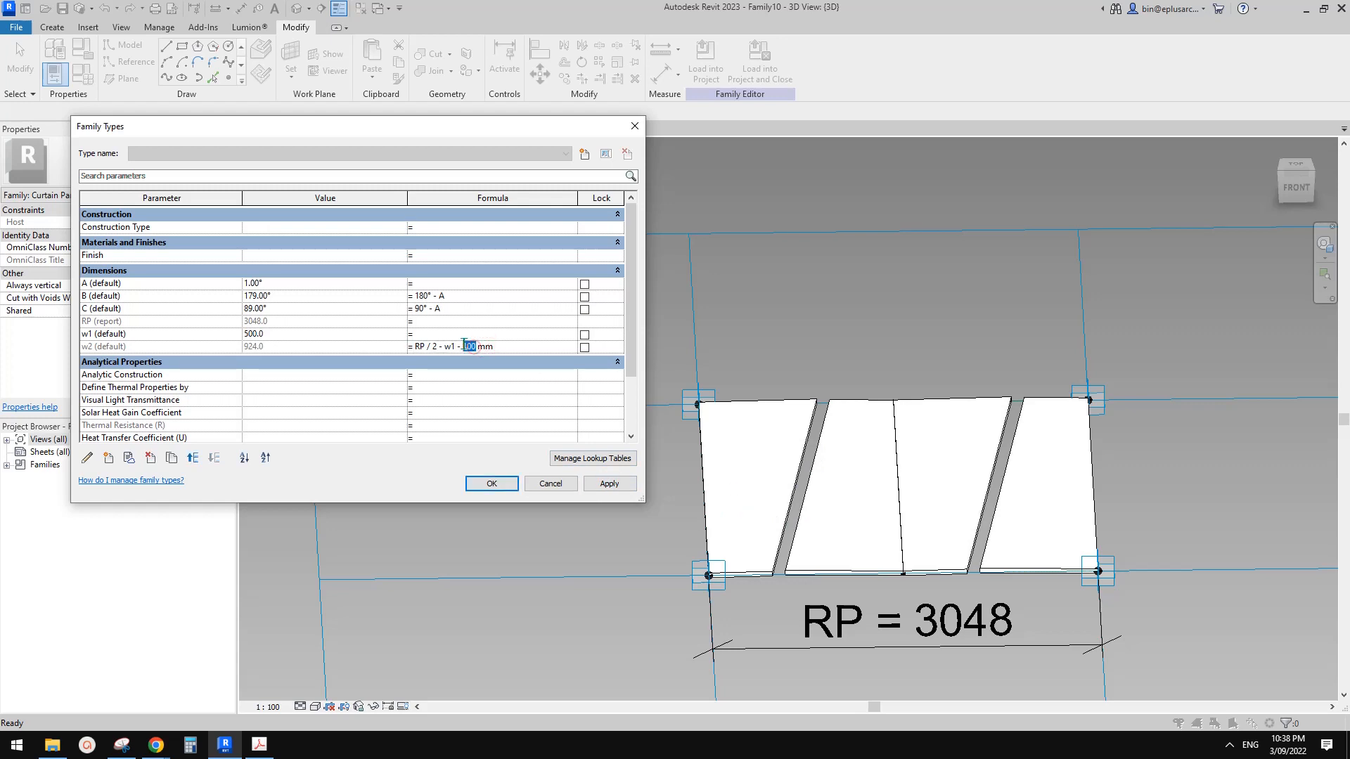
left_click(609, 484)
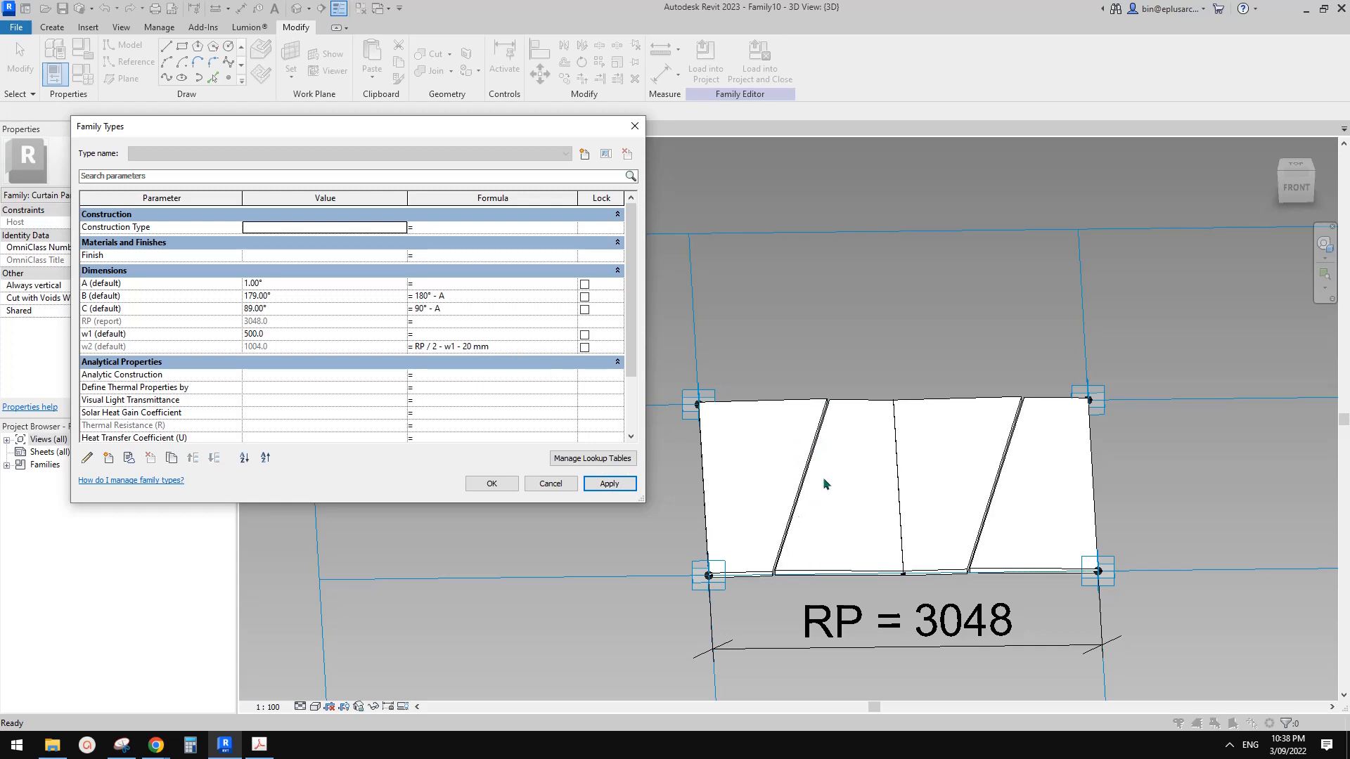
Test the angle parameter A at 30° and set it to 20°, accepting the family parameter changes
left_click(283, 282)
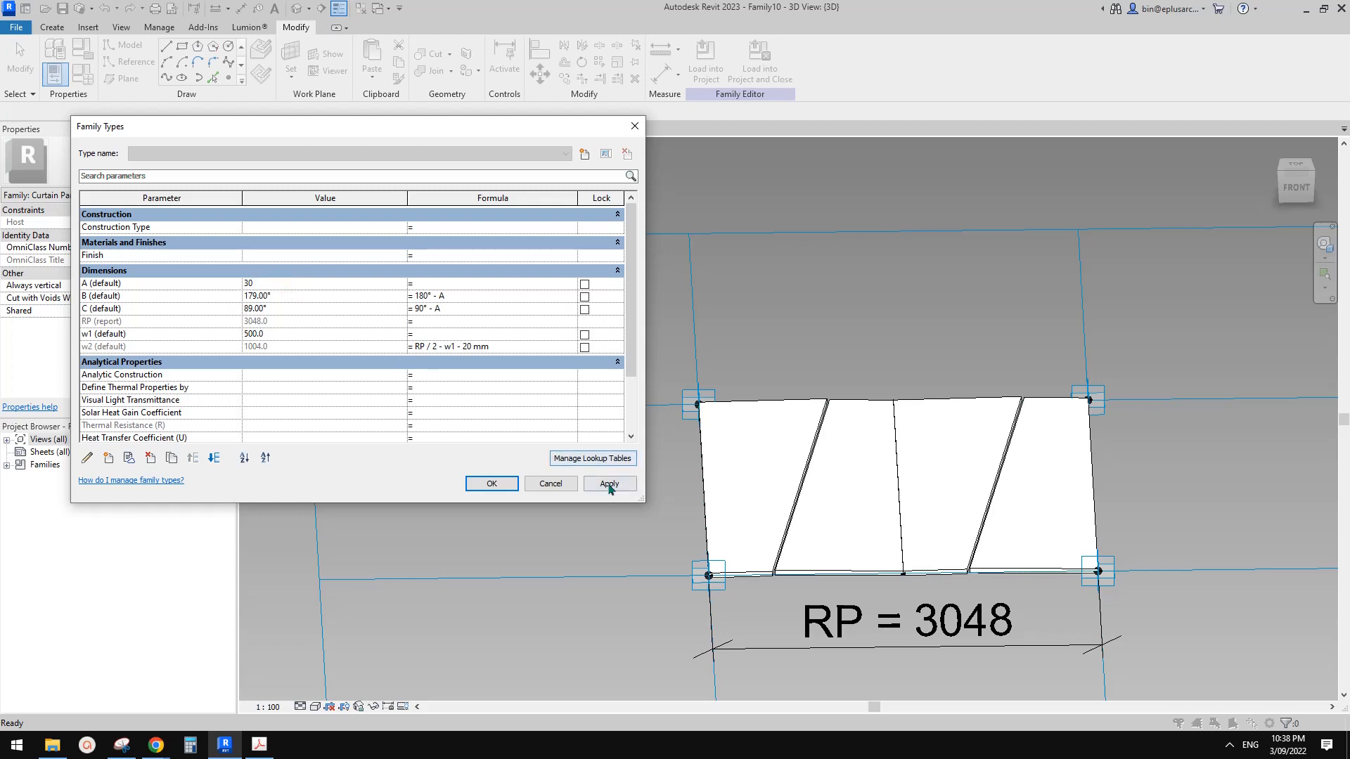
left_click(609, 484)
left_click(288, 287)
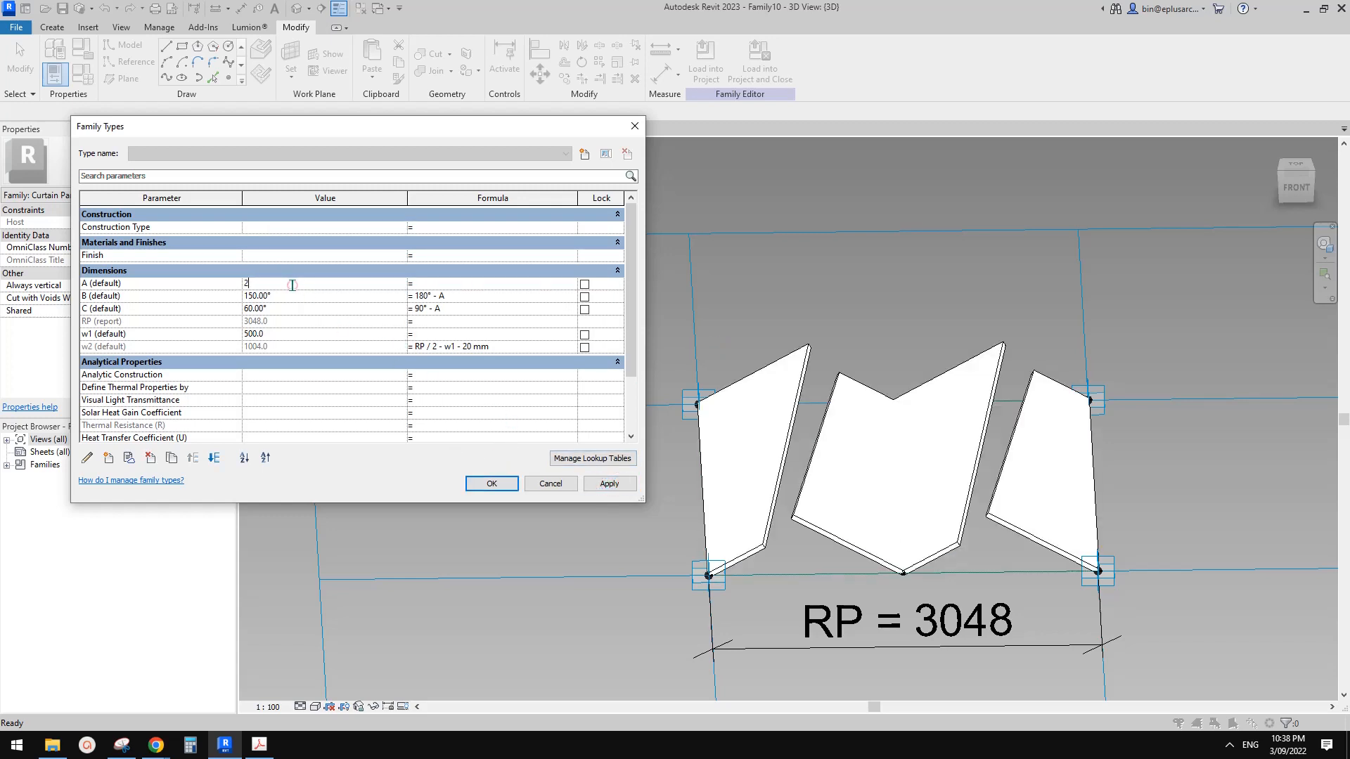
type("20")
left_click(609, 484)
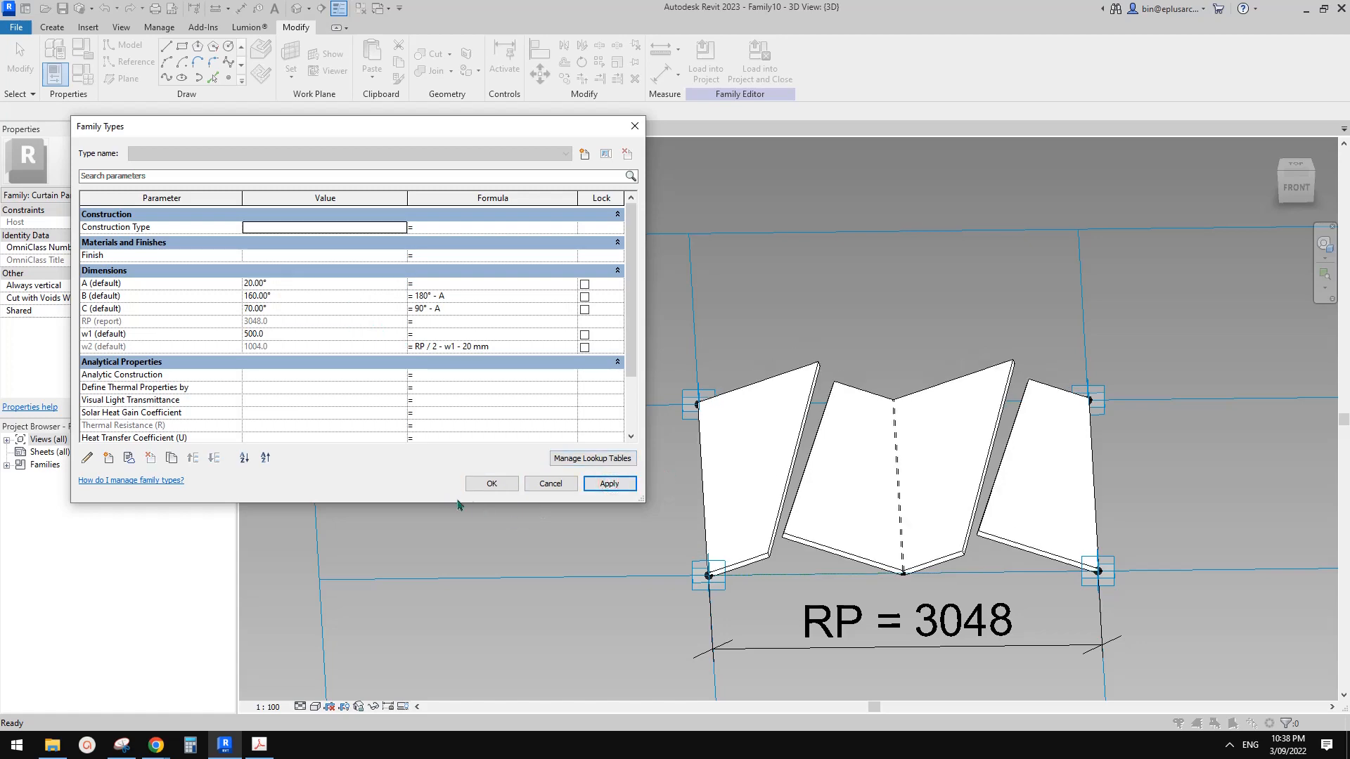
left_click(492, 484)
middle_click_drag(506, 487, 790, 520, "shift")
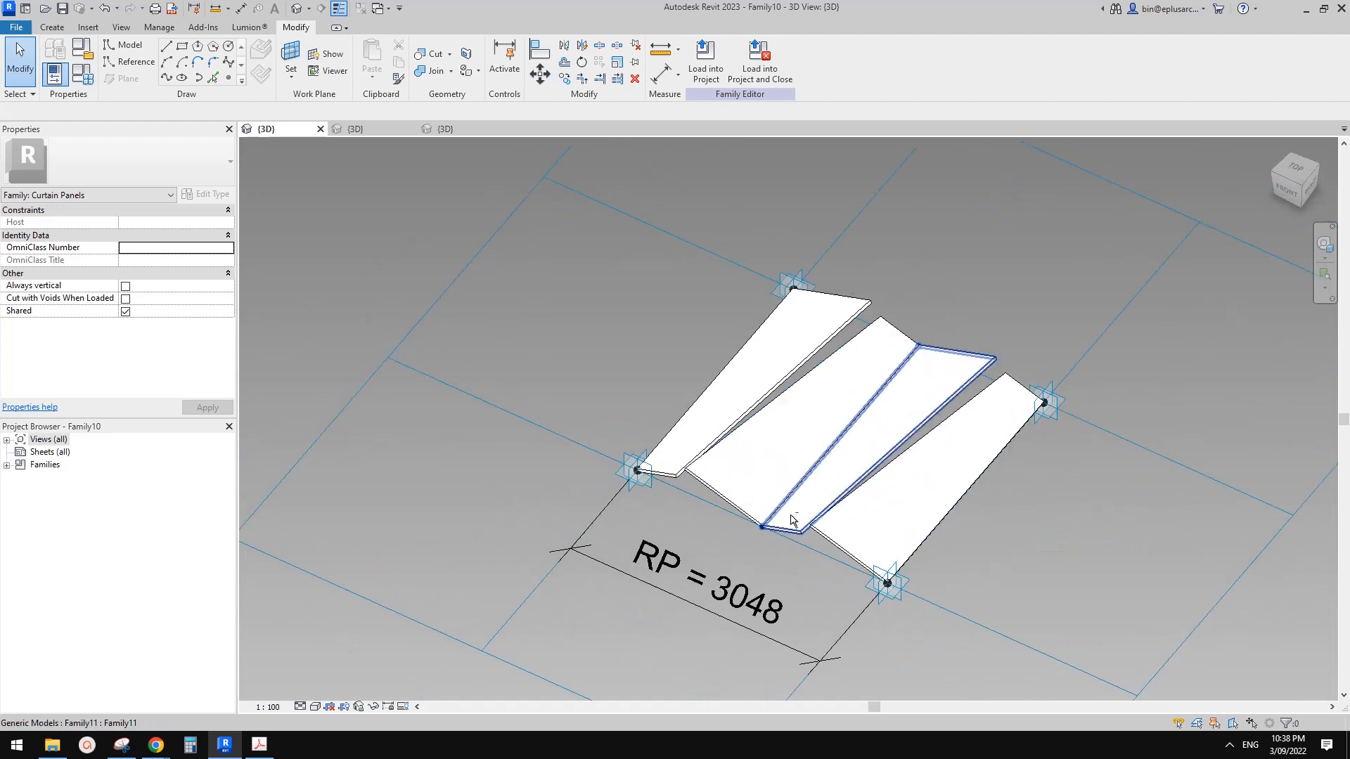
scroll(762, 419, "up", 2)
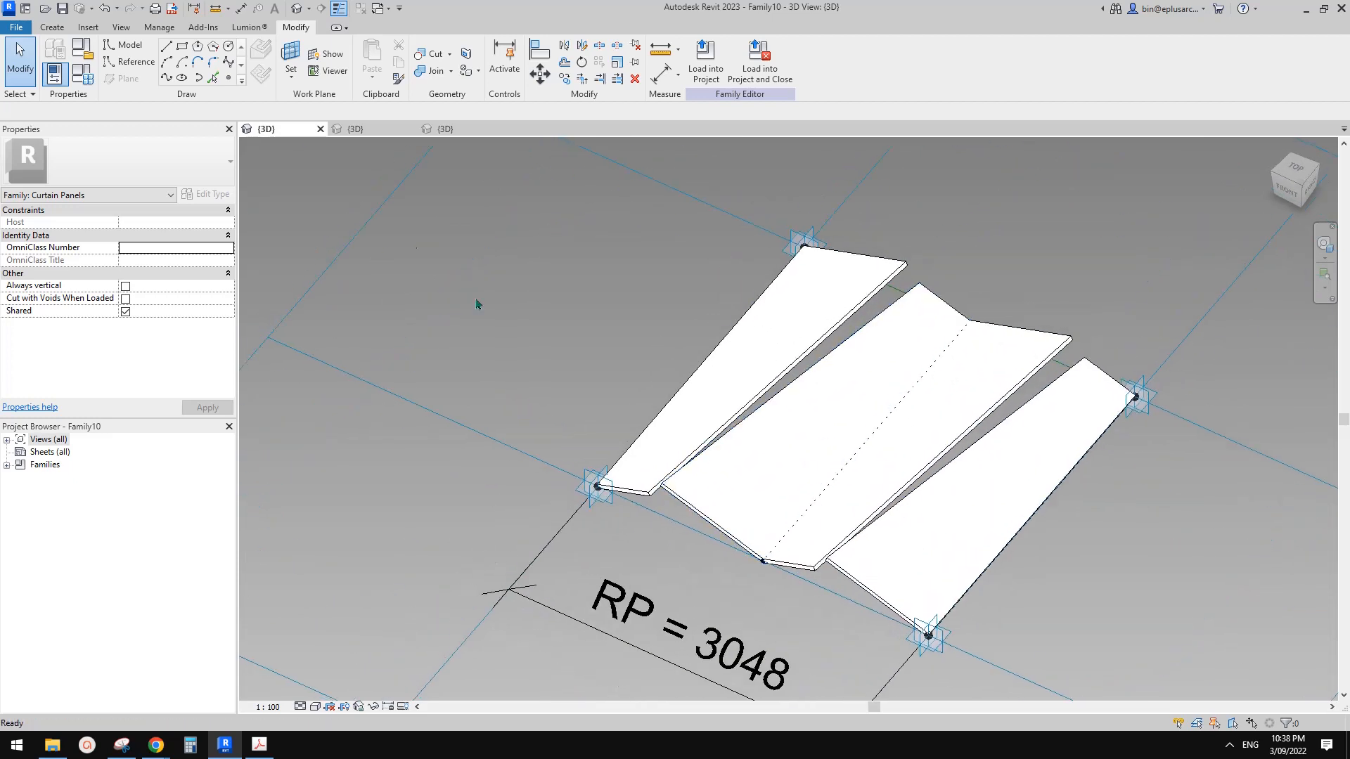
Create a new conceptual mass family from the mass template
left_click(16, 26)
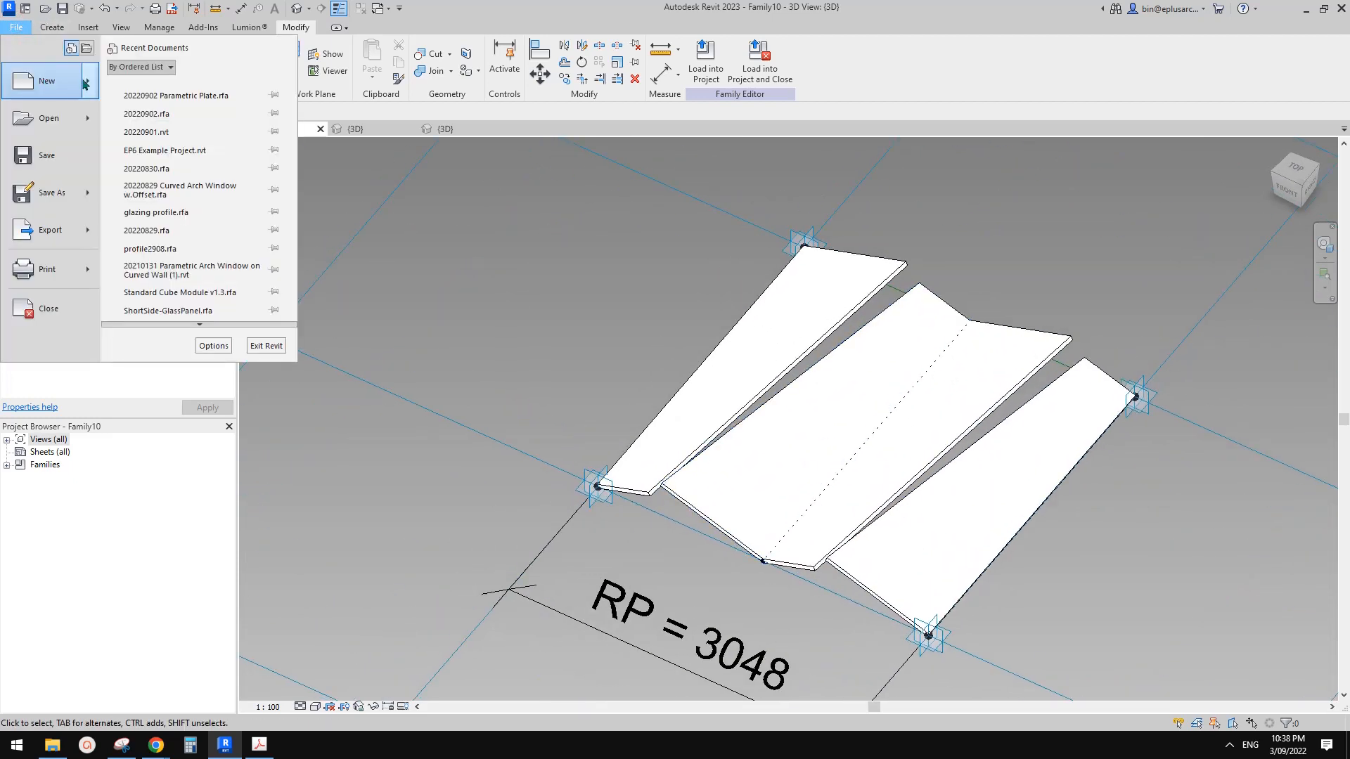
mouse_move(49, 81)
left_click(190, 170)
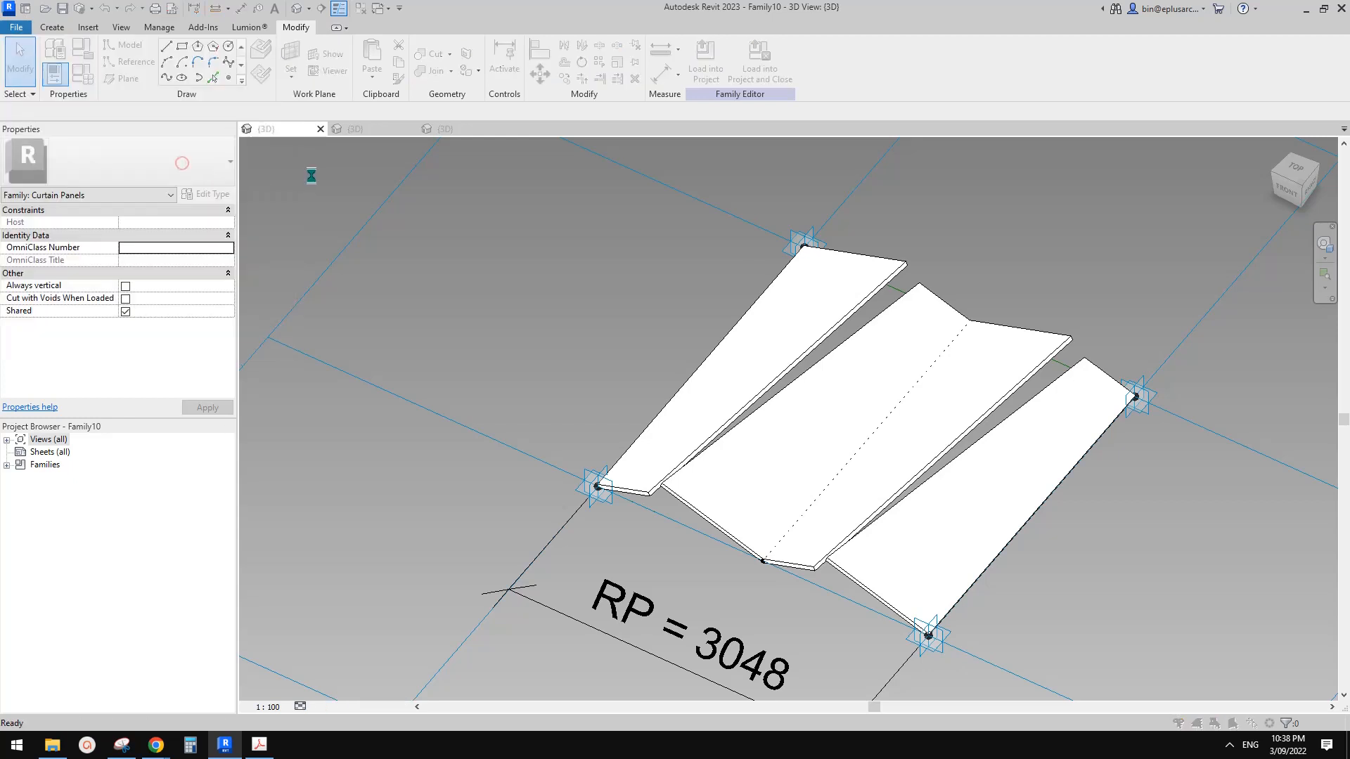
double_click(562, 267)
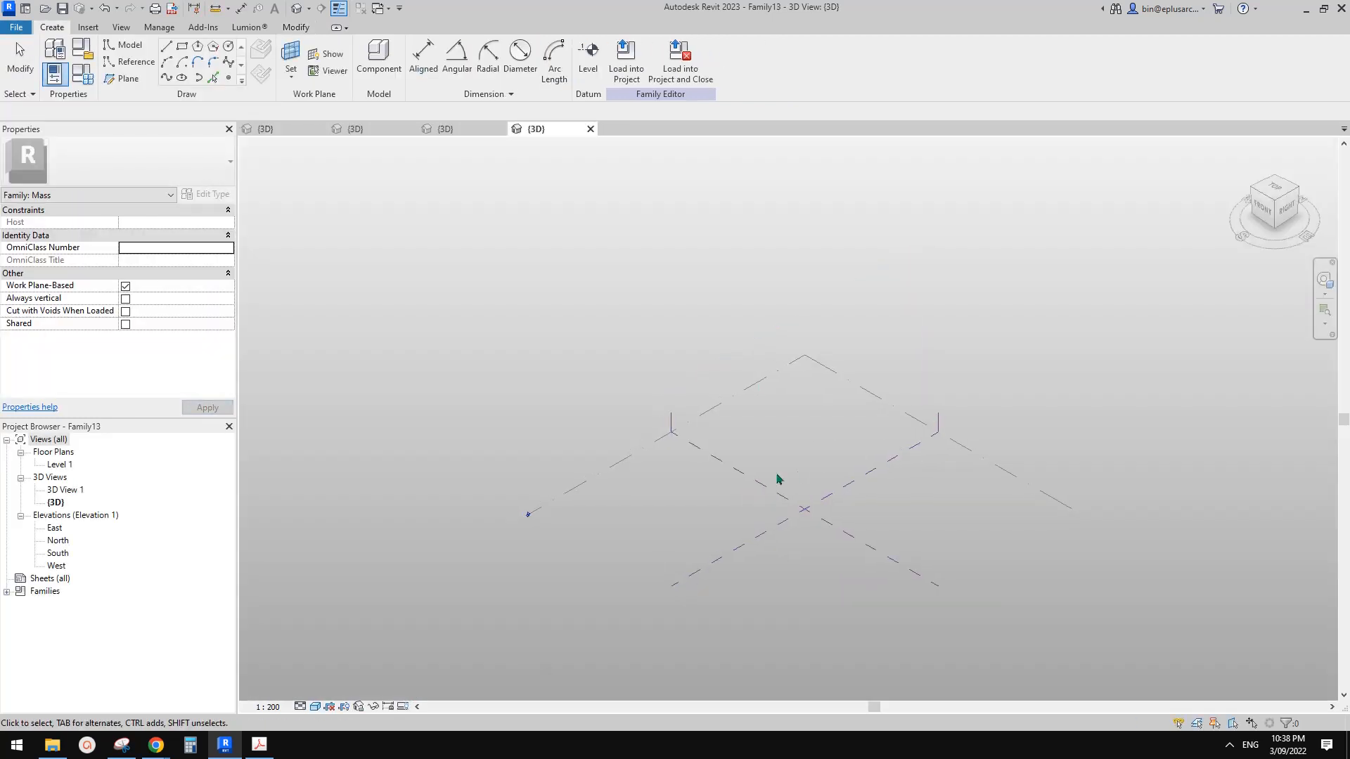
Draw a straight reference line about 28000 mm long on Level 1, behind the centre reference plane
left_click(129, 61)
left_click(770, 436)
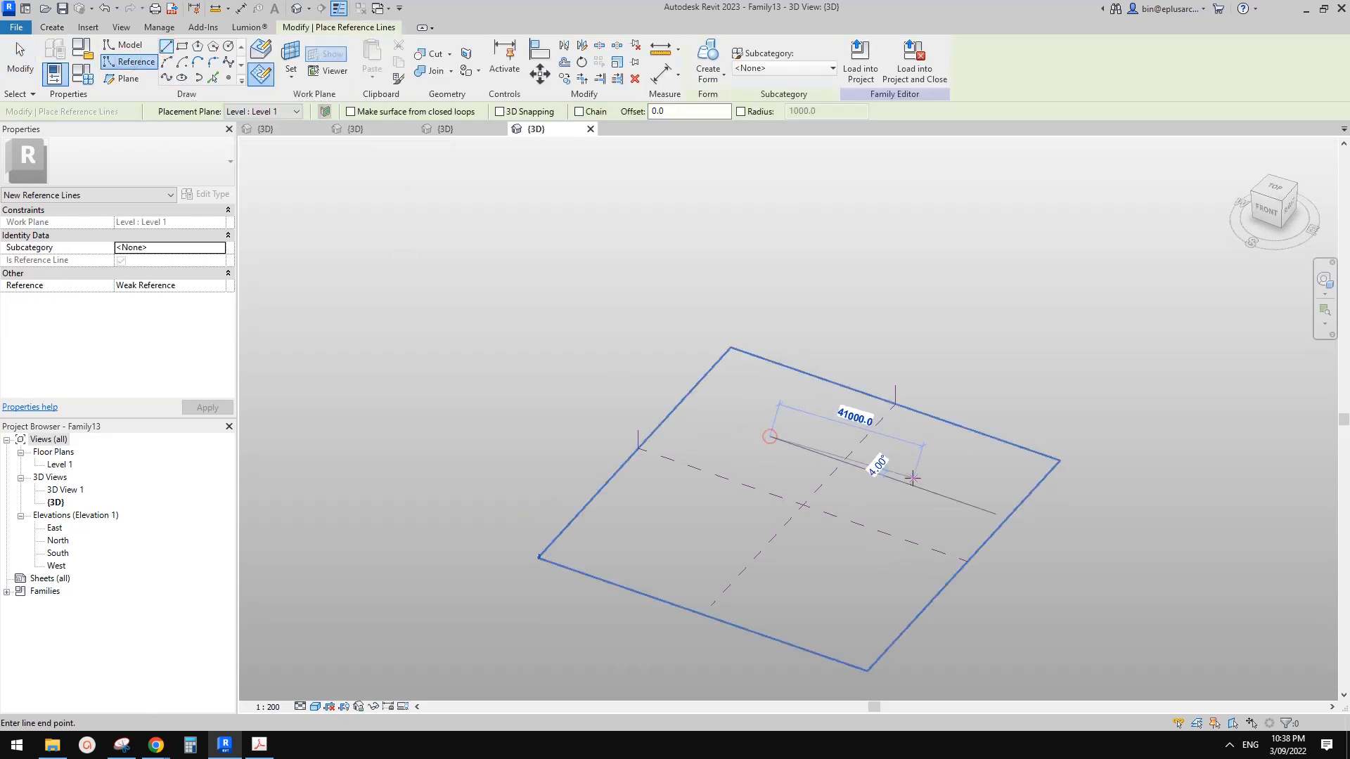
left_click(863, 468)
key("Escape")
Create a vertical surface form from the reference line with a positive offset of 12000
scroll(832, 450, "up", 2)
left_click(795, 447)
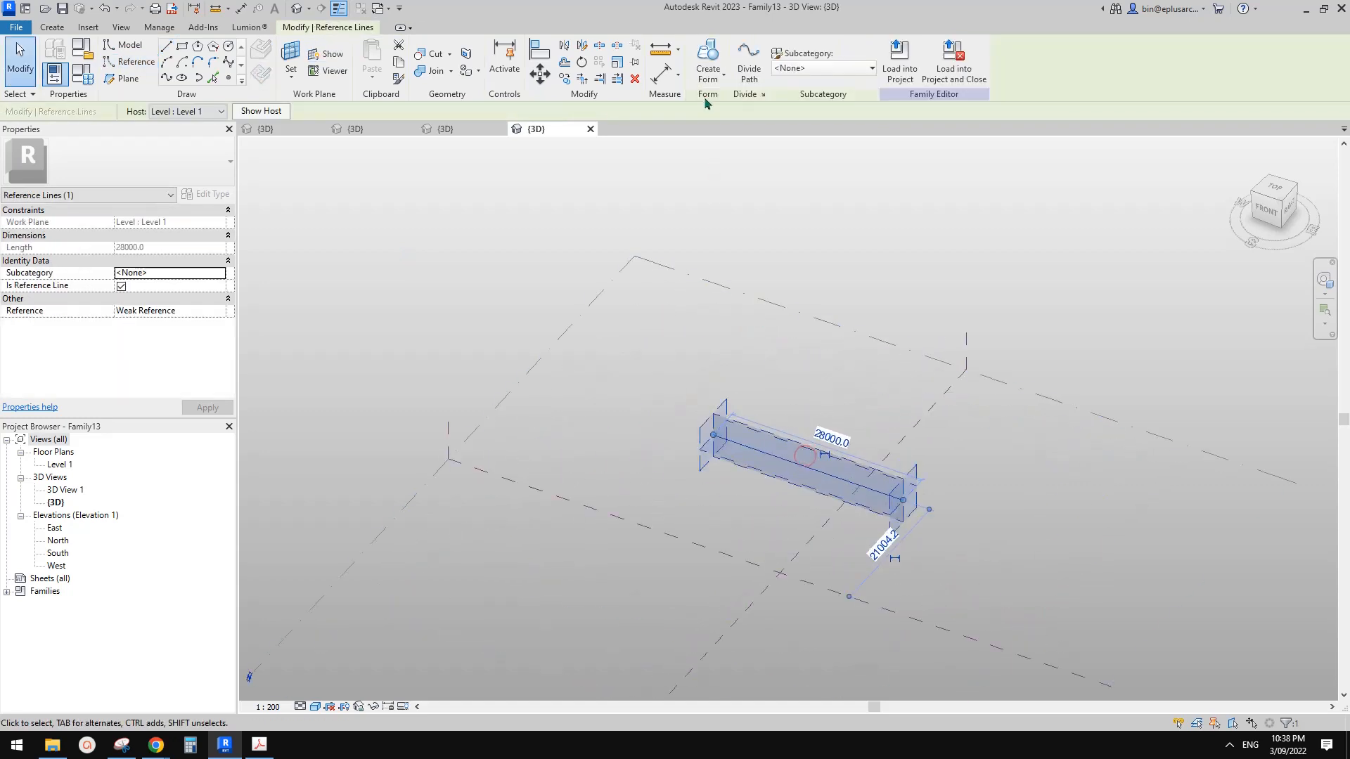
left_click(707, 60)
left_click(811, 433)
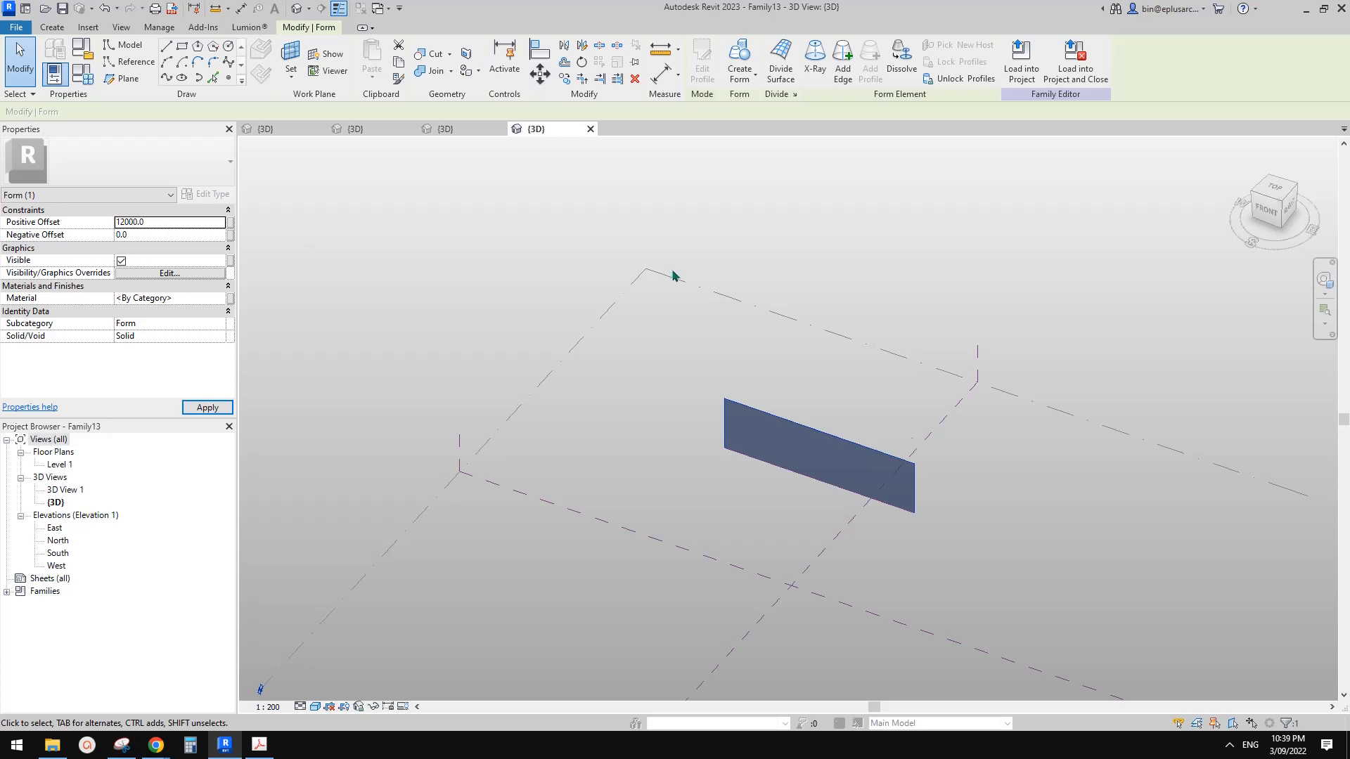
Divide the vertical surface form into a UV grid with Divide Surface
scroll(894, 447, "up", 3)
mouse_move(819, 452)
middle_mouse_down("shift")
mouse_move(850, 458)
mouse_move(850, 428)
mouse_move(828, 442)
middle_mouse_up("shift")
scroll(847, 454, "up", 4)
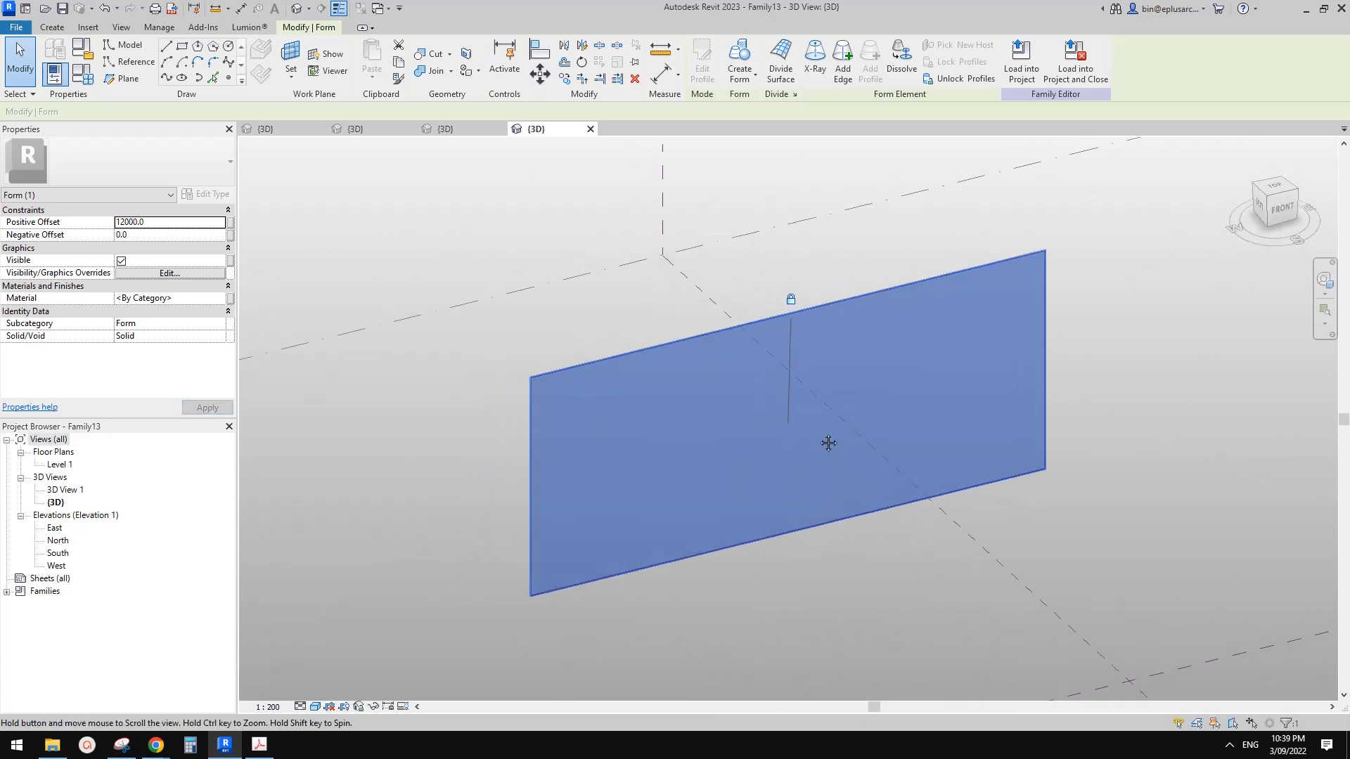
left_click(780, 62)
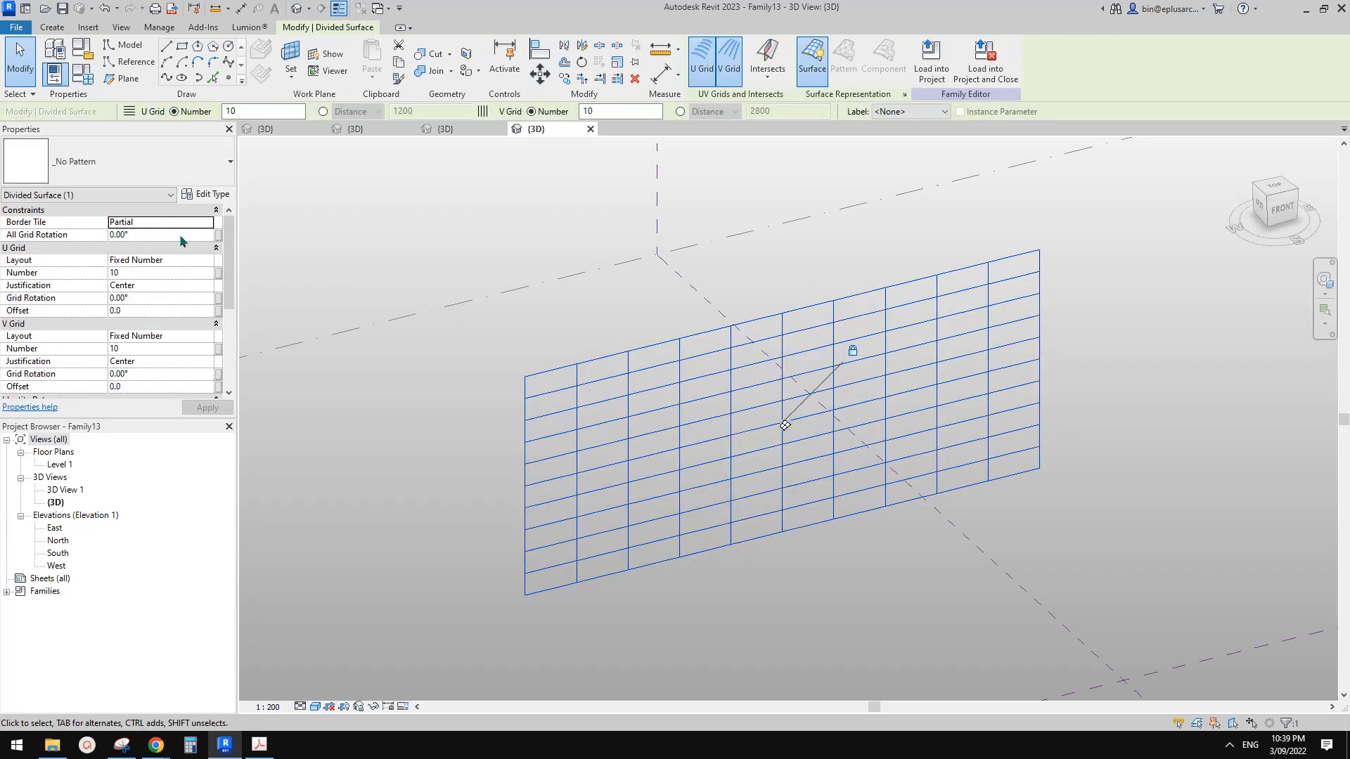
Set the divided surface's V grid layout to Fixed Distance
mouse_move(232, 272)
left_mouse_down()
mouse_move(231, 310)
mouse_move(234, 254)
left_mouse_up()
left_click(211, 338)
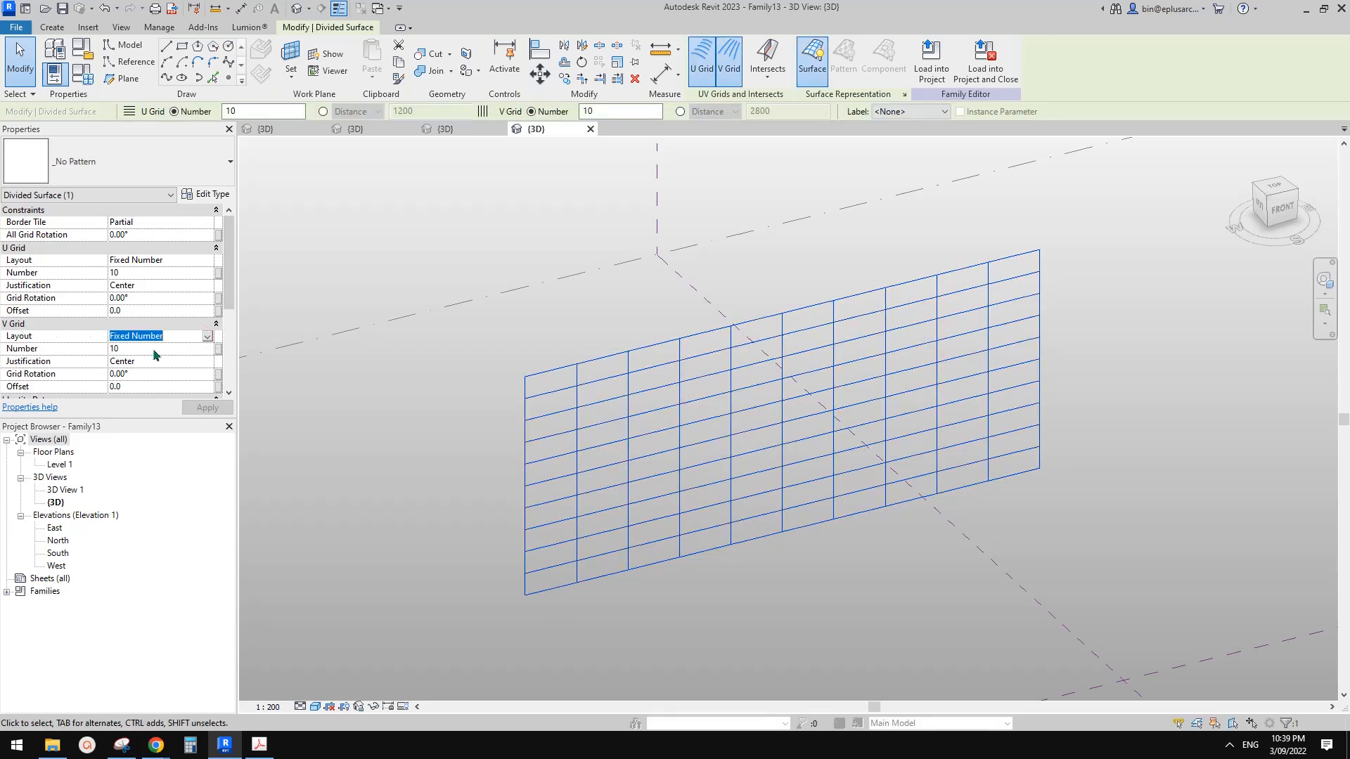
left_click(207, 338)
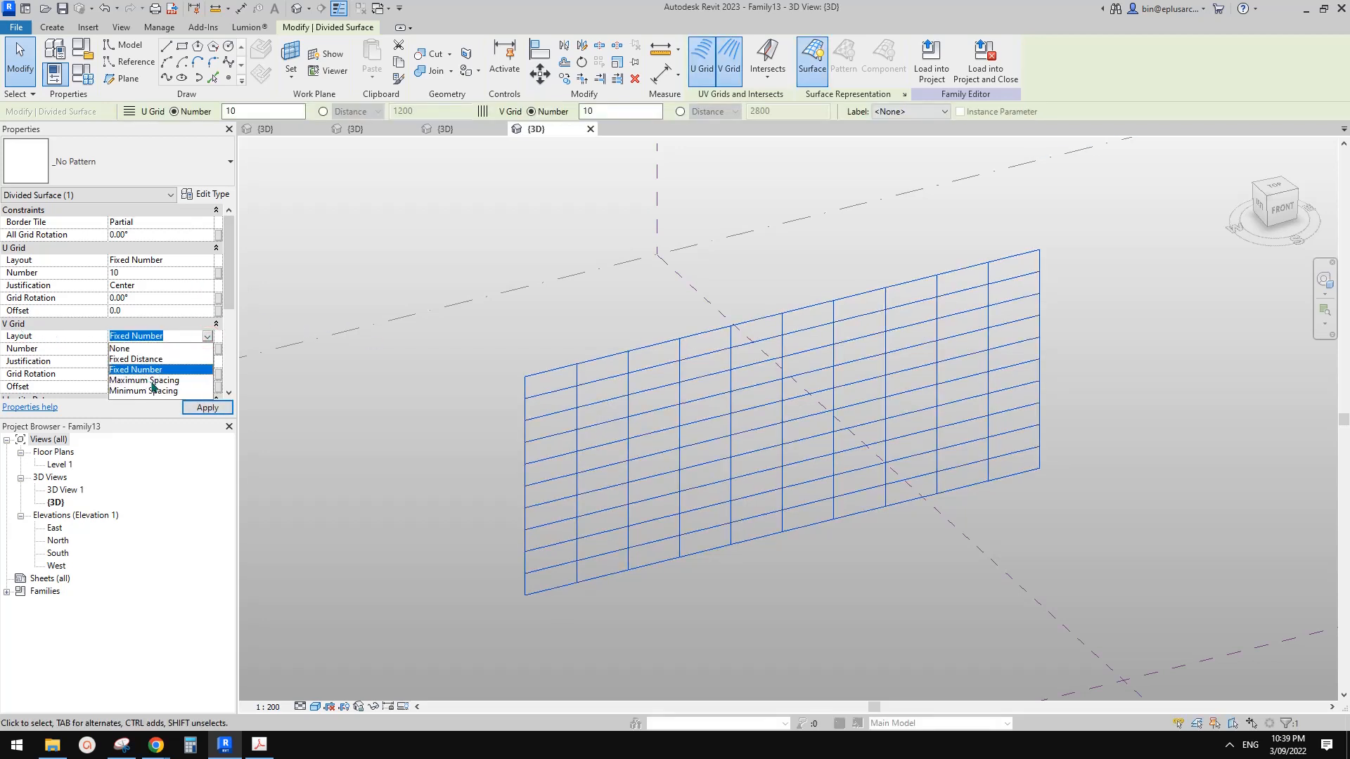
left_click(141, 358)
left_click(161, 350)
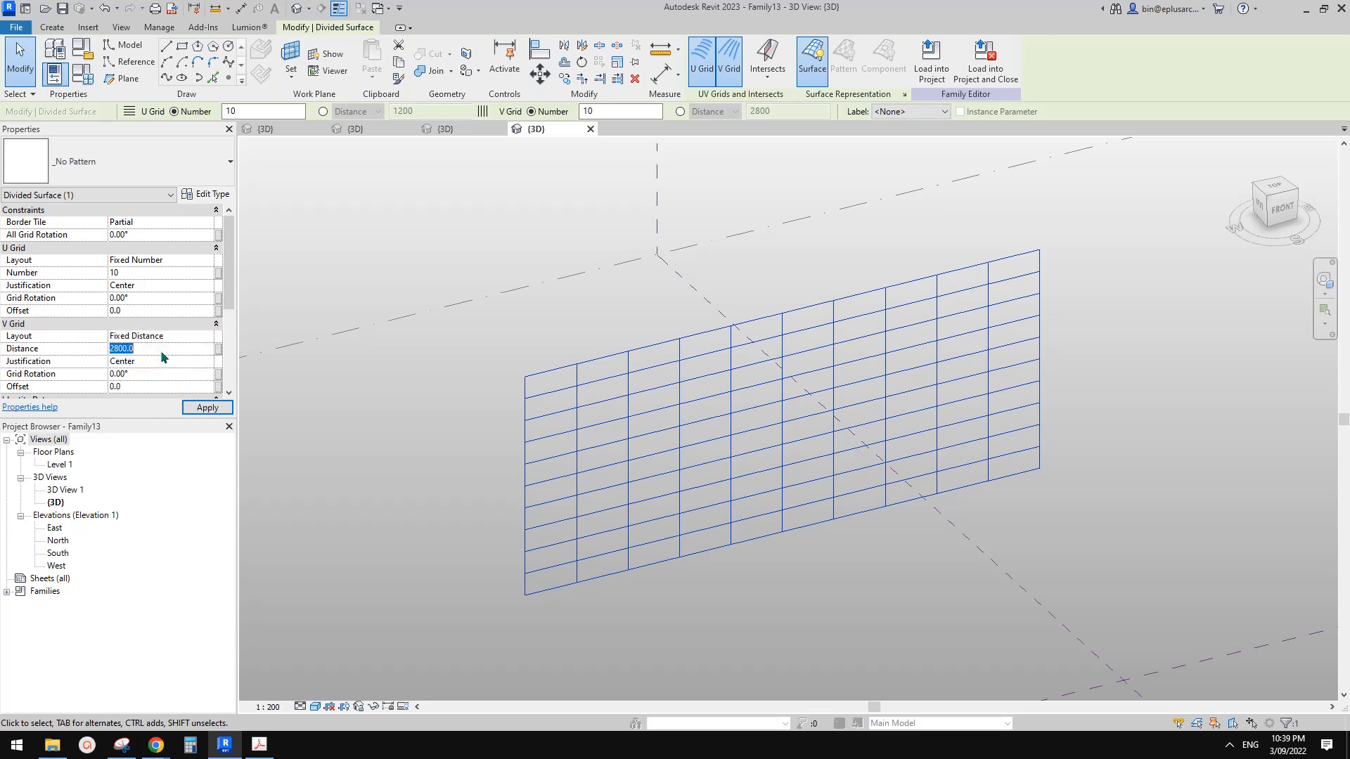
Set the divided surface's U grid layout to Fixed Distance with a distance of 3000
left_click(200, 259)
left_click(206, 259)
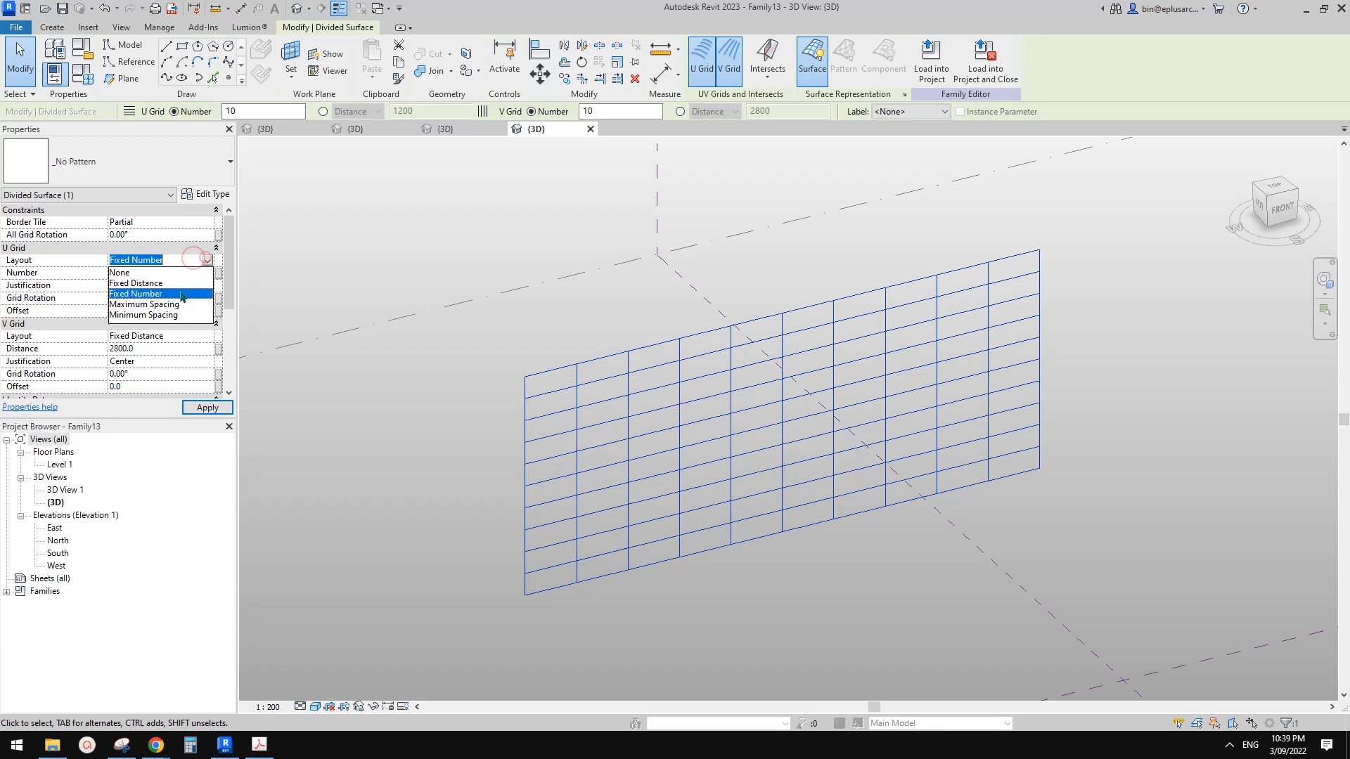
left_click(137, 282)
left_click(165, 273)
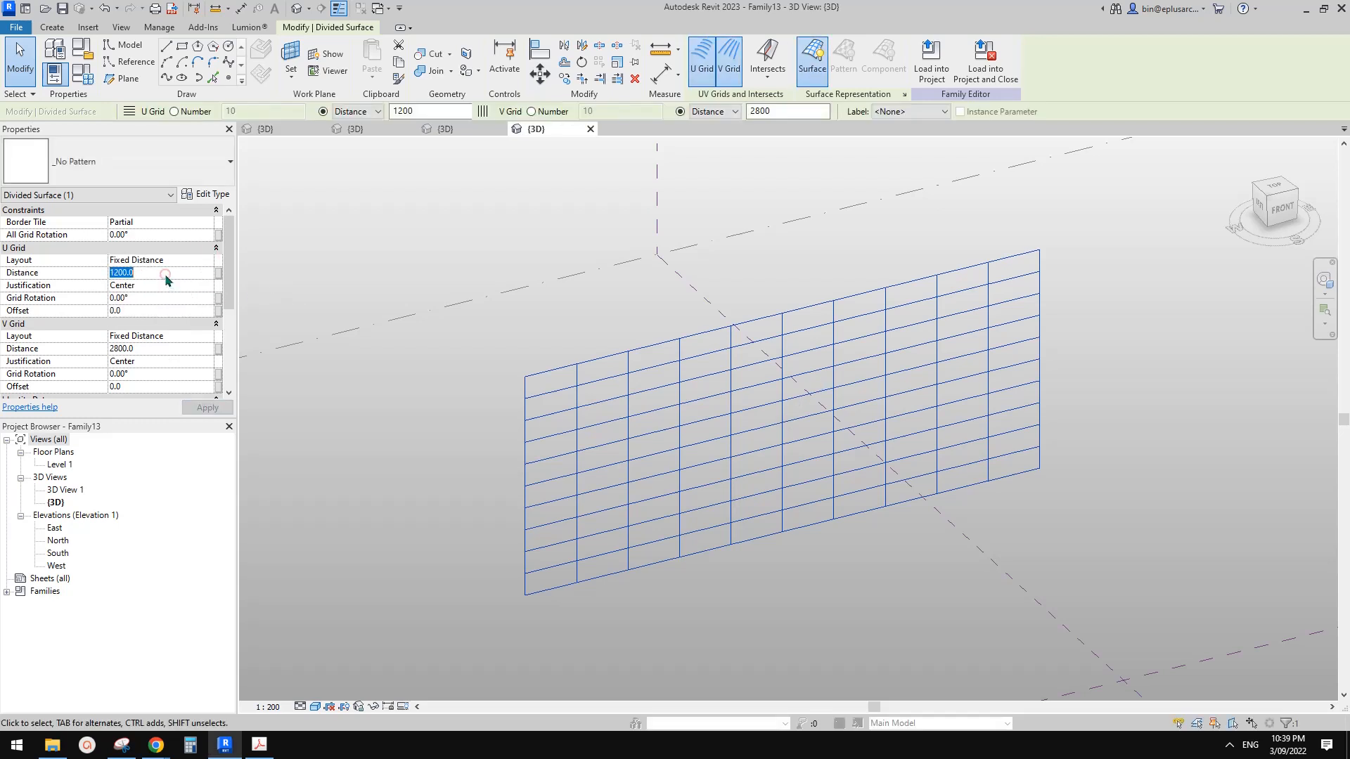
type("300")
key("Return")
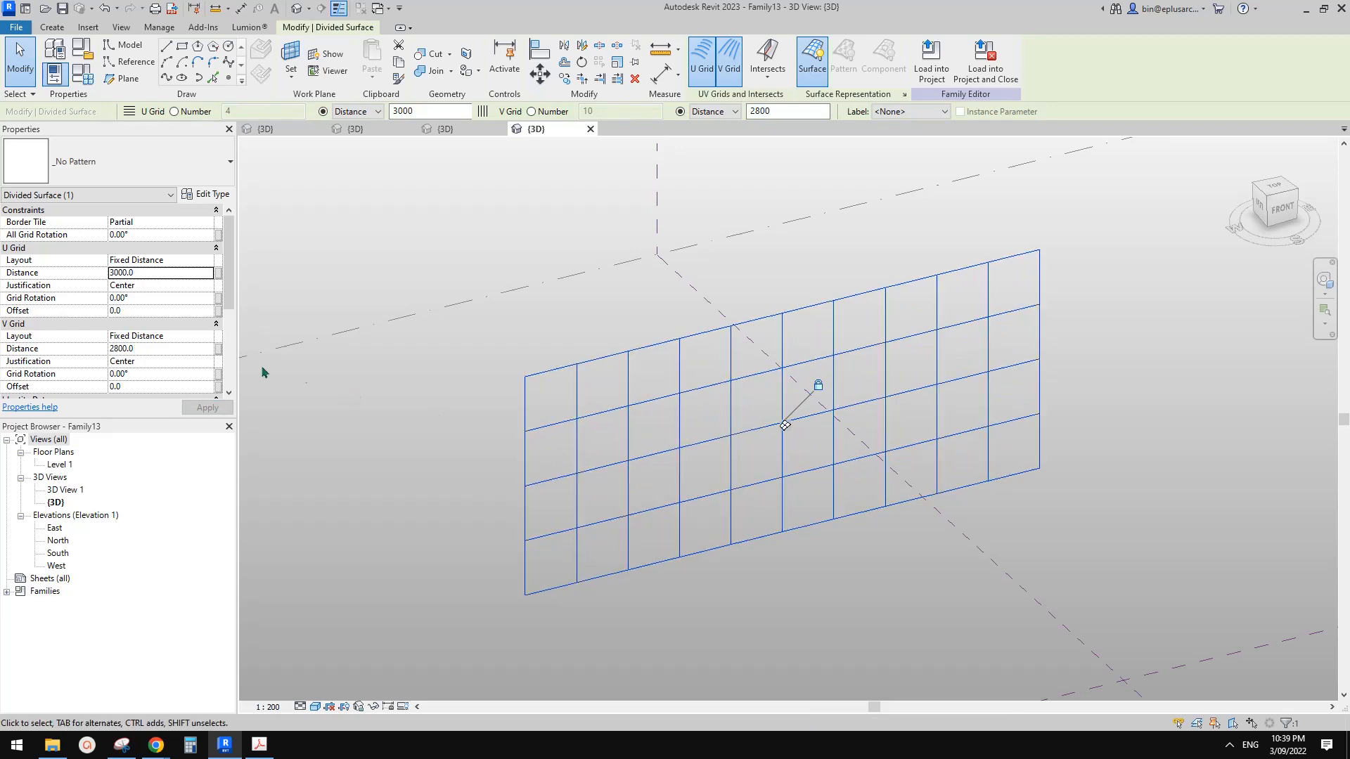
Set the divided surface's V grid distance to 1200
left_click(166, 350)
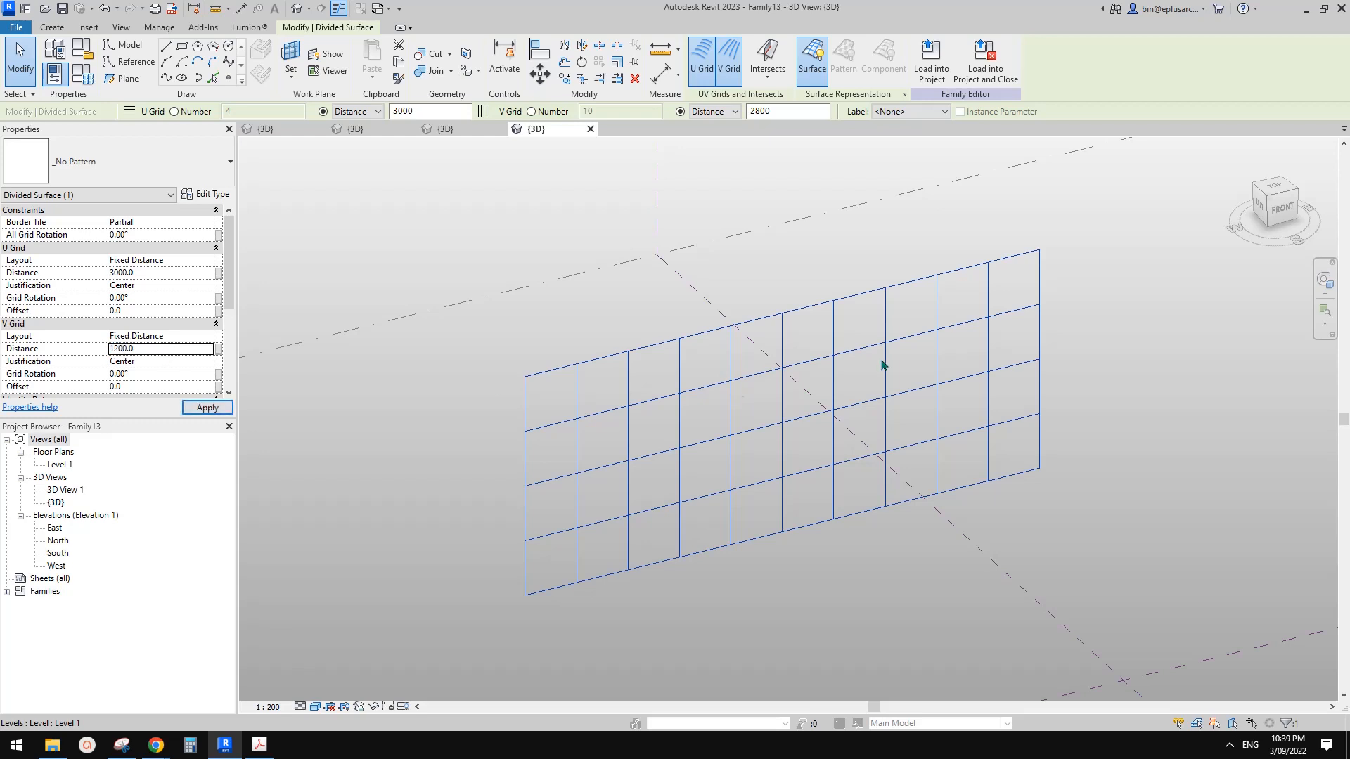
middle_click_drag(773, 424, 714, 419)
scroll(714, 419, "up", 4)
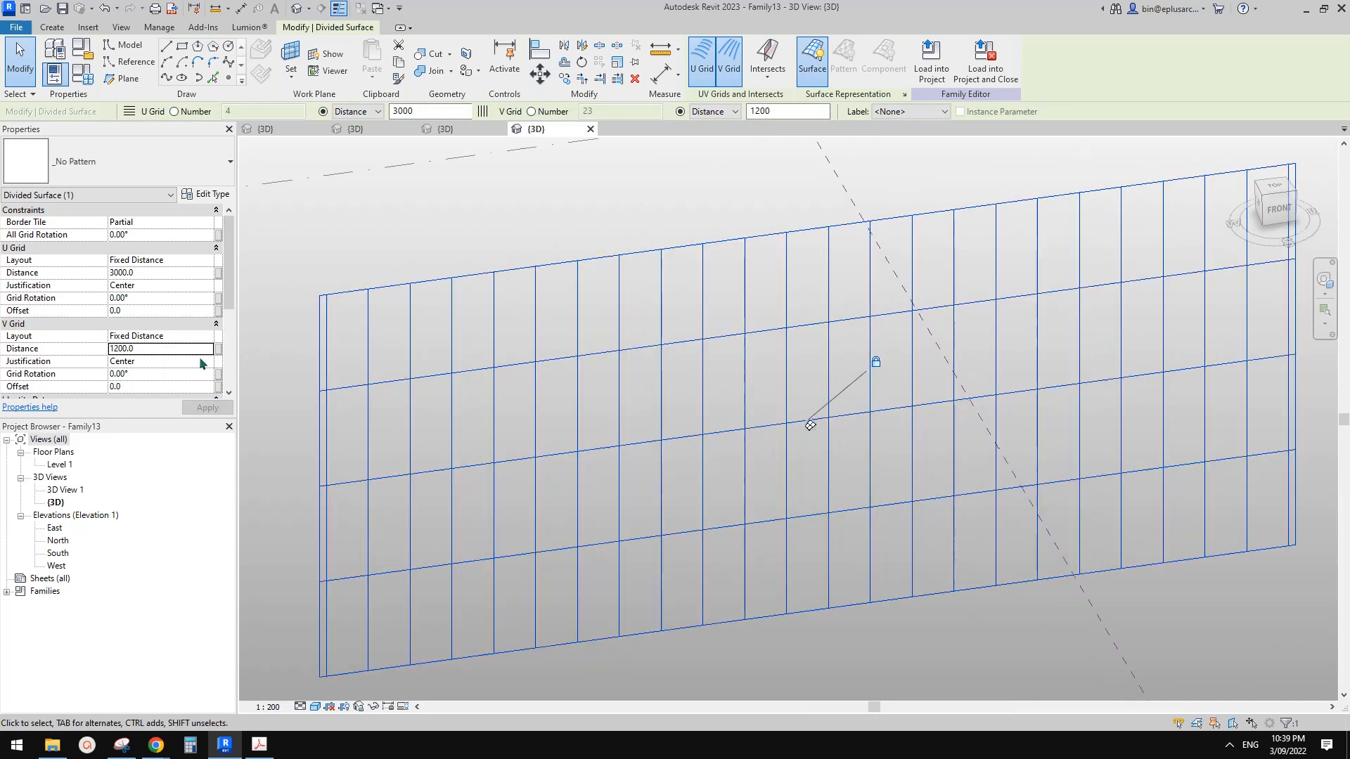
Set the divided surface's V grid distance to 1500 and deselect the surface
left_click(177, 350)
type("150")
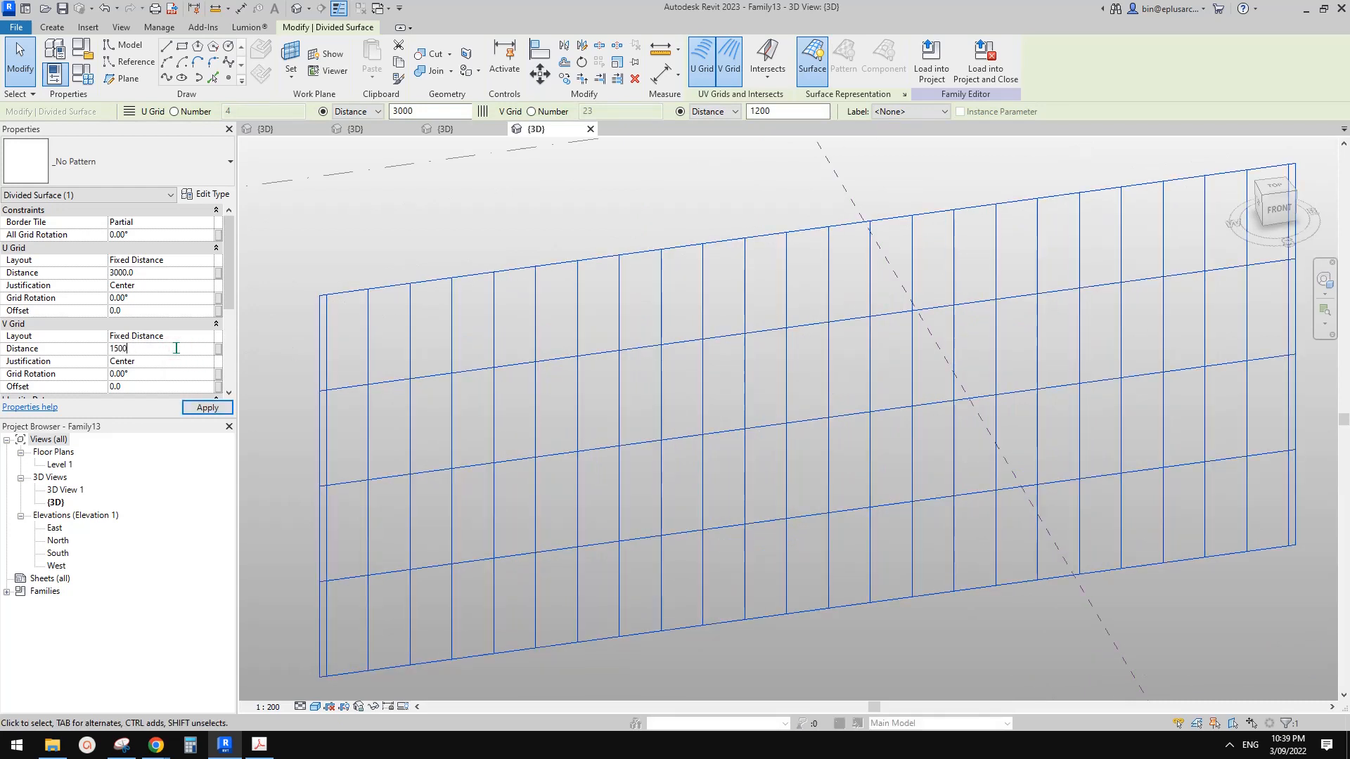
middle_click_drag(728, 343, 690, 328)
key("Escape")
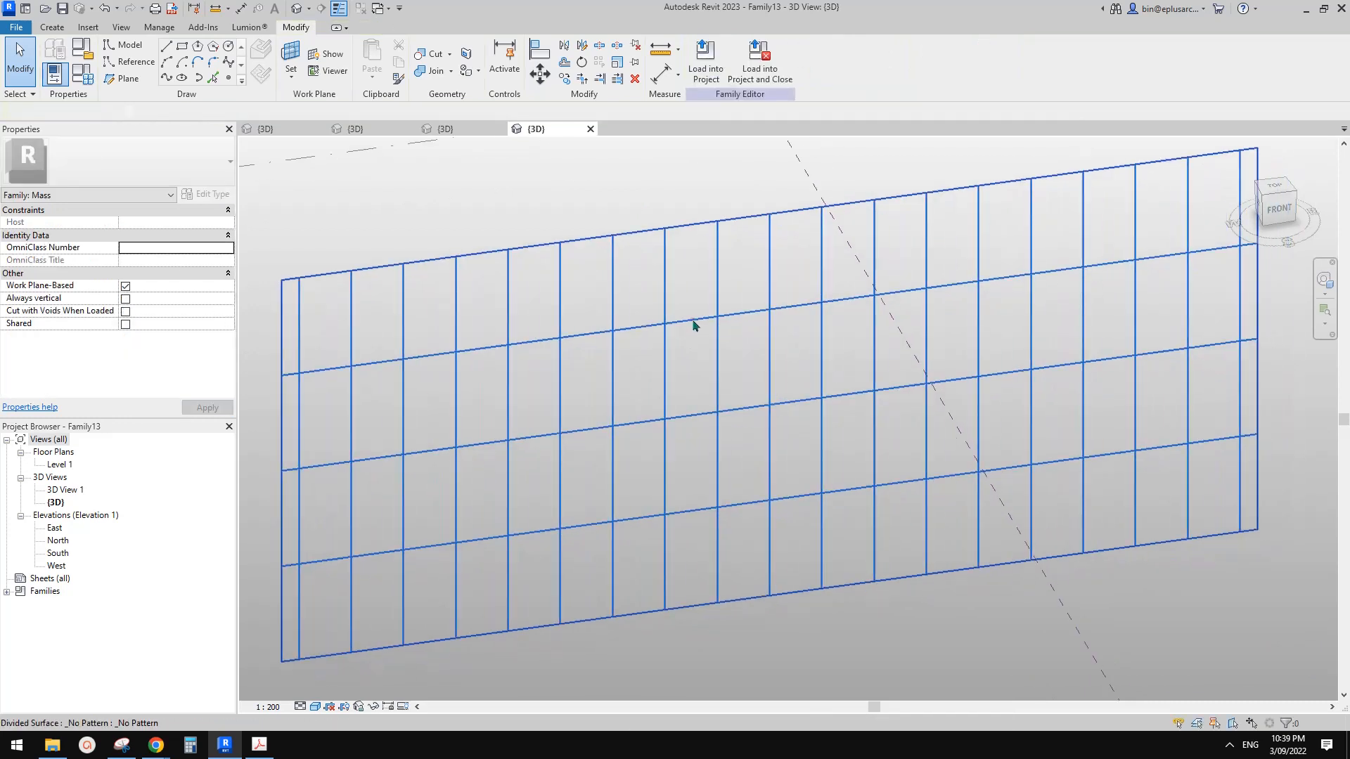
Switch to the Family10 curtain panel family and load it into the Family13 mass
left_click(692, 319)
left_click(380, 11)
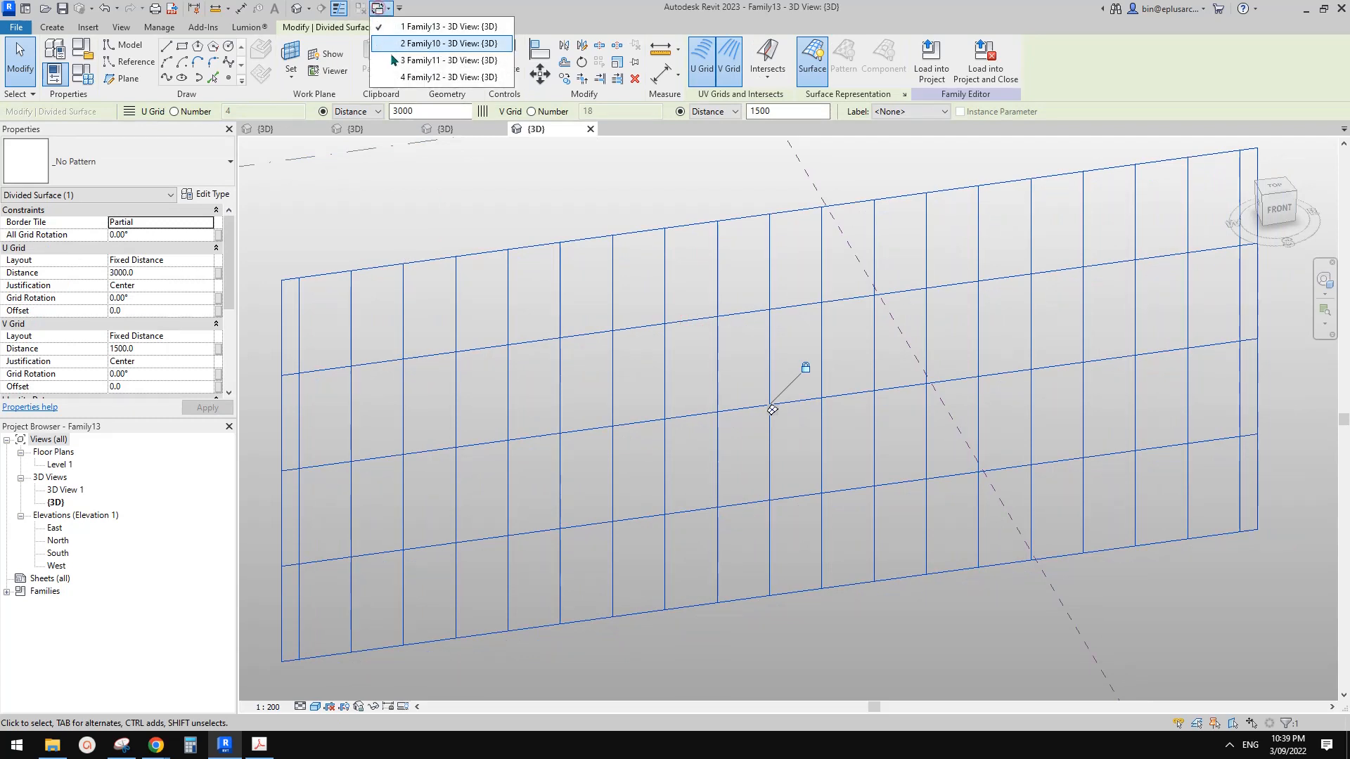
left_click(414, 56)
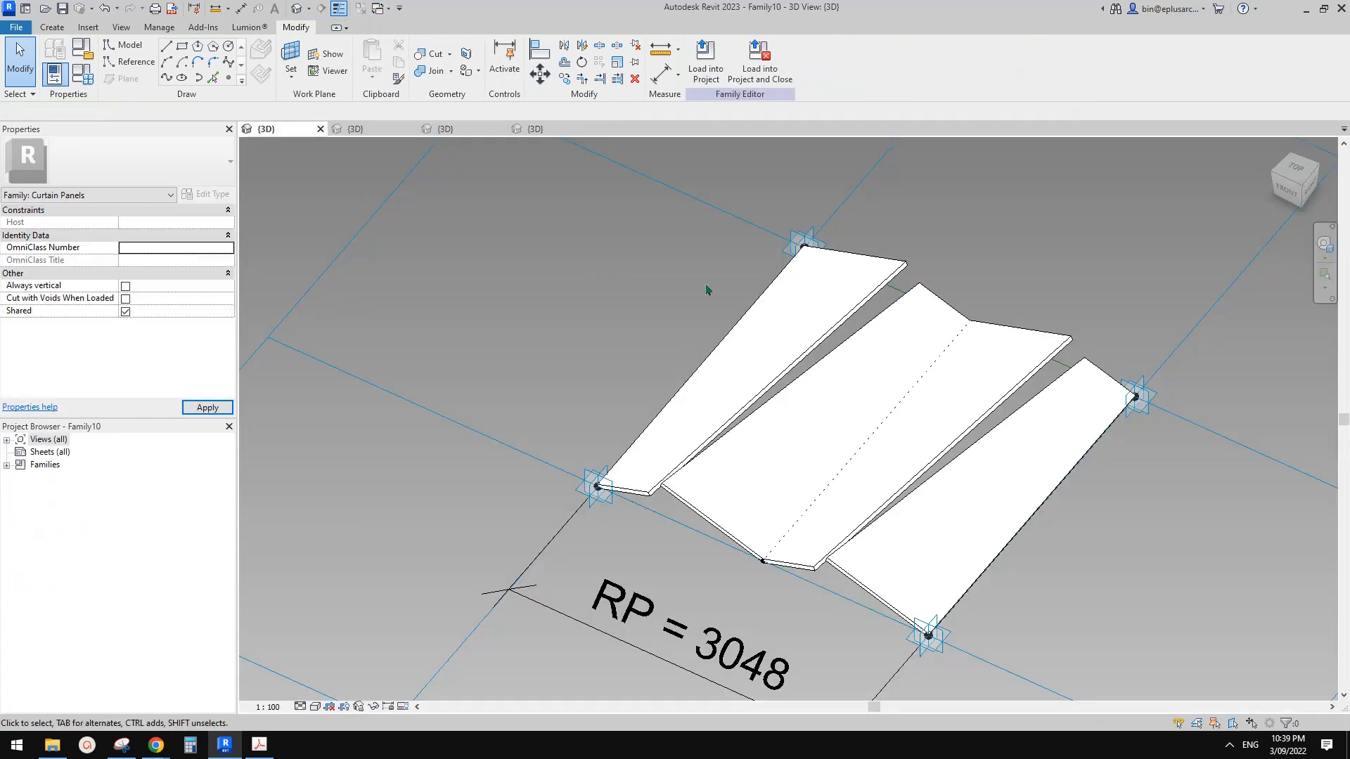
left_click(706, 60)
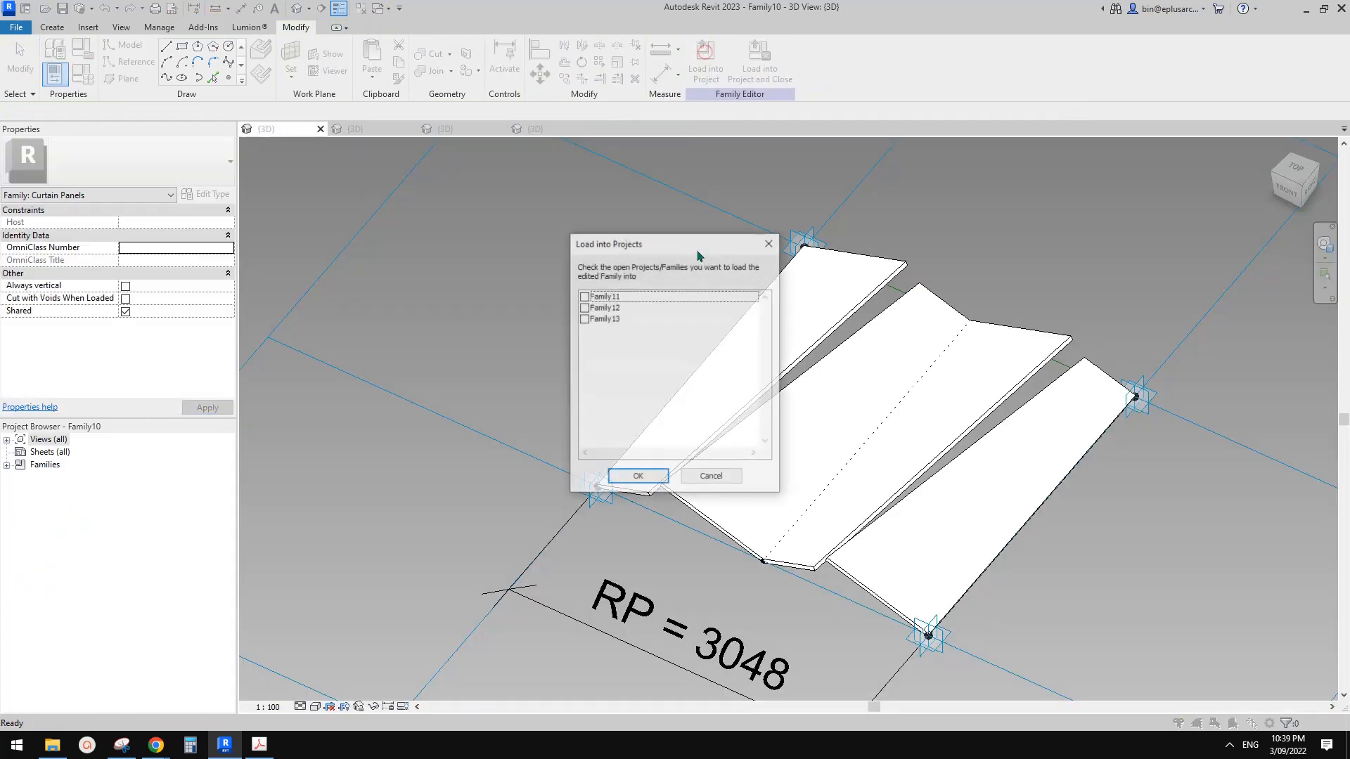
left_click(585, 320)
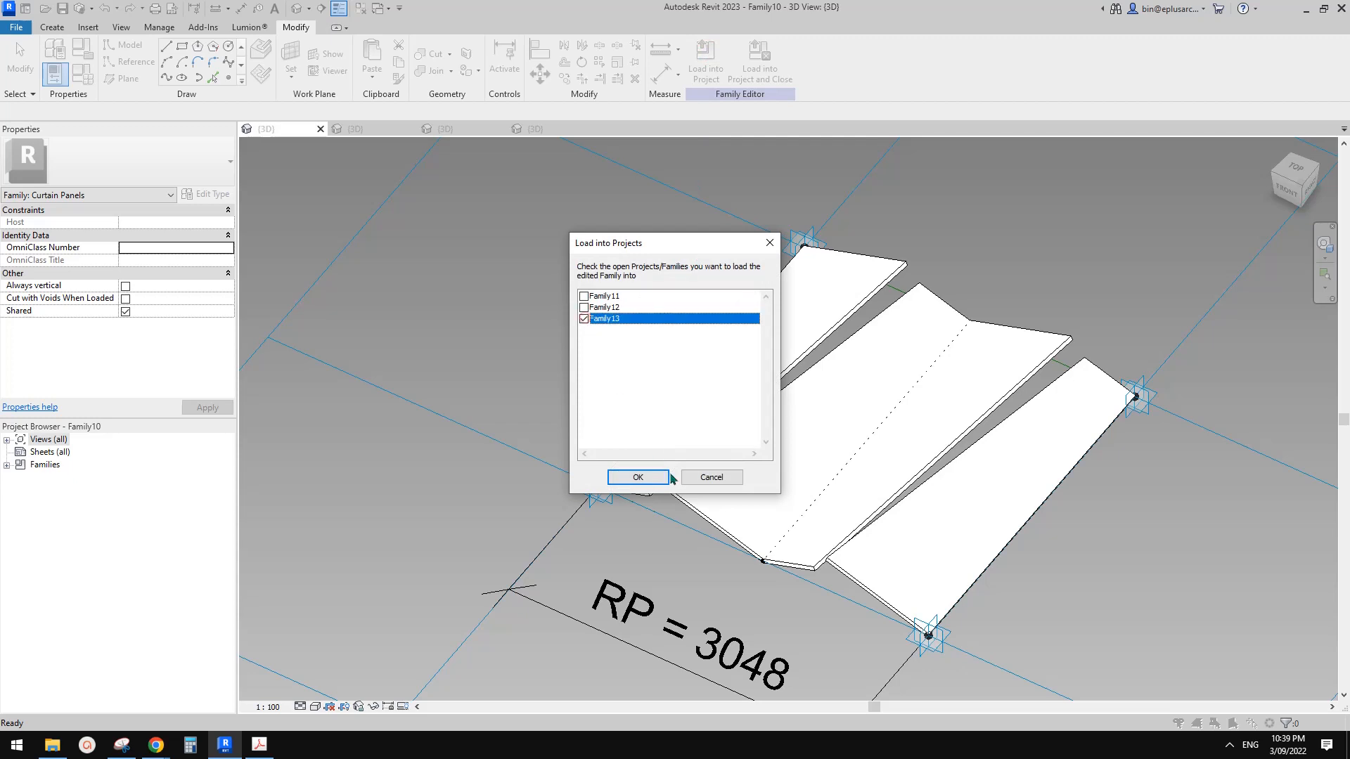
left_click(637, 476)
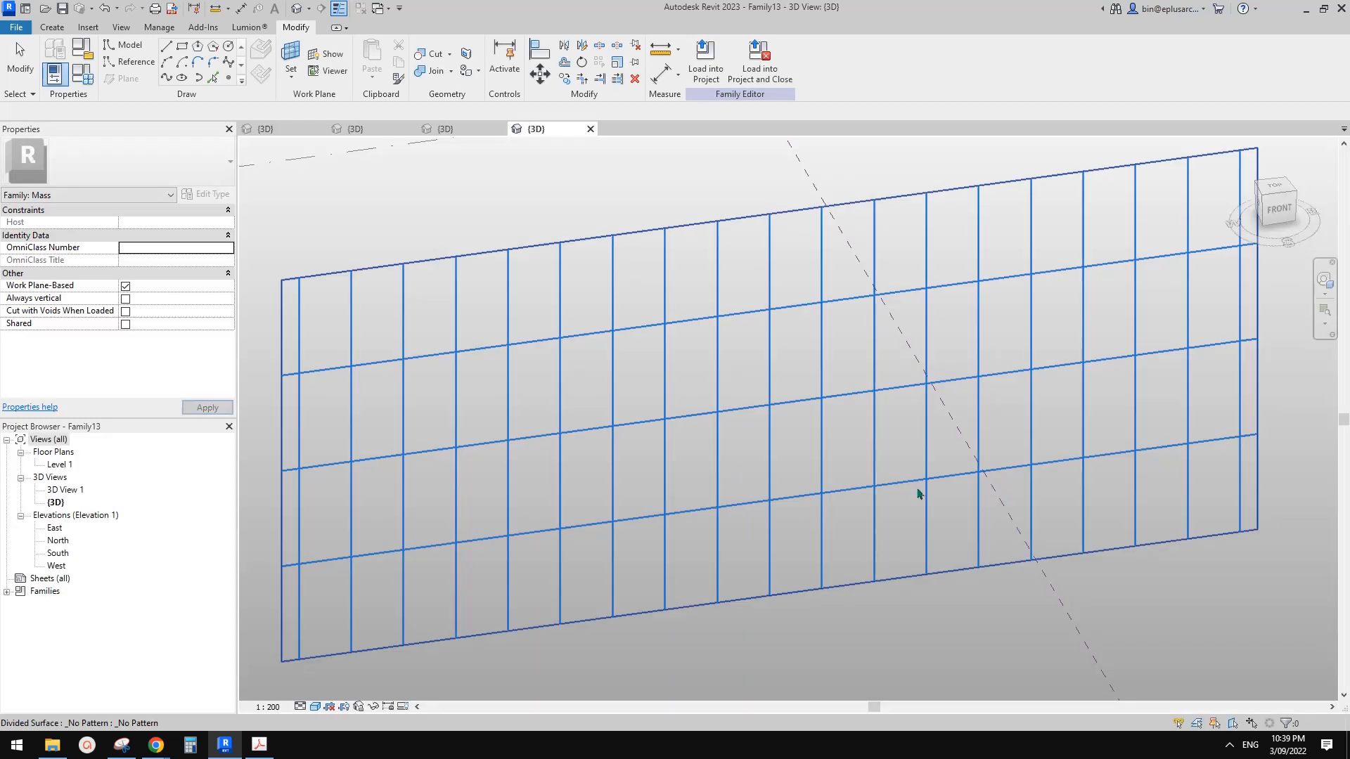
Apply the rectangular Family10 curtain panel as the pattern of the divided surface
left_click(728, 416)
left_click(177, 161)
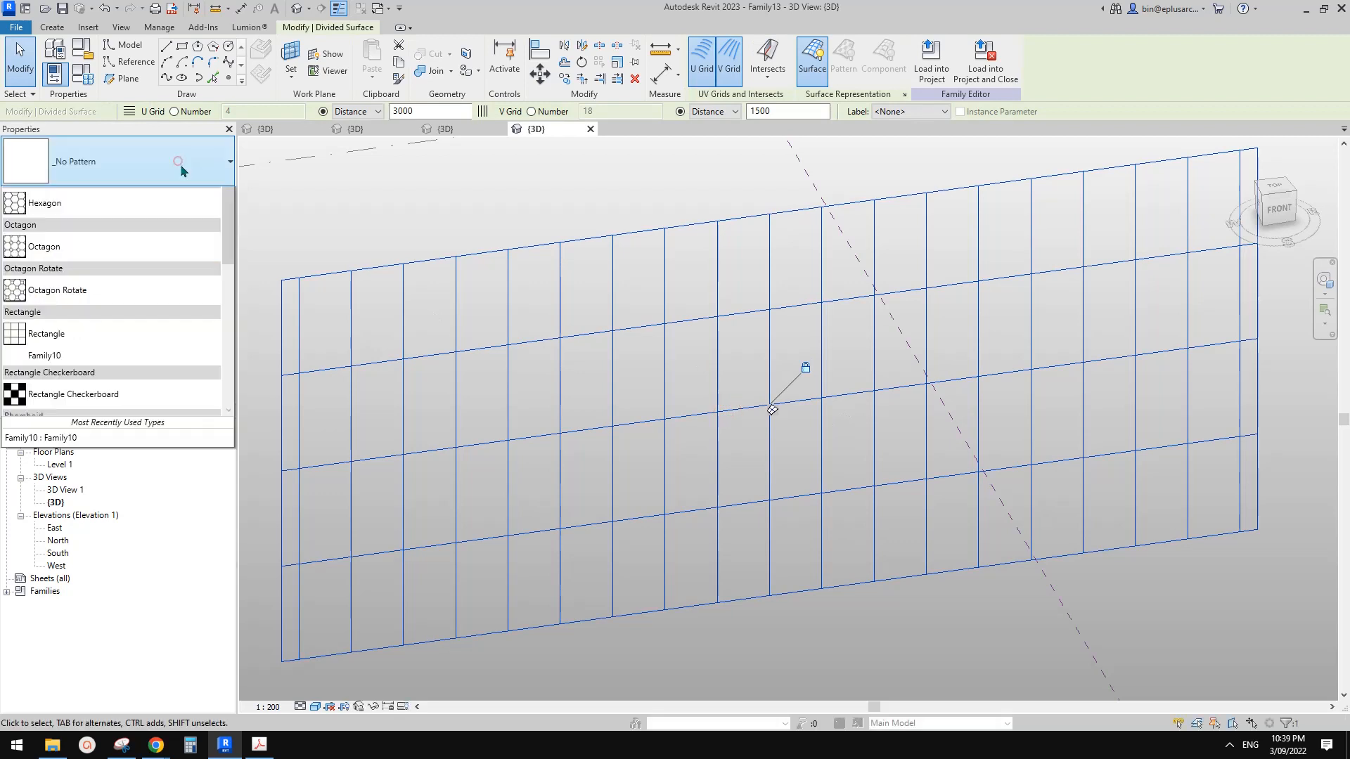
scroll(144, 321, "down", 3)
left_click(470, 409)
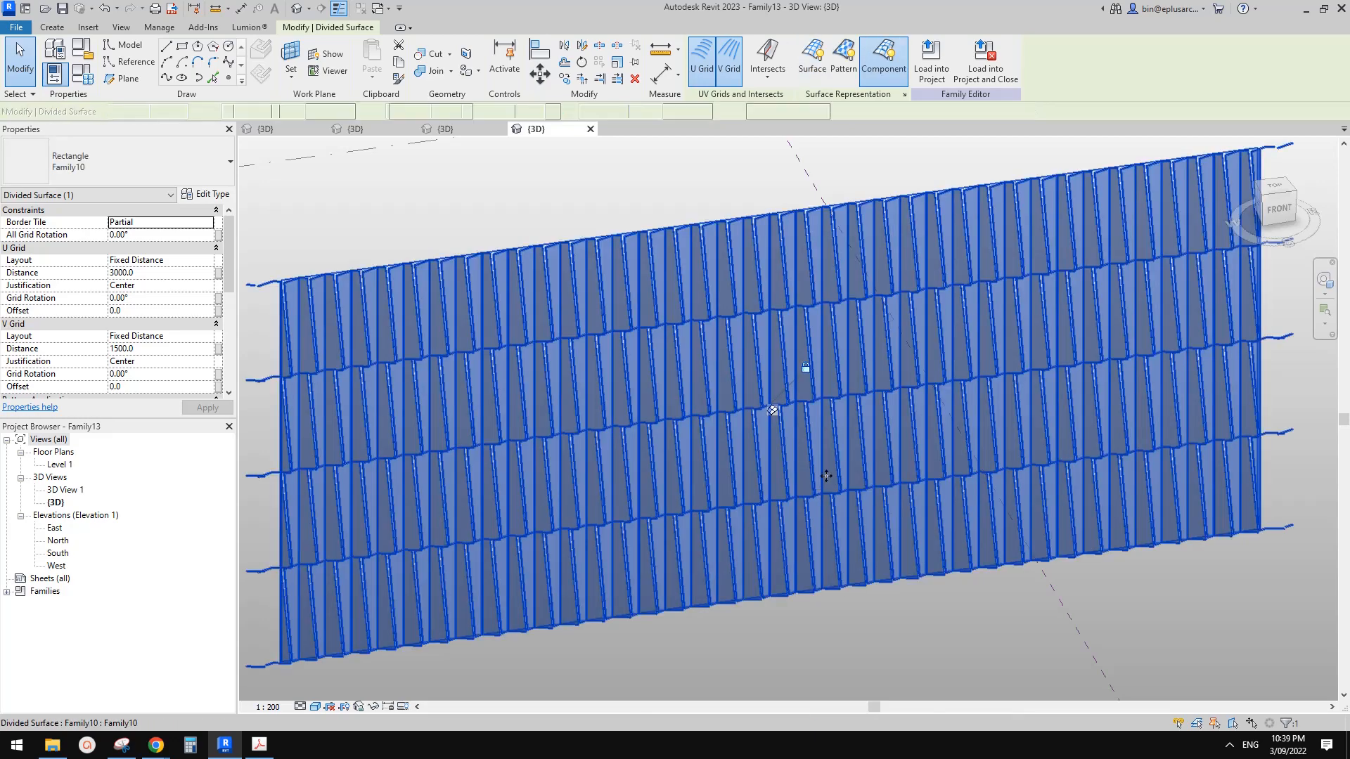
key("Escape")
Compare the panelled surface with the facade reference photo in the Google Docs document open in Chrome, viewing the surface from several angles
middle_click_drag(816, 491, 981, 509, "shift")
mouse_move(156, 745)
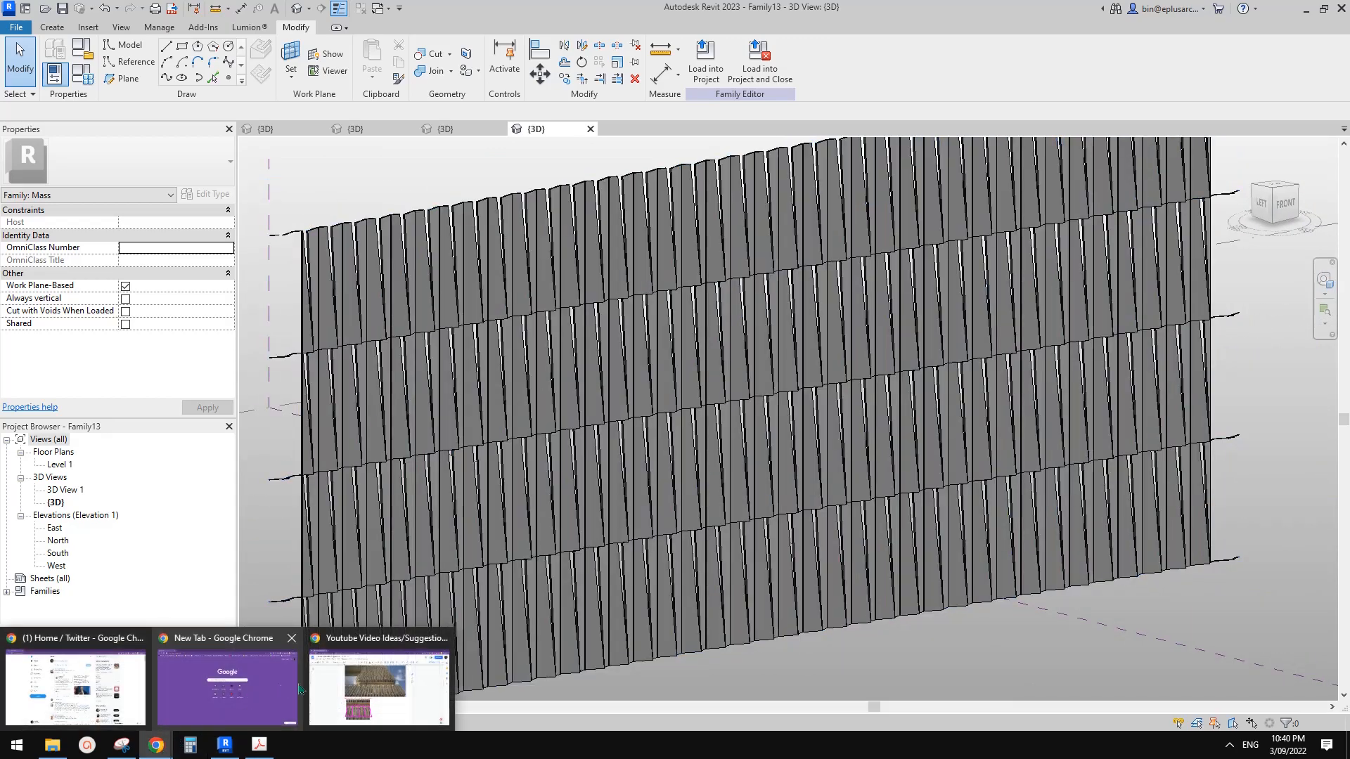
left_click(348, 687)
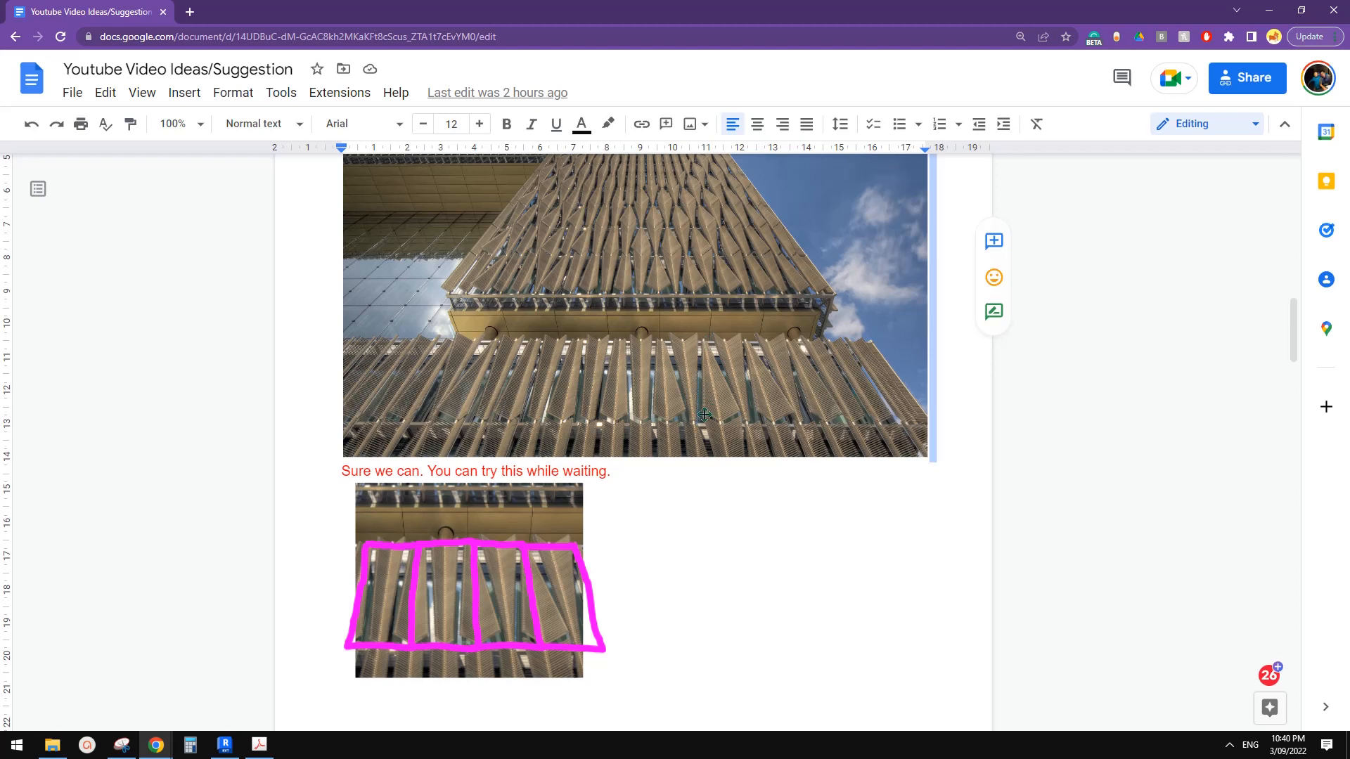
left_click(225, 745)
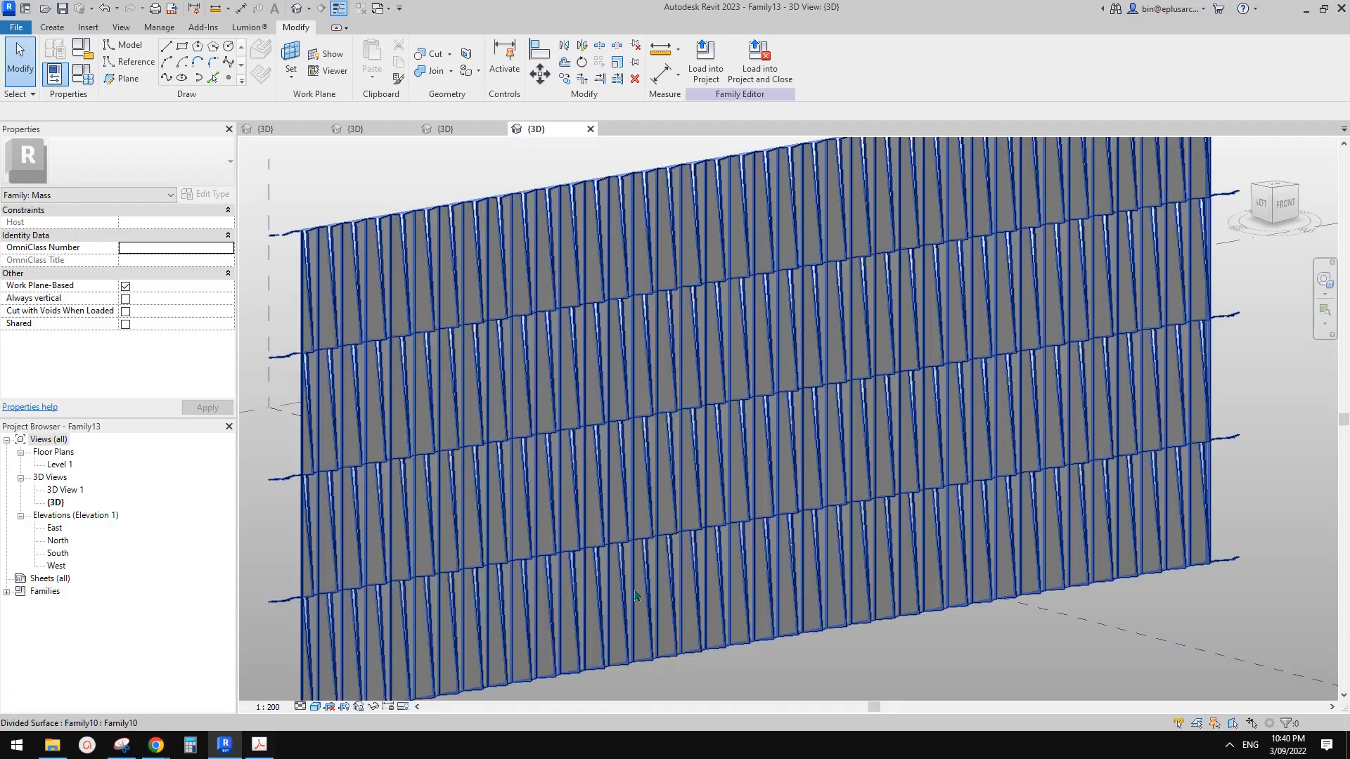
middle_click_drag(750, 550, 603, 564, "shift")
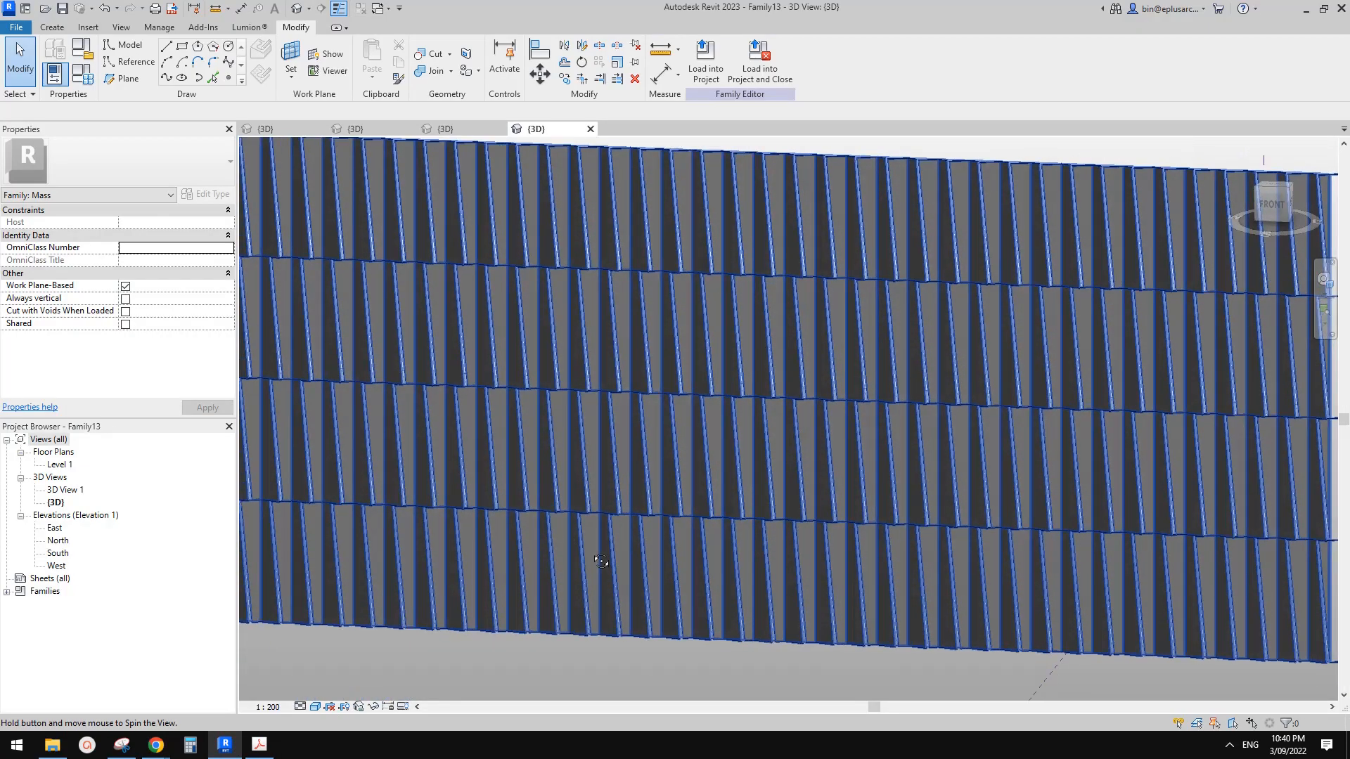
scroll(703, 313, "down", 3)
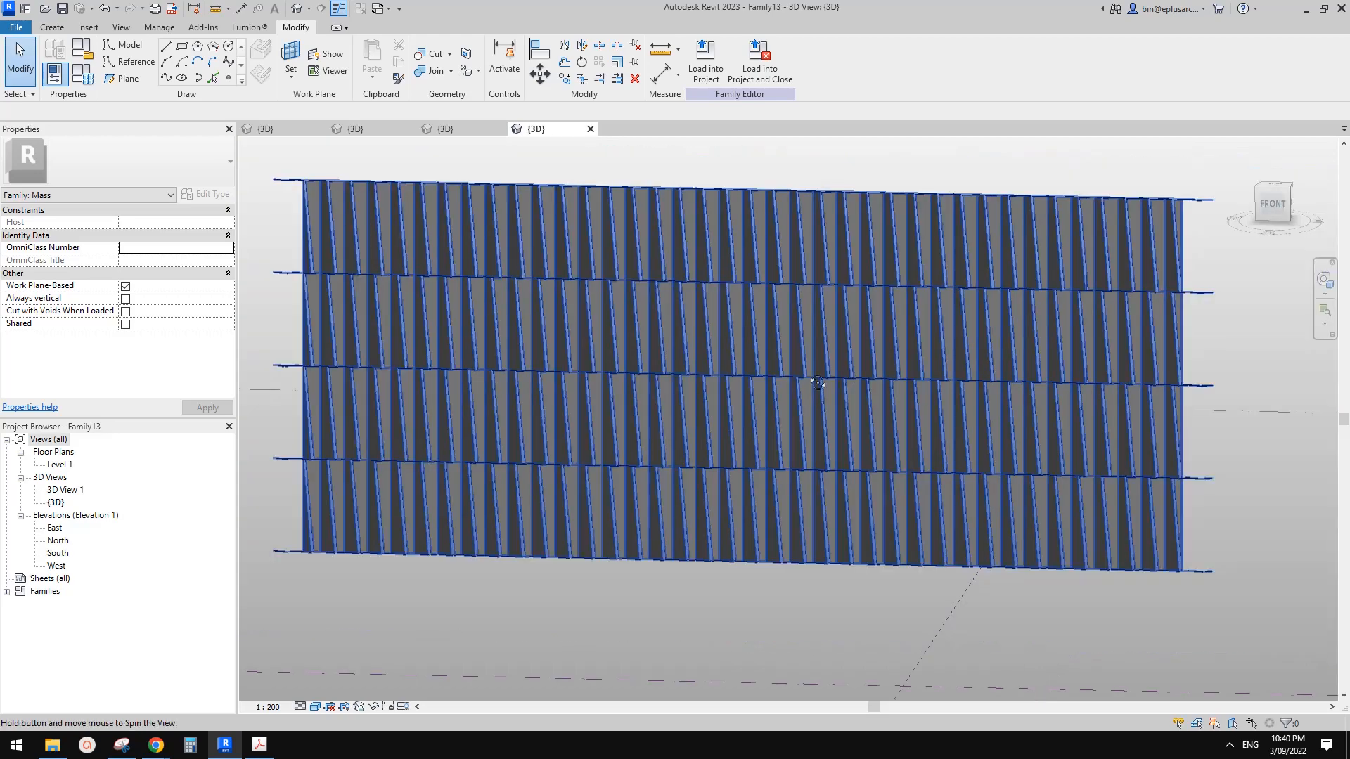
middle_click_drag(703, 313, 798, 326, "shift")
scroll(719, 356, "up", 2)
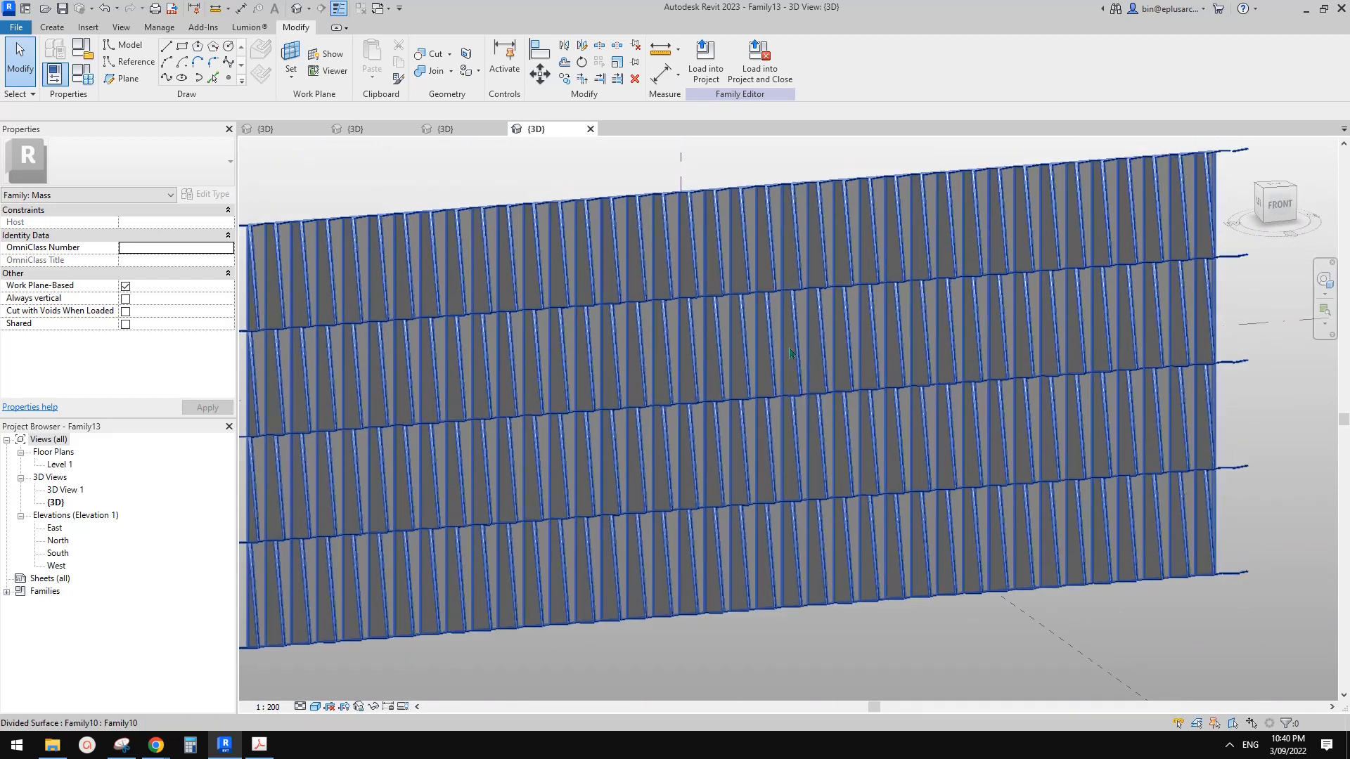
Return to the Family10 curtain panel family and examine the slope and arrangement of its folded plates from above
left_click(461, 129)
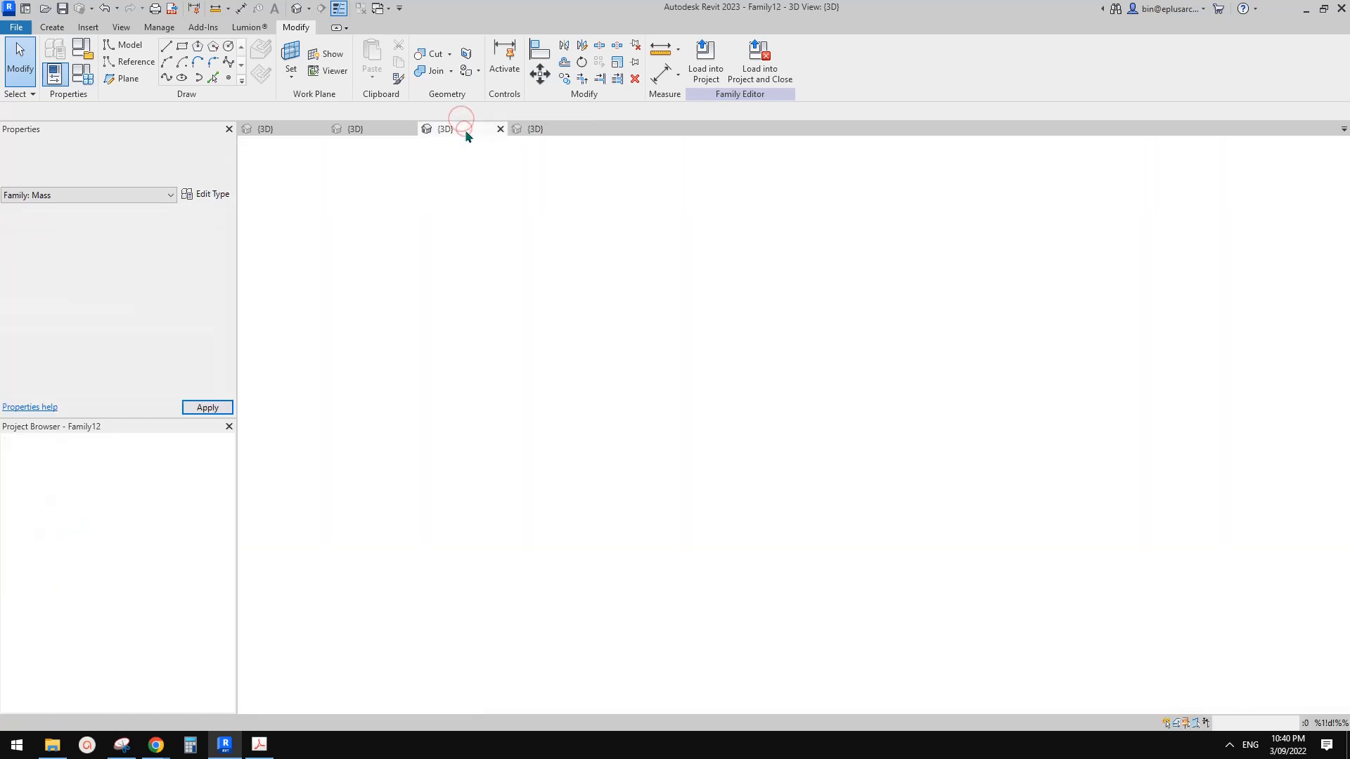
left_click(266, 129)
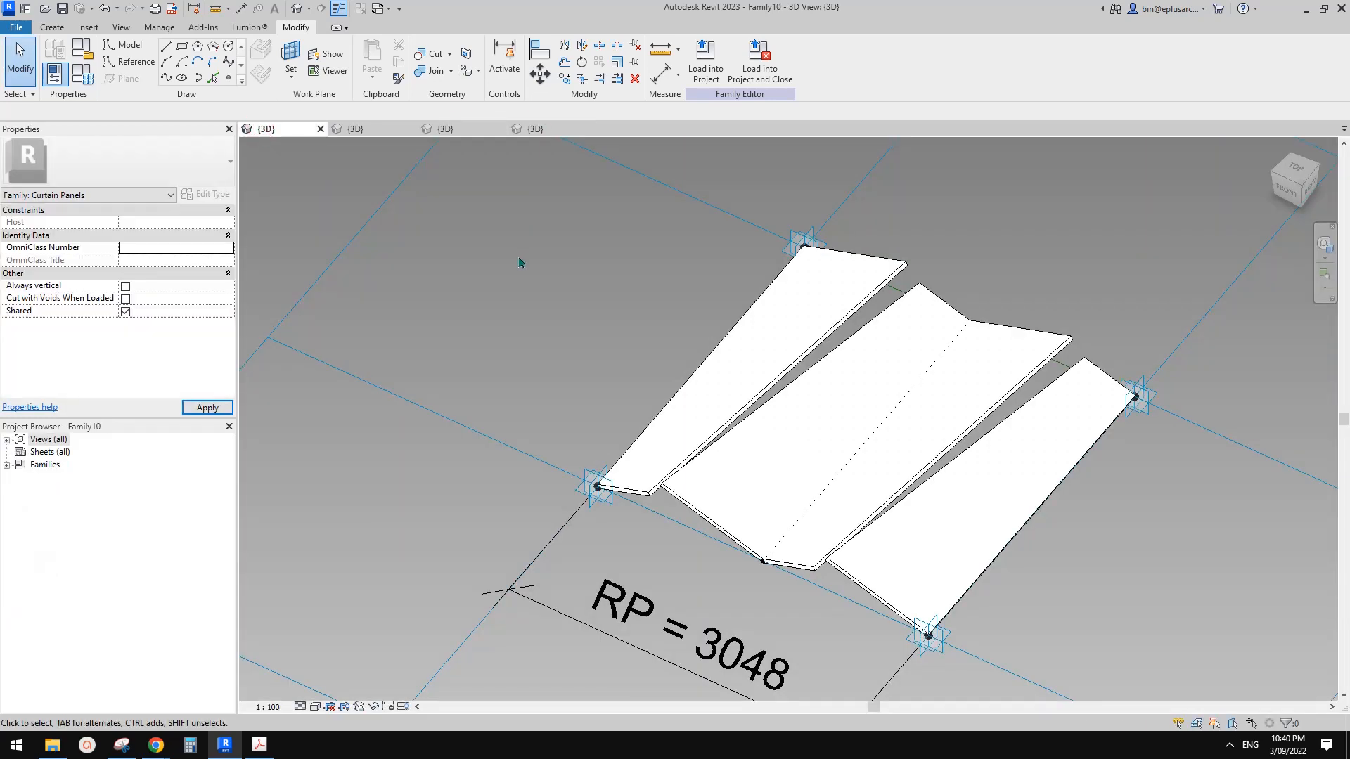
scroll(837, 348, "down", 1)
middle_click_drag(921, 416, 984, 457, "shift")
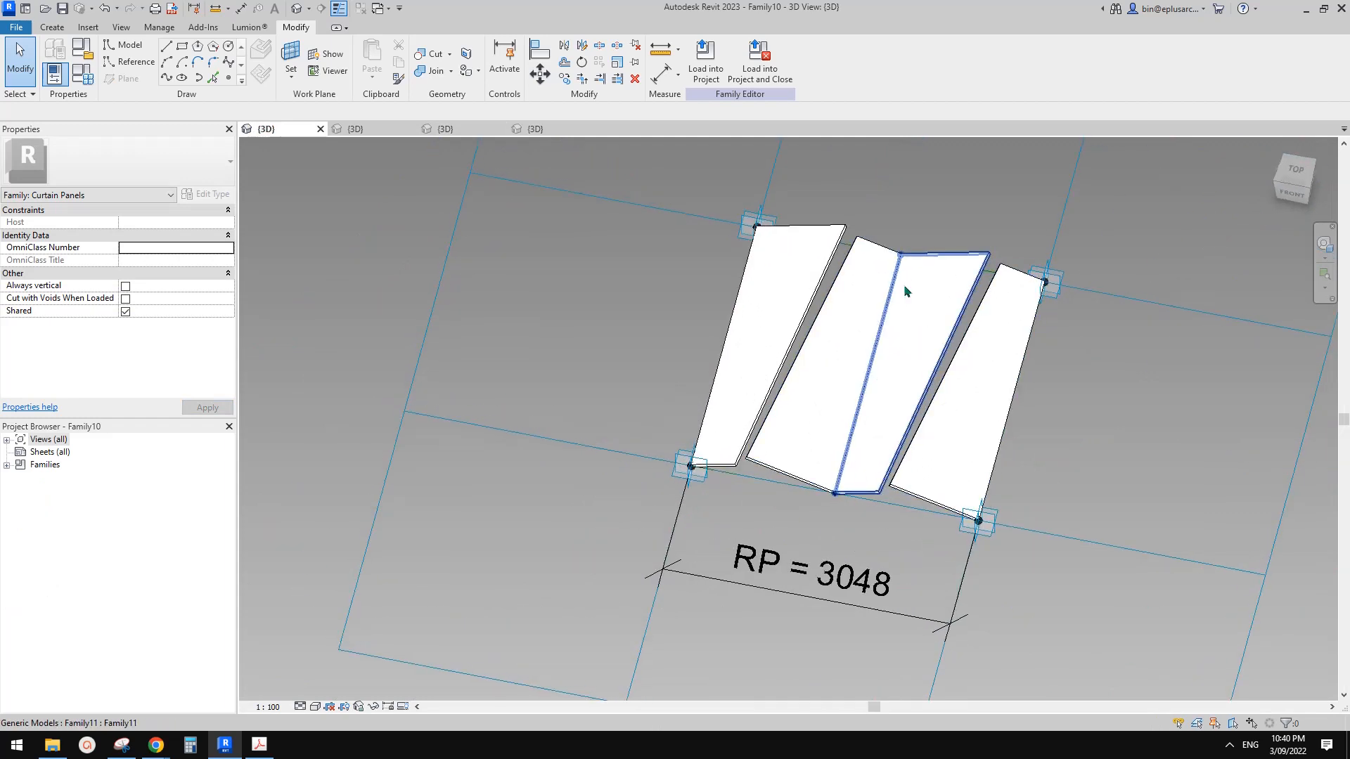
middle_click_drag(1014, 395, 866, 388)
scroll(863, 378, "up", 1)
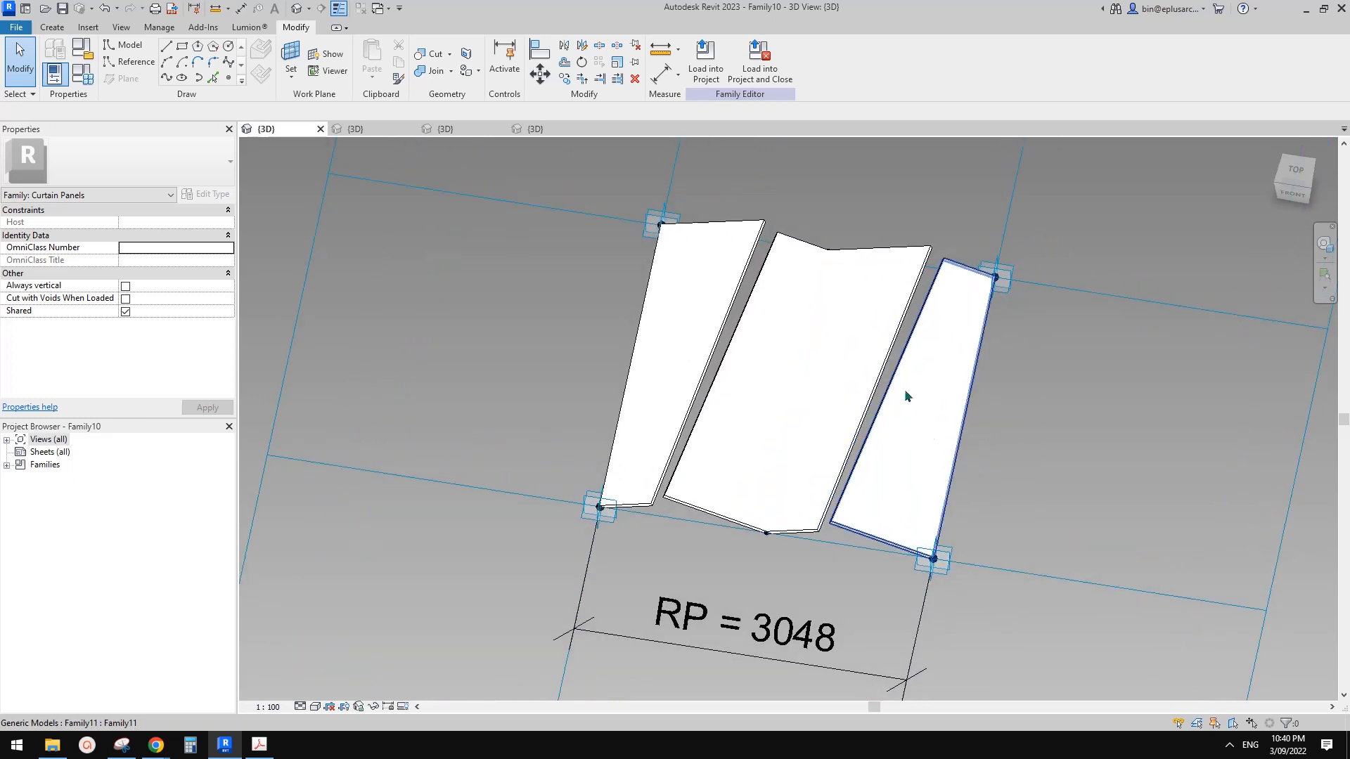
middle_click_drag(847, 445, 837, 457, "shift")
middle_click_drag(758, 367, 758, 397)
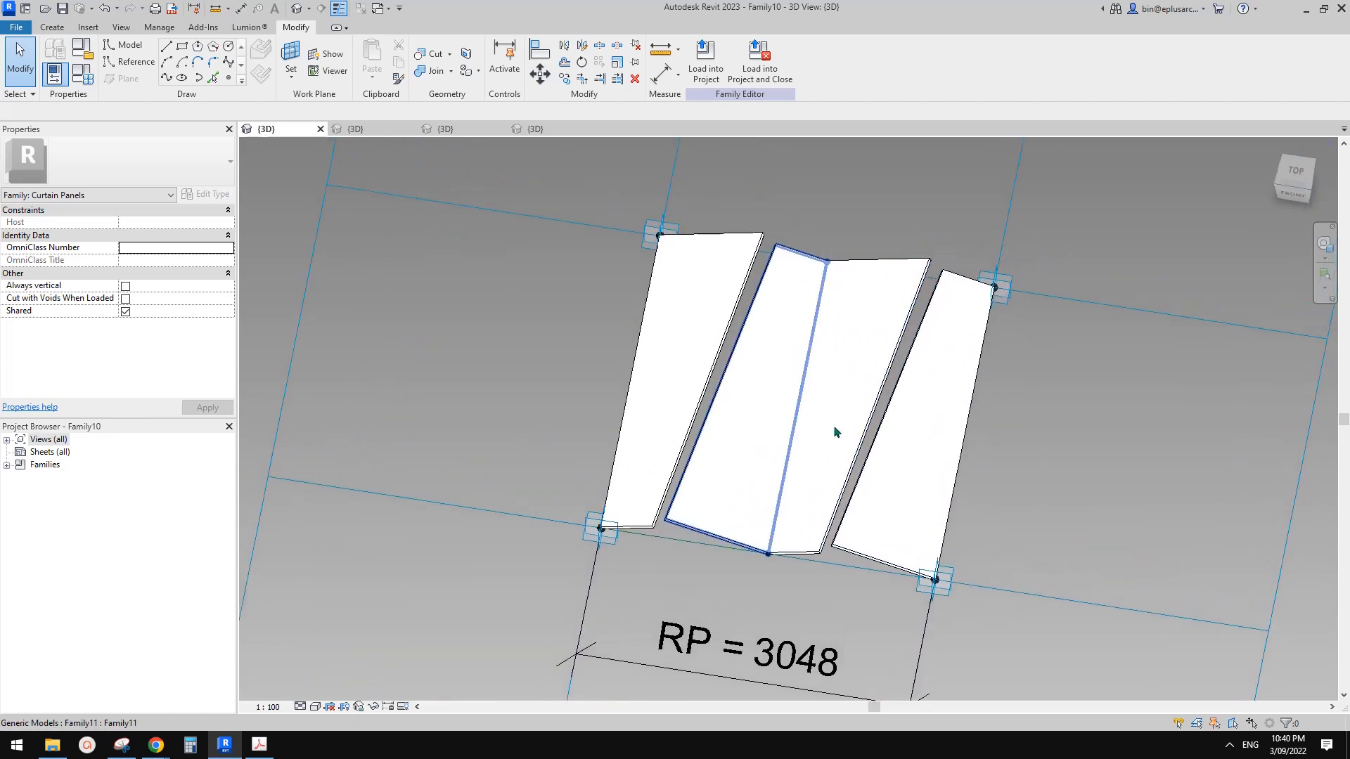
middle_click_drag(643, 314, 642, 332)
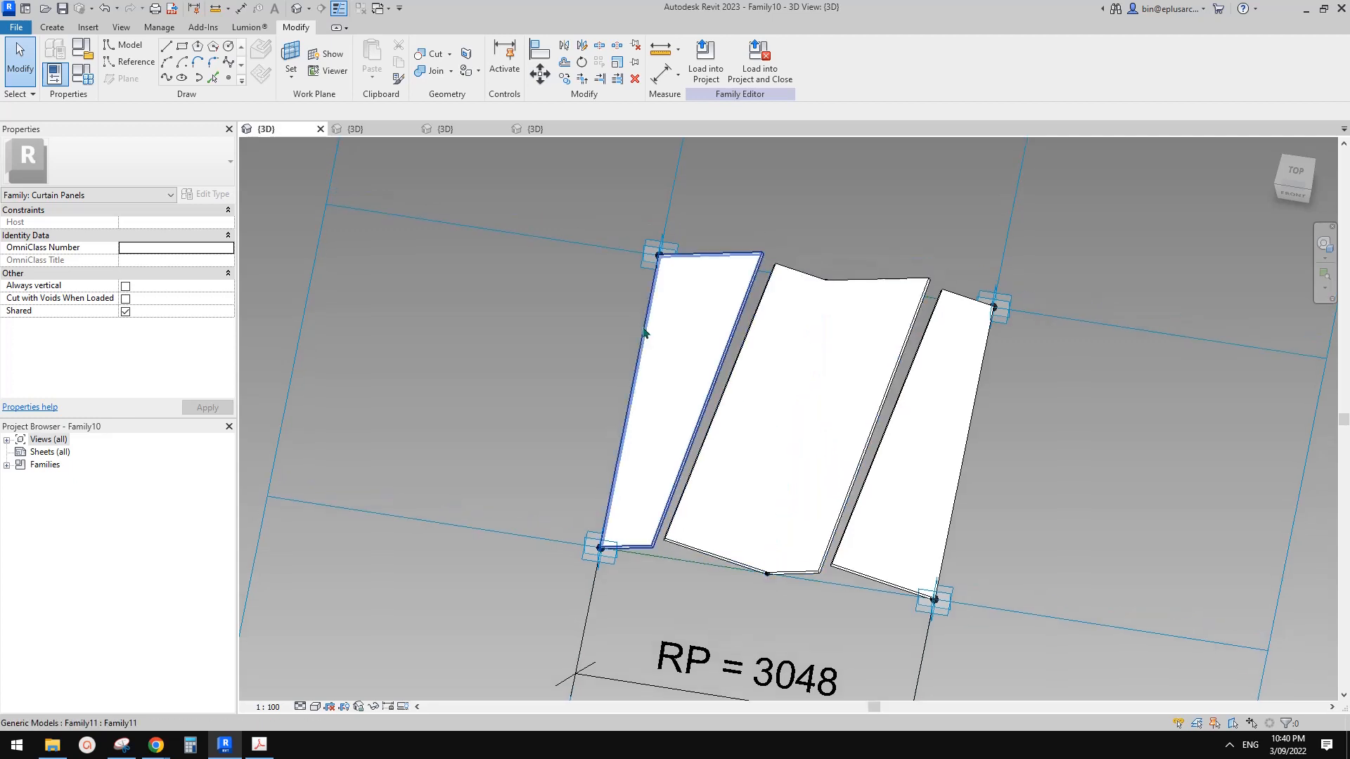
middle_click_drag(665, 276, 616, 273)
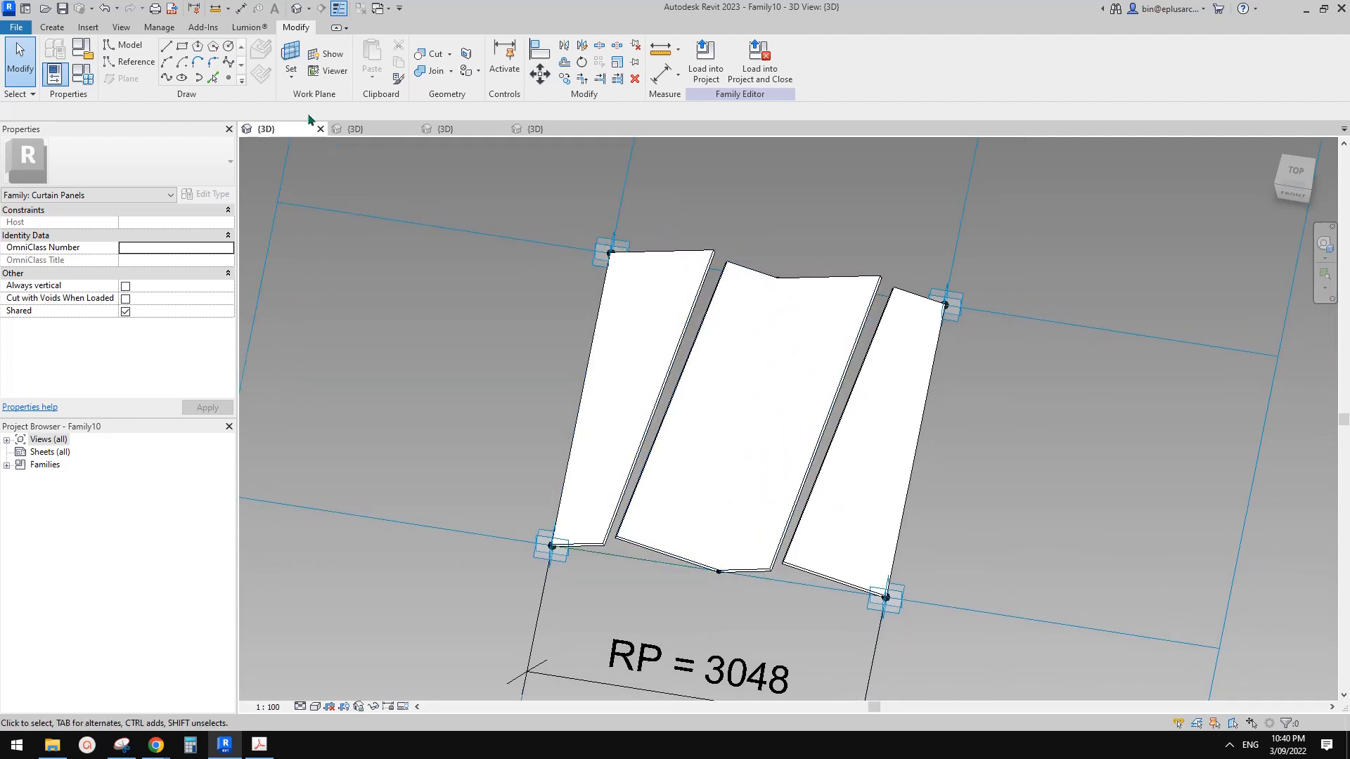
Save the curtain panel family as a copy named Family10b in the To be shared folder
left_click(16, 28)
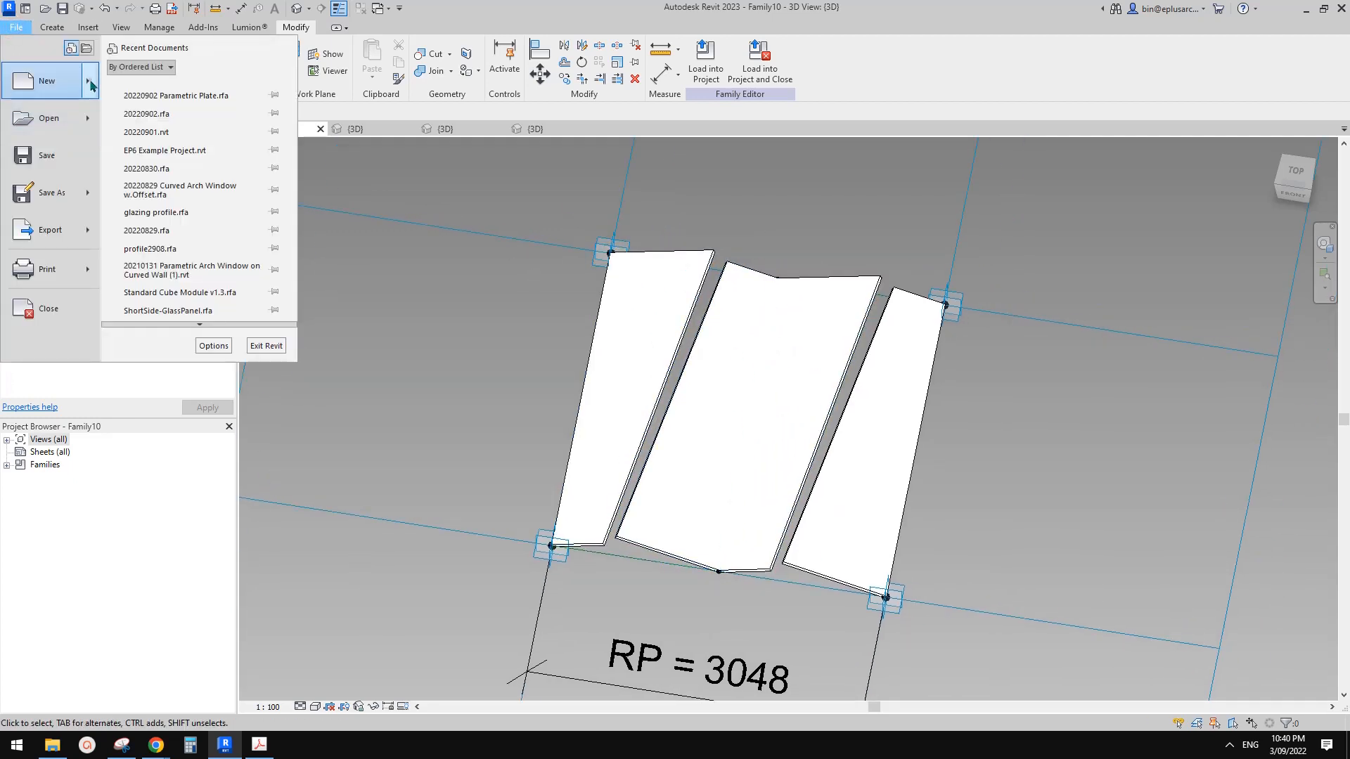
mouse_move(88, 193)
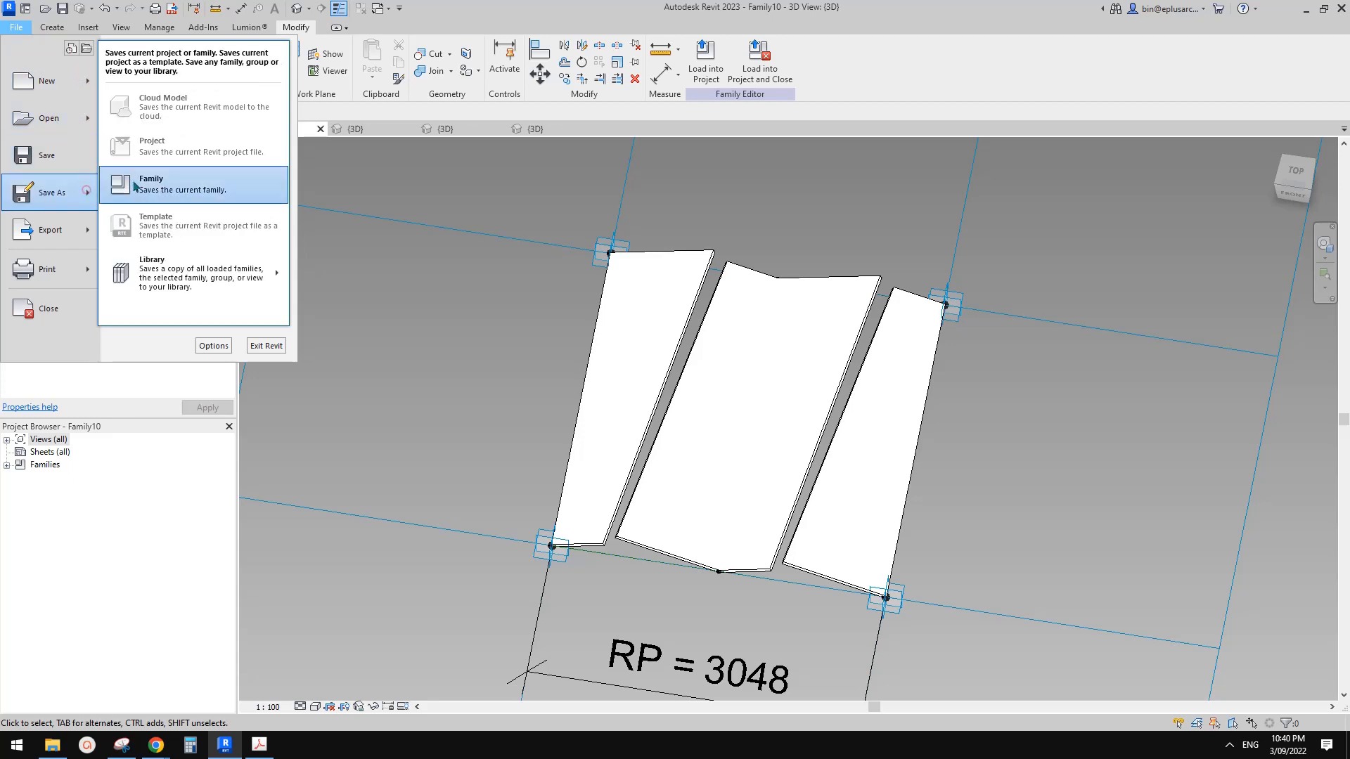
left_click(204, 153)
left_click(202, 189)
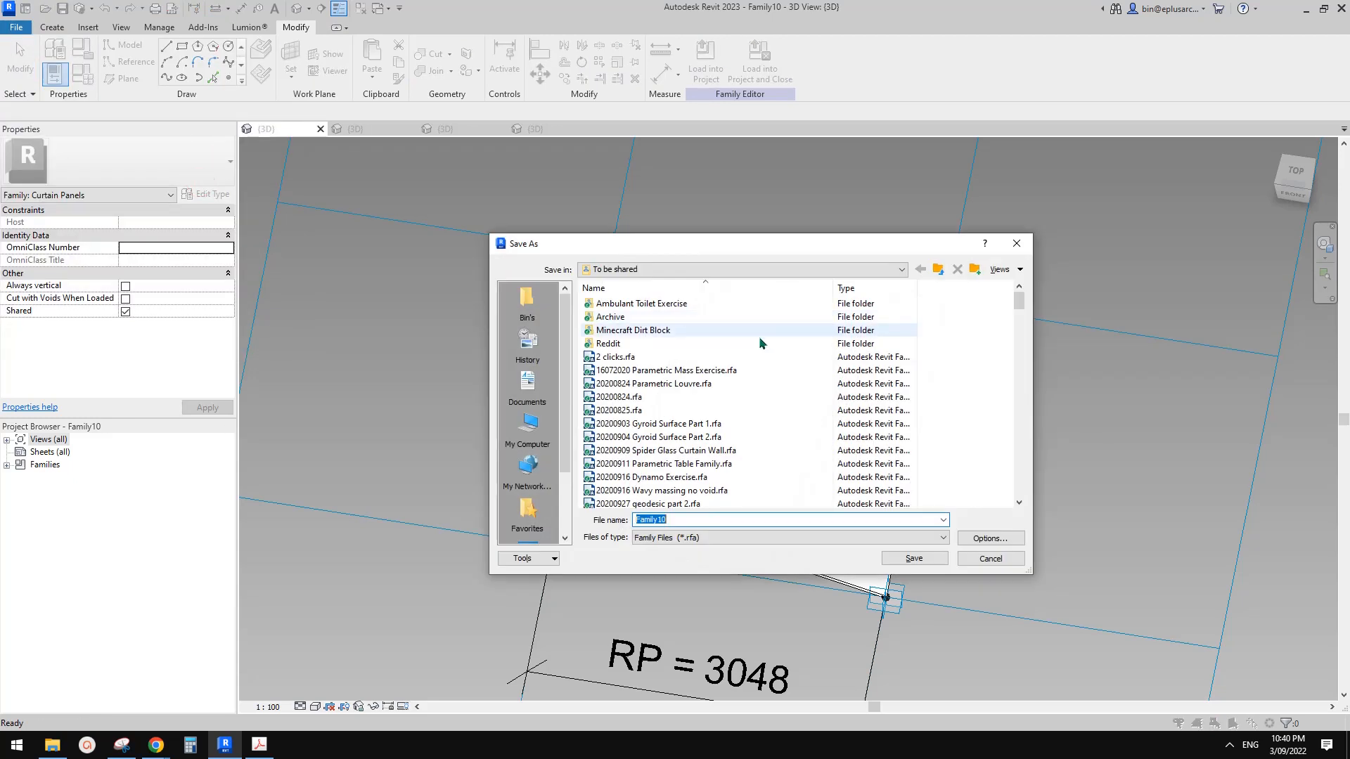
left_click(675, 520)
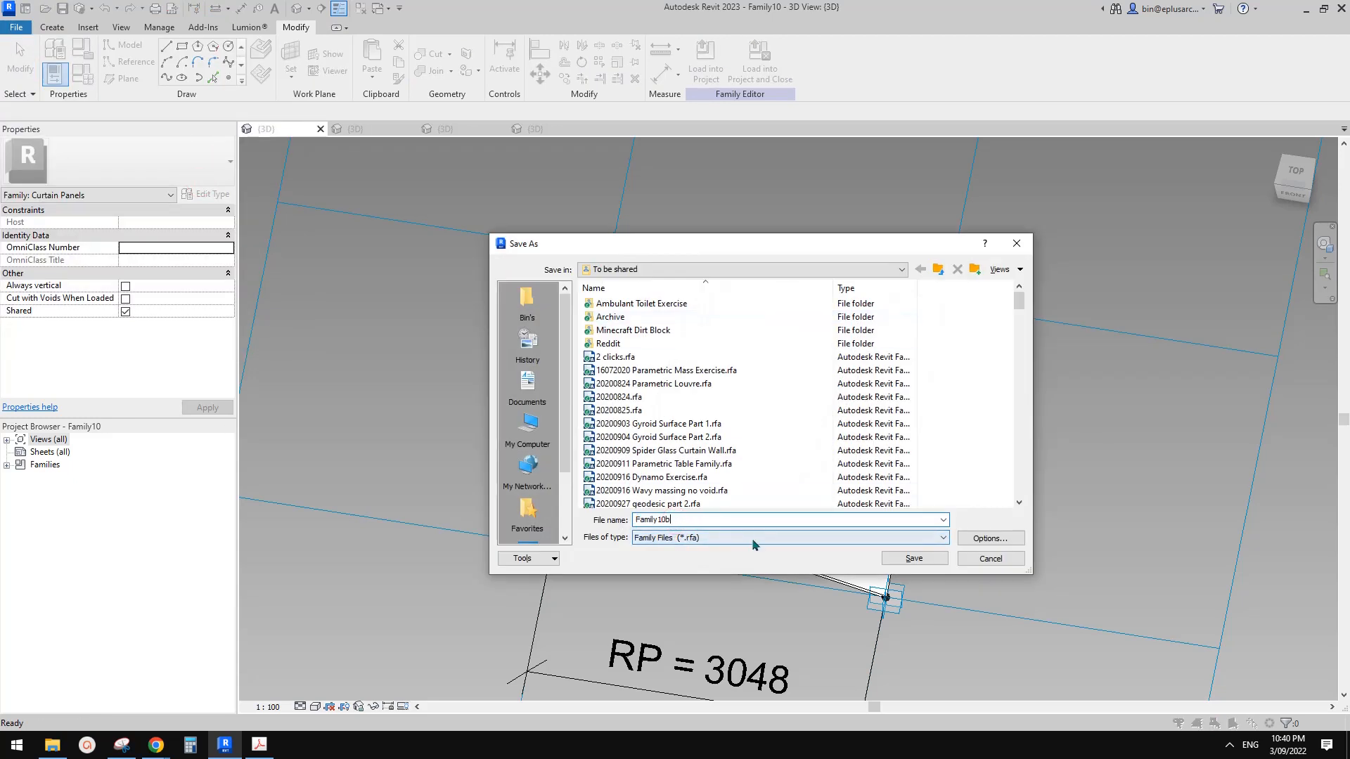
left_click(914, 559)
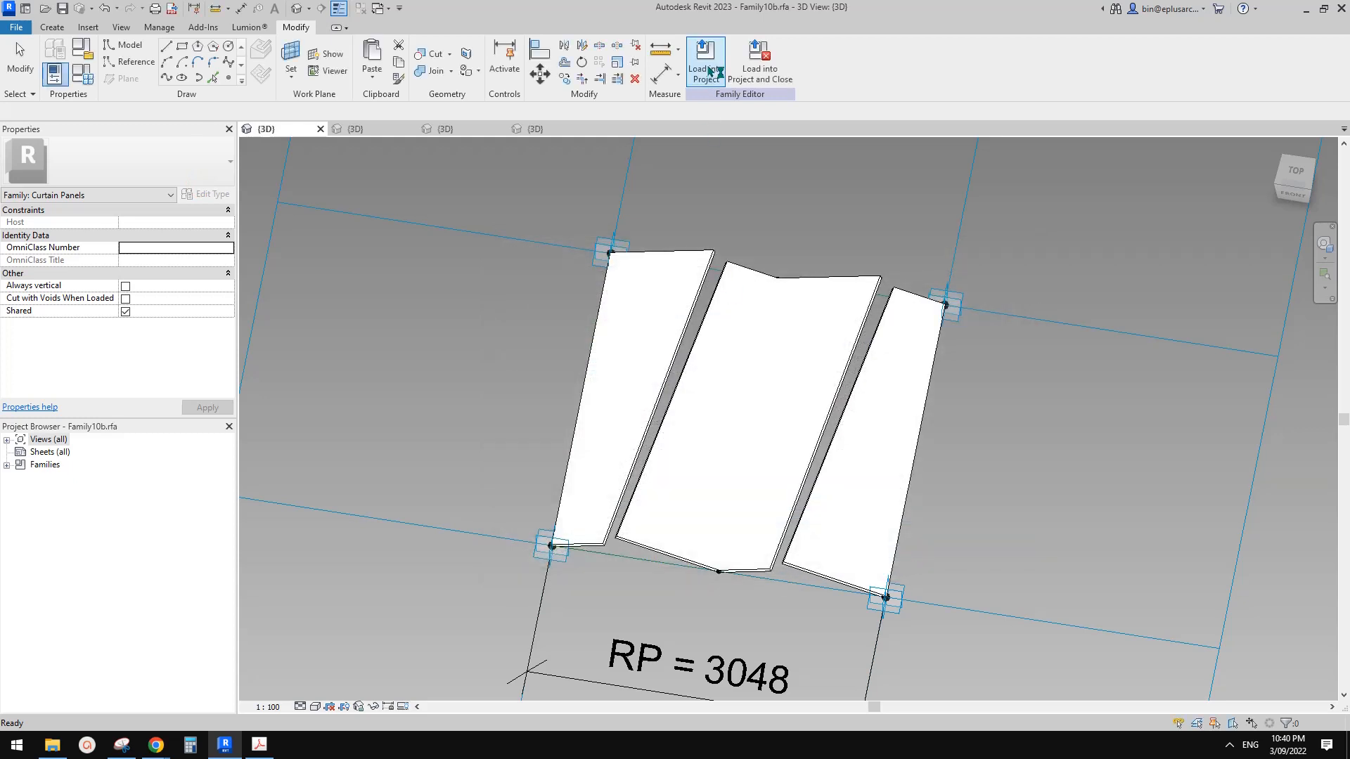
left_click(816, 422)
middle_click_drag(817, 405, 770, 400)
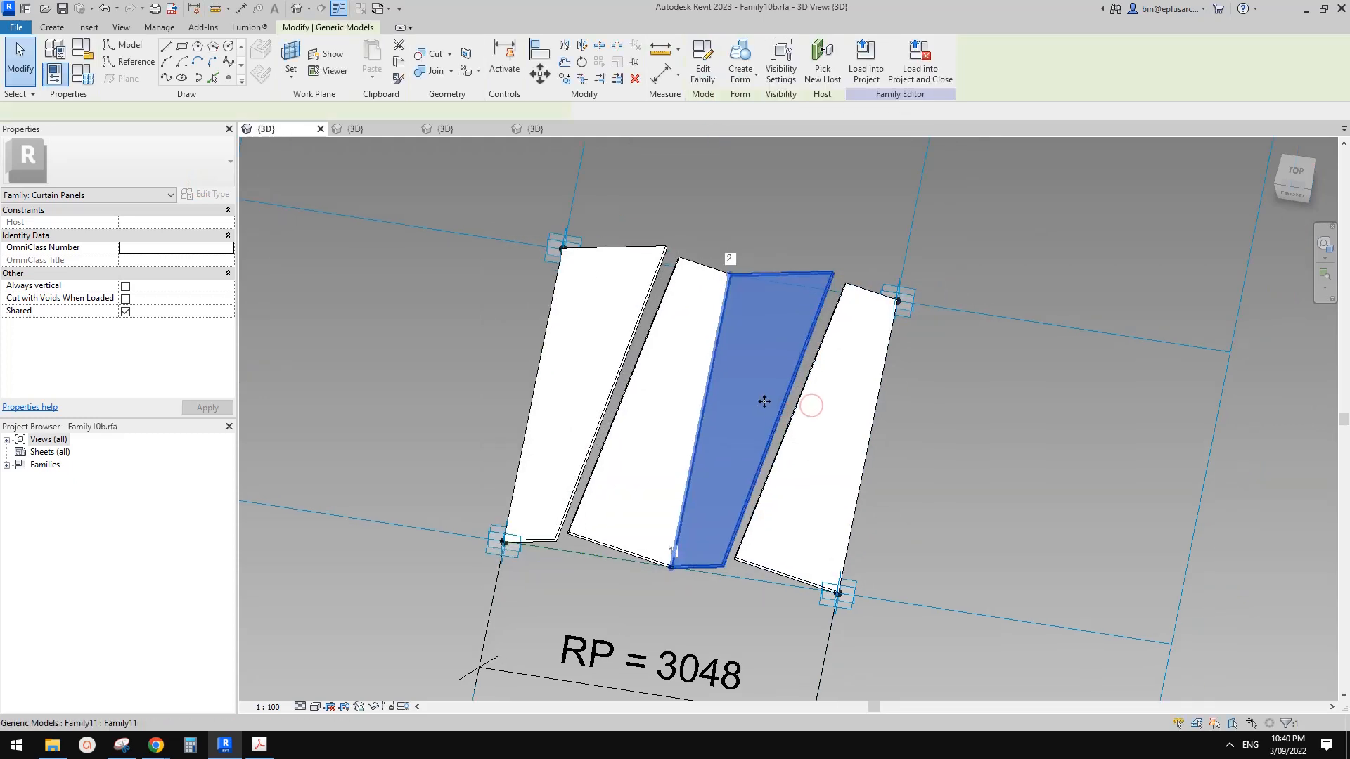
key("Delete")
left_click(809, 453)
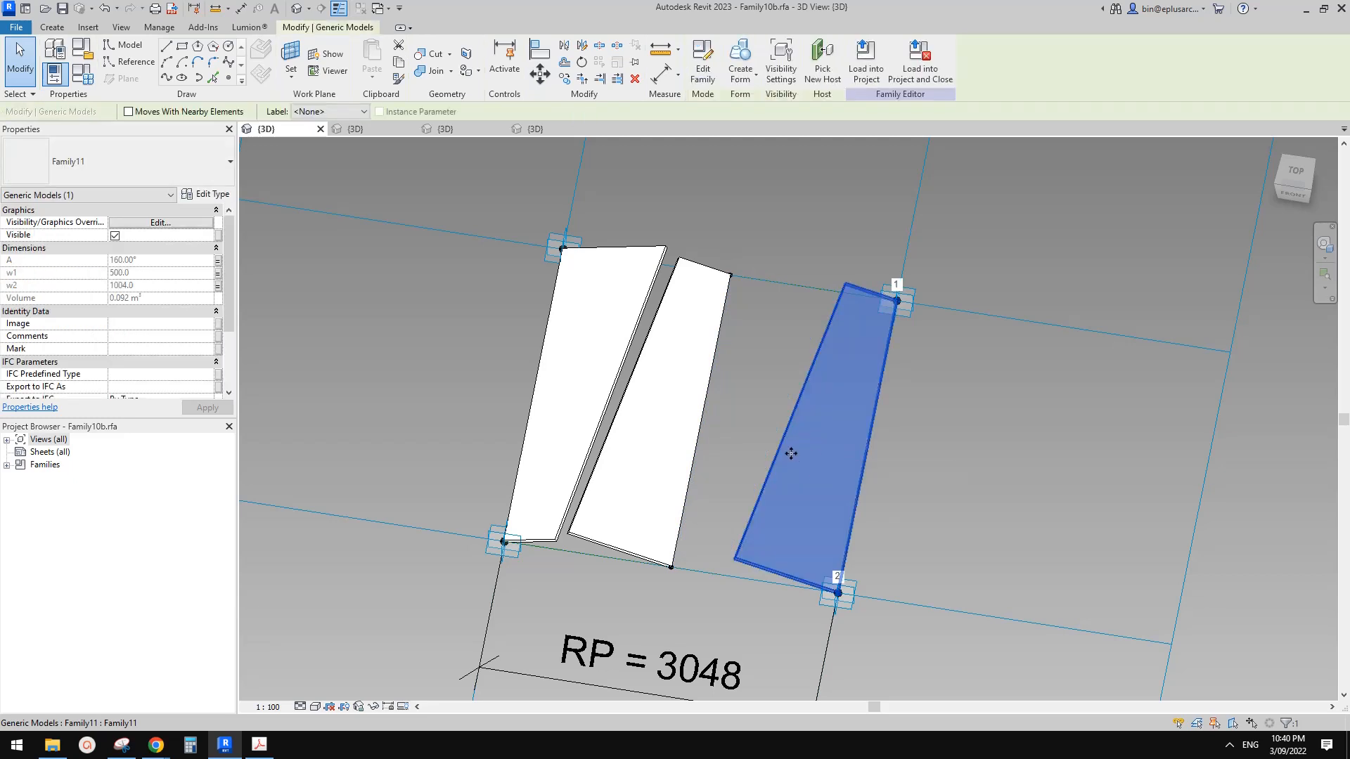
key("ctrl+z")
middle_click_drag(756, 369, 808, 367)
left_click(763, 328)
key("Escape")
Swap the width parameters of the third plate from the left, associating its w1 with w2 and its w2 with w1
left_click(792, 356)
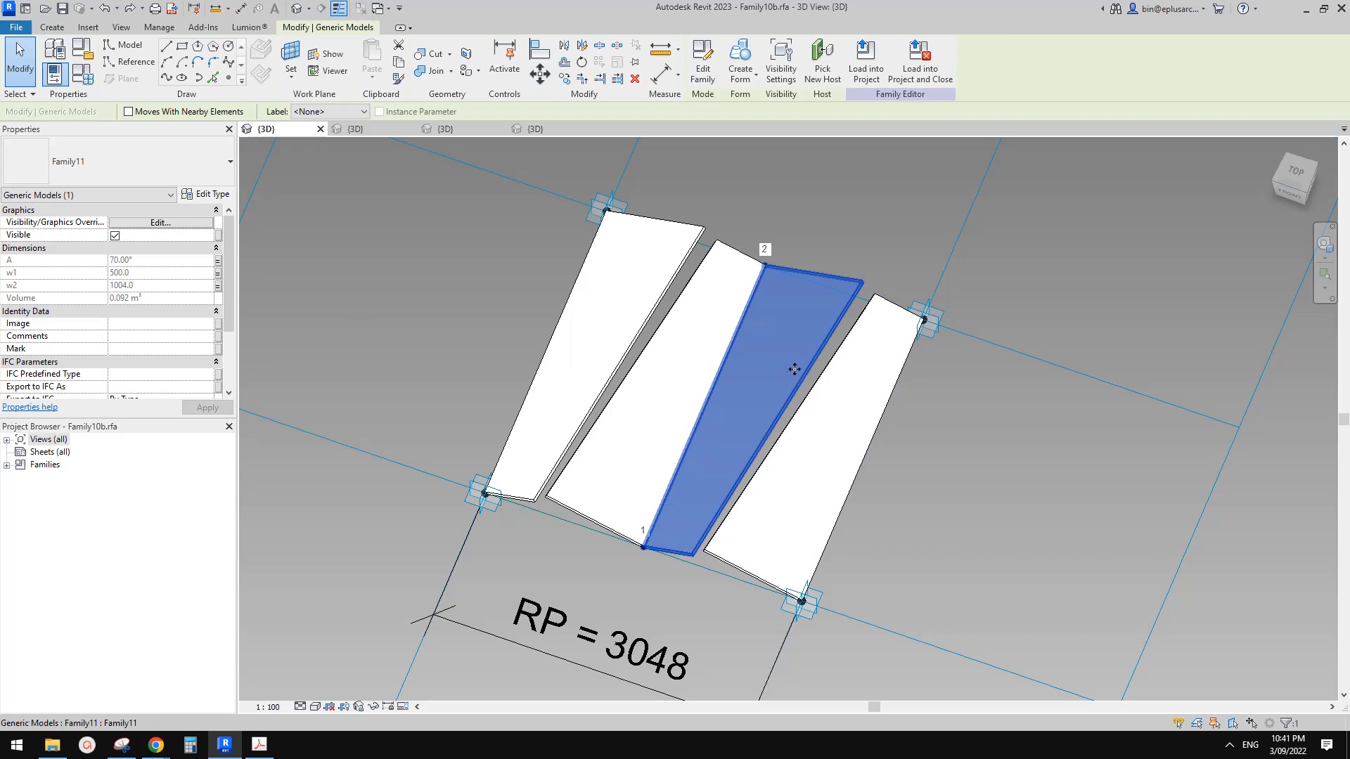
middle_click_drag(794, 370, 777, 371, "shift")
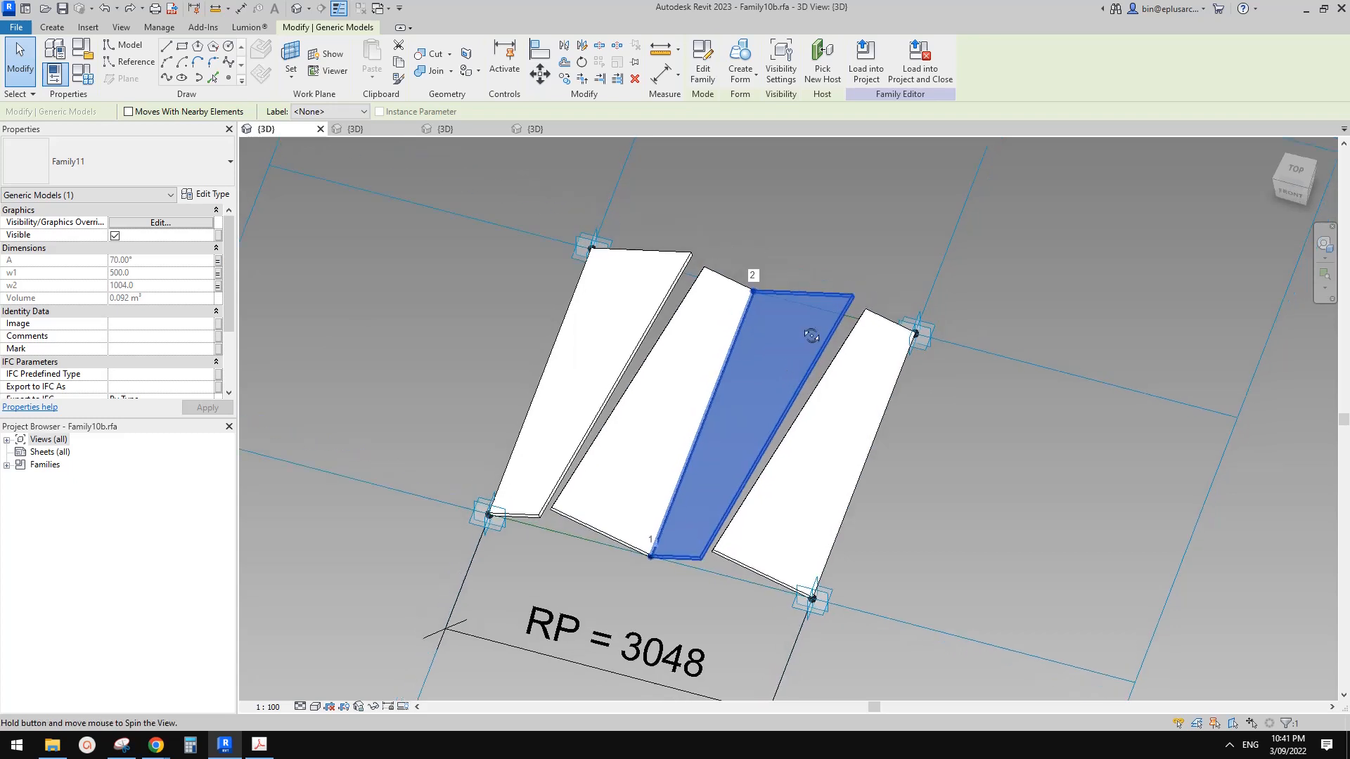
left_click(217, 273)
left_click(267, 293)
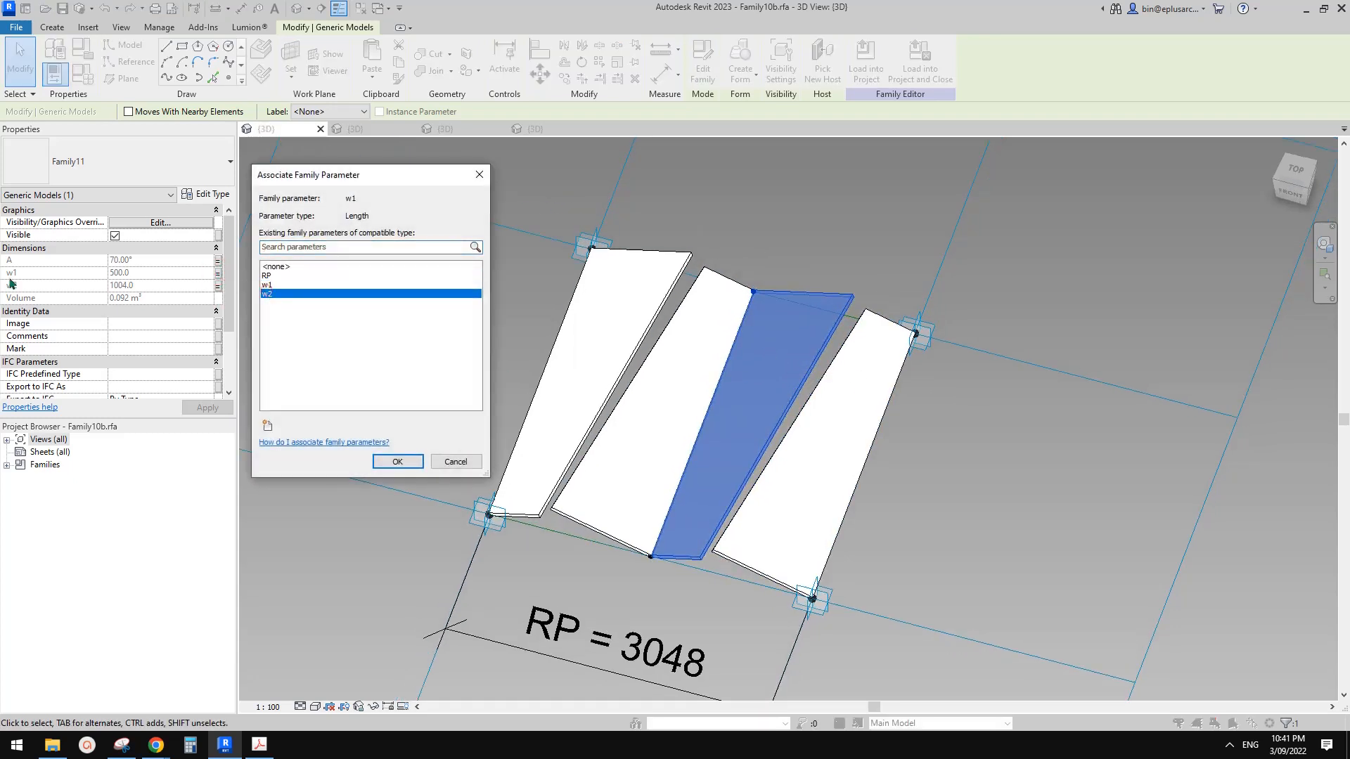
left_click(397, 464)
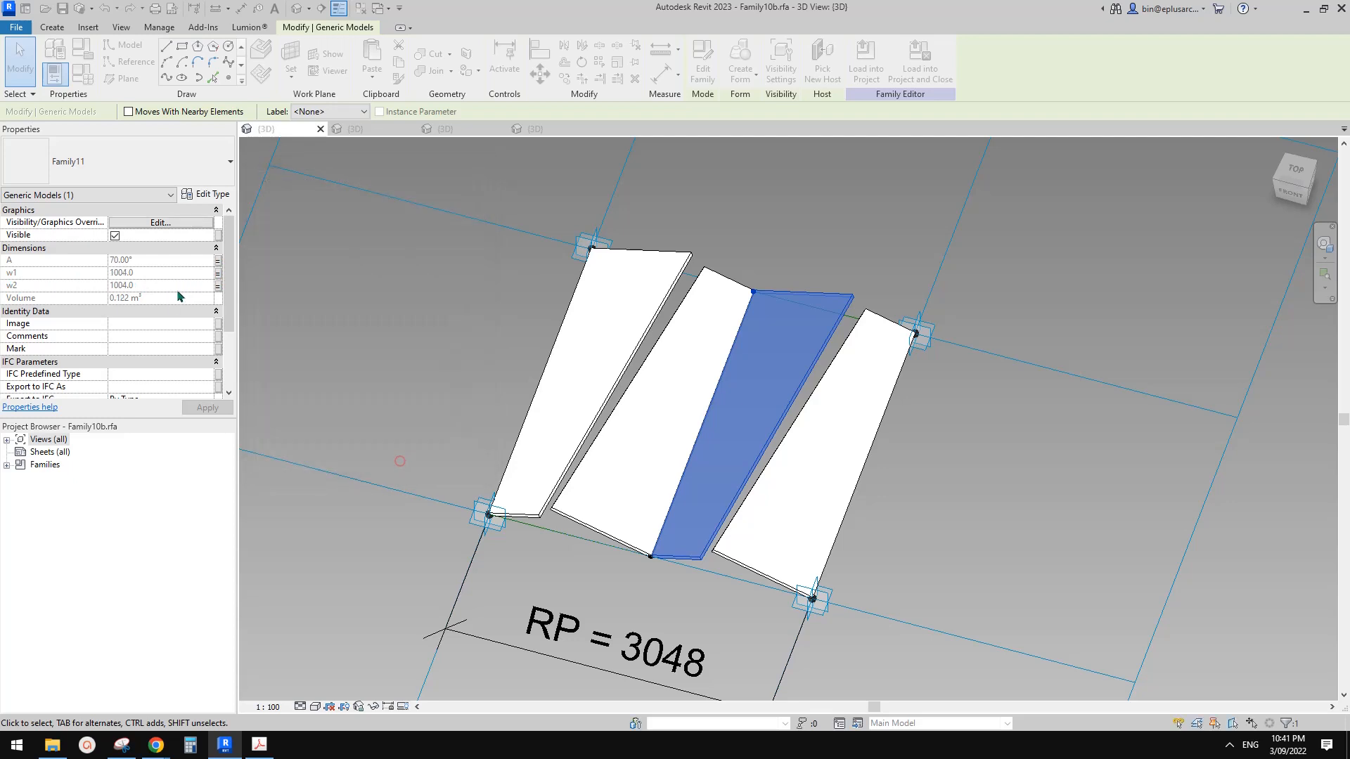
left_click(217, 286)
left_click(282, 289)
left_click(407, 456)
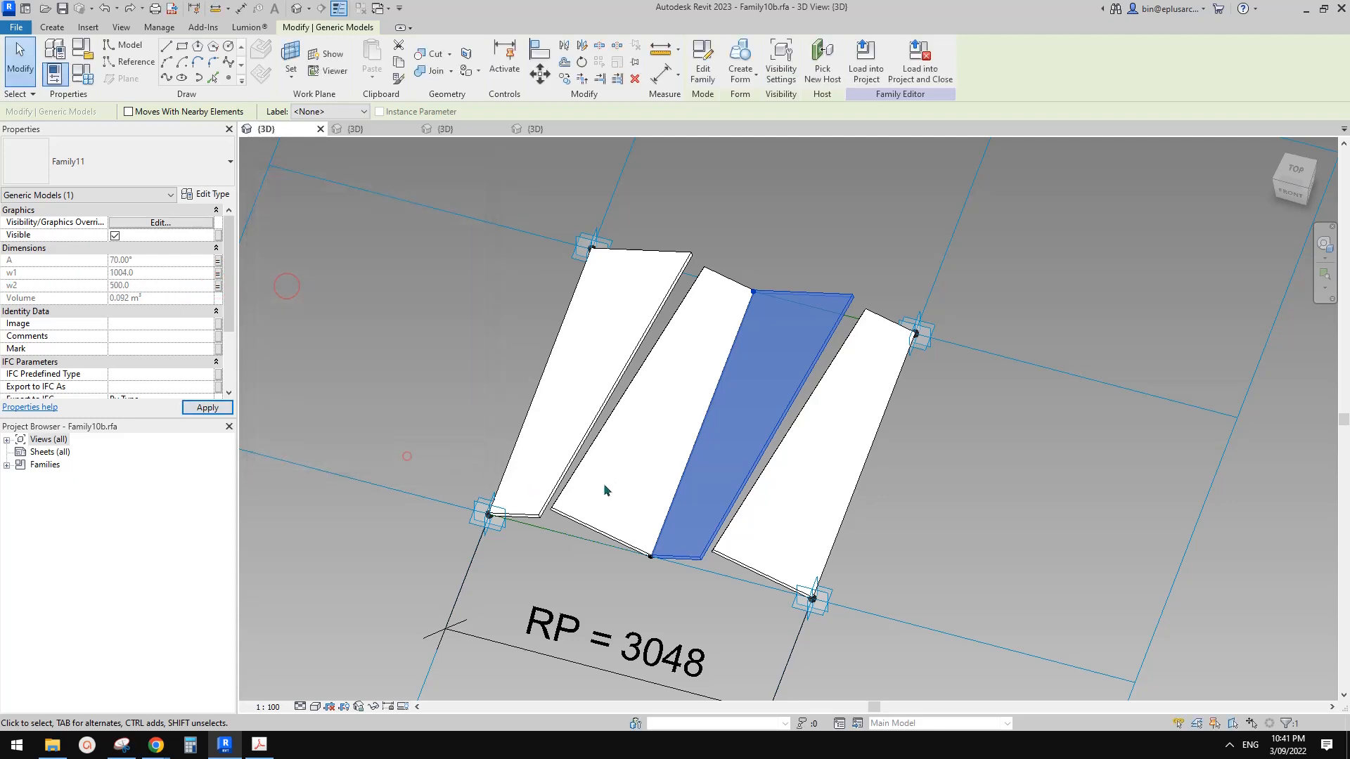
Associate the rightmost plate's w1 with the family parameter w2 and its w2 with w1
left_click(846, 413)
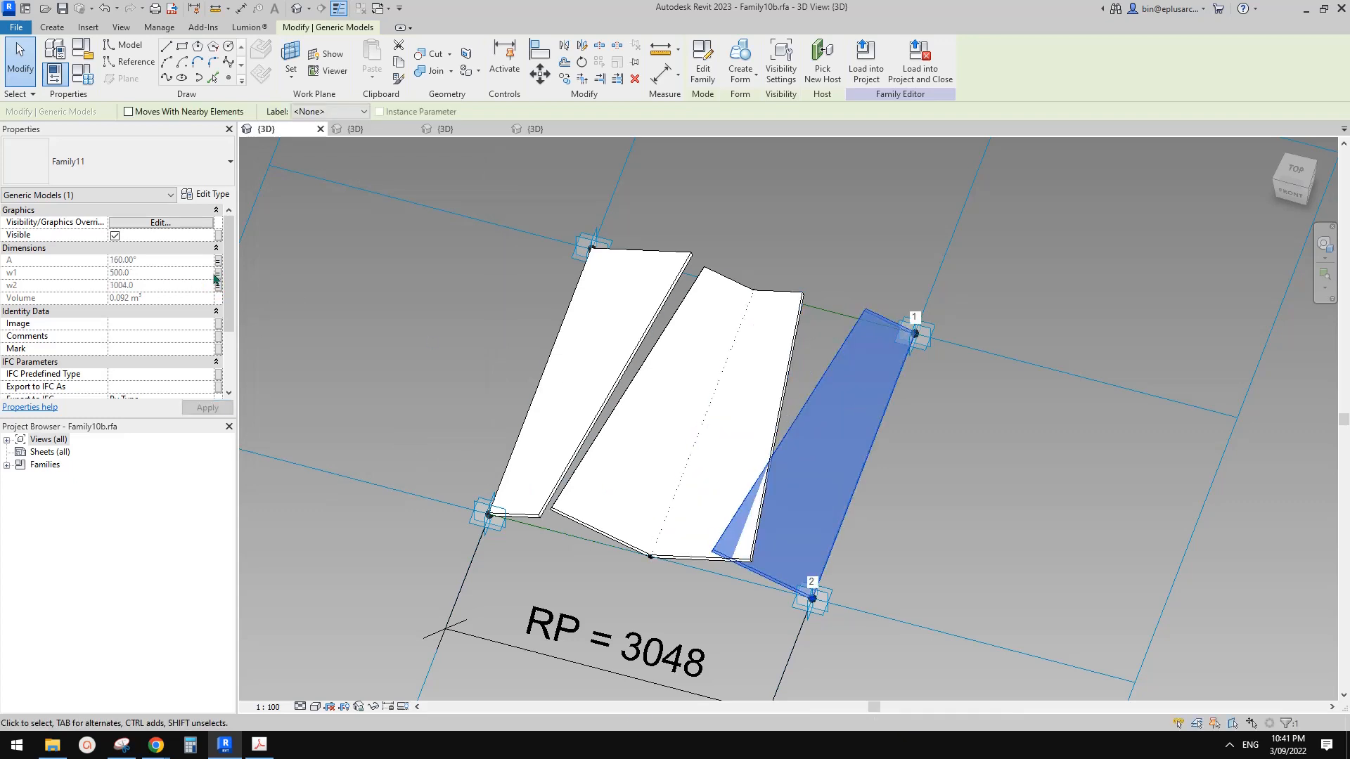
left_click(216, 275)
left_click(307, 294)
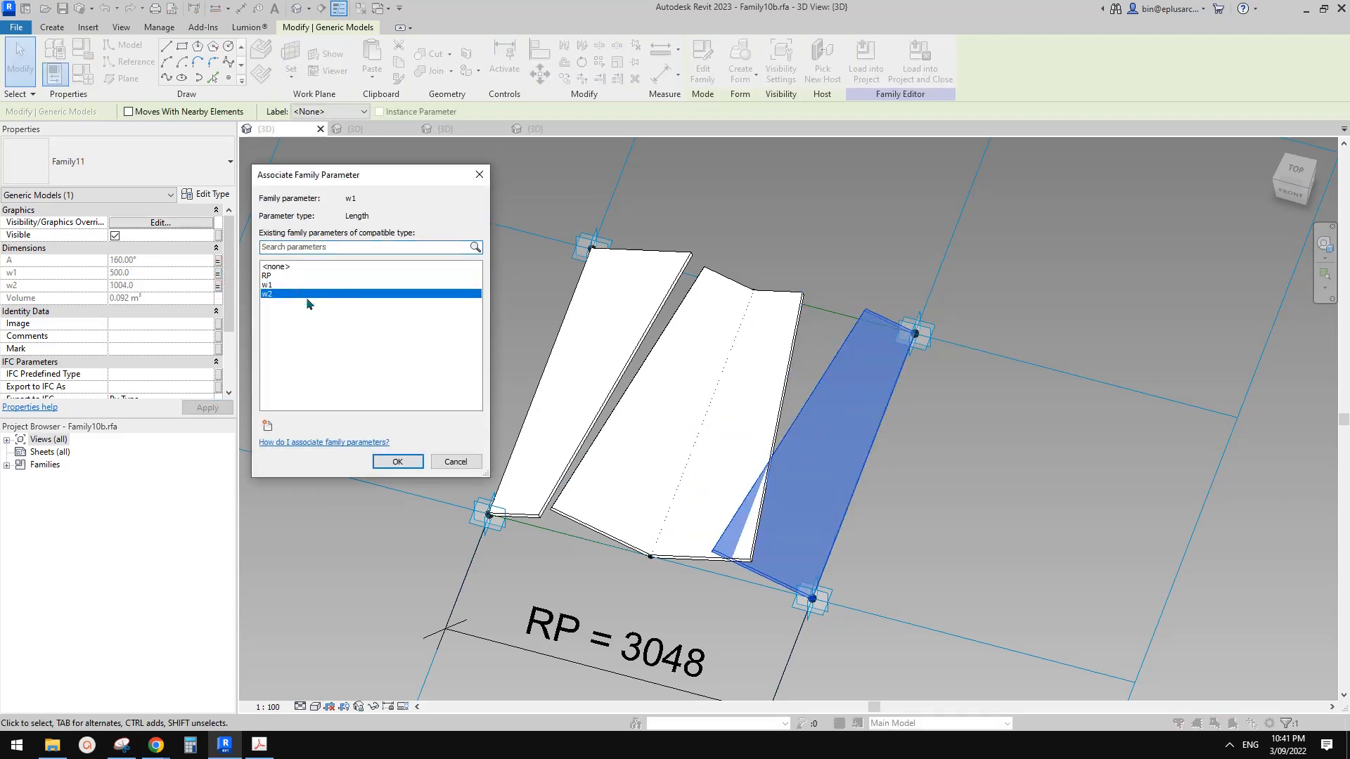
left_click(413, 467)
left_click(217, 286)
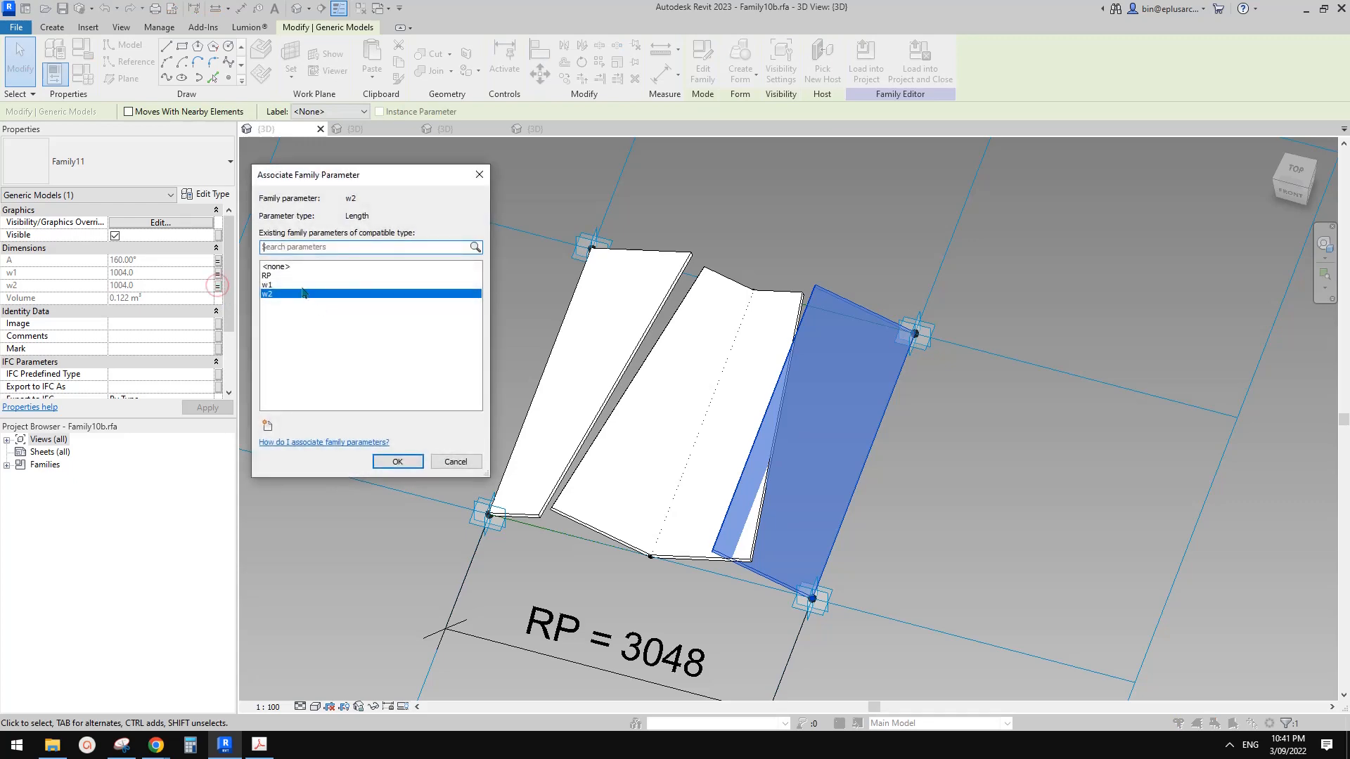
left_click(295, 285)
left_click(397, 461)
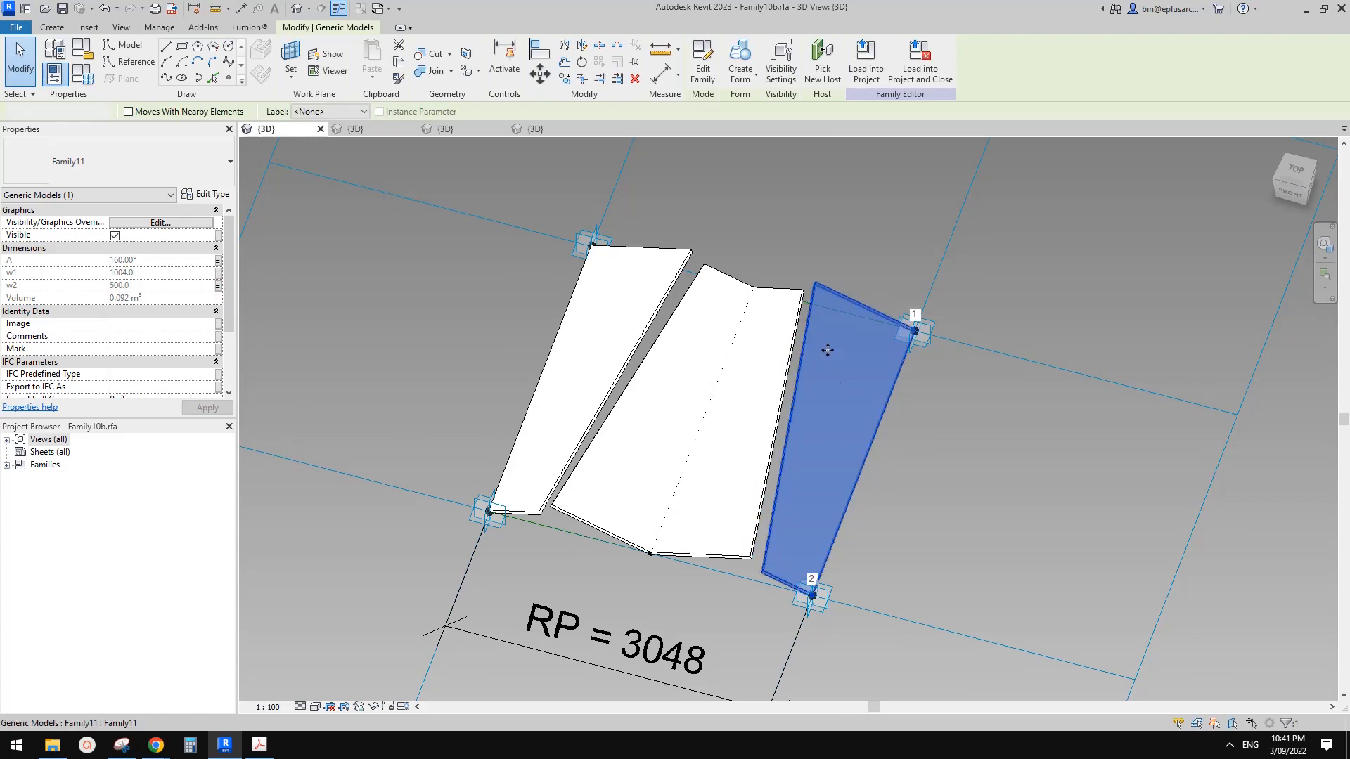
Check the rearranged plates from another angle and load the Family10b panel into the Family13 mass
key("Escape")
scroll(837, 351, "down", 2)
middle_click_drag(837, 355, 696, 355, "shift")
scroll(778, 388, "up", 1)
scroll(696, 355, "up", 2)
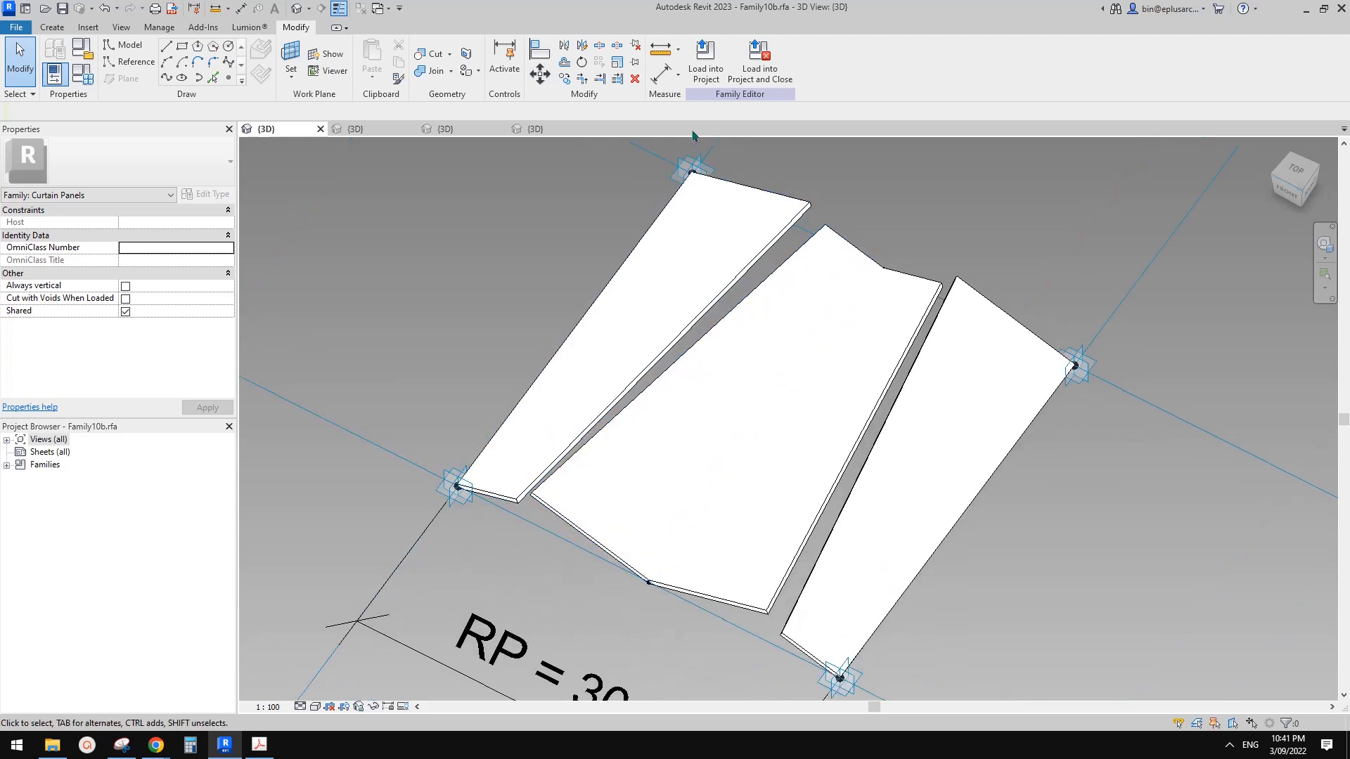
left_click(698, 75)
left_click(651, 477)
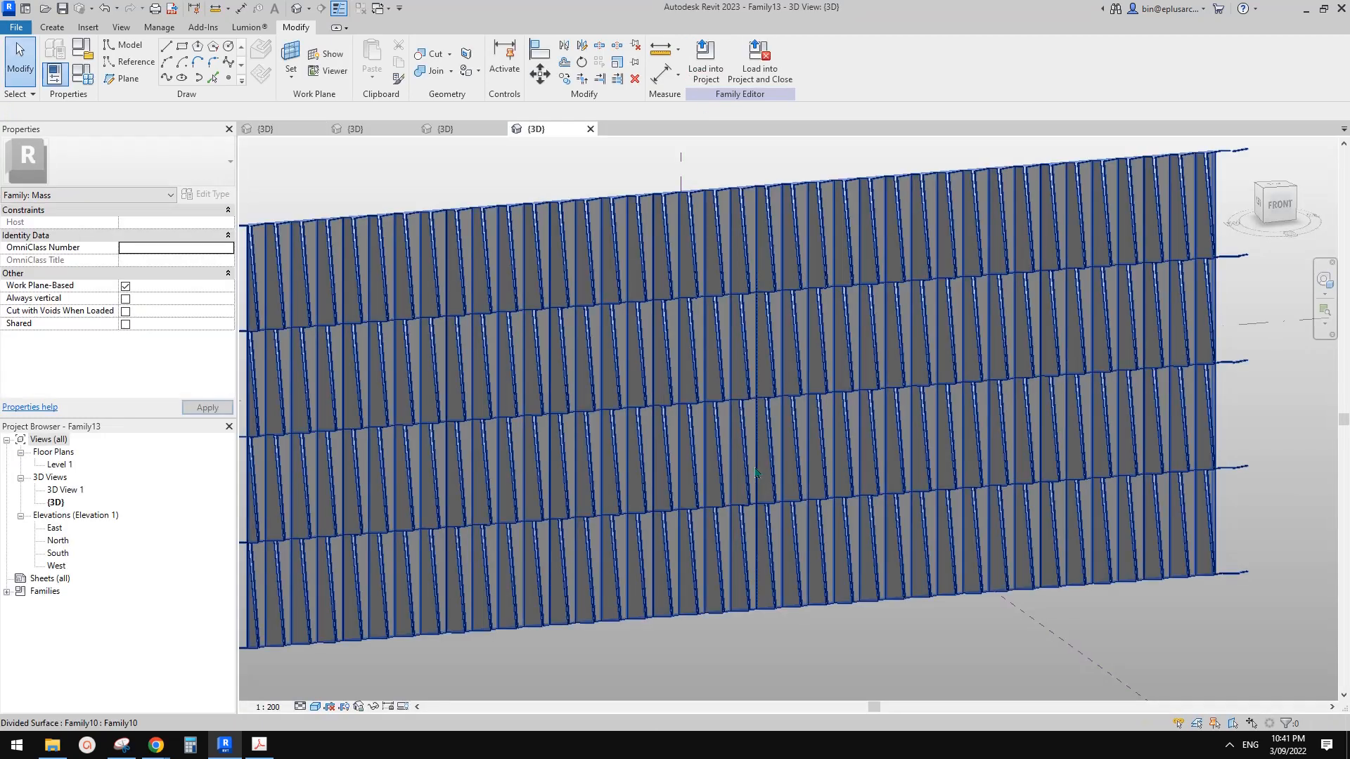
Change the divided surface's rectangular panel type to Family10b
left_click(775, 372)
left_click(140, 165)
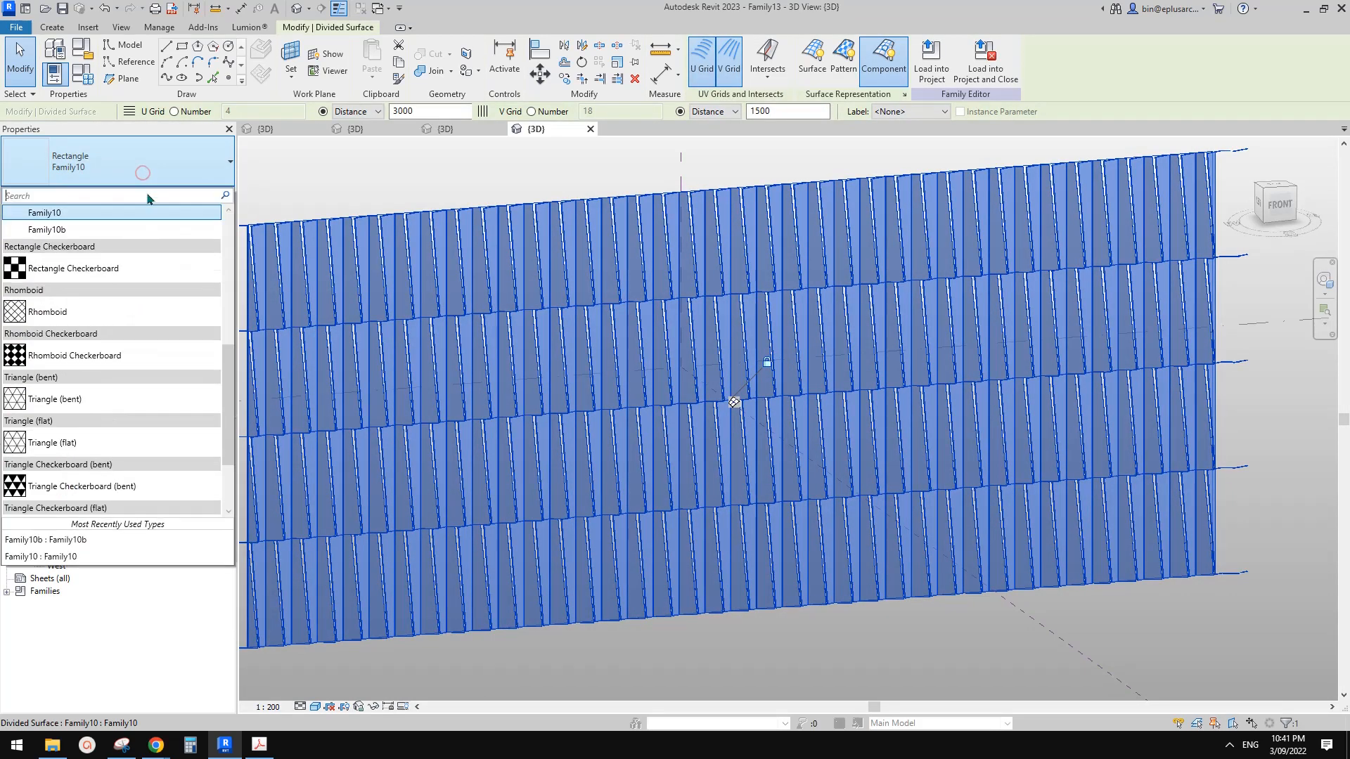
scroll(144, 385, "down", 3)
scroll(143, 384, "up", 3)
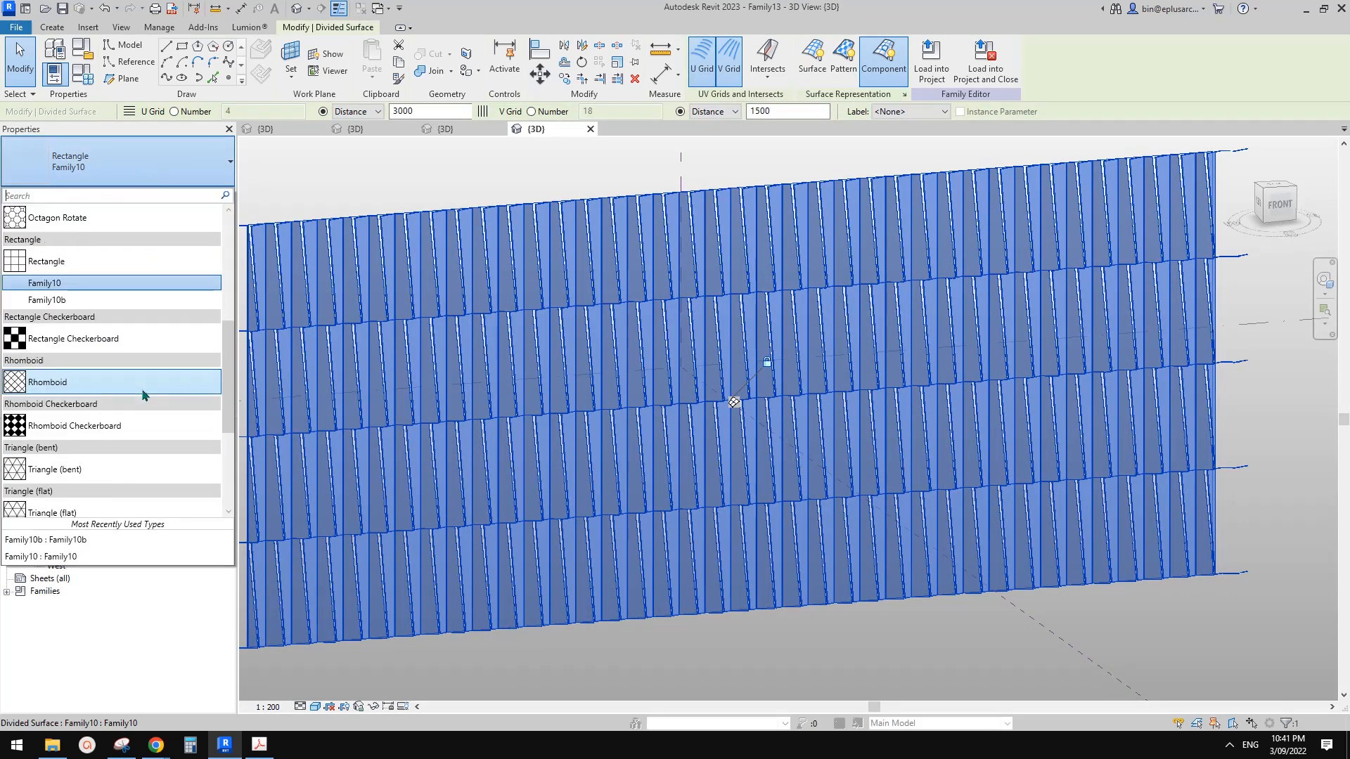
left_click(53, 300)
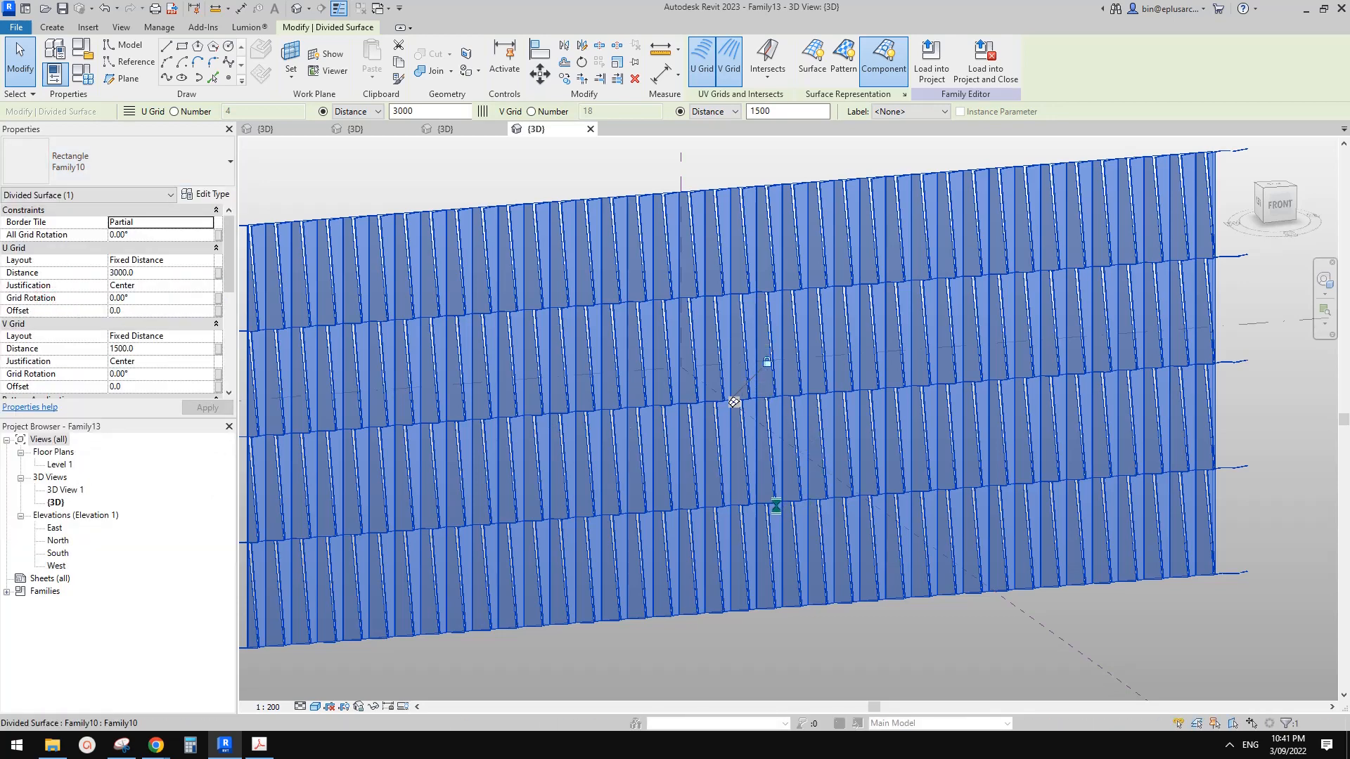
middle_click_drag(828, 518, 747, 544, "shift")
key("Escape")
Compare the Family10b facade with the reference photos in the Google Docs document in Chrome, and return to Revit
middle_click_drag(786, 384, 822, 383, "shift")
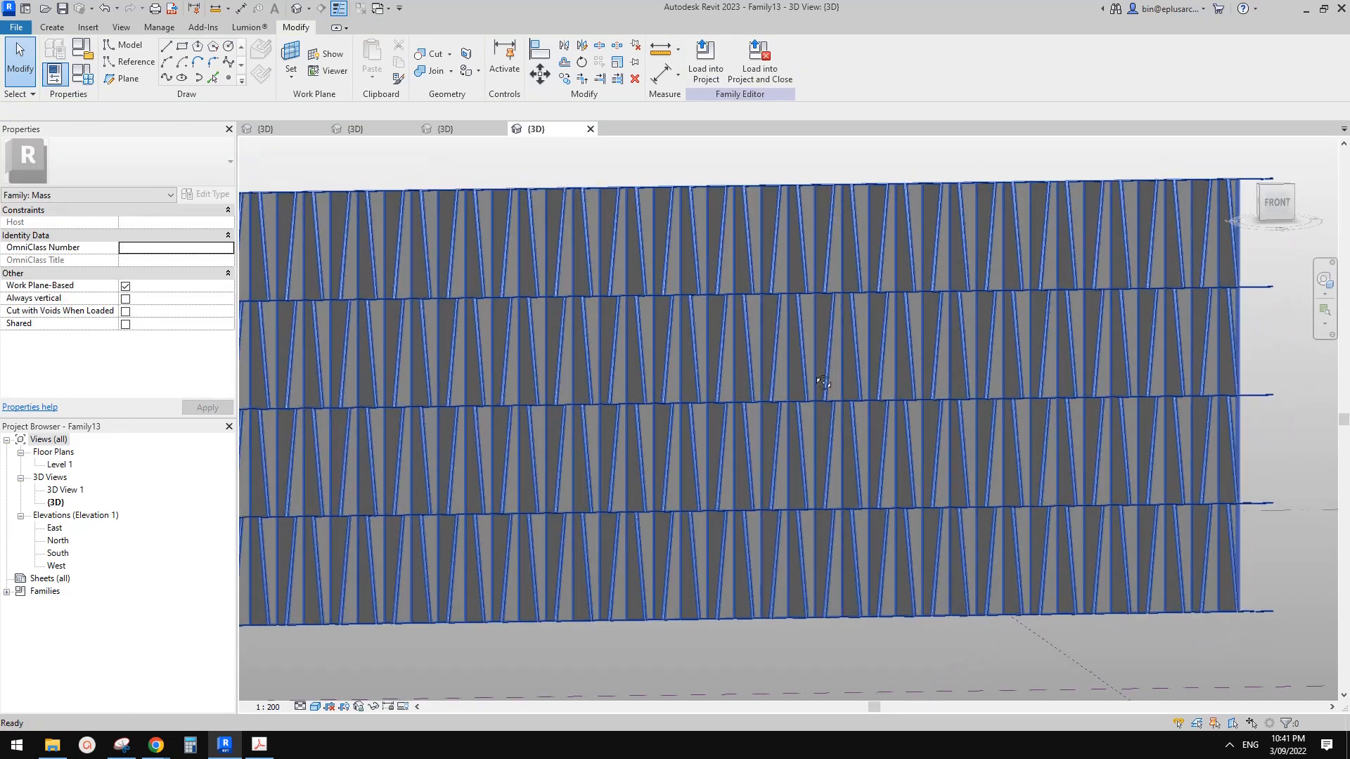
mouse_move(156, 744)
left_click(362, 685)
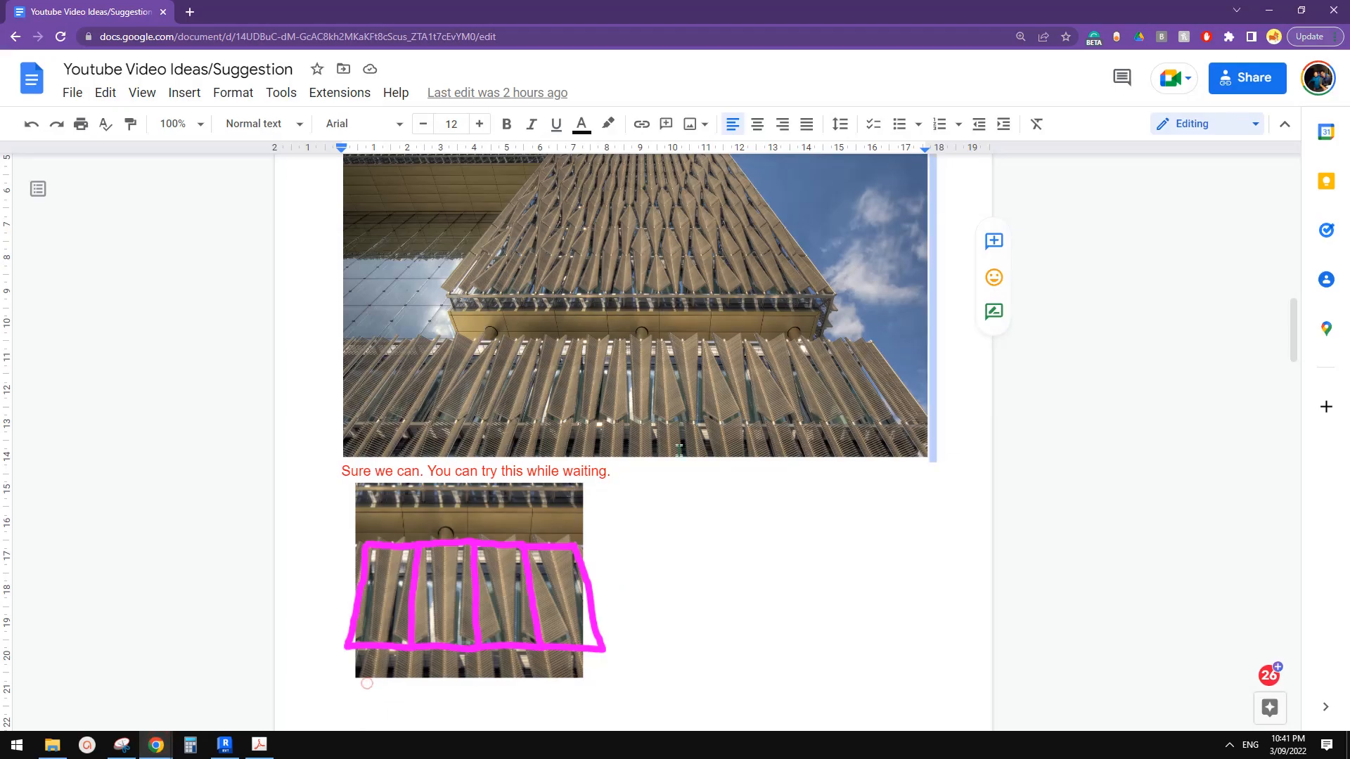
left_click(224, 744)
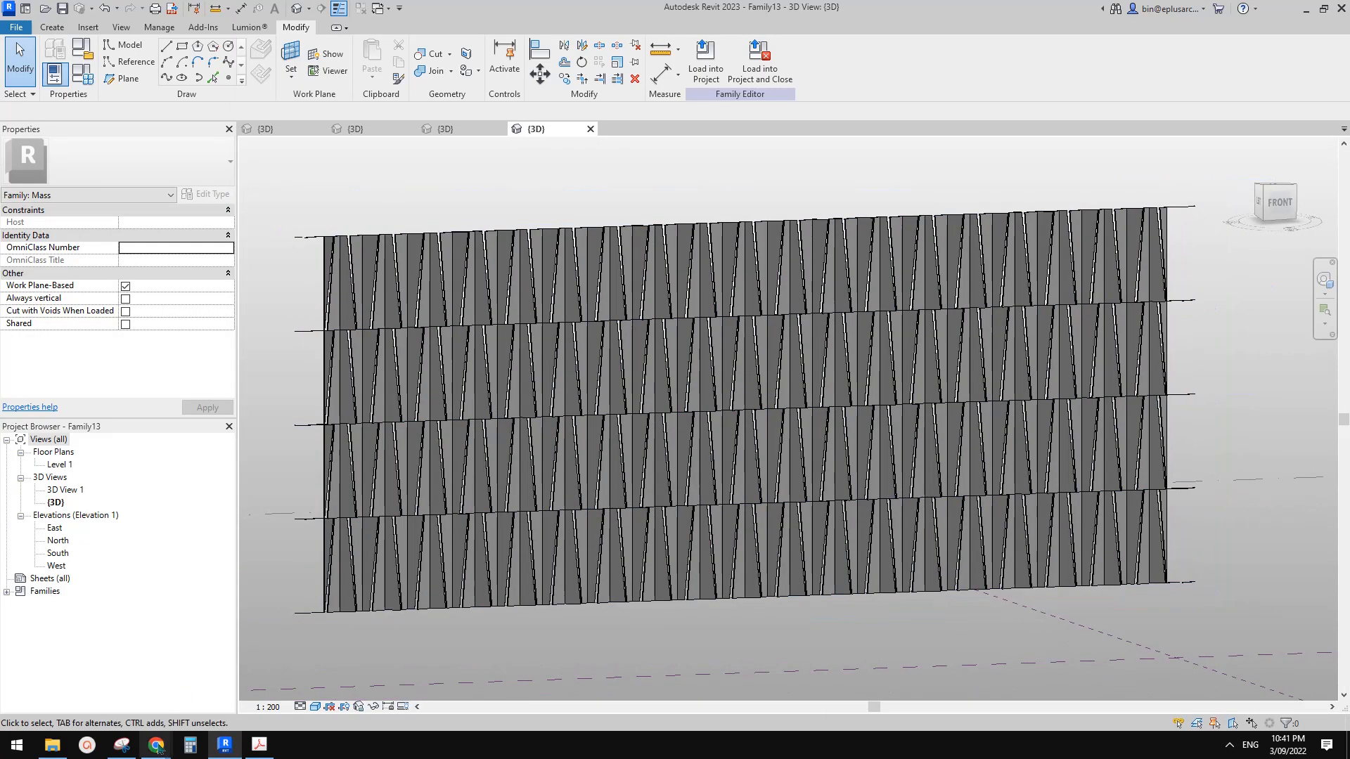
mouse_move(156, 745)
left_click(373, 675)
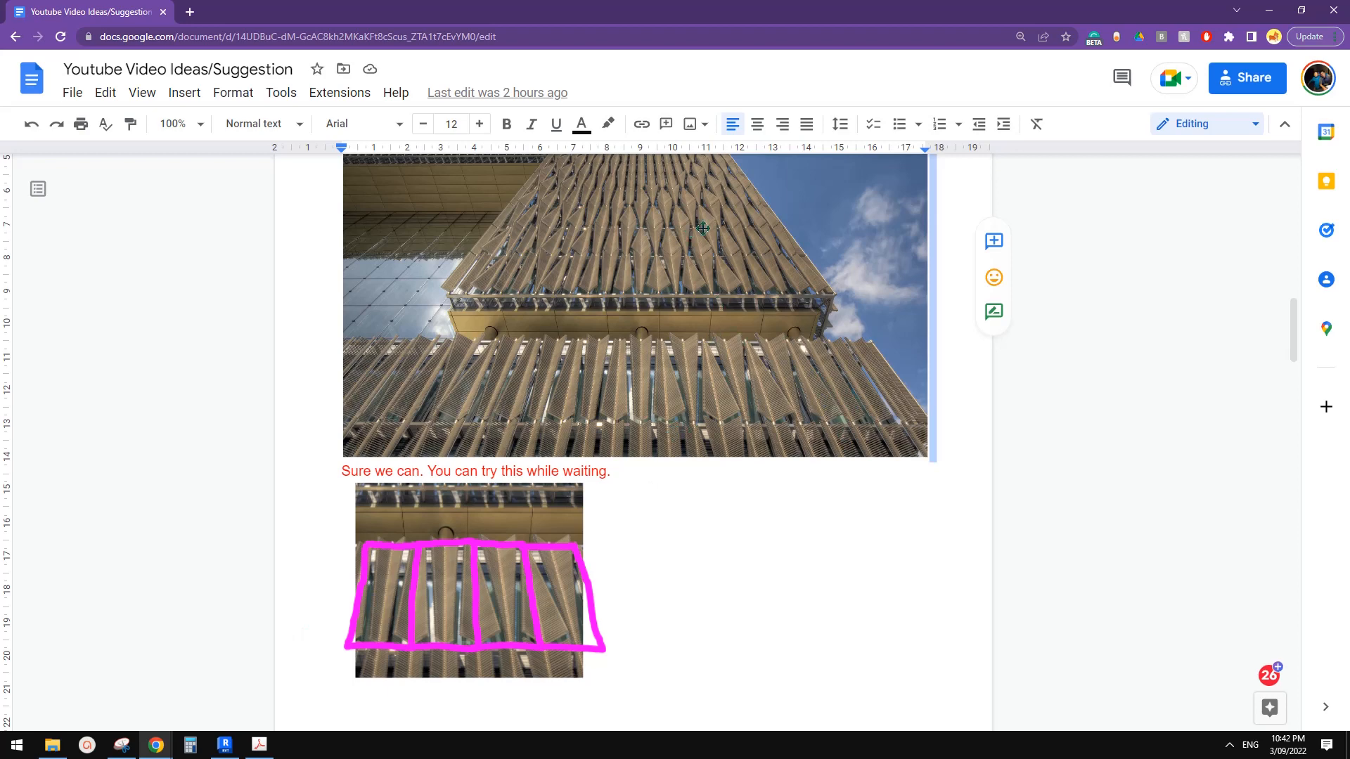
left_click(224, 744)
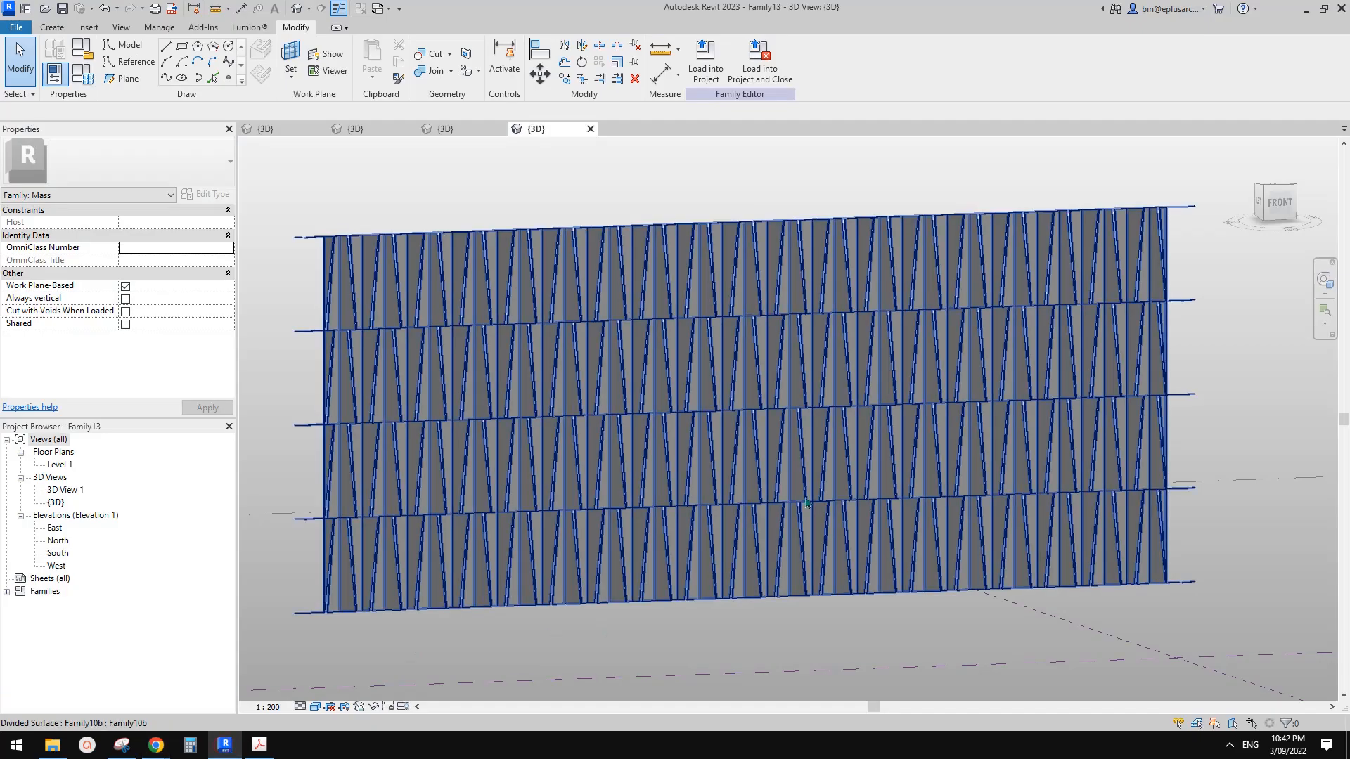
Open the nested Family11 plate of one facade panel for editing and reset the temporary hide/isolate in its 3D view
scroll(791, 503, "up", 4)
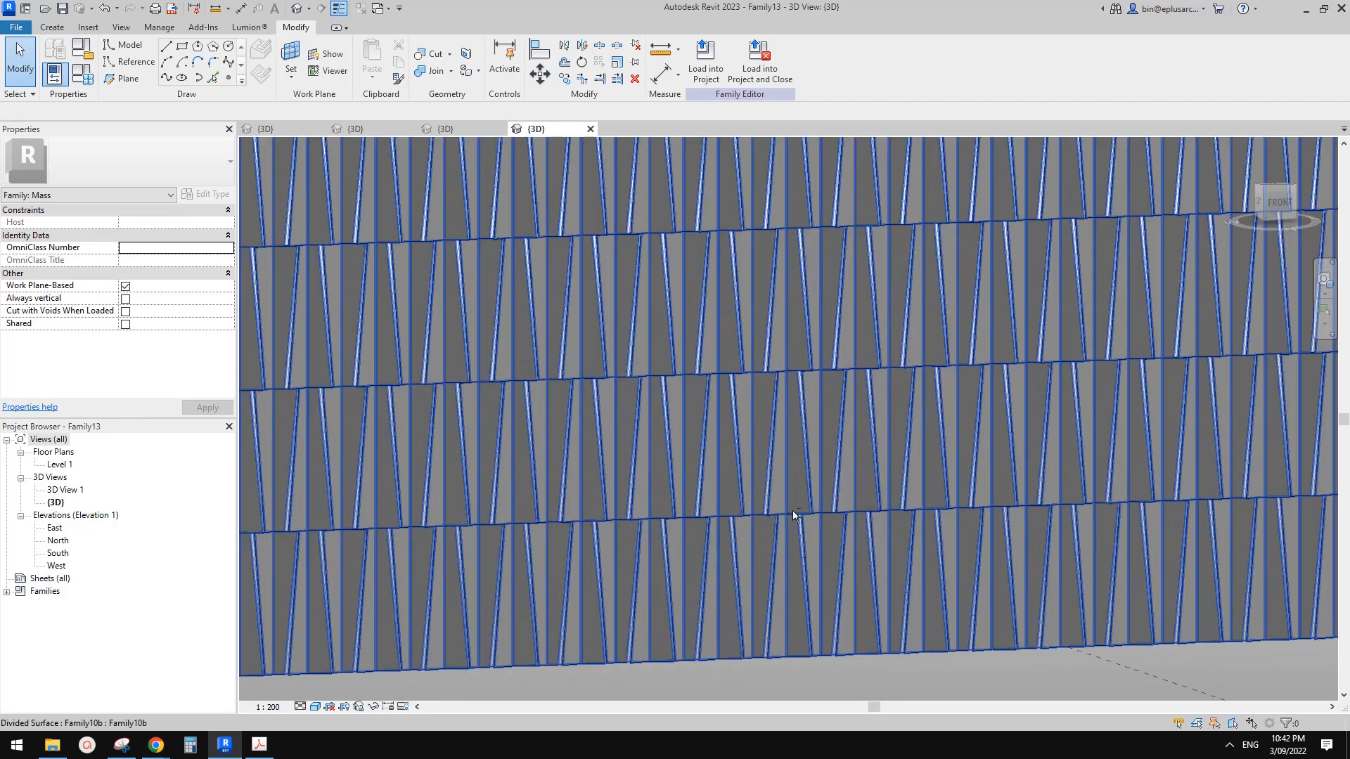
scroll(782, 461, "up", 2)
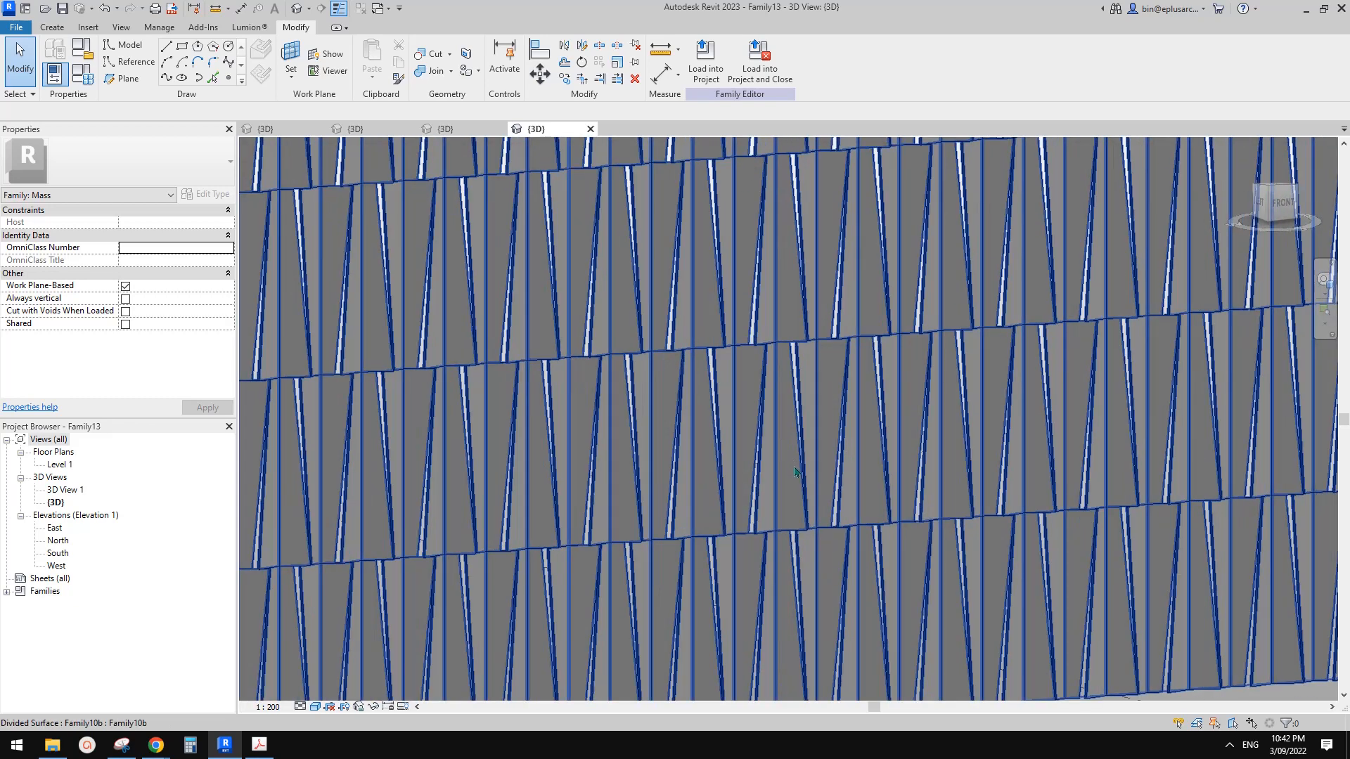
left_click(799, 471)
middle_click_drag(800, 485, 794, 402)
key("Escape")
left_click(800, 399)
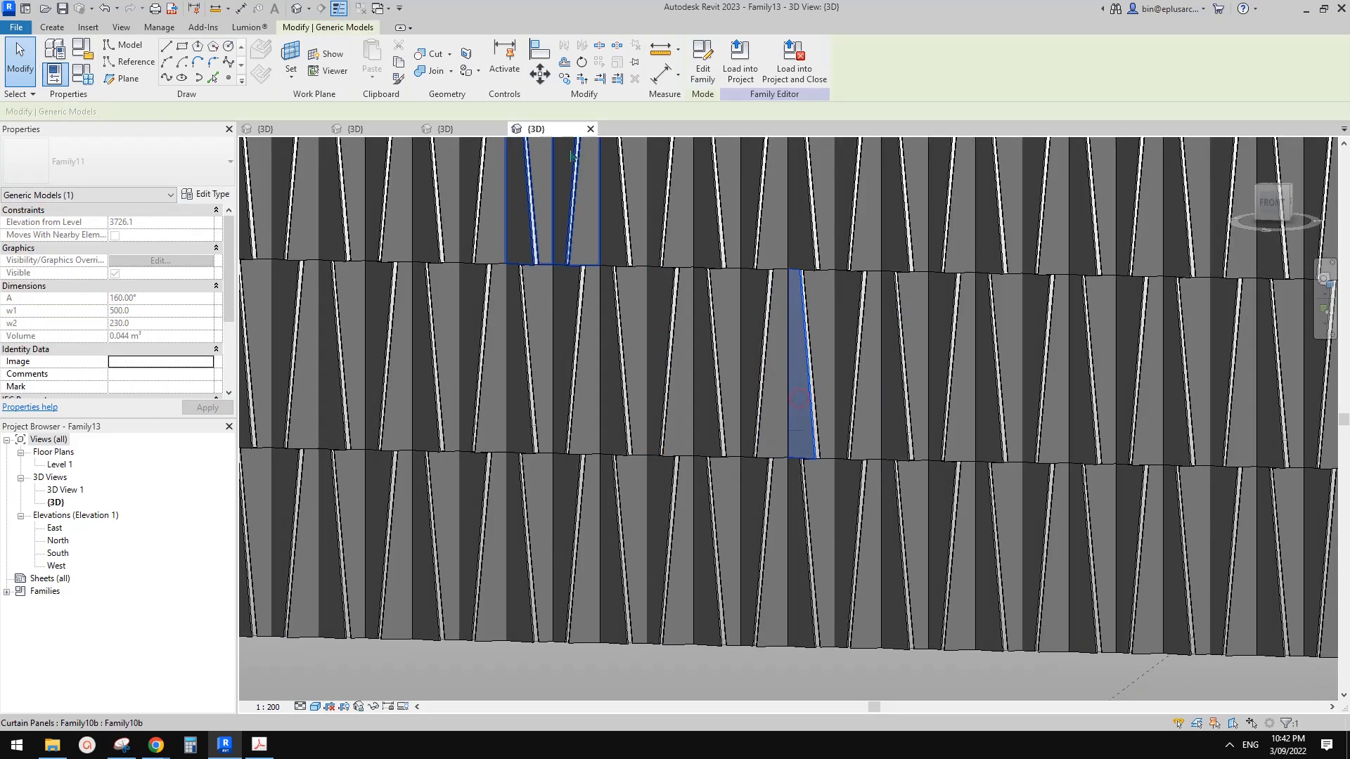
left_click(702, 63)
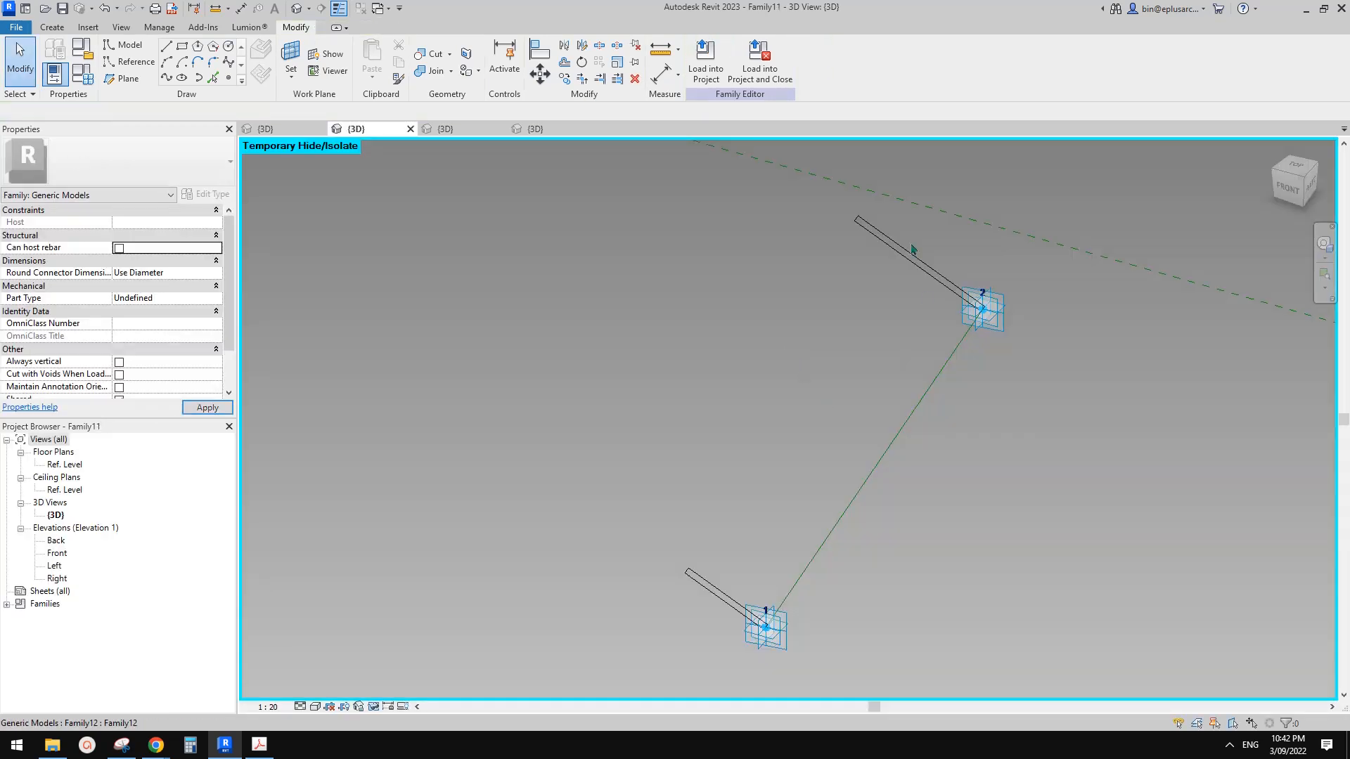
key("h")
key("r")
Create a new material for the solid plate form from its Material property, keeping the default material name
left_click(869, 302)
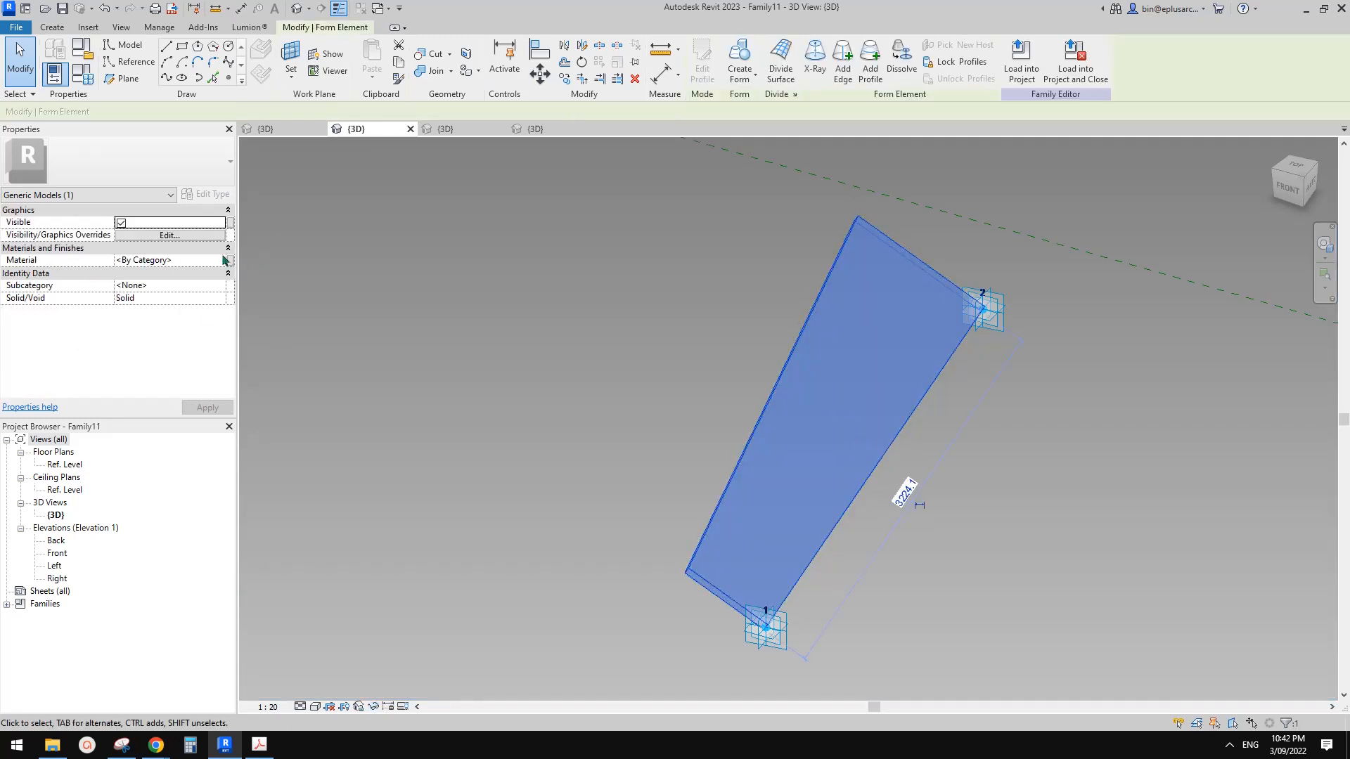
left_click(208, 260)
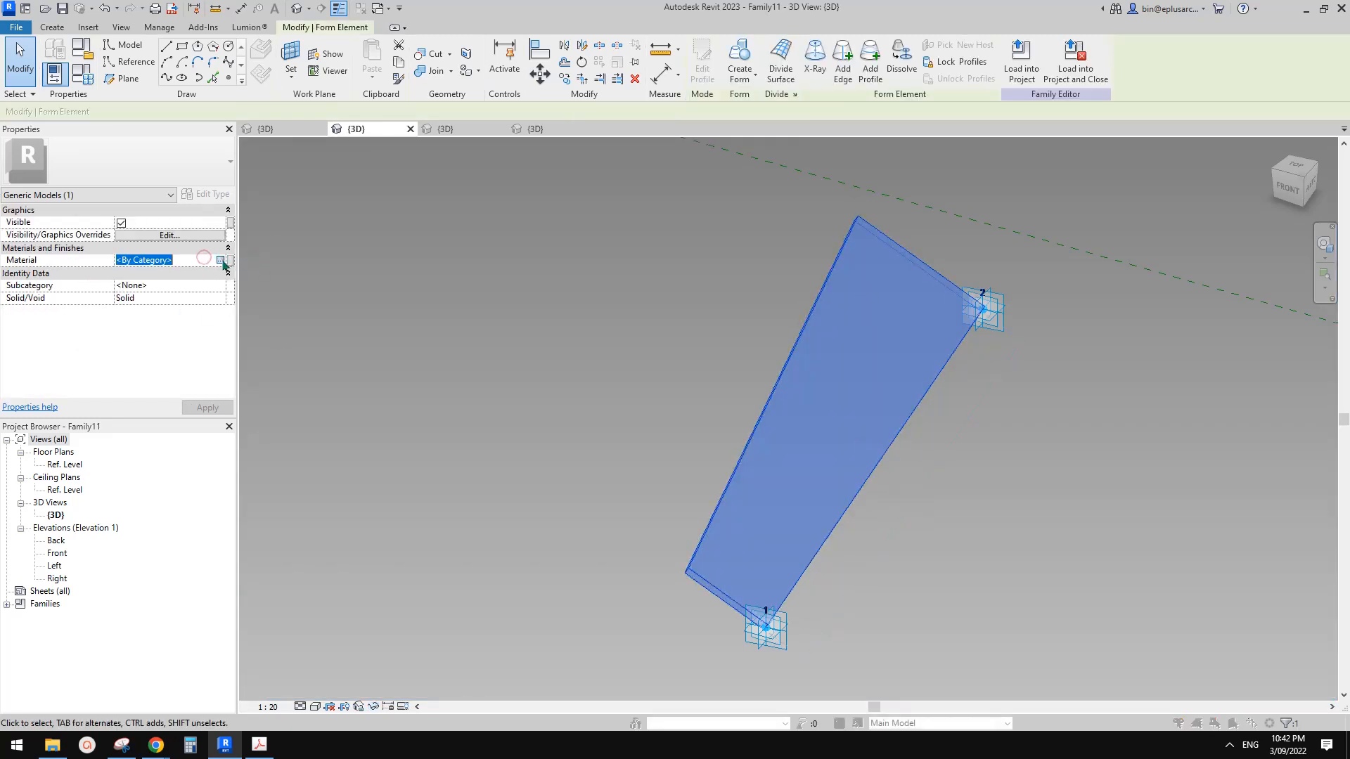
left_click(218, 260)
left_click(261, 536)
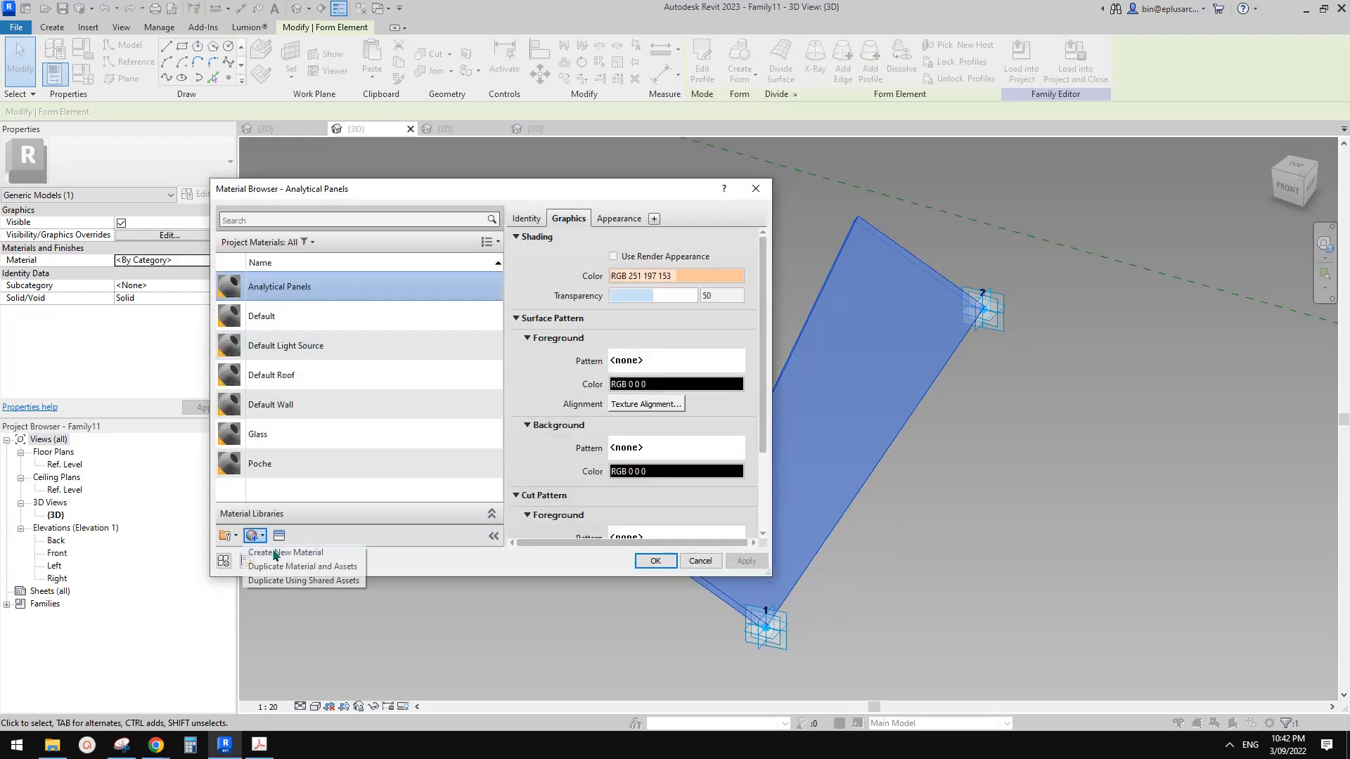
left_click(297, 550)
right_click(324, 371)
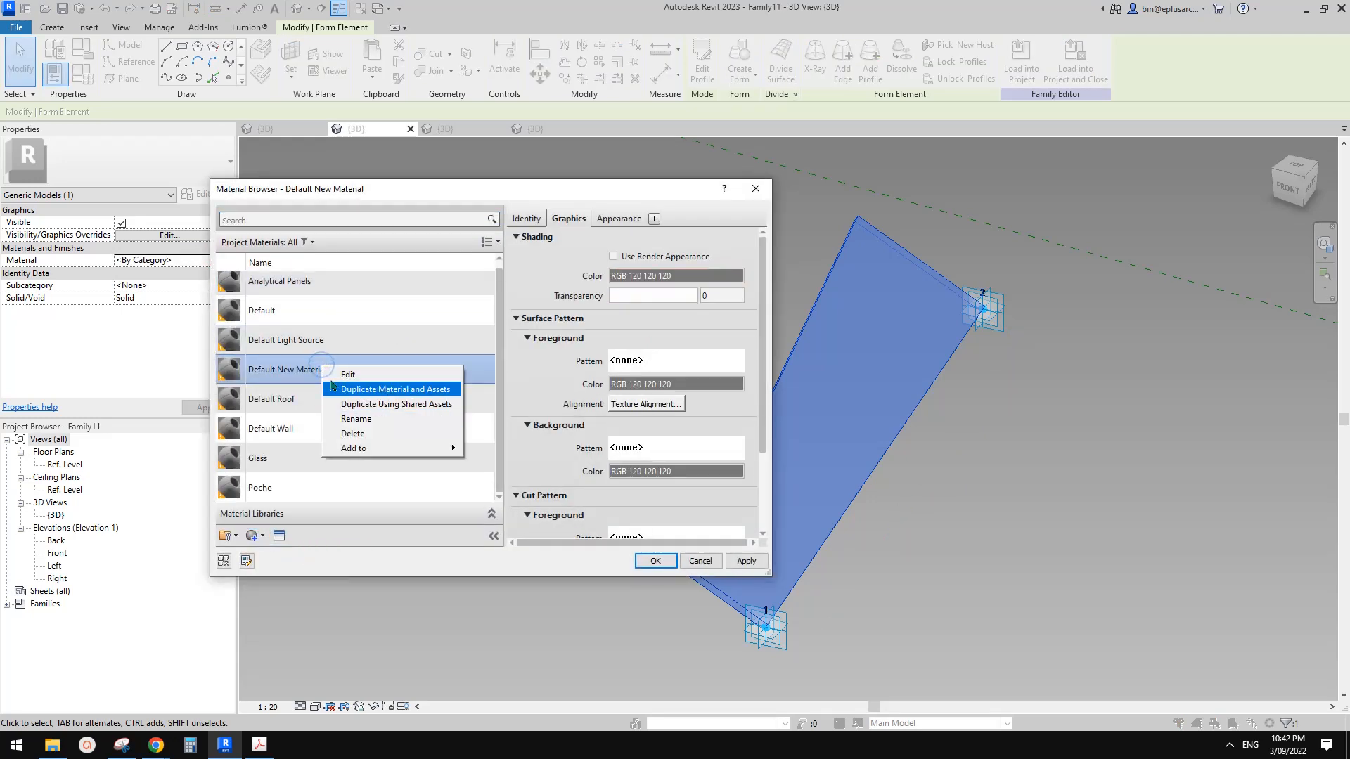
left_click(276, 367)
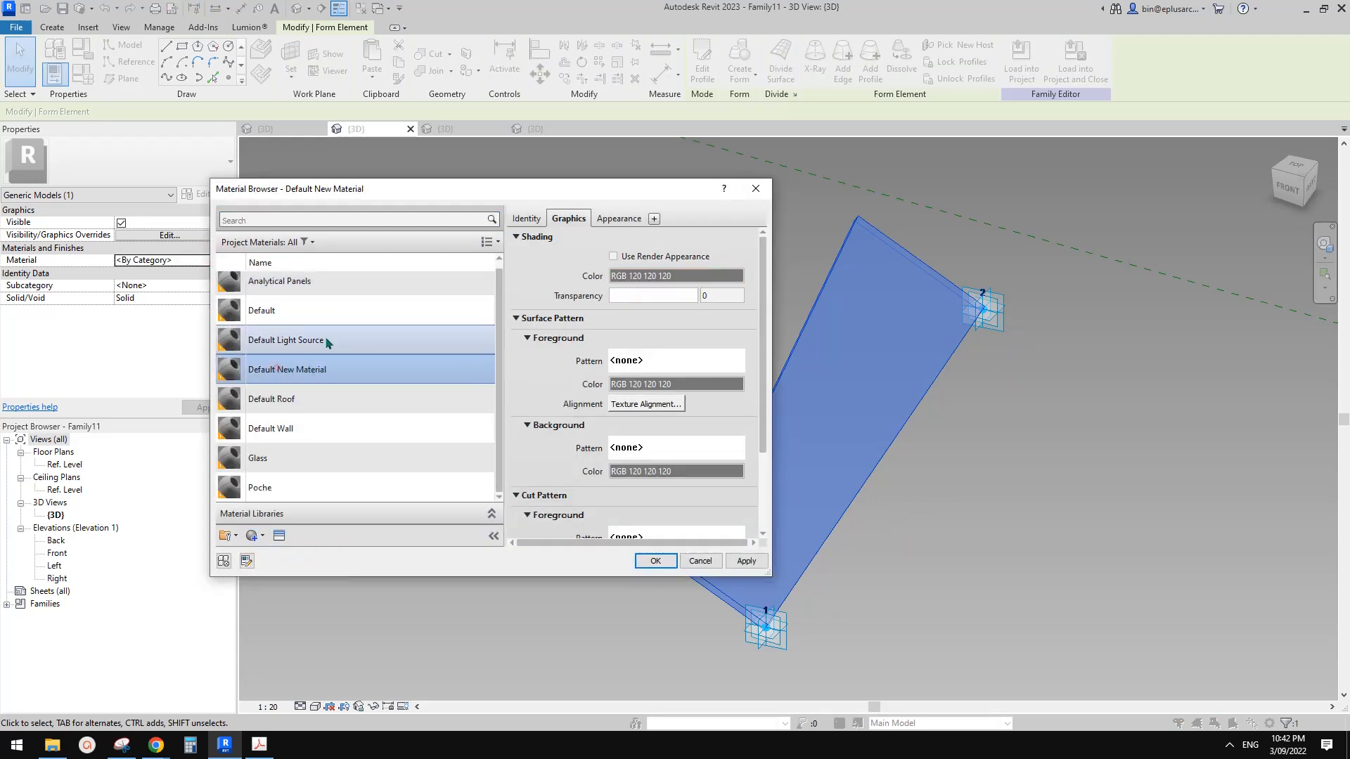
Create a model surface foreground pattern of parallel lines at 0° with 50 mm spacing, and apply the material to the plate
left_click(664, 360)
left_click(598, 231)
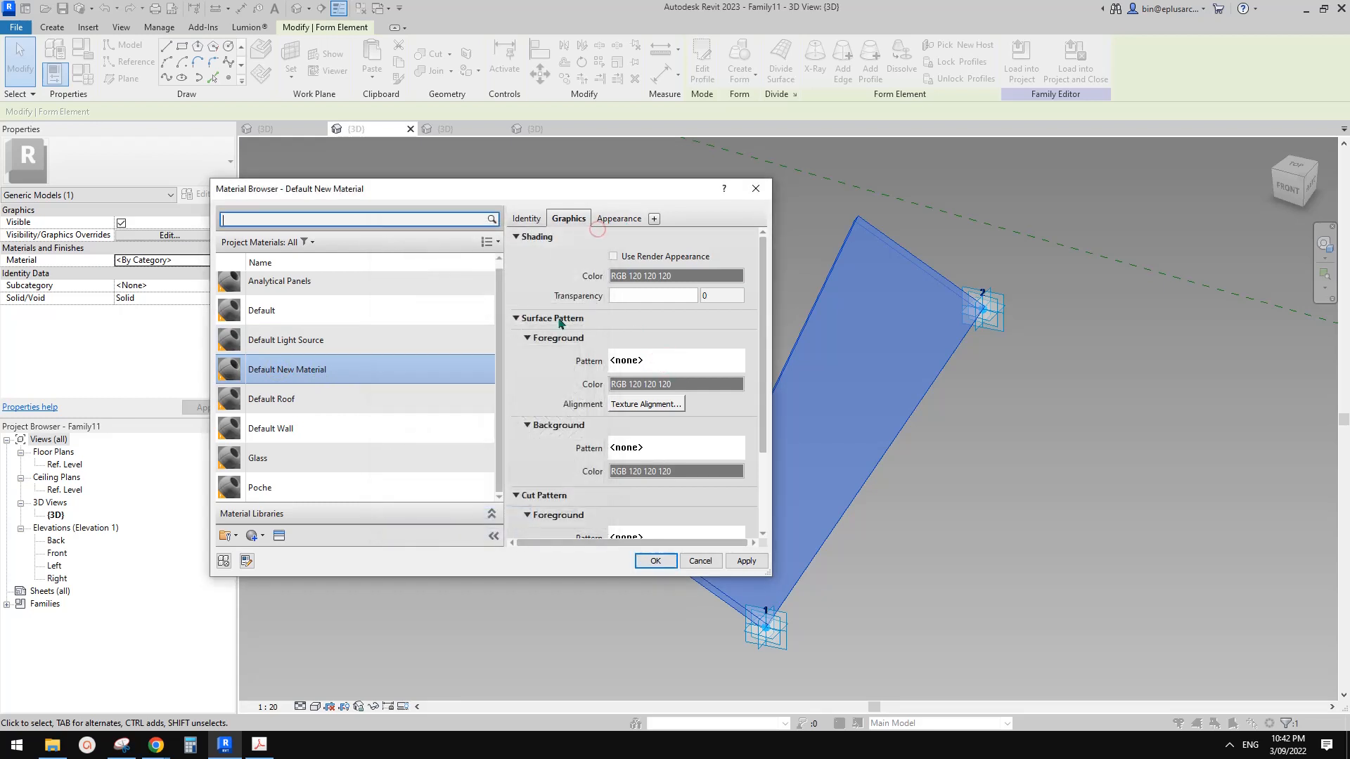
left_click(661, 365)
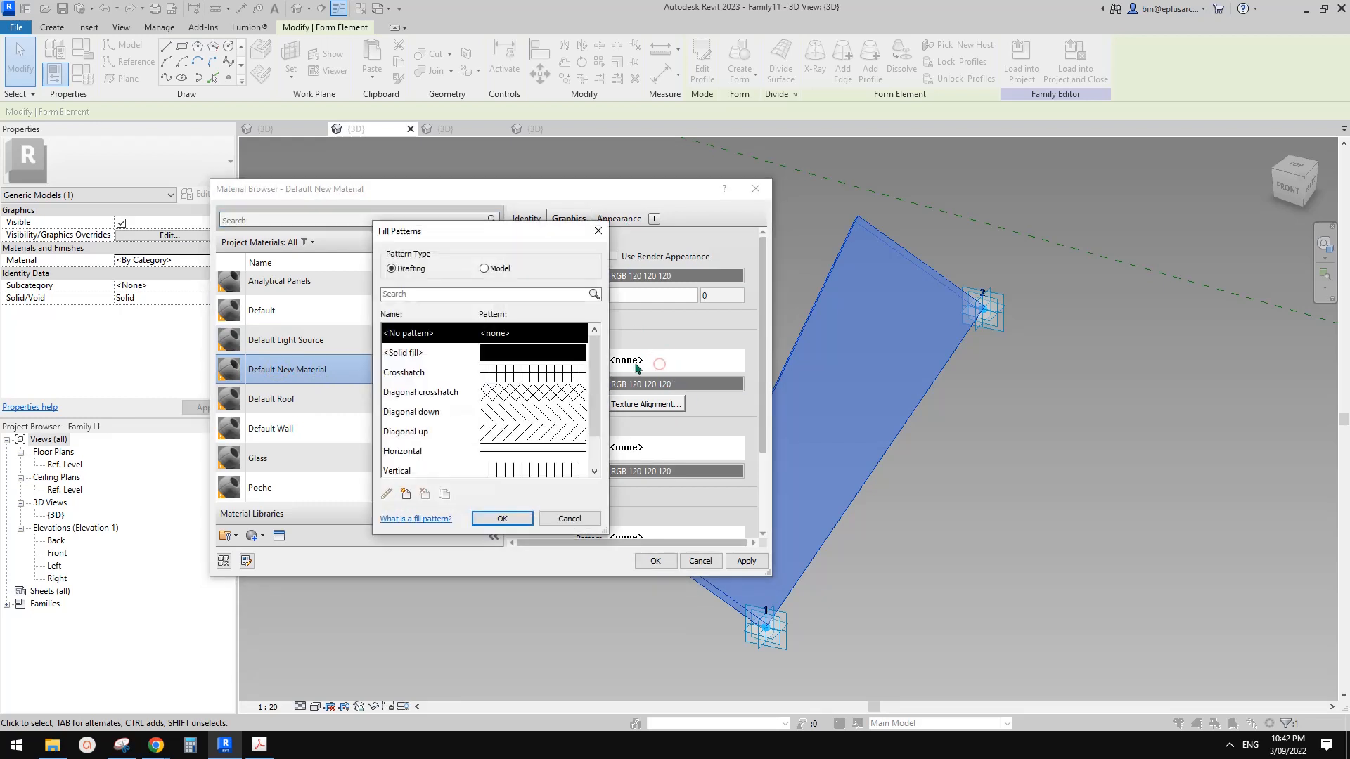
left_click(495, 268)
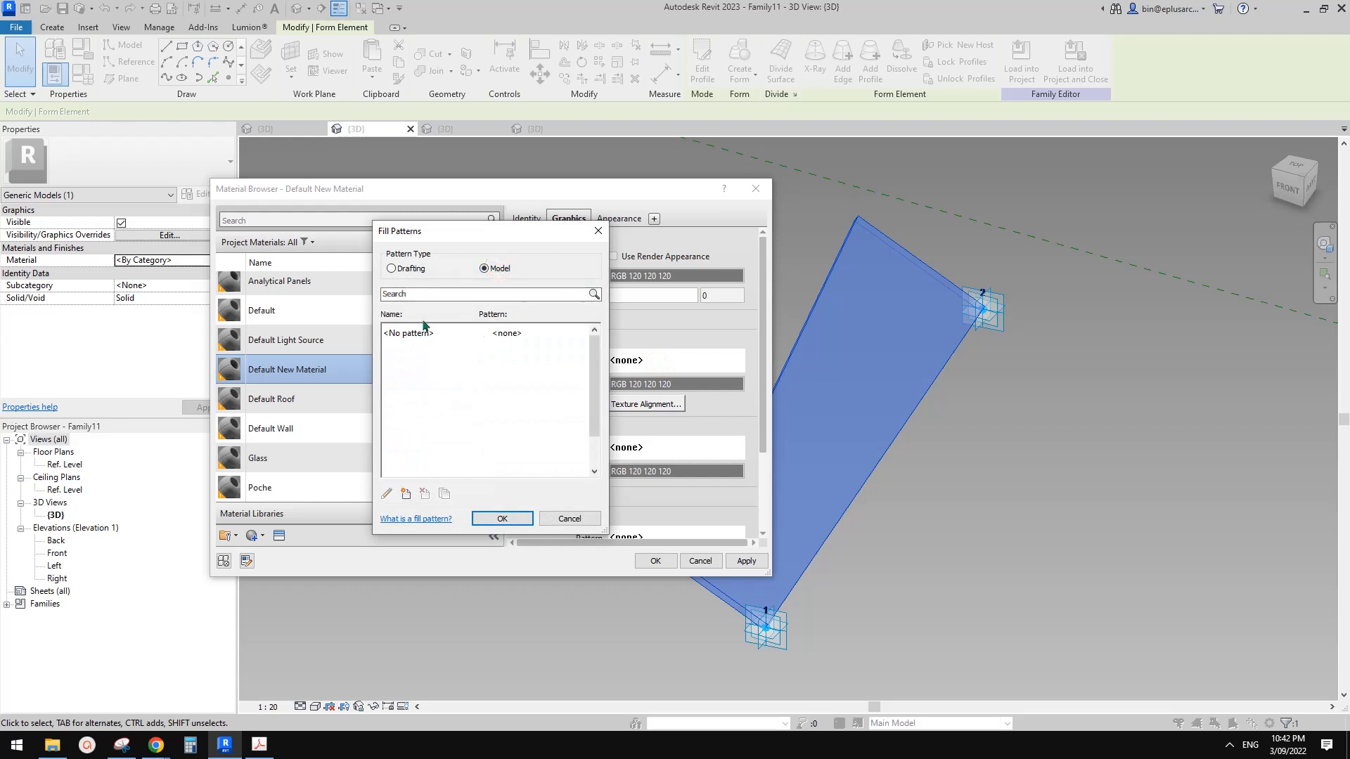
left_click(406, 493)
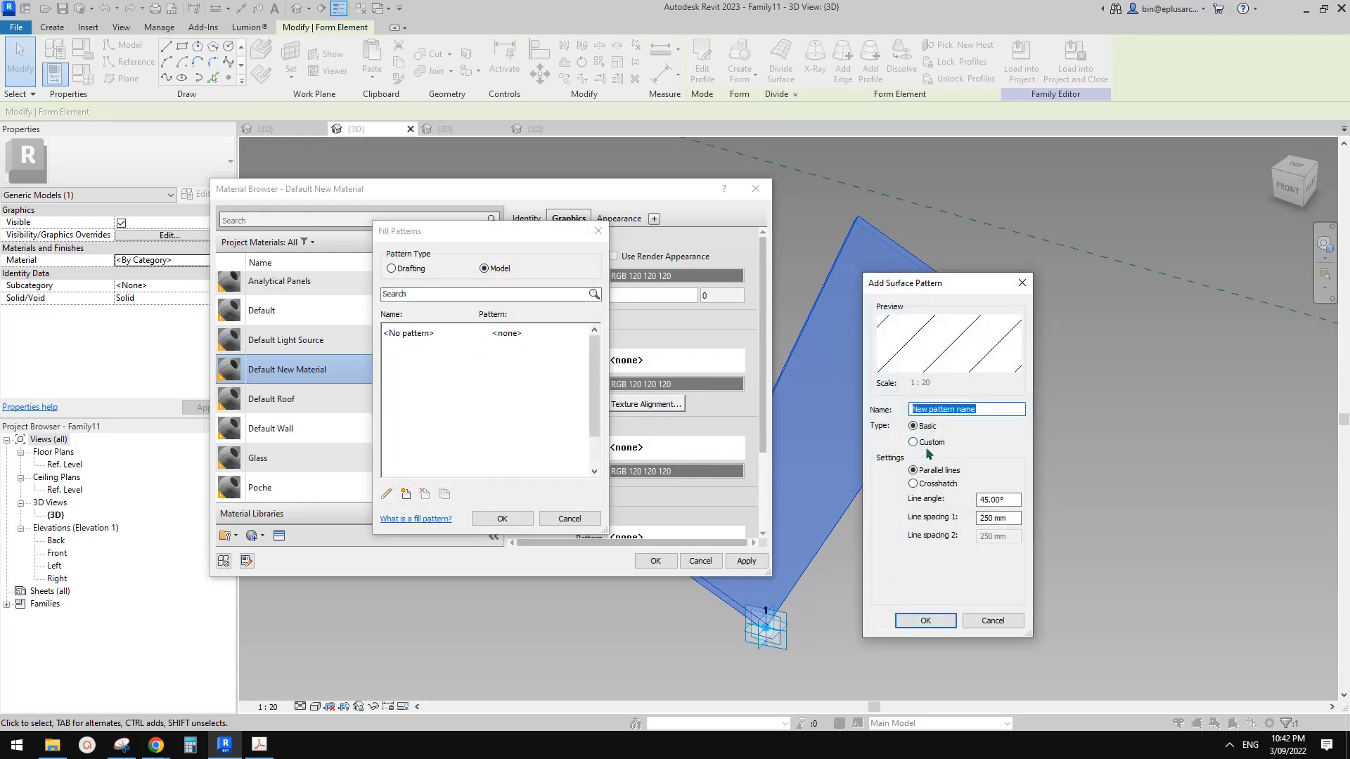
double_click(998, 499)
type("9")
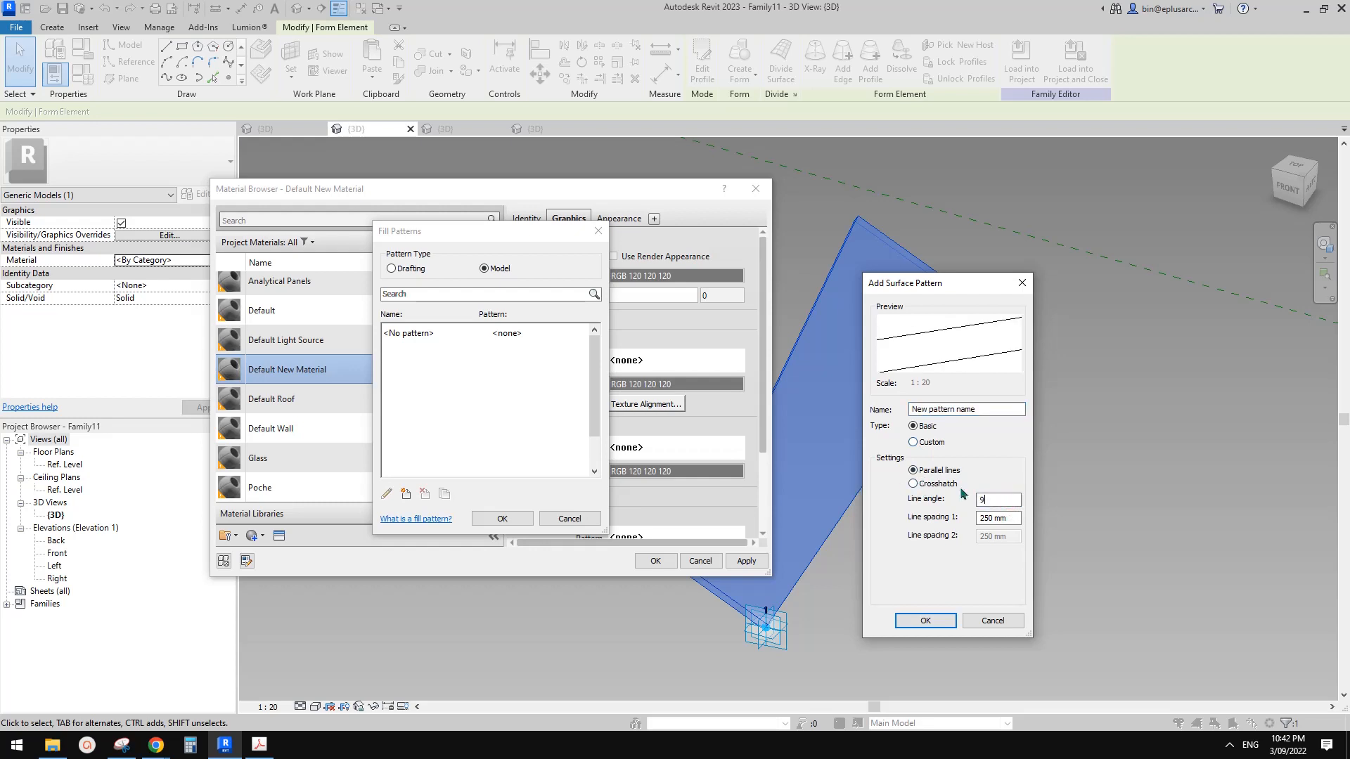
type("0")
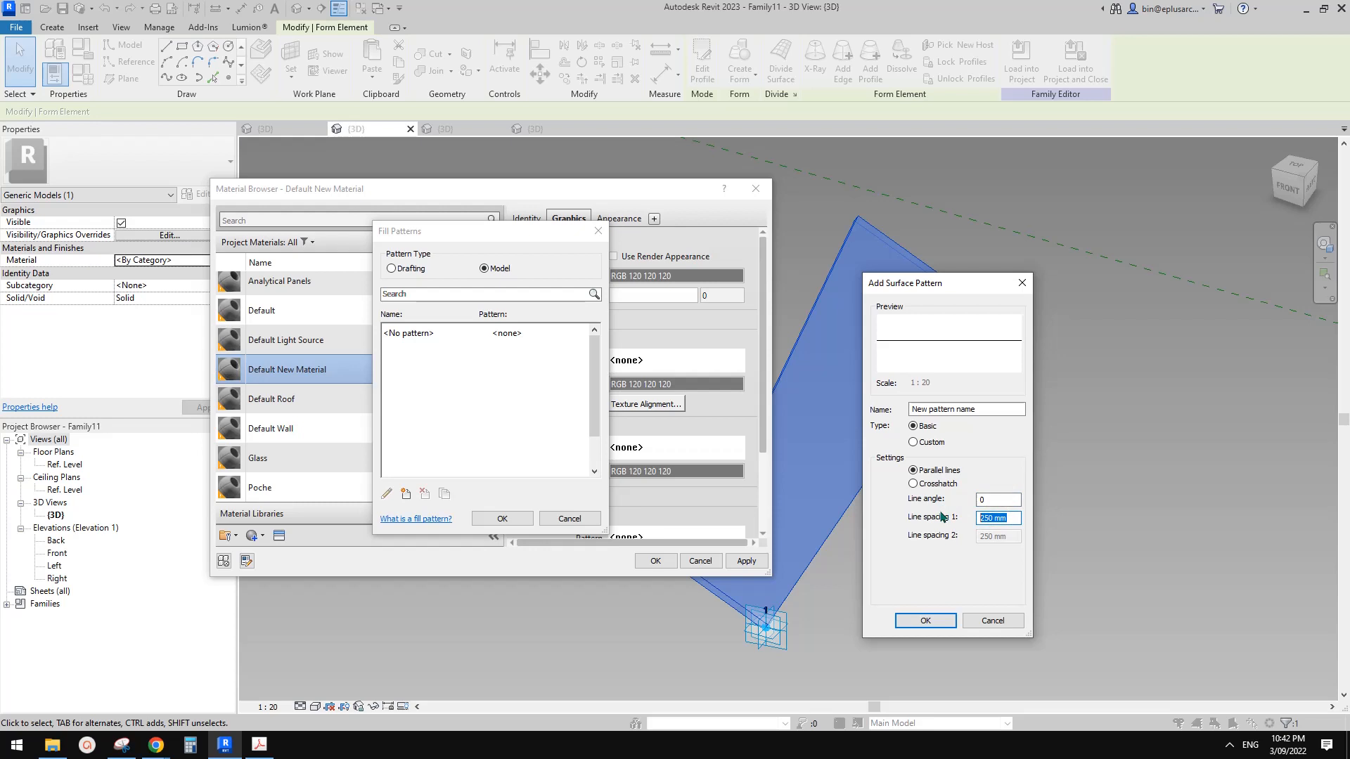
type("100")
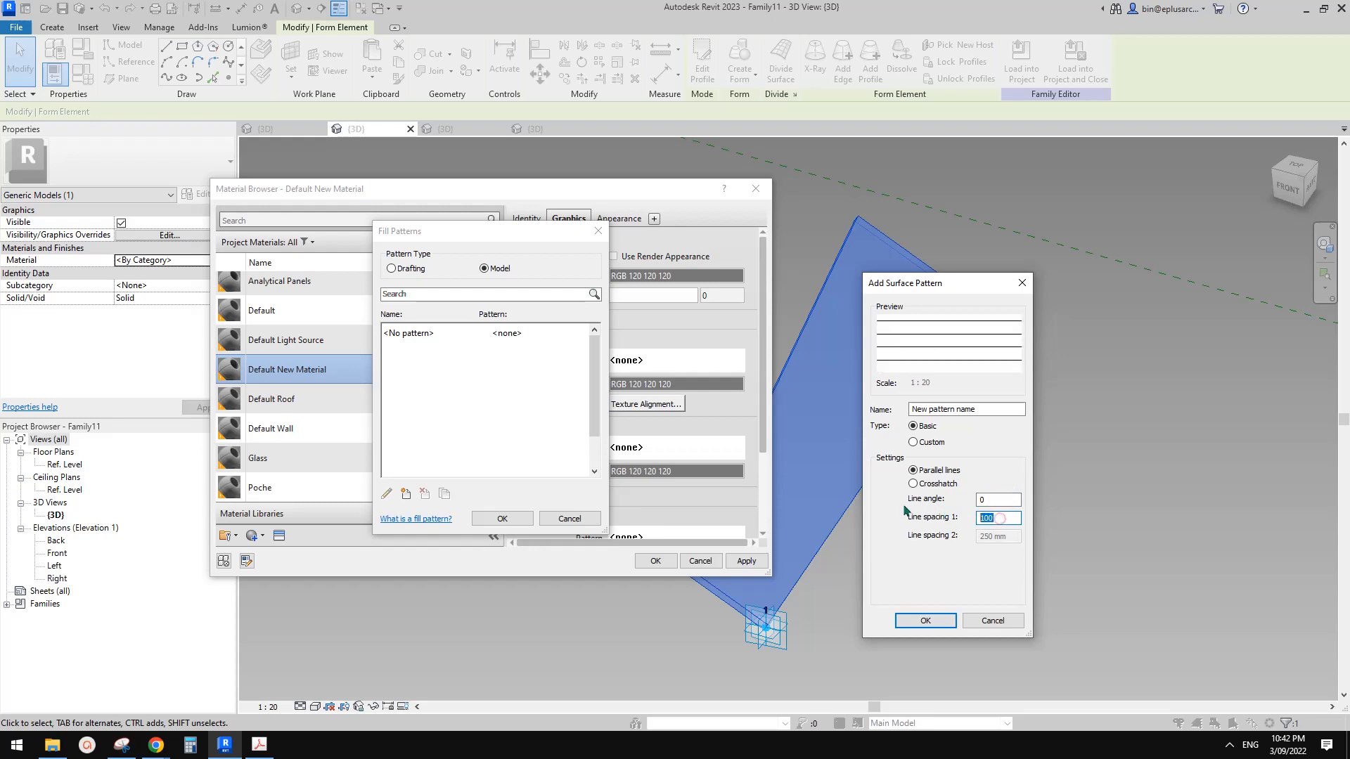
type("50")
left_click(926, 620)
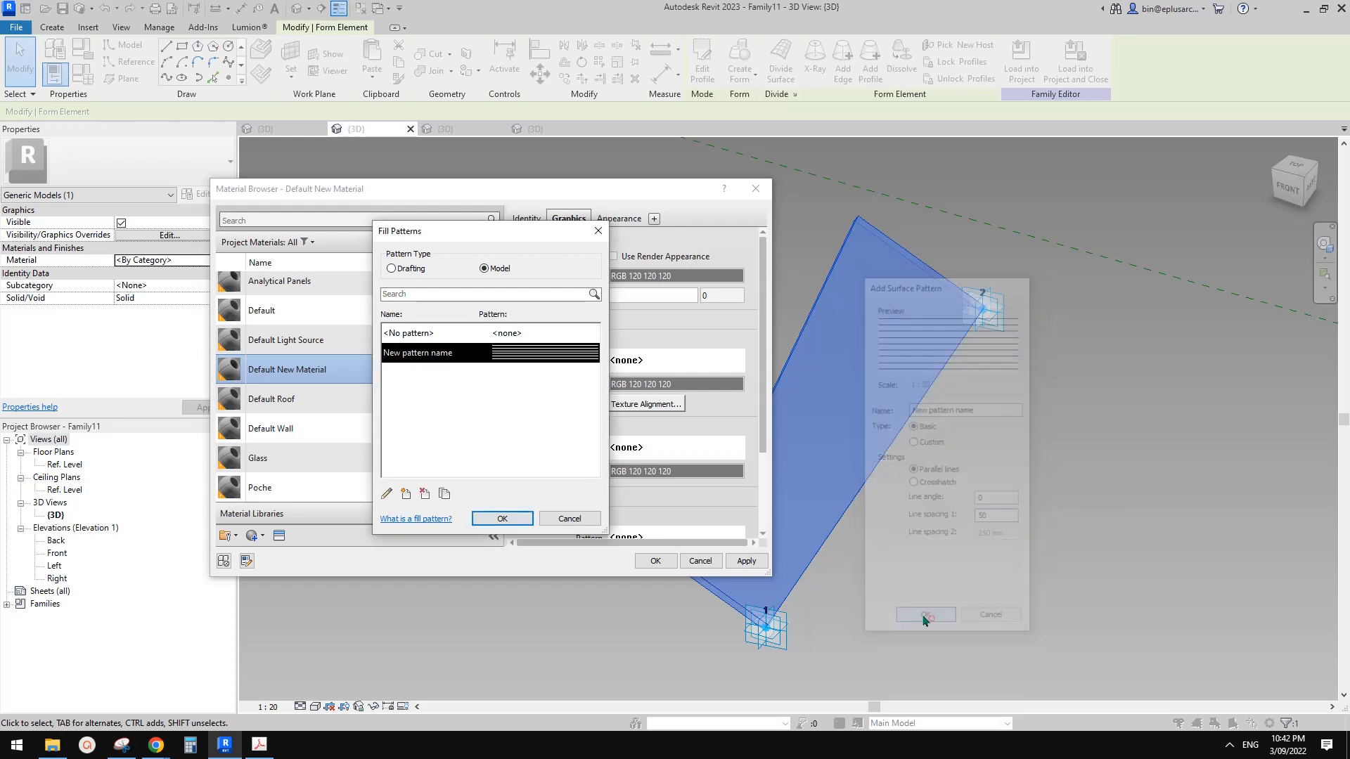
left_click(499, 517)
left_click(656, 561)
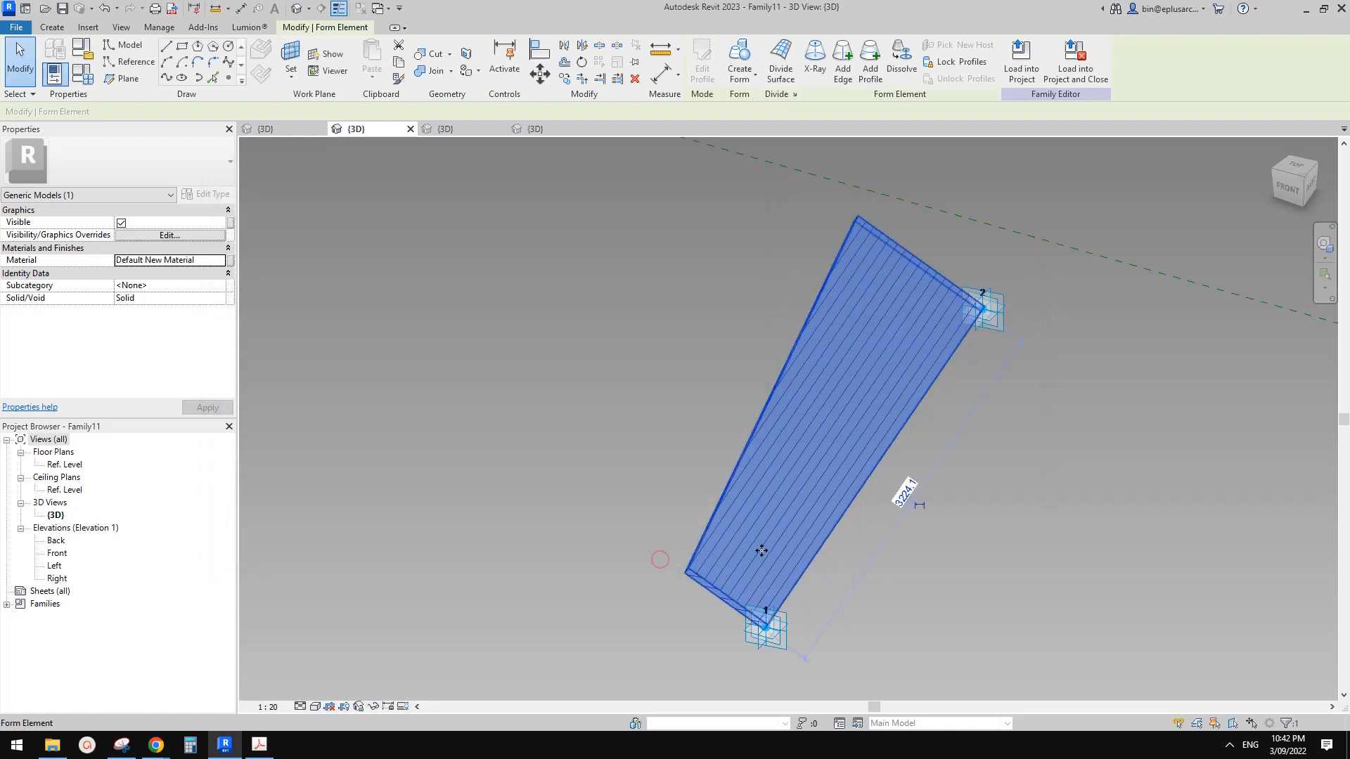
Edit the plate material's surface pattern to a line angle of 90° and apply the change
left_click(220, 266)
left_click(714, 360)
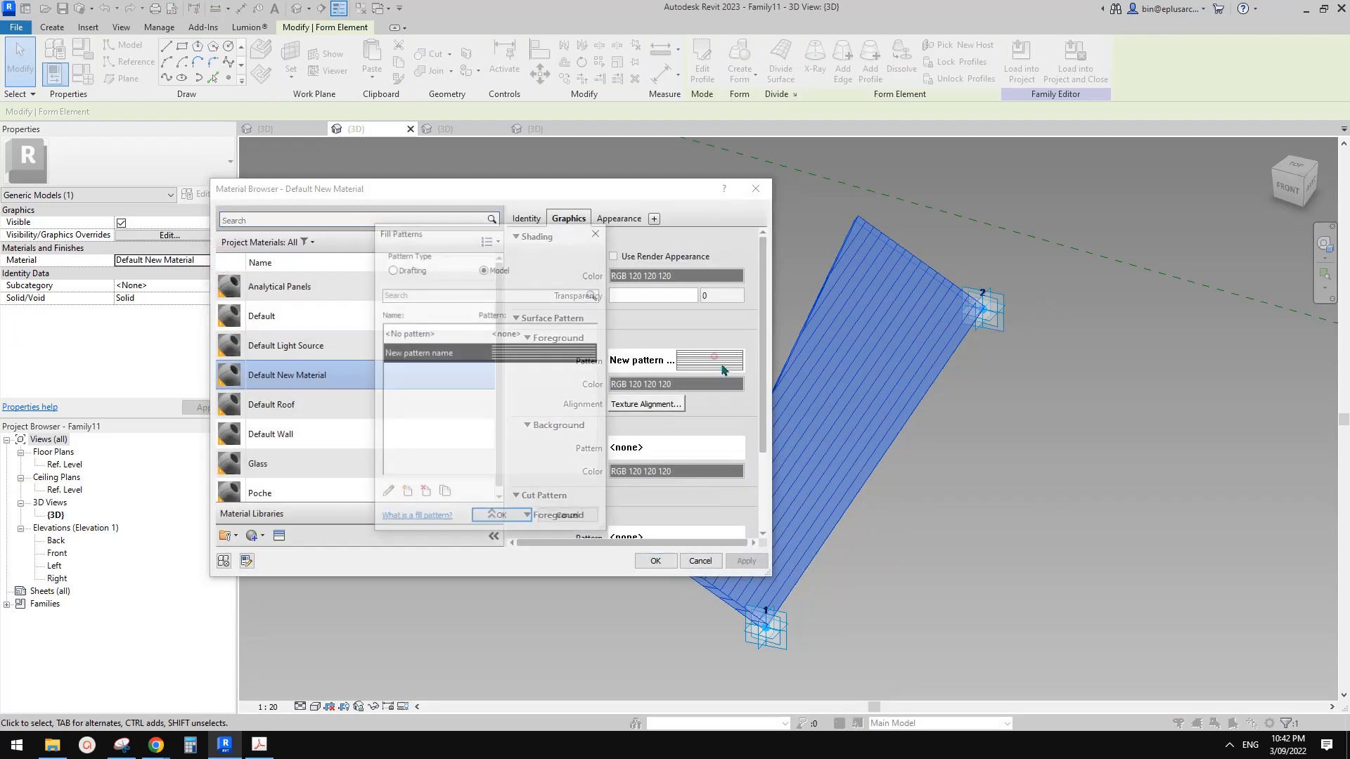
left_click(405, 494)
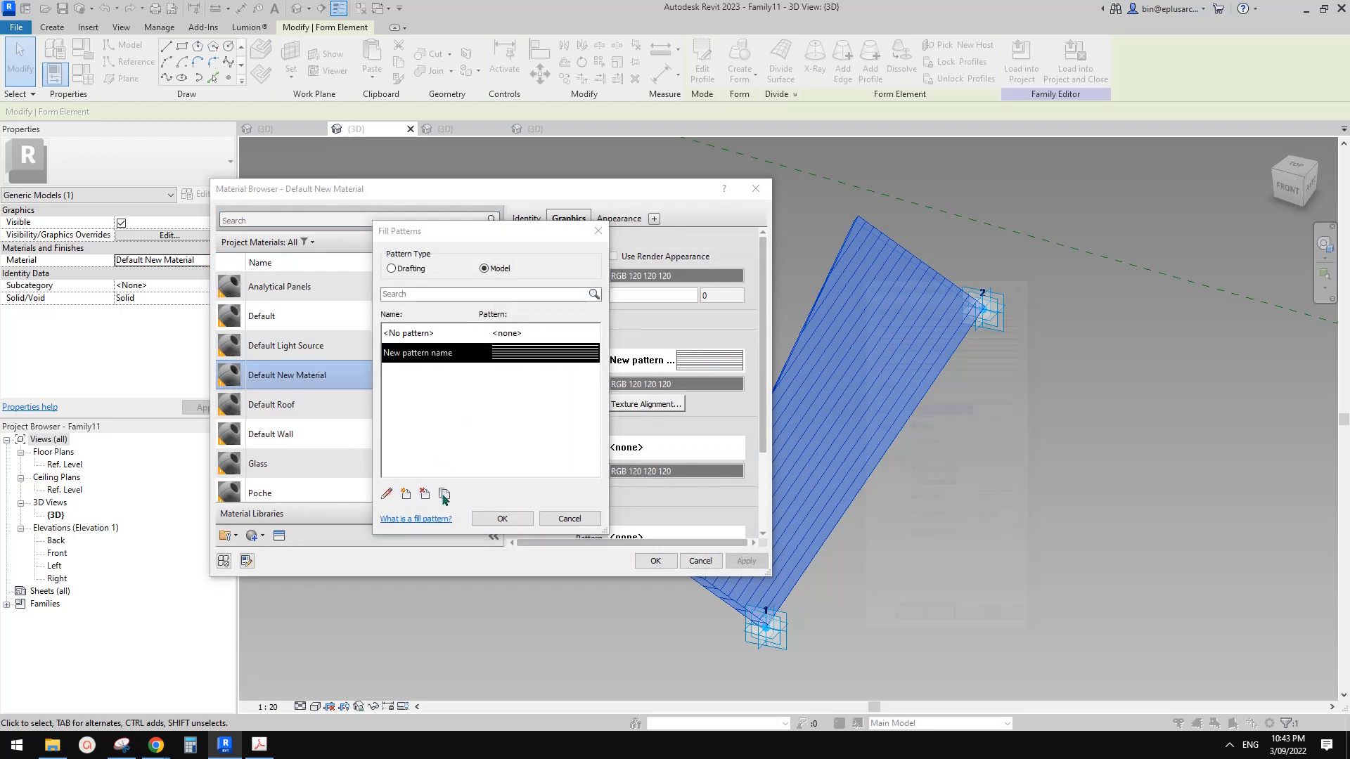
type("90")
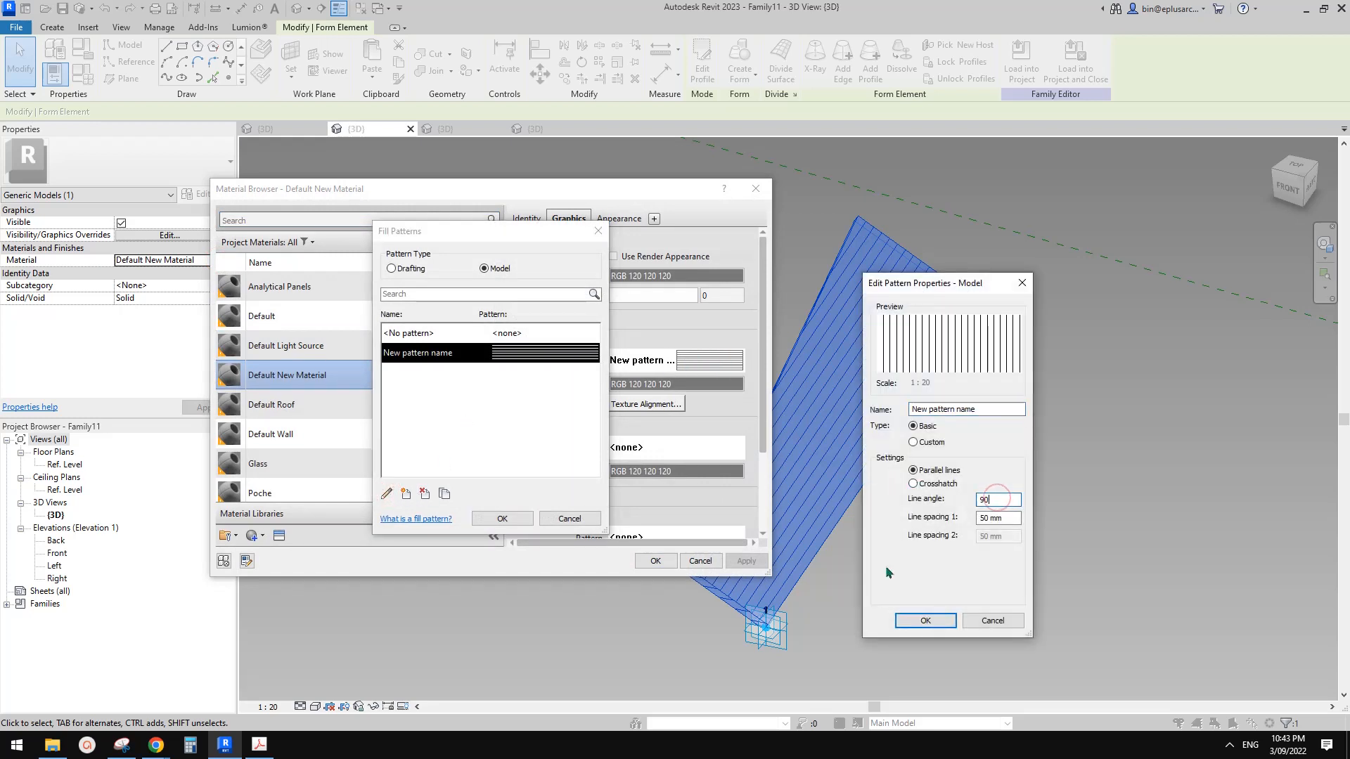
left_click(925, 620)
left_click(502, 519)
left_click(653, 560)
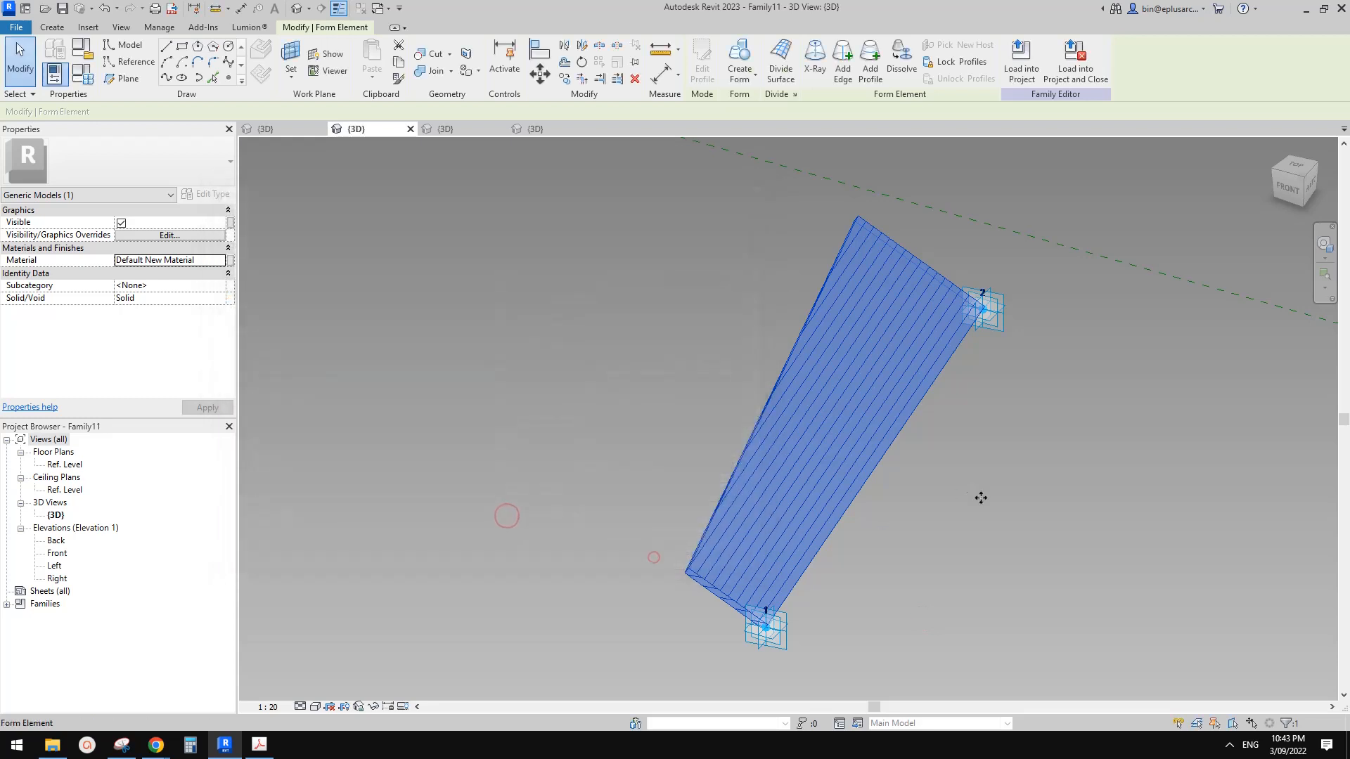
Load the edited Family11 plate into Family10b.rfa only, overwriting the existing version
left_click(1021, 65)
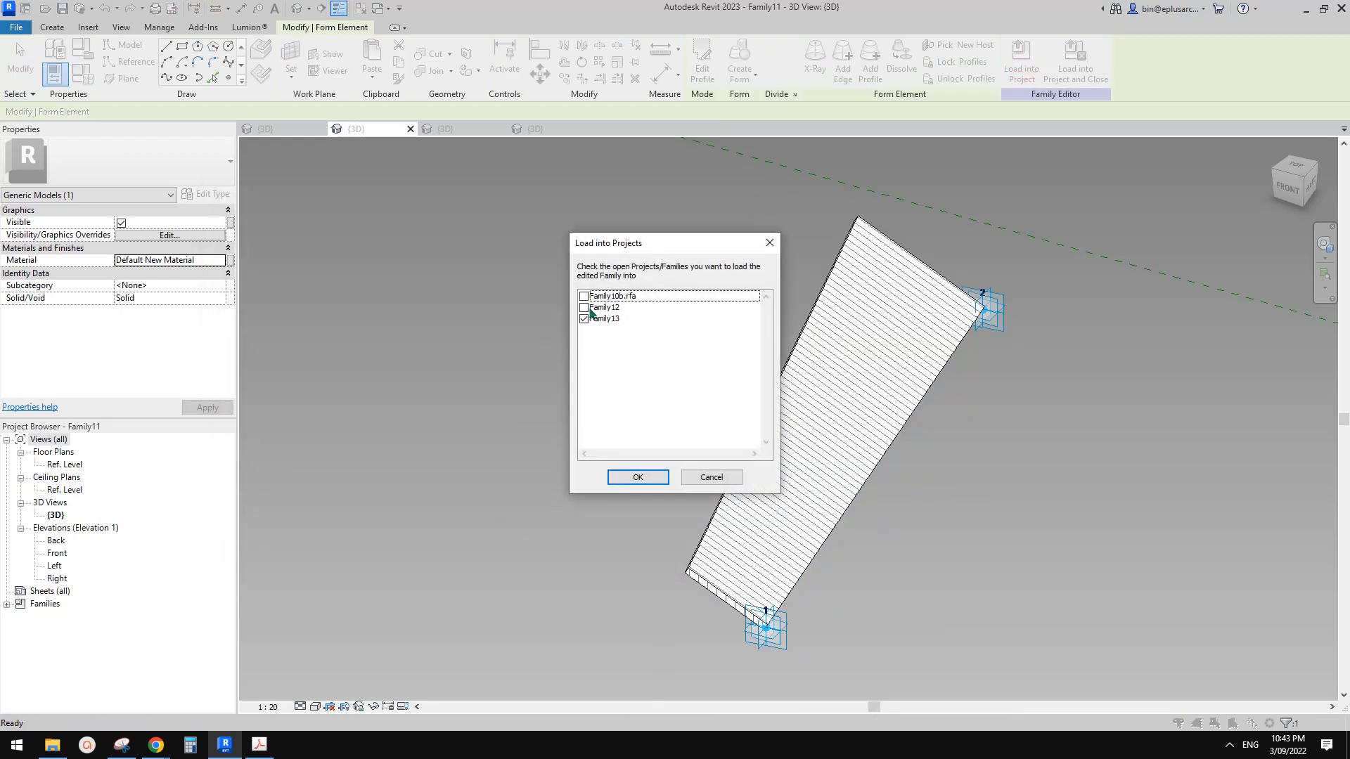
left_click(583, 295)
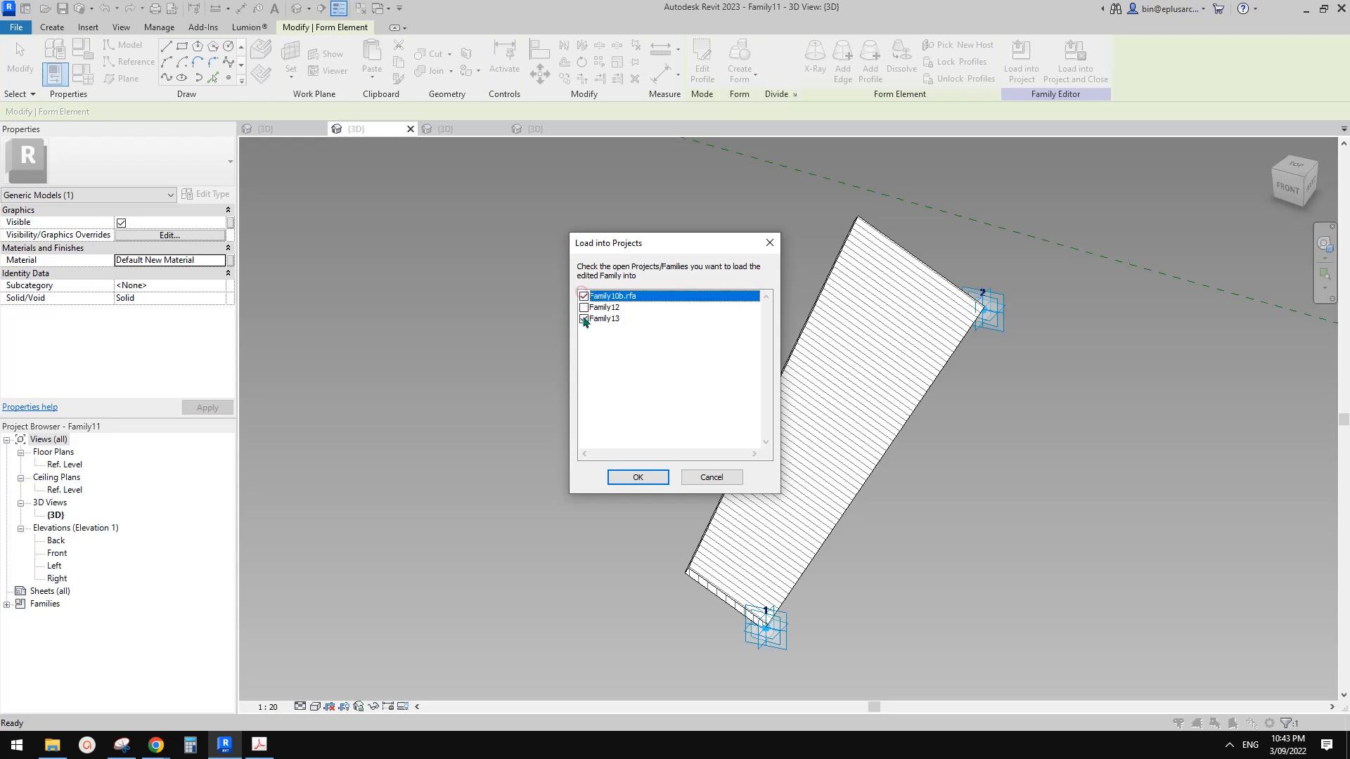
left_click(584, 318)
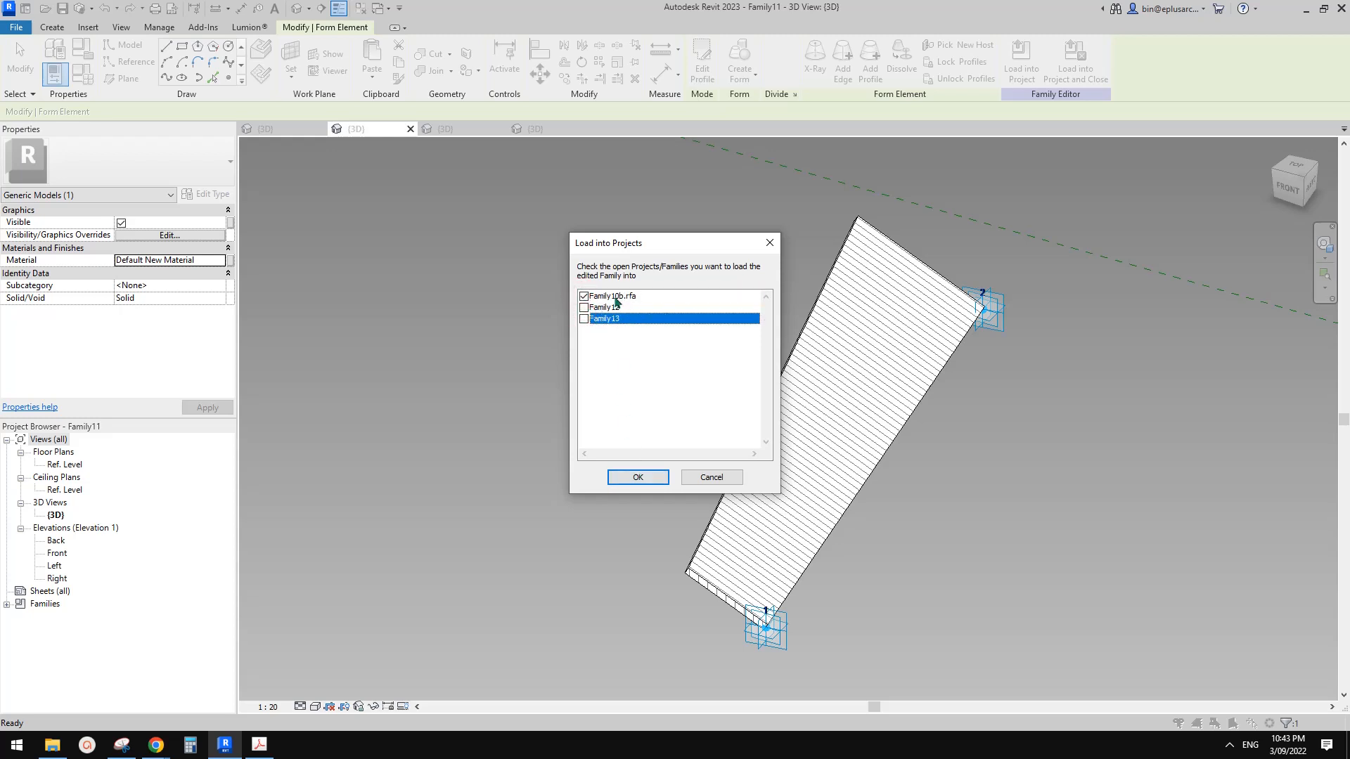
left_click(641, 478)
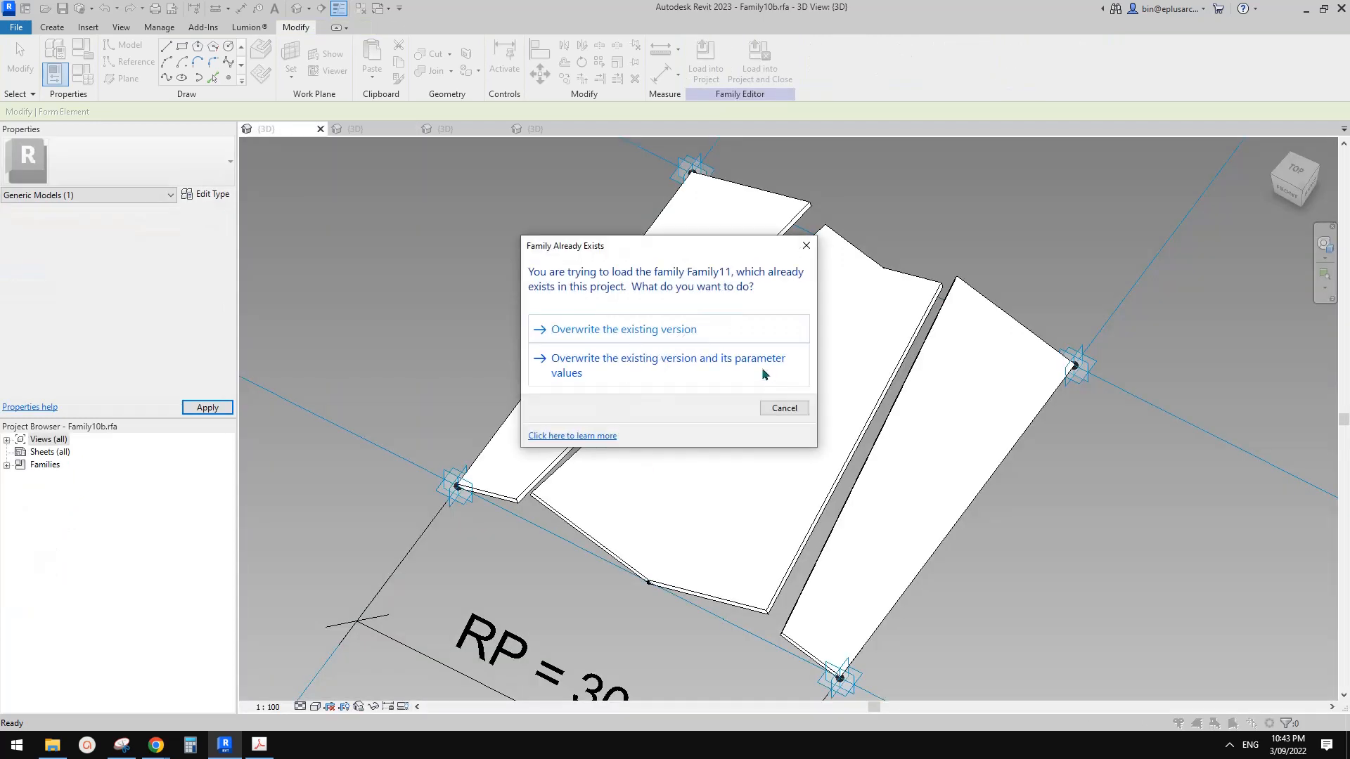
left_click(656, 330)
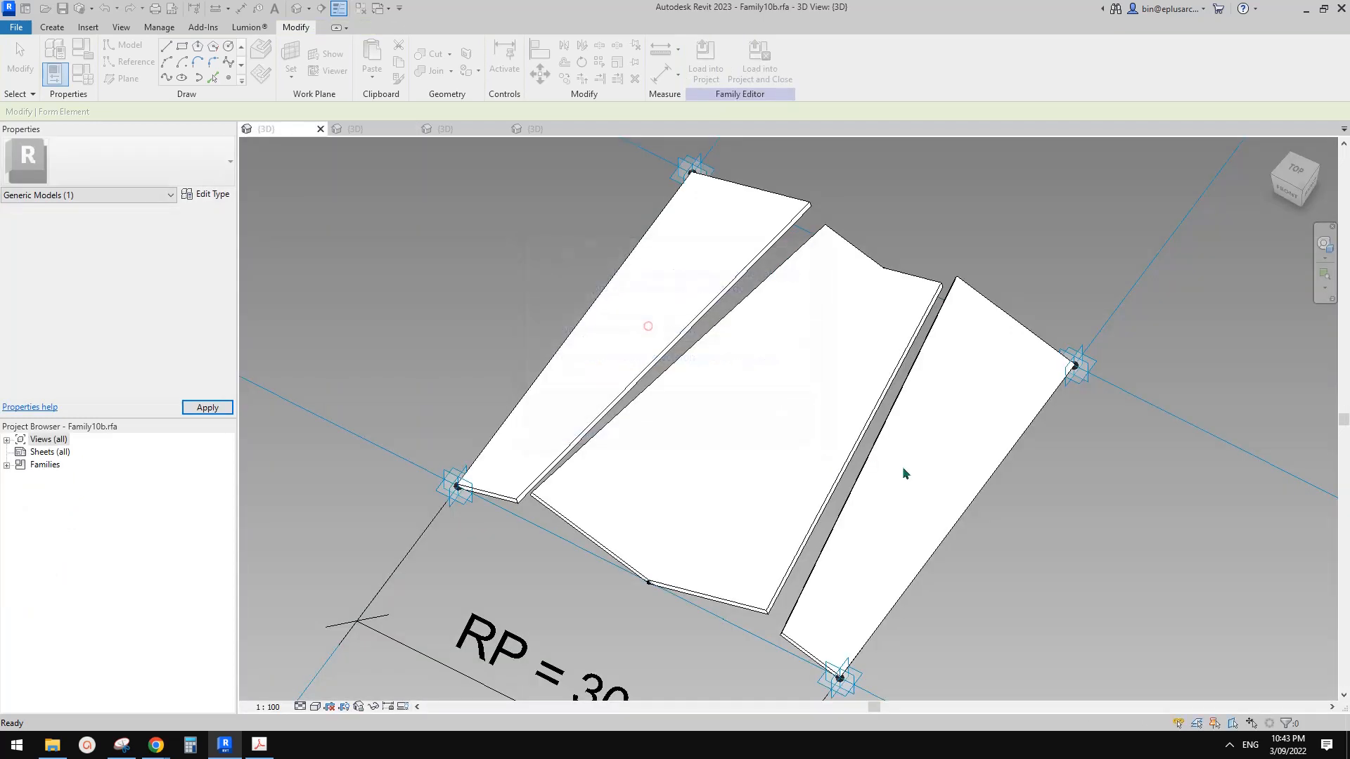
Load Family10b into Family13, overwriting the existing version and the shared Family11 sub-component with the Family10b version
scroll(808, 418, "down", 2)
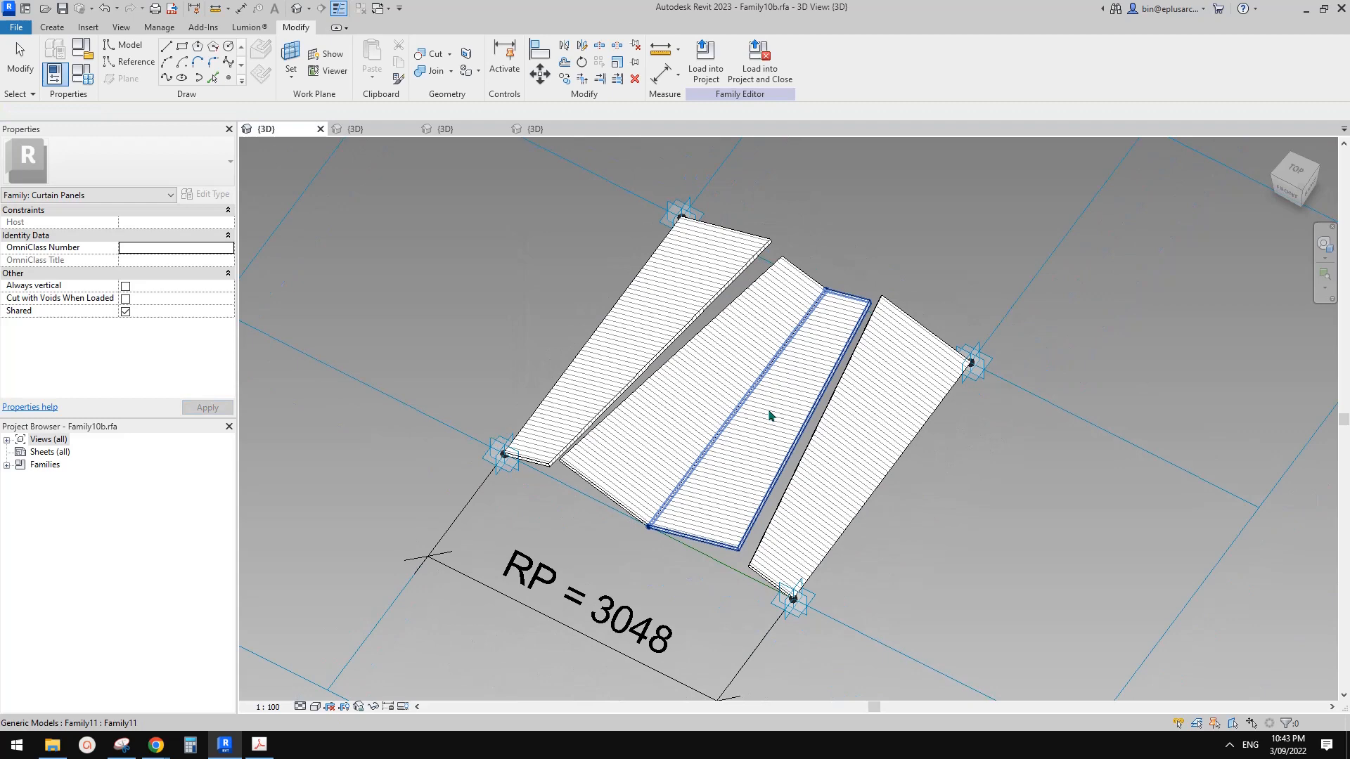
left_click(706, 66)
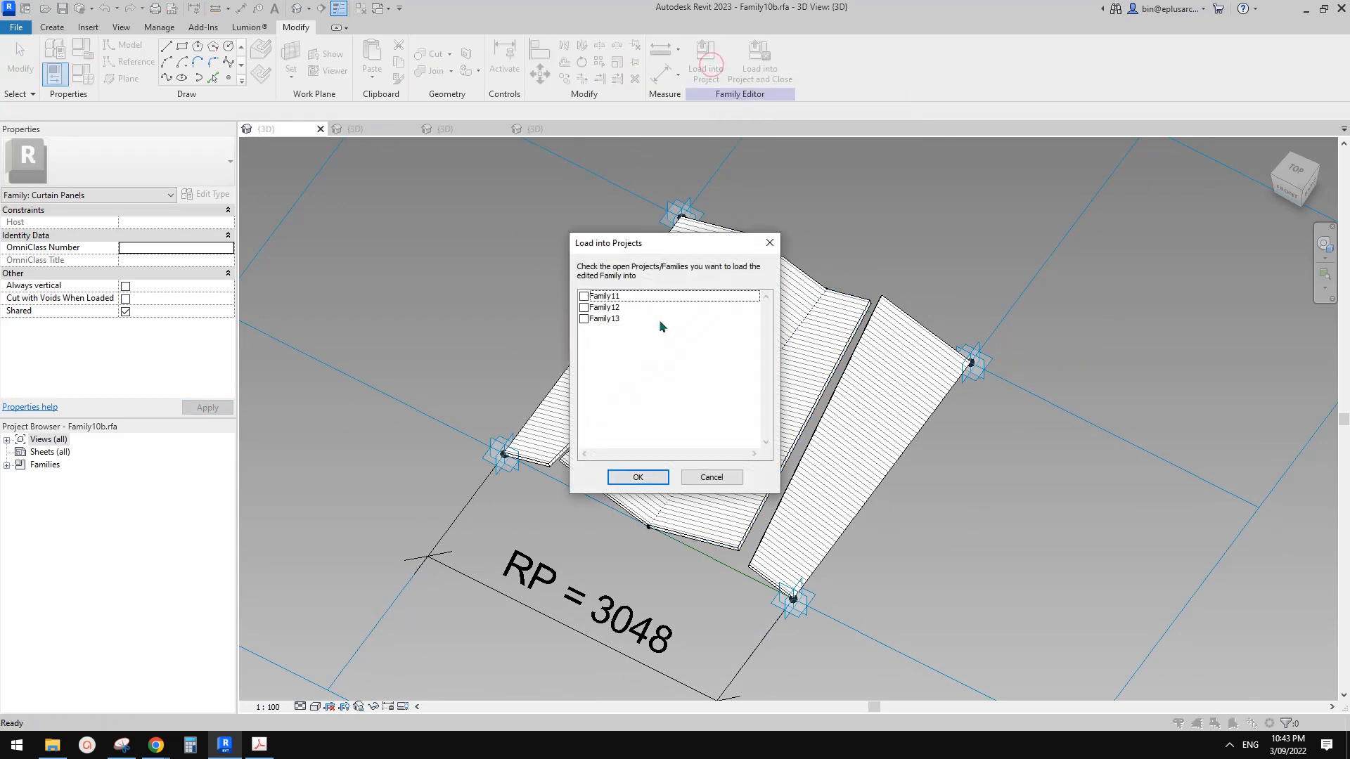
left_click(584, 319)
left_click(638, 477)
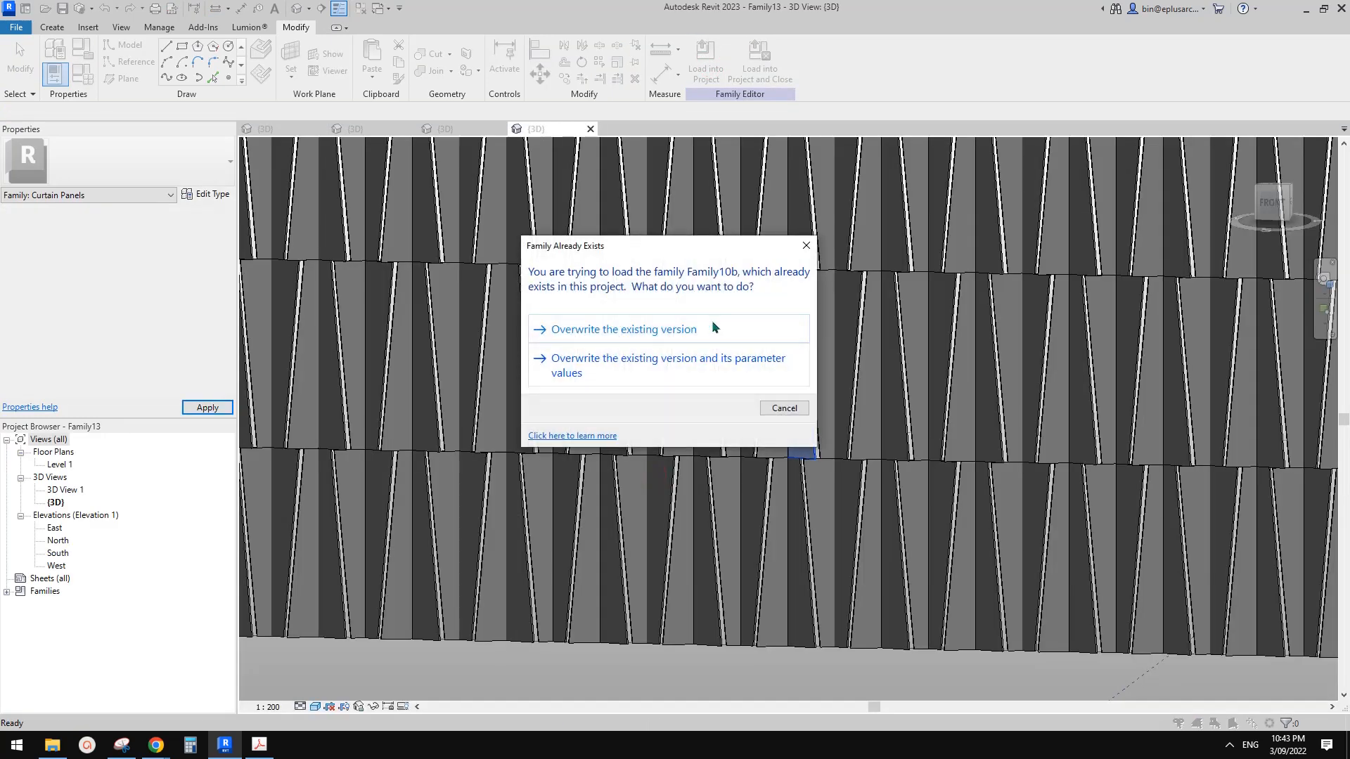
left_click(632, 331)
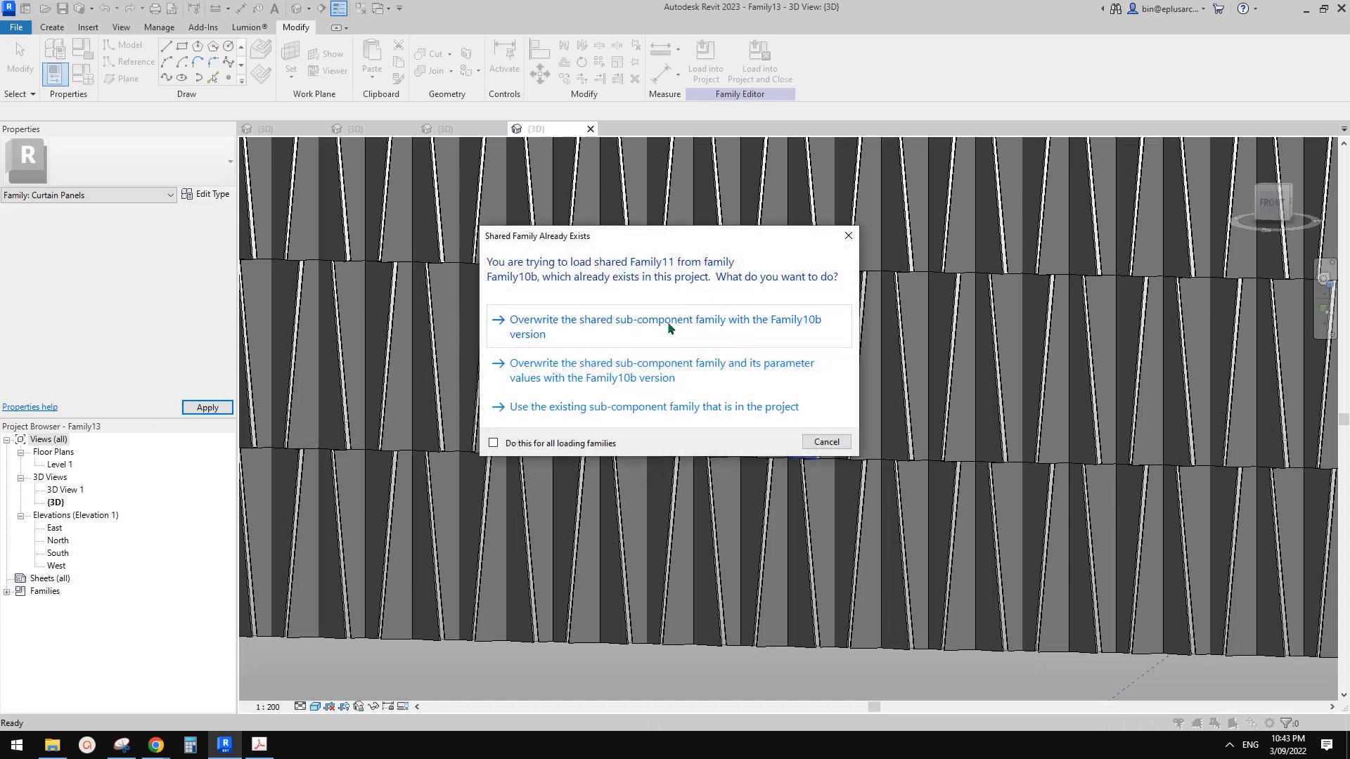
left_click(667, 325)
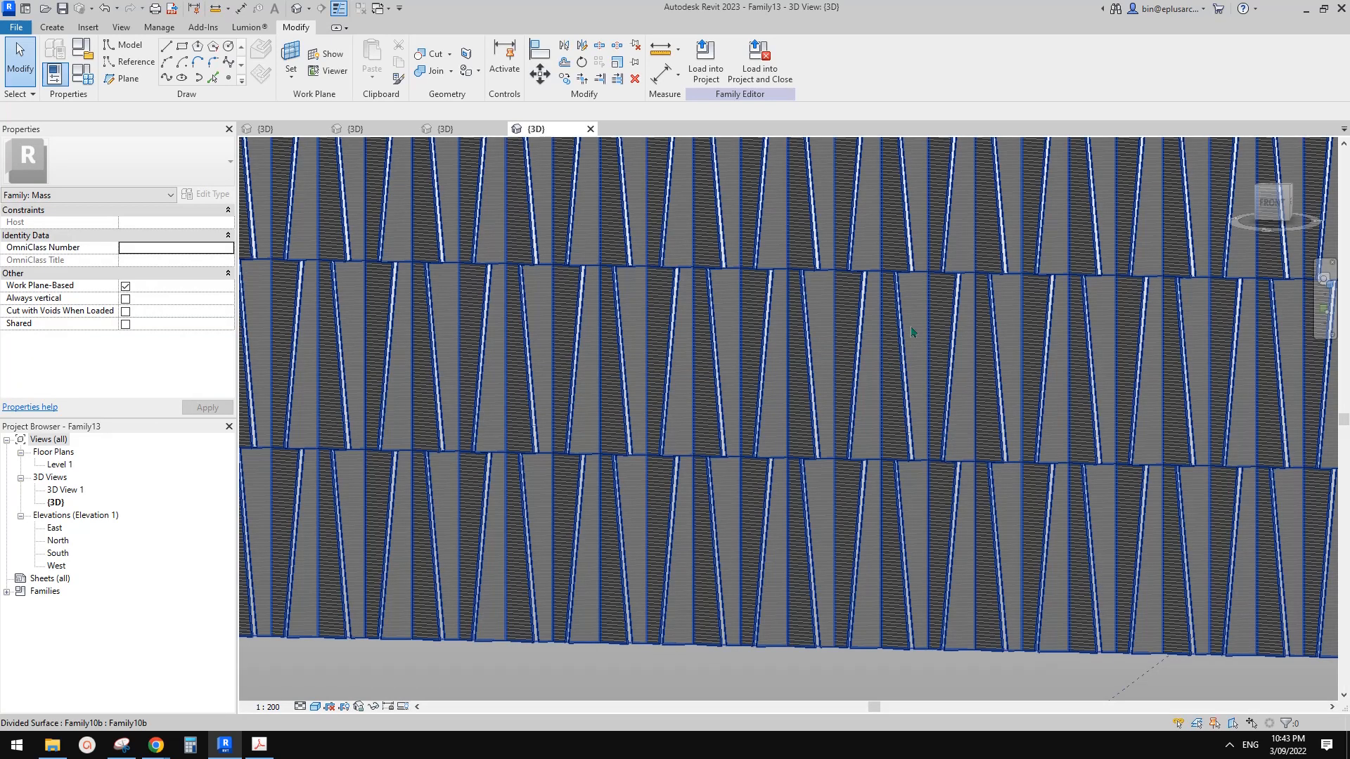
Compare the patterned facade with the reference photos in the Google Docs document in Chrome, and return to Revit
middle_click_drag(1006, 380, 845, 504, "shift")
scroll(903, 353, "down", 3)
scroll(846, 507, "up", 2)
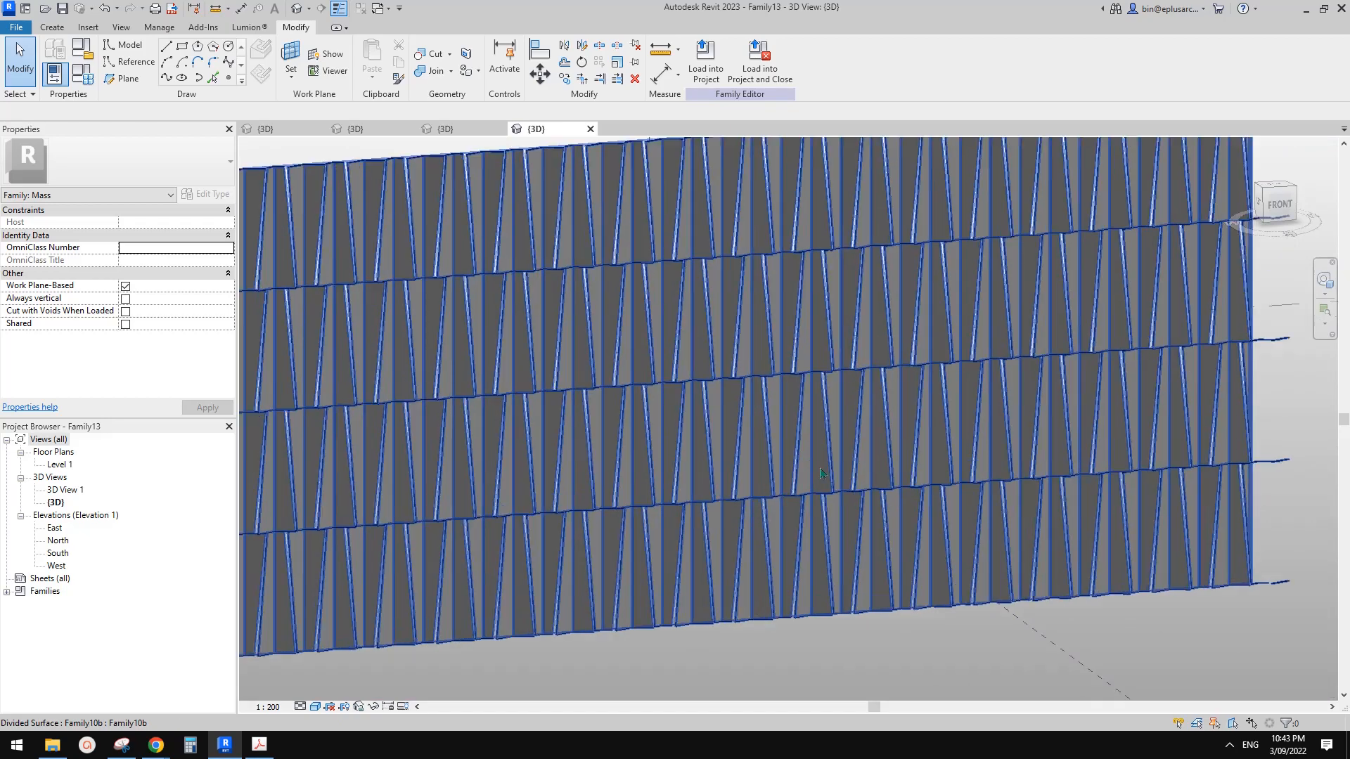
mouse_move(156, 743)
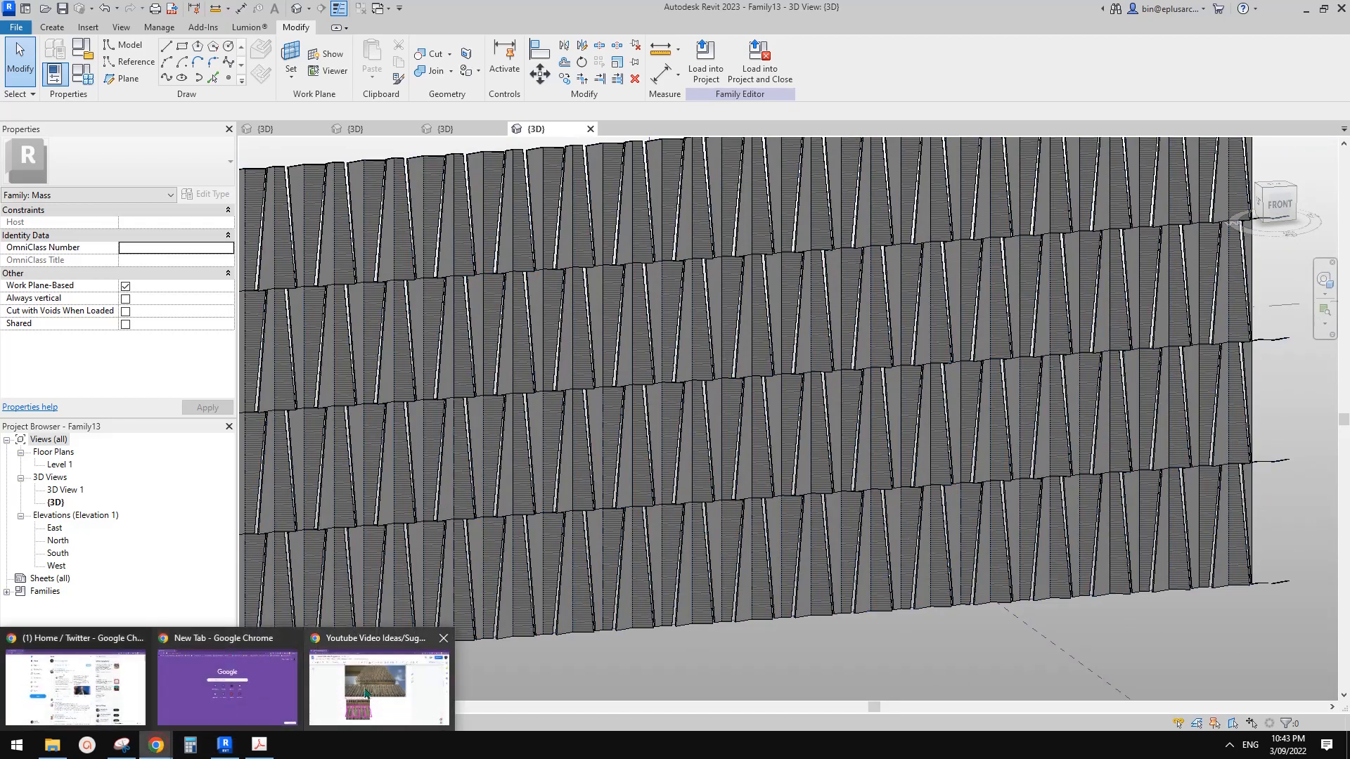
left_click(364, 688)
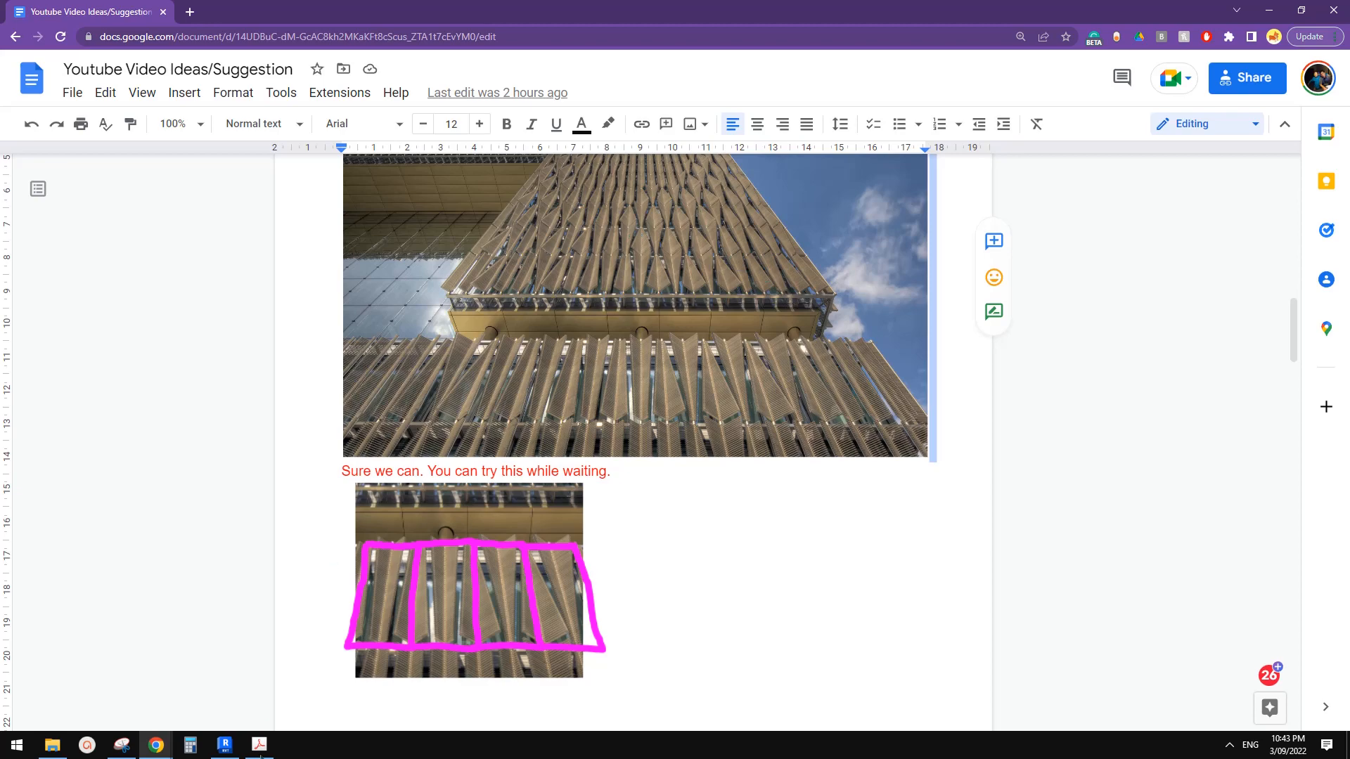
left_click(225, 745)
Set the w1 parameter of one Family10b curtain panel in the facade's lowest row to 200
middle_click_drag(717, 484, 771, 461, "shift")
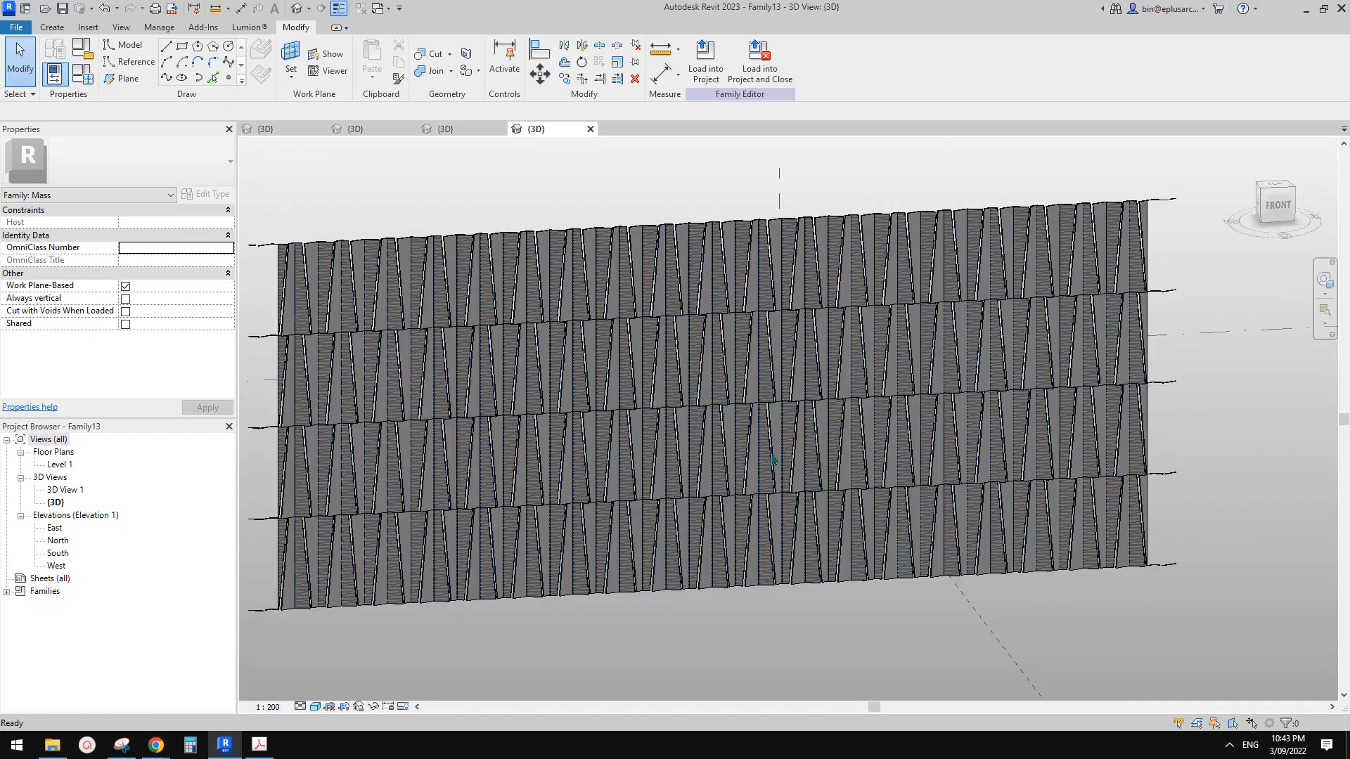
scroll(791, 596, "up", 3)
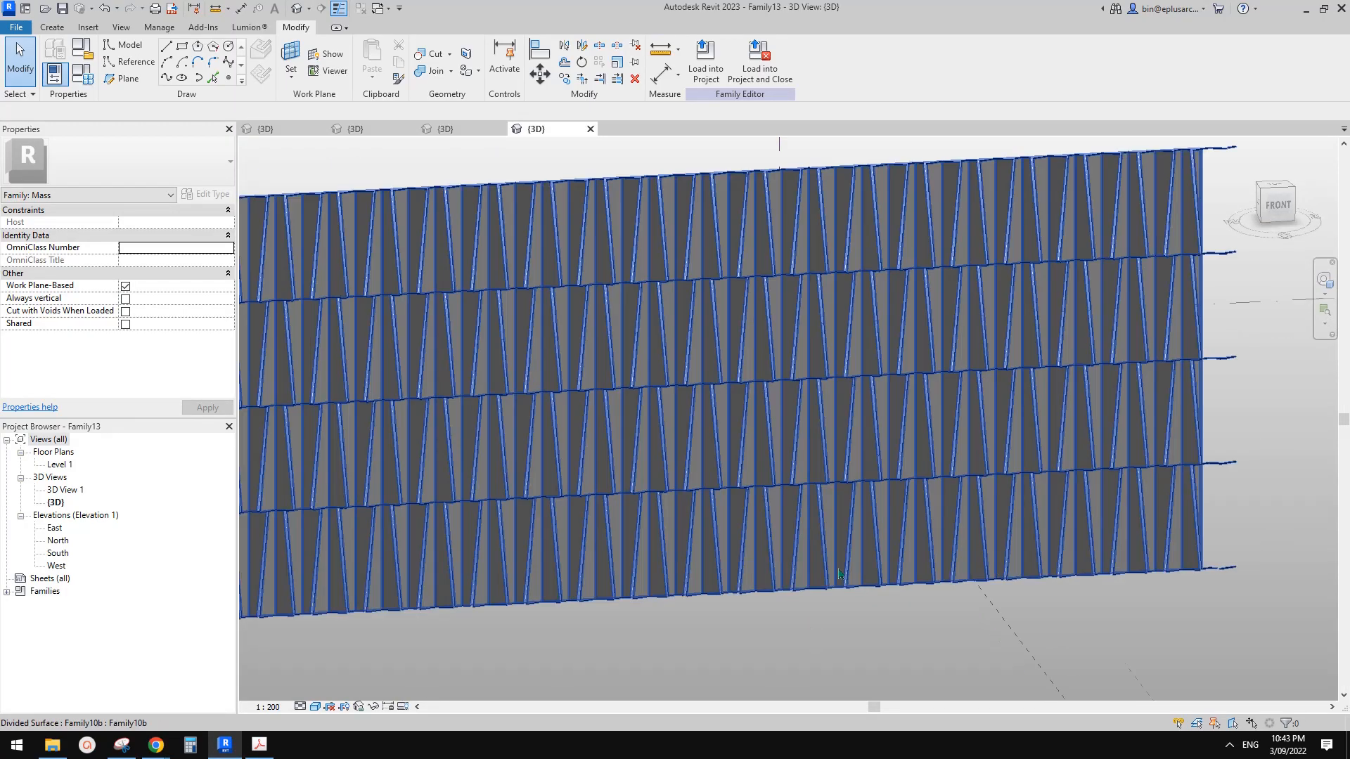
left_click(791, 553)
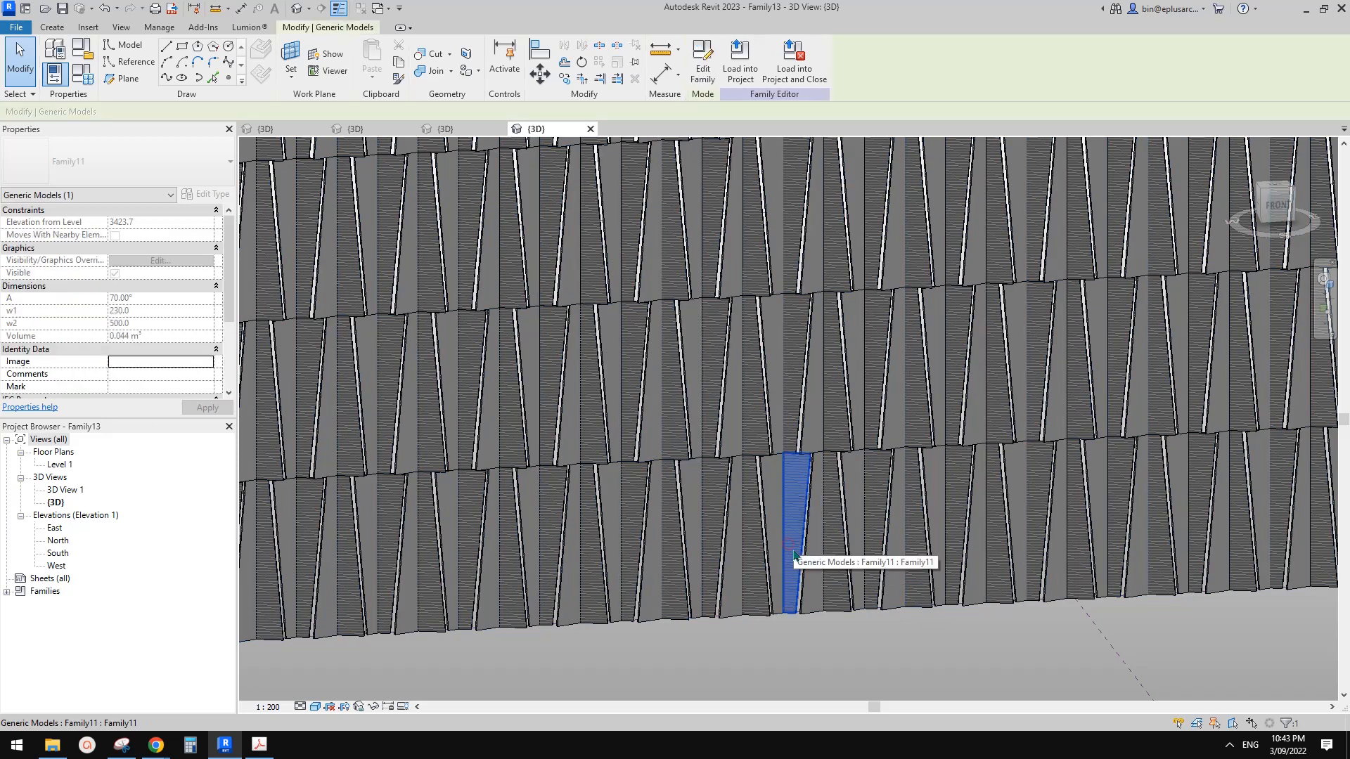
left_click(791, 549)
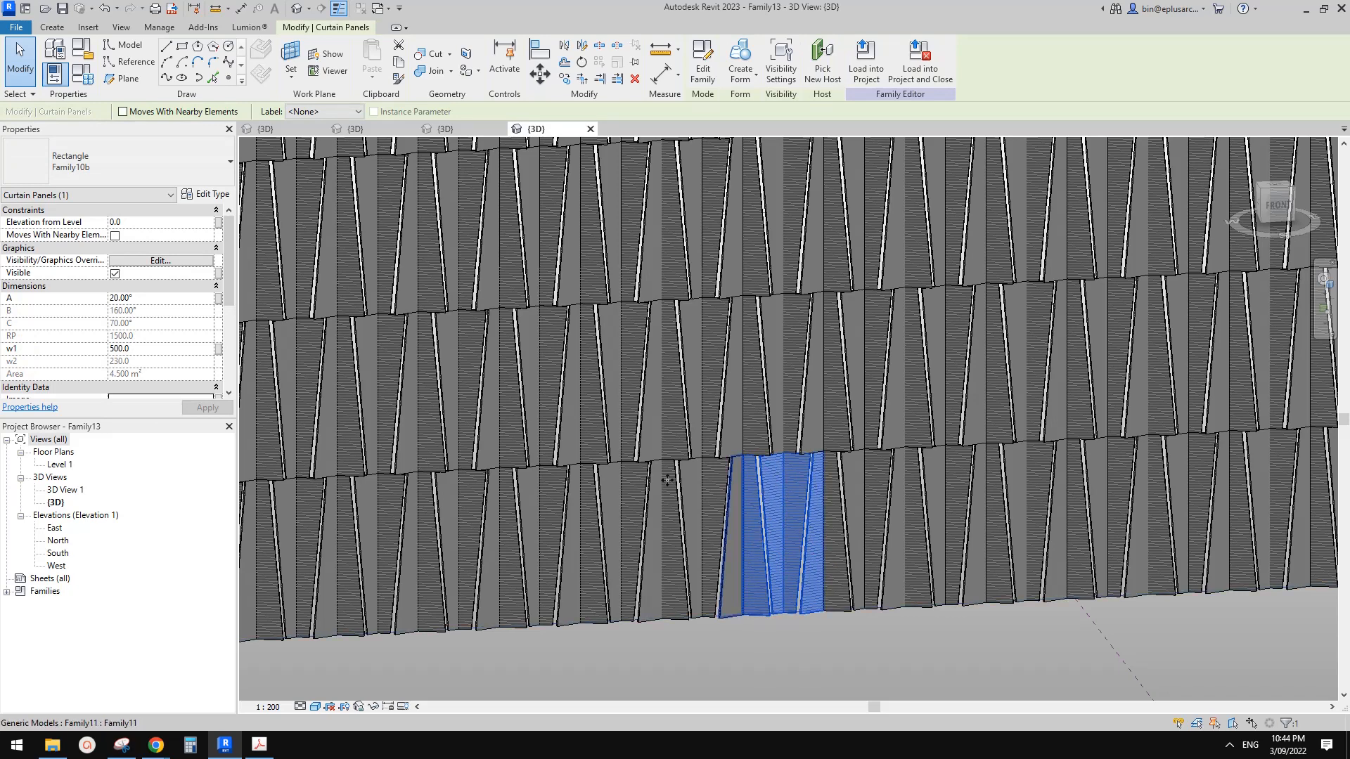
scroll(101, 345, "down", 1)
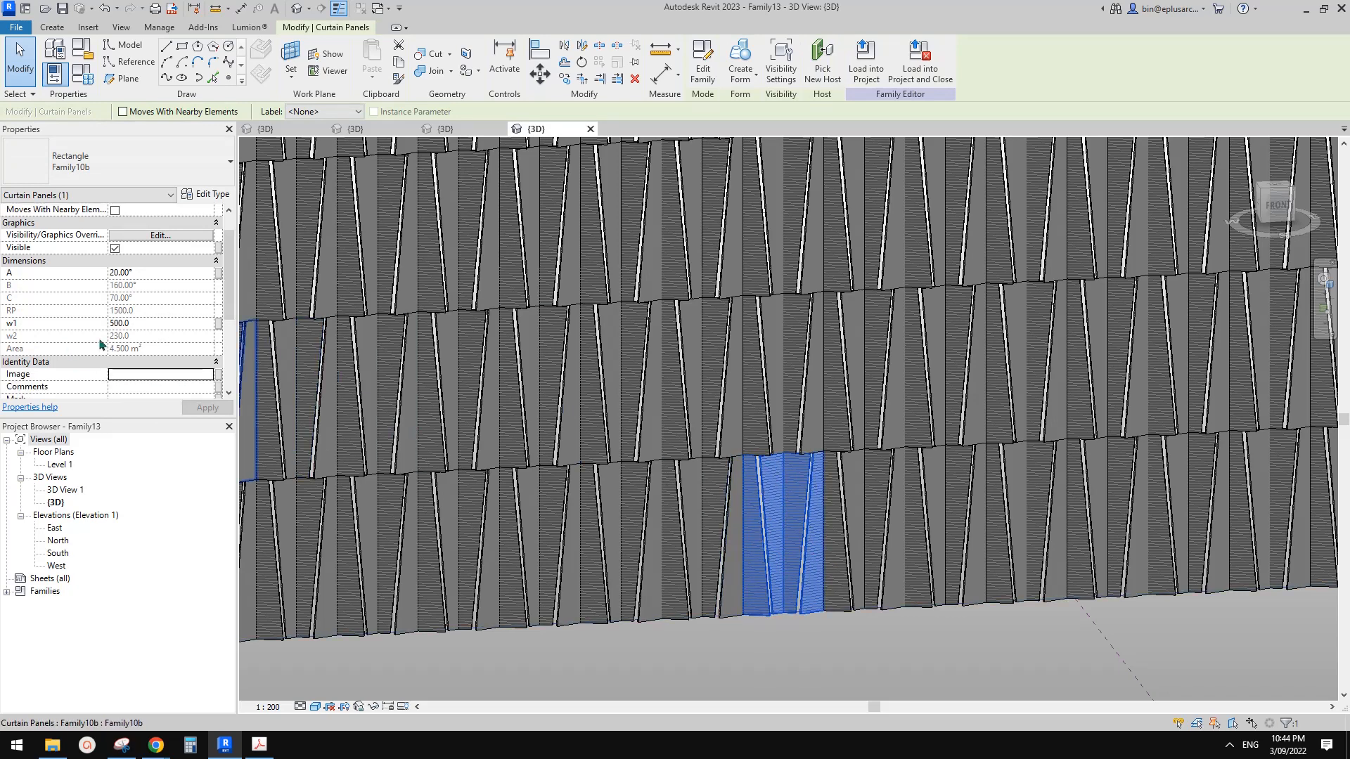
left_click(166, 324)
type("3")
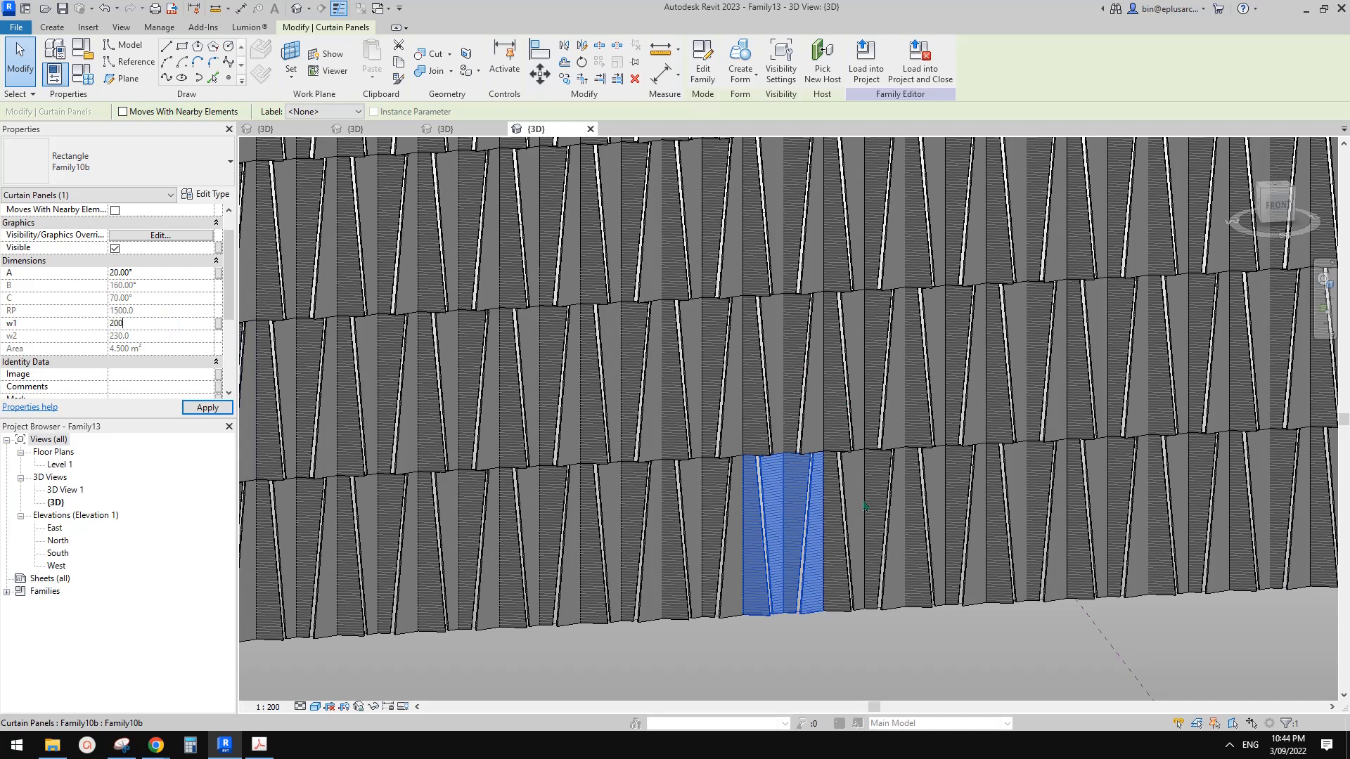
key("Return")
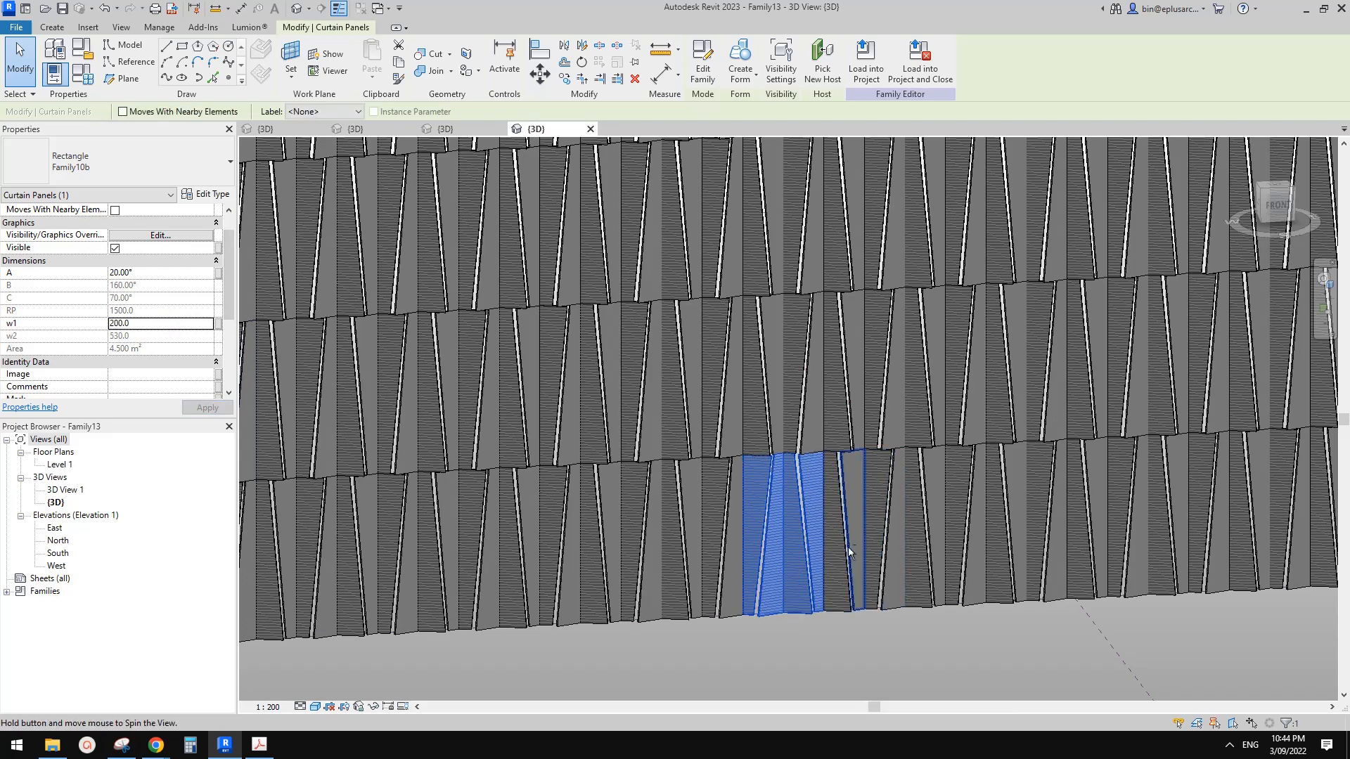
middle_click_drag(849, 552, 814, 485, "shift")
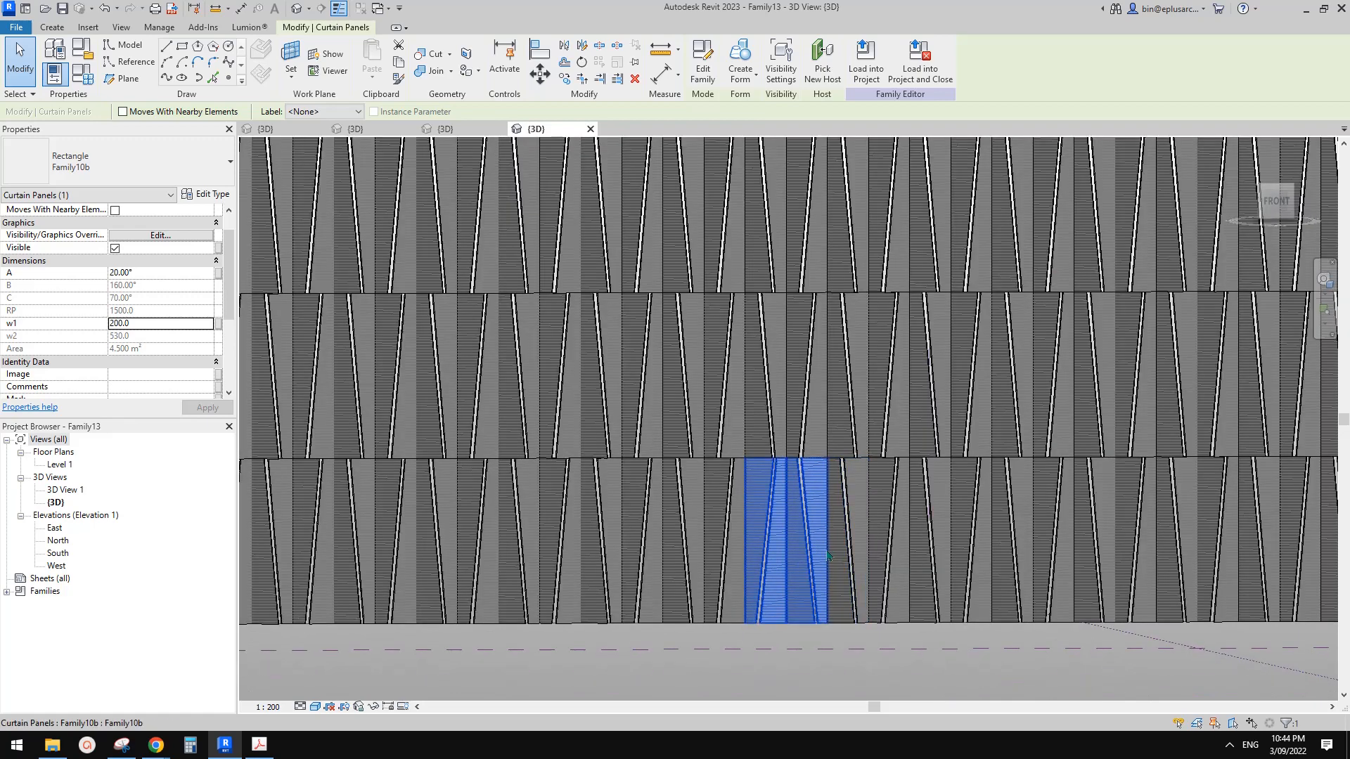
scroll(813, 485, "up", 3)
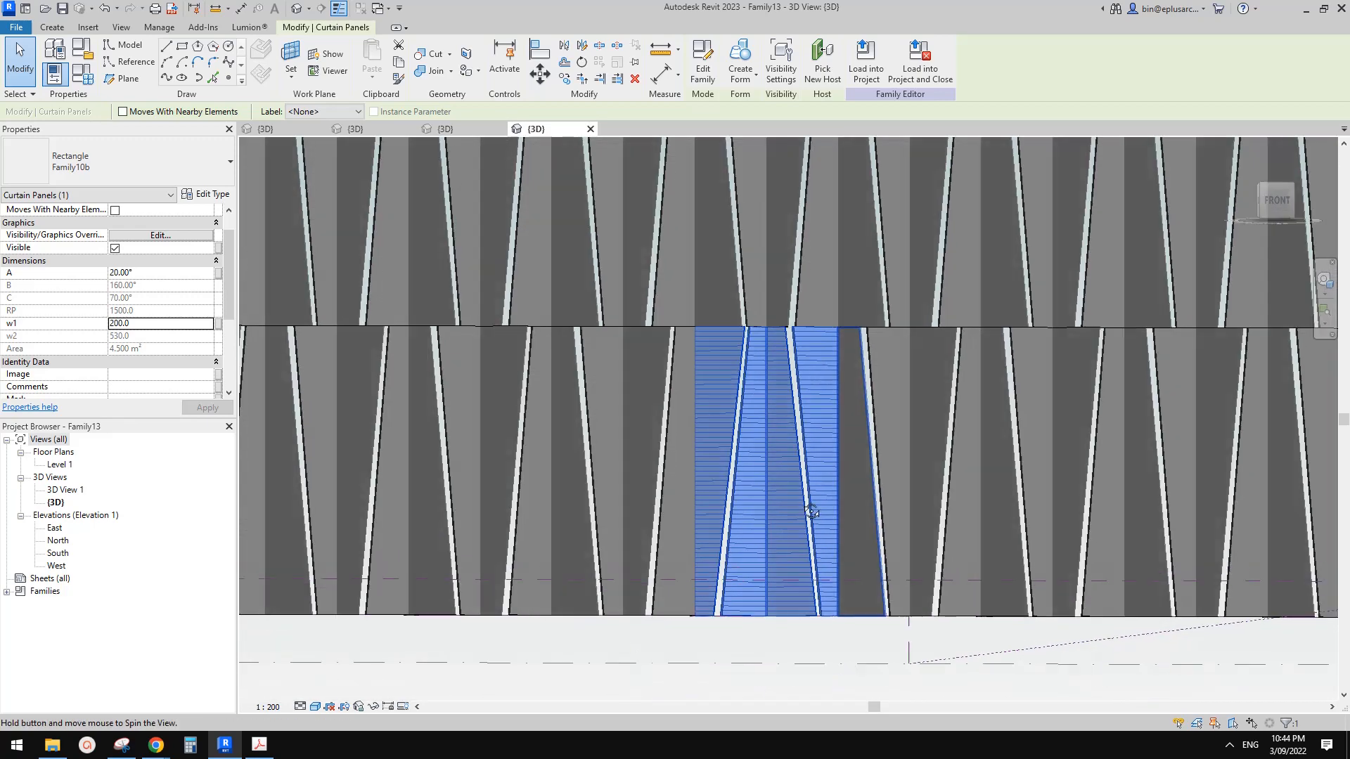
Try w1 values of 500 and 600 on the selected Family10b curtain panel in the facade's lowest row
middle_click_drag(811, 511, 799, 520, "shift")
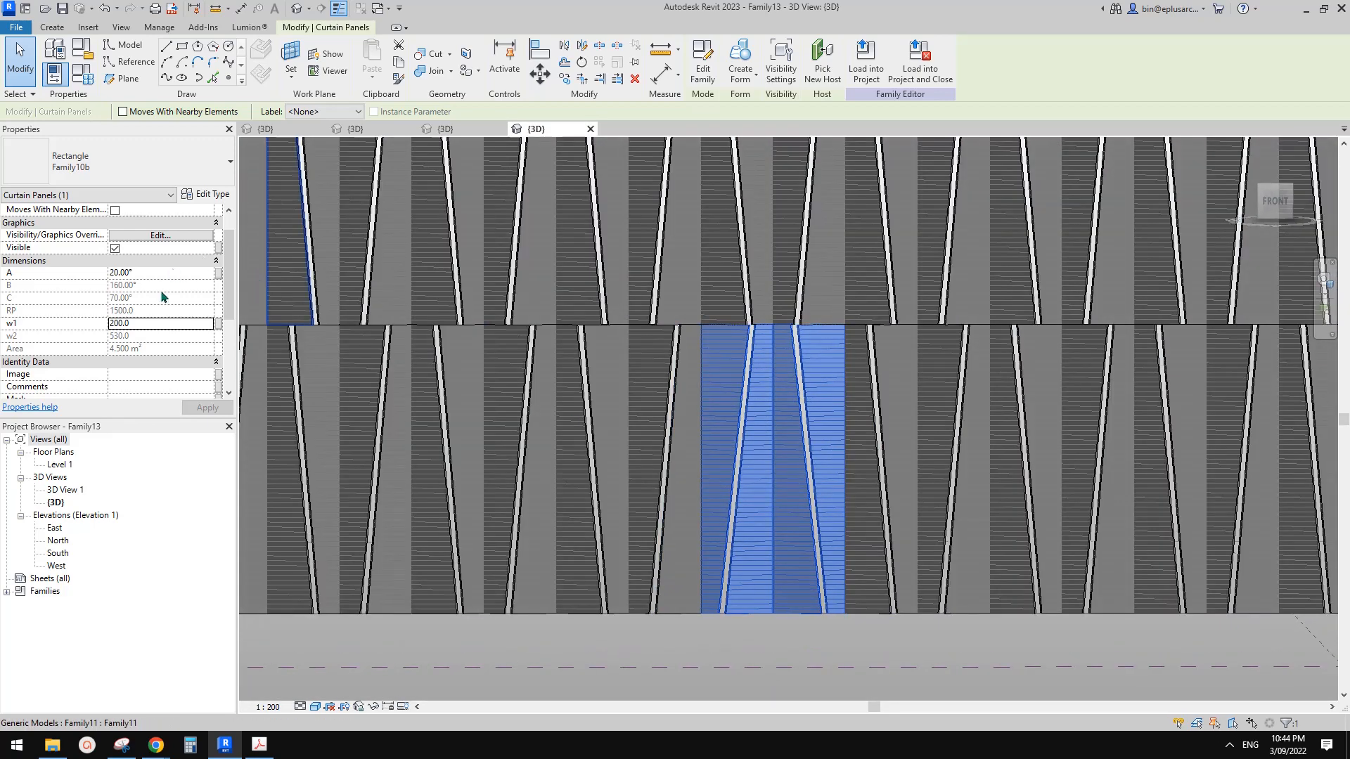
left_click(150, 324)
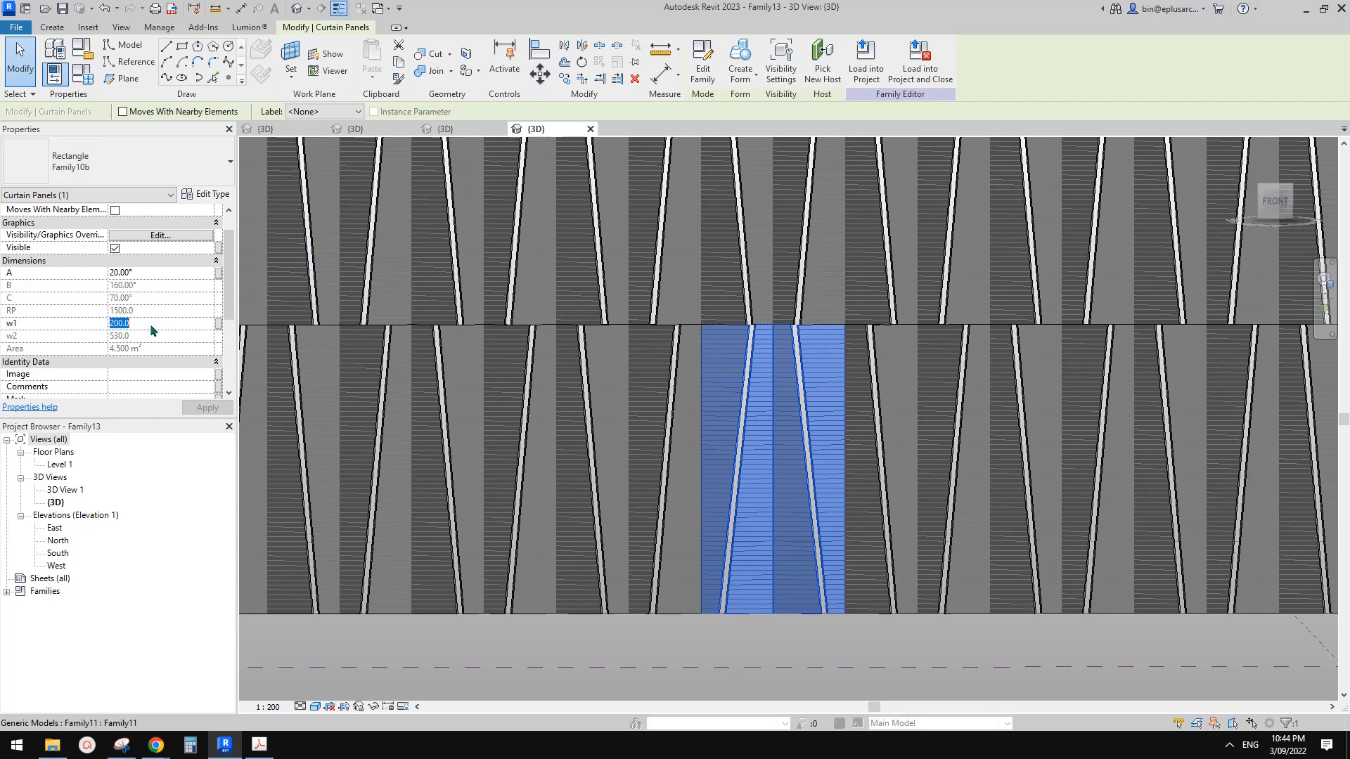
type("500")
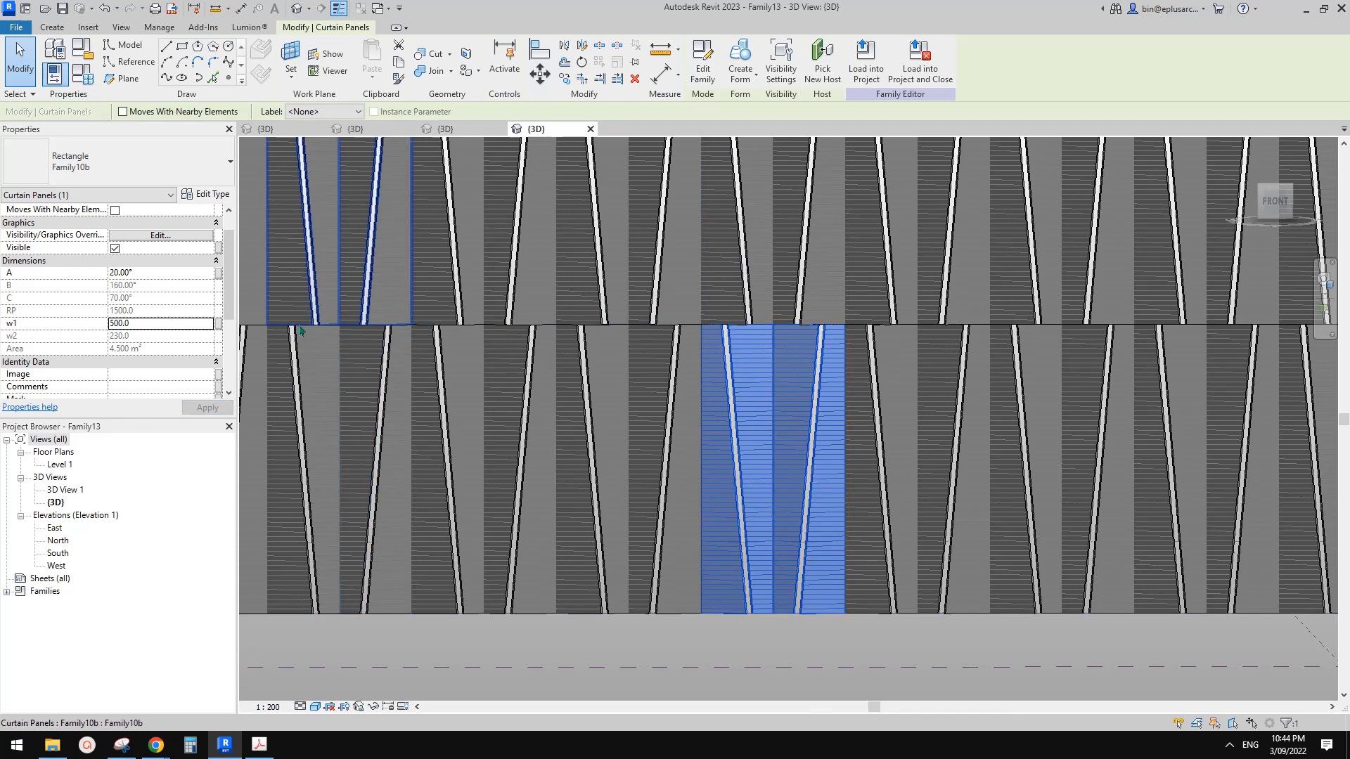
left_click(163, 325)
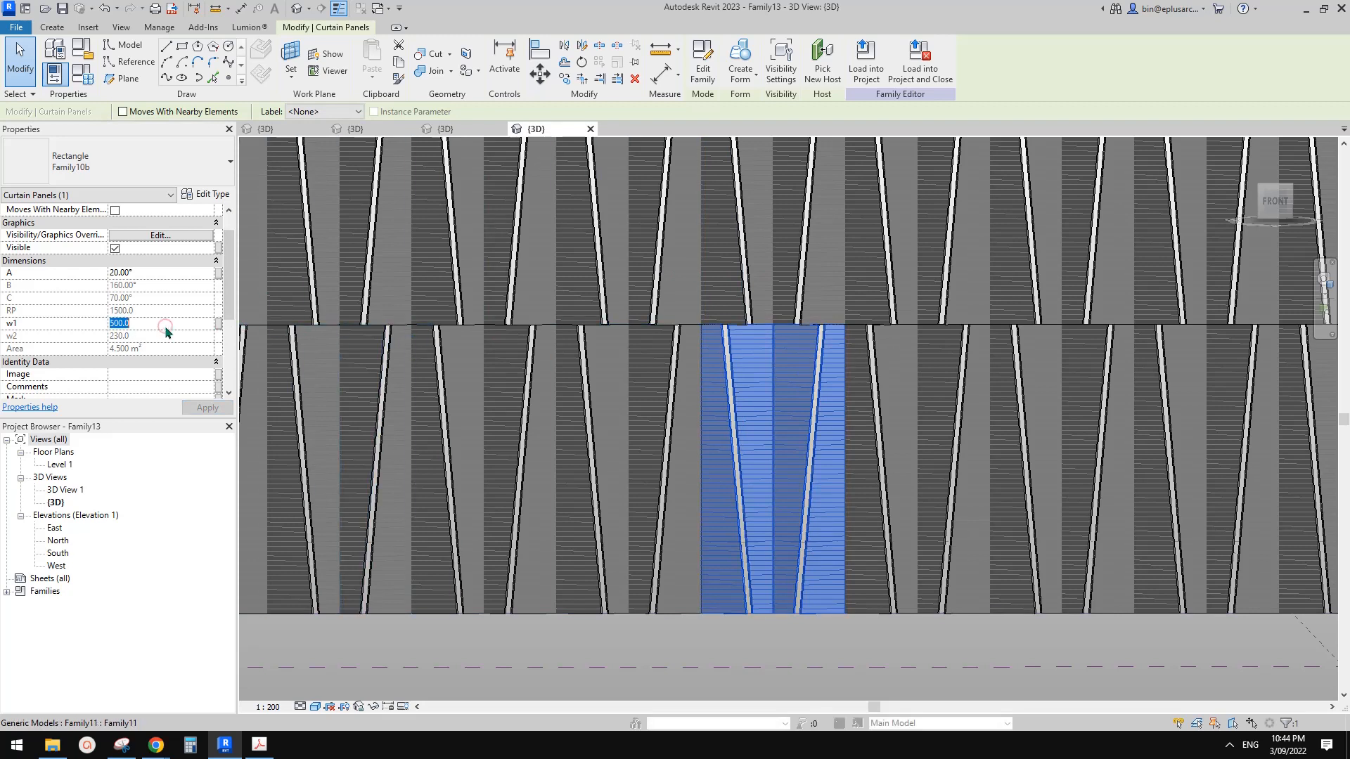
type("600")
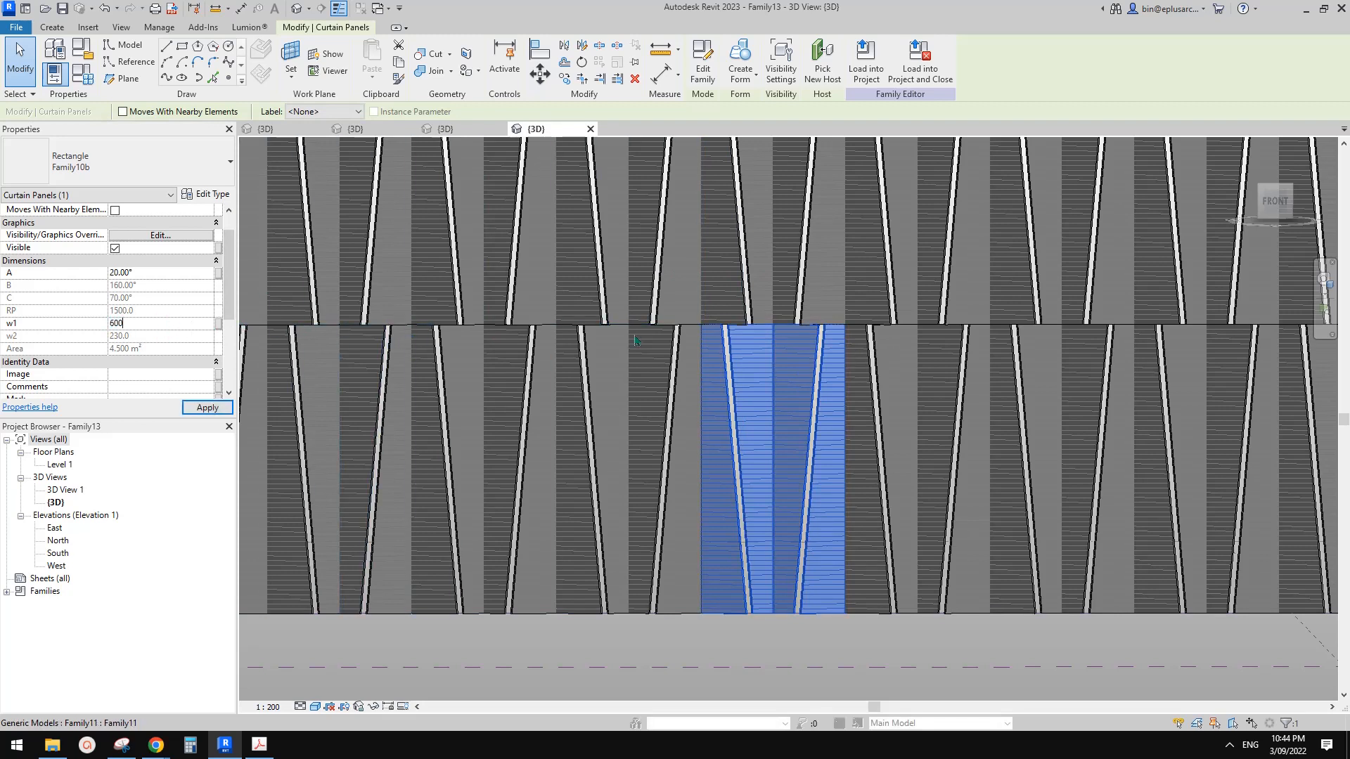
key("Return")
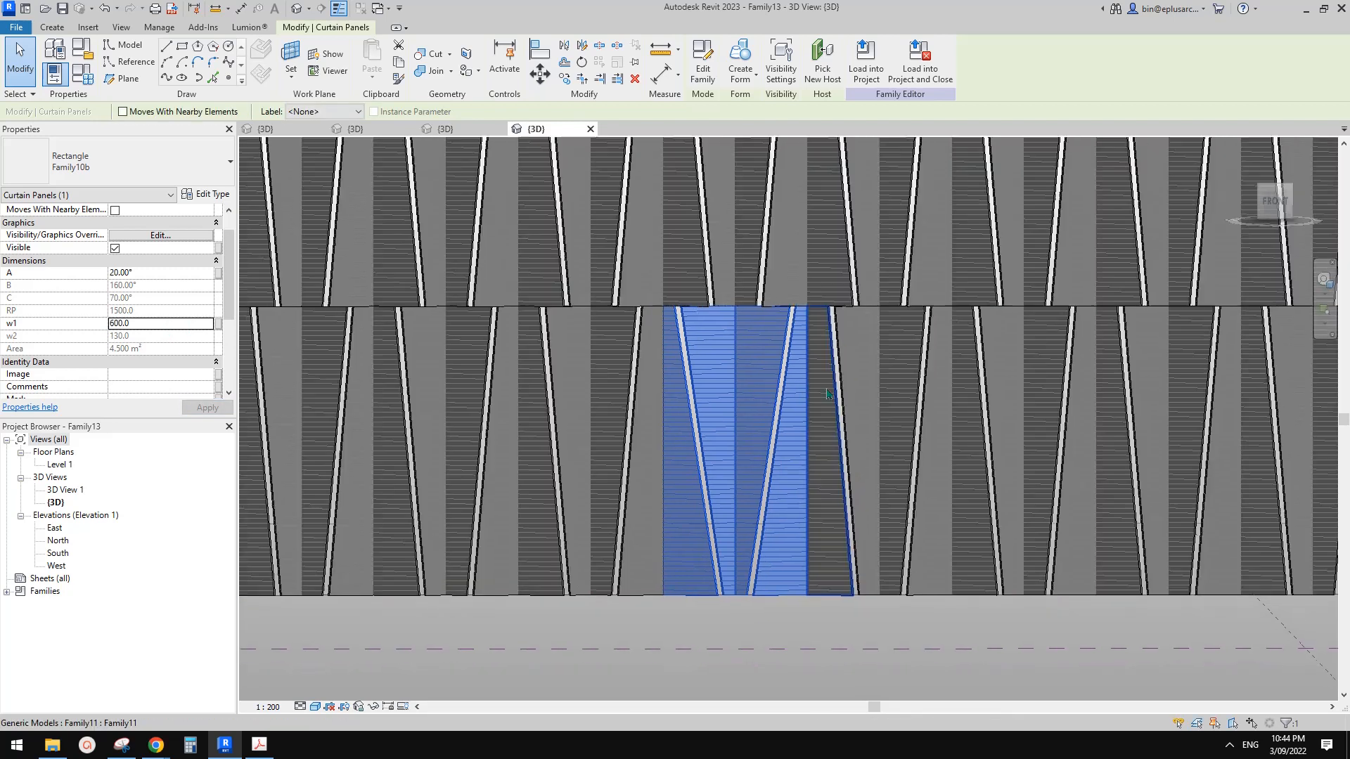
key("Escape")
Reselect the same lowest-row Family10b panel and try w1 values of 700, 40 and 400
middle_click_drag(853, 425, 702, 450, "shift")
left_click(749, 492)
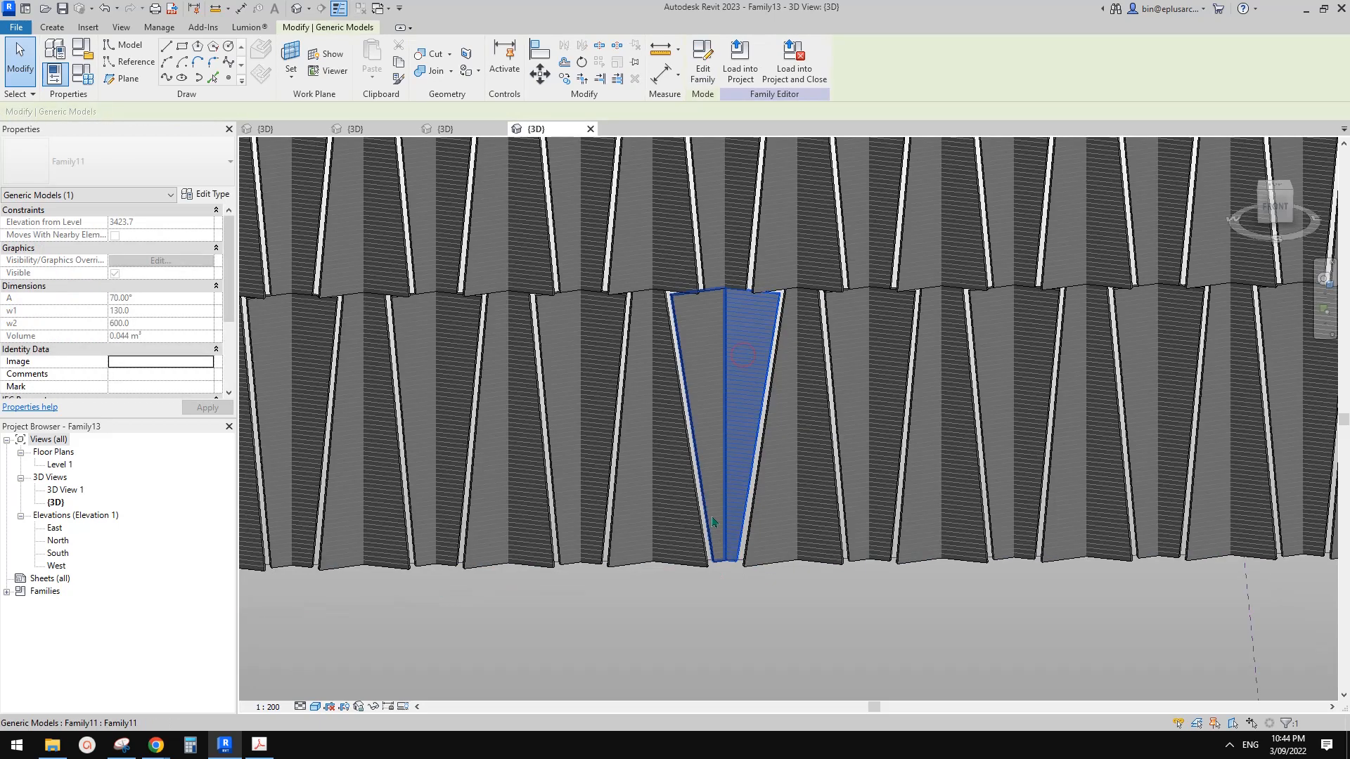
left_click(695, 345)
left_click(694, 339)
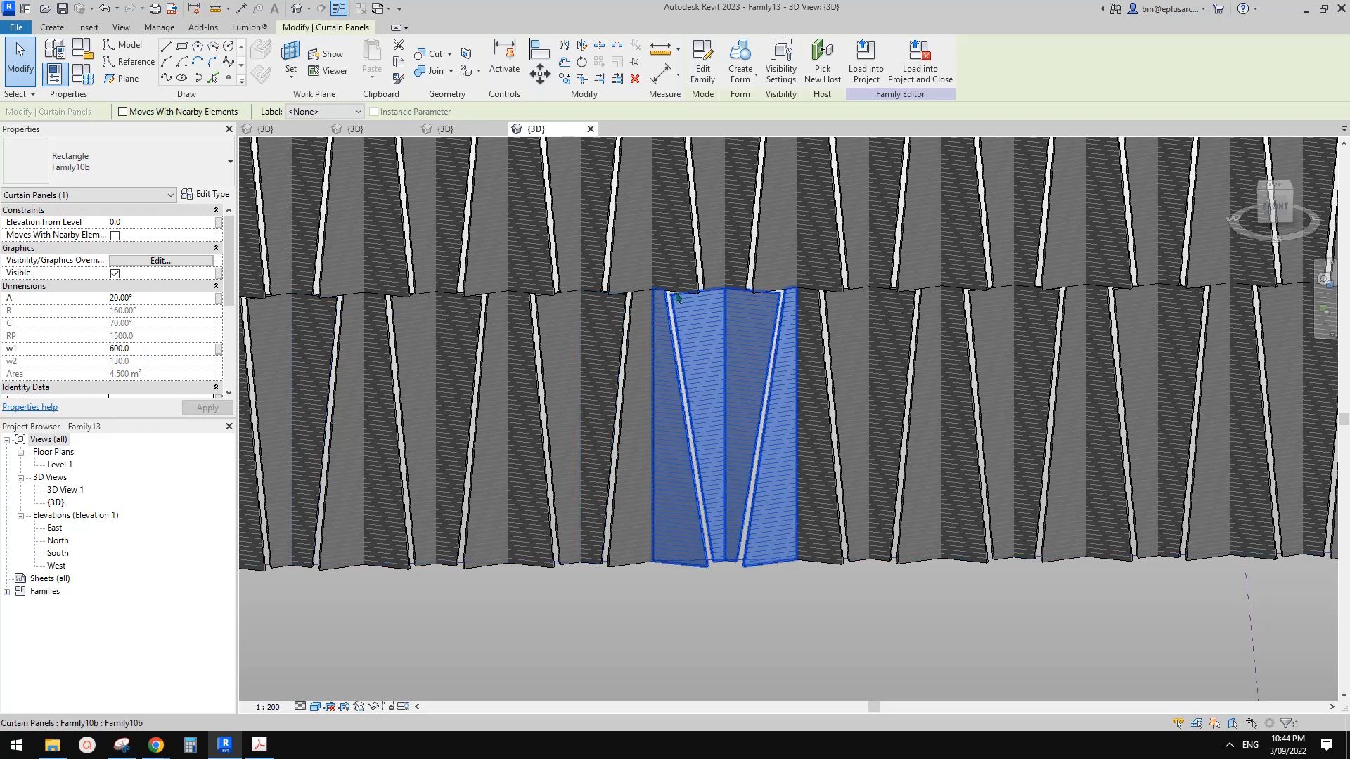
left_click(151, 347)
type("700")
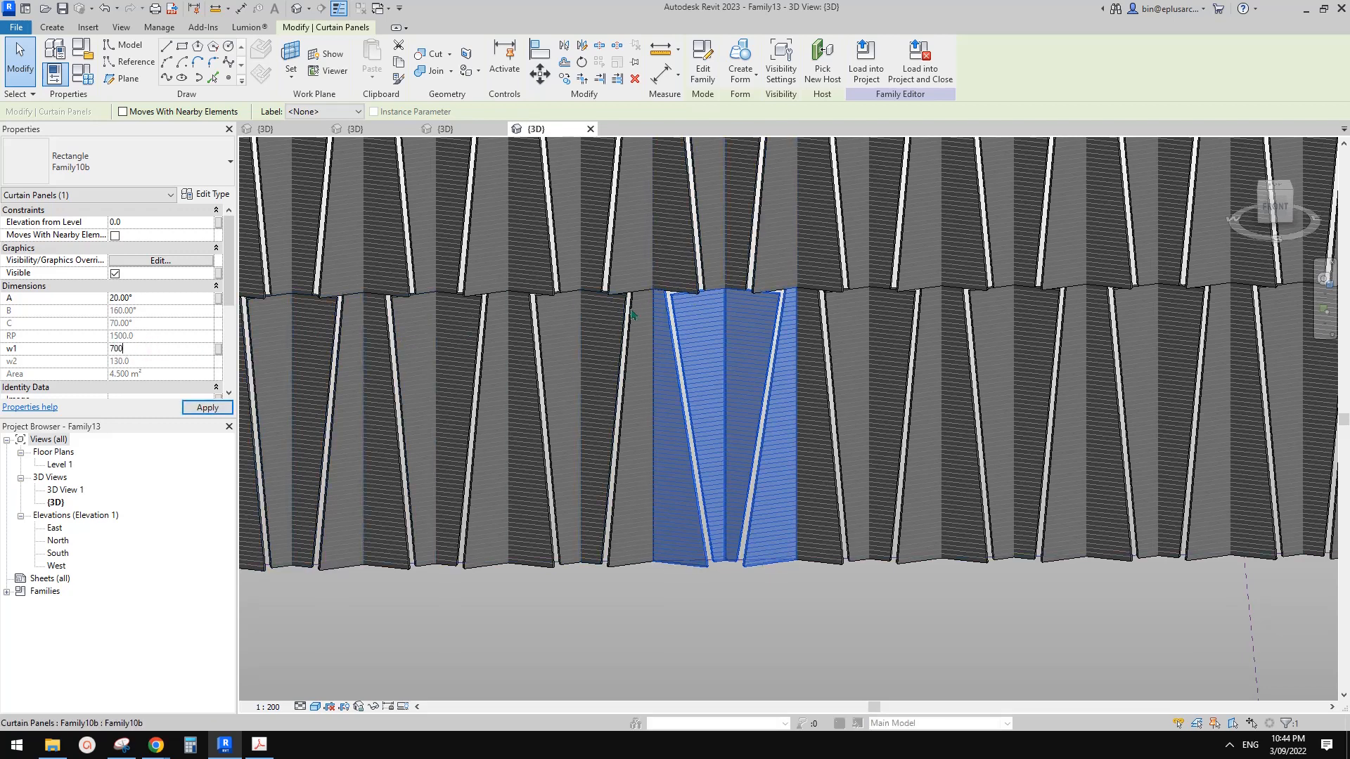
key("Return")
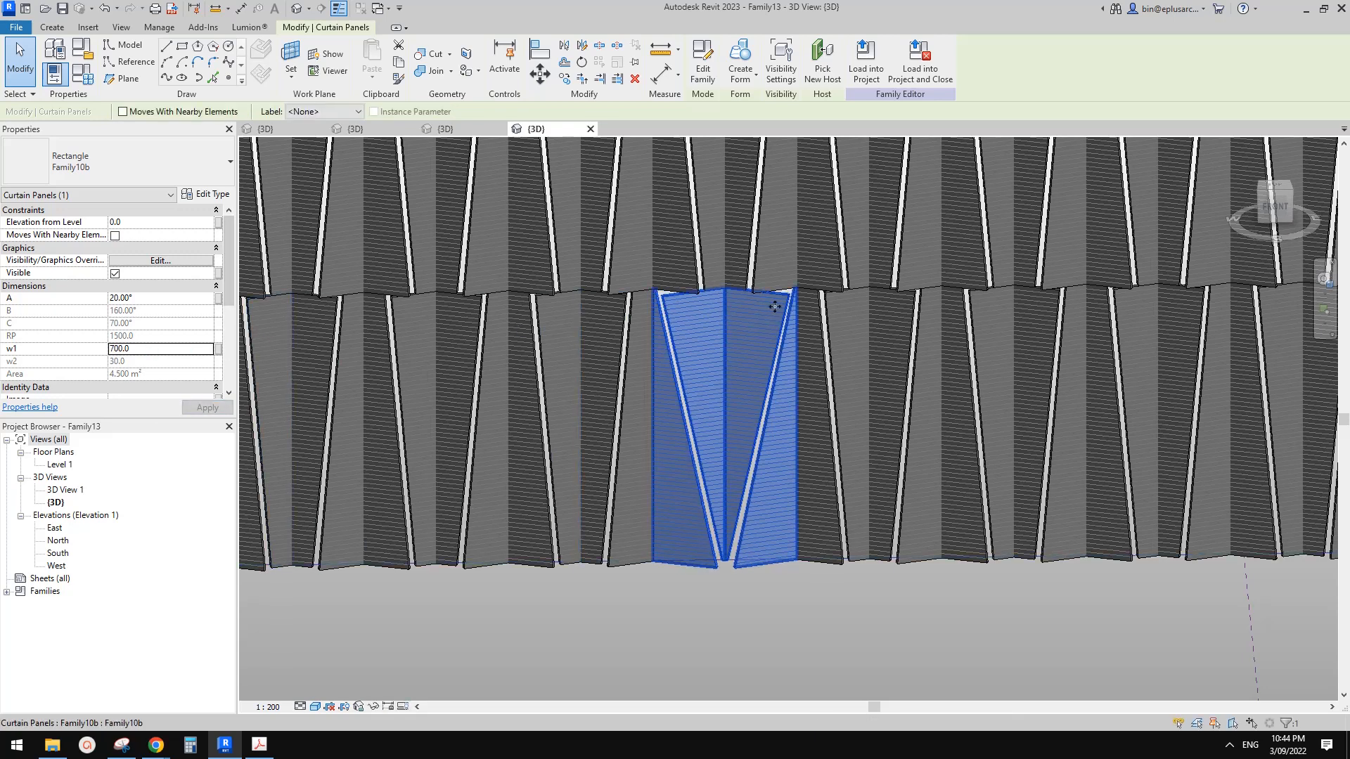
left_click(148, 349)
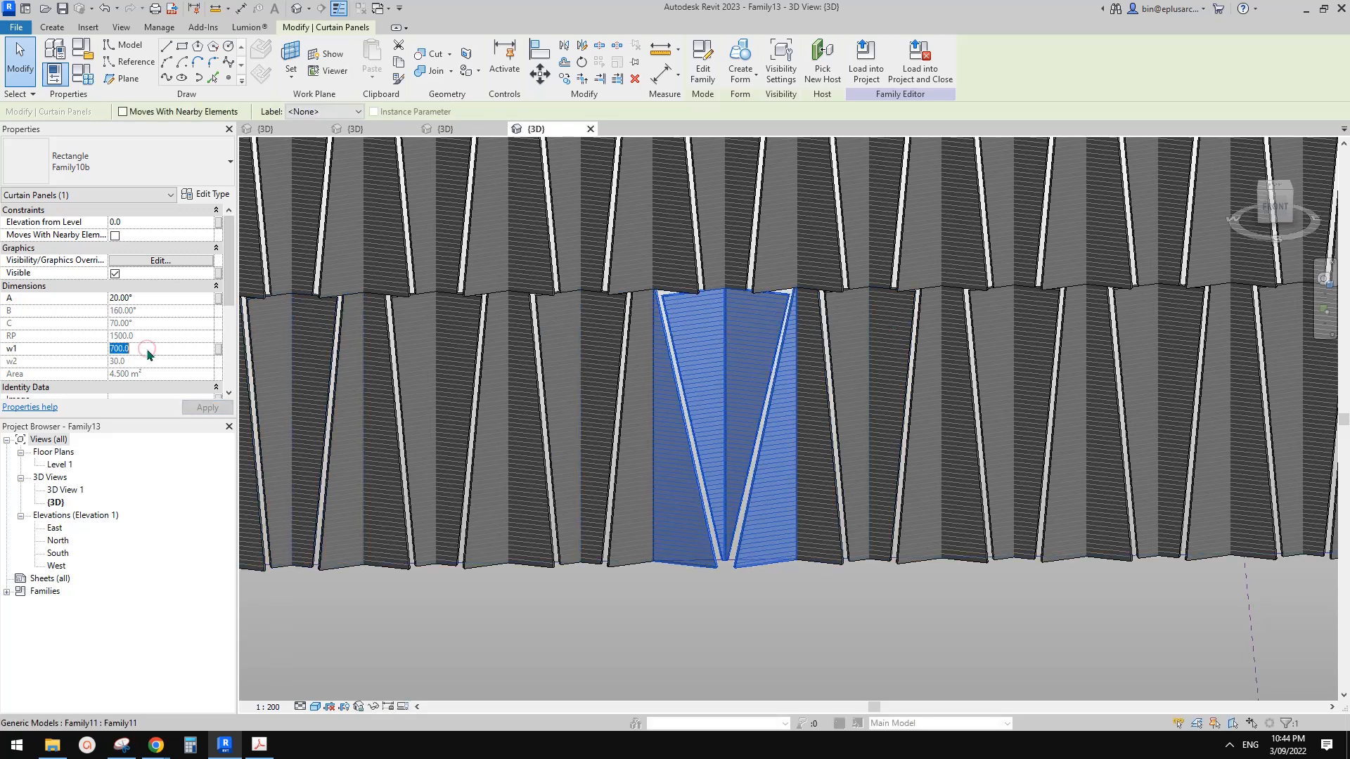
type("40")
key("Return")
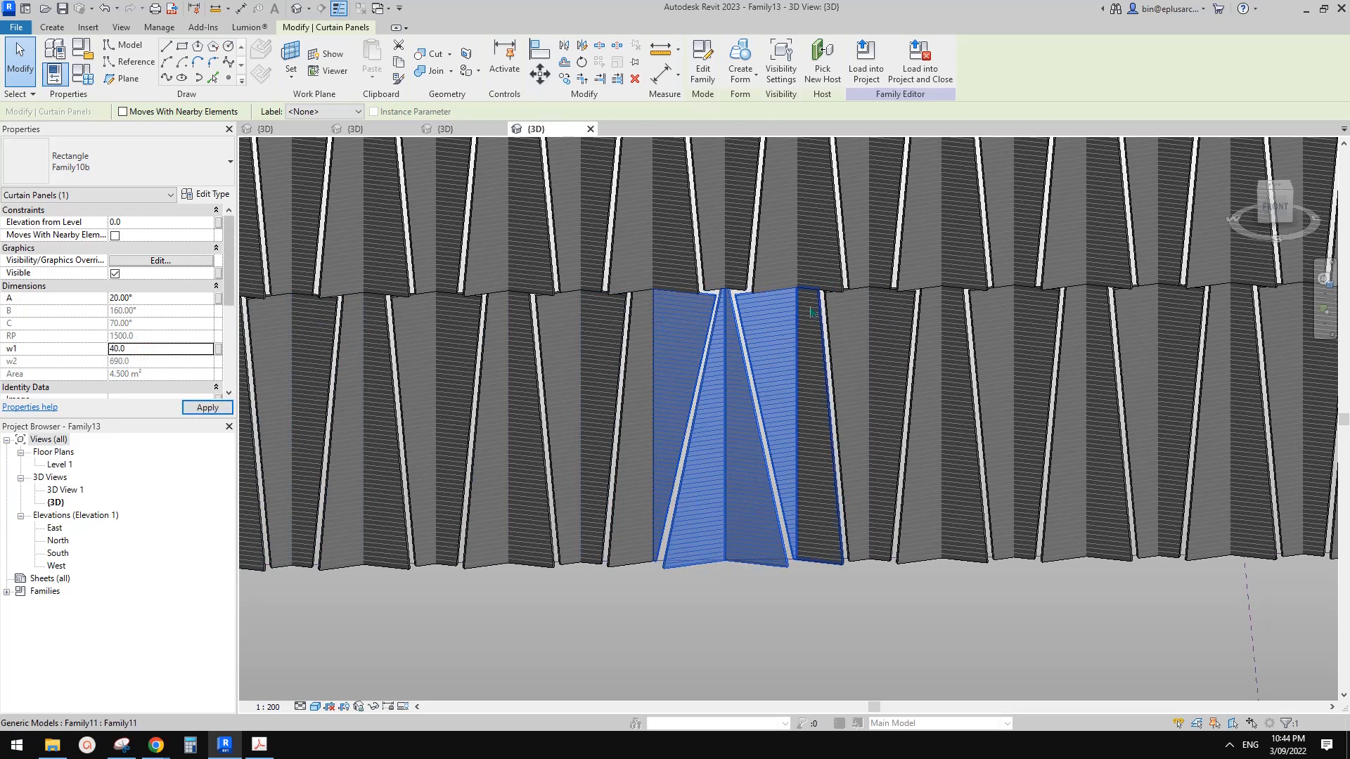
left_click(152, 353)
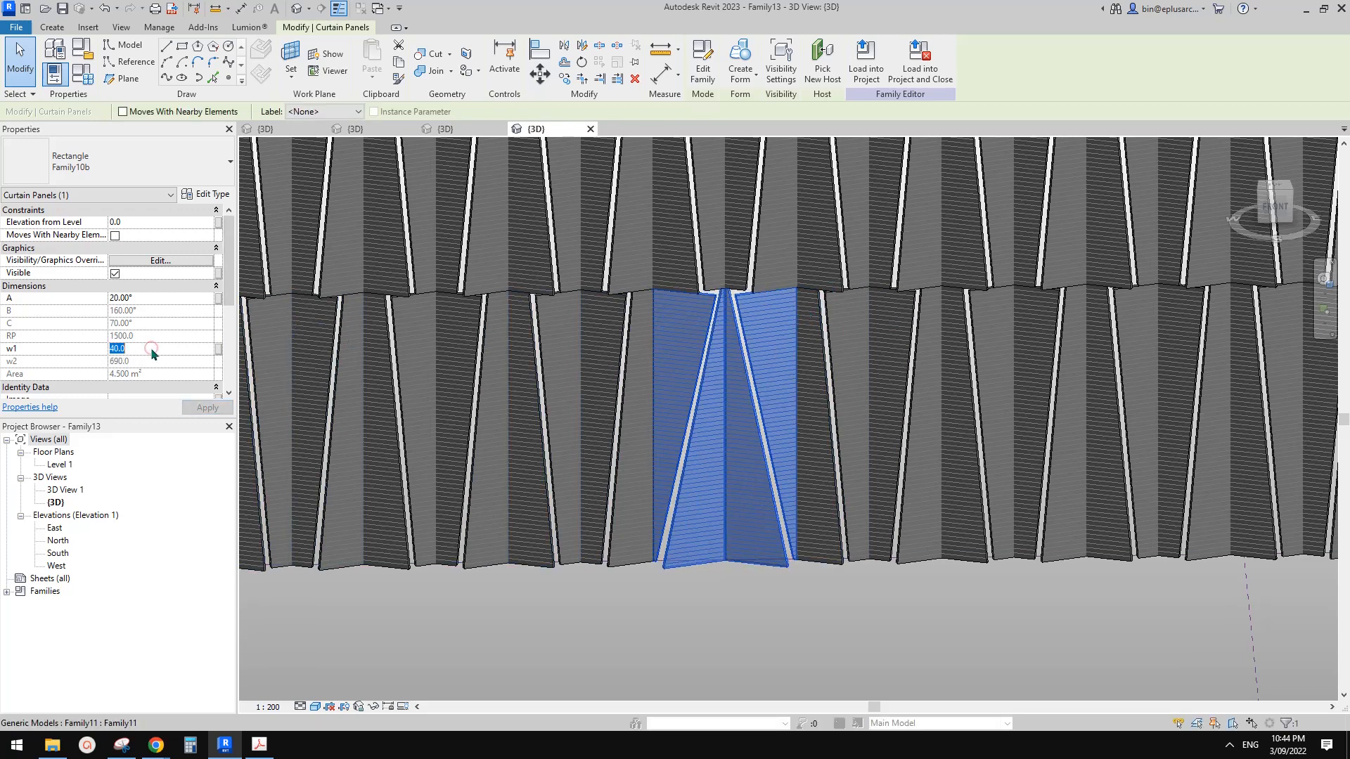
type("400")
key("Return")
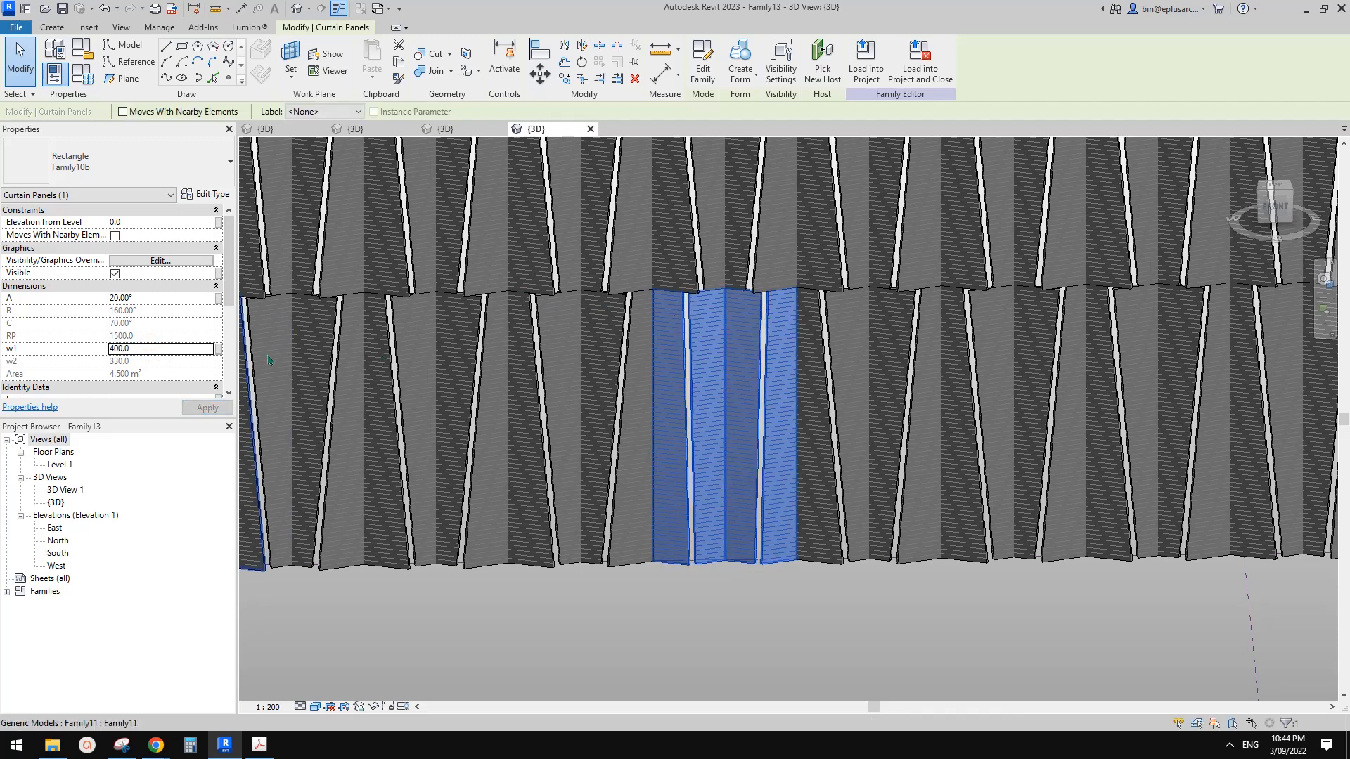
Set w1 of the selected lowest-row Family10b panel to 500 and deselect it
left_click(151, 350)
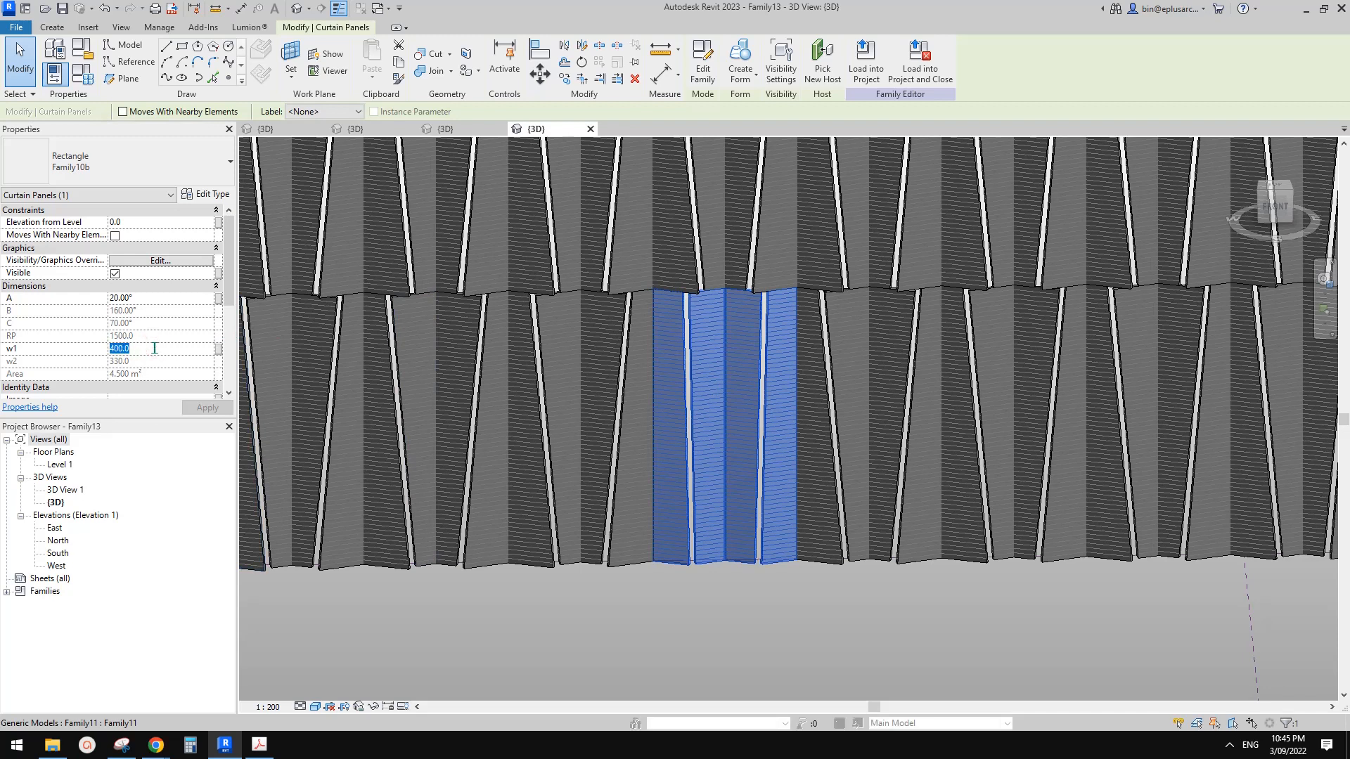
type("500")
key("Return")
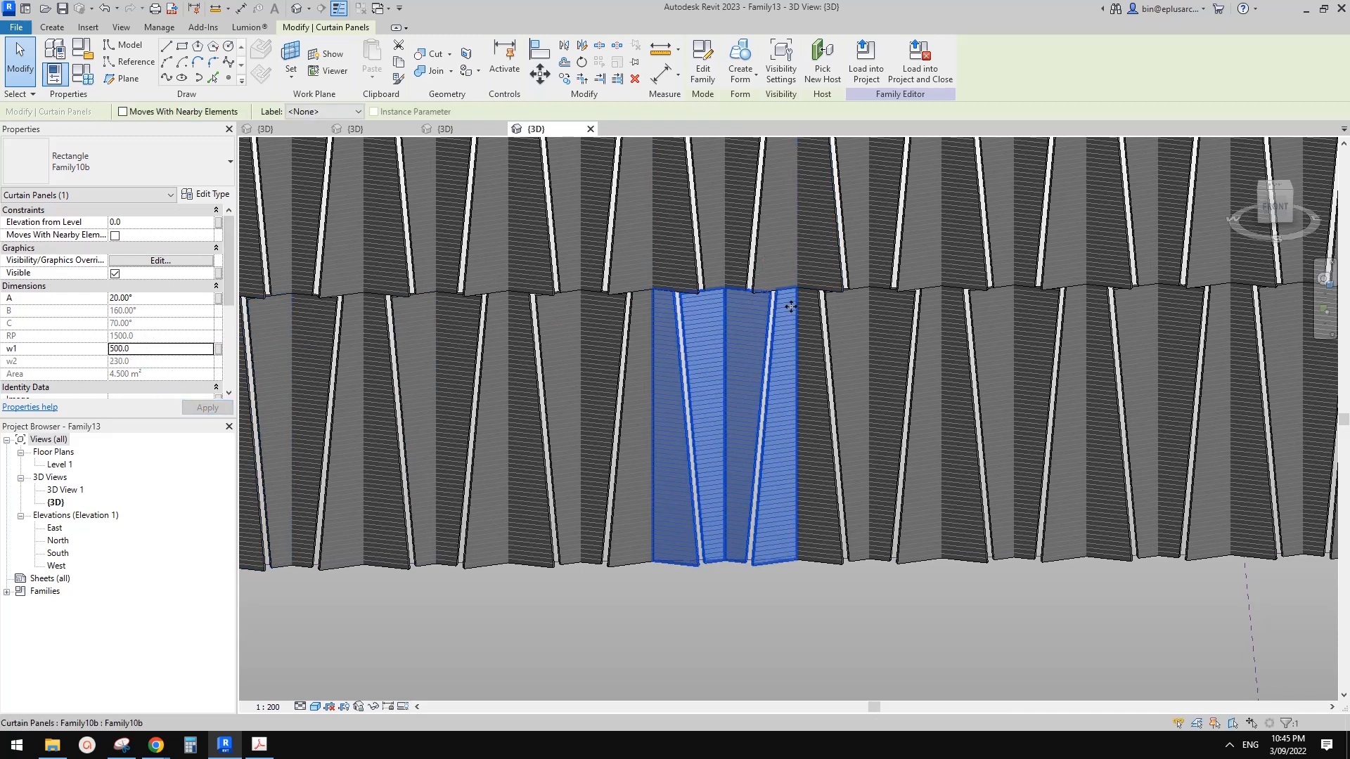
scroll(781, 308, "down", 5)
key("Escape")
key("Escape")
scroll(825, 360, "down", 5)
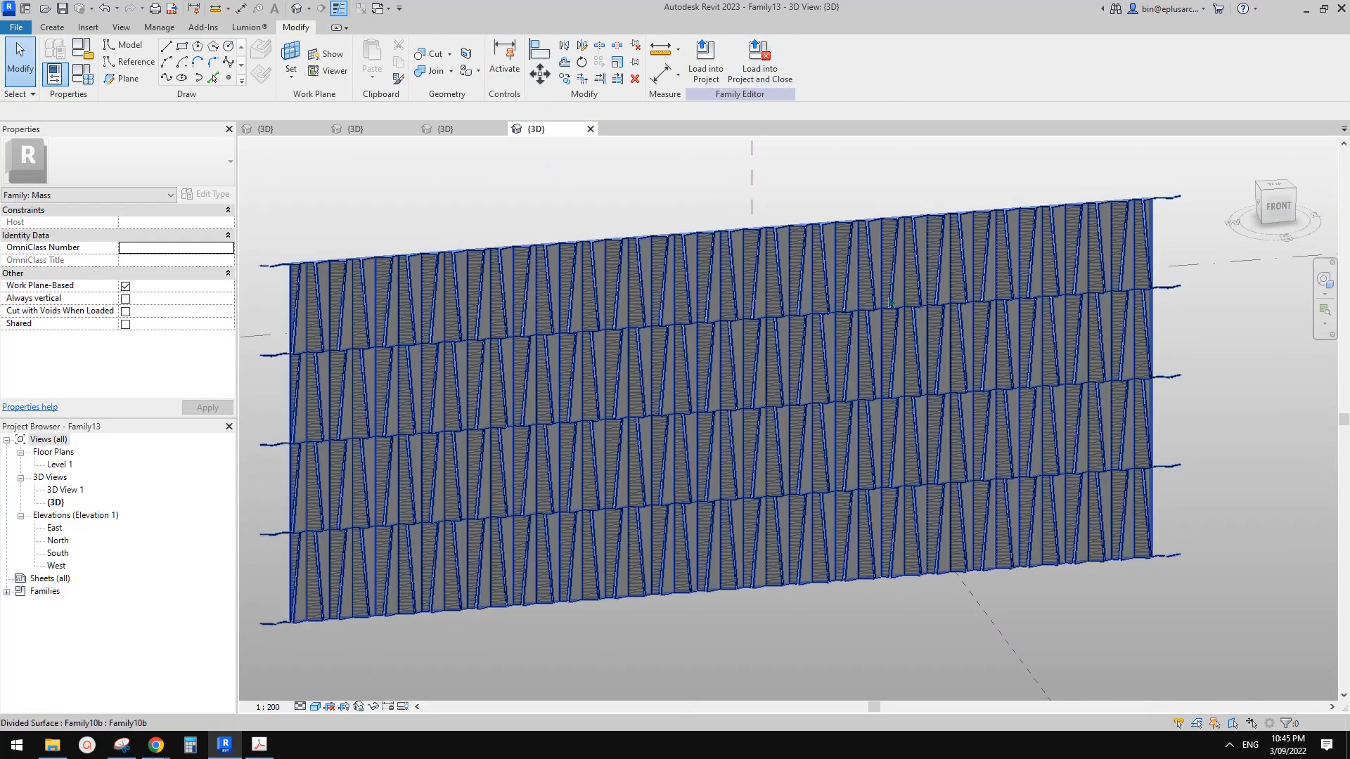
middle_click_drag(725, 388, 712, 385)
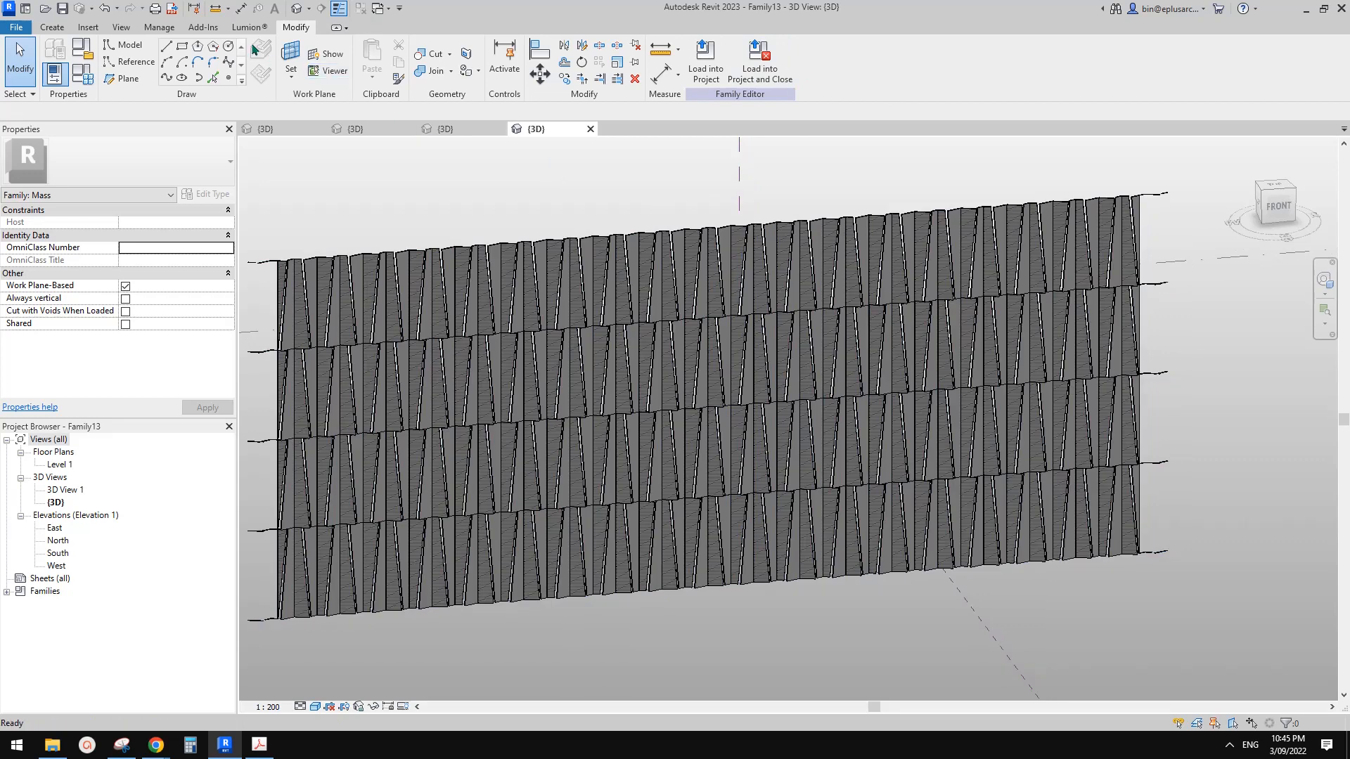
Open Dynamo, create a new workspace beside the facade view and set its run mode to Manual
left_click(160, 28)
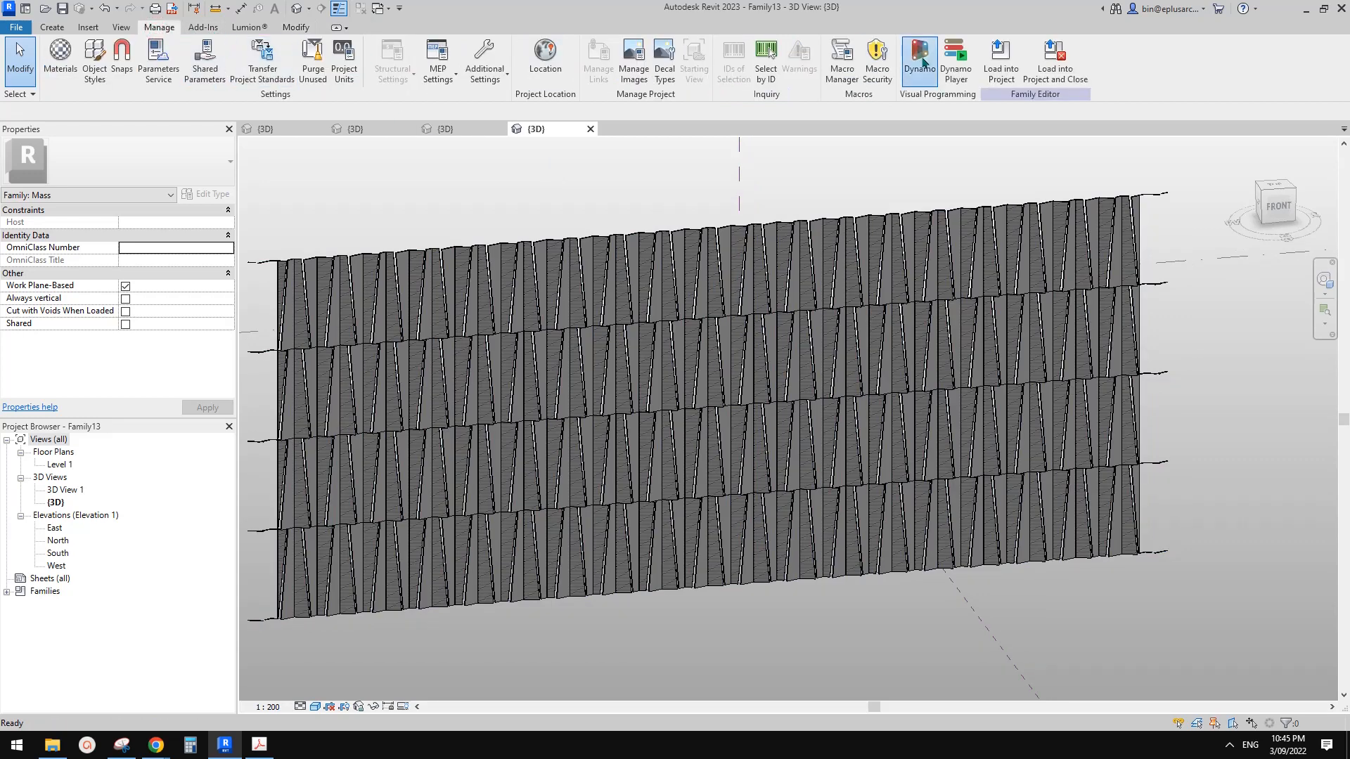
left_click(925, 83)
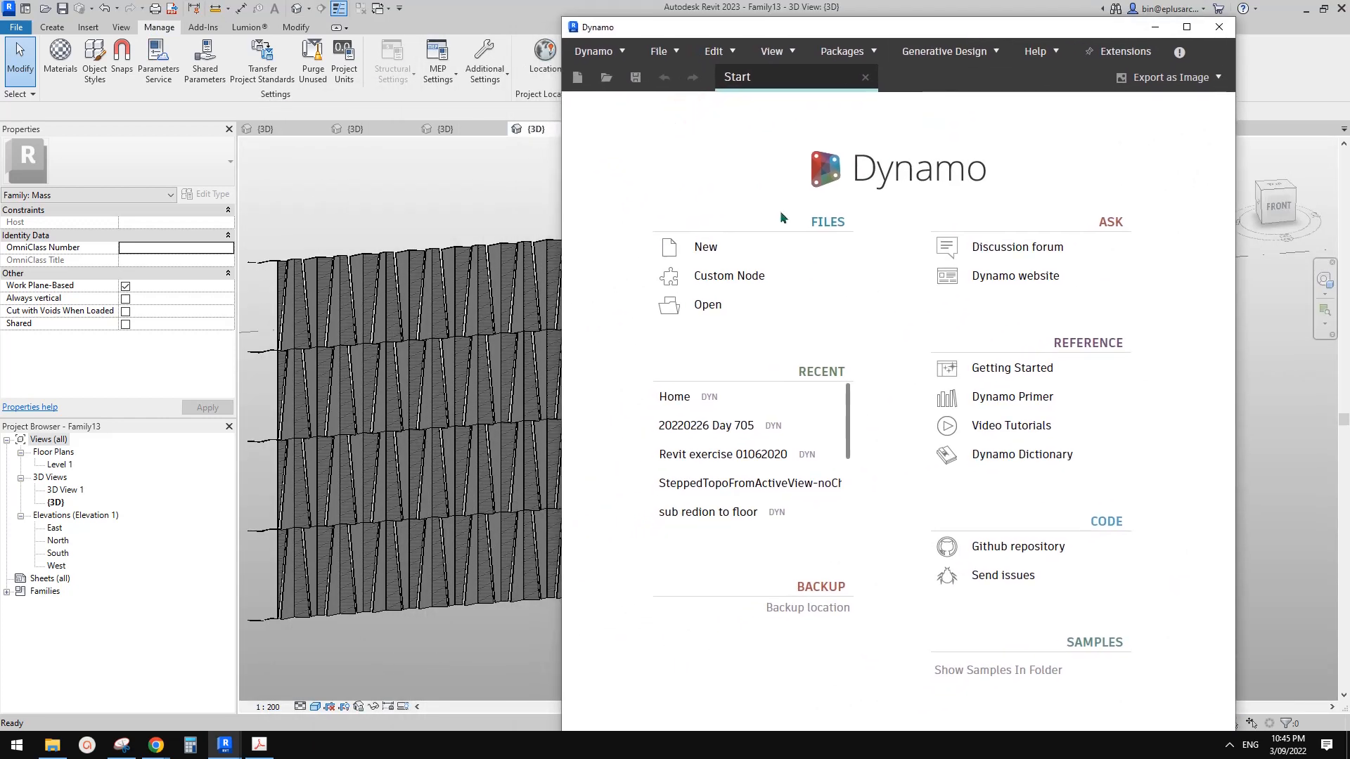
left_click(710, 247)
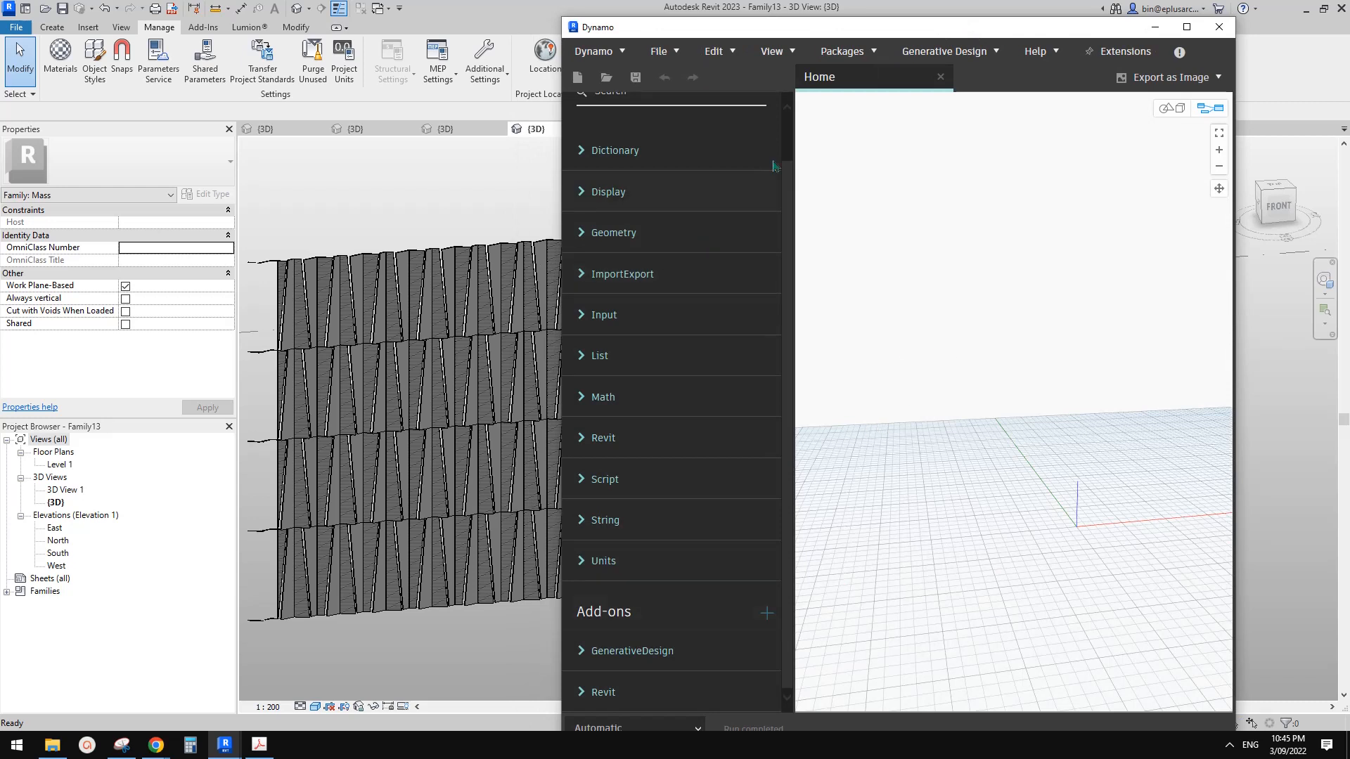
left_click_drag(896, 29, 913, 3)
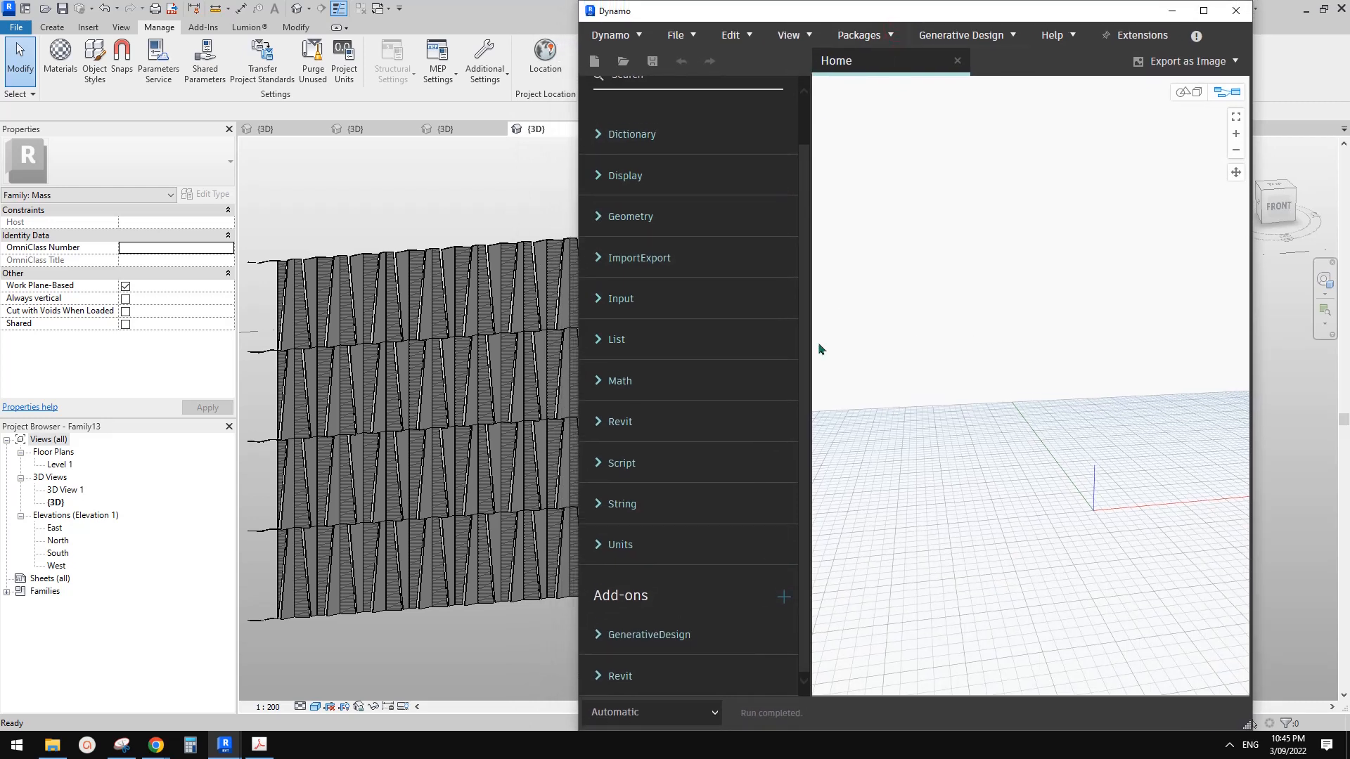
left_click(654, 712)
left_click(625, 647)
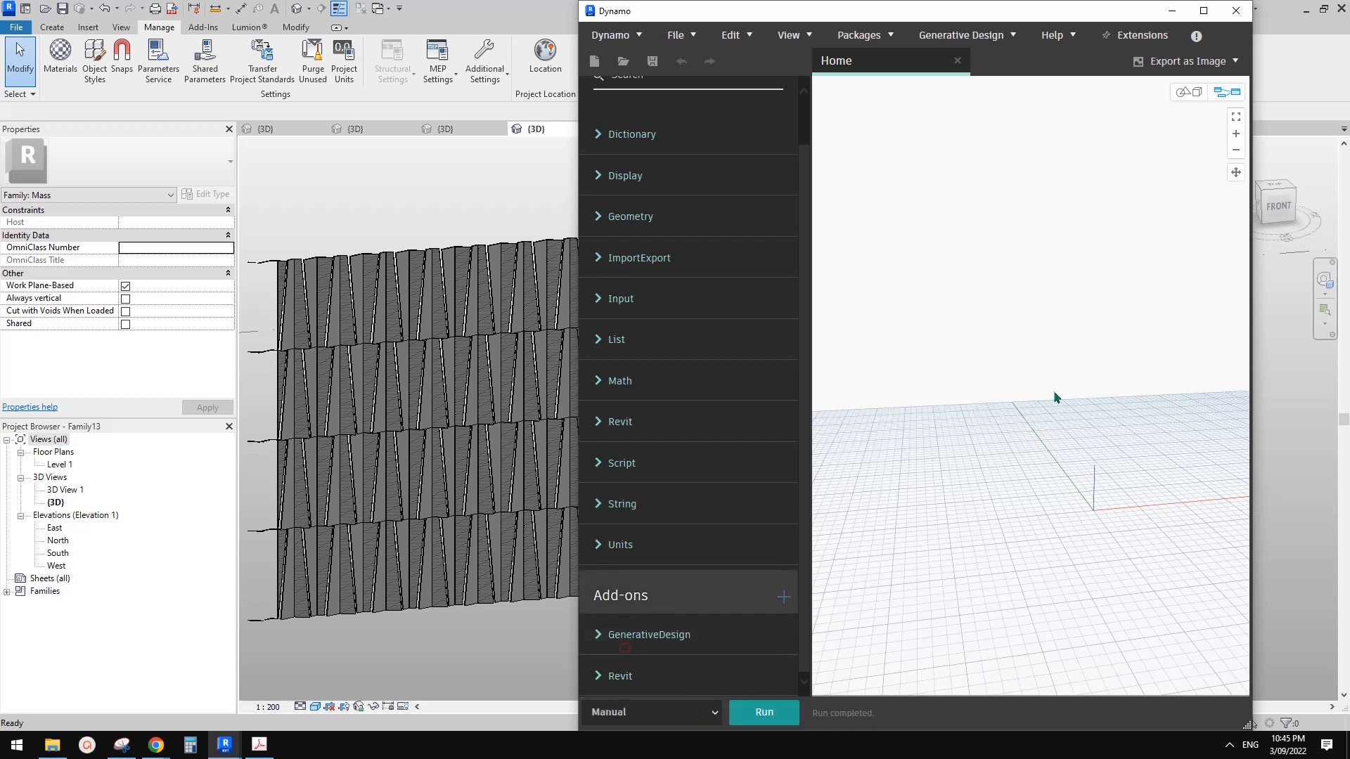
Search the Dynamo nodes for "family type" and add a Family Types node to the workspace
right_click(908, 280)
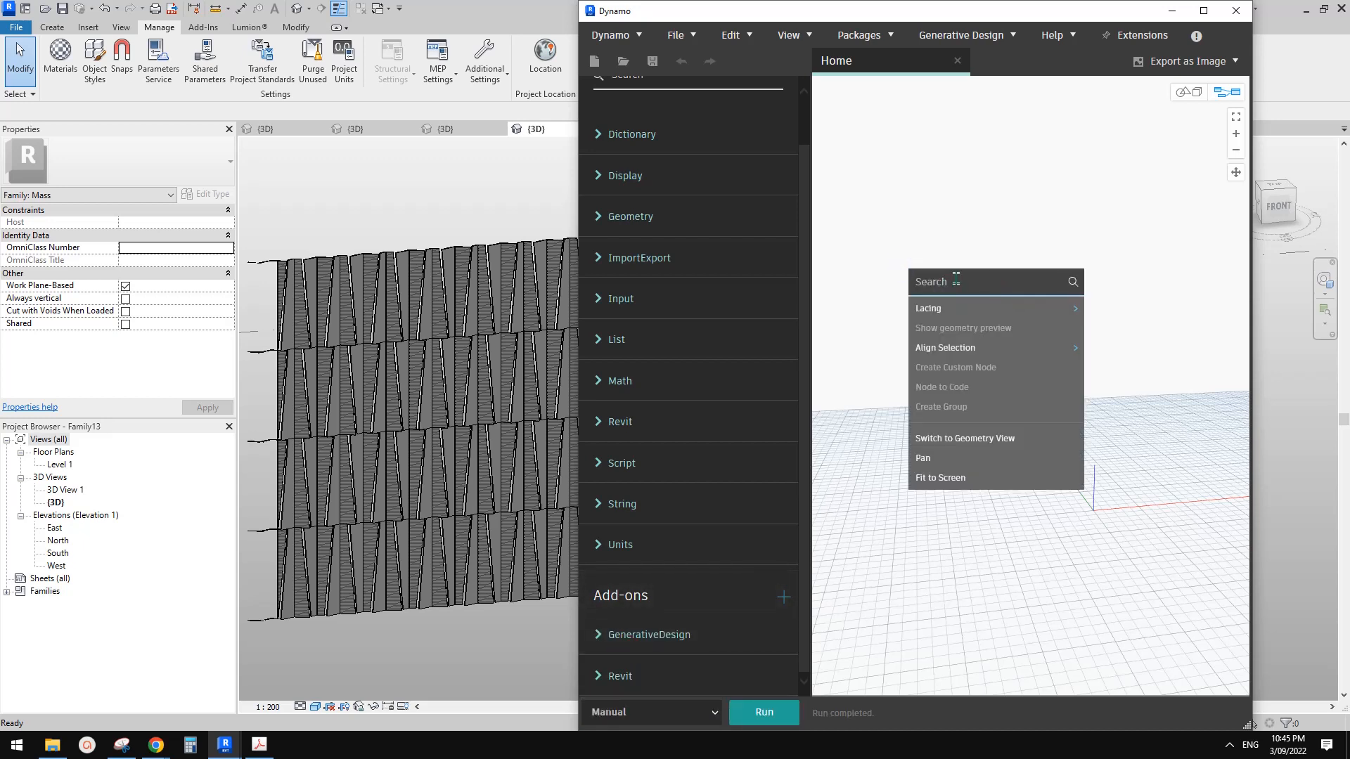
type("familyt")
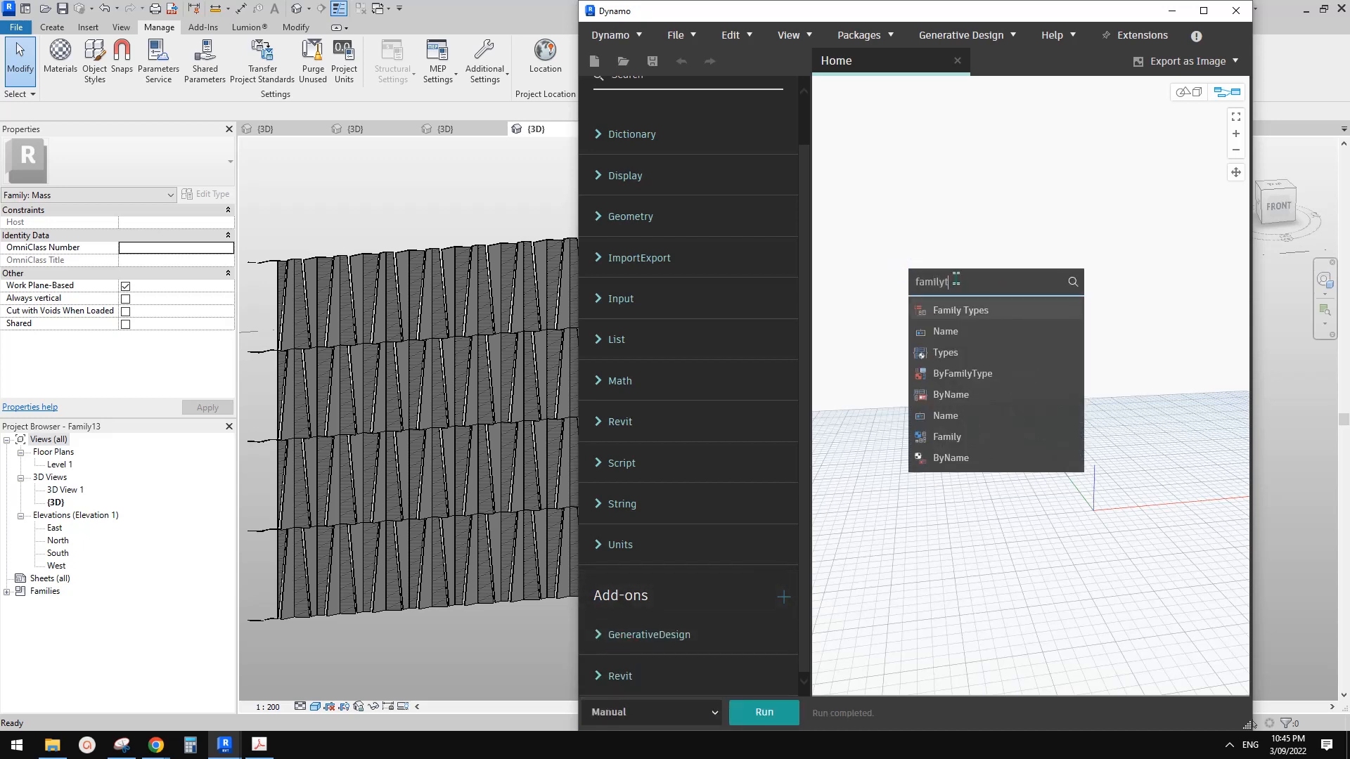
type("ype")
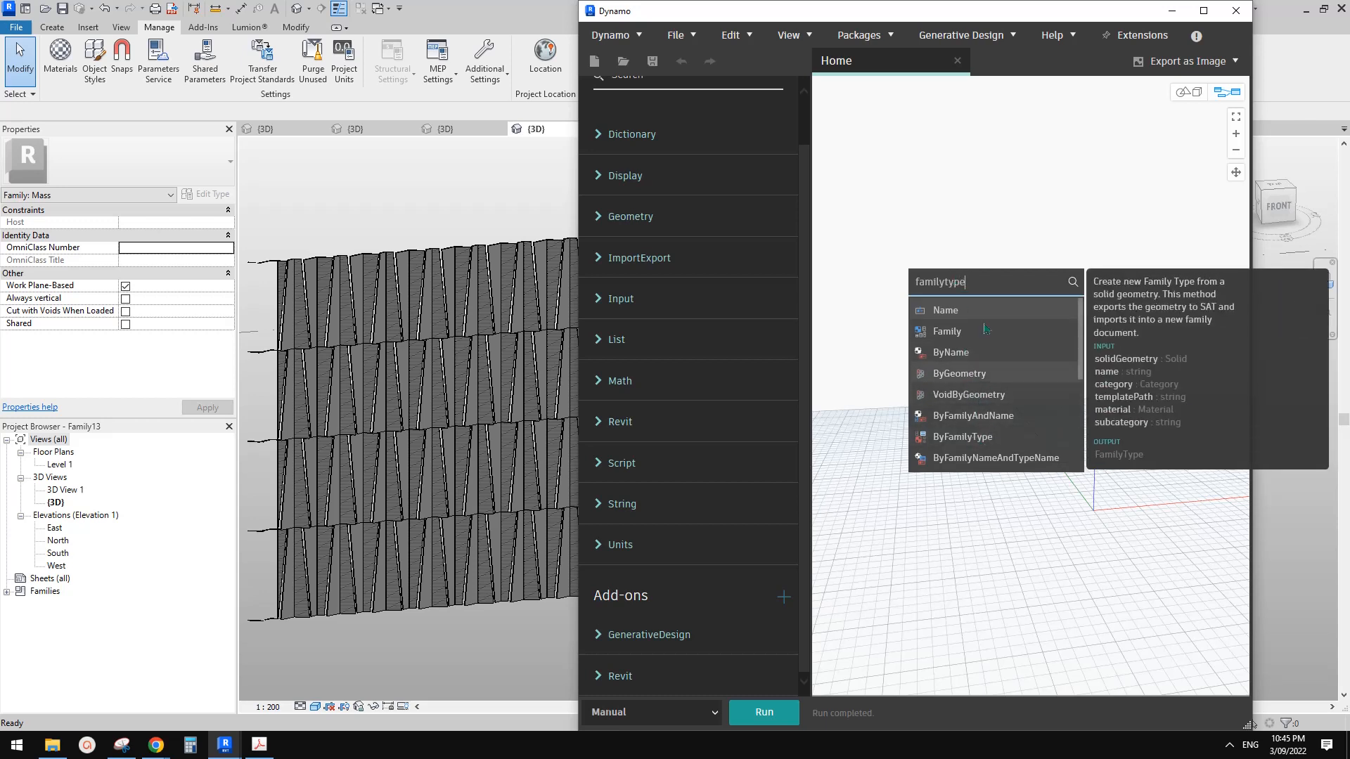
key("BackSpace")
key("BackSpace")
key("BackSpace")
key("BackSpace")
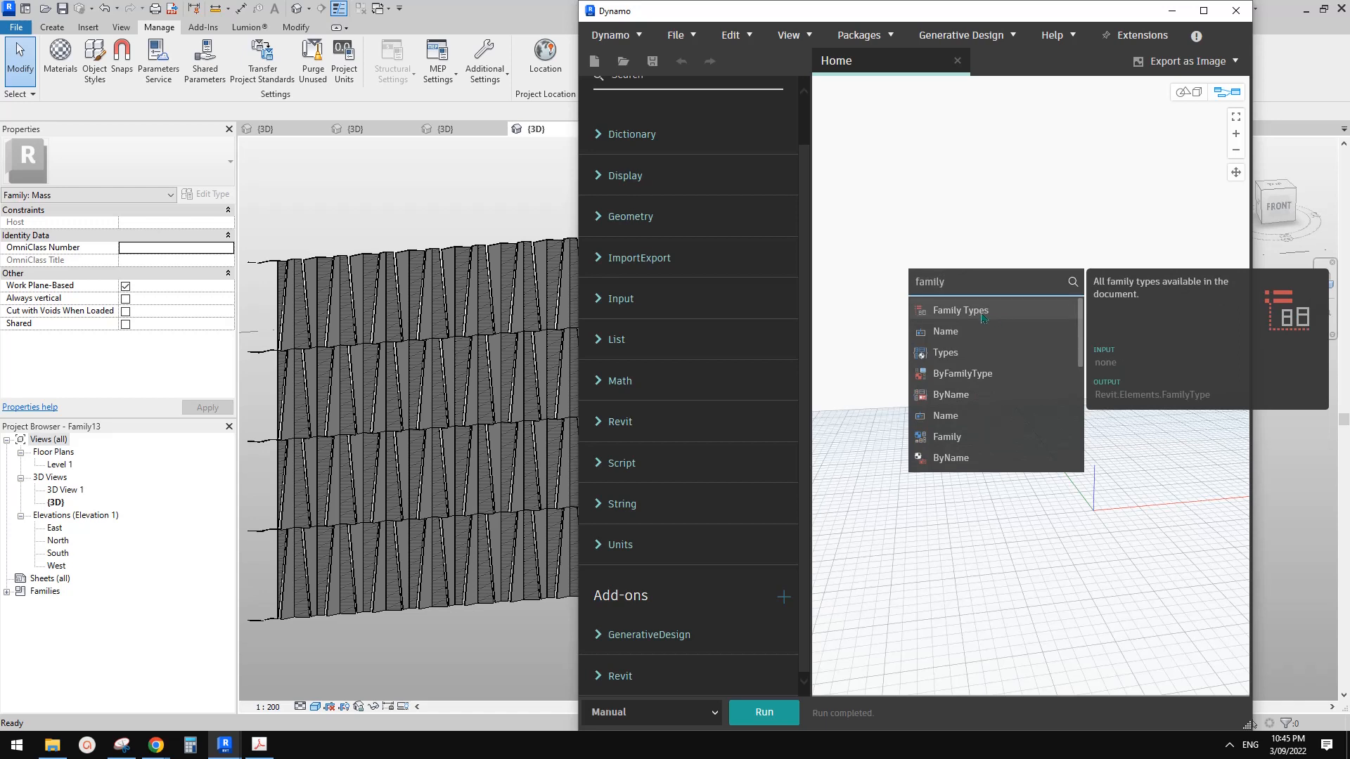
type("type")
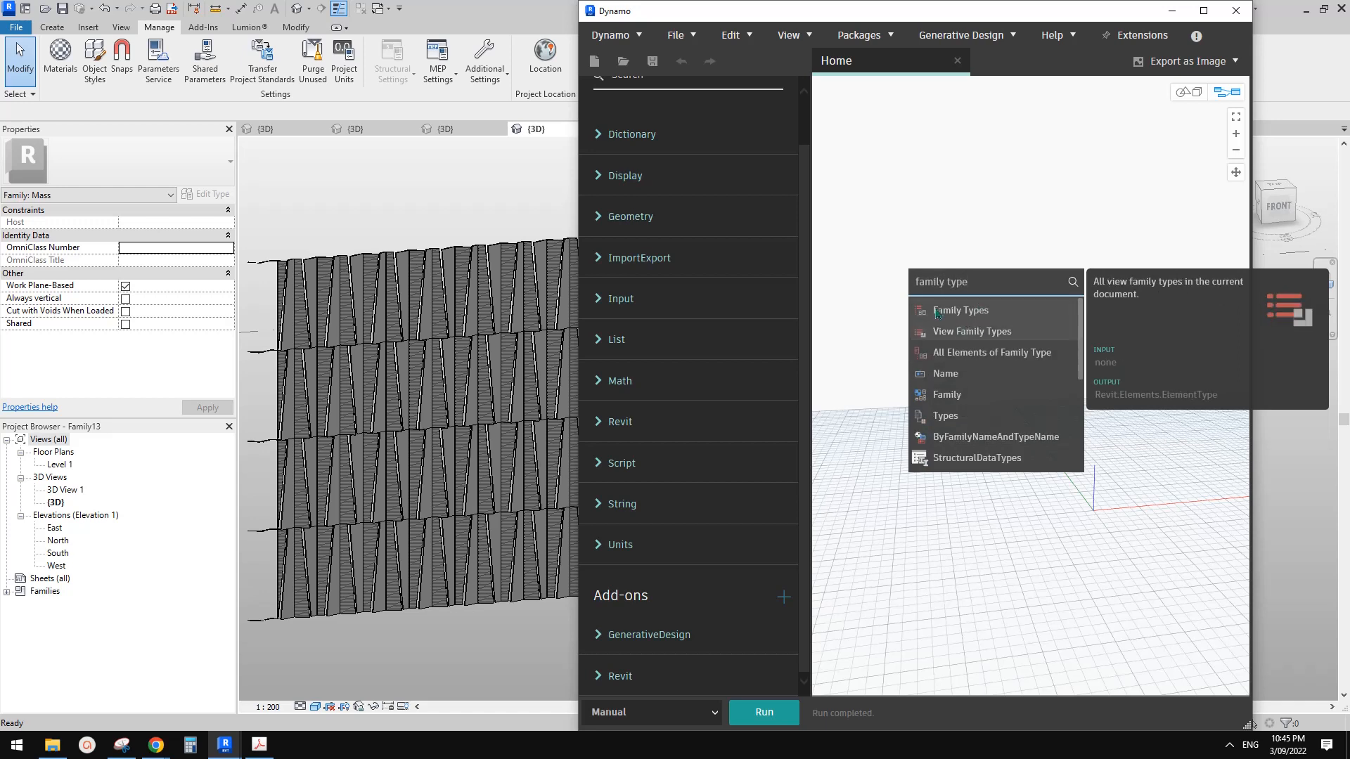
left_click(982, 313)
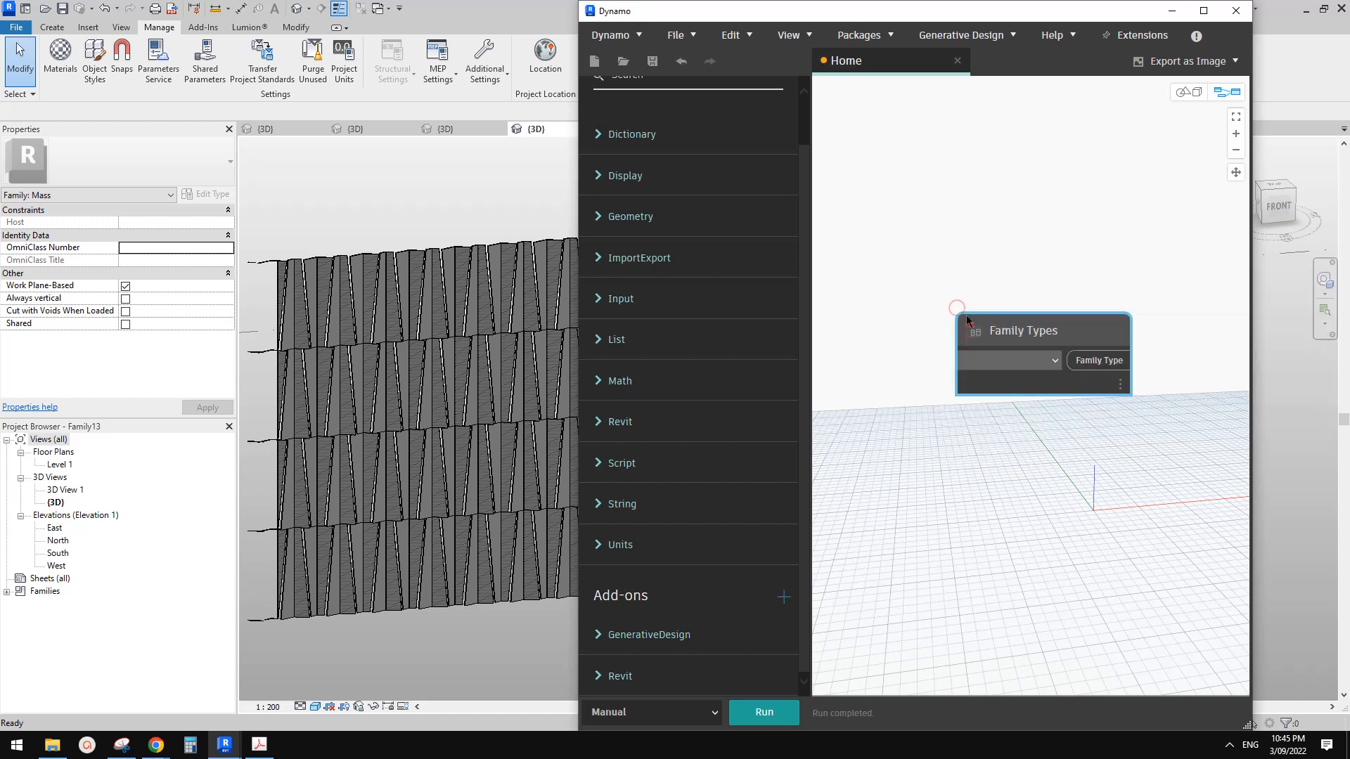
Add an All Elements of Family Type node and arrange it beside the Family Types node
right_click(967, 238)
type("family typ")
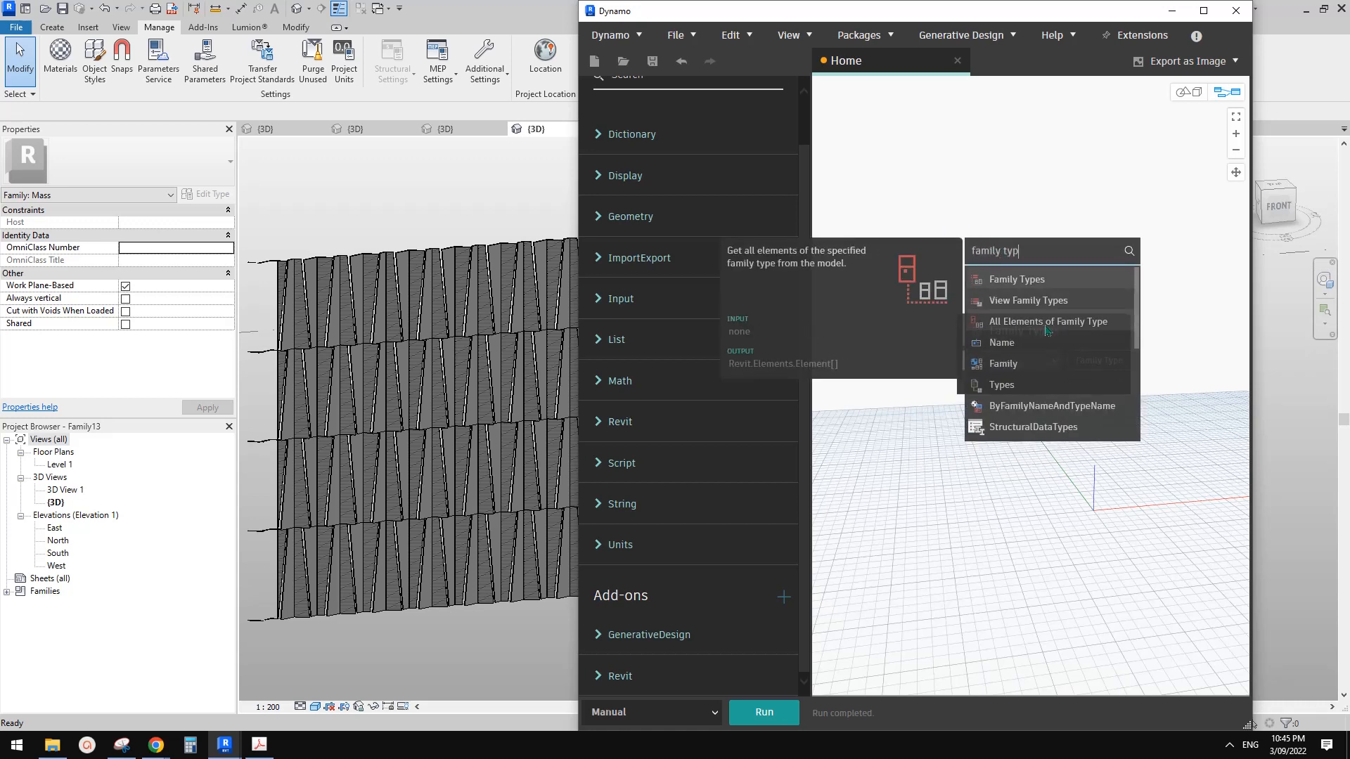
left_click(1095, 322)
left_click_drag(988, 313, 885, 220)
left_click_drag(1077, 341, 1084, 244)
Choose Family10b:Family10b in the Family Types node, connect it to All Elements of Family Type, and space the two nodes apart
left_click(943, 267)
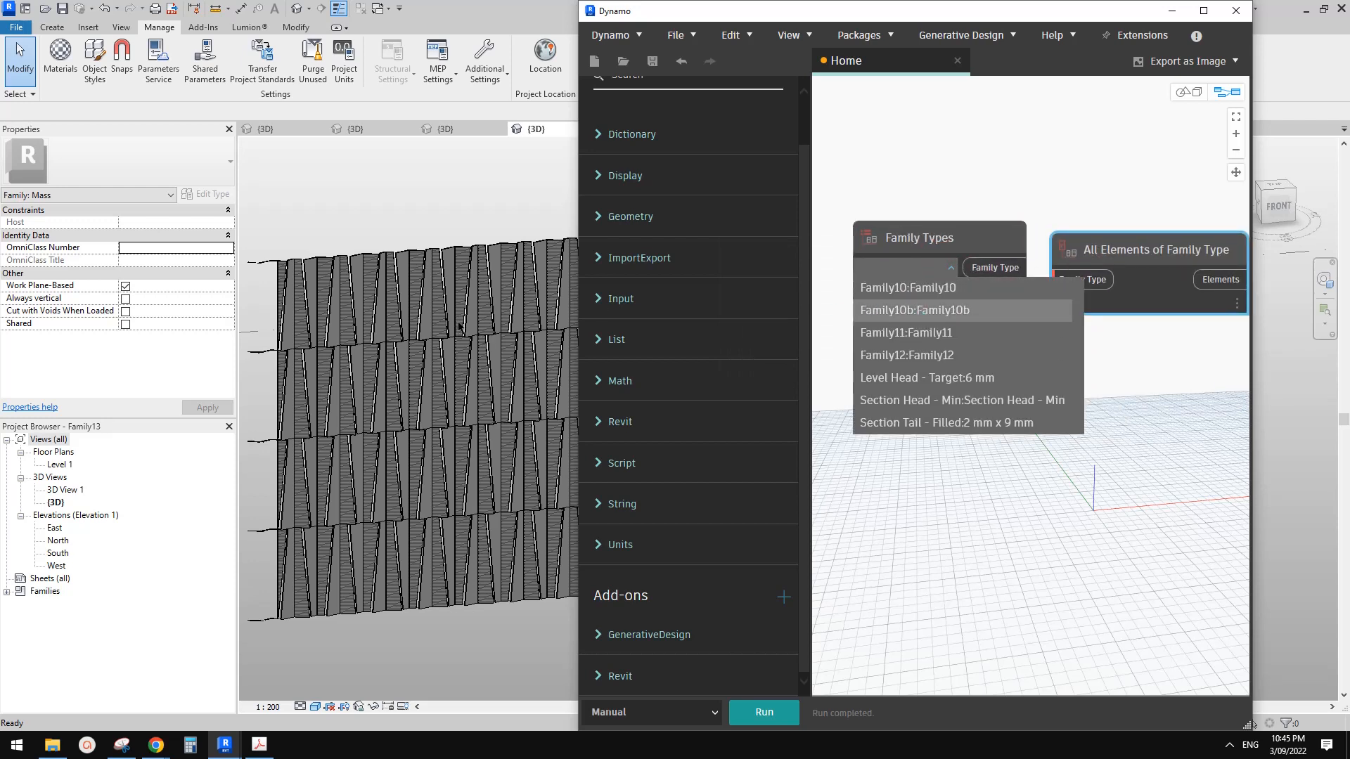
left_click(1023, 309)
left_click(1070, 283)
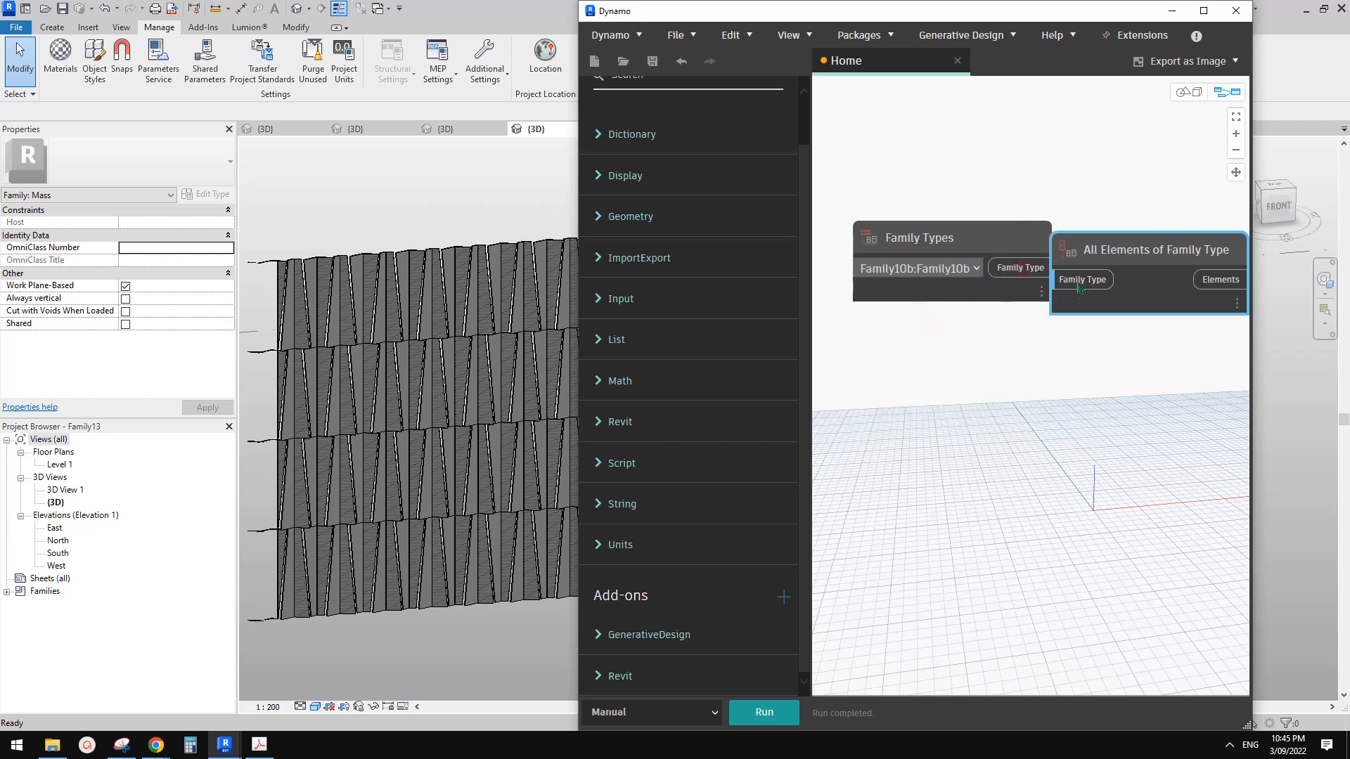
middle_click_drag(1124, 313, 1120, 309)
left_click_drag(1122, 235, 1153, 227)
middle_click_drag(1119, 308, 1063, 310)
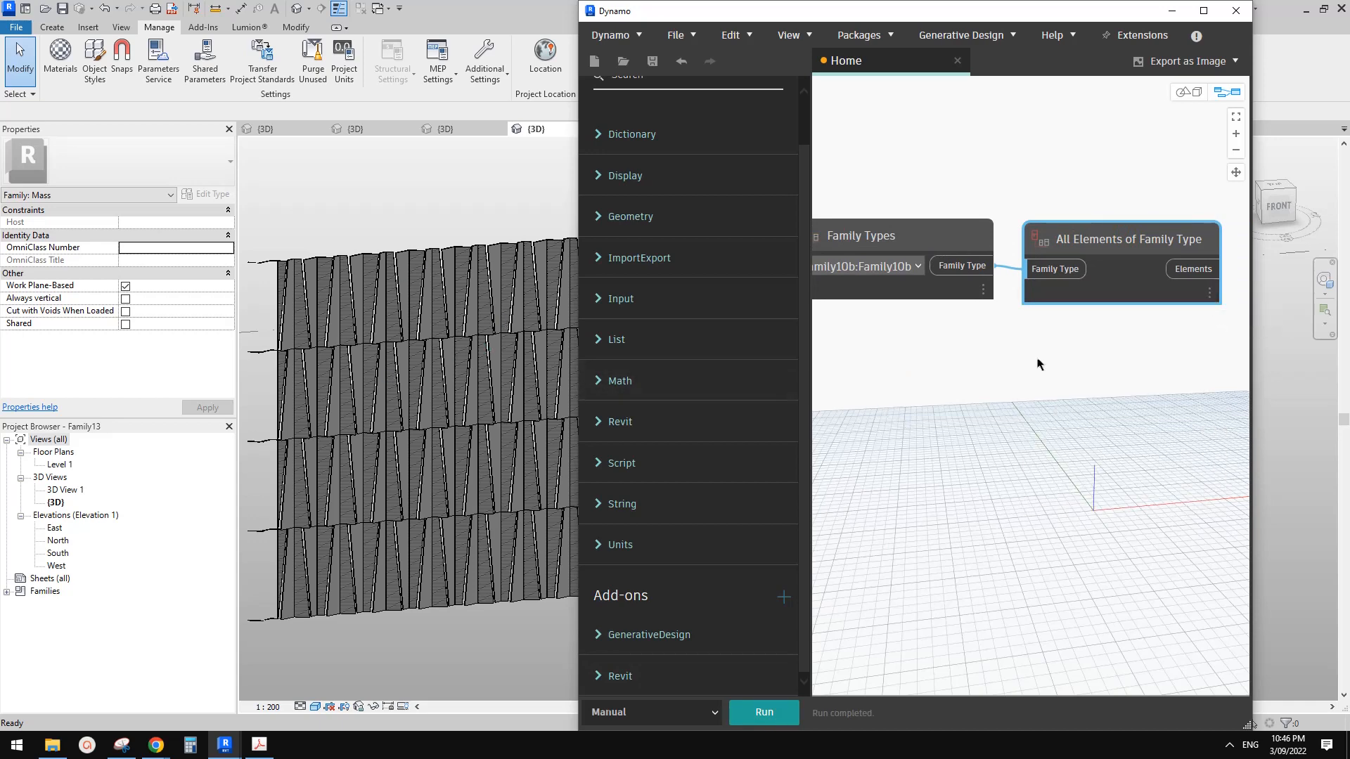
middle_click_drag(1098, 392, 1006, 412)
left_click_drag(1020, 262, 1062, 262)
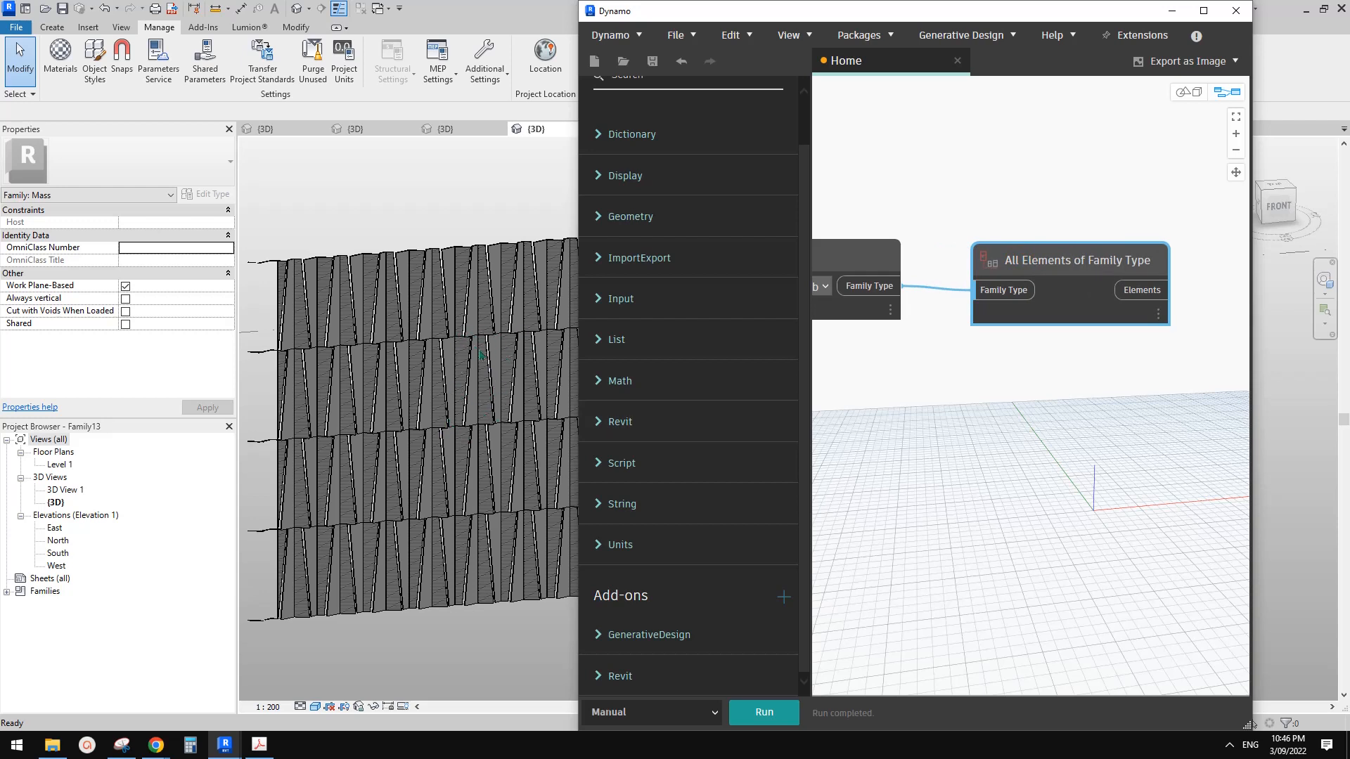
middle_click_drag(1102, 344, 1068, 360)
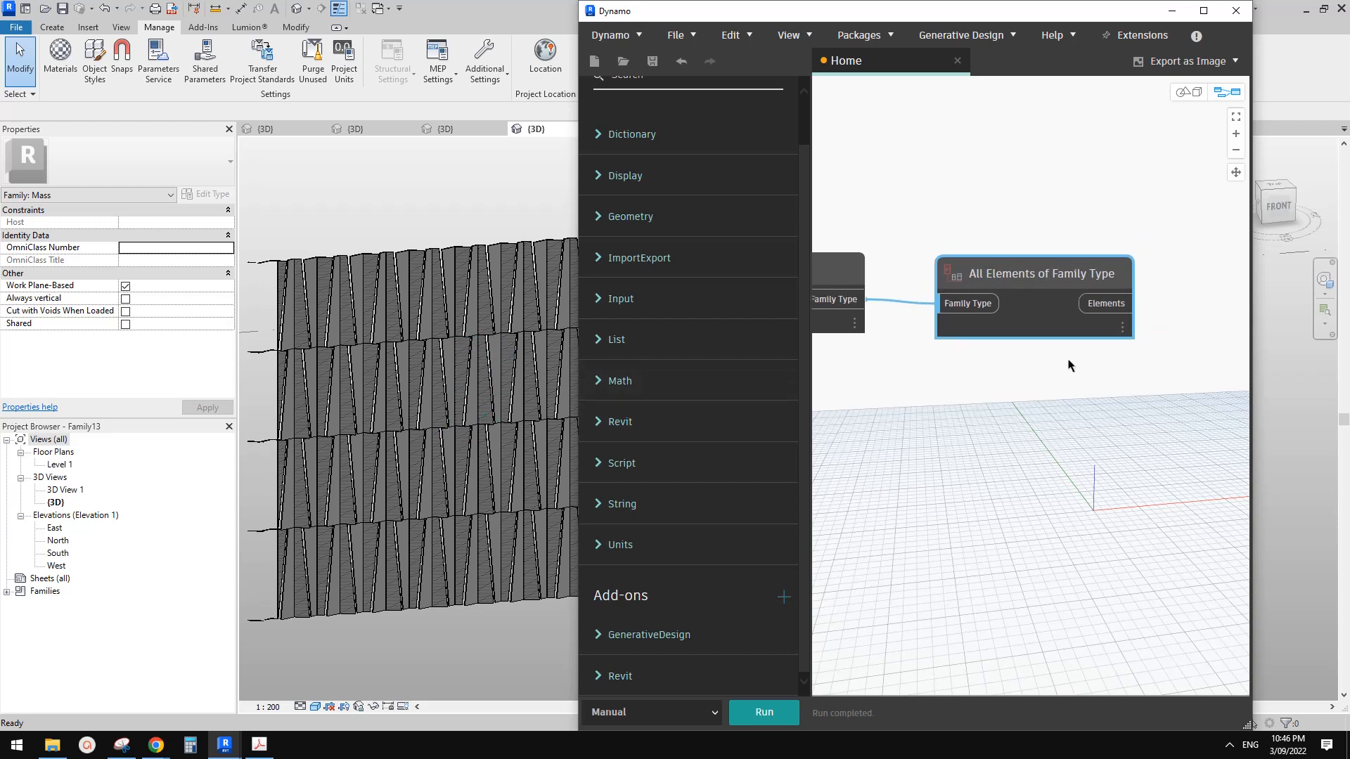
Add an Element.SetParameterByName node beside the All Elements of Family Type node
left_click_drag(1050, 271, 1034, 261)
middle_click_drag(1105, 413, 1081, 423)
left_click_drag(1007, 271, 1002, 278)
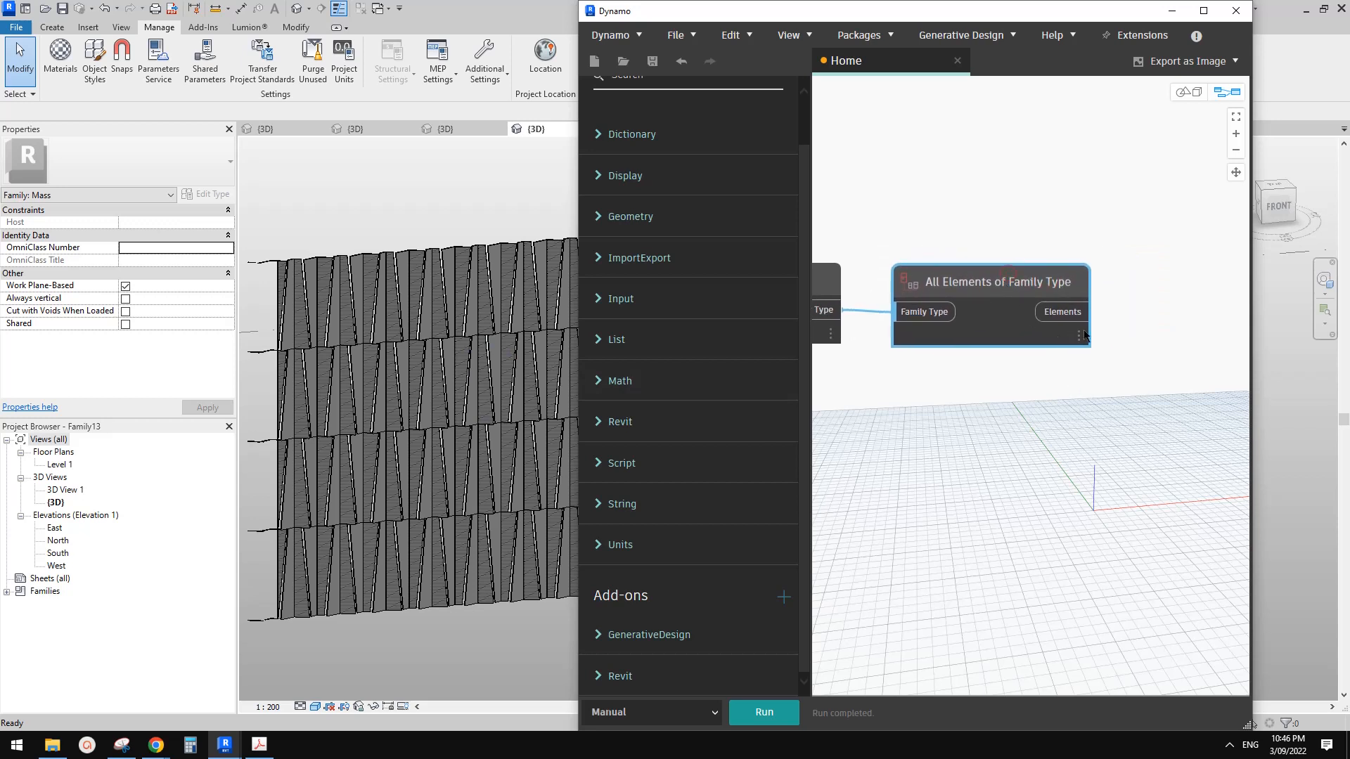
right_click(1139, 204)
type("s")
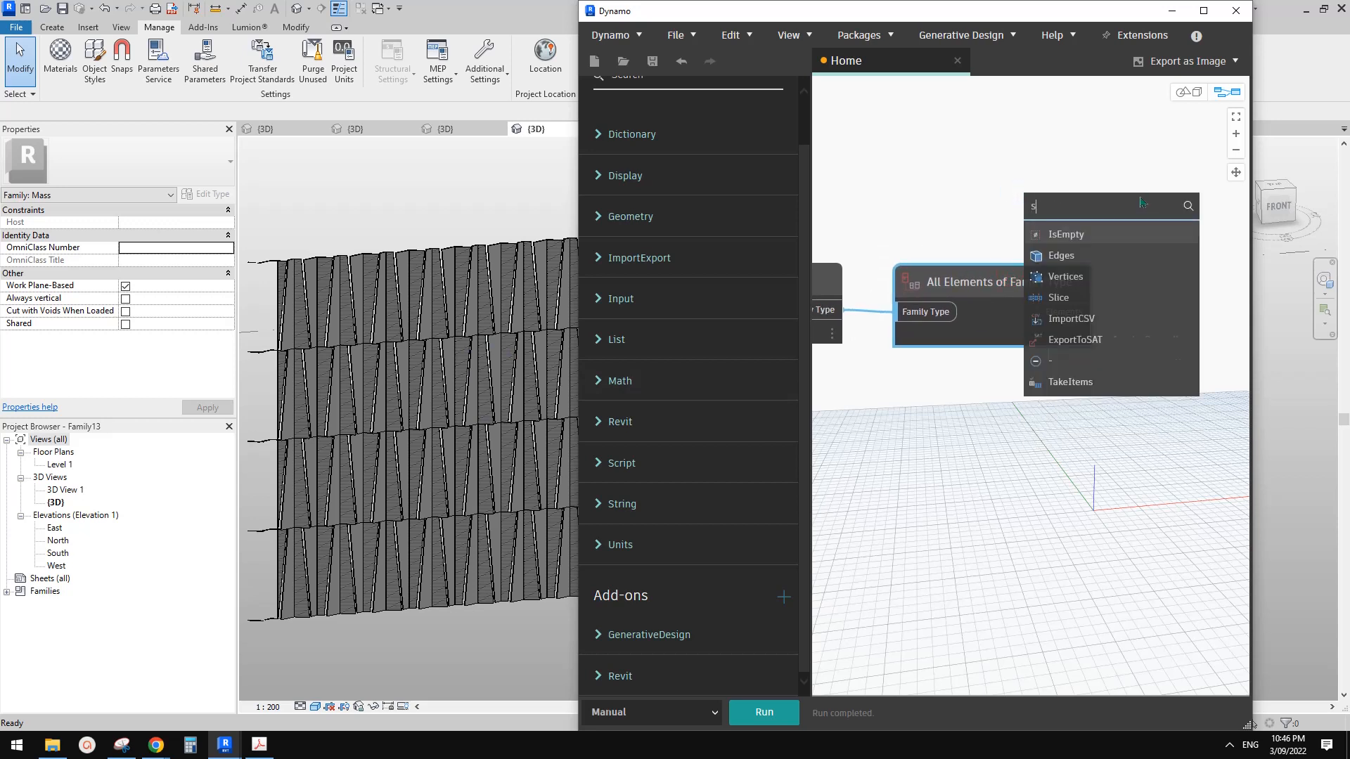
type("etpara")
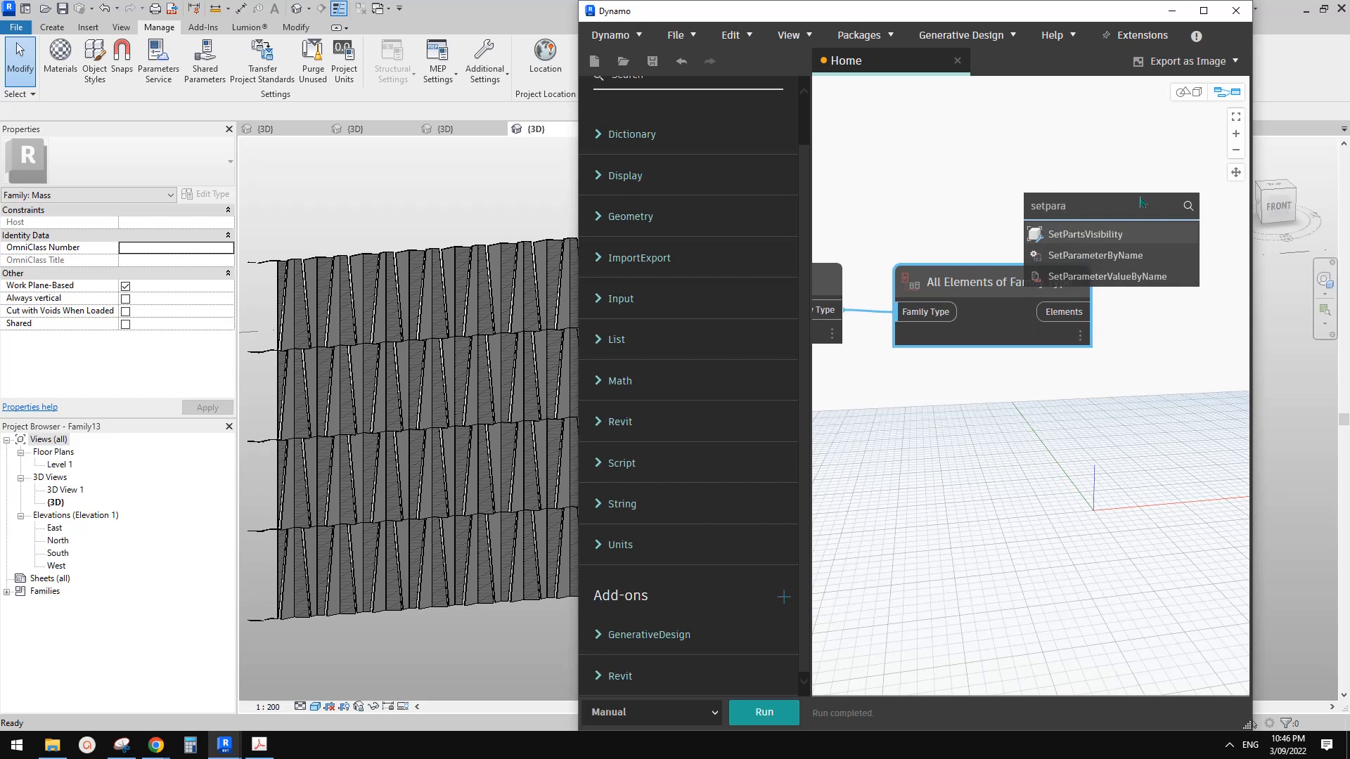
left_click(1133, 253)
left_click_drag(1169, 383, 1165, 272)
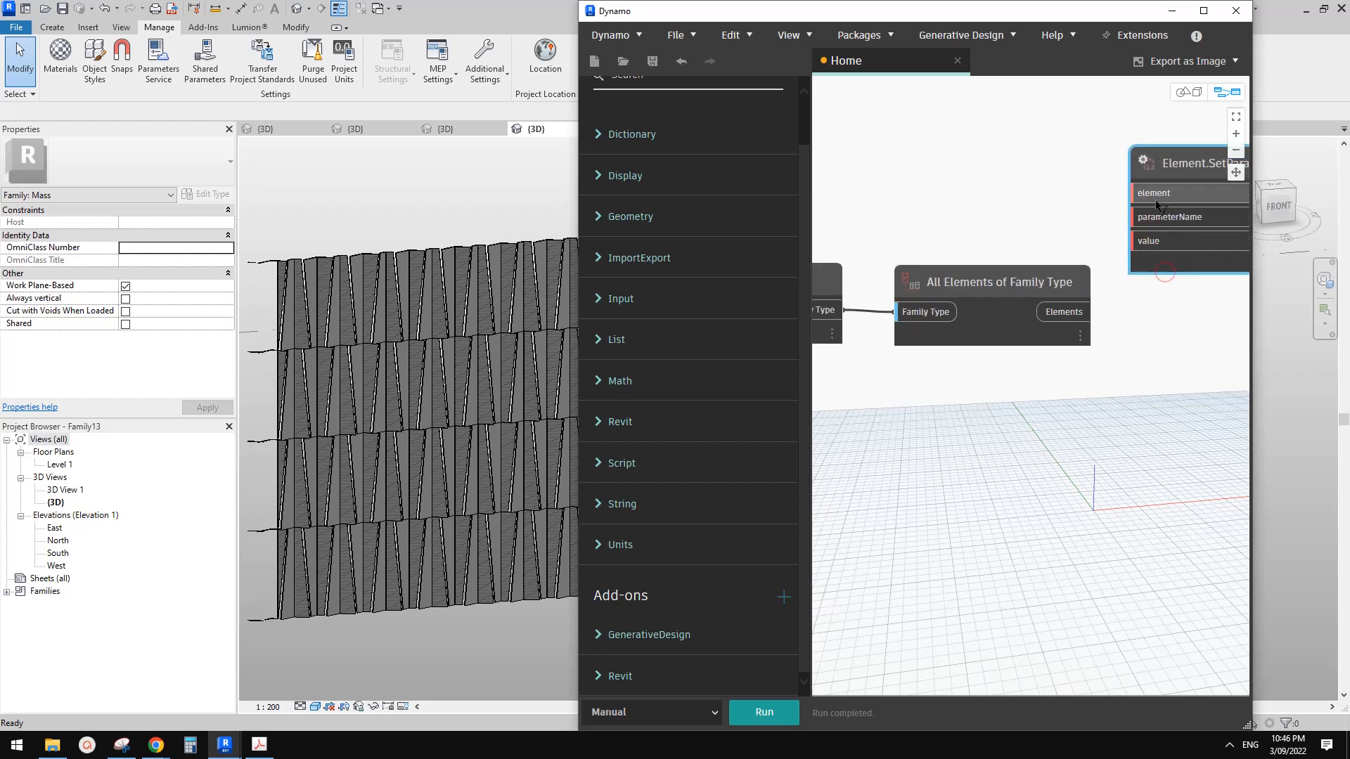
Connect the Elements output to the element input of Element.SetParameterByName and move that node closer in line
left_click(1154, 196)
left_click(1070, 312)
left_click_drag(1184, 167, 1194, 229)
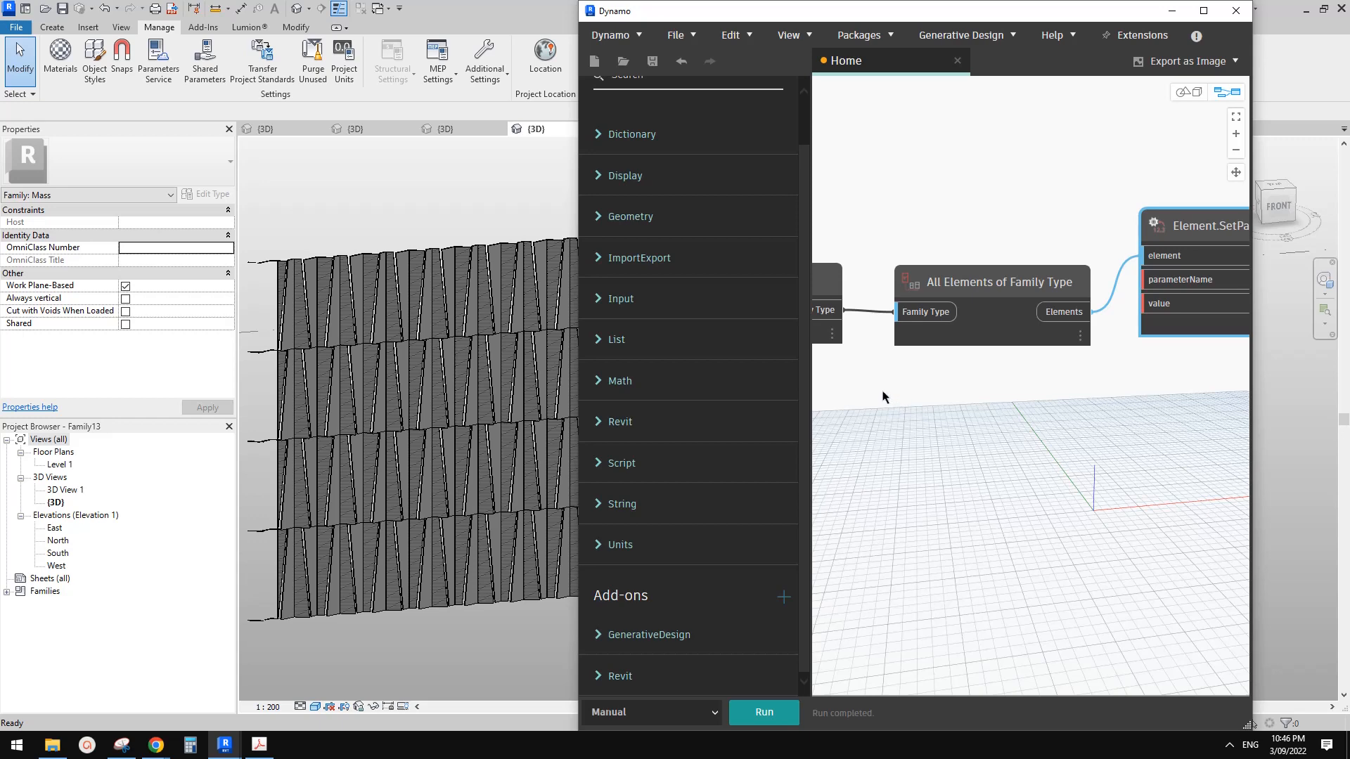
Add a code block containing "w1" below All Elements of Family Type and connect it to the parameterName input
left_click(524, 383)
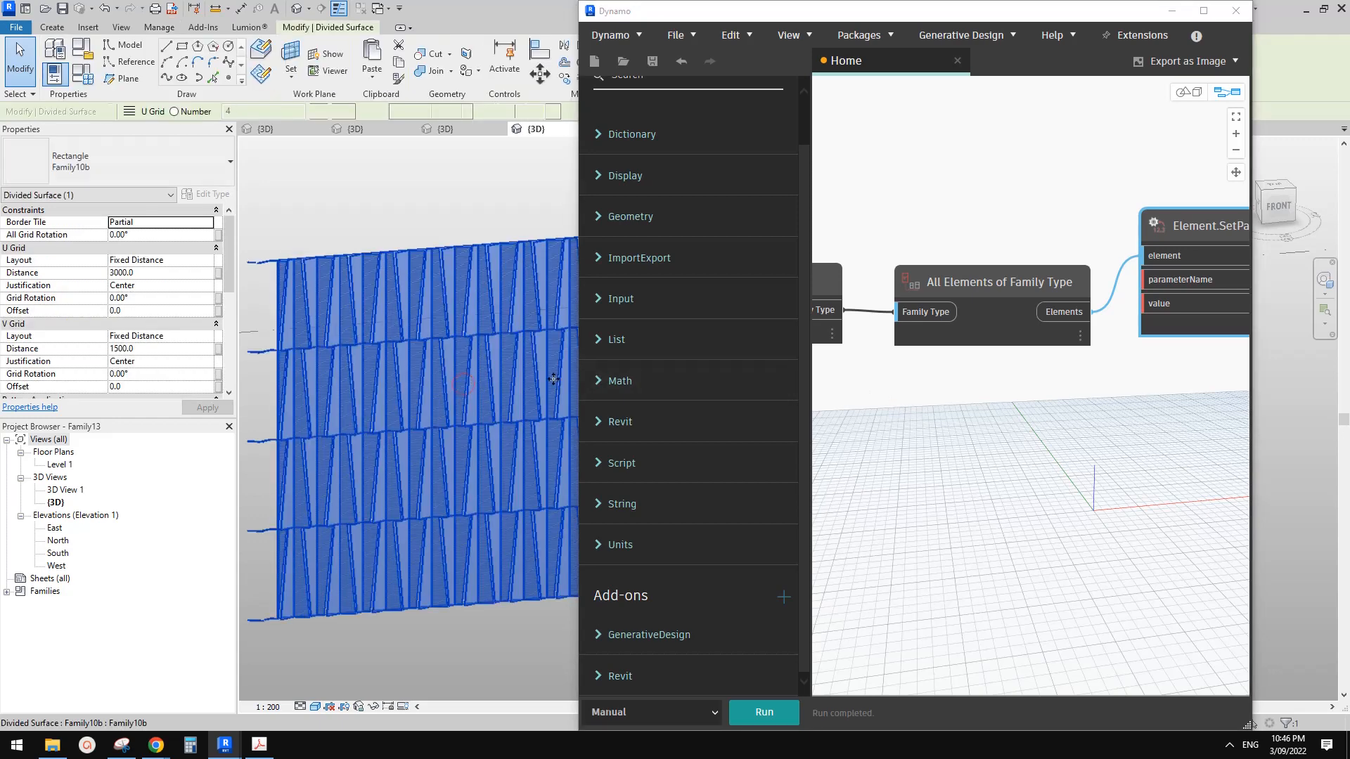
left_click(1024, 400)
double_click(1024, 400)
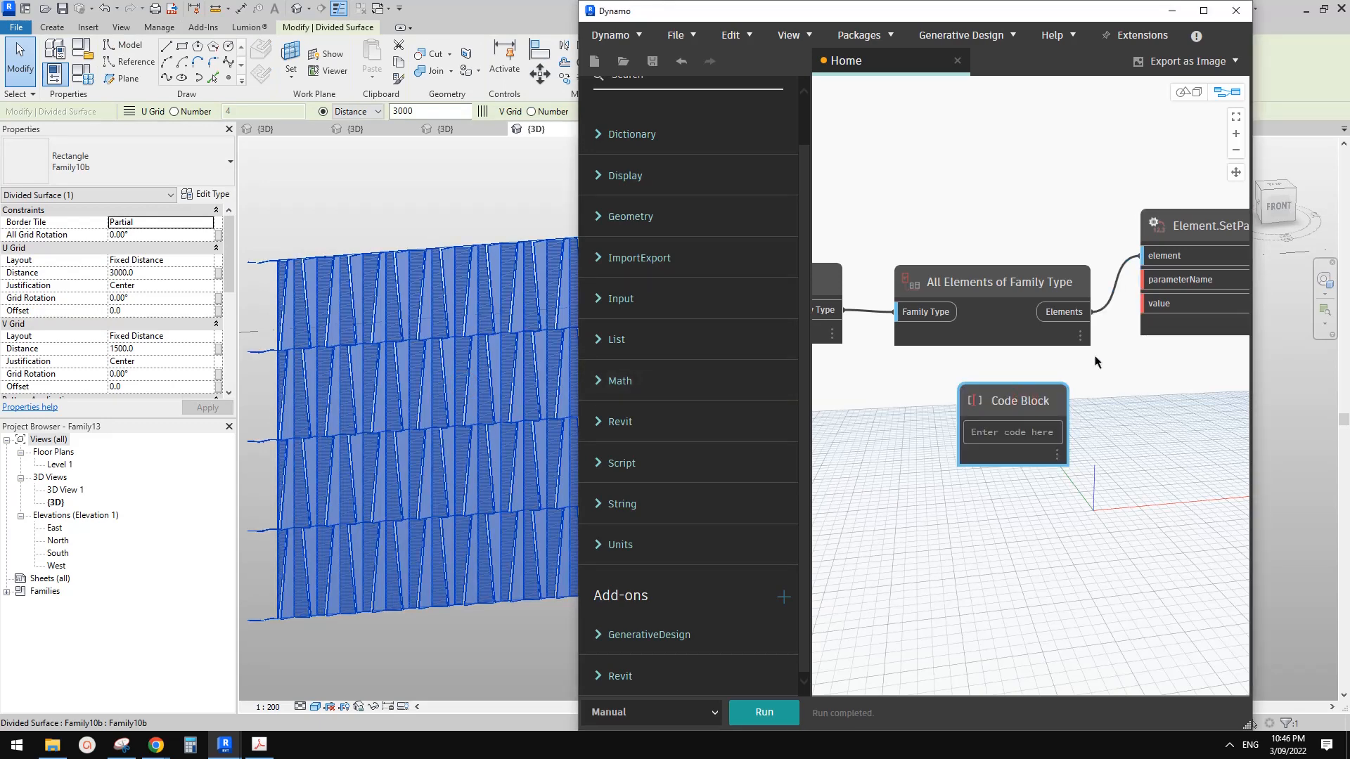
type("\"w1")
left_click(1110, 419)
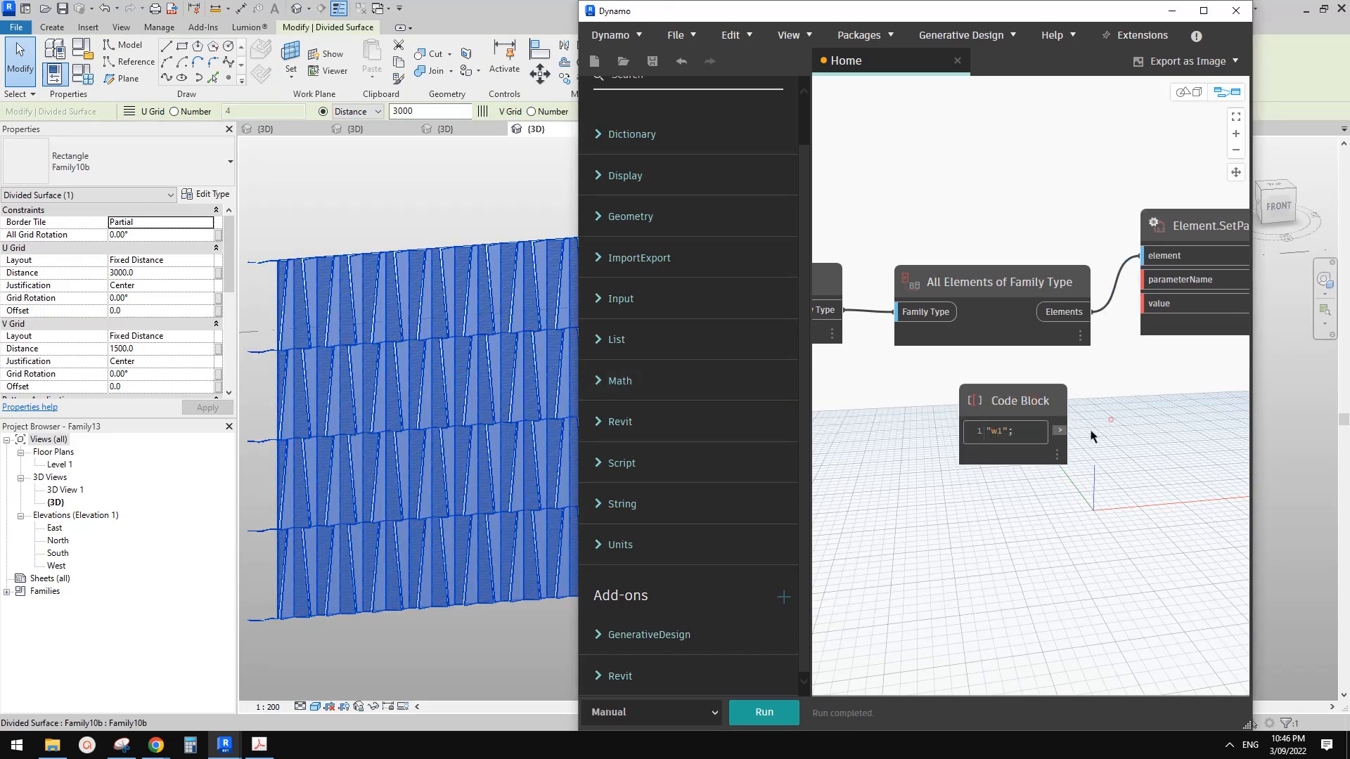
left_click(1064, 432)
left_click(1164, 286)
left_click(1060, 430)
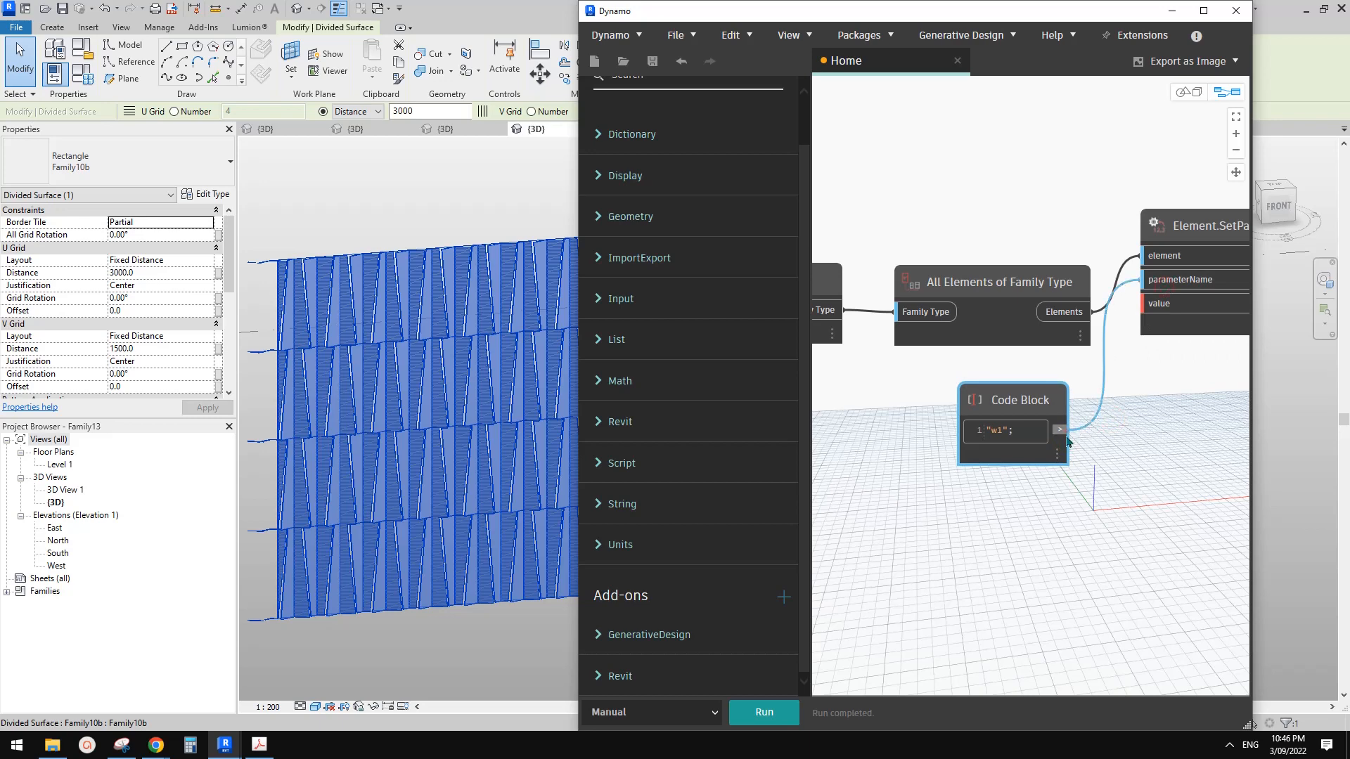
left_click_drag(1046, 403, 1063, 401)
Add a second code block with the range 400..700..2 below the "w1" block and run the graph to check its list
left_click(1023, 533)
middle_click_drag(1024, 534, 935, 456)
scroll(936, 457, "up", 1)
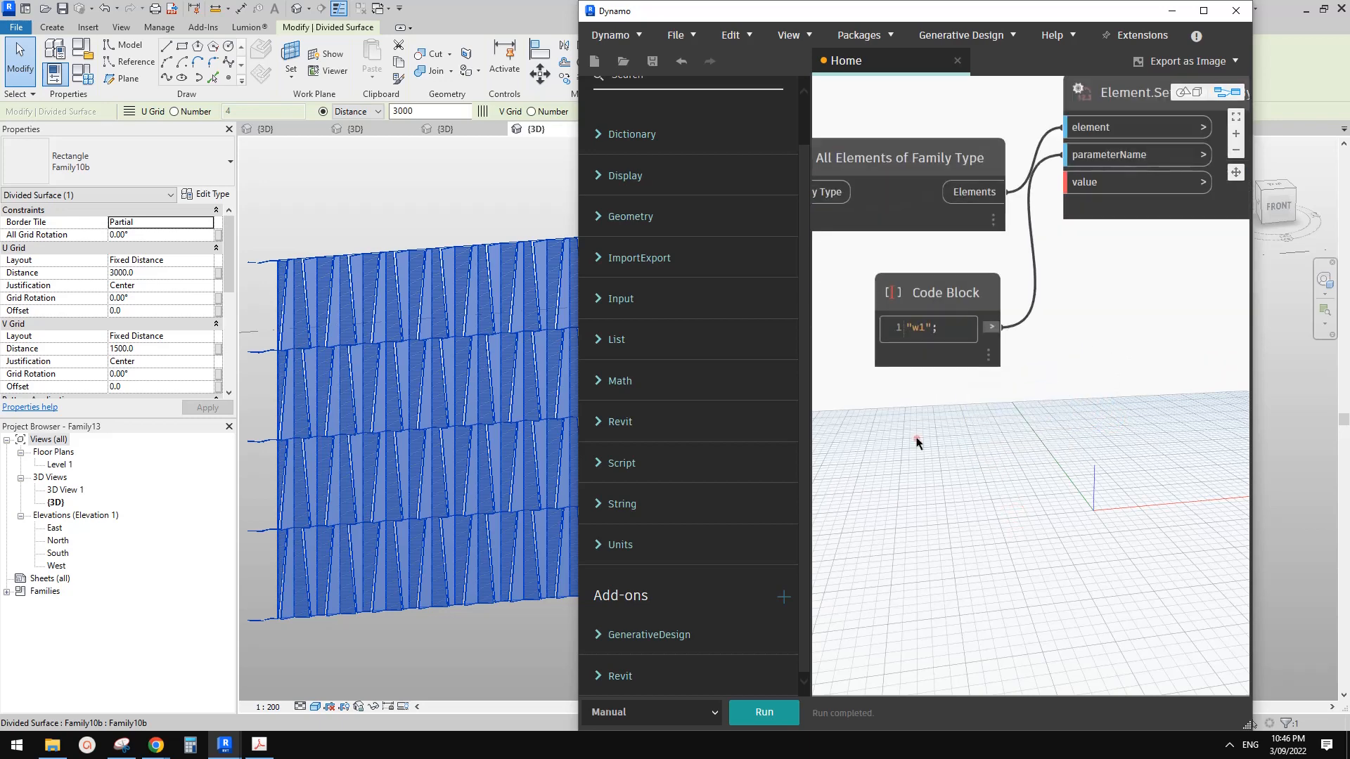
double_click(916, 440)
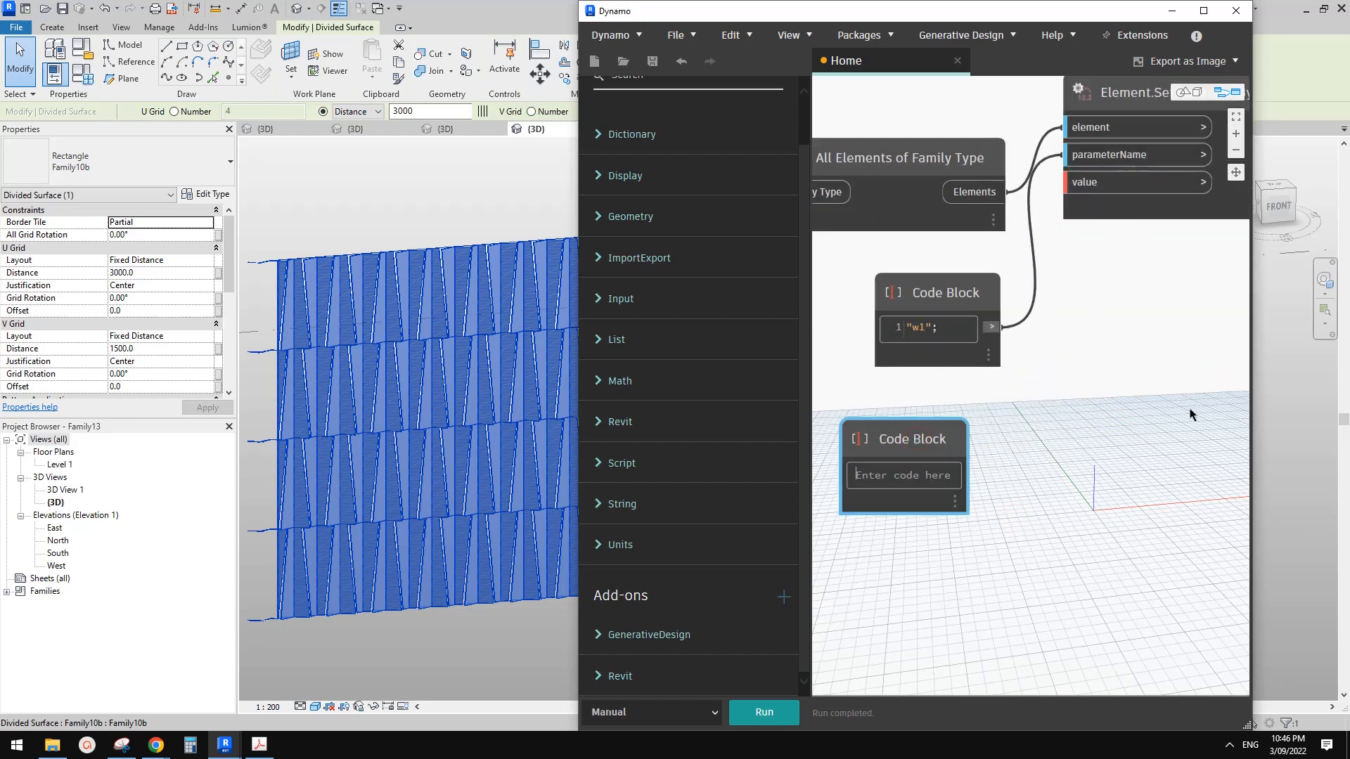
type("400..700..2")
left_click(1108, 456)
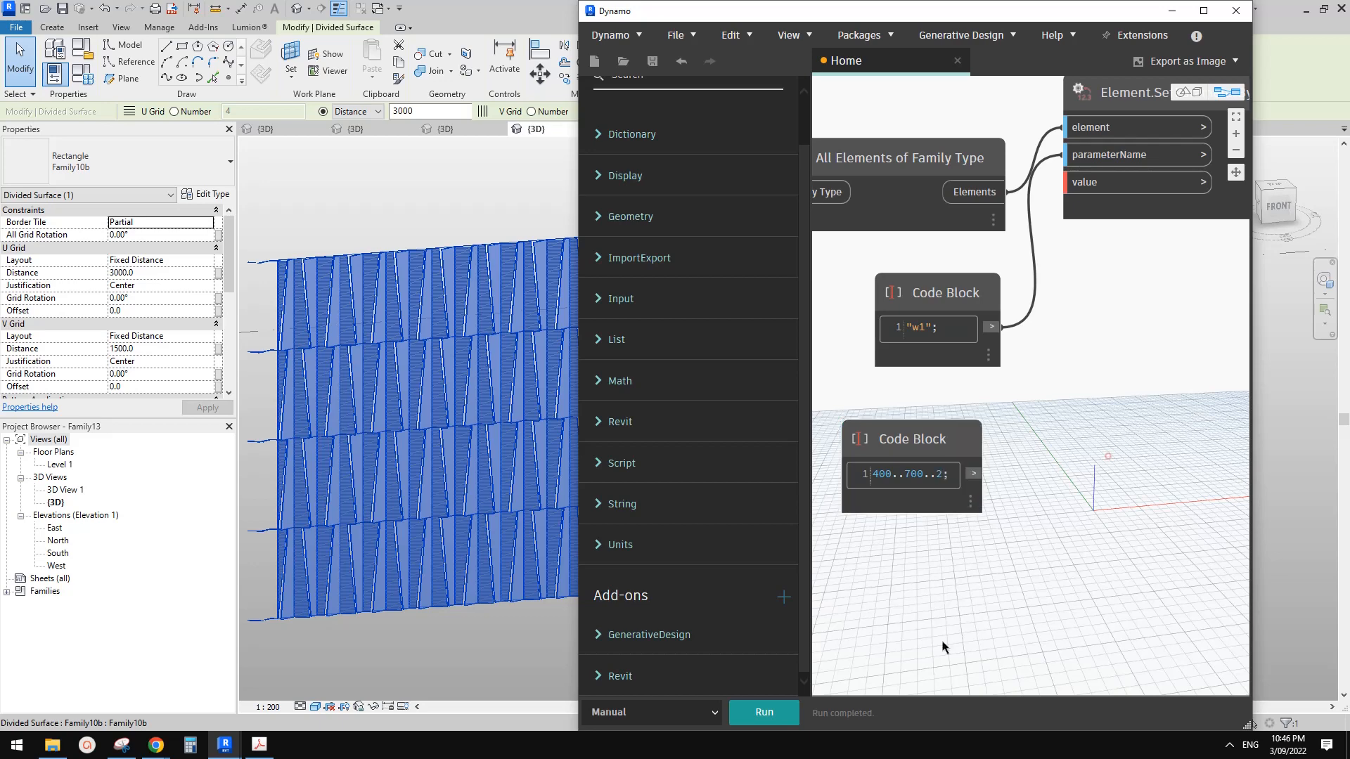
left_click(766, 714)
mouse_move(970, 512)
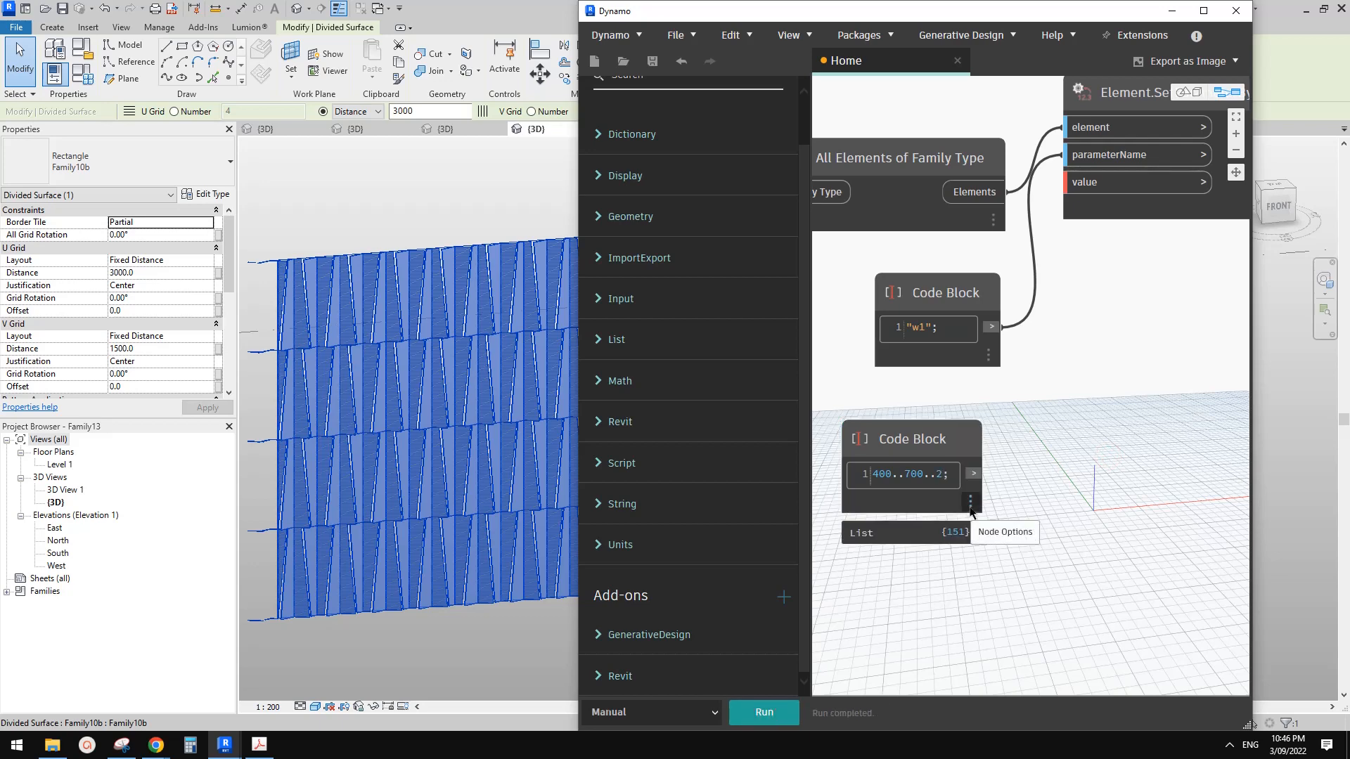
Try a range step of 4 in the number code block and run the graph to check the list
double_click(938, 475)
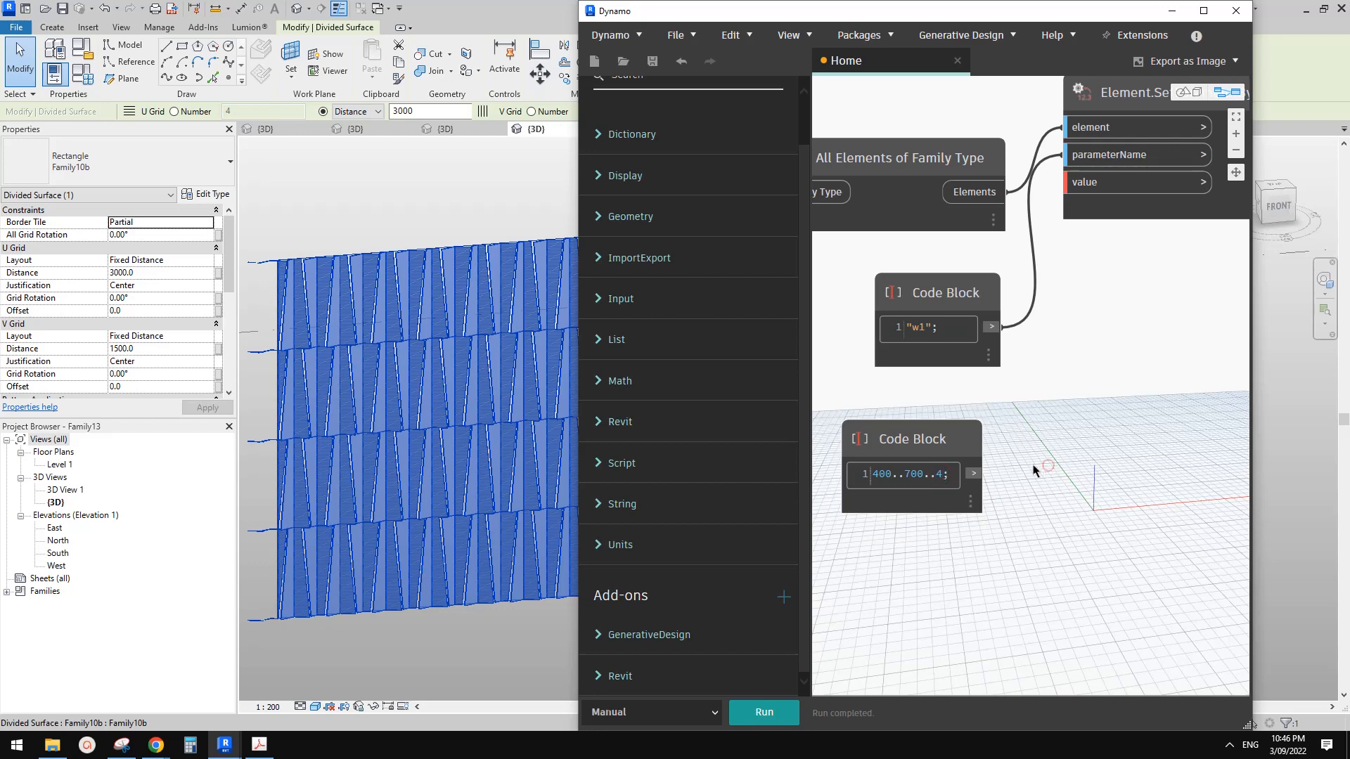
left_click(764, 712)
mouse_move(973, 506)
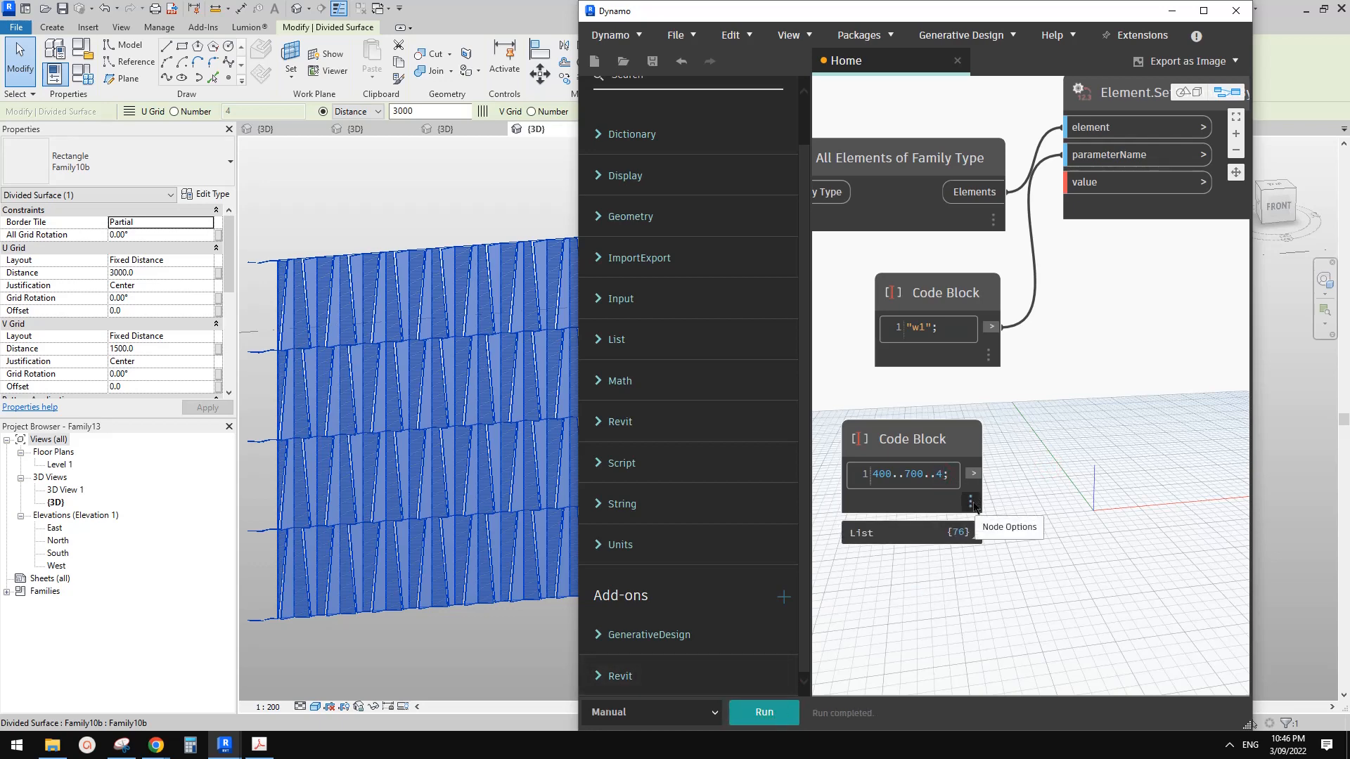
Set the range code block to 400..700..3, run the graph and move the block nearer the "w1" block
double_click(942, 475)
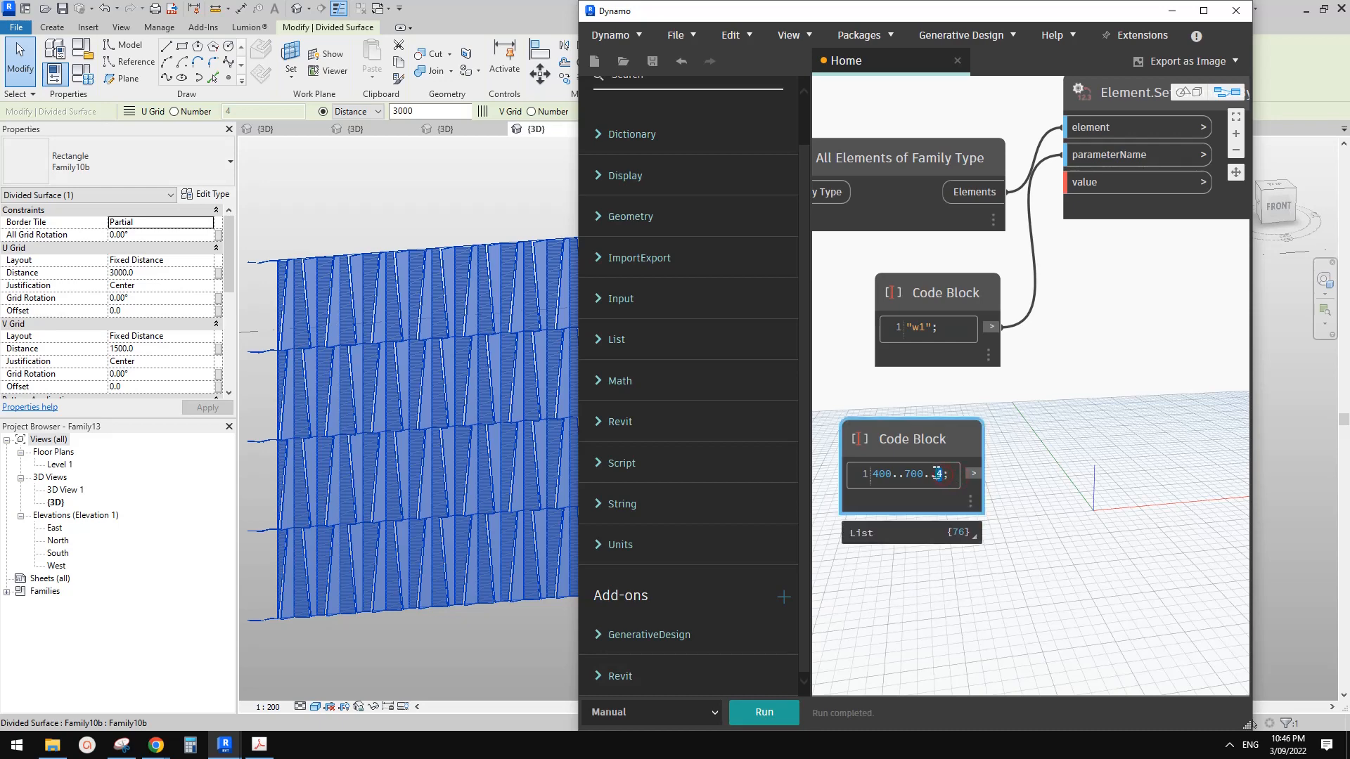
type("3")
left_click(764, 712)
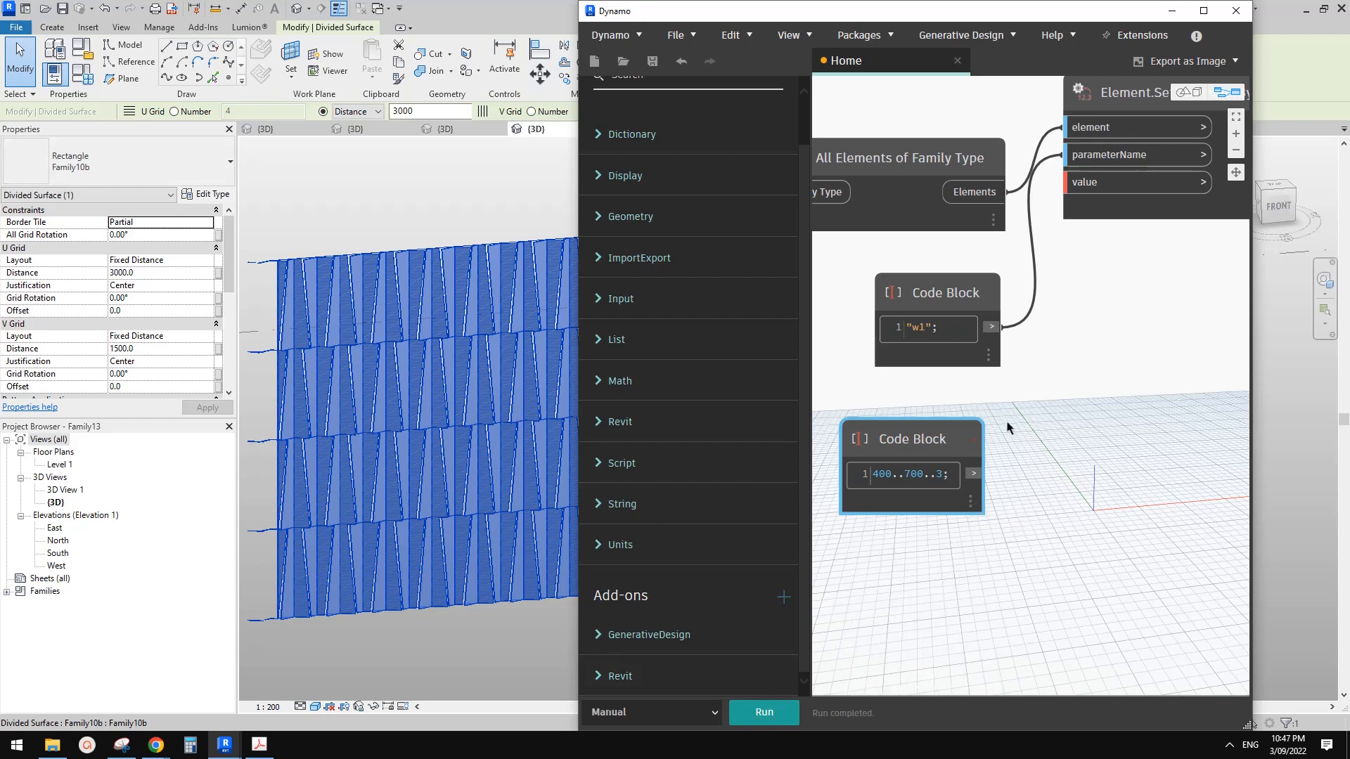
left_click_drag(972, 441, 1009, 423)
Search the nodes for "rando" and add a List.Shuffle node with a seed input beside the range code block
middle_click_drag(1029, 437, 952, 474)
right_click(1031, 480)
type("rando")
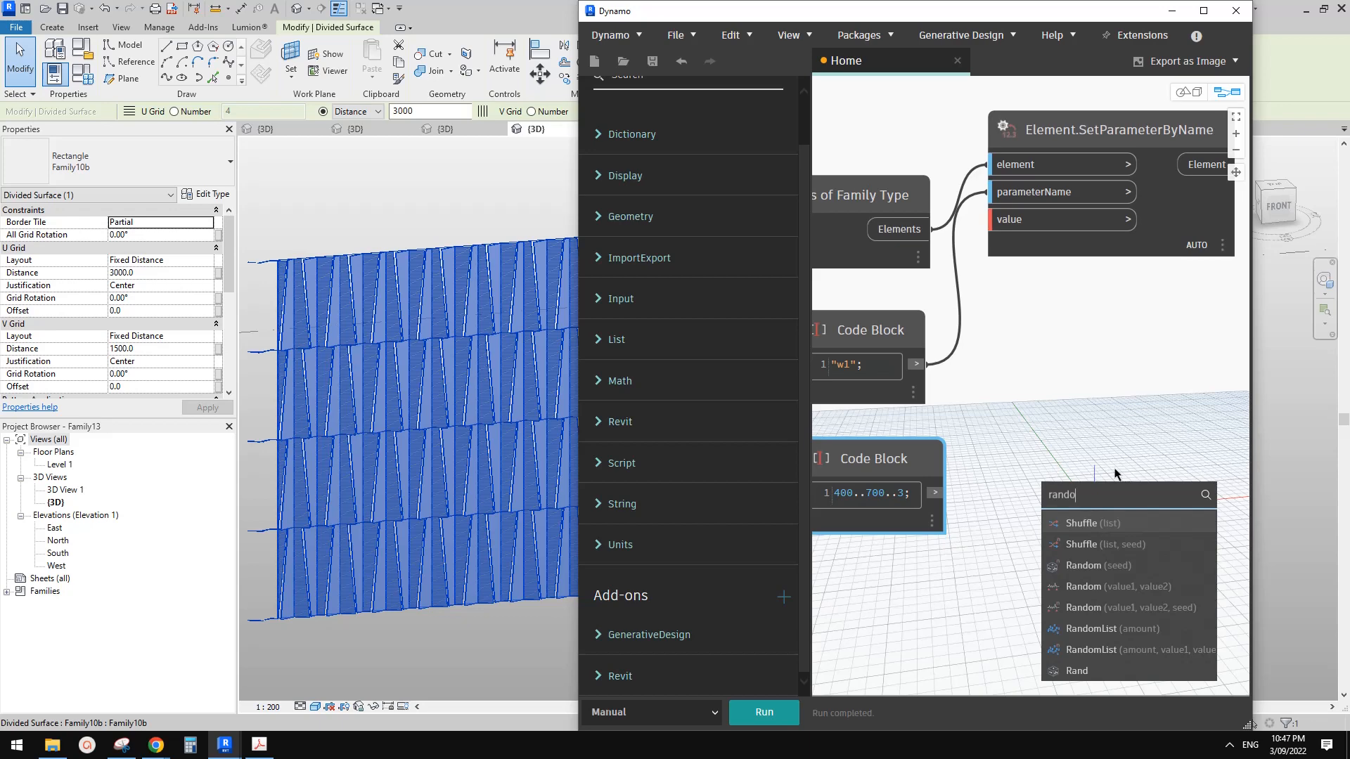
left_click(1096, 523)
left_click_drag(1253, 560, 1077, 439)
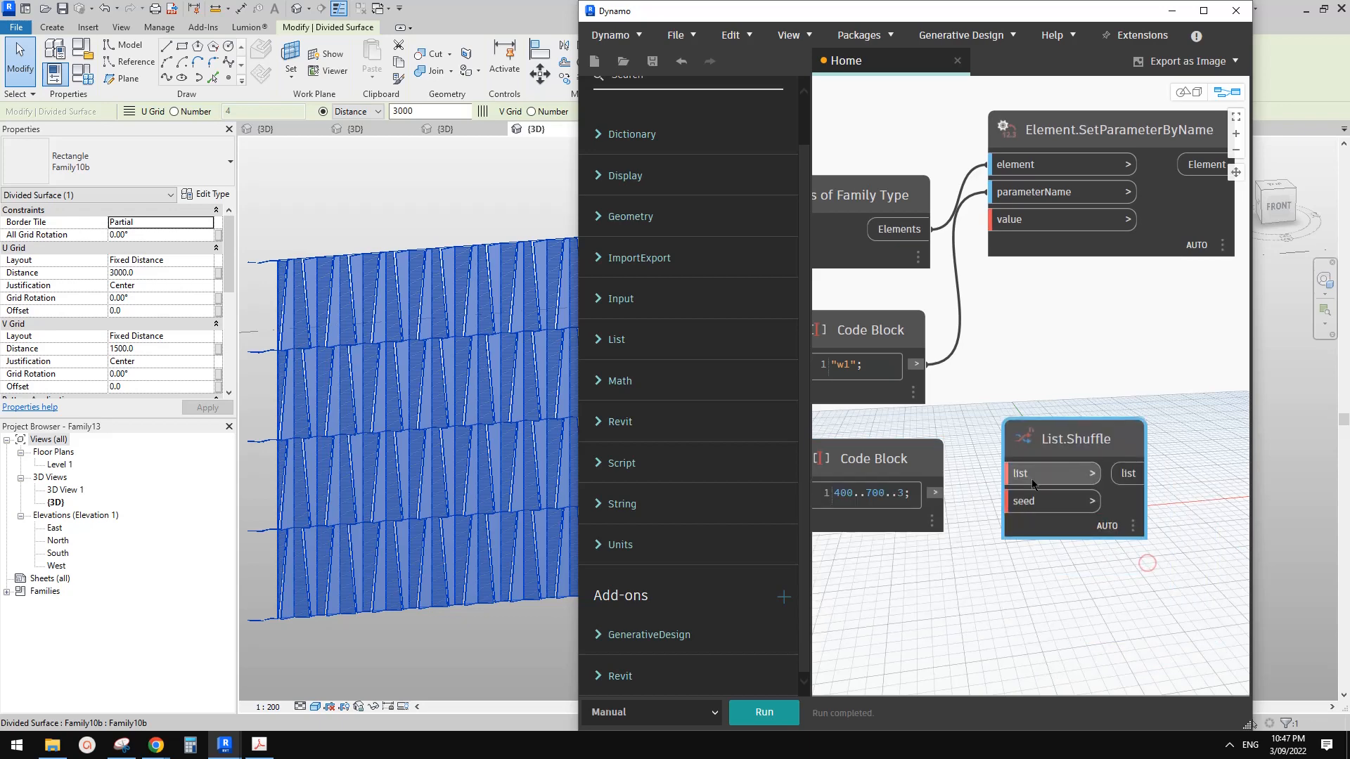
Connect the range code block to List.Shuffle's list input and its output to the value input of Element.SetParameterByName
left_click_drag(1012, 473, 946, 499)
left_click(936, 492)
left_click(1128, 475)
left_click(1005, 220)
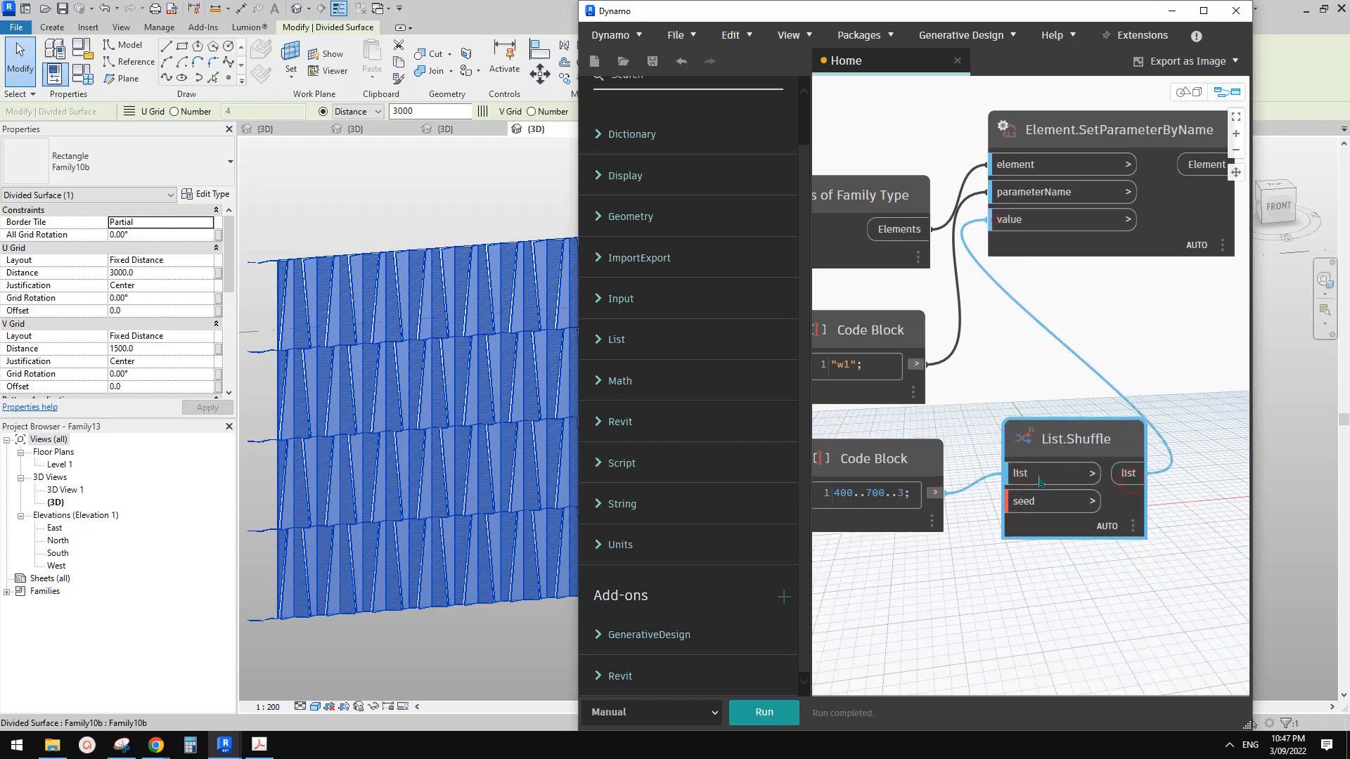
left_click_drag(1065, 446, 1079, 454)
Add an Integer Slider node below the range code block
middle_click_drag(926, 602, 1025, 496)
right_click(1035, 486)
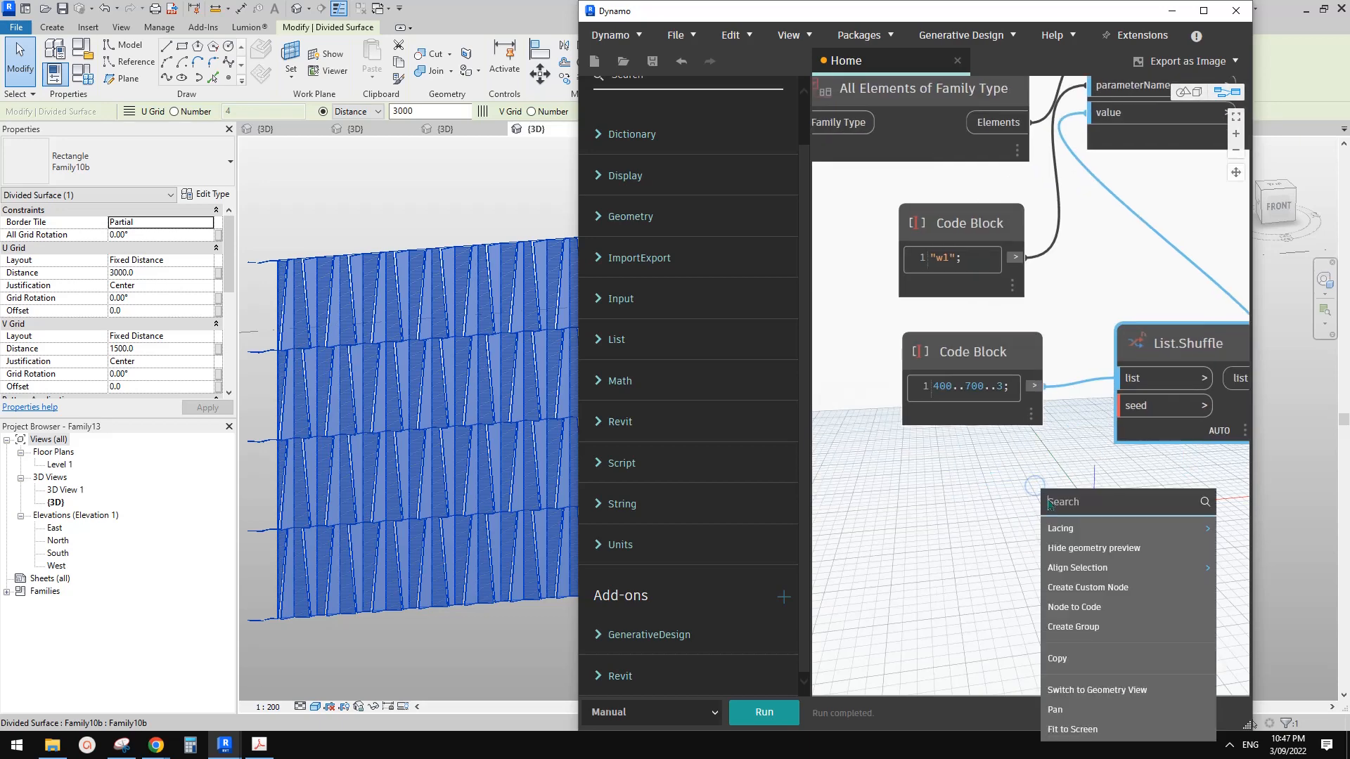
type("integ")
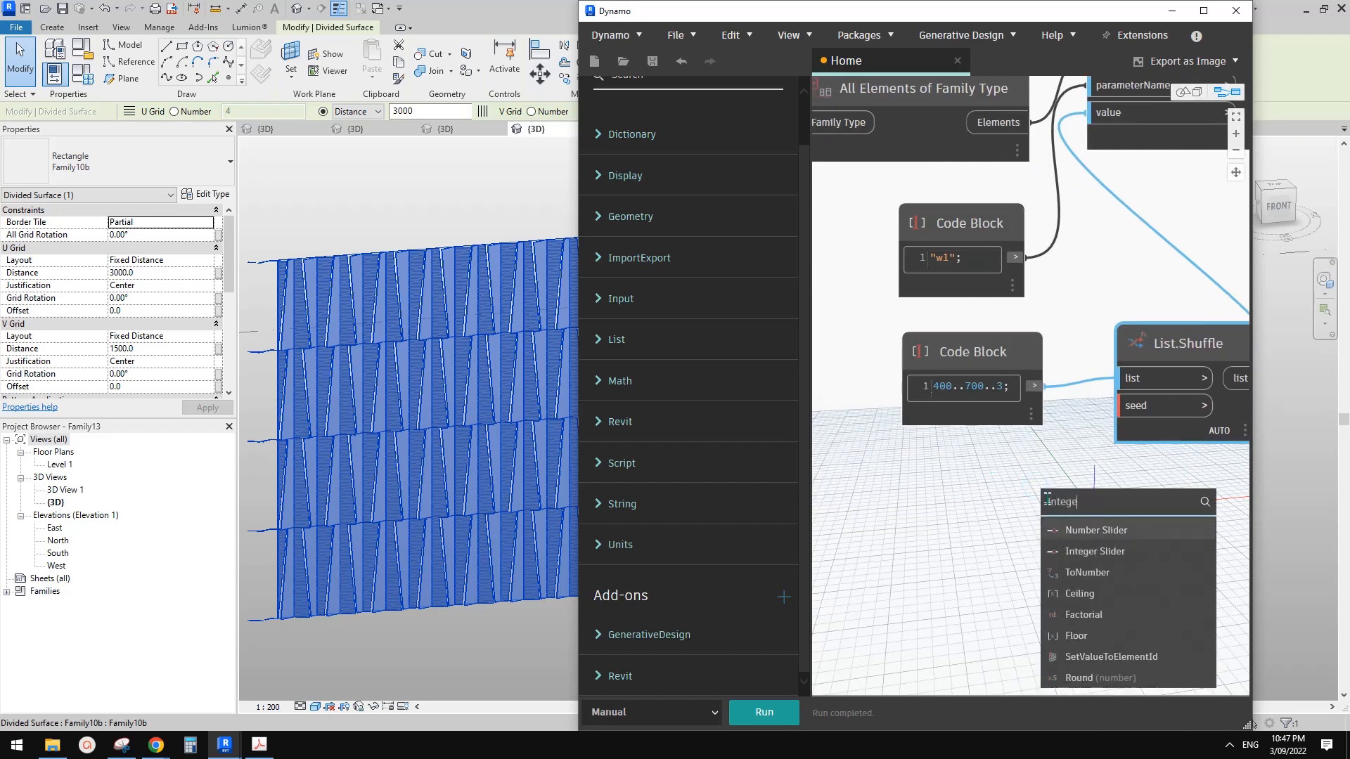
type("e")
left_click(1095, 551)
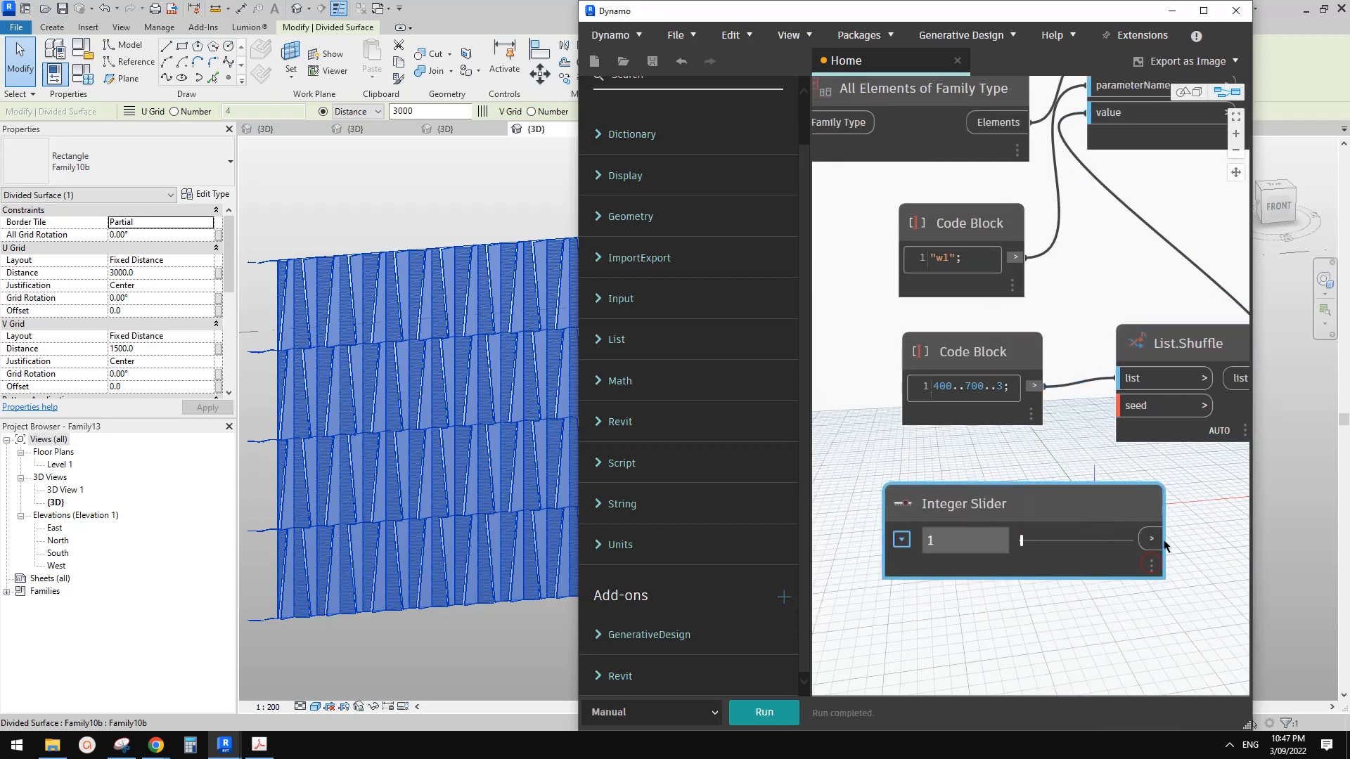
Connect the Integer Slider to the seed input of List.Shuffle and run the whole graph
left_click(1147, 418)
scroll(1147, 418, "down", 4)
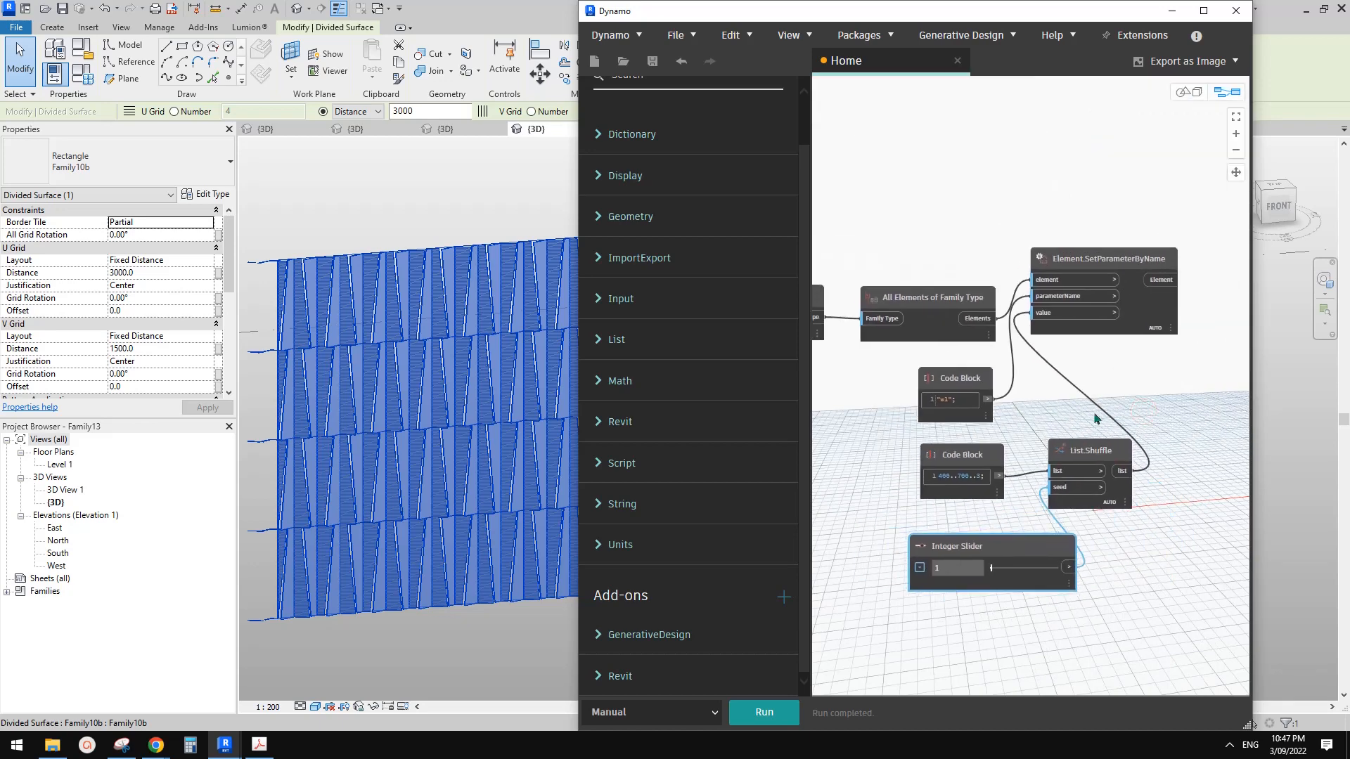
left_click(764, 712)
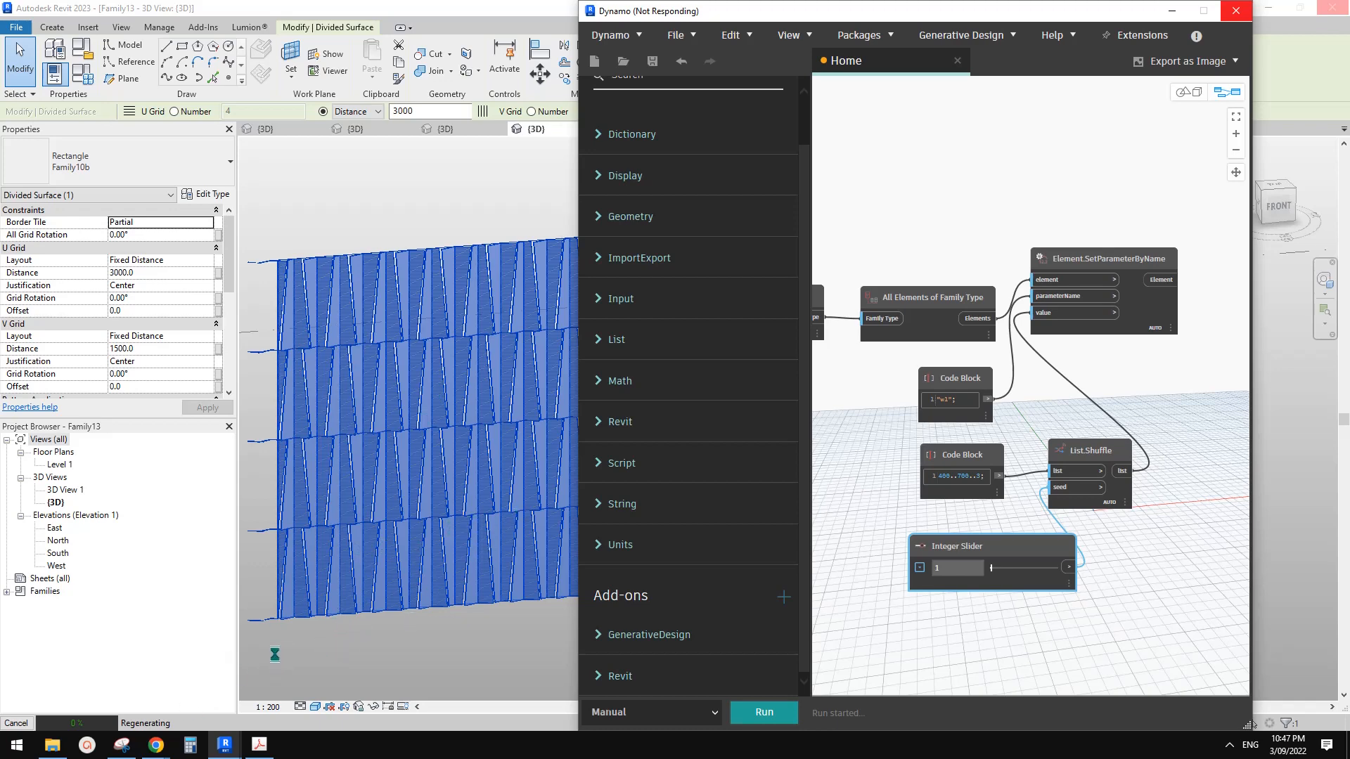
Switch to the Youtube Video Ideas/Suggestion document in Chrome and examine the reference photo of the kinetic panel facade
left_click(156, 744)
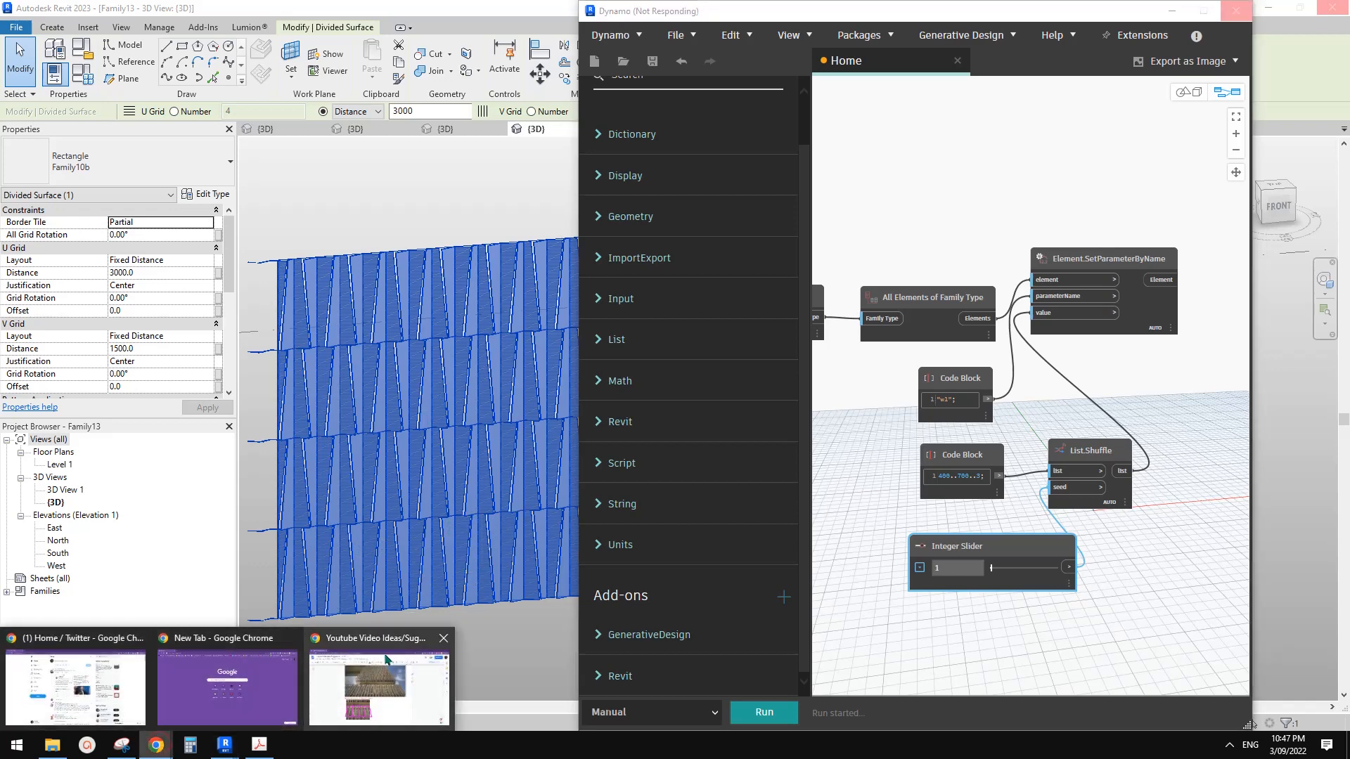
left_click(358, 682)
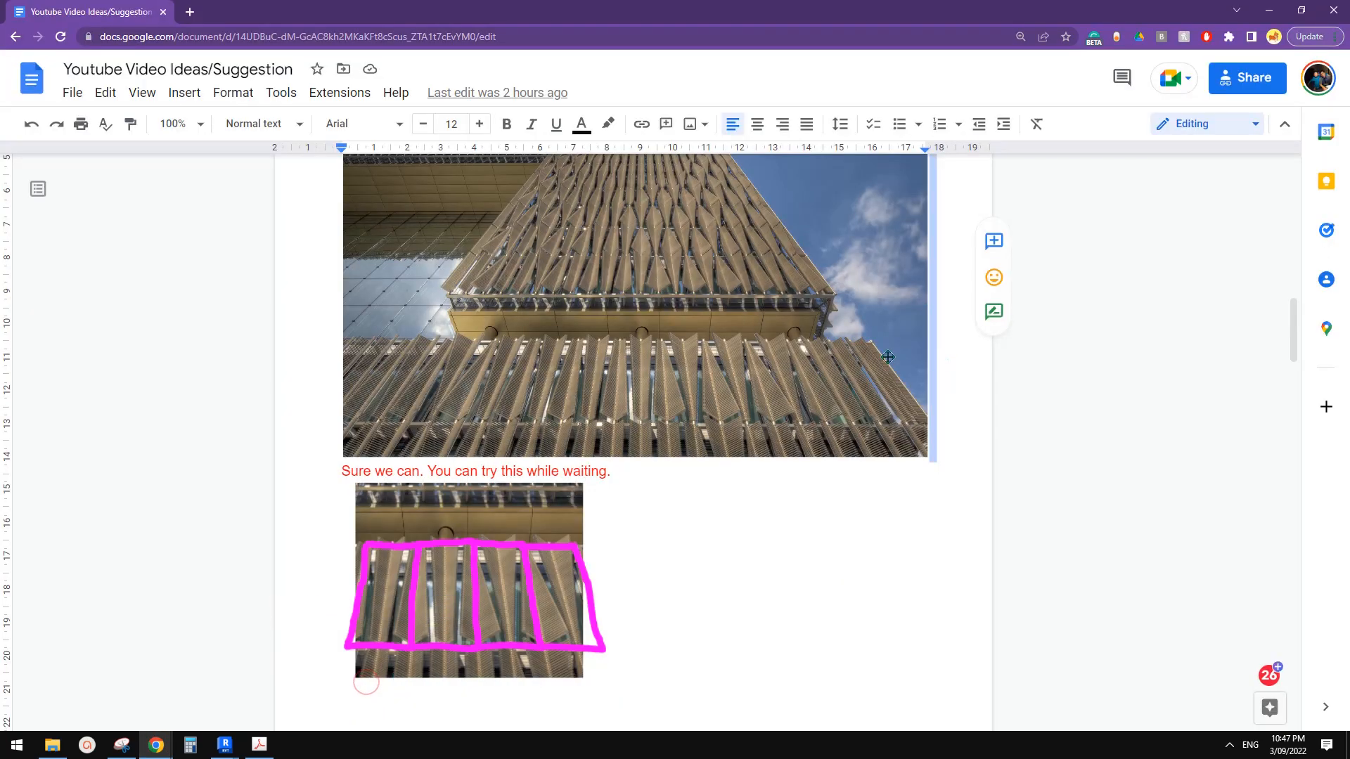
scroll(847, 417, "up", 3)
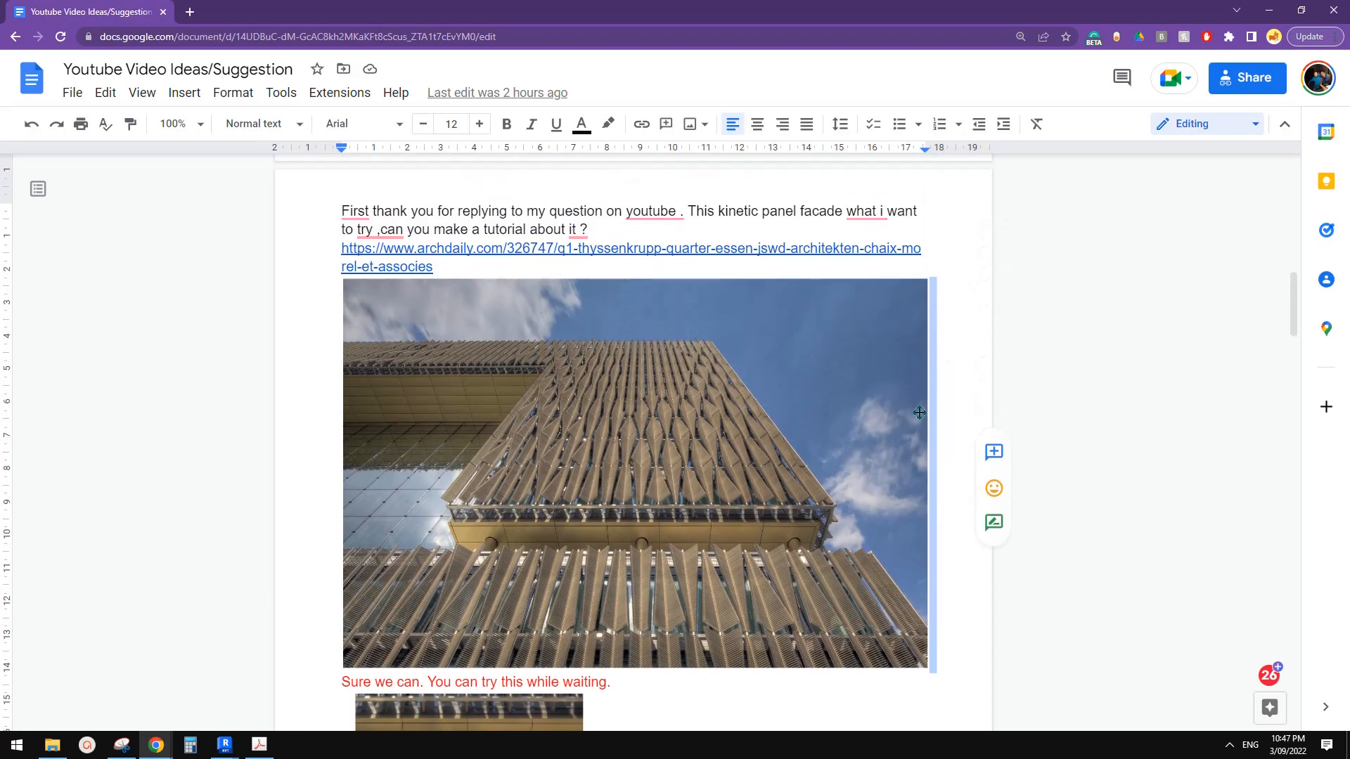
scroll(924, 408, "up", 2)
scroll(925, 401, "down", 3)
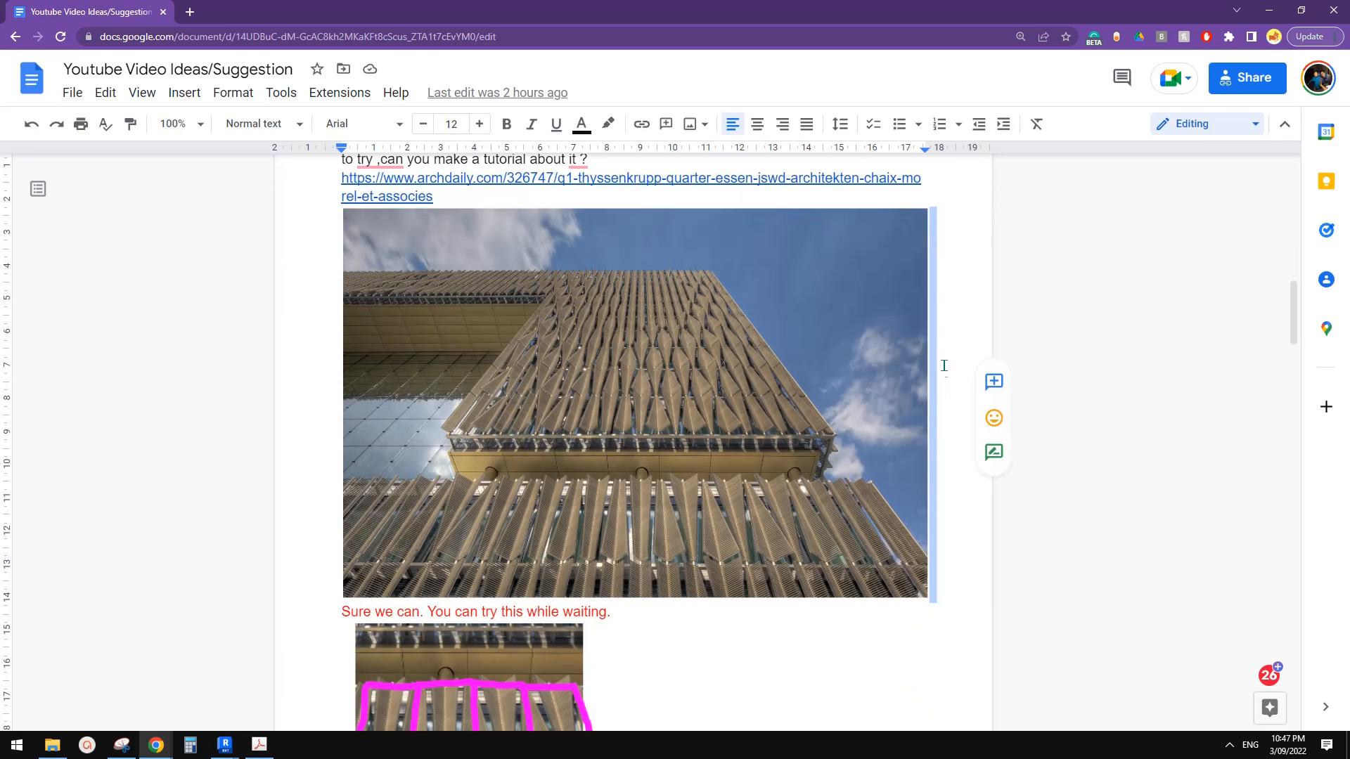
scroll(953, 380, "up", 1)
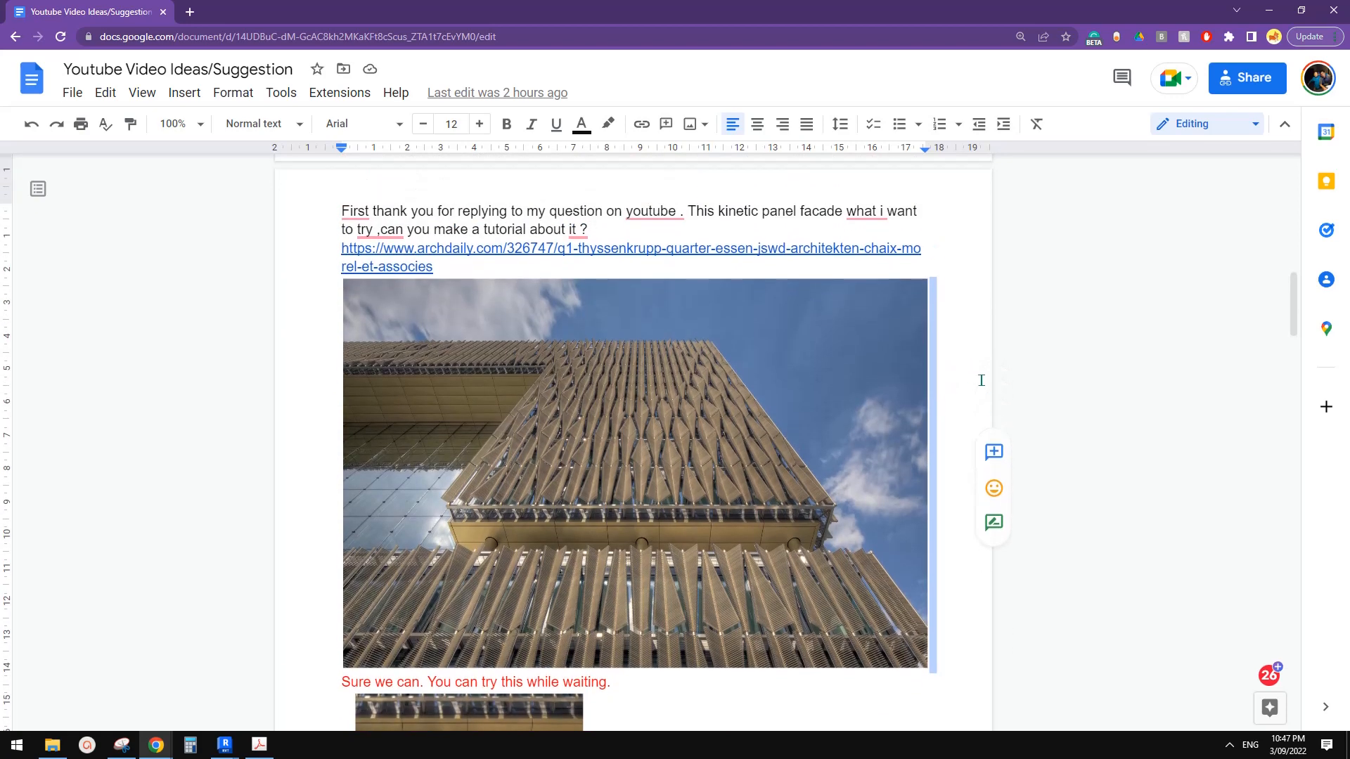
scroll(942, 339, "down", 2)
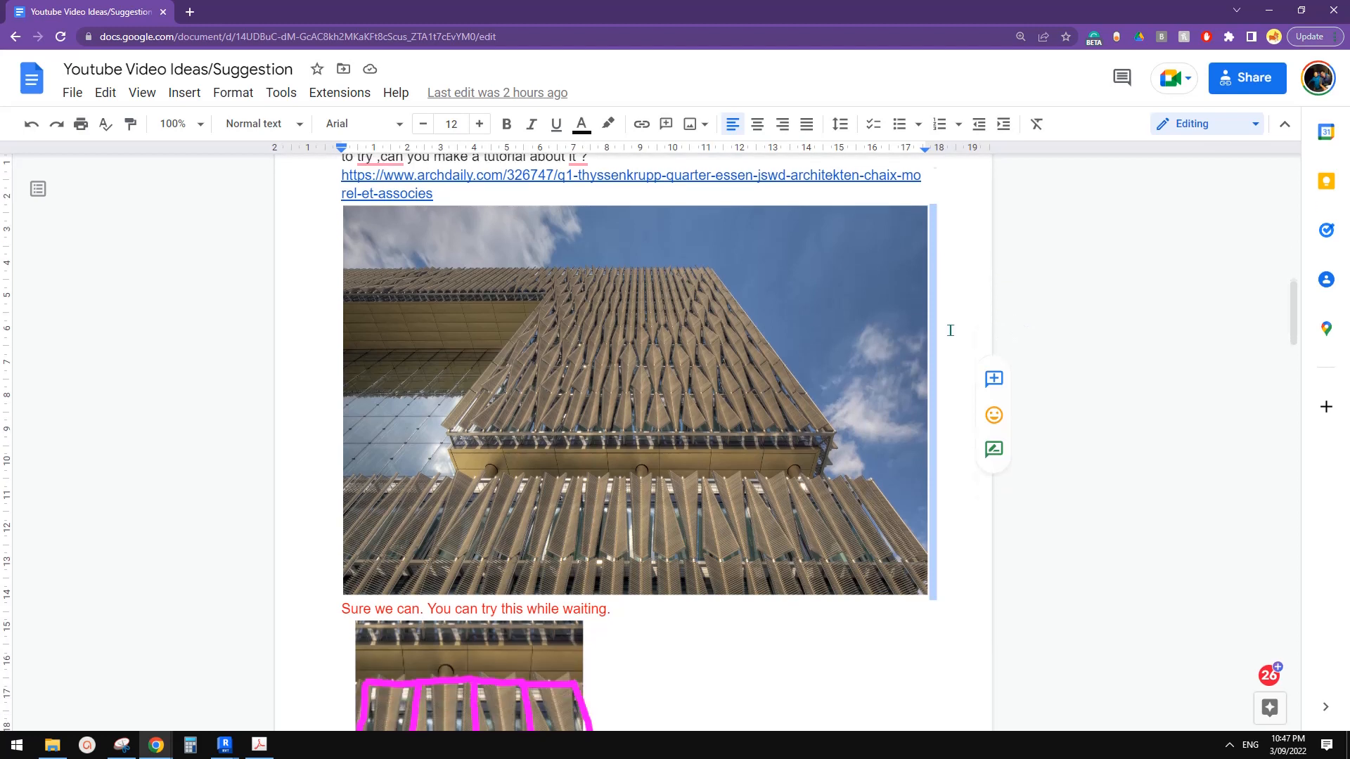
scroll(949, 331, "up", 2)
scroll(655, 426, "up", 2)
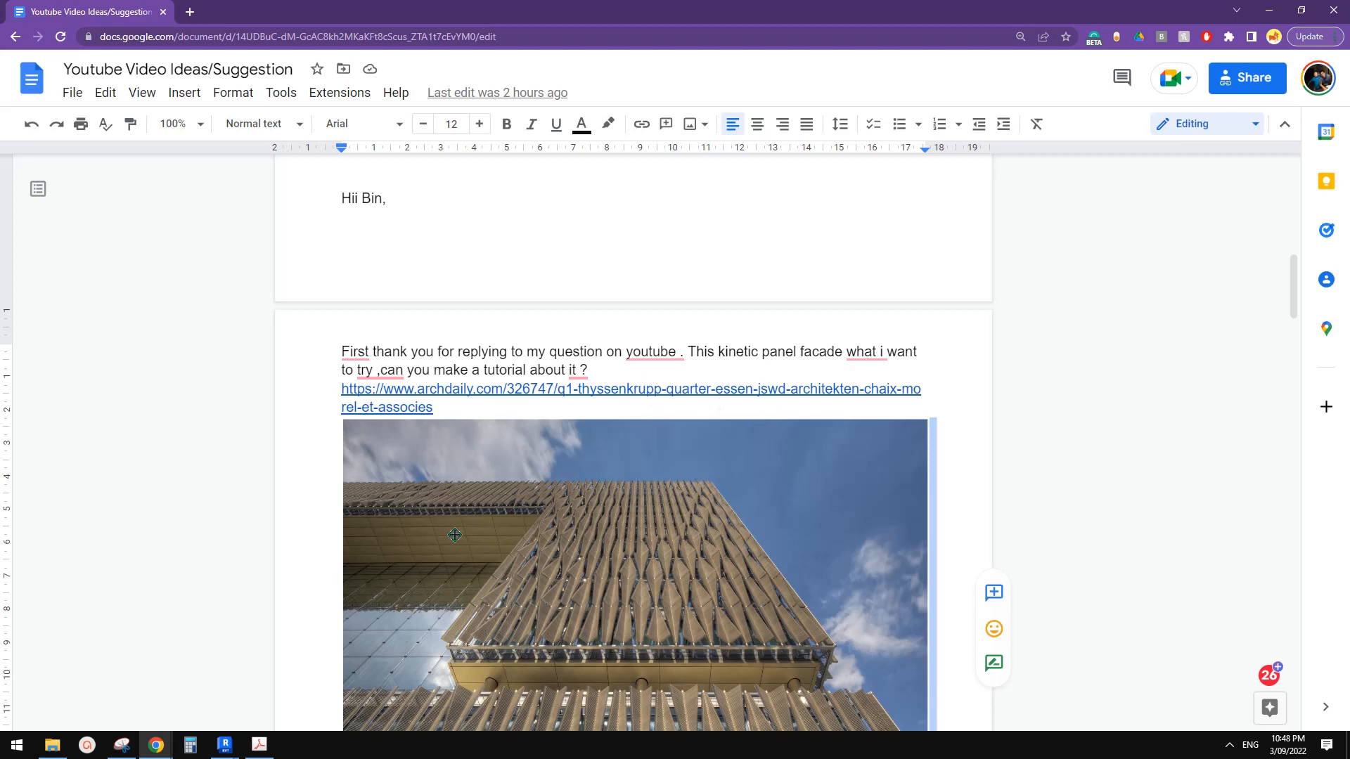
Examine the marked-up panel outlines below the facade photo and check on the open Revit and Dynamo windows
left_click(228, 753)
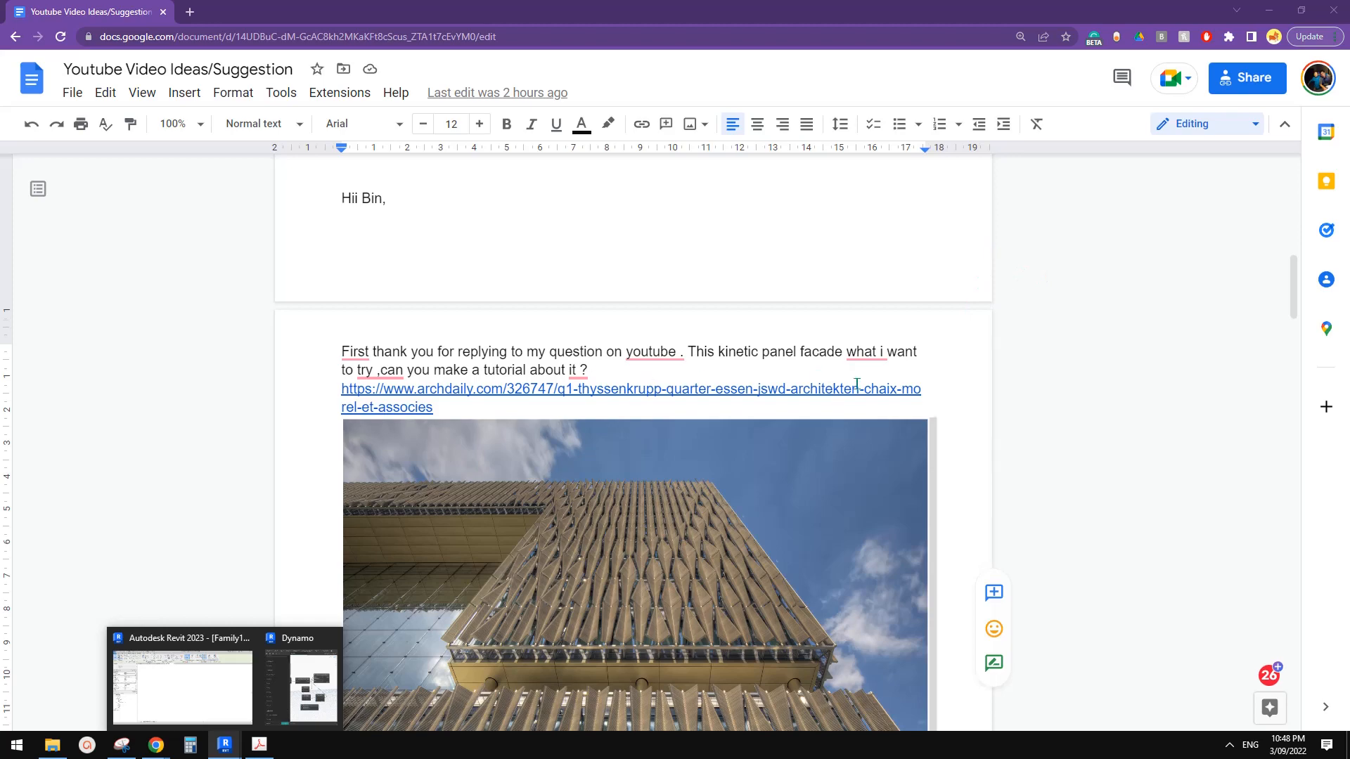
scroll(857, 384, "down", 4)
left_click_drag(1292, 351, 1282, 383)
scroll(916, 459, "up", 1)
scroll(746, 491, "up", 2)
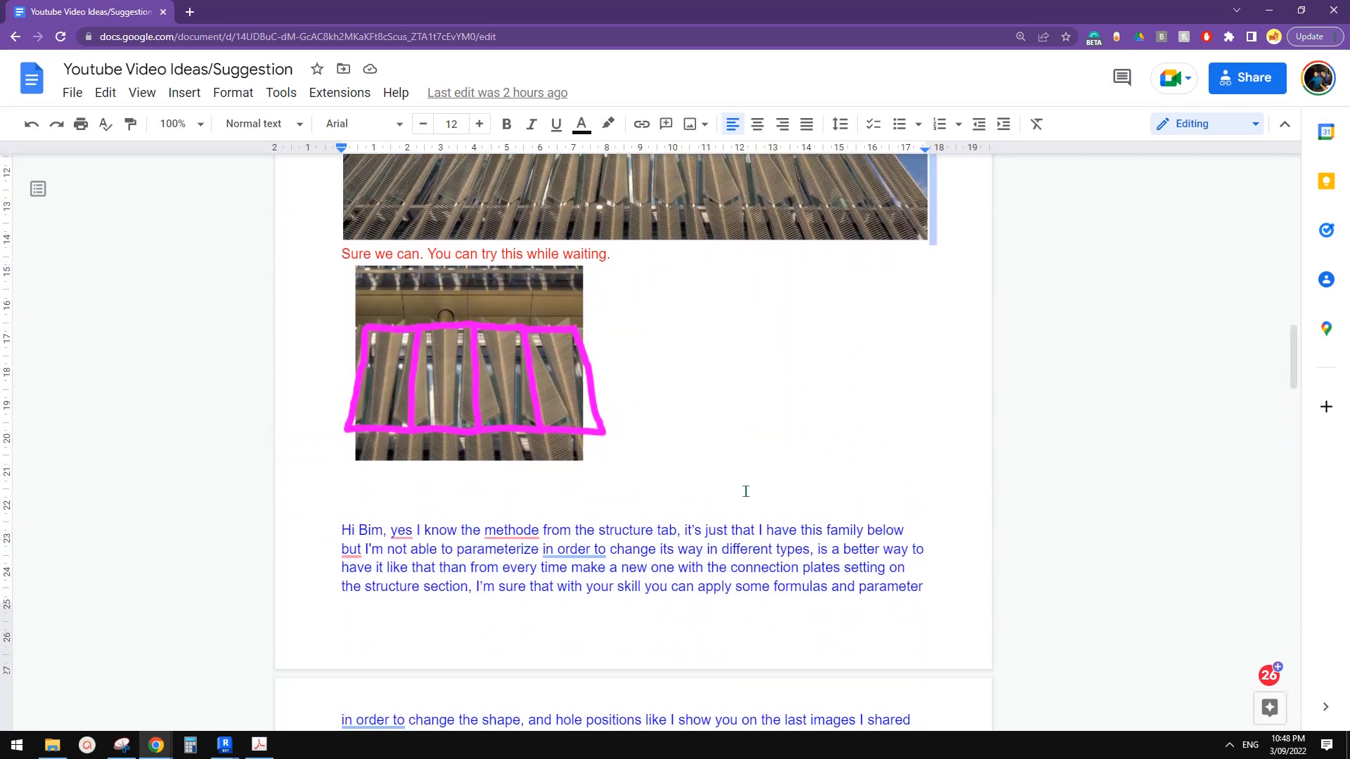
mouse_move(225, 745)
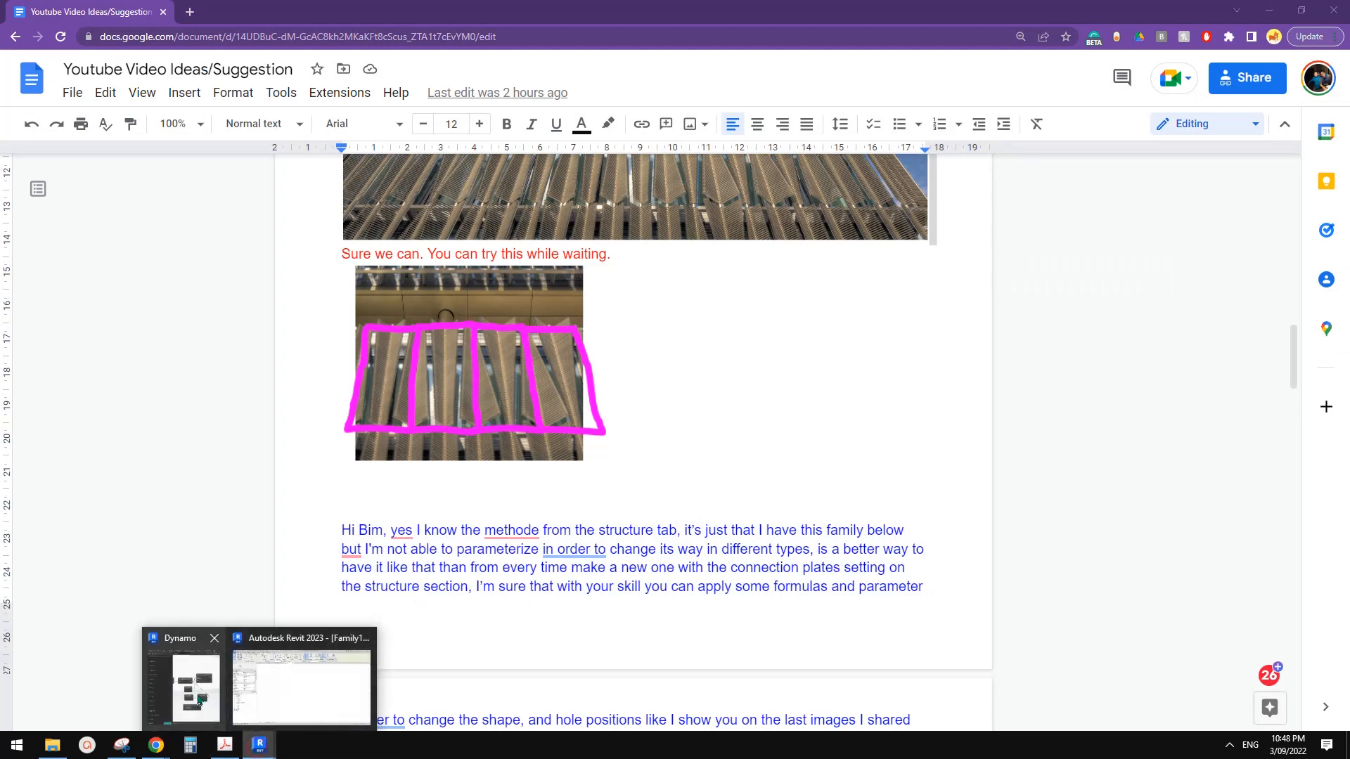
Switch back to Revit, minimize the Dynamo window and clear the divided surface selection to view the panels
left_click(273, 736)
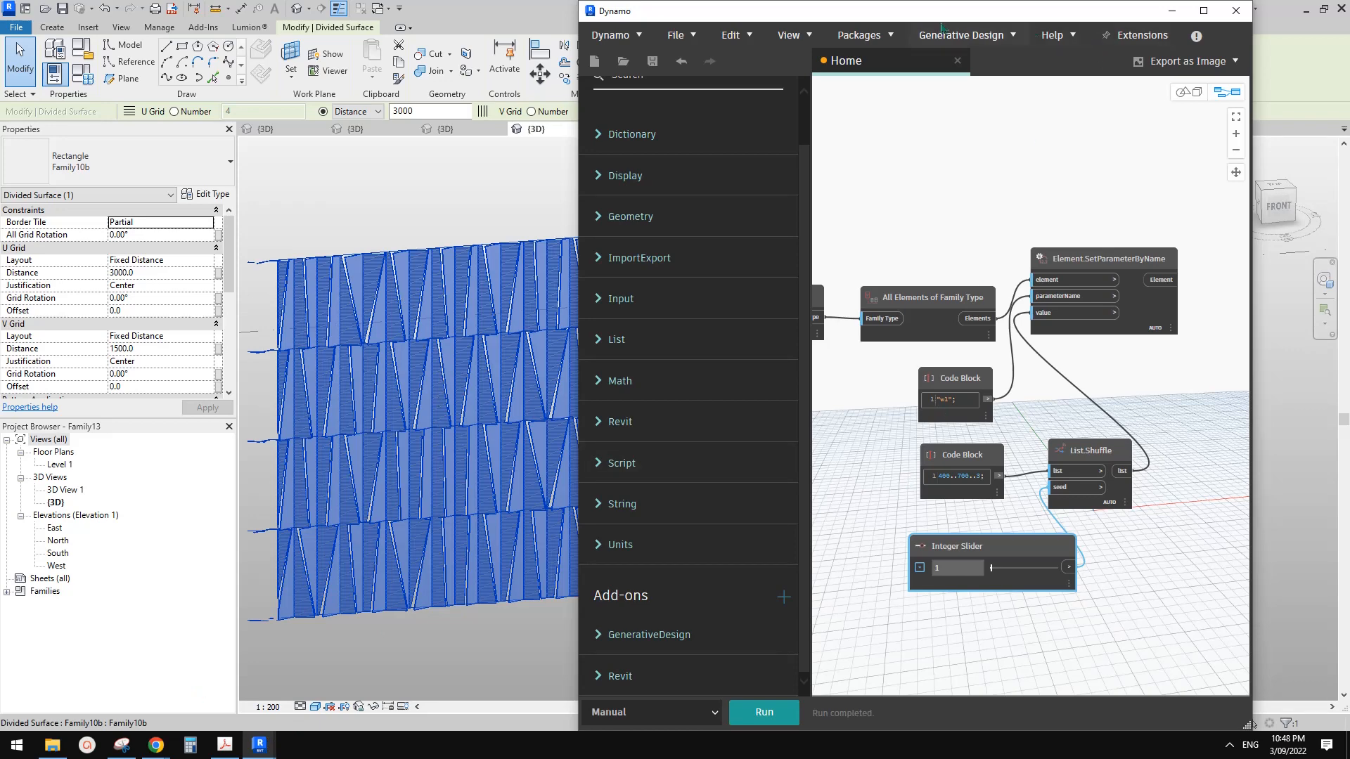
left_click(1172, 10)
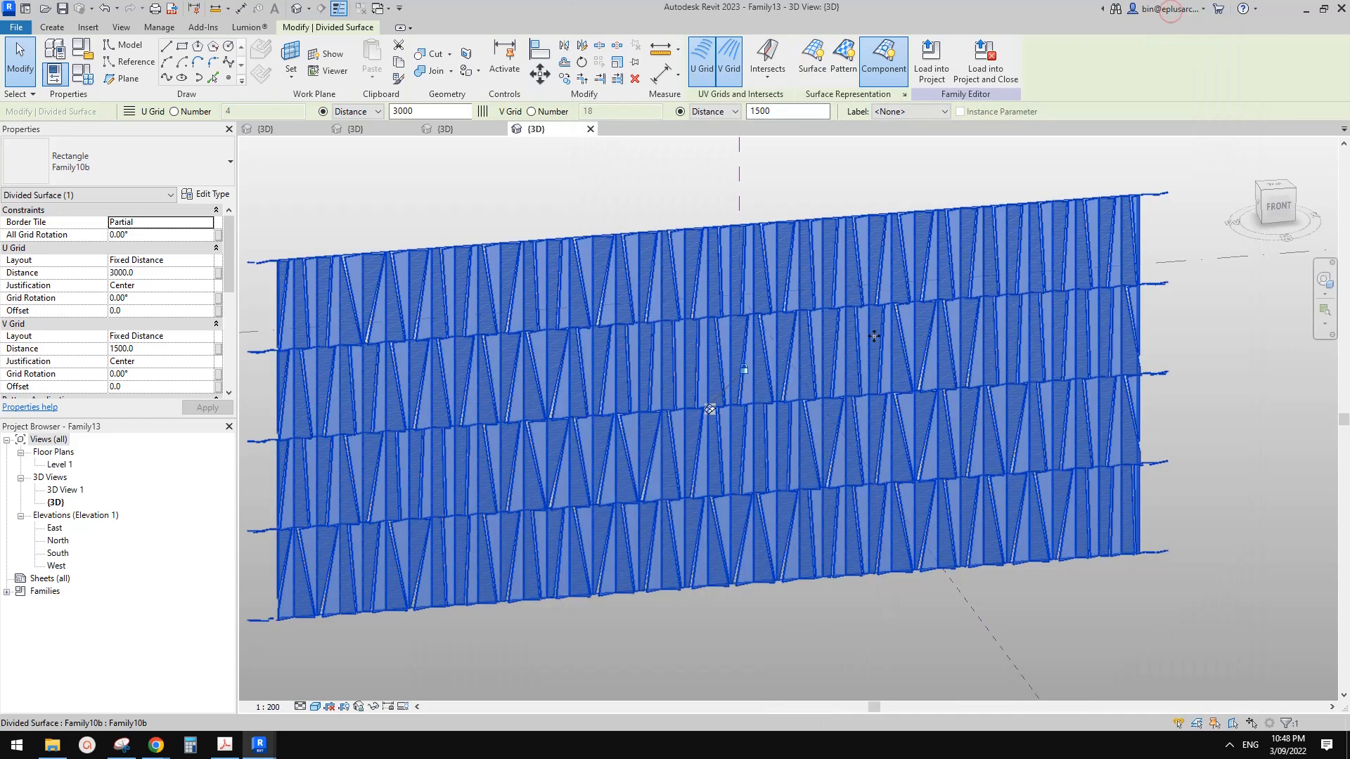
middle_click_drag(1092, 406, 1084, 387)
key("Escape")
middle_click_drag(952, 464, 815, 500, "shift")
middle_click_drag(774, 550, 884, 573)
scroll(852, 501, "up", 3)
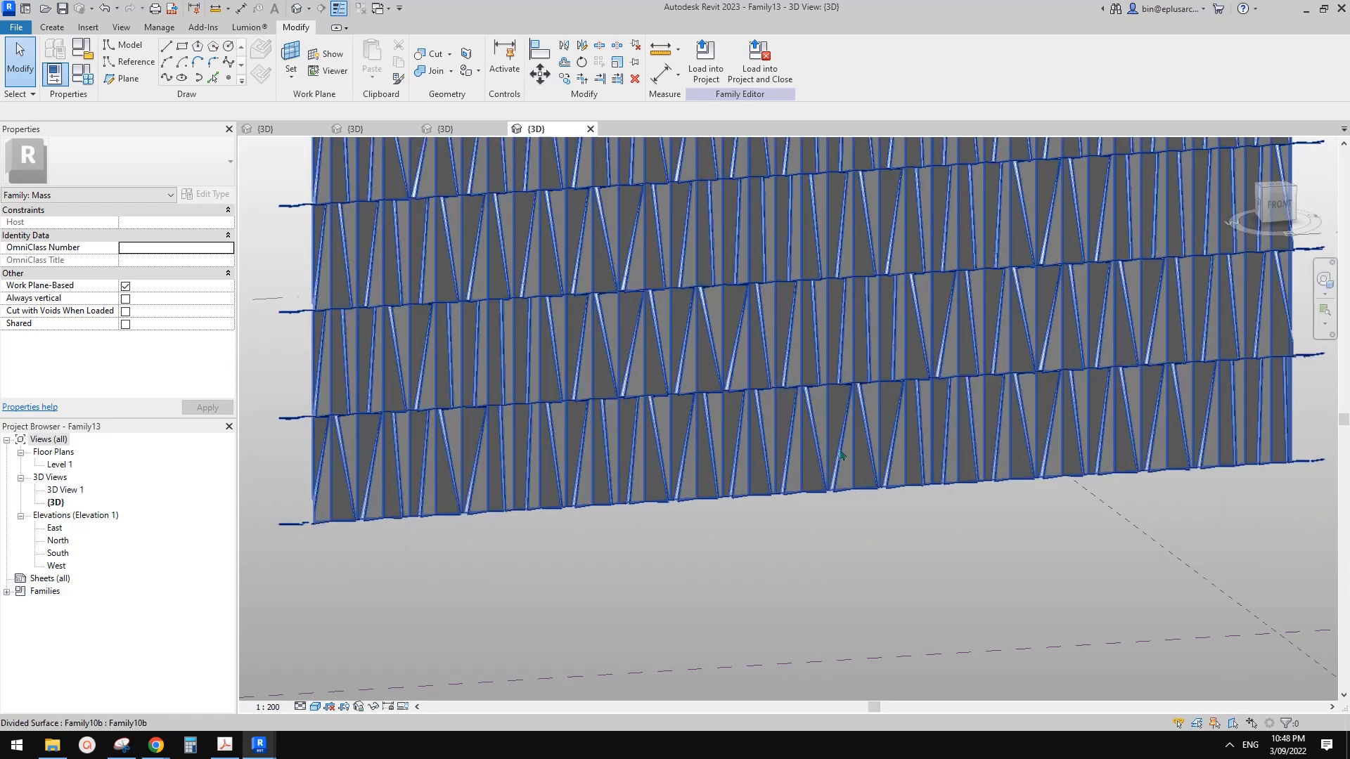
left_click(836, 437)
scroll(837, 437, "down", 2)
middle_click_drag(851, 453, 861, 460, "shift")
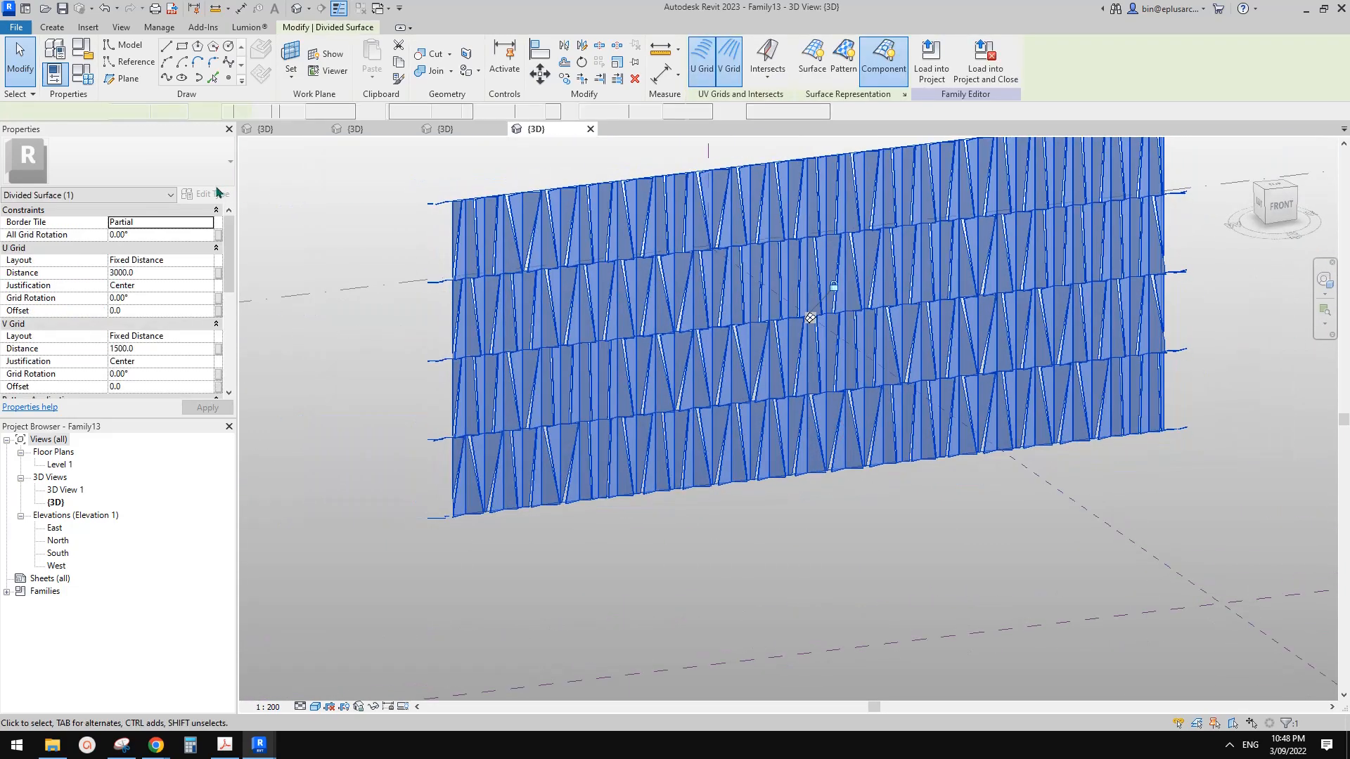
left_click(205, 195)
key("Escape")
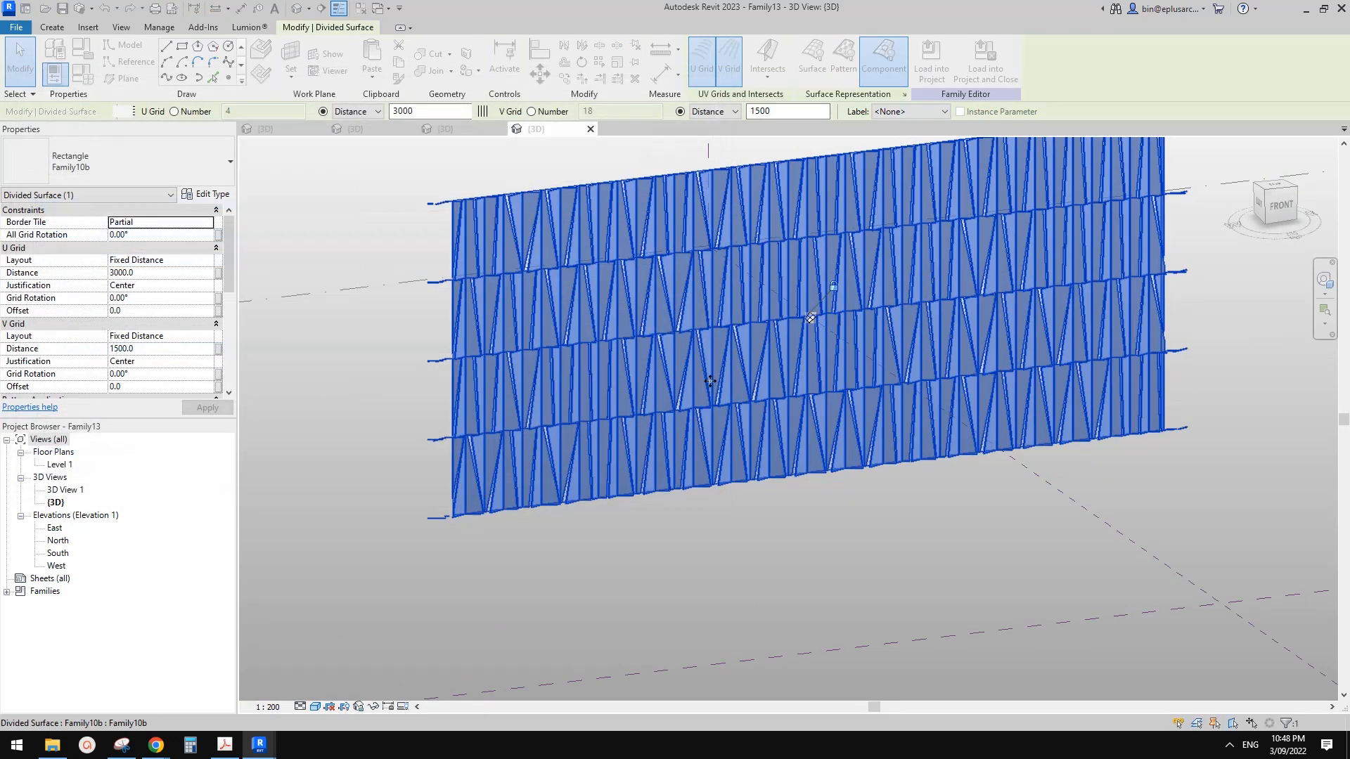
key("Escape")
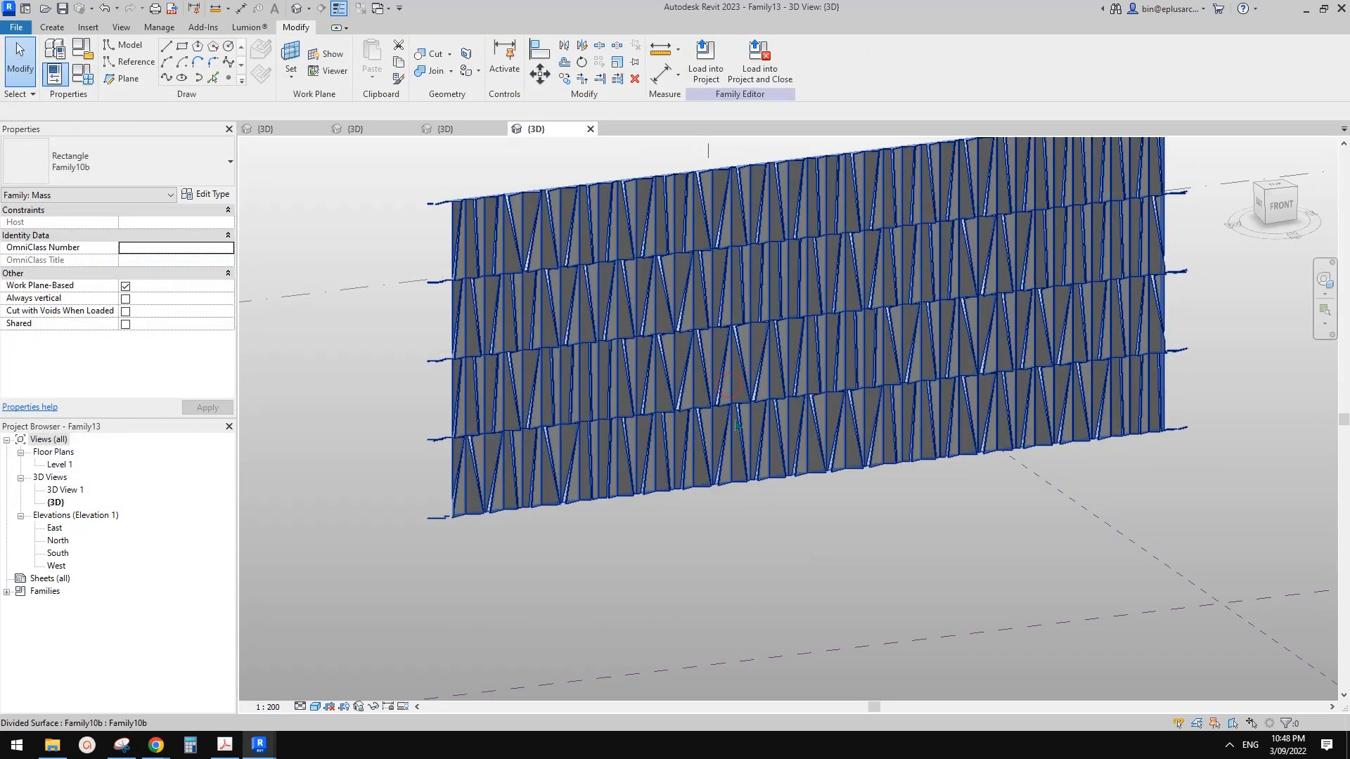
Select a single curtain panel near the middle of the second row from the bottom and set its angle A to 30°
left_click(727, 391)
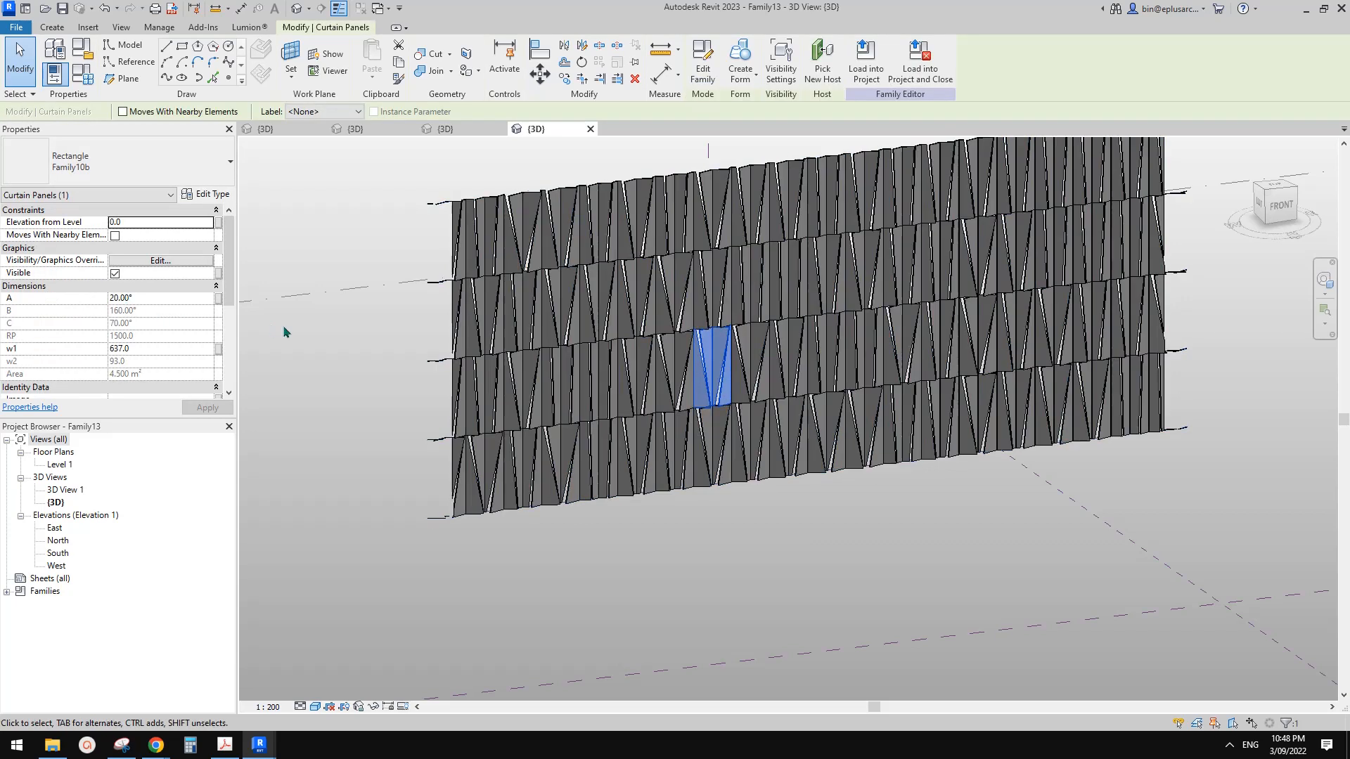
left_click(151, 299)
type("3")
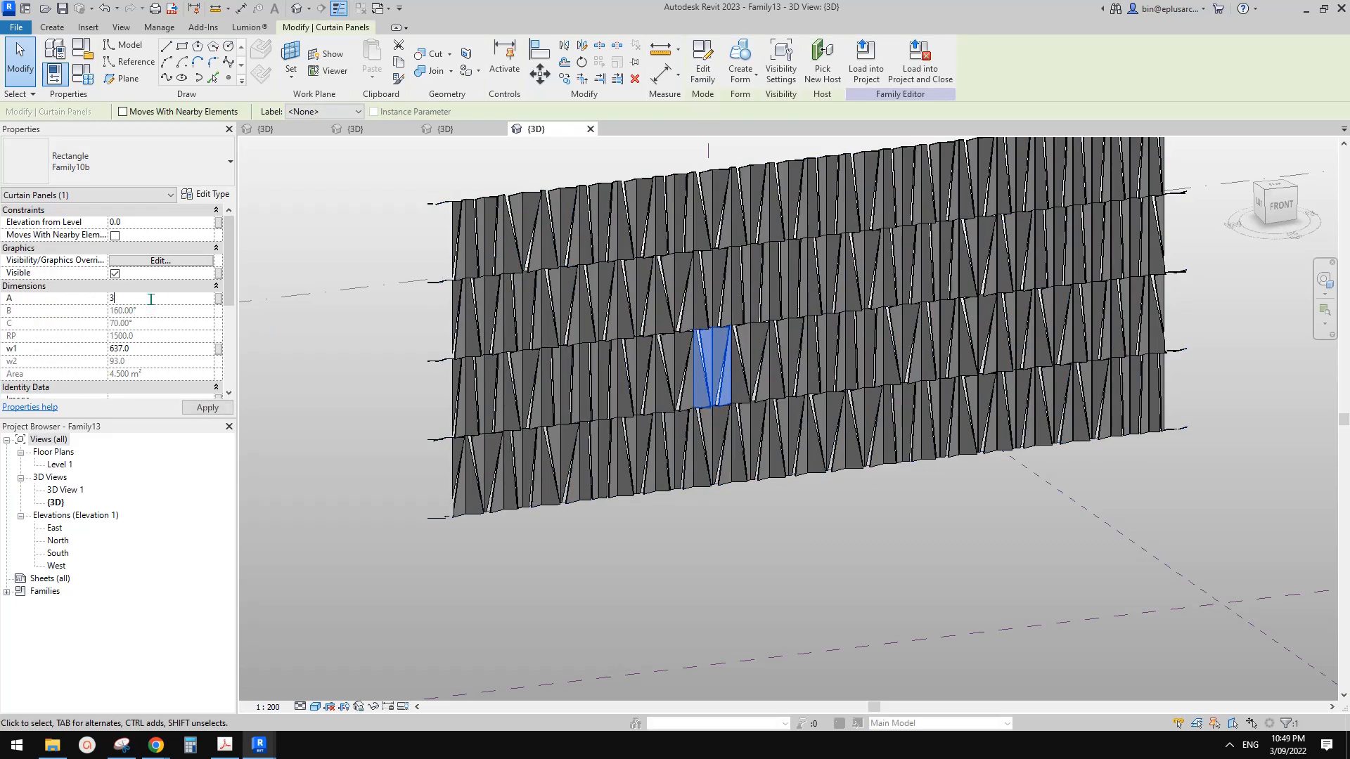
left_click(336, 206)
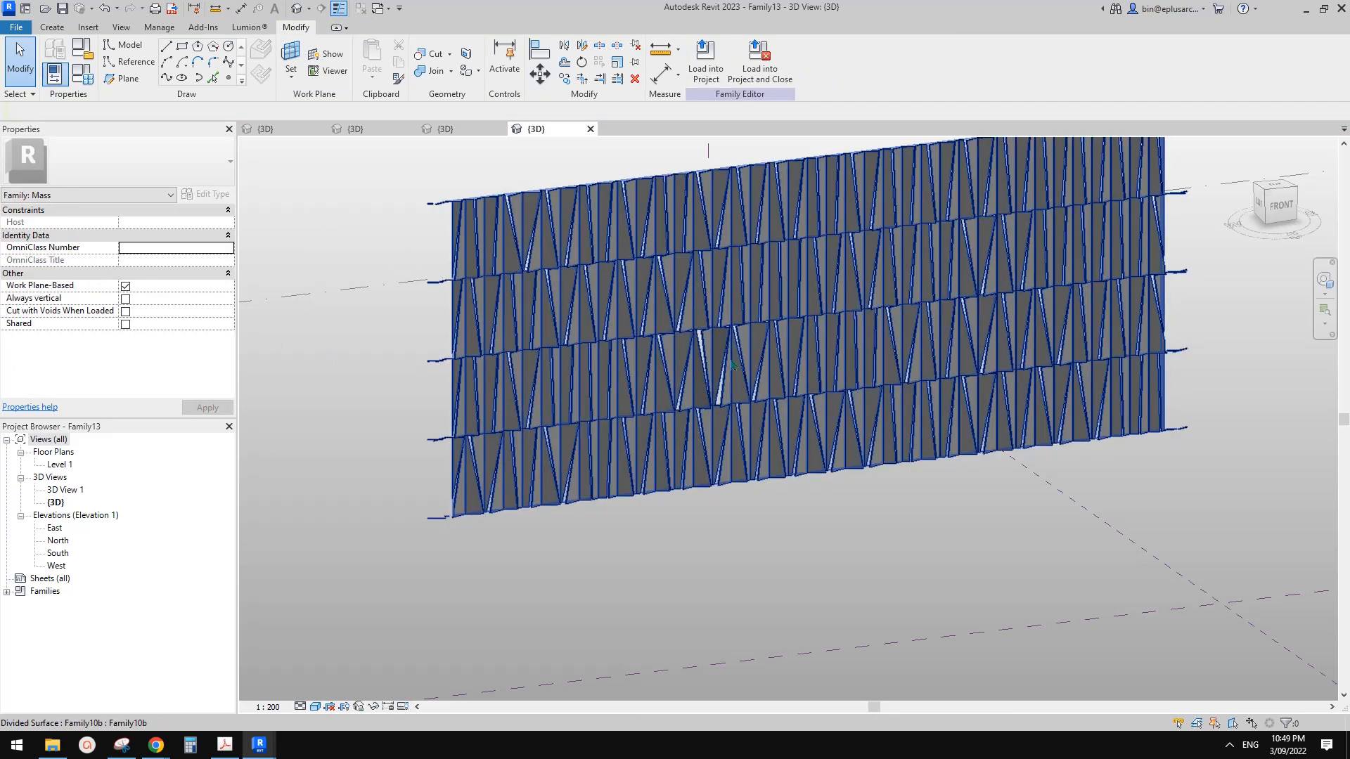
Reselect the same curtain panel and try its angle A at 45° and at 80°
key("Tab")
left_click(739, 389)
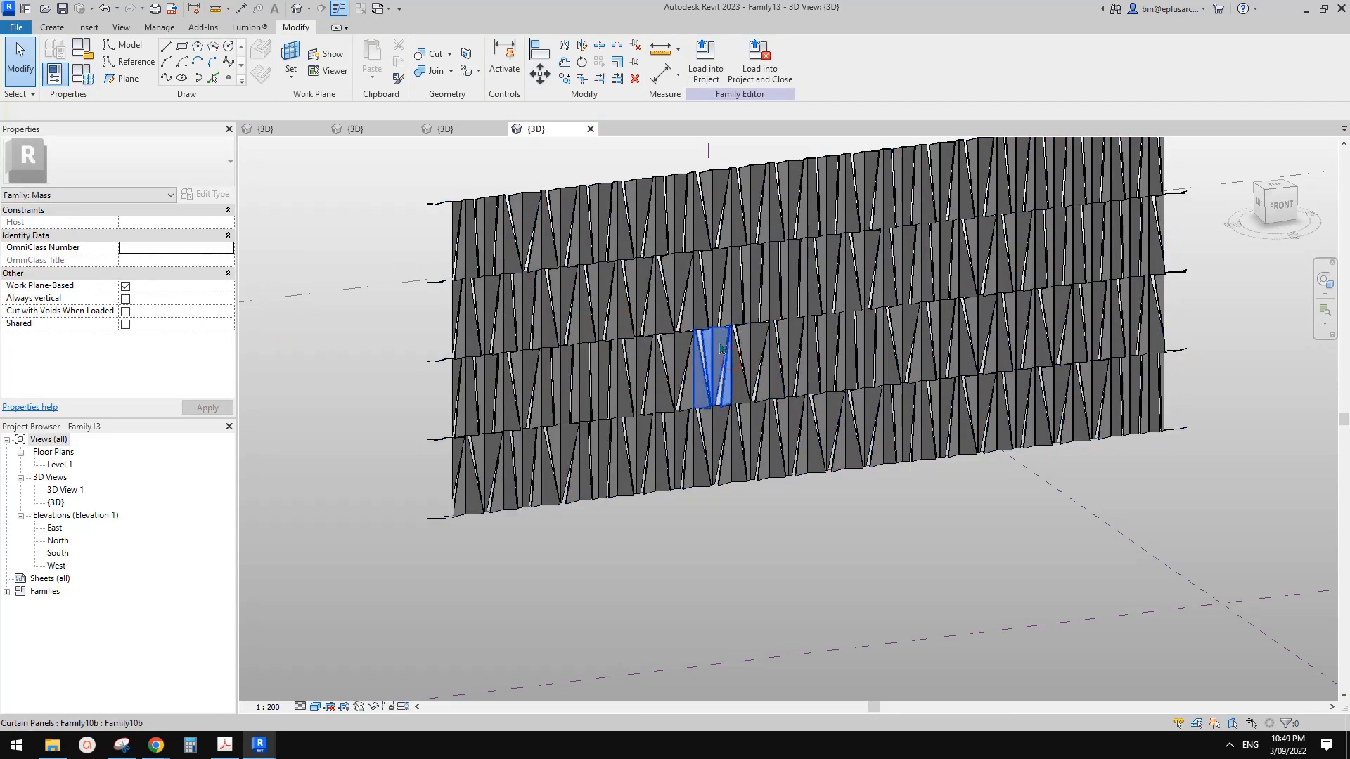
left_click(162, 298)
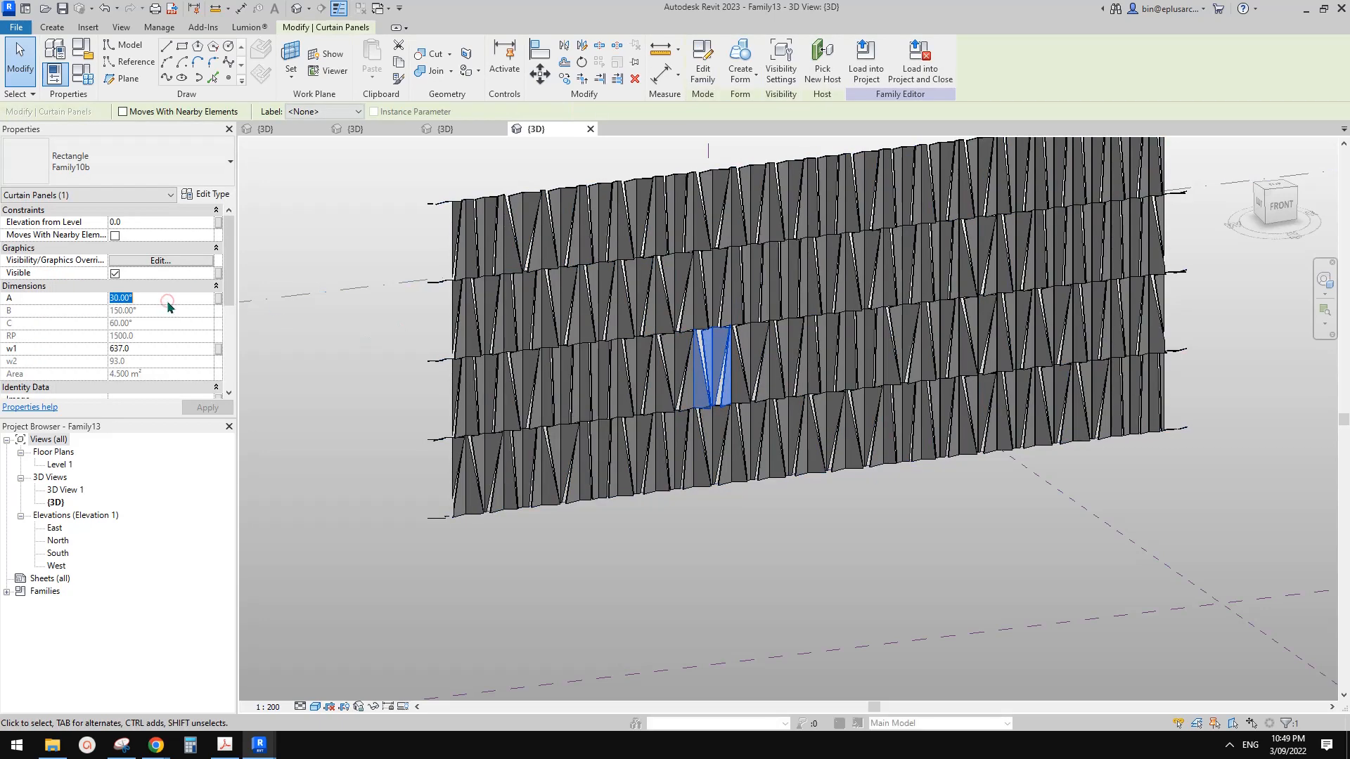
type("45")
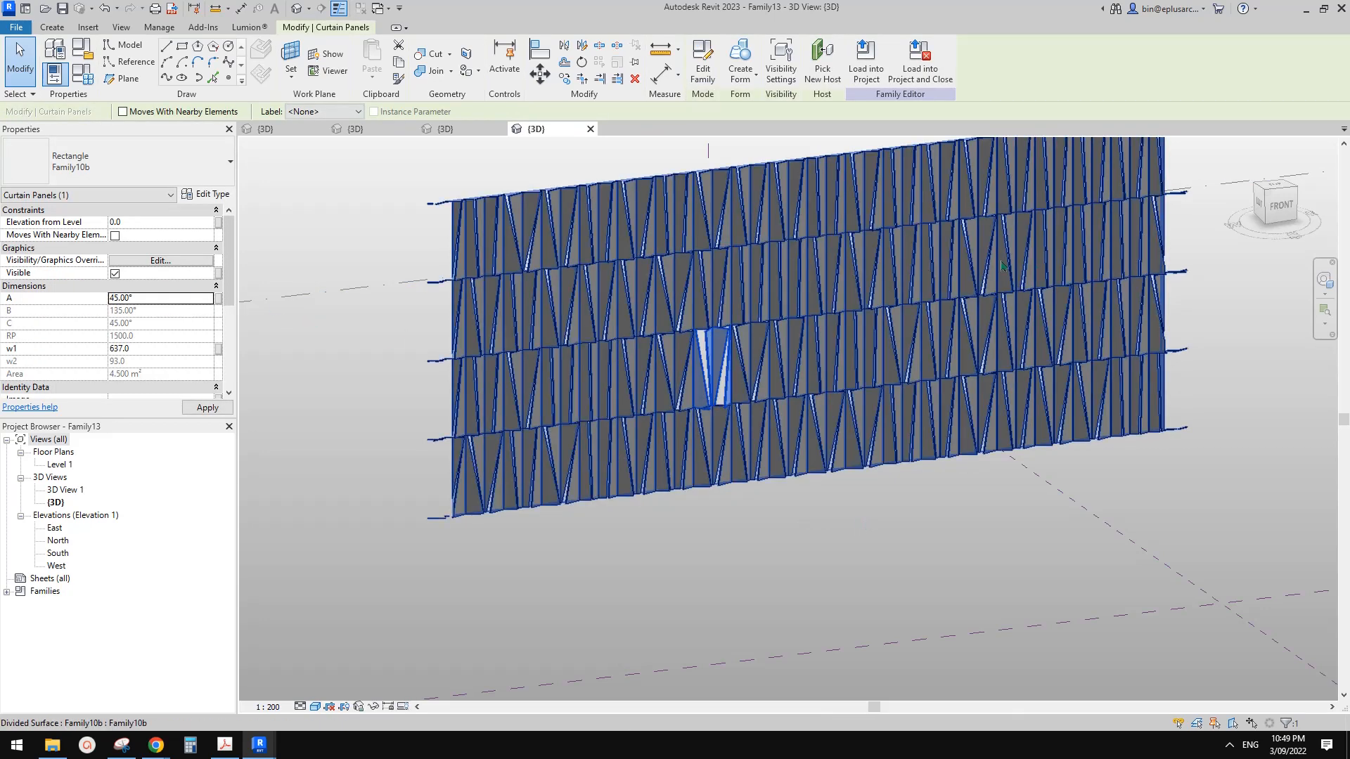
left_click(158, 297)
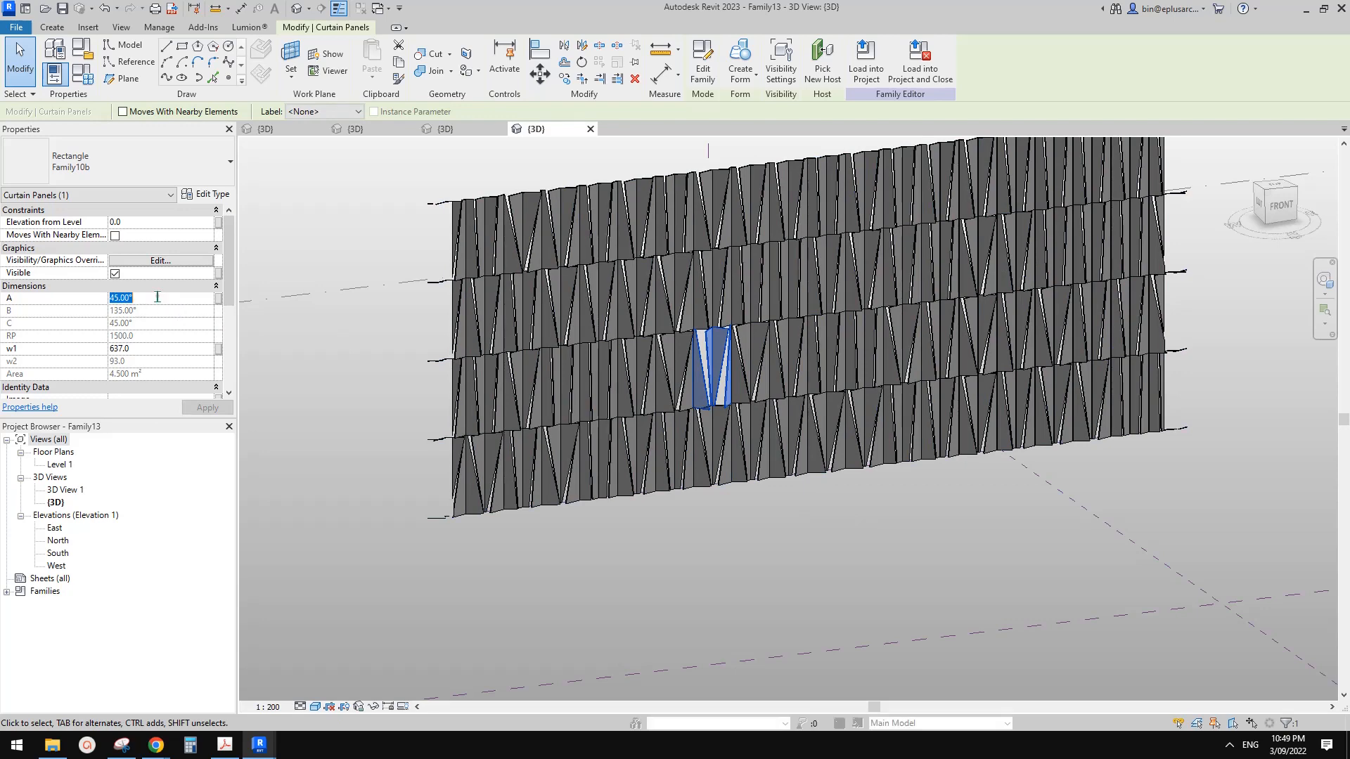
type("80")
left_click(852, 491)
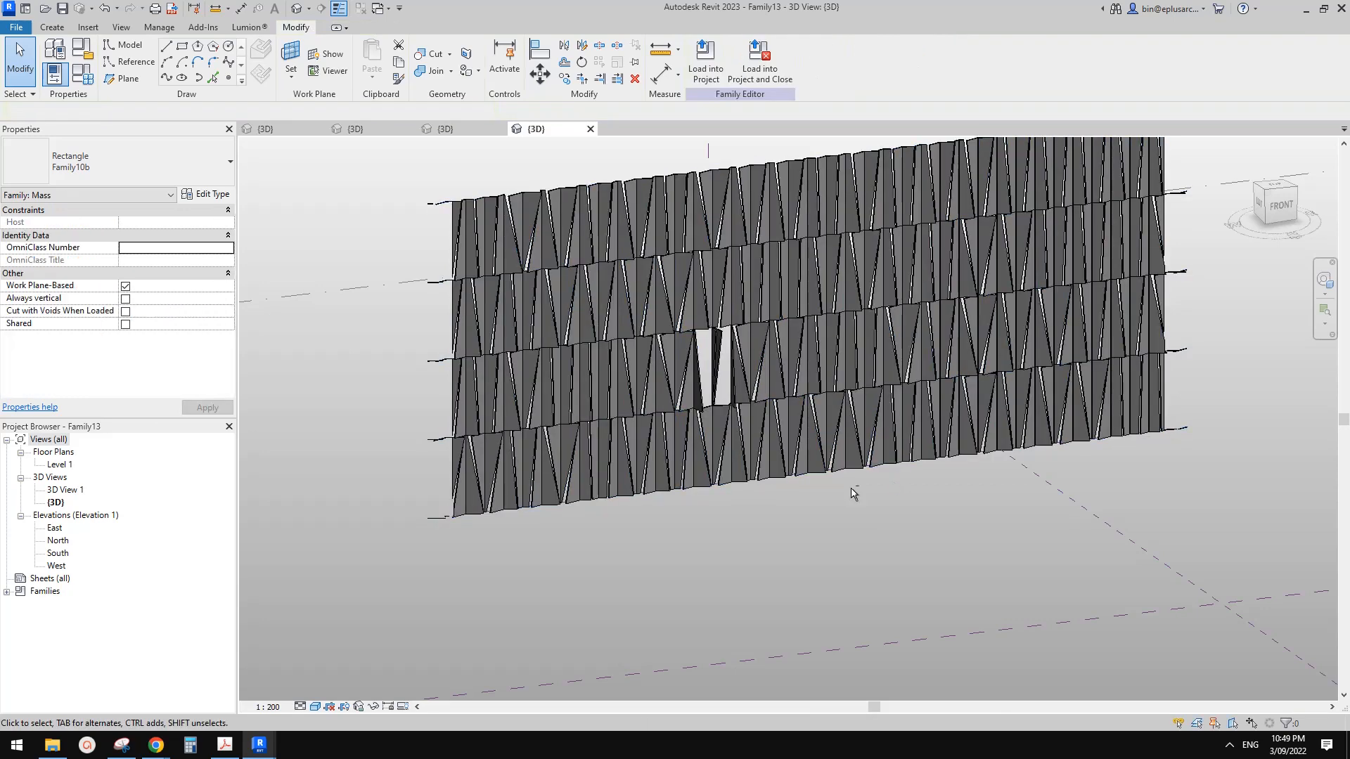
Examine the geometry of the panel opened to 80° against its neighbours, up close and from several angles
mouse_move(852, 492)
middle_mouse_down("shift")
mouse_move(889, 519)
mouse_move(831, 483)
middle_mouse_up("shift")
scroll(727, 408, "up", 2)
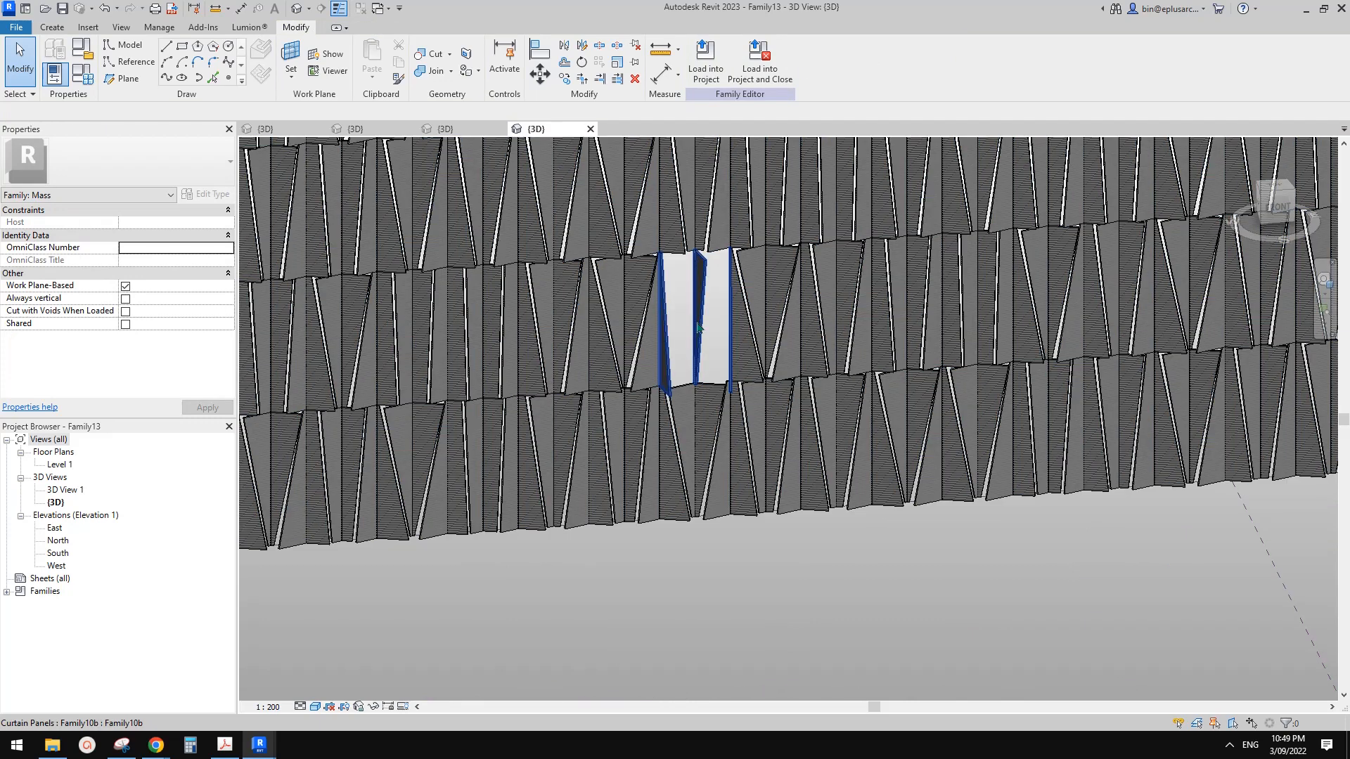
left_click(698, 328)
middle_click_drag(699, 329, 717, 346, "shift")
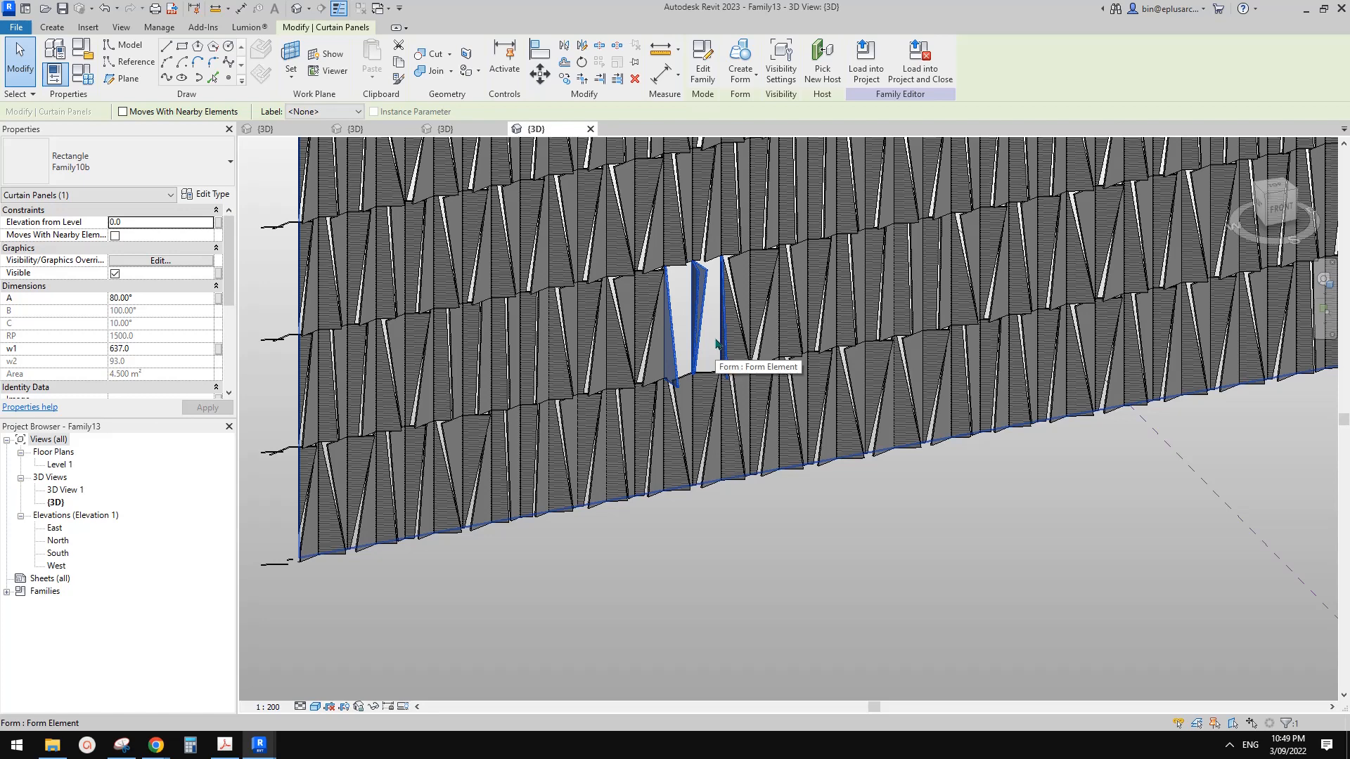
middle_click_drag(723, 365, 739, 420)
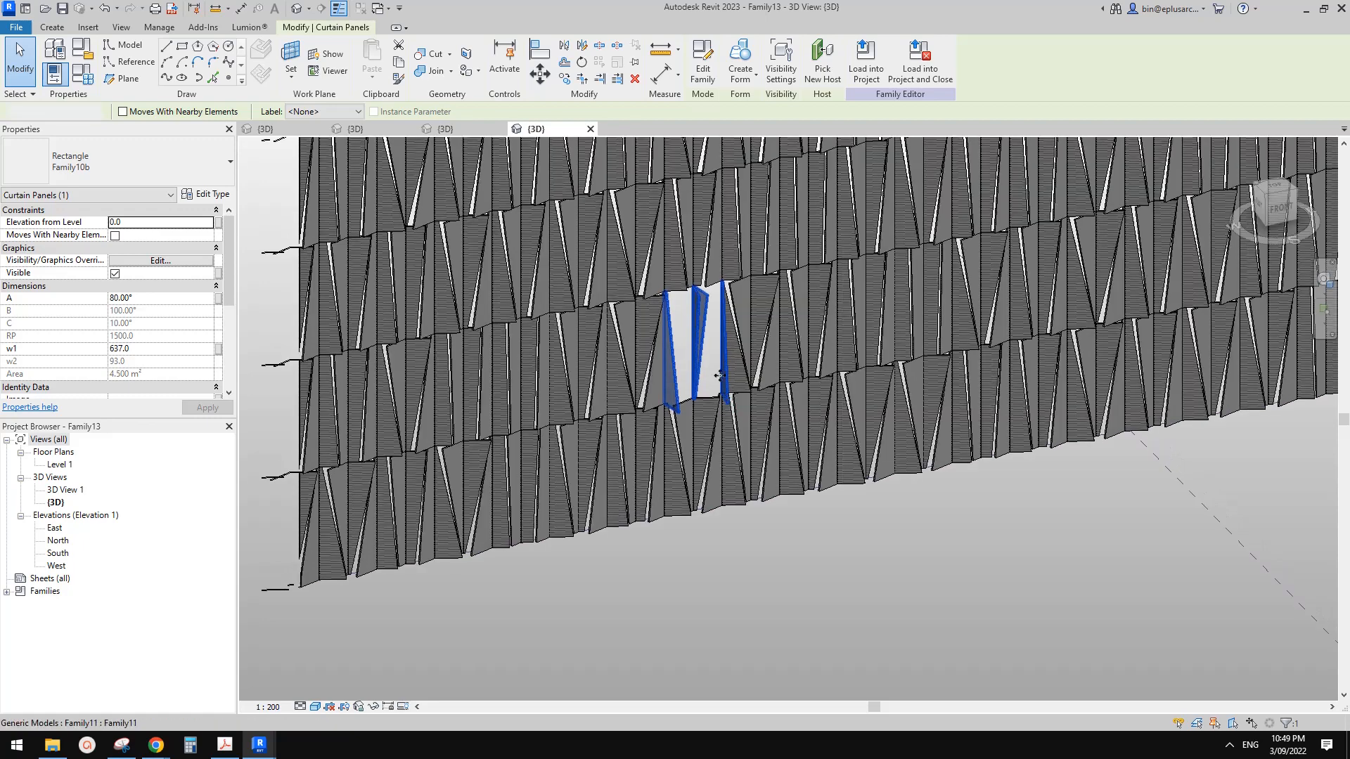
key("Escape")
middle_click_drag(716, 319, 714, 331)
scroll(714, 330, "down", 1)
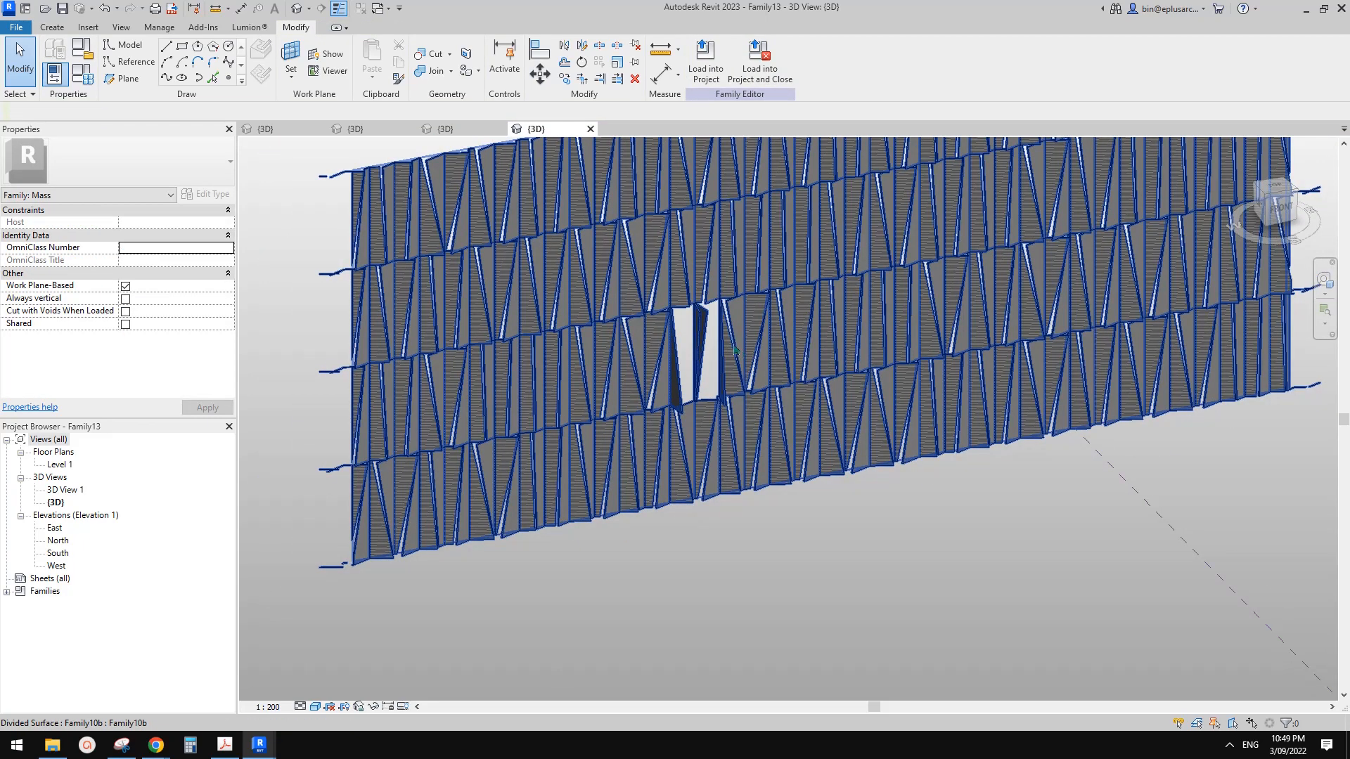
left_click(710, 341)
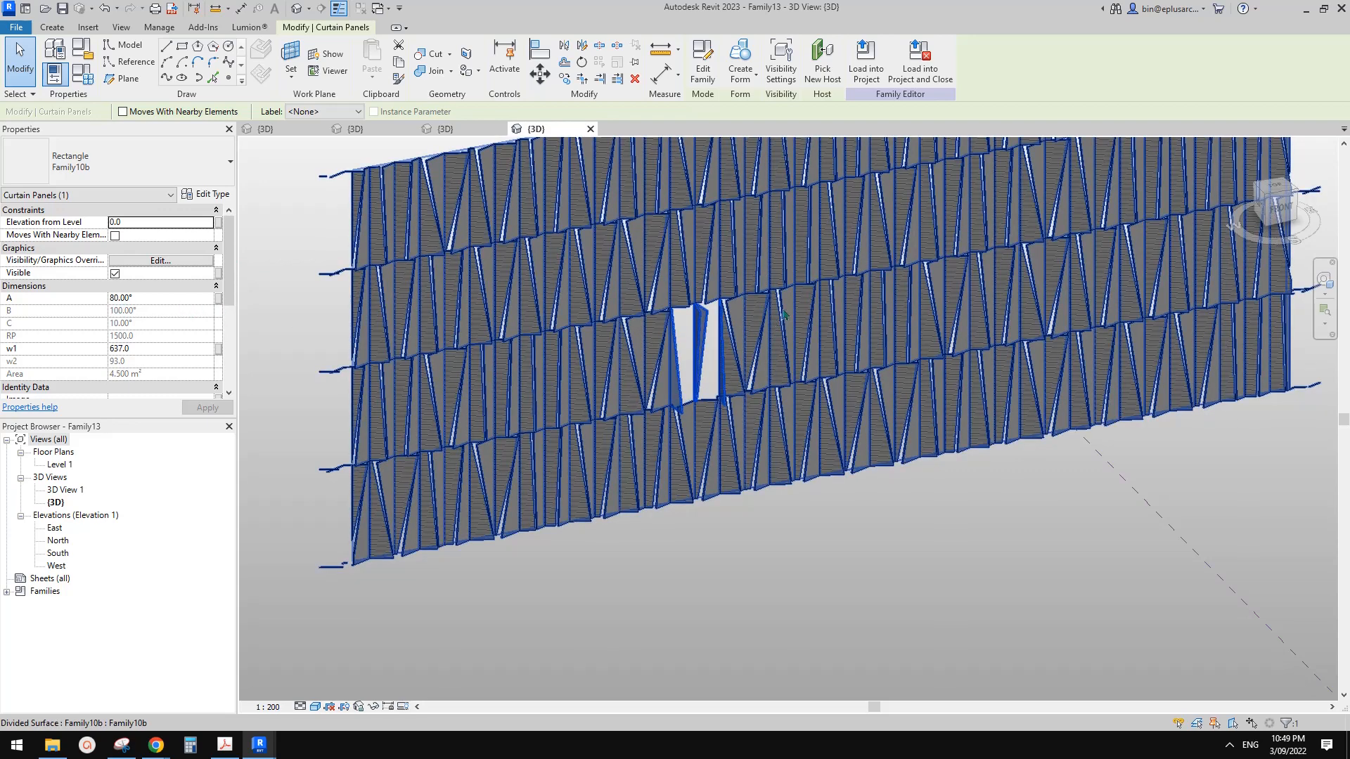
left_click(821, 336)
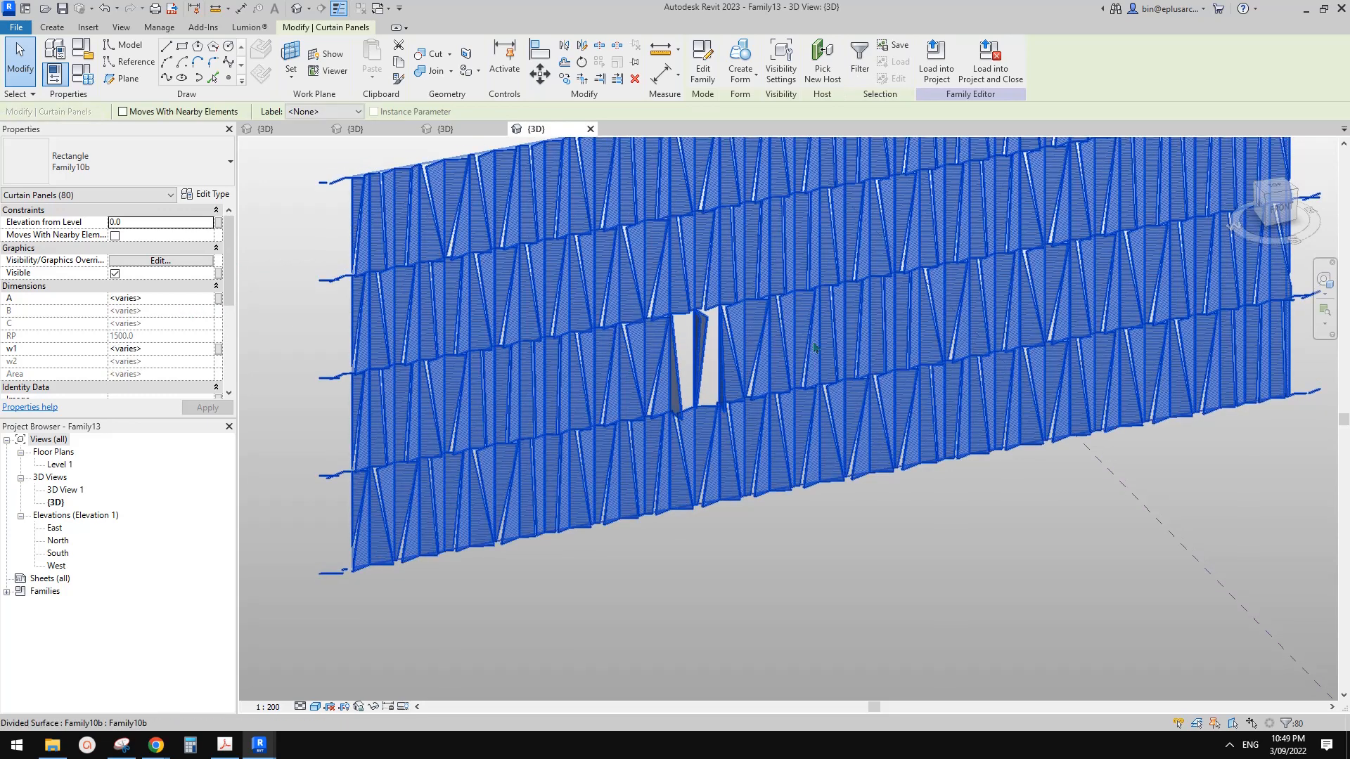
left_click(932, 549)
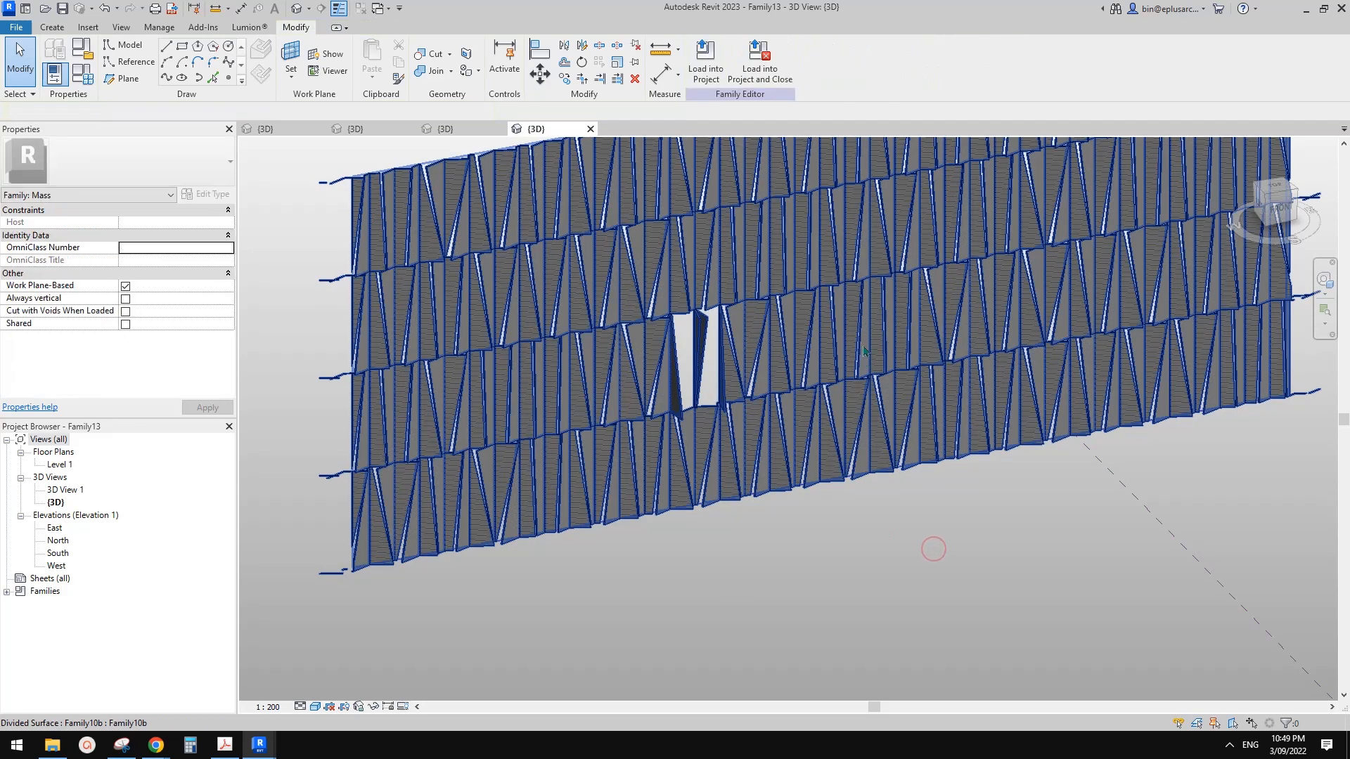
Select all instances of the Family10b curtain panel and set their angle A to 89°
key("Tab")
left_click(864, 330)
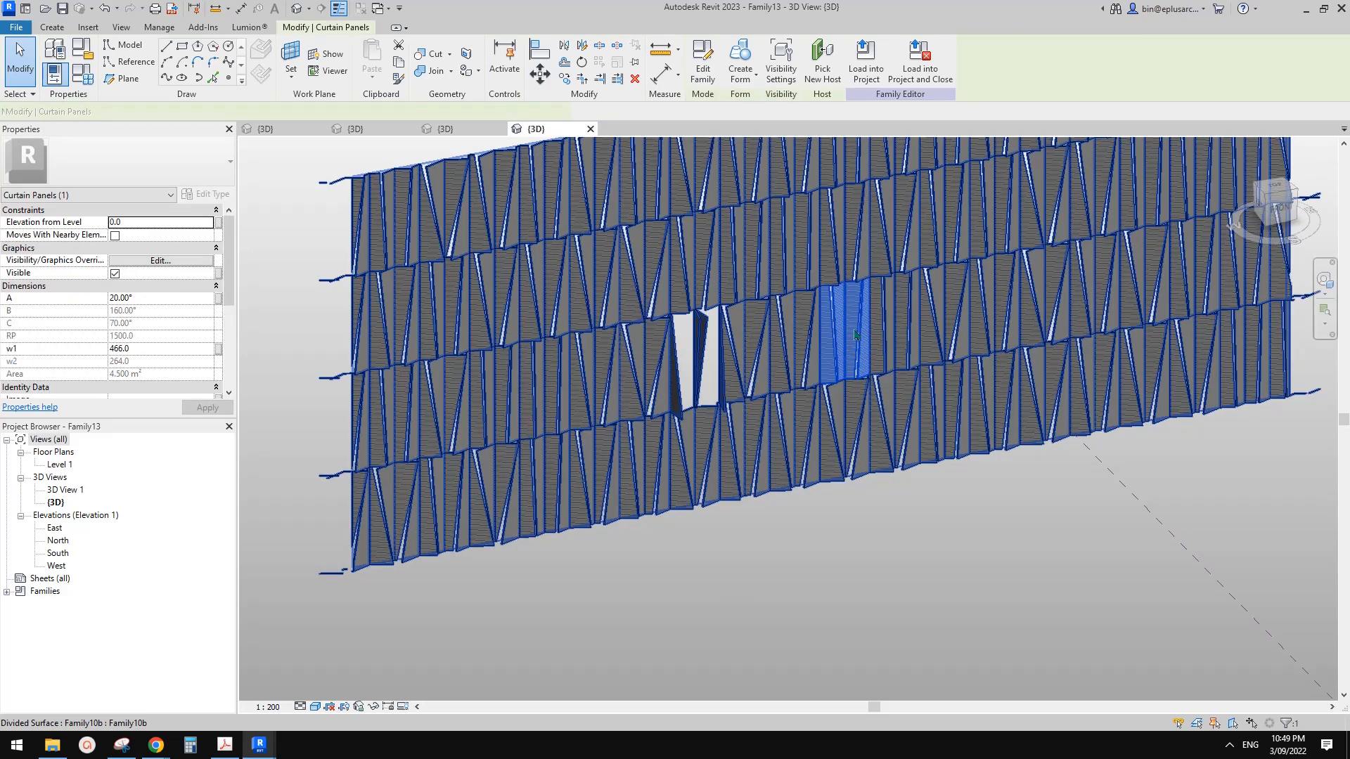
key("s")
key("a")
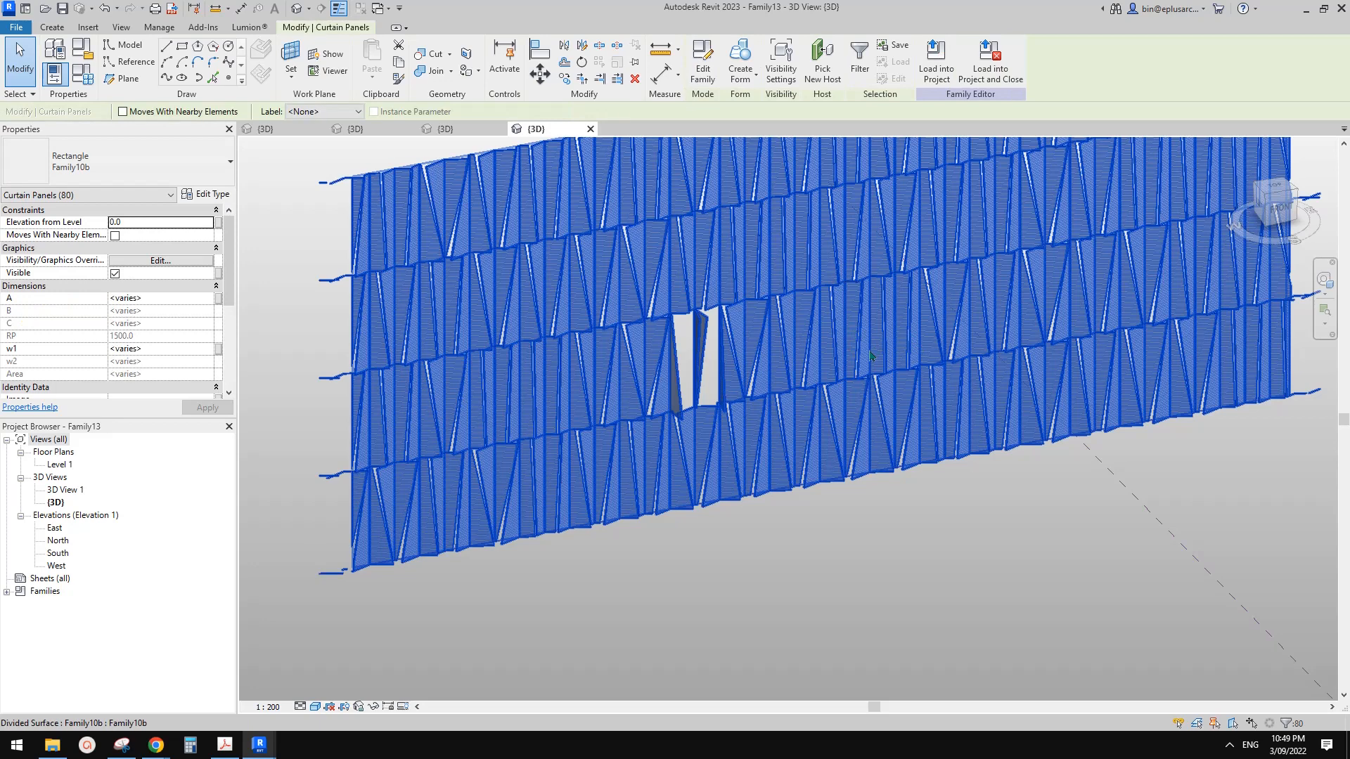
middle_click_drag(838, 425, 836, 411, "shift")
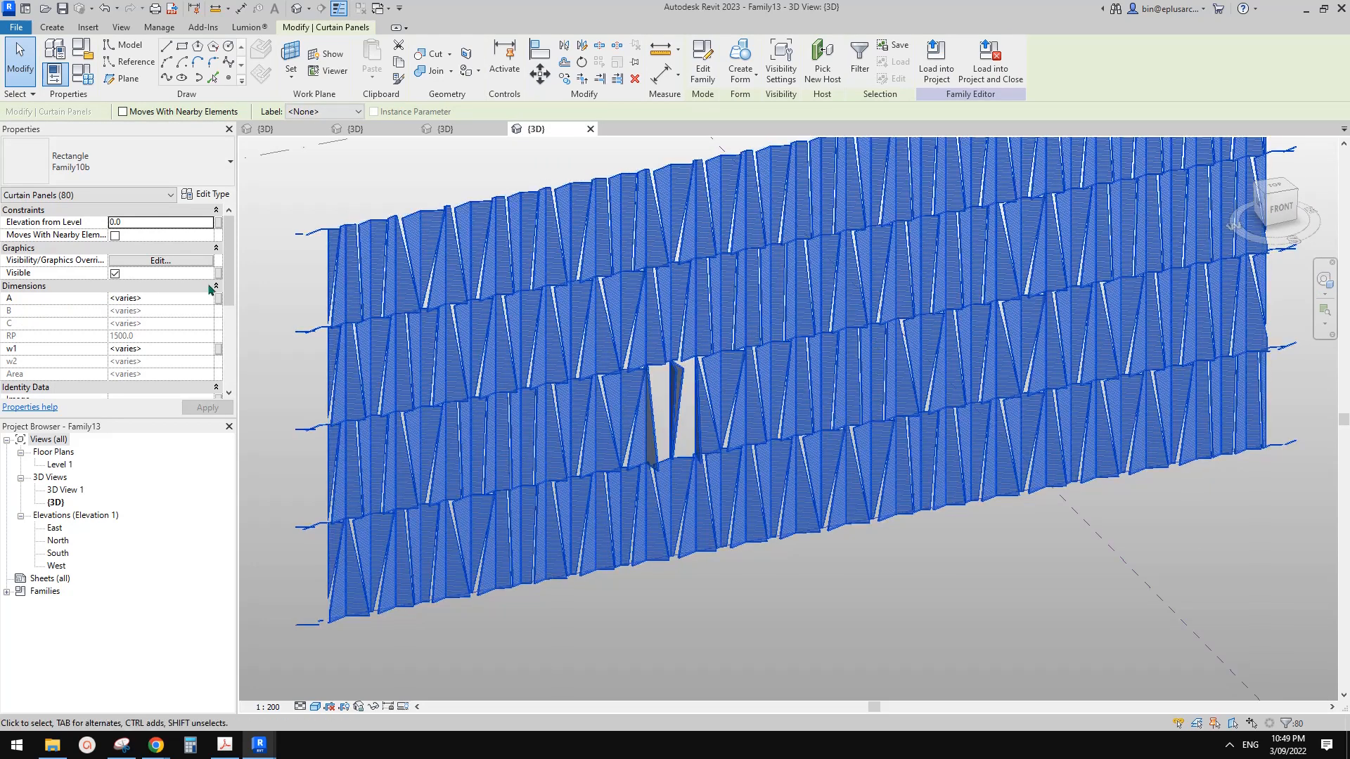
left_click(169, 300)
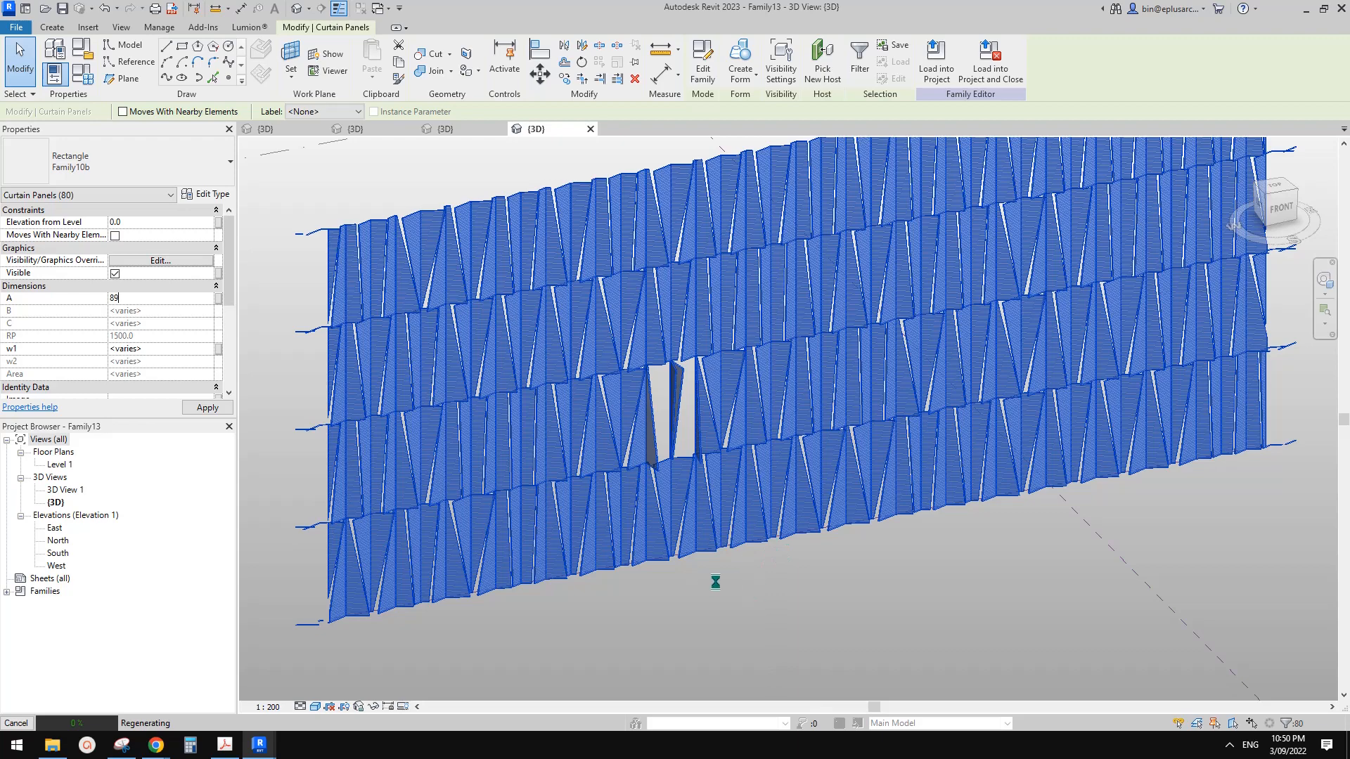
Switch to the Youtube Video Ideas/Suggestion document in Chrome, examine the reference facade photo and its marked-up panels, and return to Revit
mouse_move(156, 745)
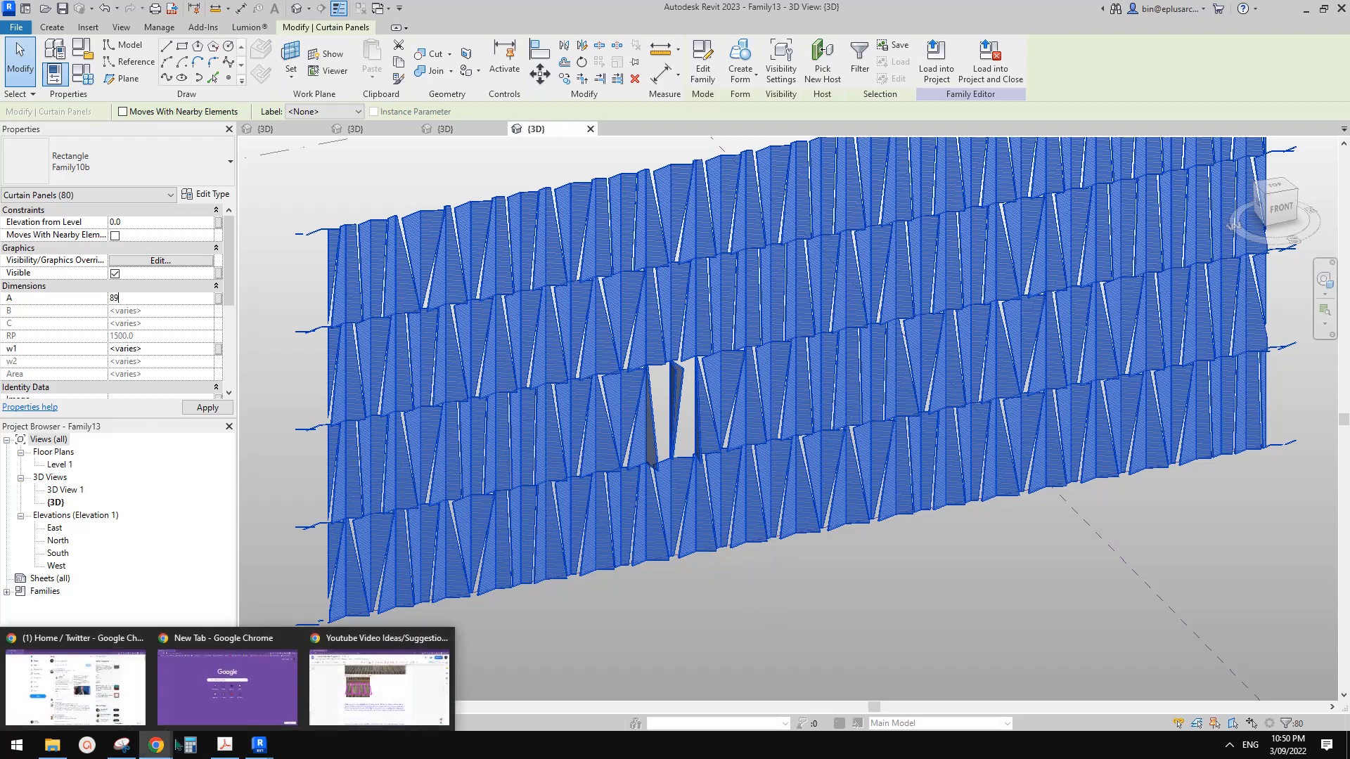
left_click(378, 697)
scroll(621, 407, "up", 3)
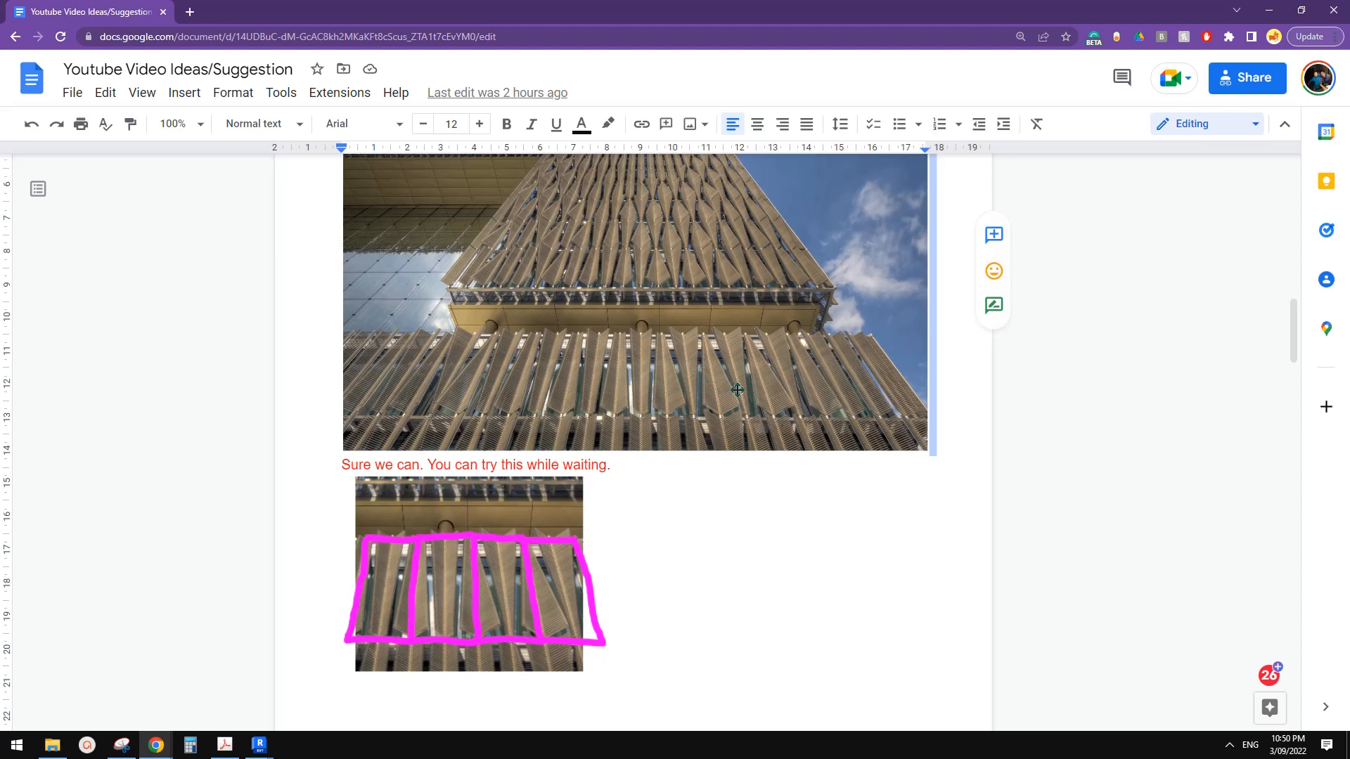
scroll(738, 390, "up", 3)
scroll(744, 419, "down", 3)
scroll(731, 408, "down", 2)
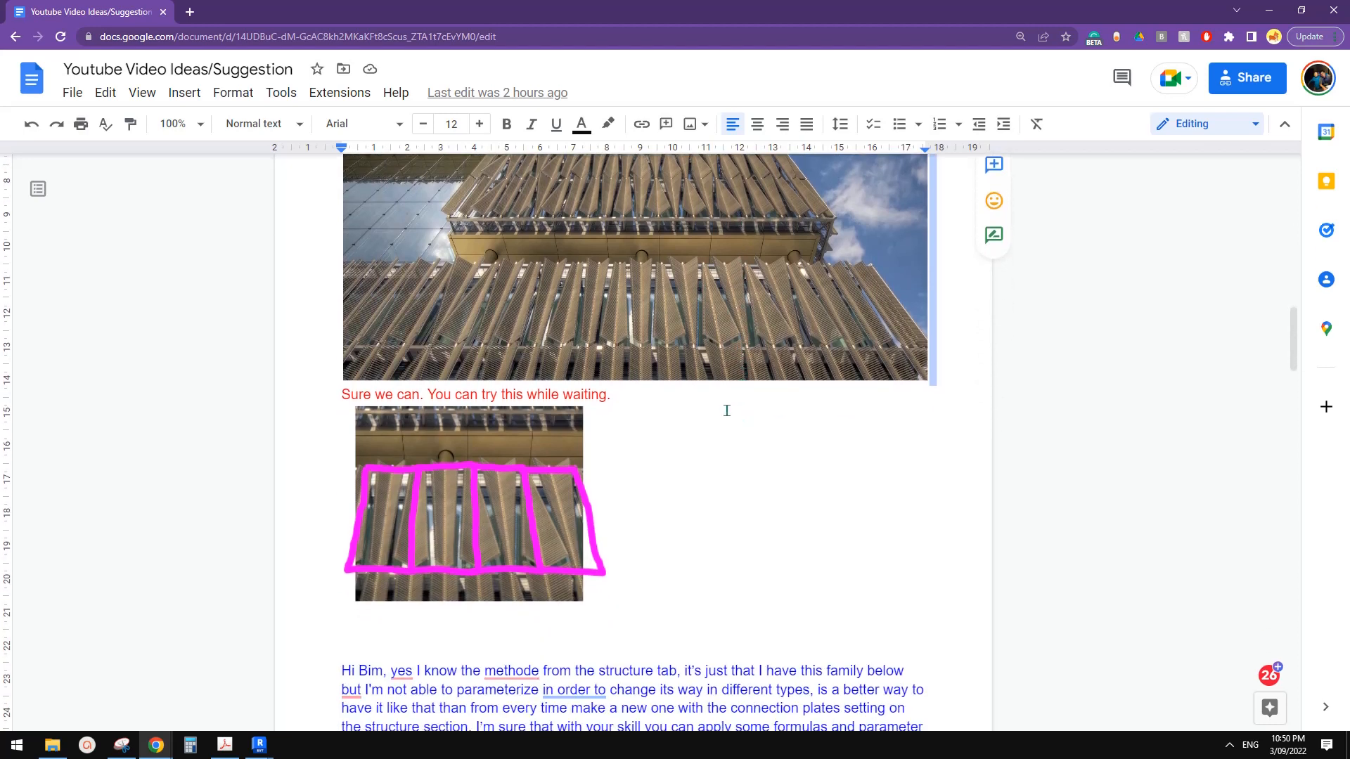
scroll(738, 422, "up", 2)
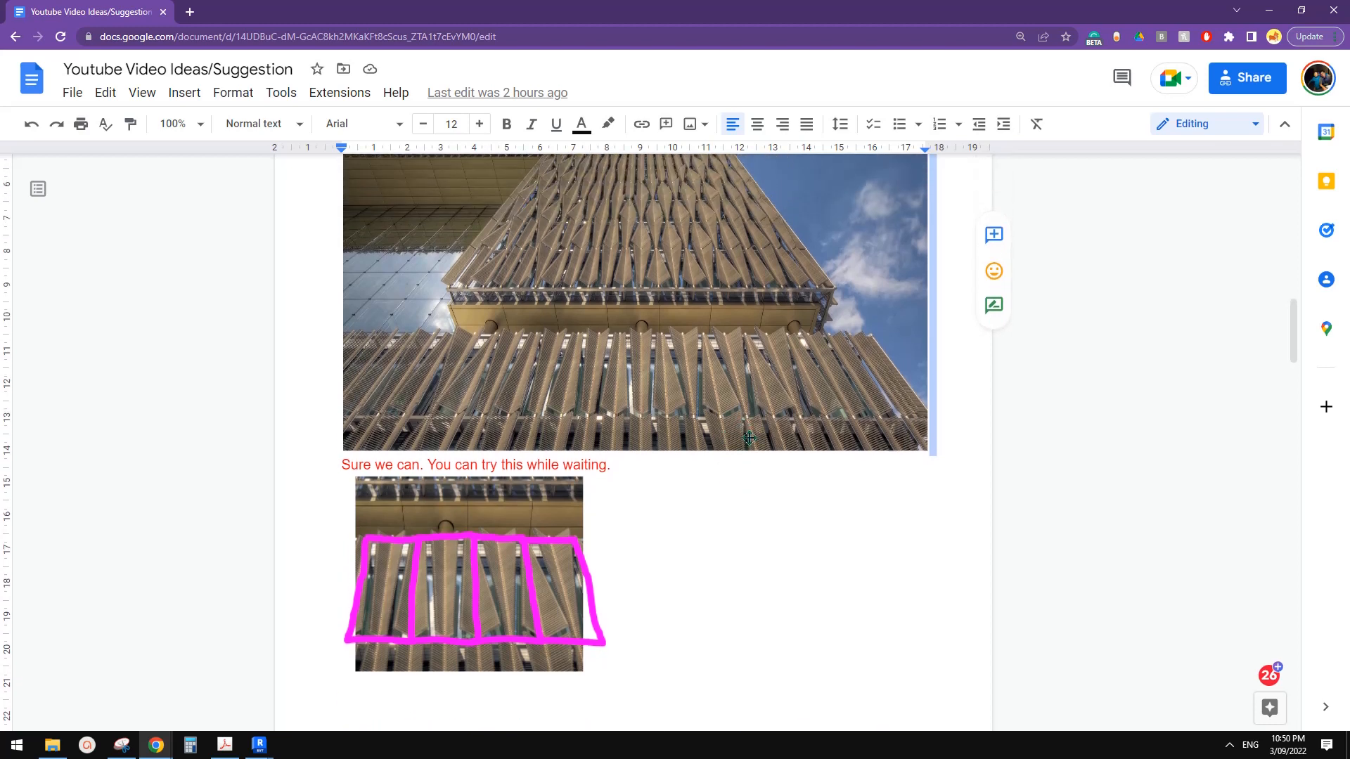
scroll(726, 386, "up", 1)
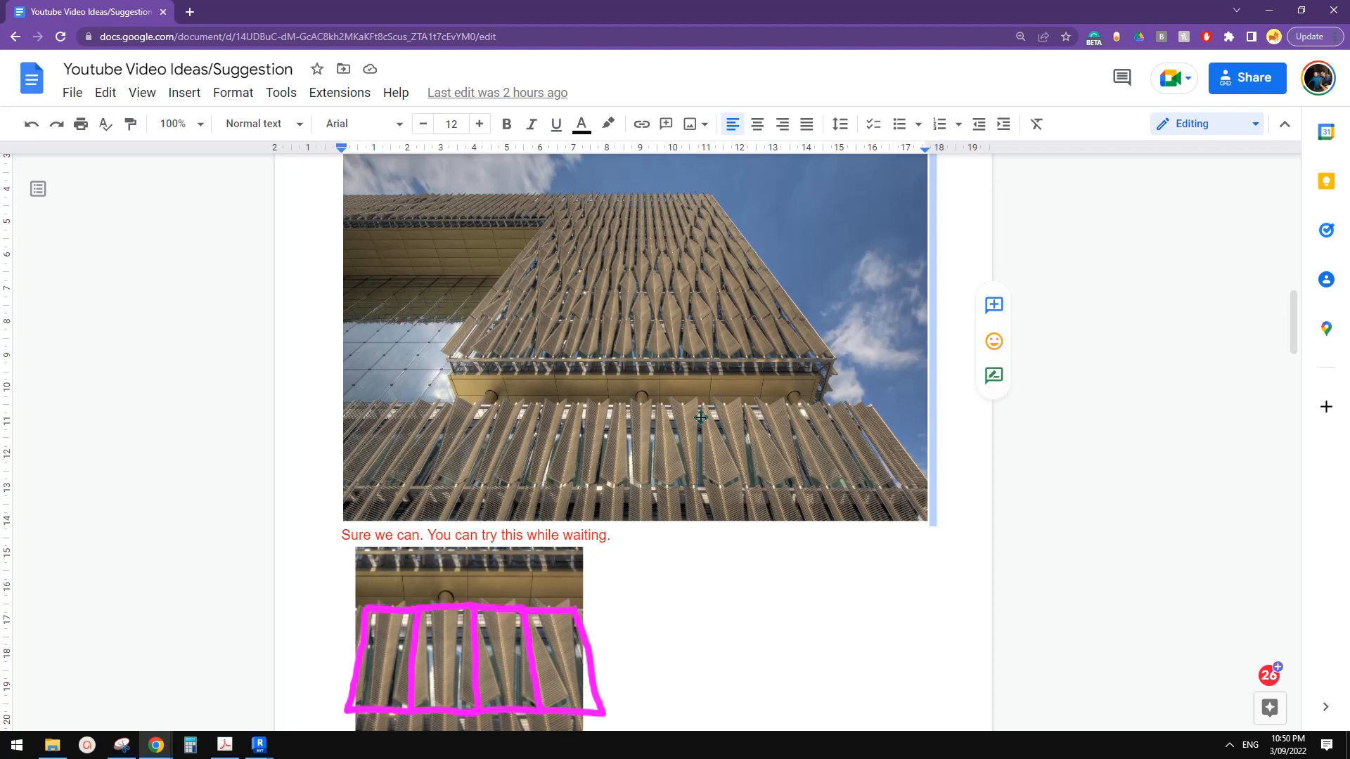
scroll(701, 417, "up", 1)
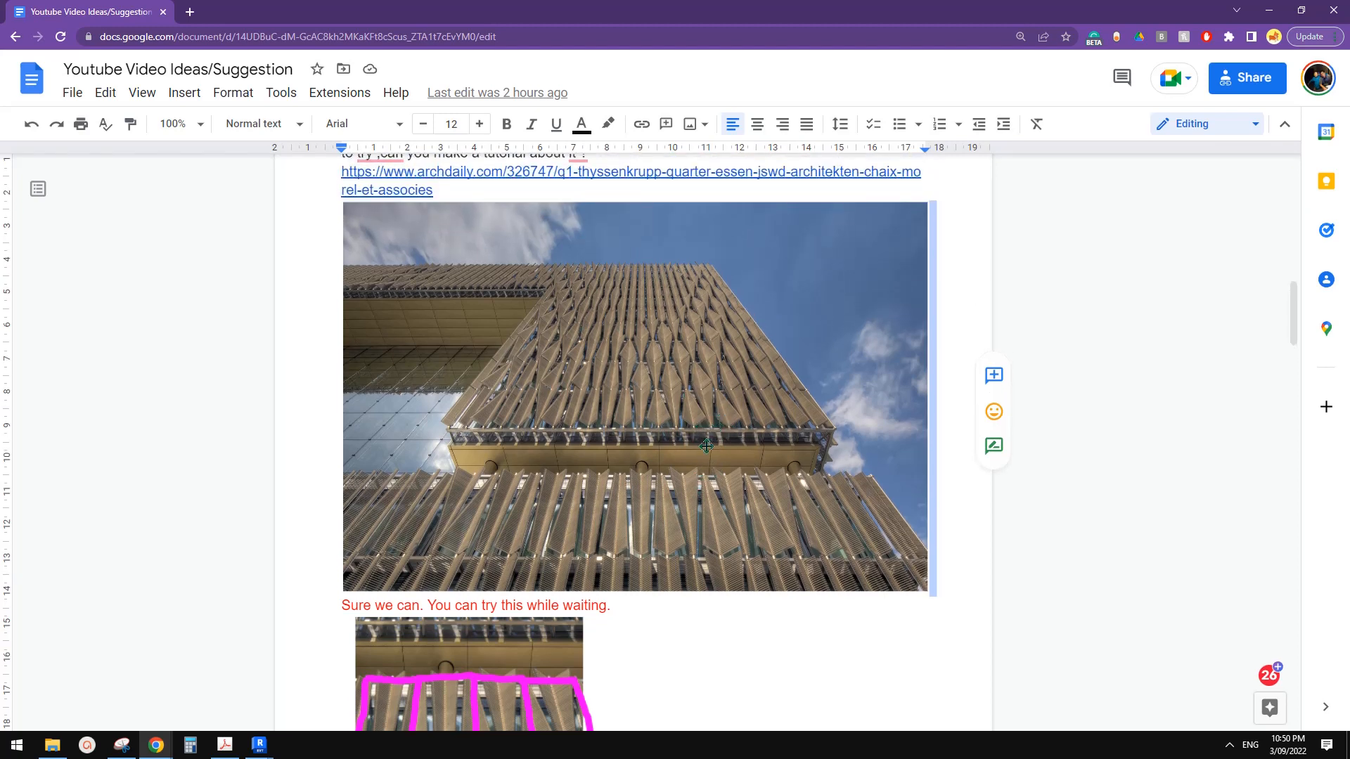
scroll(748, 484, "down", 1)
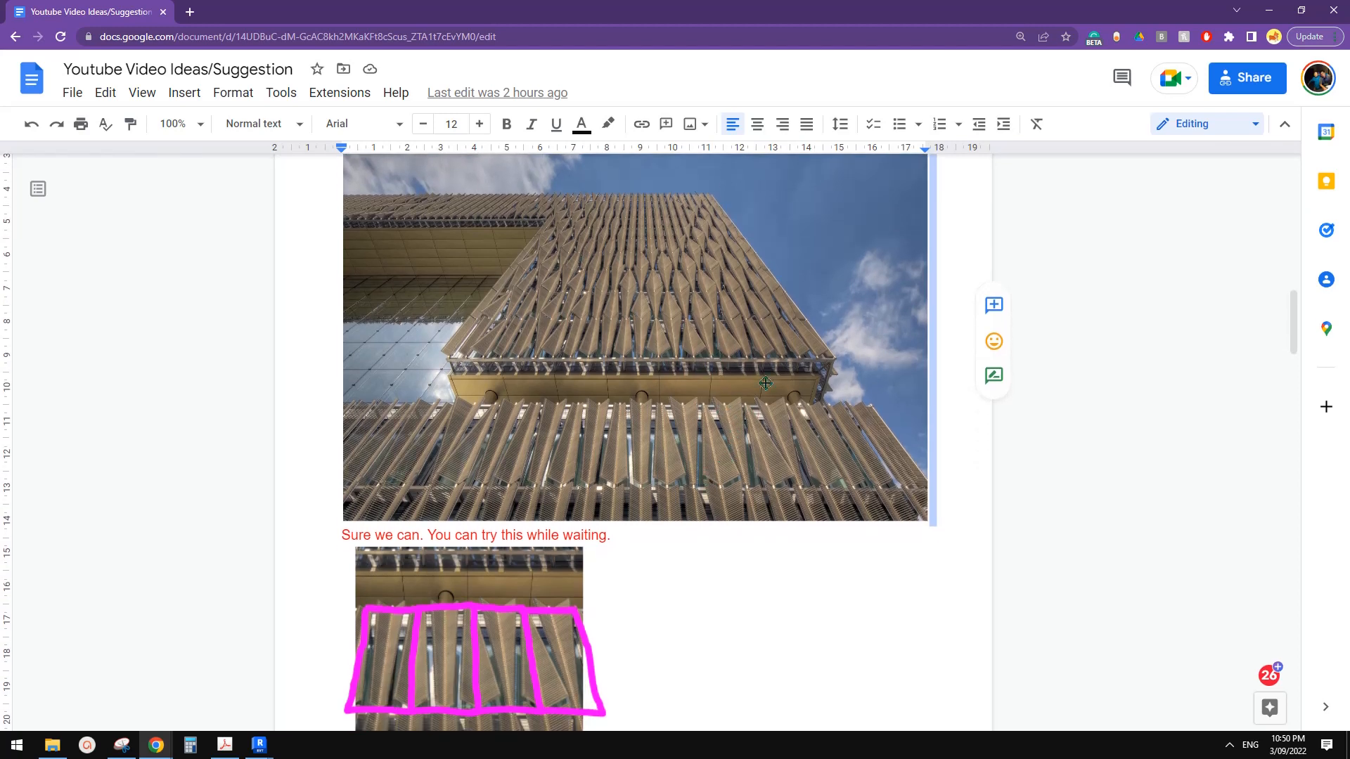
scroll(675, 446, "down", 2)
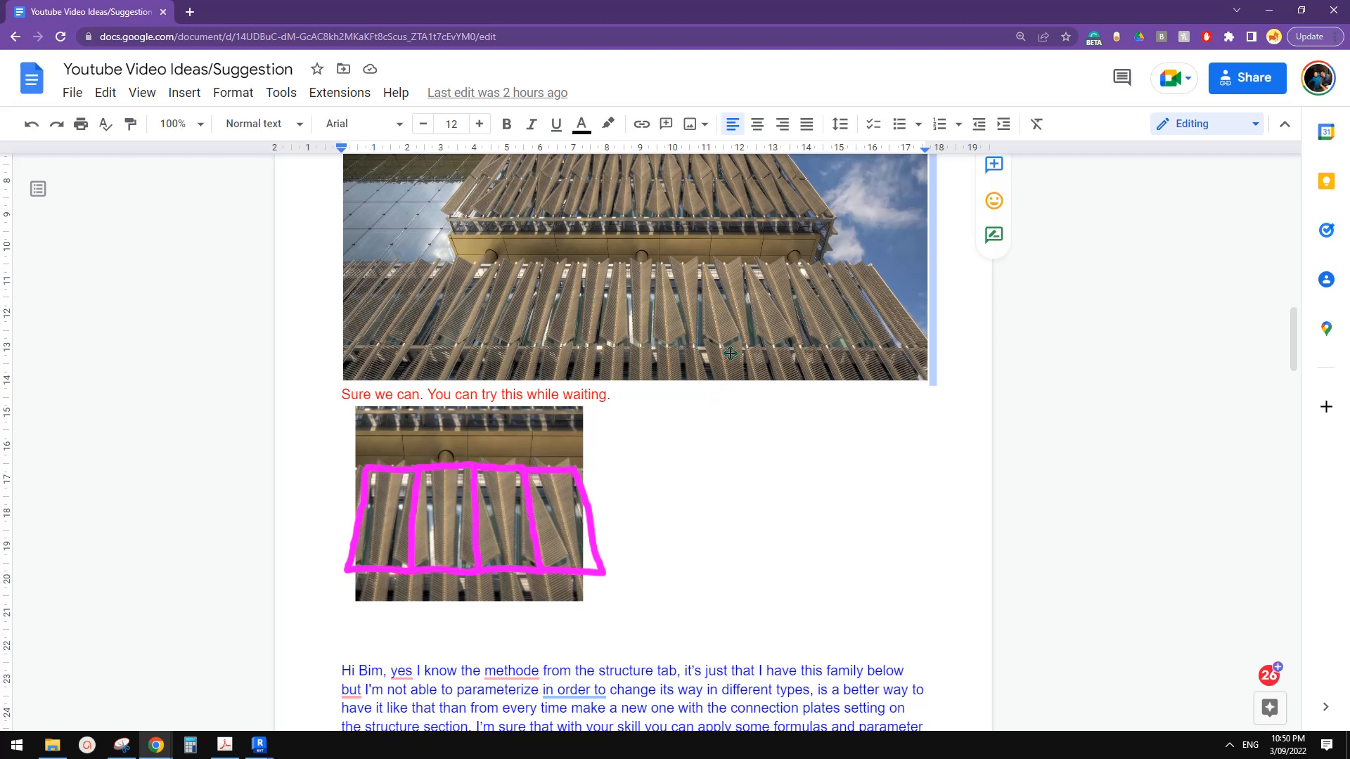
scroll(759, 344, "up", 1)
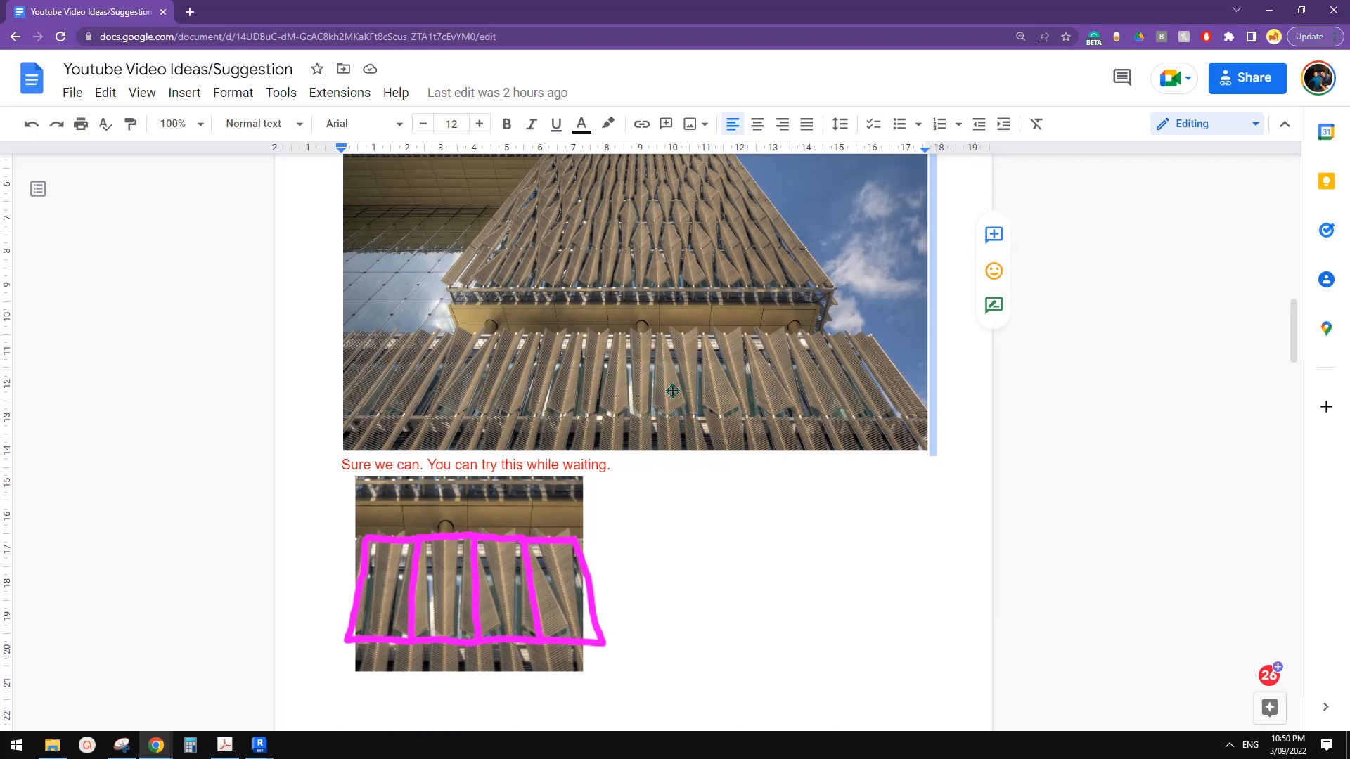
left_click(309, 686)
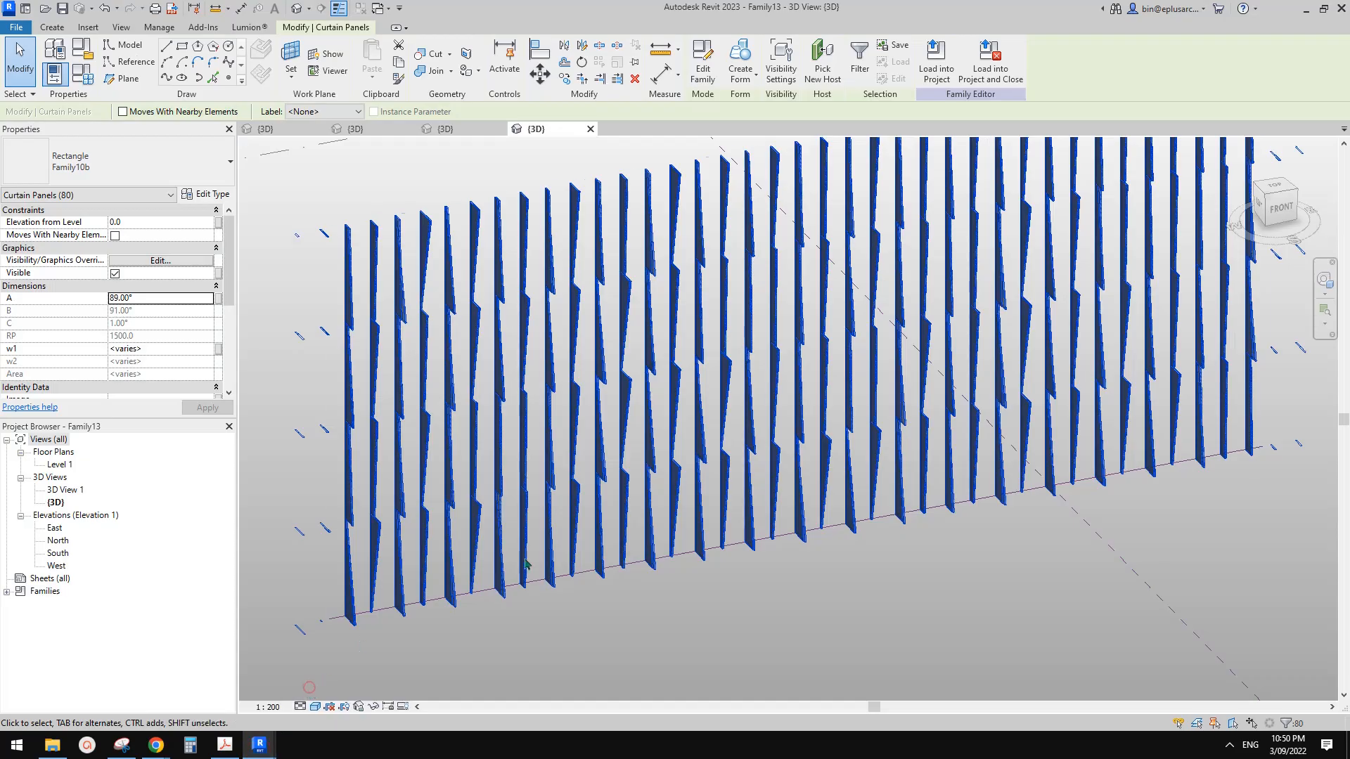
Clear the curtain panel selection and examine the whole panelled divided surface from a different angle
scroll(881, 585, "down", 3)
key("Escape")
middle_click_drag(881, 586, 820, 471, "shift")
left_click(819, 423)
scroll(787, 443, "up", 2)
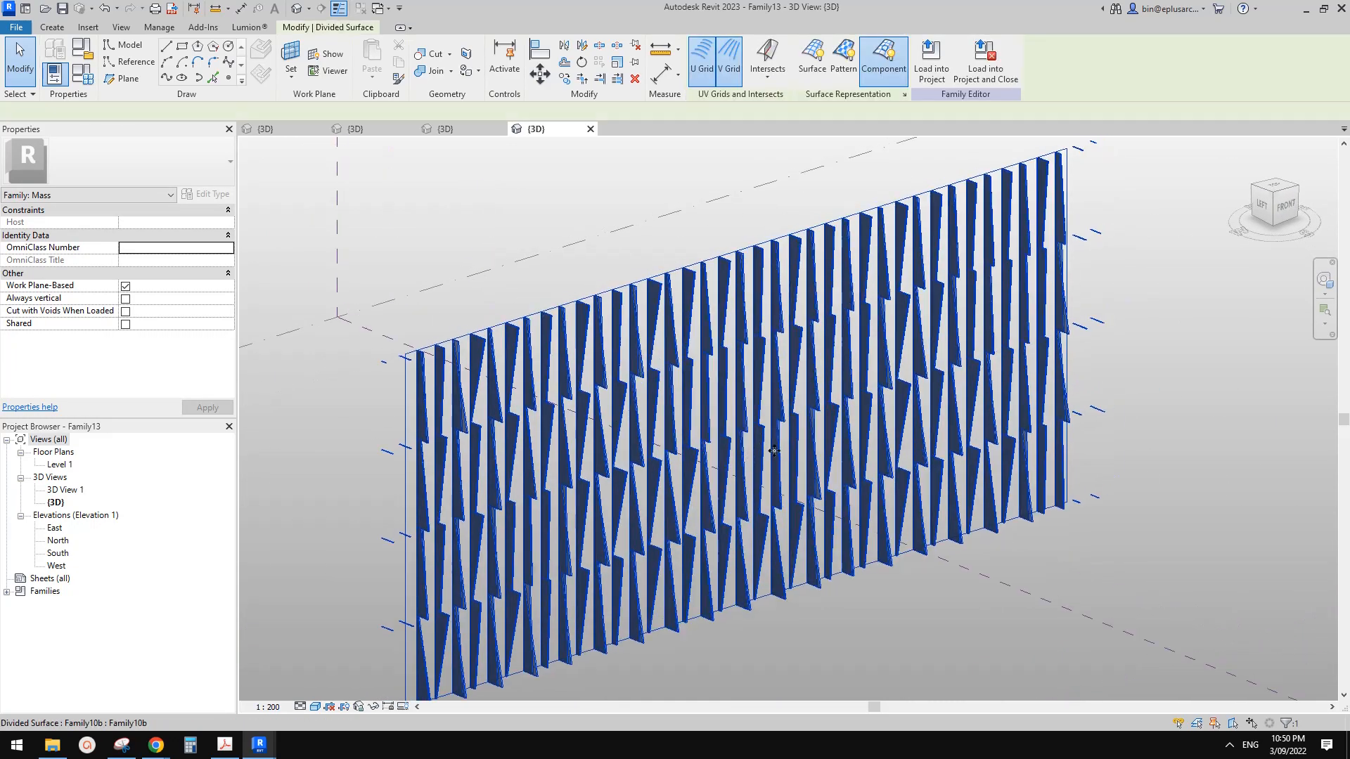
key("Escape")
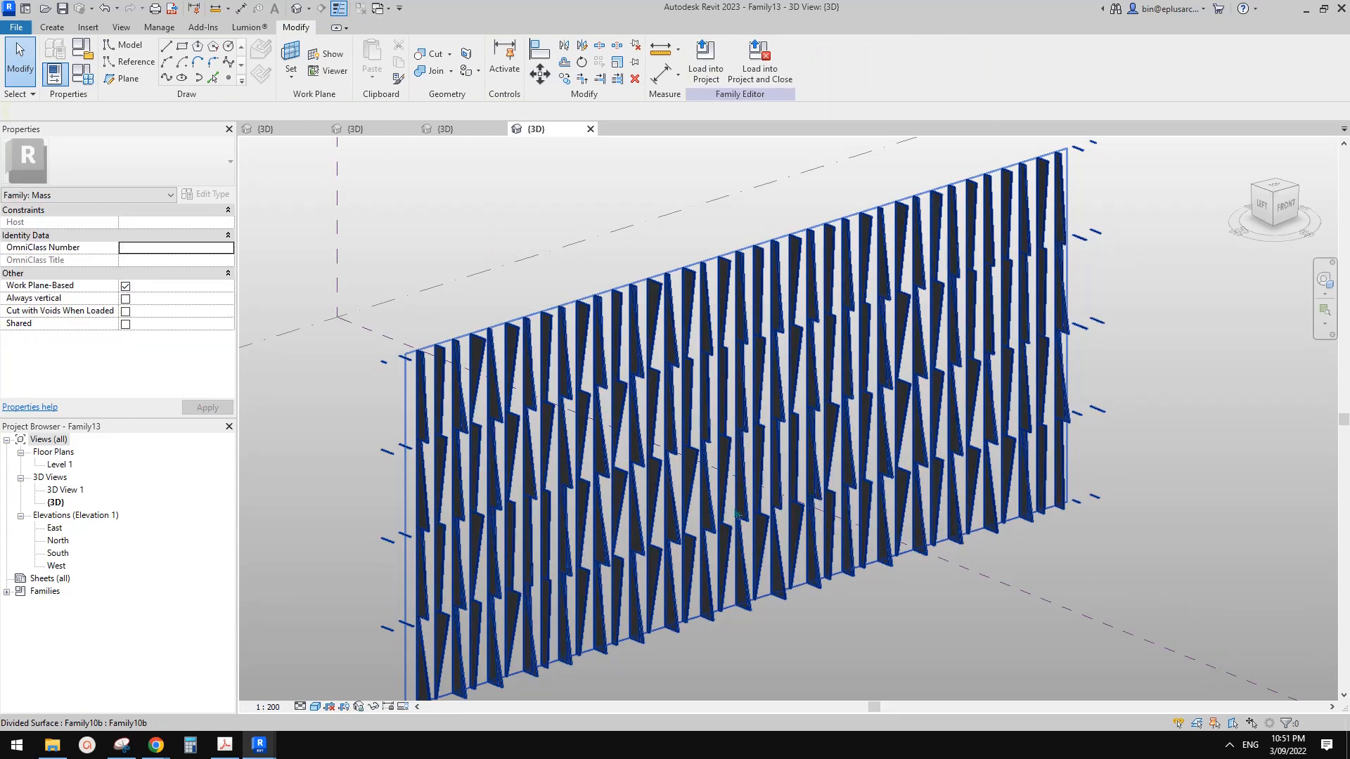
Switch to the Youtube Video Ideas/Suggestion document in Chrome and look through the reference facade photos and the request that follows them
mouse_move(157, 745)
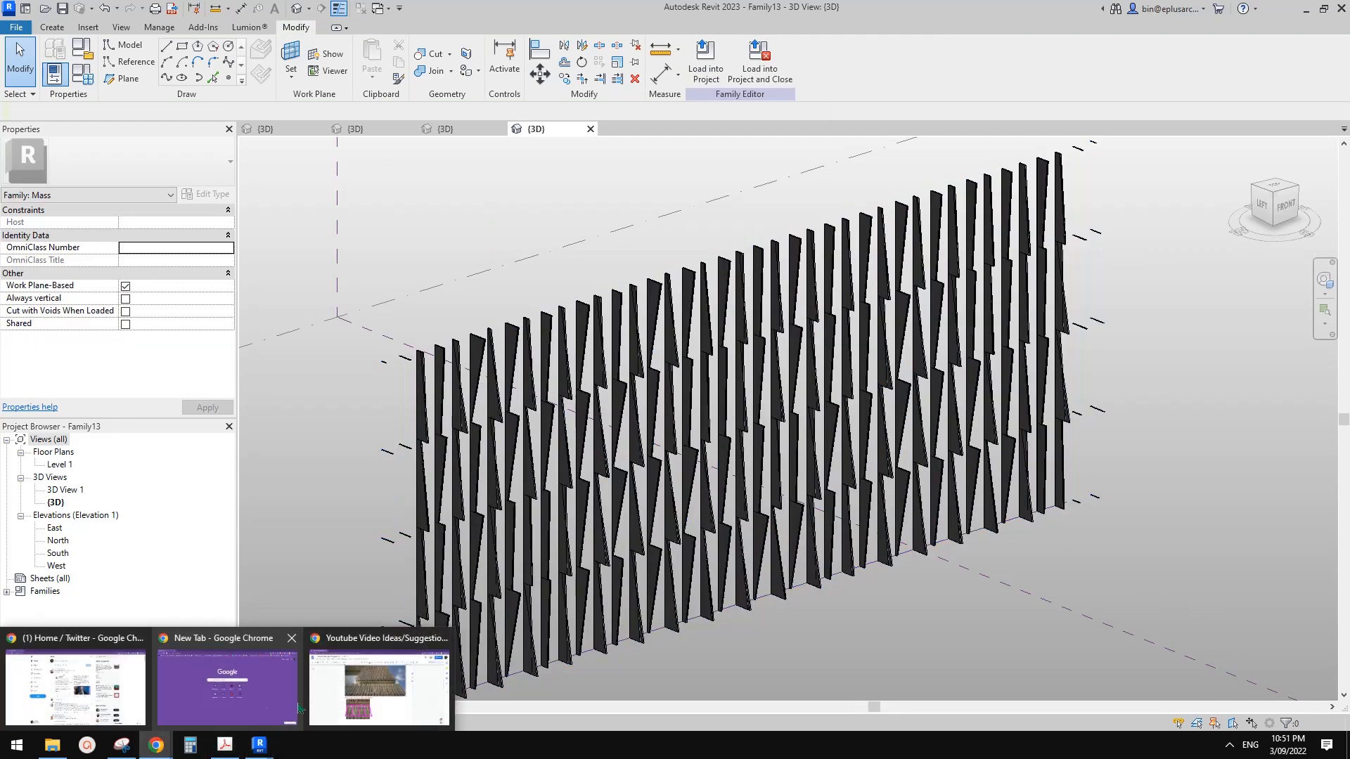
left_click(360, 692)
scroll(807, 506, "up", 2)
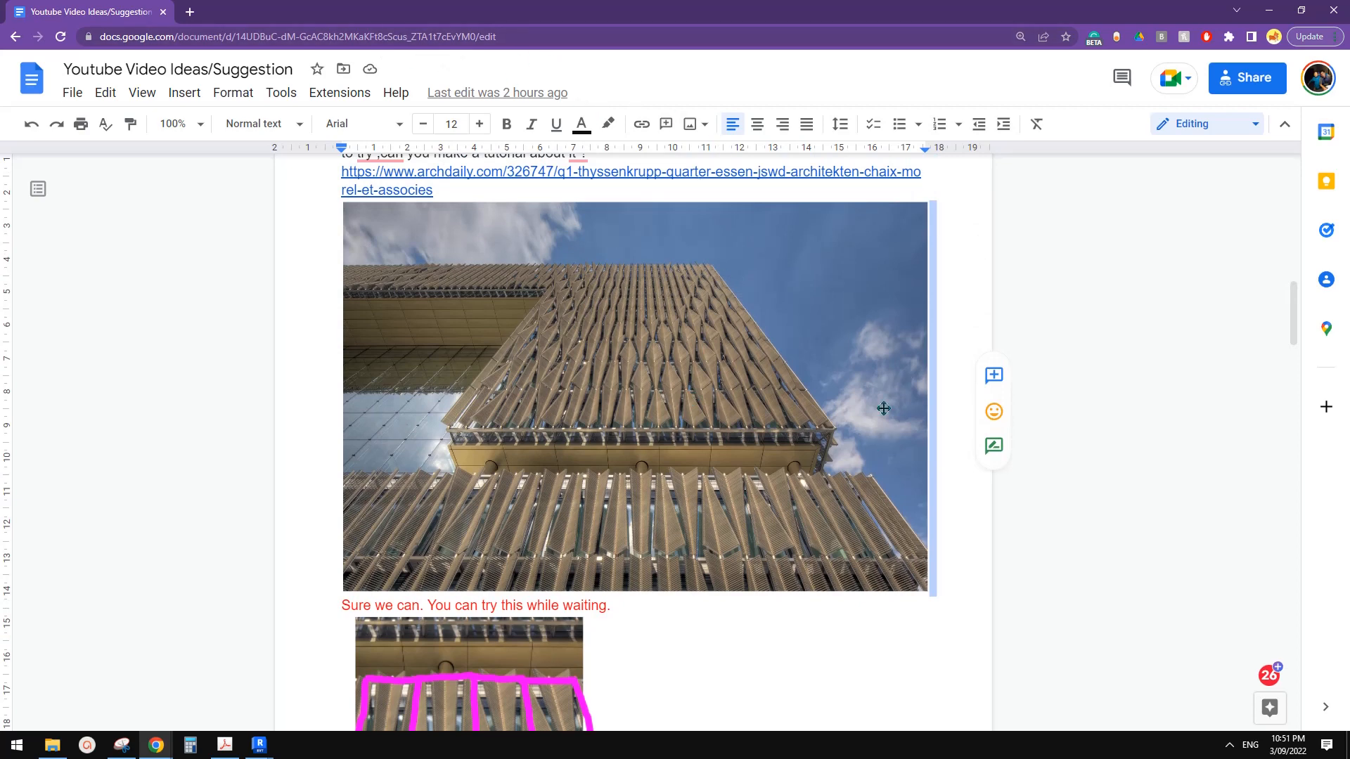
scroll(883, 408, "up", 3)
scroll(885, 394, "down", 15)
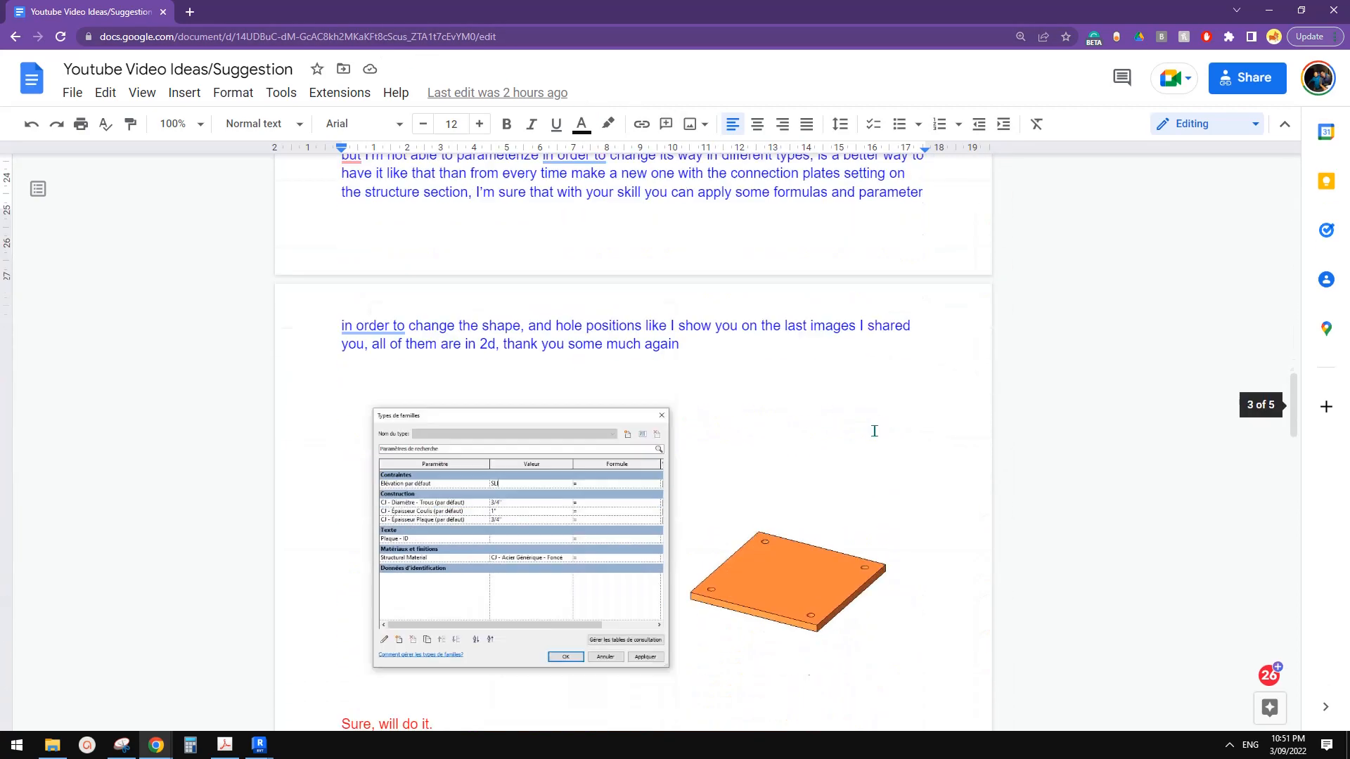
scroll(875, 431, "down", 6)
scroll(872, 438, "up", 13)
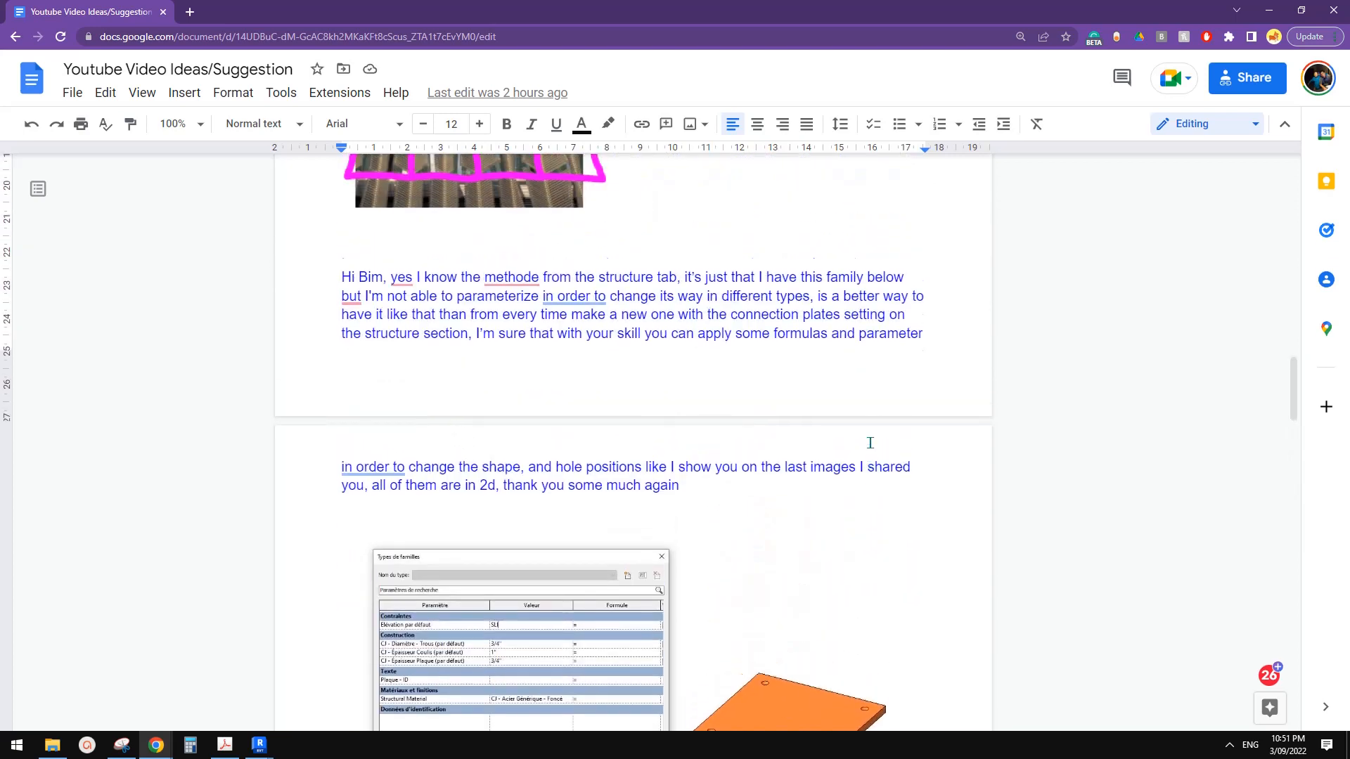
scroll(864, 450, "up", 1)
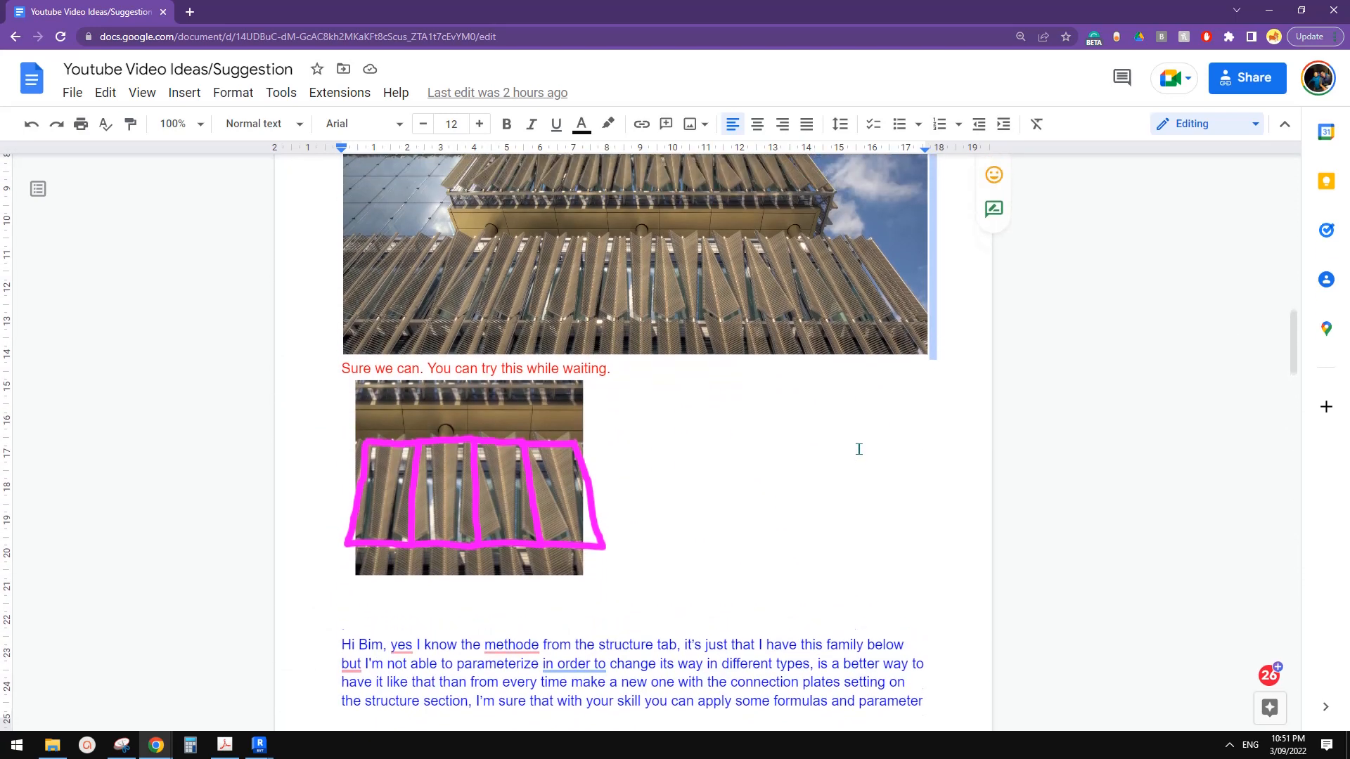